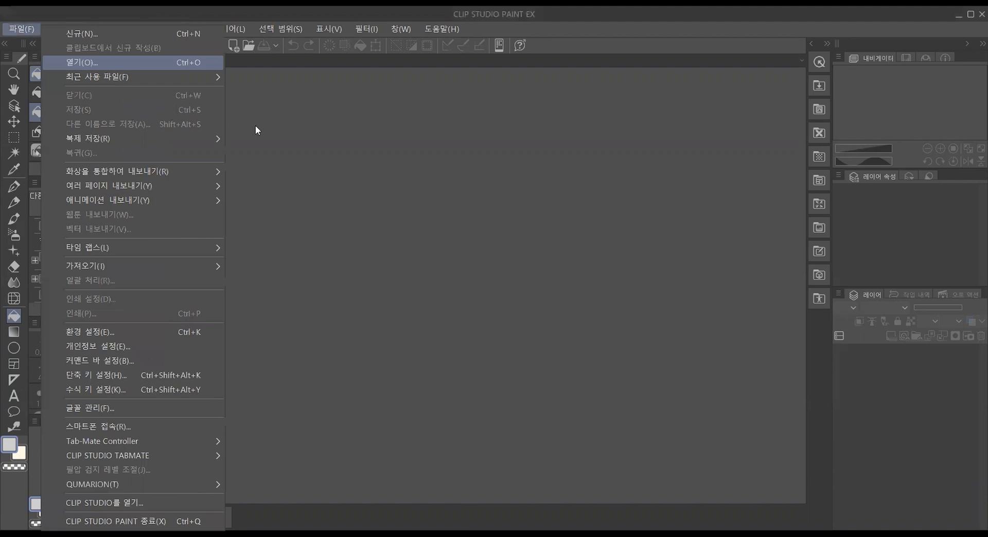
Step: Open the webtoon manuscript sample file 웹툰원고예시파일 from the Downloads folder
click(230, 174)
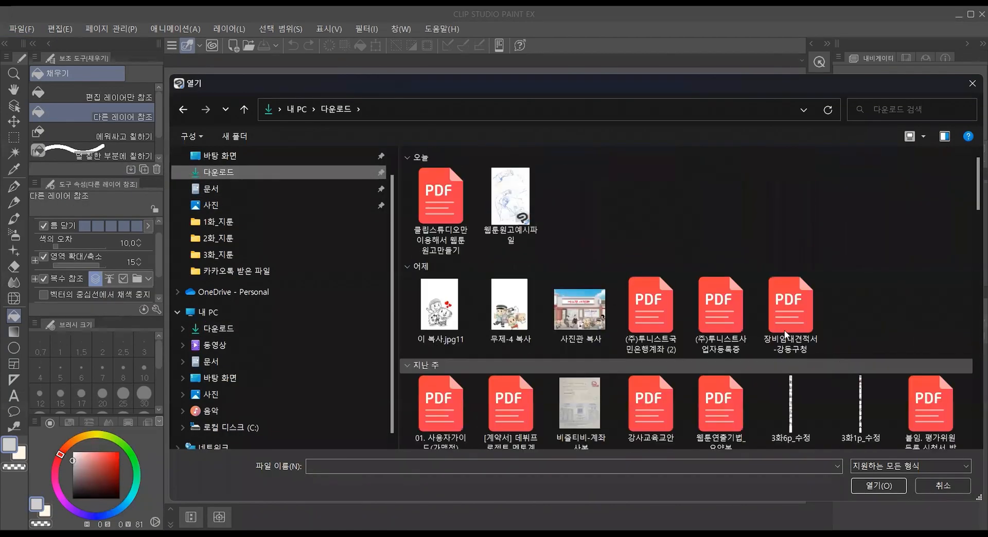
click(499, 189)
double_click(499, 189)
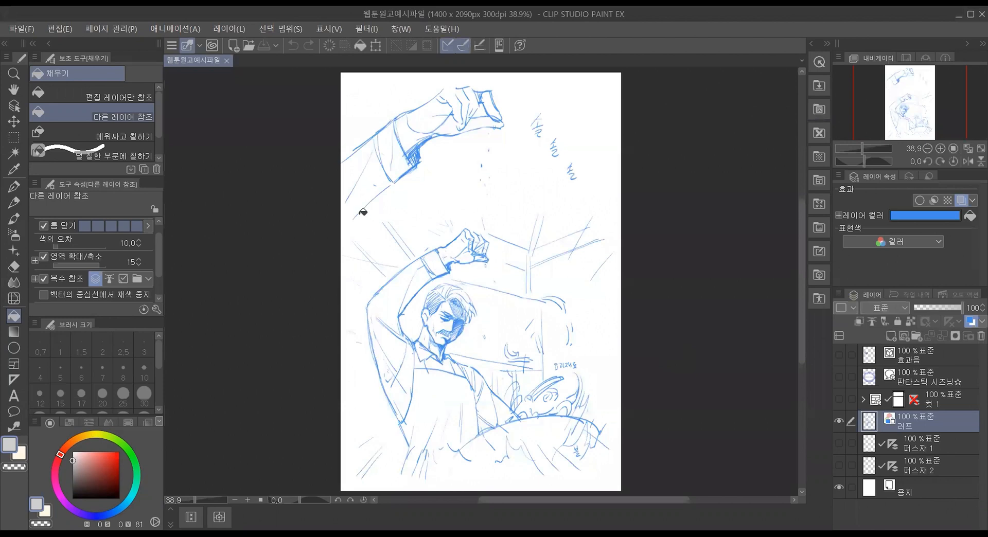
Step: Examine the rough sketch across the page, hiding and reshowing the 러프 layer to check what it holds
scroll(579, 105, up, 2)
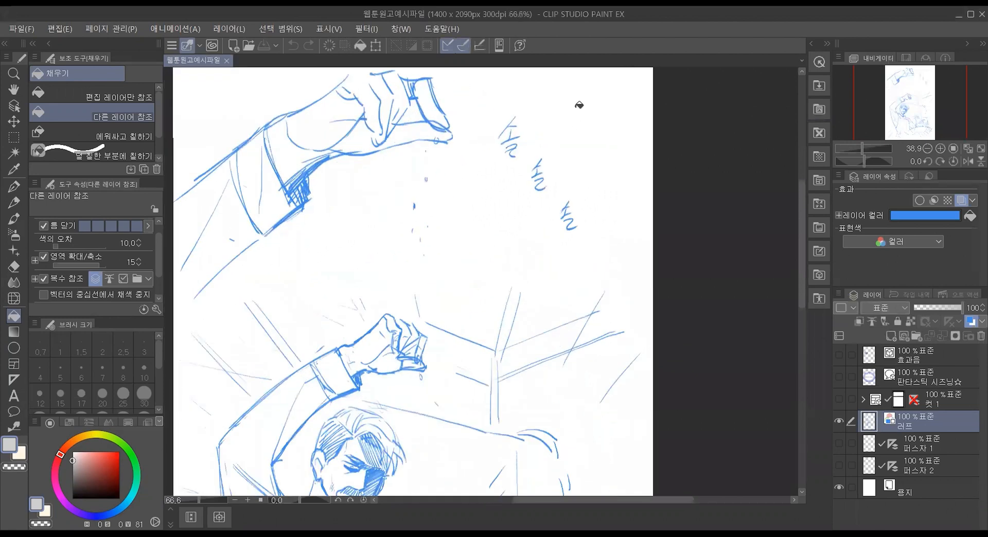
scroll(437, 183, down, 2)
scroll(239, 143, up, 3)
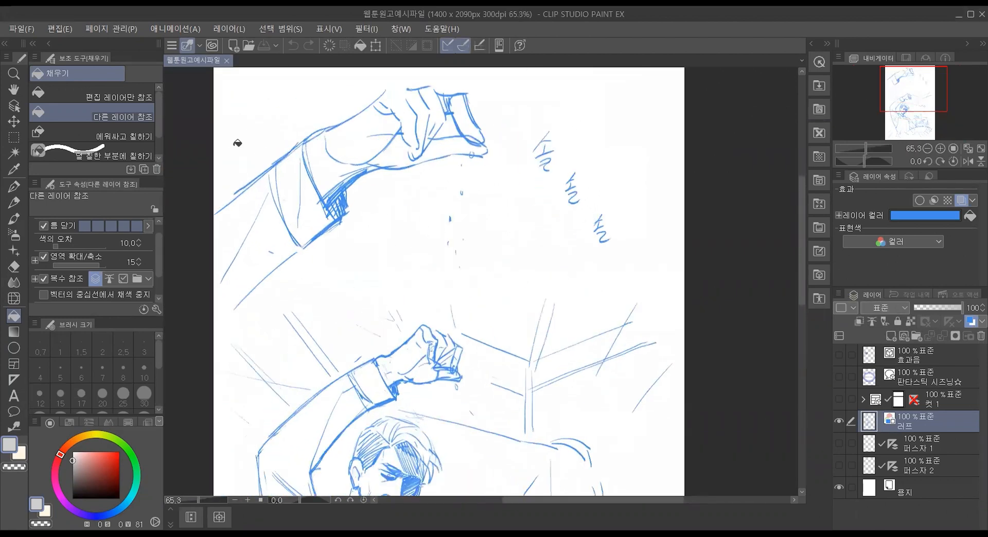
scroll(407, 157, down, 1)
scroll(407, 158, down, 1)
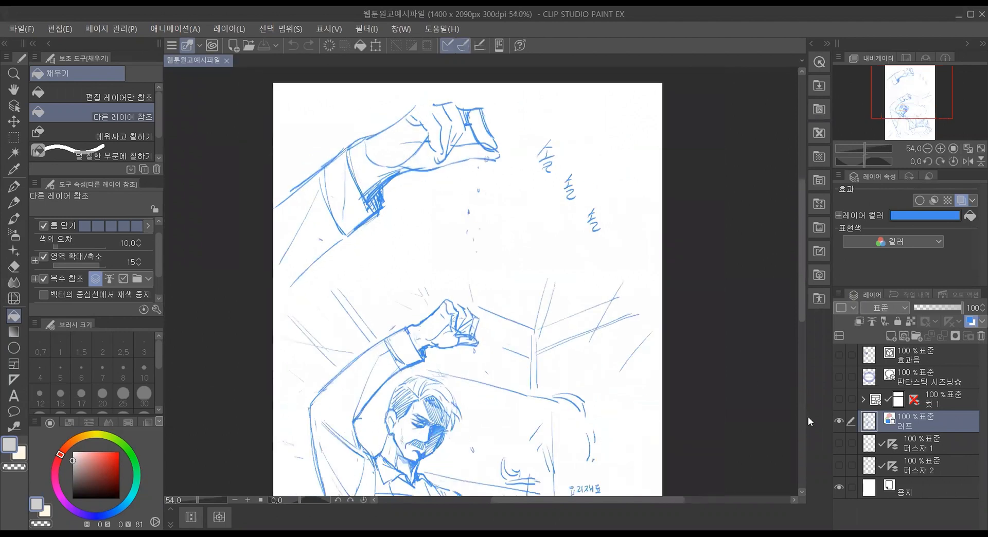
click(838, 421)
click(839, 421)
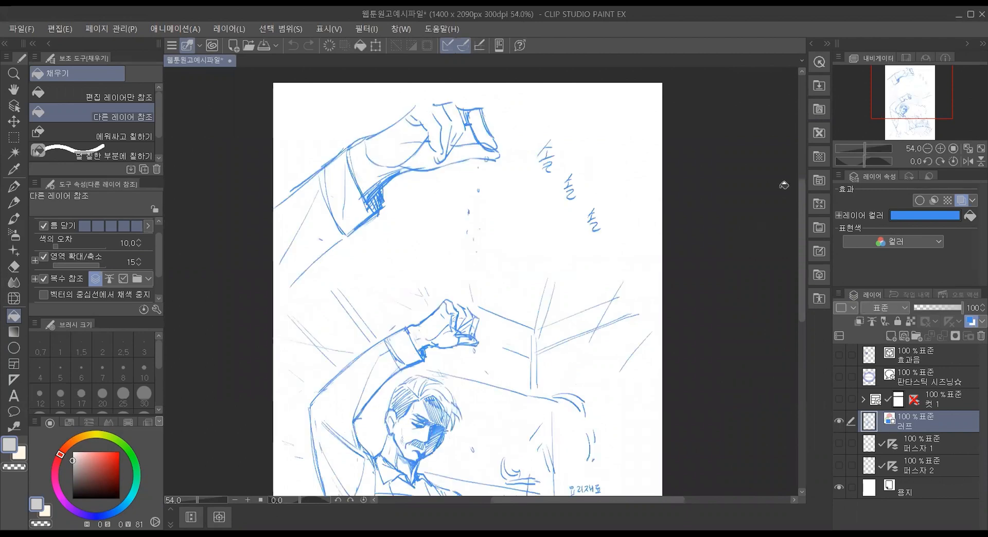
mouse_move(801, 193)
mouse_down()
mouse_move(802, 218)
mouse_move(803, 196)
mouse_up()
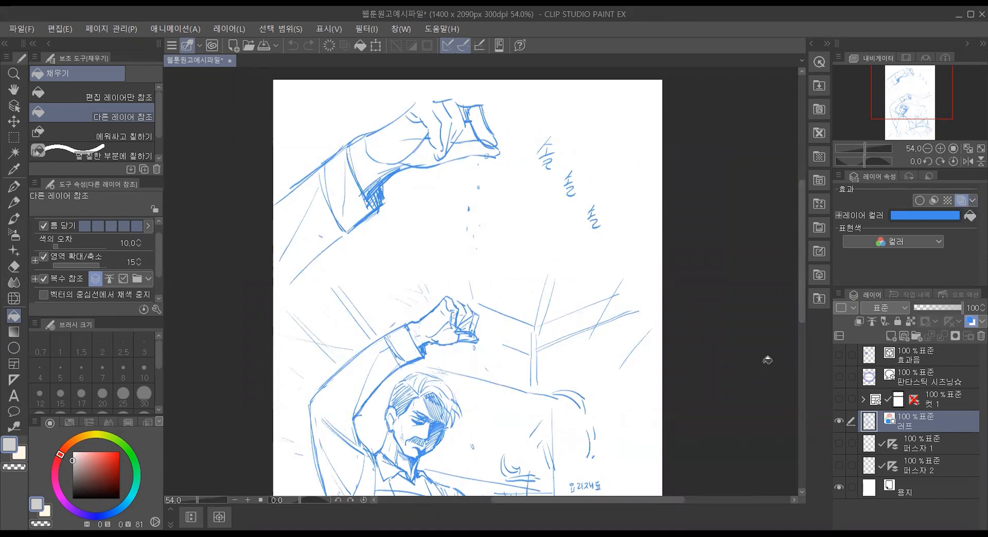
drag(798, 242, 805, 287)
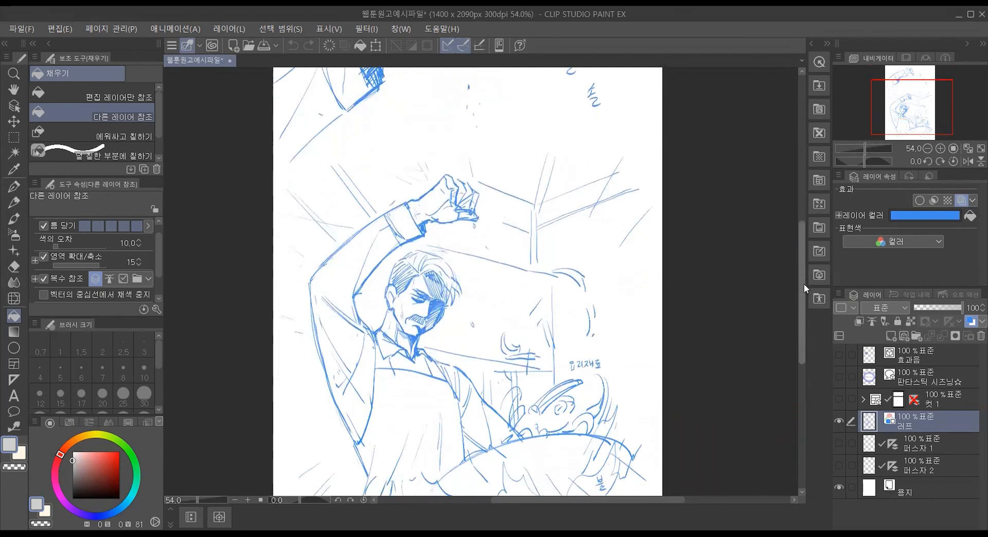
Step: Change the 러프 layer's layer color to red
click(922, 216)
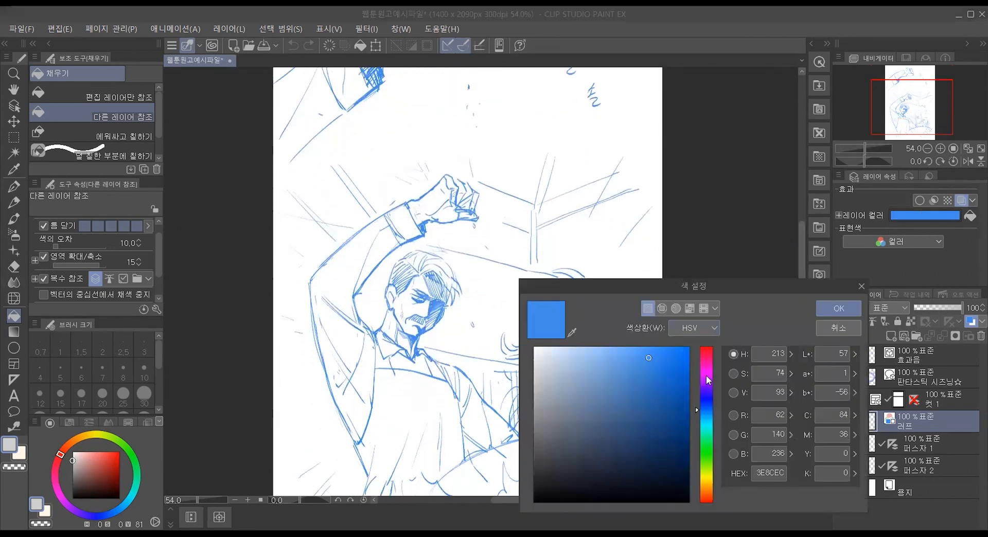
drag(709, 375, 707, 348)
click(663, 352)
click(839, 309)
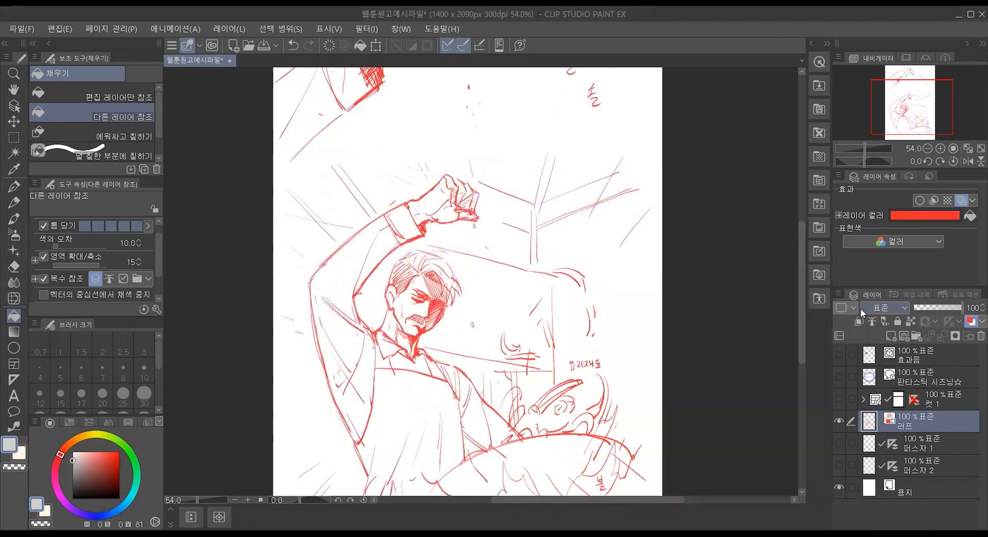
Step: Set the 러프 layer's layer color to dark gray, hex 6D6D6D
drag(800, 231, 804, 175)
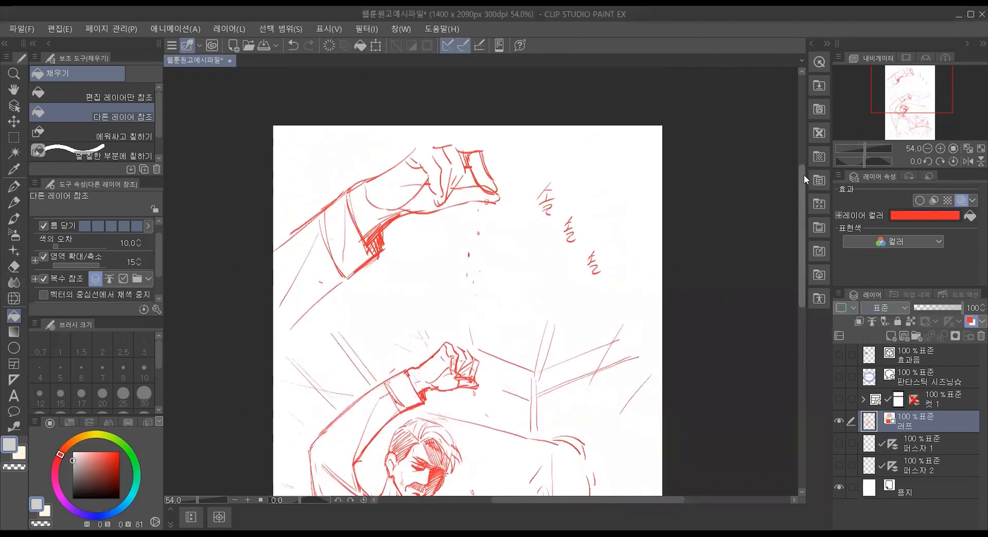
click(908, 213)
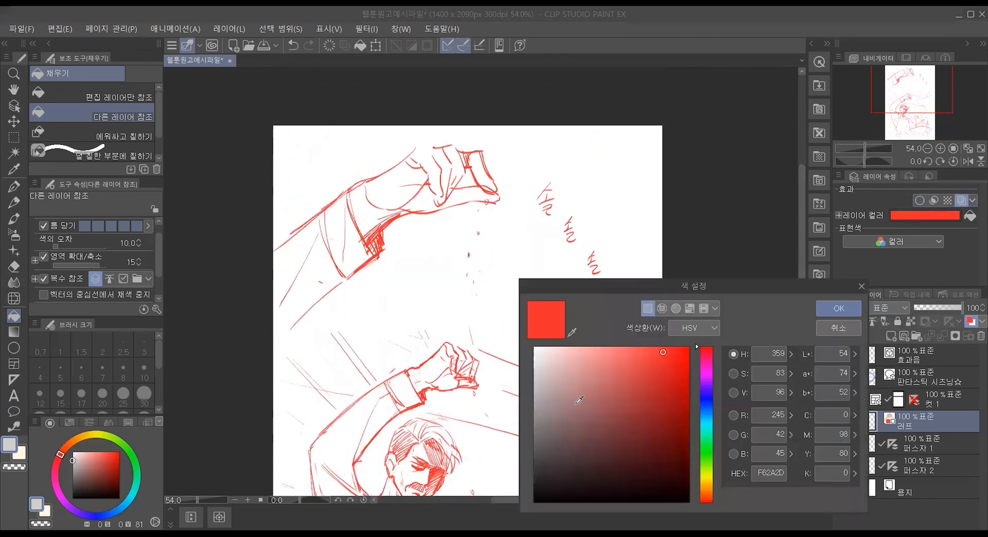
click(843, 308)
drag(803, 180, 801, 257)
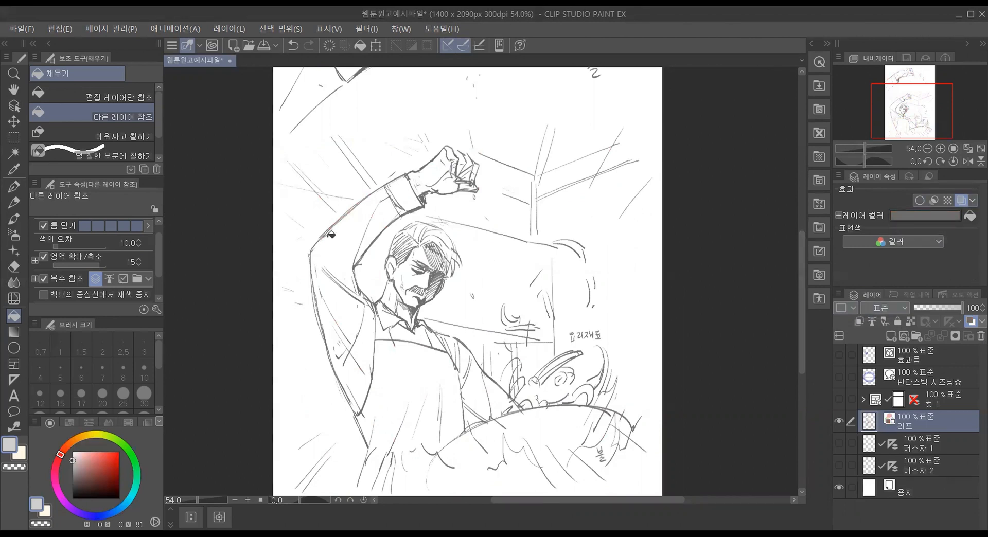
drag(801, 280, 799, 234)
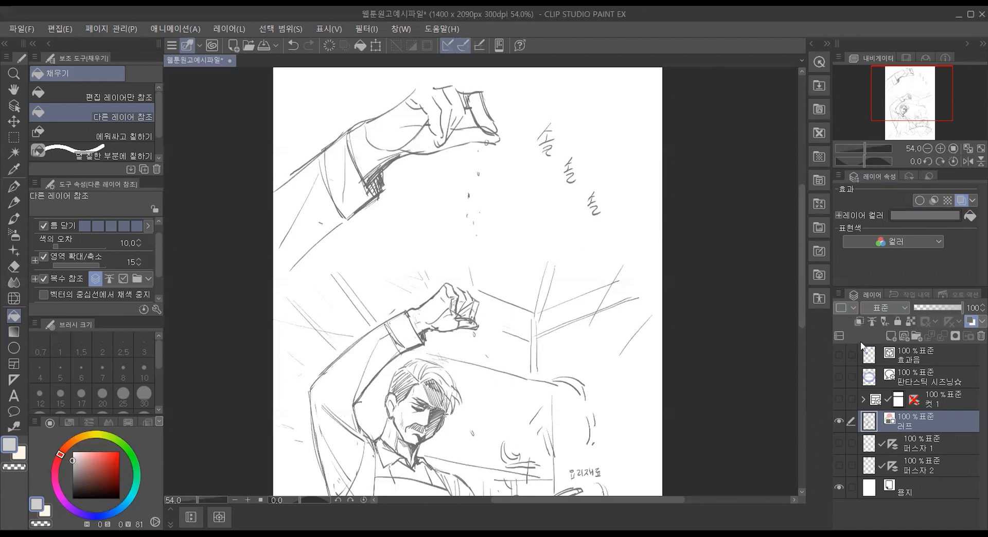
Step: Preview the finished panel, balloon, sound effect, rough and perspective ruler layers by toggling each one's visibility on and off
click(840, 400)
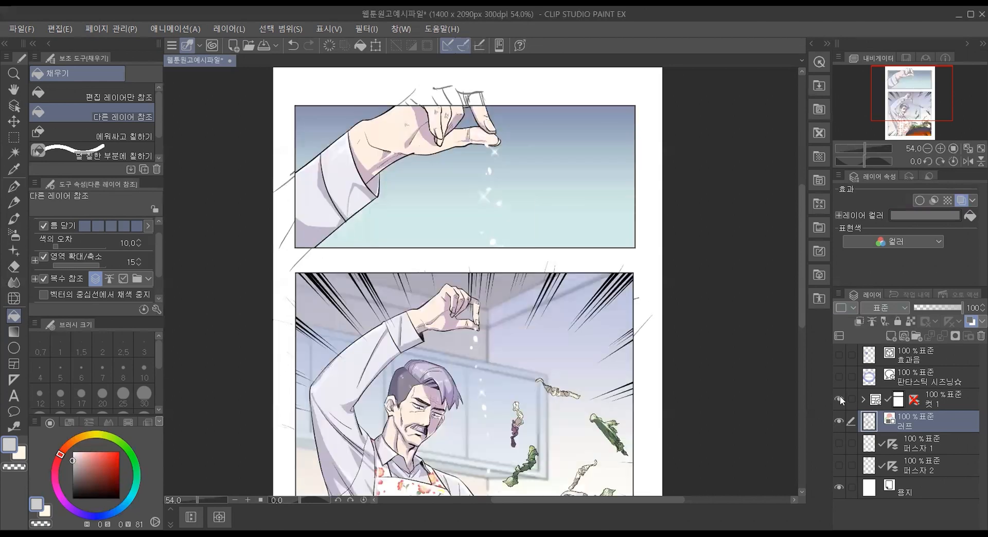
click(840, 399)
click(839, 377)
click(839, 377)
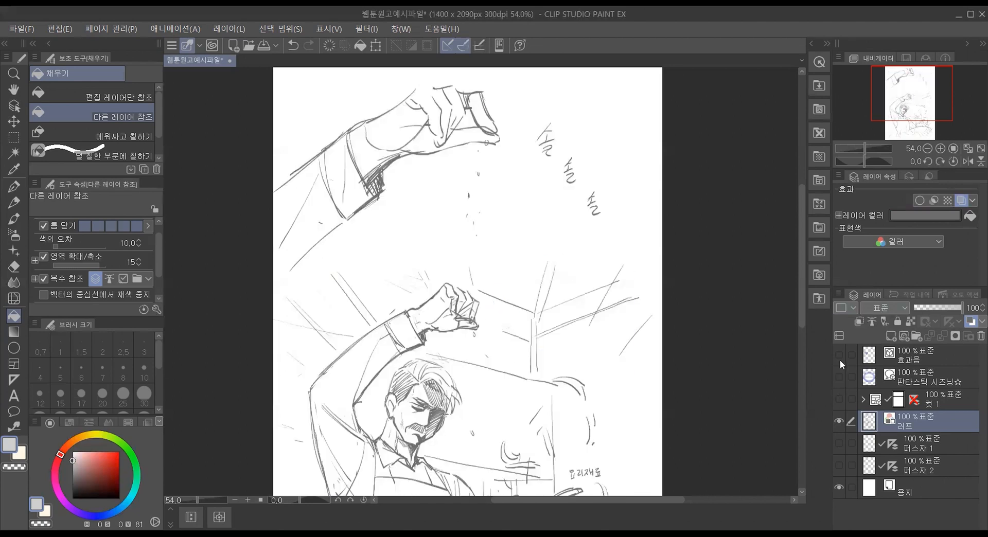
click(840, 353)
click(840, 353)
click(836, 418)
click(837, 418)
click(841, 439)
click(841, 441)
click(840, 462)
click(841, 462)
click(841, 419)
click(841, 419)
mouse_move(803, 285)
mouse_down()
mouse_move(813, 360)
mouse_move(810, 261)
mouse_move(816, 329)
mouse_move(813, 286)
mouse_up()
click(816, 278)
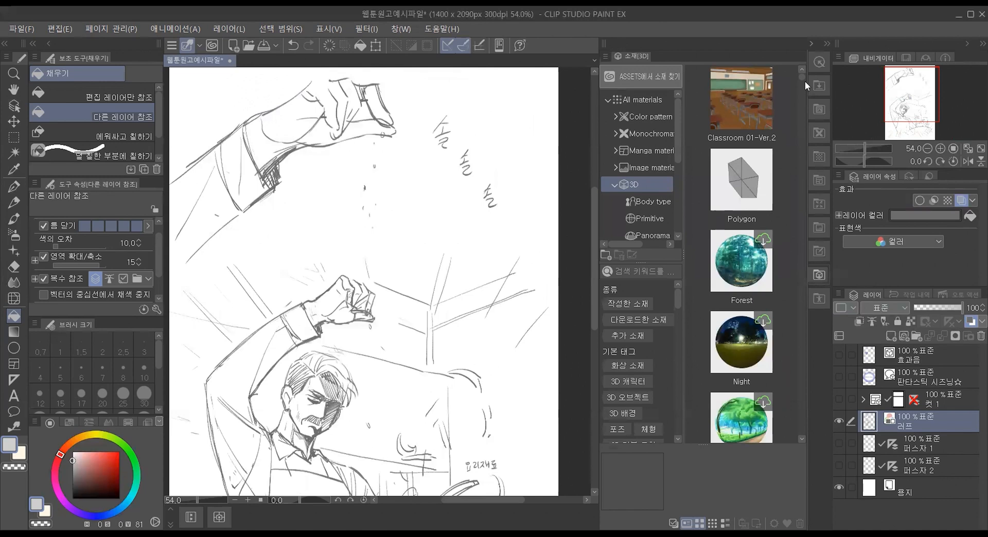
click(812, 45)
scroll(404, 255, down, 1)
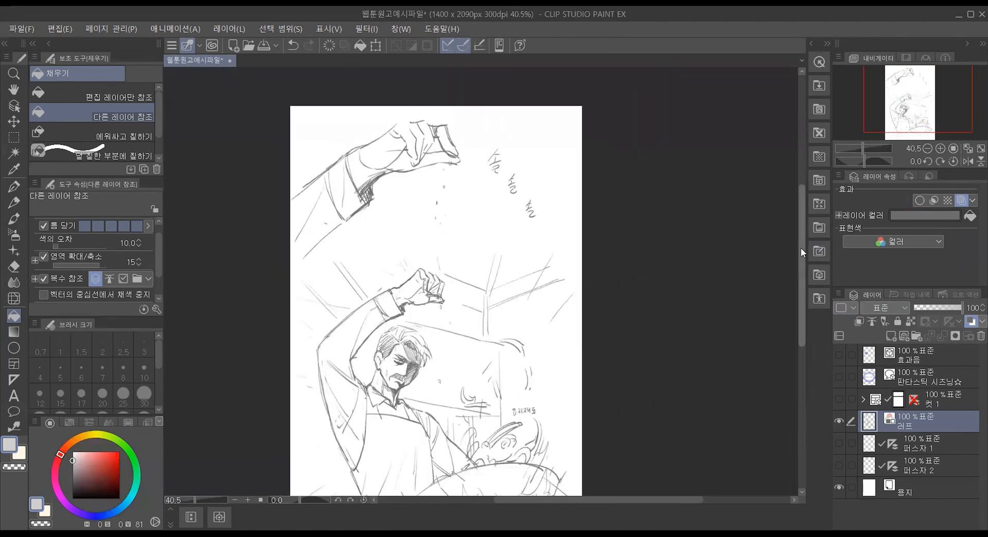
drag(800, 248, 800, 263)
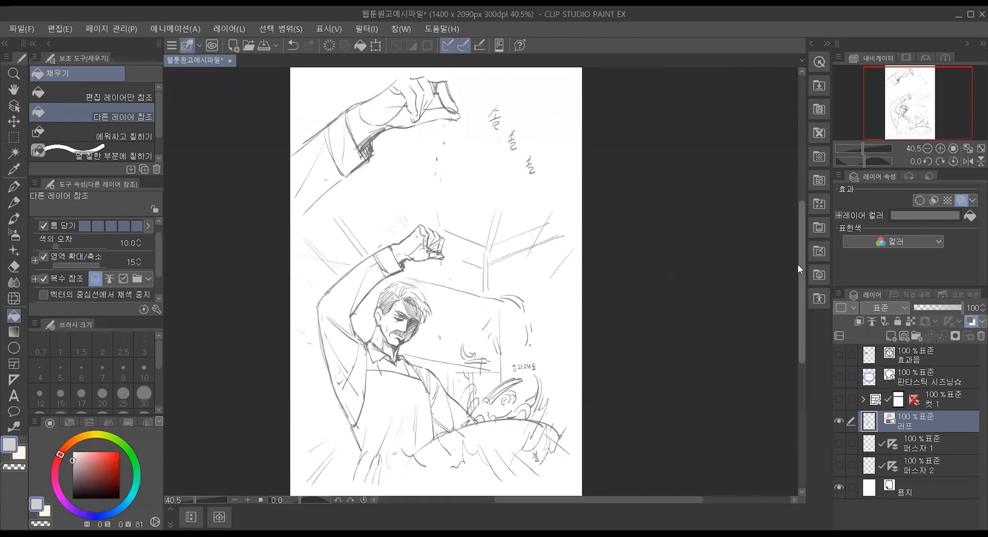
scroll(469, 273, down, 1)
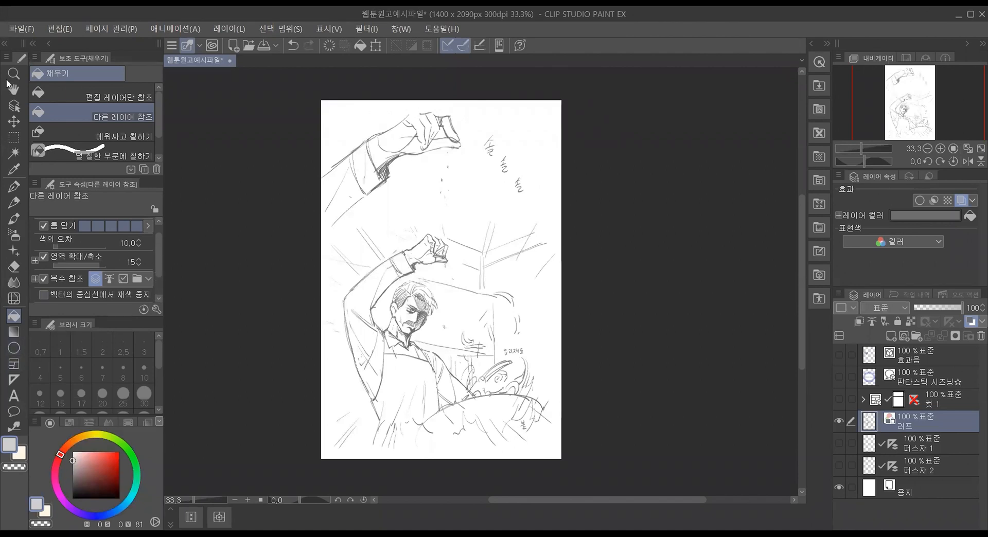
Step: Choose the straight line (직선) figure tool and set the drawing color to black
click(14, 354)
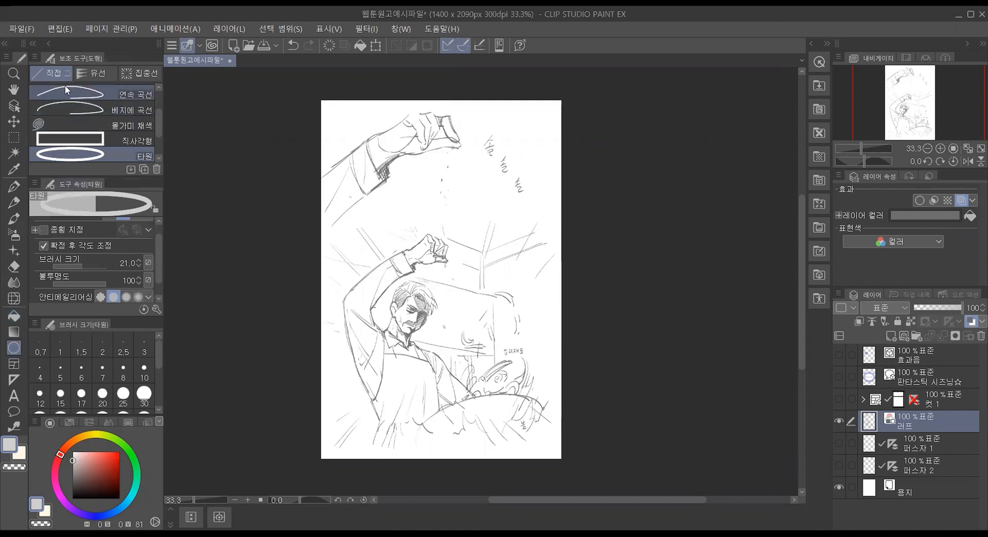
scroll(62, 95, up, 3)
click(87, 97)
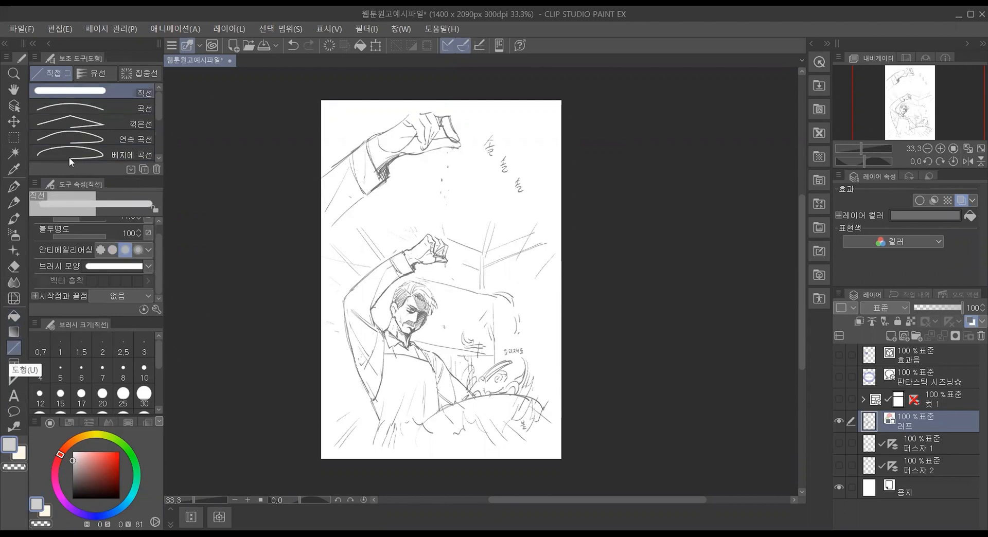
scroll(90, 113, down, 2)
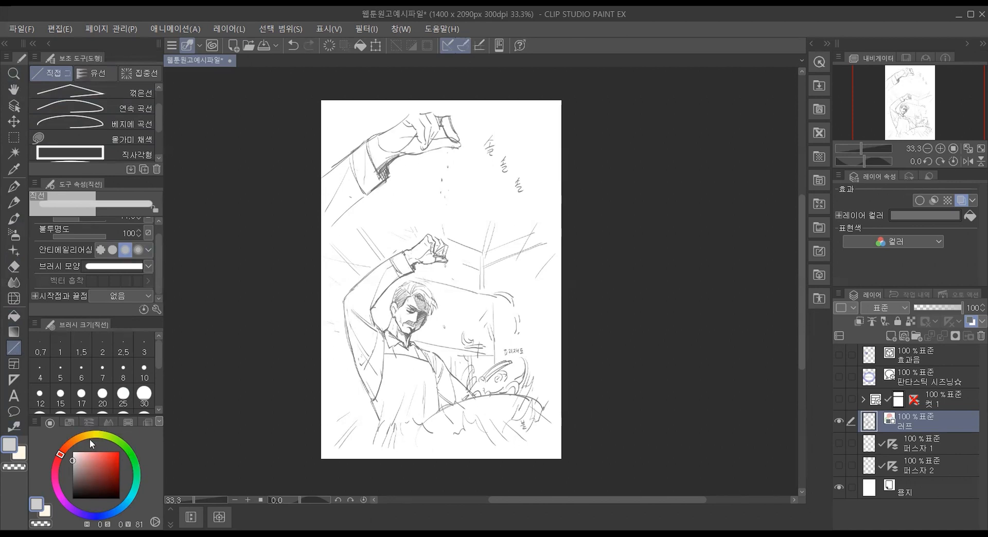
drag(88, 462, 63, 512)
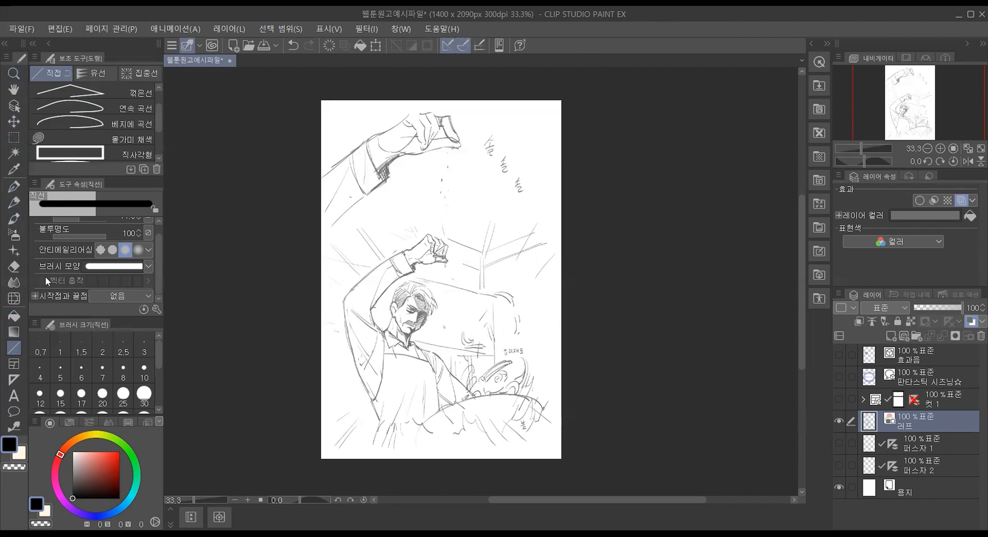
Step: Draw a rectangle frame around the hand sketch in the page's upper part, with the adding method set to 폴더 신규 작성 (new folder)
click(13, 364)
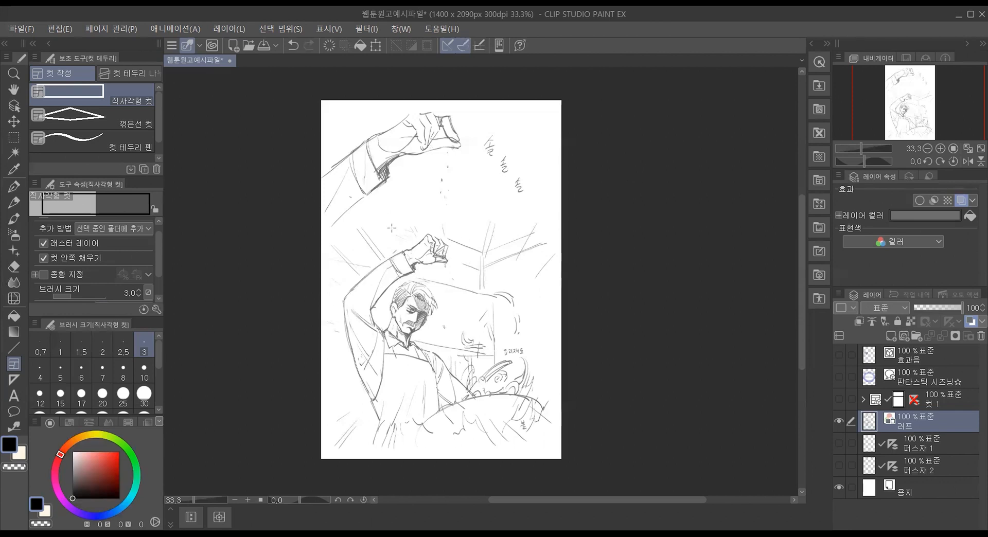
drag(801, 214, 801, 205)
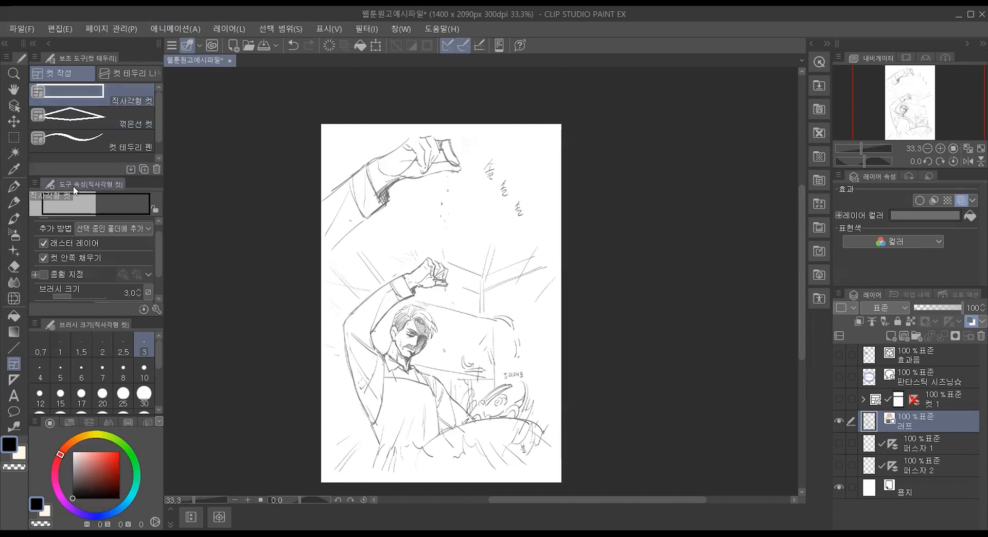
click(120, 228)
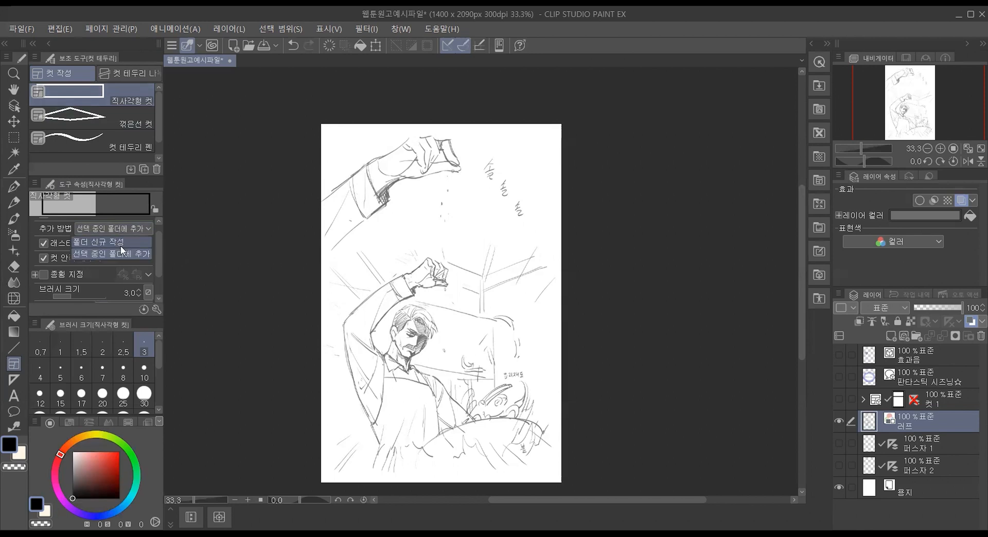
click(120, 243)
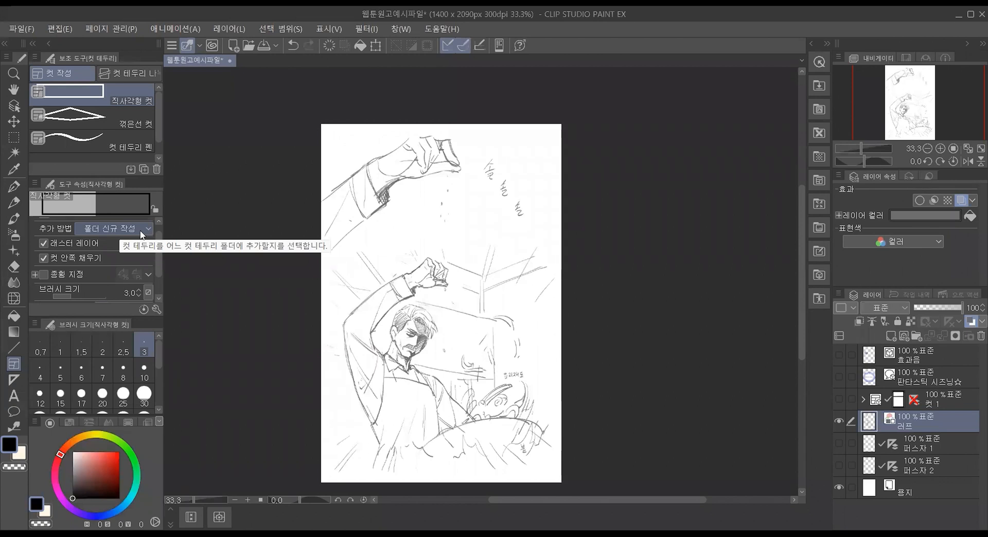
click(140, 230)
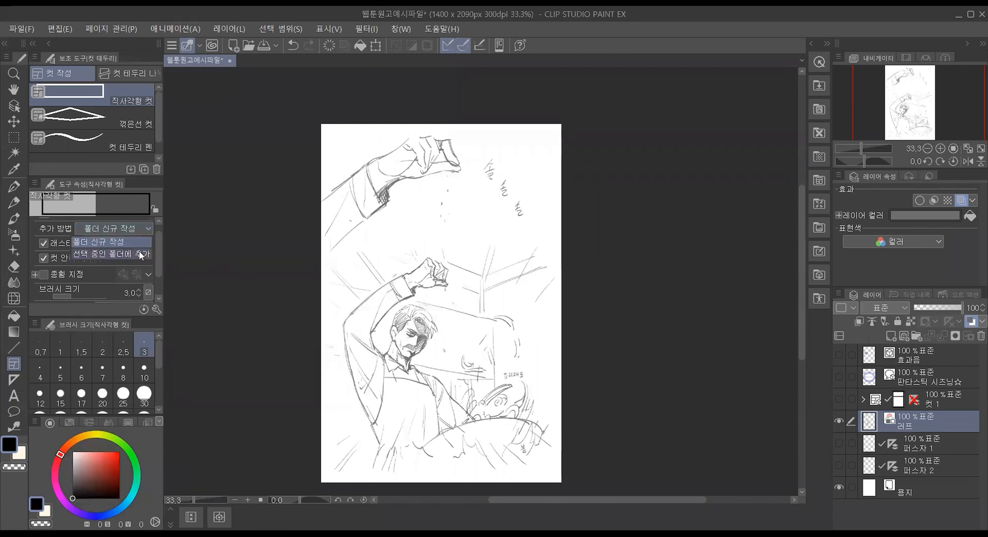
click(140, 253)
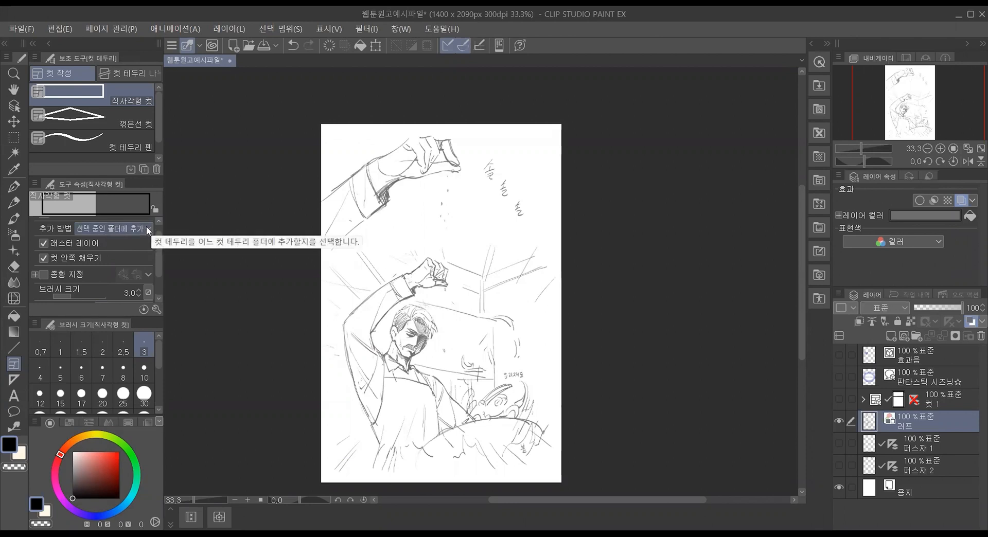
click(146, 226)
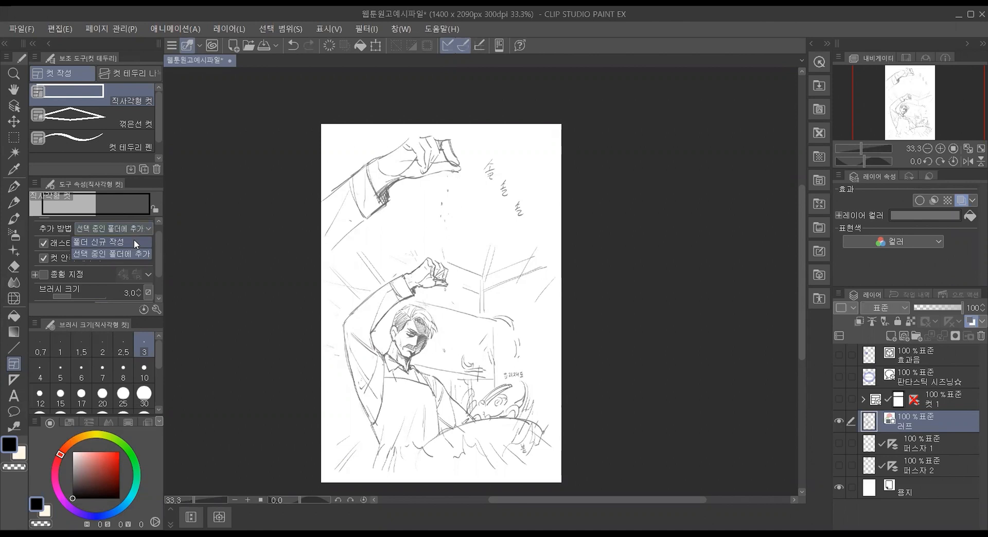
click(134, 239)
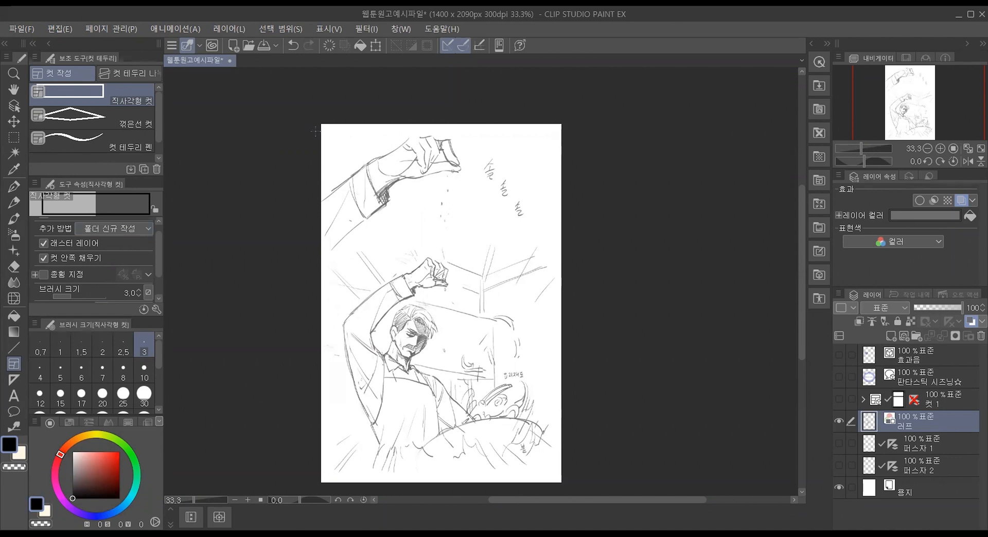
drag(326, 133, 553, 224)
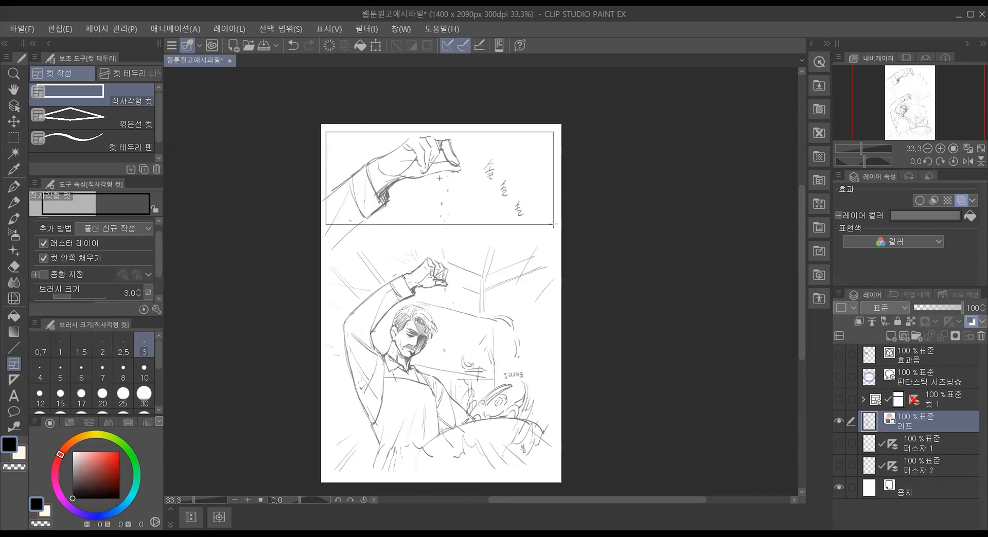
drag(553, 224, 553, 225)
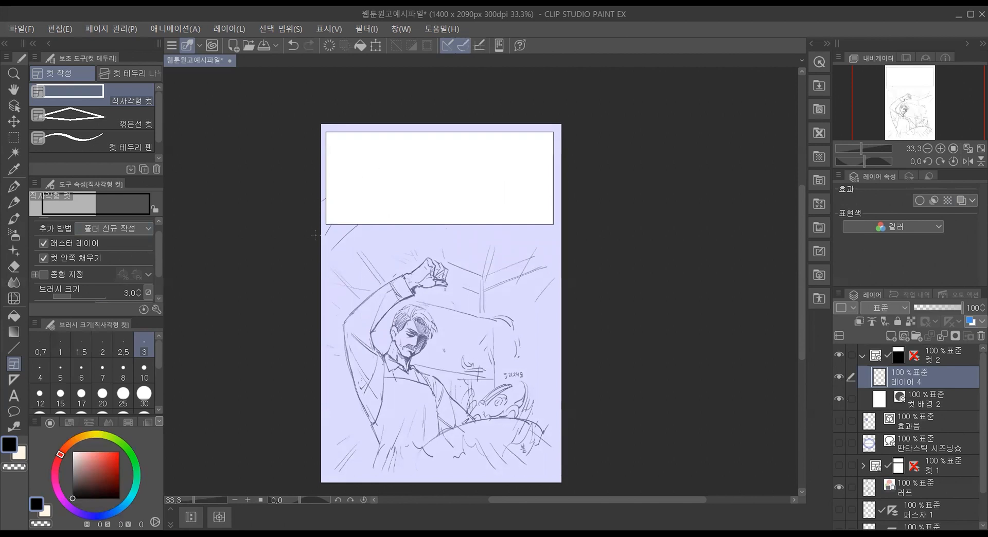
Step: Try a second rectangle frame around the chef sketch in the lower part of the page, and undo it
drag(315, 237, 565, 454)
key(ctrl+z)
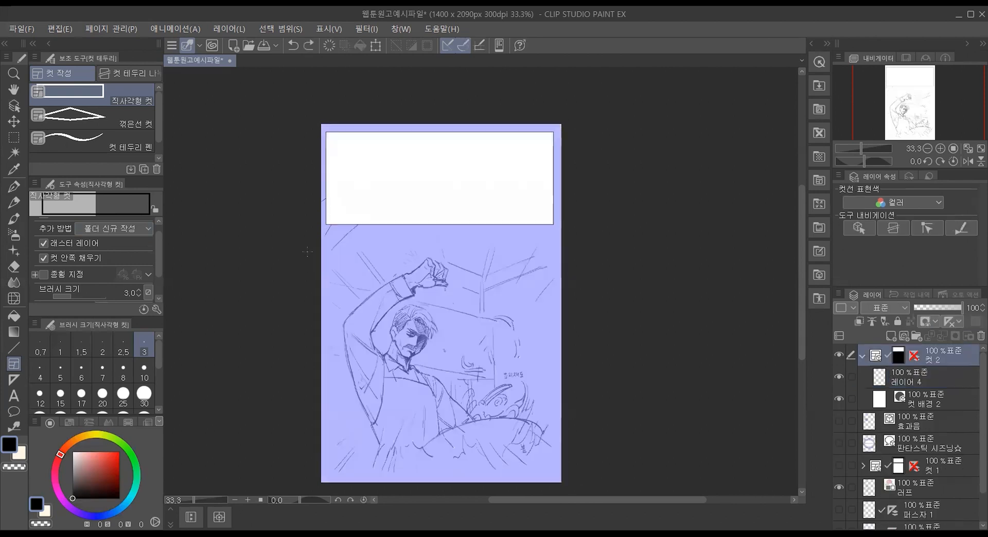
Step: Draw a rectangle frame across the full page width around the chef sketch, as a new frame folder
drag(308, 259, 582, 443)
key(ctrl+z)
drag(312, 248, 585, 463)
drag(585, 466, 585, 466)
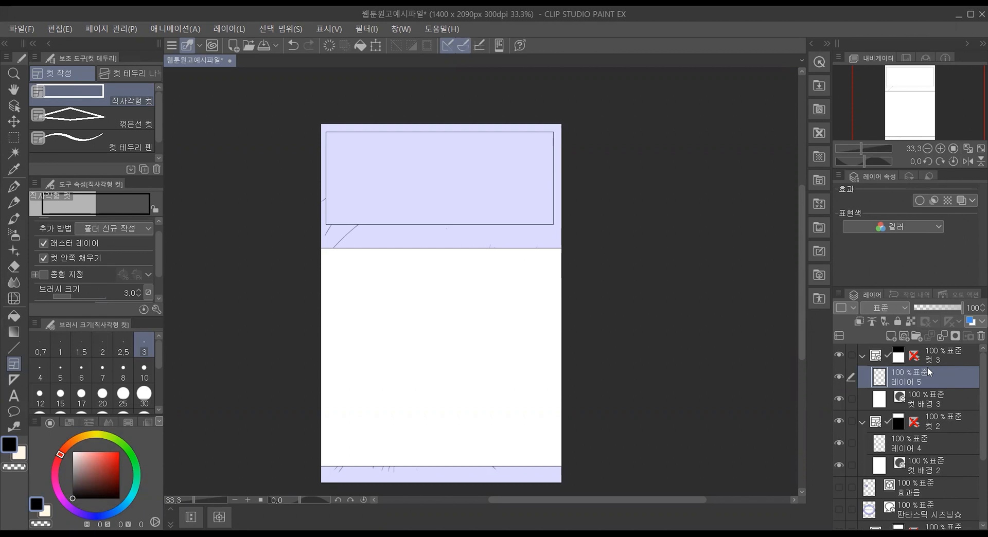
Step: Scribble test strokes with the G펜 on 레이어 4 across the upper frame, and undo them
scroll(954, 419, down, 3)
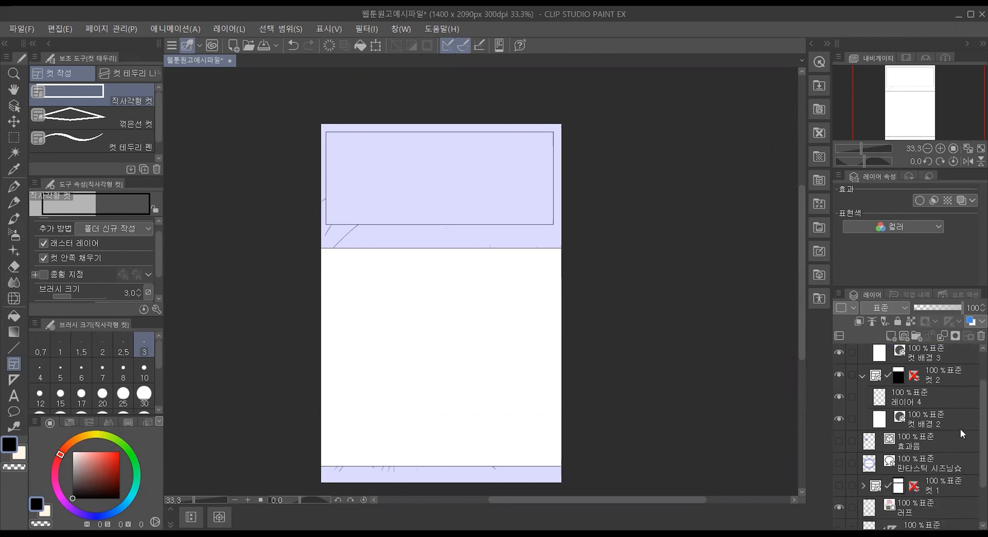
scroll(923, 492, down, 2)
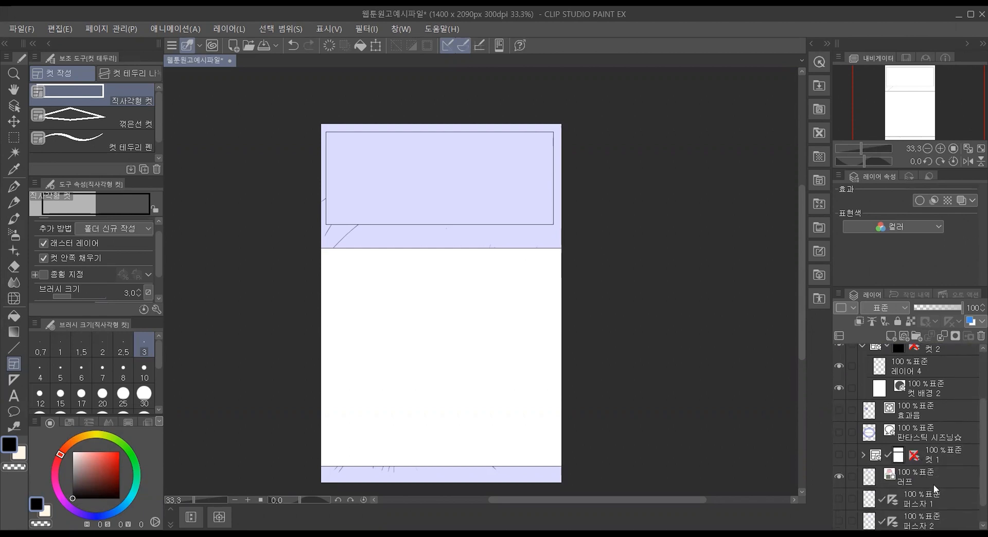
scroll(939, 484, up, 5)
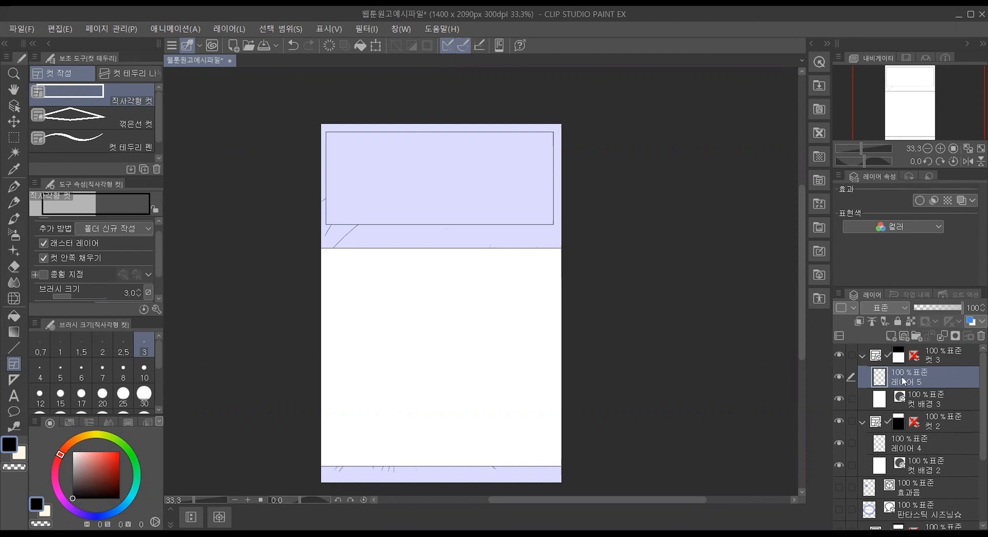
click(938, 443)
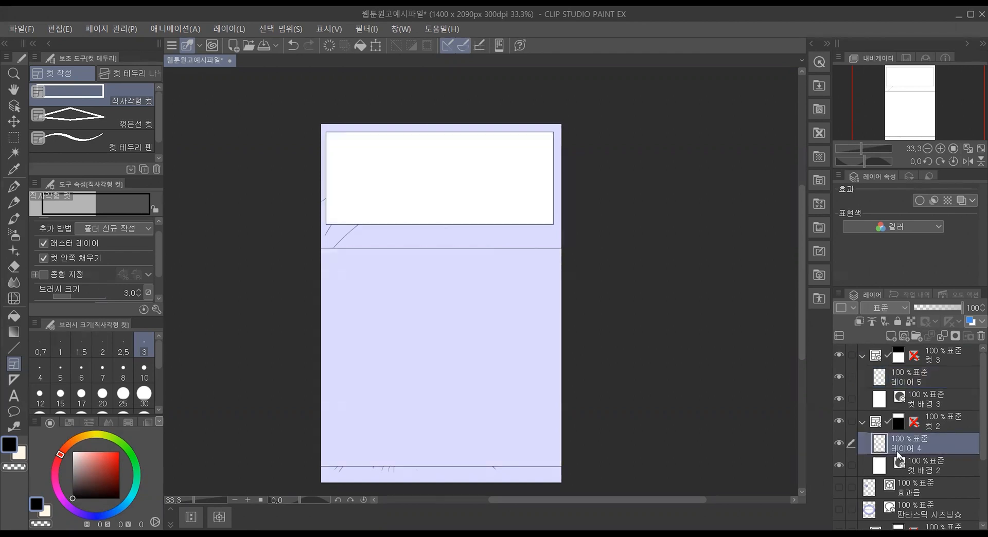
click(16, 186)
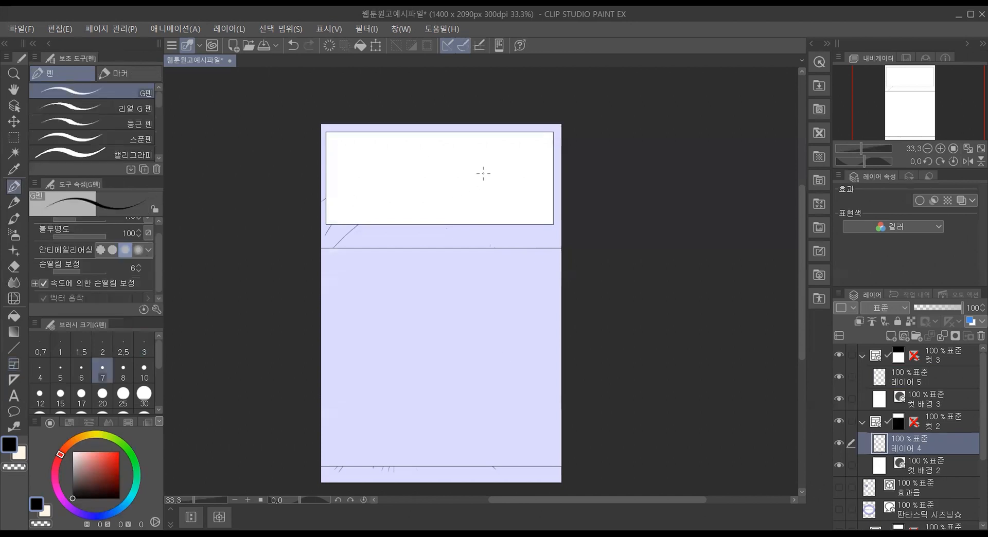
mouse_move(397, 155)
mouse_down()
mouse_move(448, 178)
mouse_move(399, 213)
mouse_move(492, 223)
mouse_move(241, 189)
mouse_move(402, 133)
mouse_move(427, 154)
mouse_move(530, 133)
mouse_move(498, 182)
mouse_move(509, 222)
mouse_move(546, 211)
mouse_move(530, 222)
mouse_move(448, 168)
mouse_move(341, 189)
mouse_up()
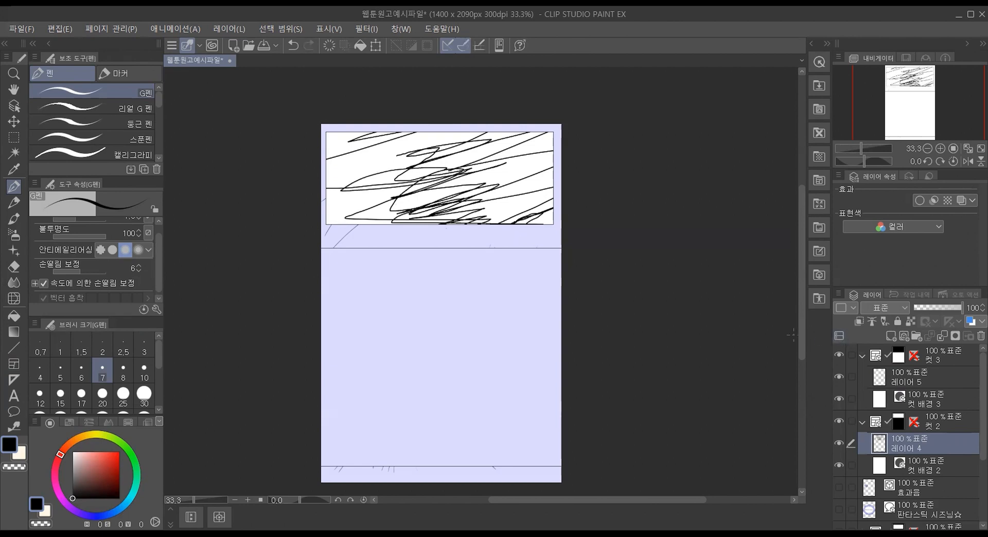
key(ctrl+z)
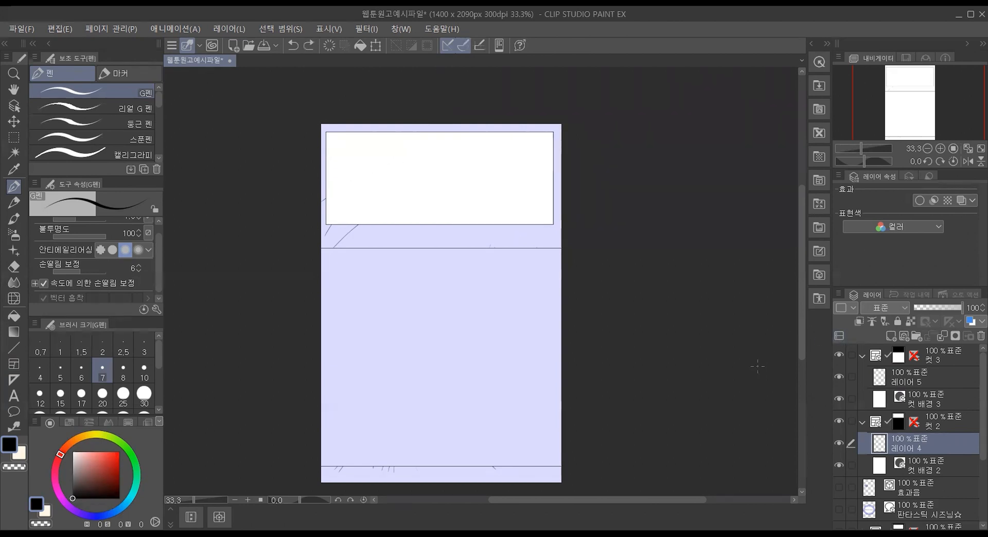
Step: Scribble test strokes with the G펜 on 레이어 5 across the lower frame, and undo them
click(933, 383)
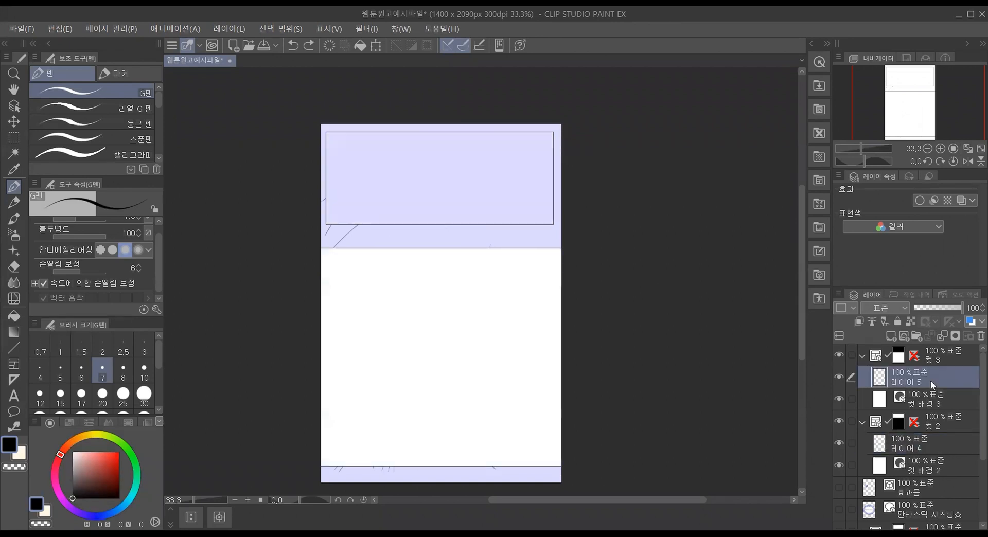
mouse_move(418, 312)
mouse_down()
mouse_move(496, 261)
mouse_move(411, 320)
mouse_up()
drag(494, 263, 321, 335)
mouse_move(357, 305)
mouse_down()
mouse_move(468, 250)
mouse_move(360, 354)
mouse_move(519, 326)
mouse_move(416, 432)
mouse_move(659, 415)
mouse_up()
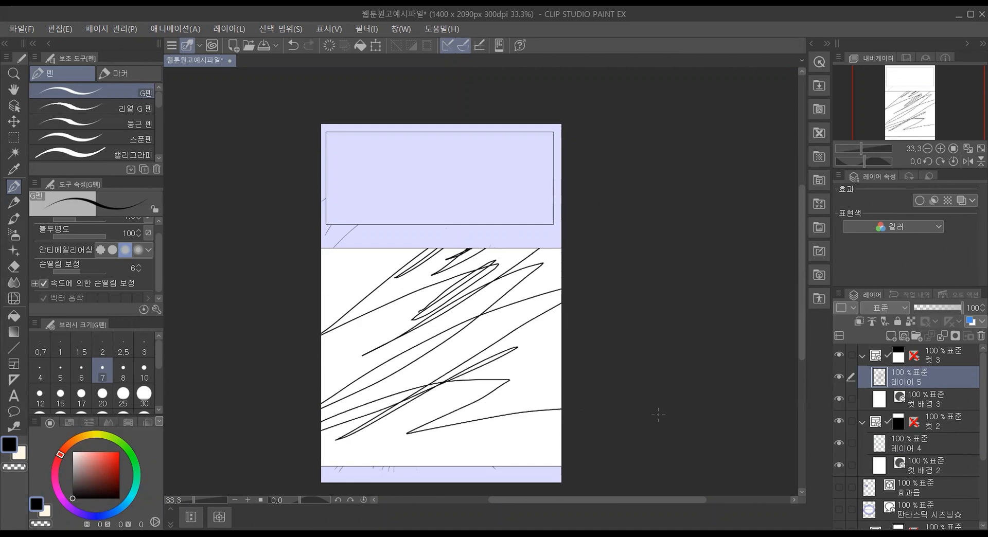
key(ctrl+z)
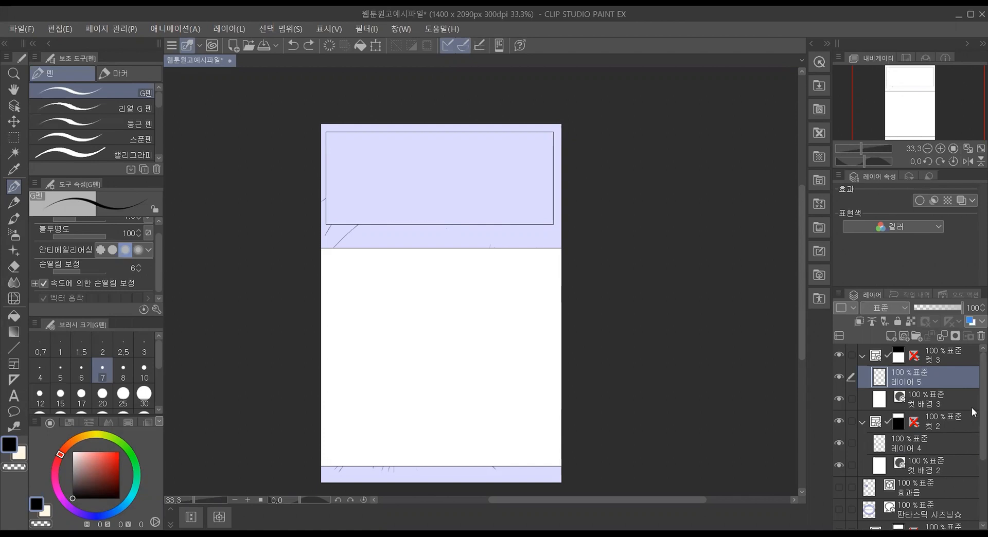
Step: Remove both separate frame folders from the page and select the 효과음 (sound effect) layer
scroll(973, 367, down, 2)
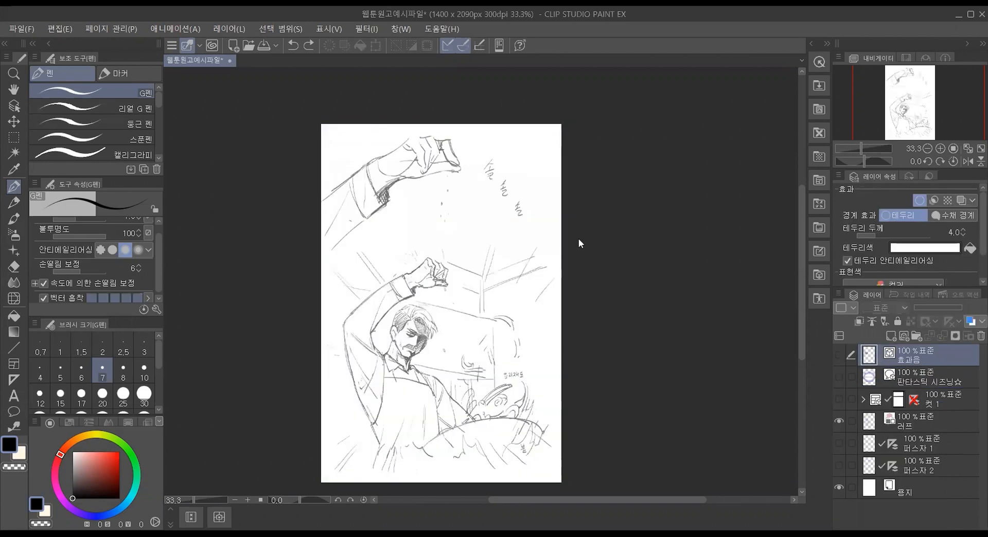
click(913, 421)
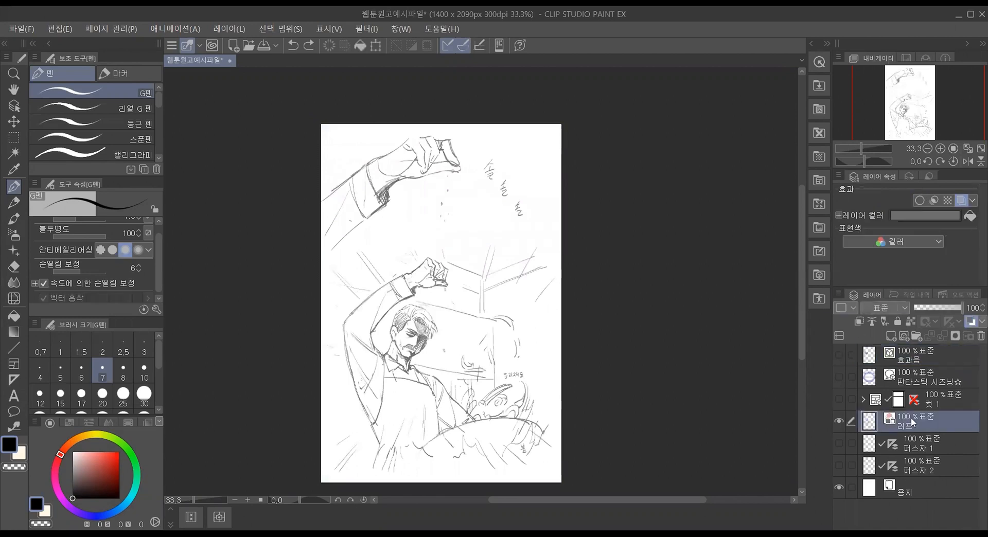
click(930, 363)
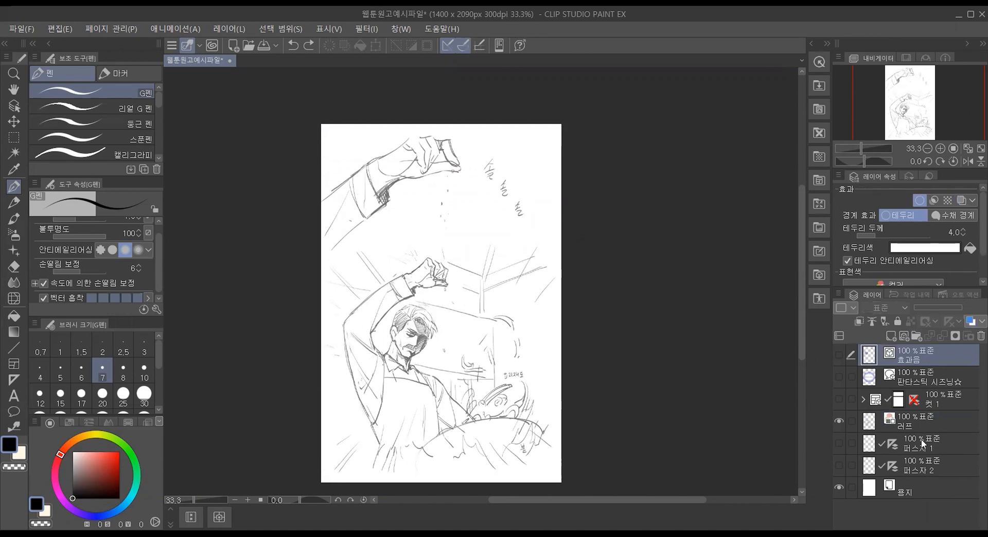
click(935, 375)
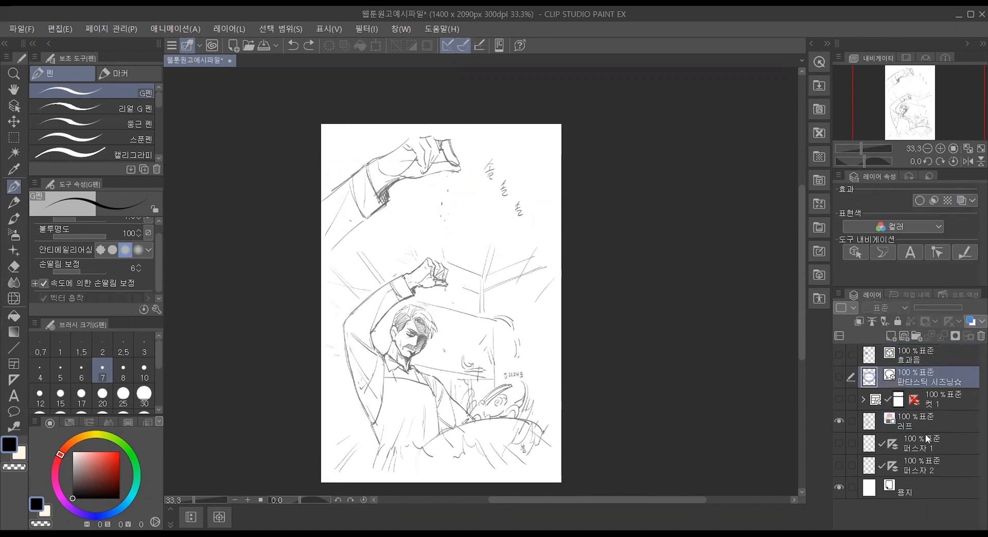
click(908, 360)
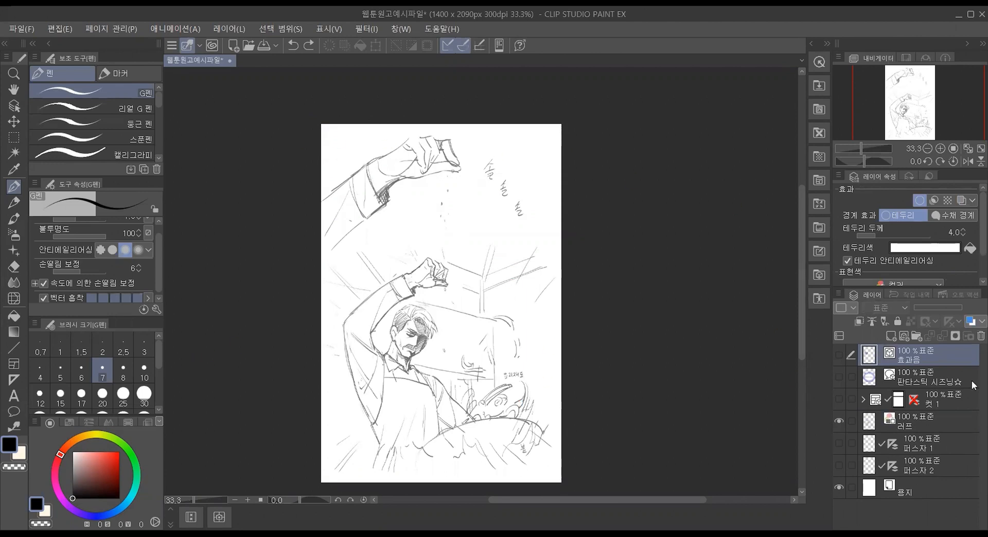
Step: Draw full-width rectangle frames around the hand and chef sketches, with brush size 6 and adding method 선택 중인 폴더에 추가 (add to selected folder)
click(10, 365)
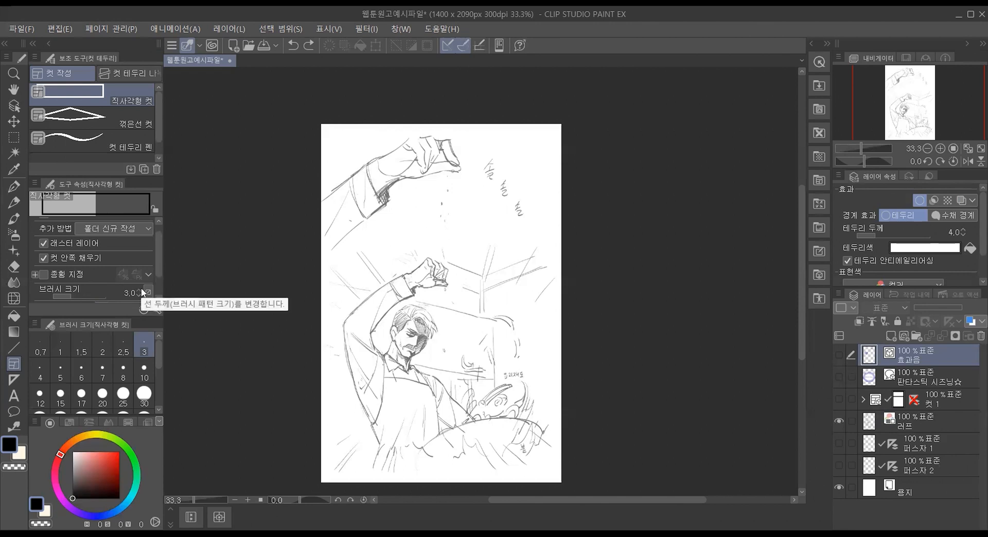
scroll(141, 291, up, 4)
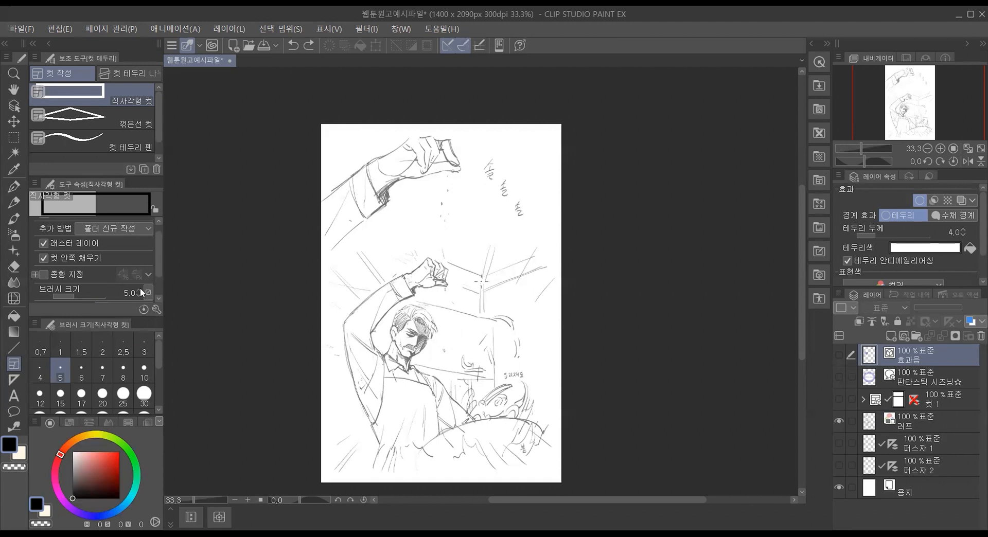
scroll(139, 288, up, 1)
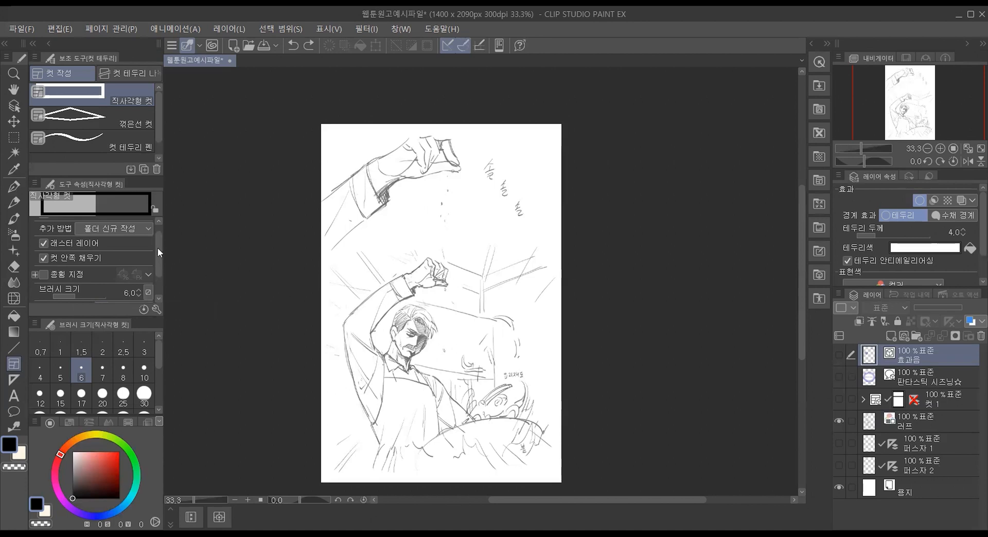
click(133, 233)
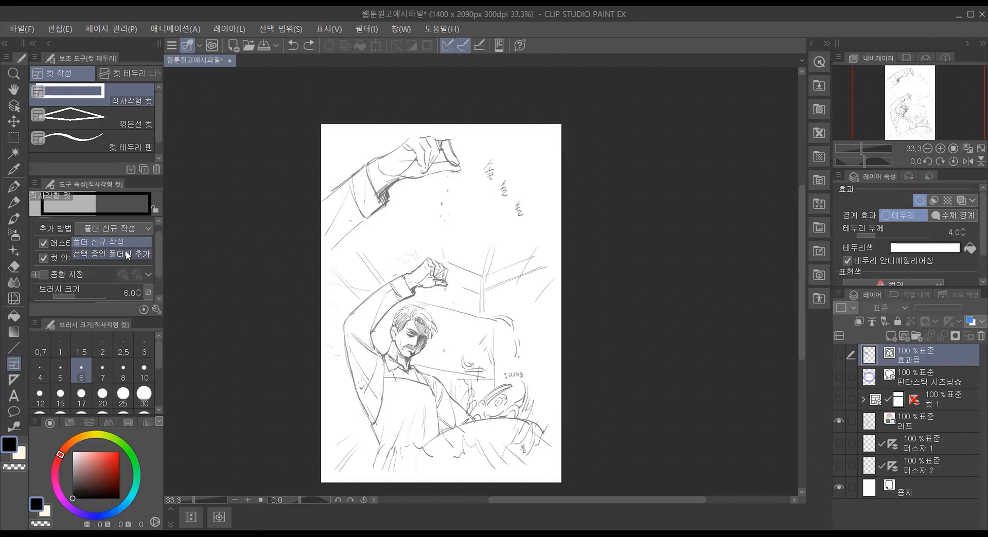
click(127, 254)
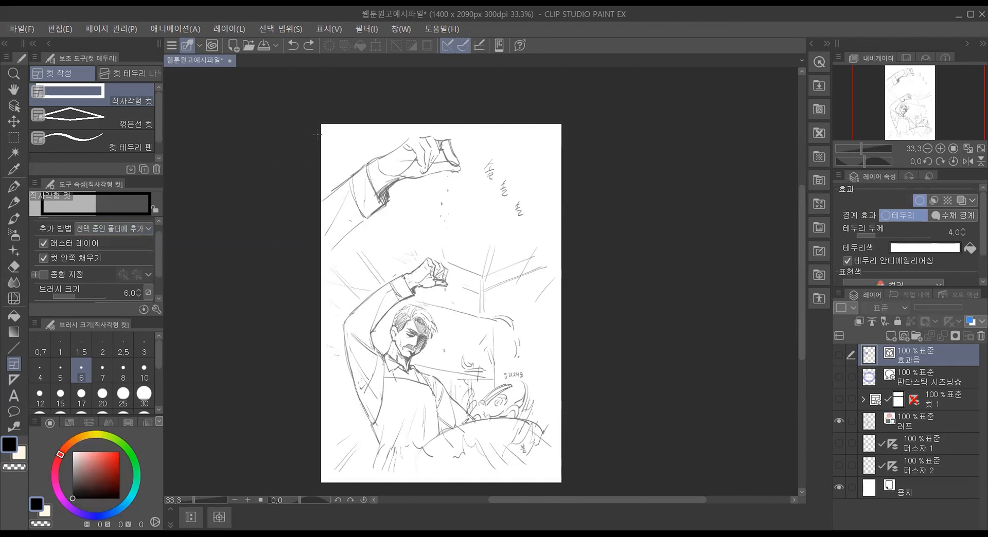
drag(339, 140, 575, 211)
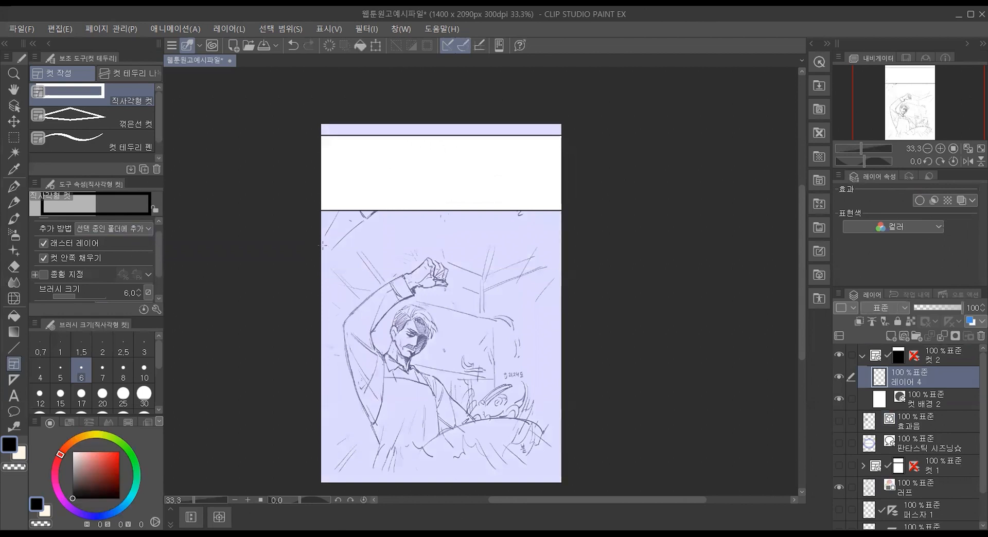
drag(320, 246, 575, 467)
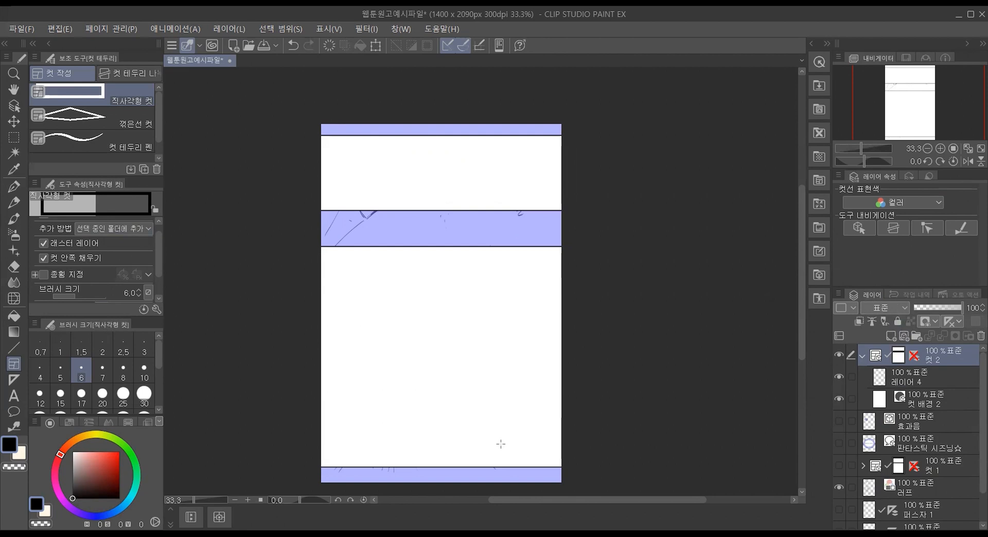
Step: Scribble test strokes with the G펜 on 레이어 4 across both frames of the shared folder, and undo them
click(919, 379)
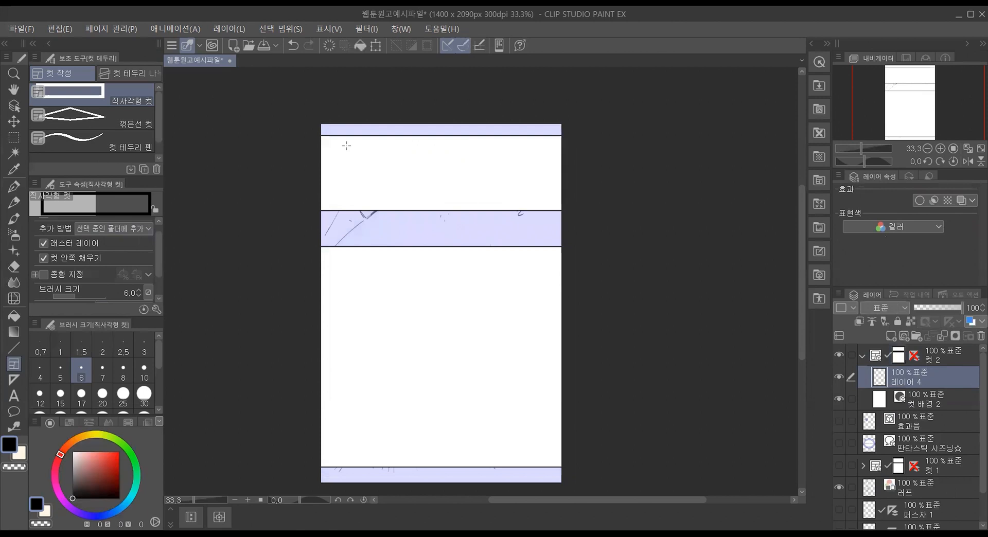
click(12, 188)
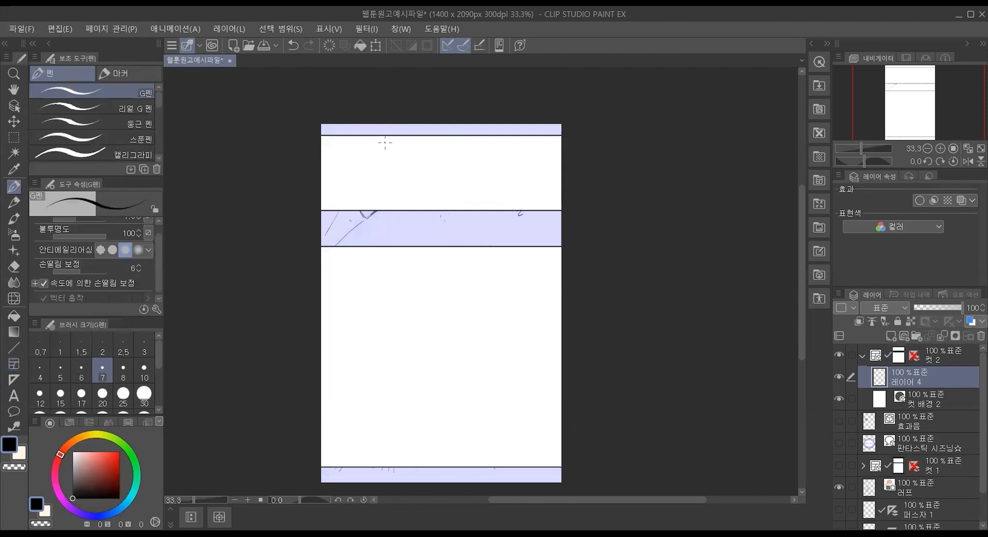
mouse_move(410, 136)
mouse_down()
mouse_move(497, 124)
mouse_move(516, 110)
mouse_move(481, 165)
mouse_move(505, 151)
mouse_move(504, 172)
mouse_up()
mouse_move(468, 212)
mouse_down()
mouse_move(521, 181)
mouse_move(348, 375)
mouse_move(573, 189)
mouse_move(358, 428)
mouse_move(566, 239)
mouse_move(378, 457)
mouse_move(566, 318)
mouse_move(501, 446)
mouse_up()
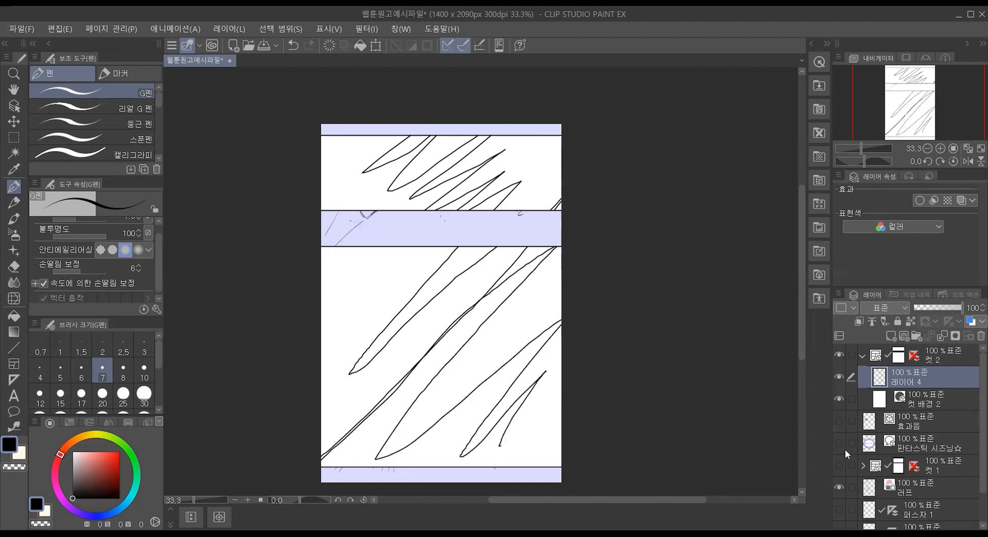
key(ctrl+z)
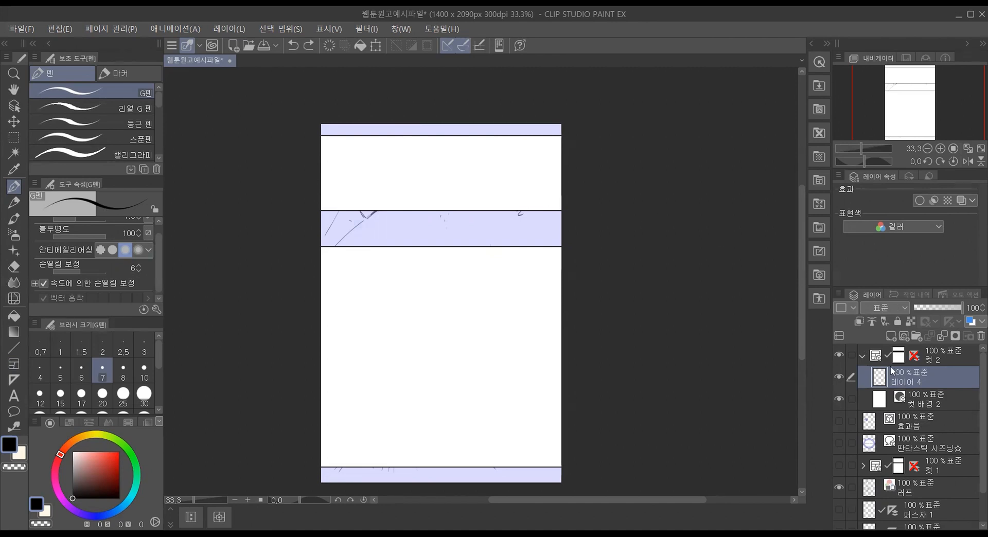
Step: Move the 러프 (rough) layer into the 컷 2 frame folder, above 레이어 4
click(913, 487)
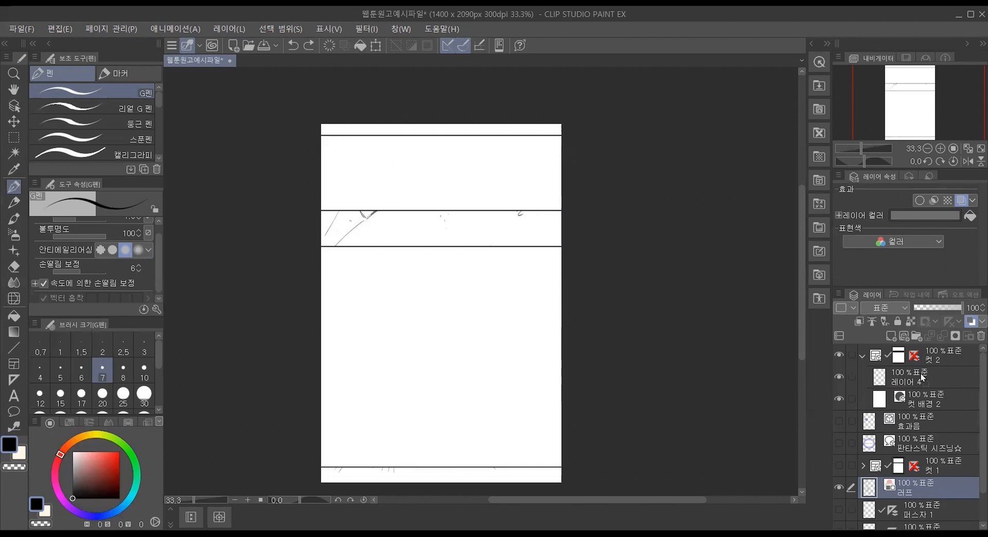
drag(921, 377, 921, 378)
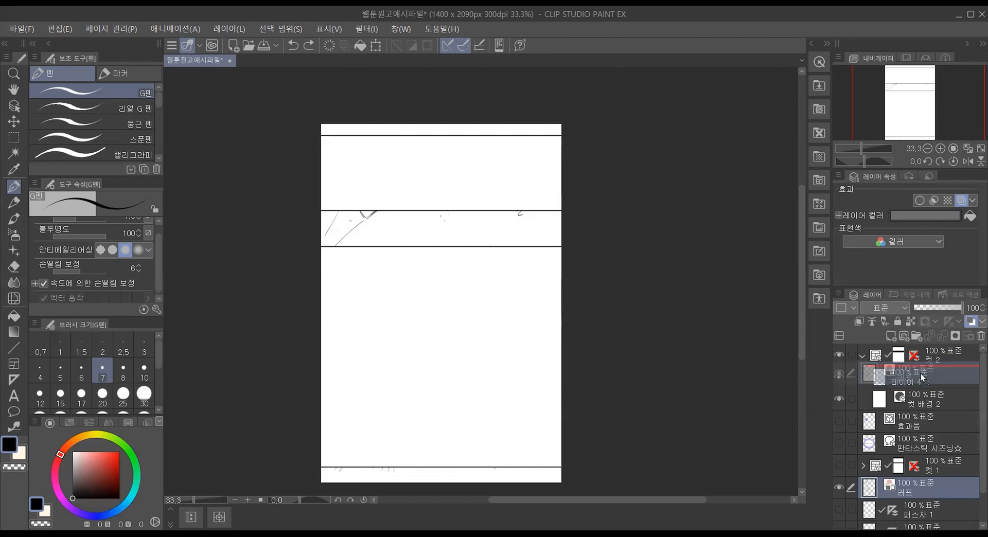
drag(921, 377, 919, 370)
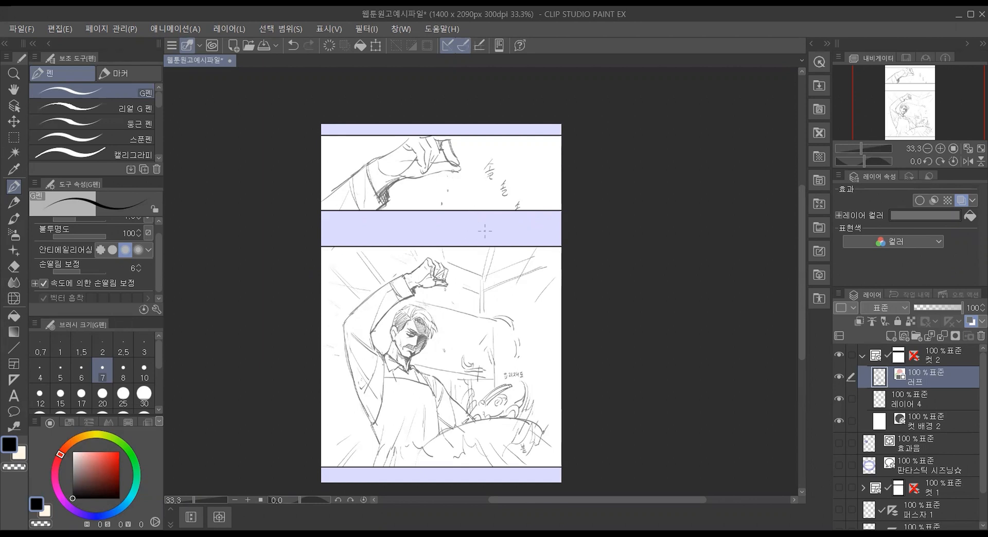
Step: Switch to the 레이어 선택 (layer selection) sub tool and make the 용지 (paper) layer active
scroll(432, 202, up, 2)
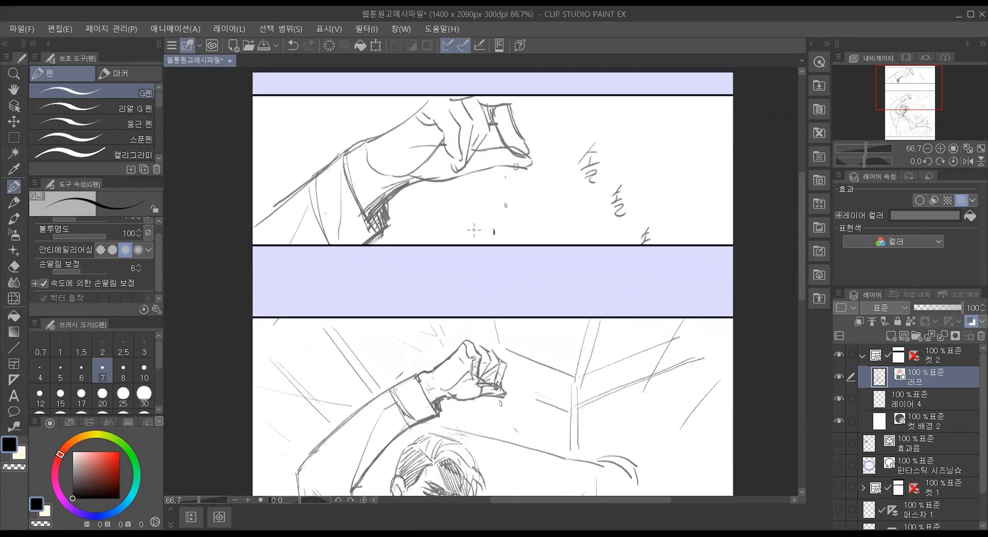
click(14, 107)
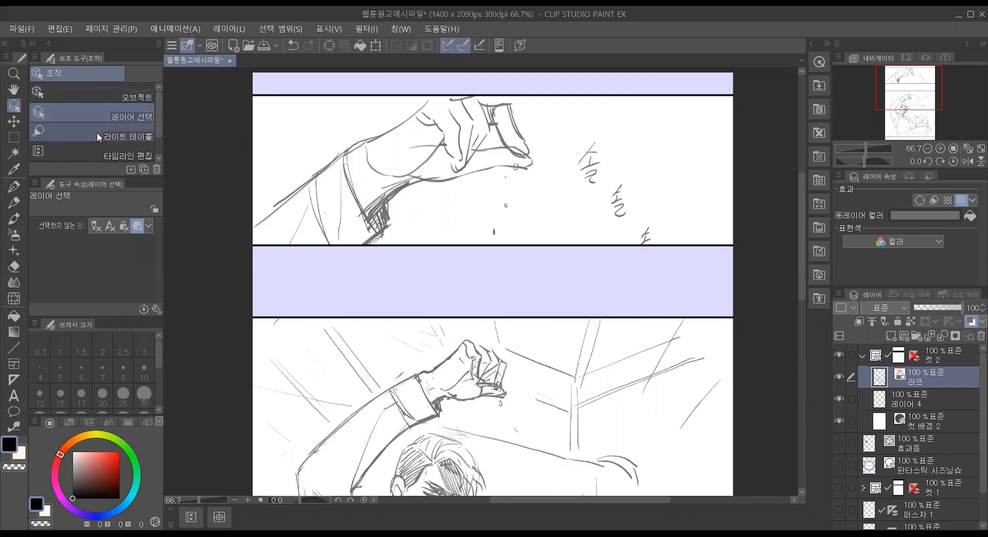
scroll(108, 152, down, 1)
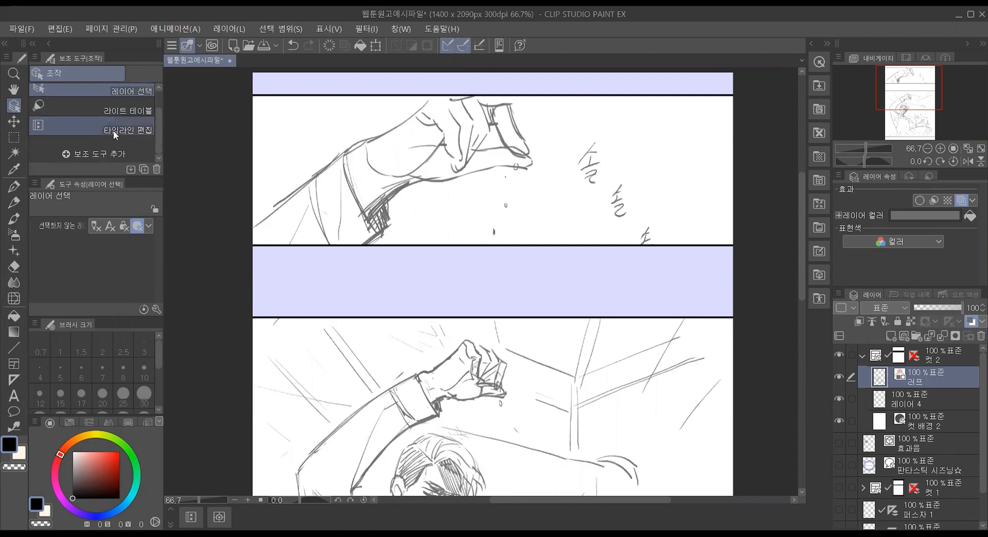
scroll(116, 124, up, 1)
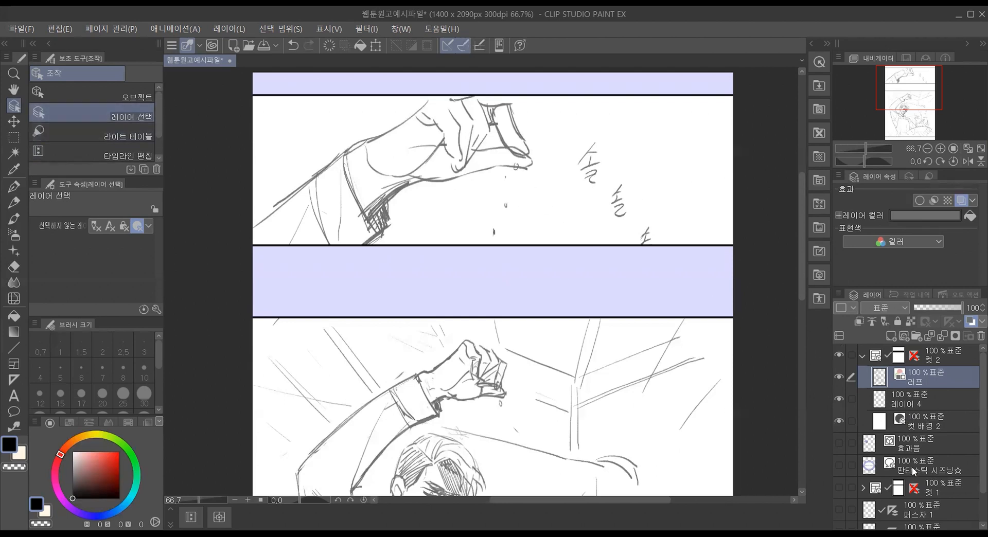
scroll(914, 471, down, 2)
click(926, 520)
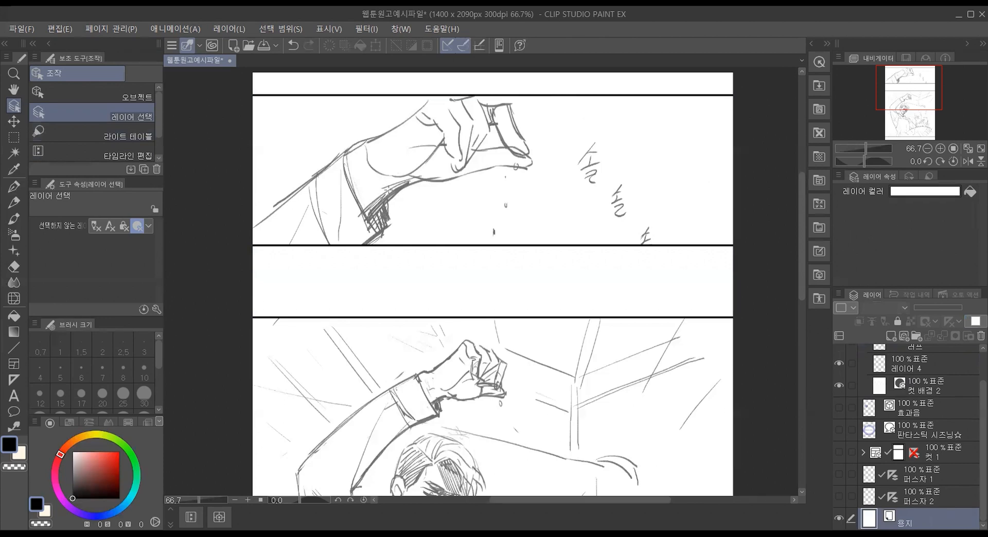
Step: Pick the 러프 (rough) layer through the hand sketch on the canvas using 레이어 선택, and toggle the layer's visibility off and on
click(14, 121)
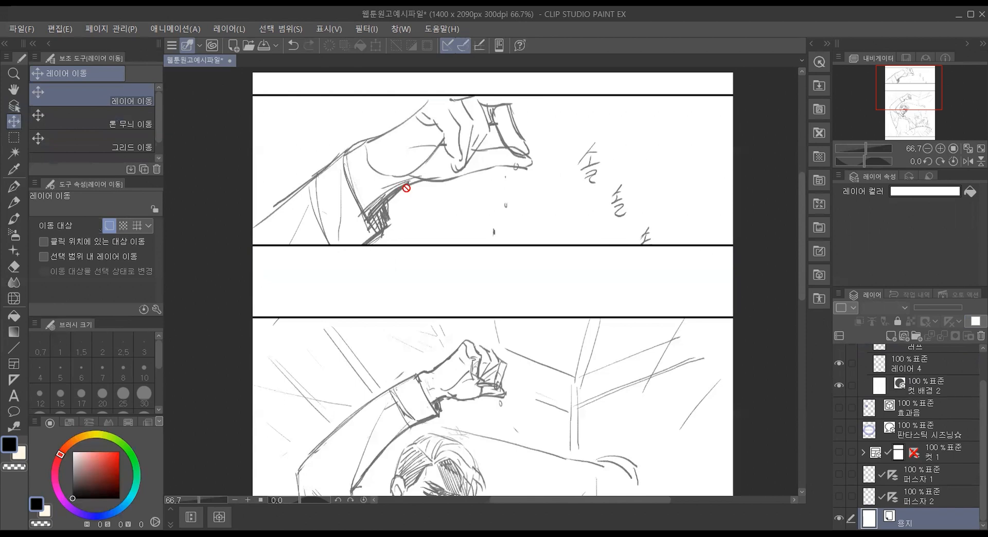
click(19, 108)
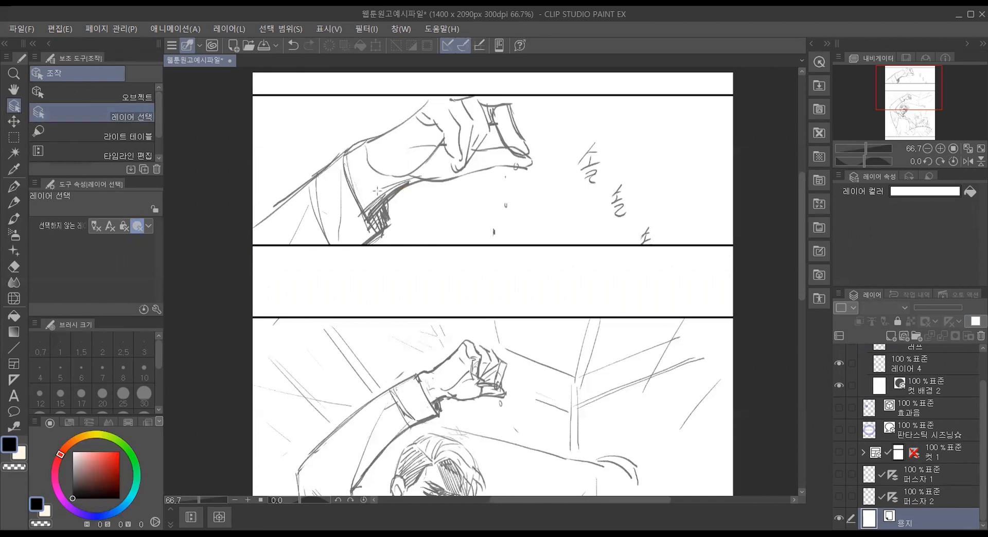
click(394, 199)
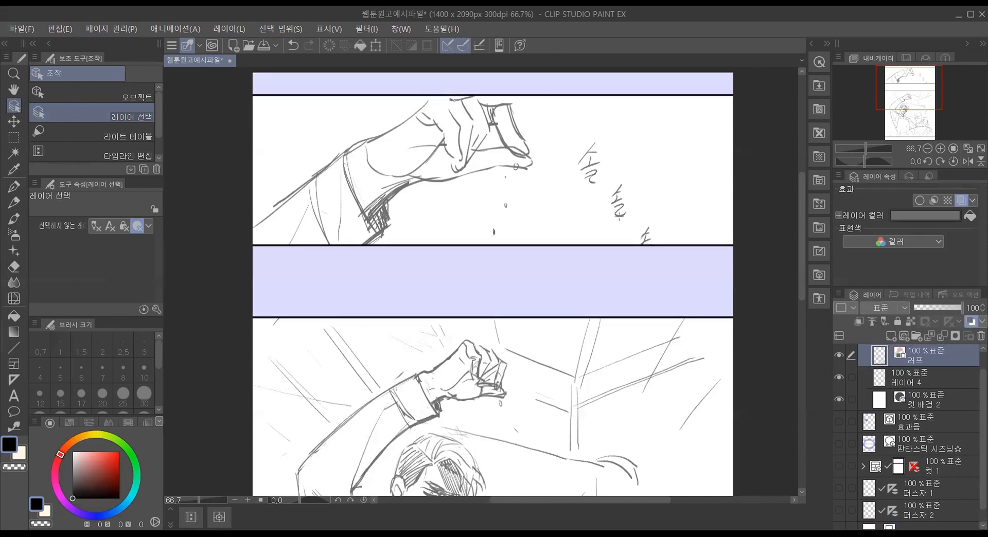
scroll(966, 366, up, 1)
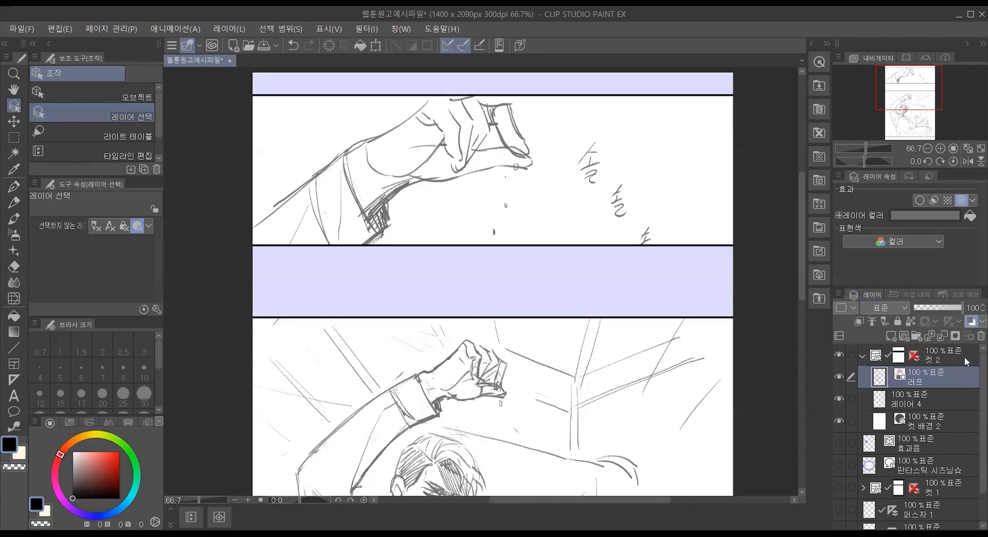
click(840, 379)
click(841, 380)
Step: Use the 오브젝트 (object) sub tool to select the chef panel's frame border and then the hand panel's frame border
click(100, 97)
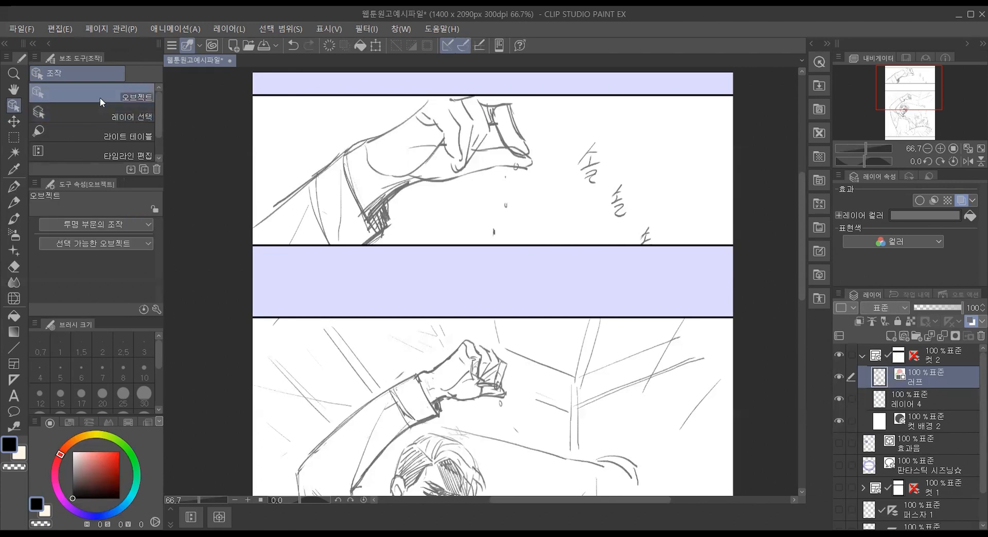
scroll(556, 178, down, 2)
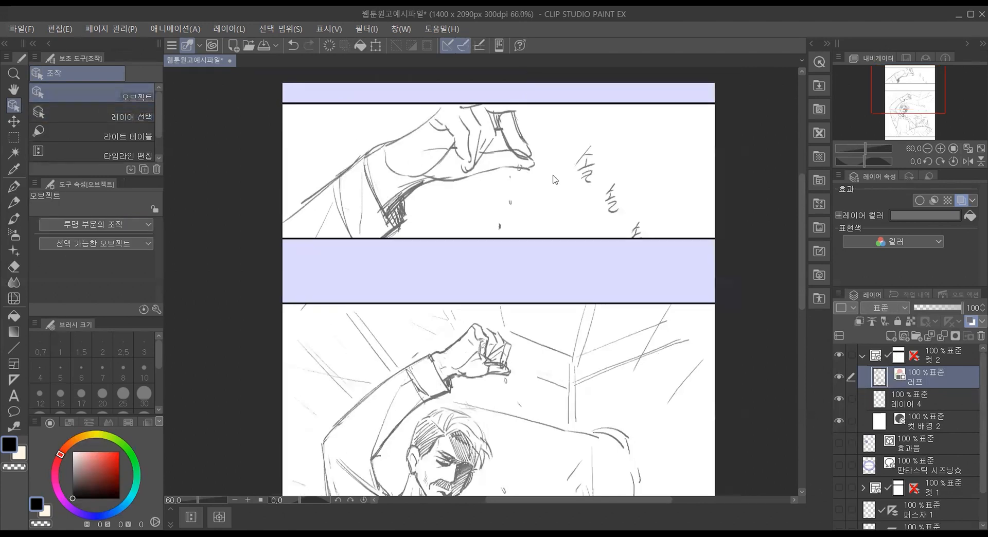
drag(799, 227, 800, 248)
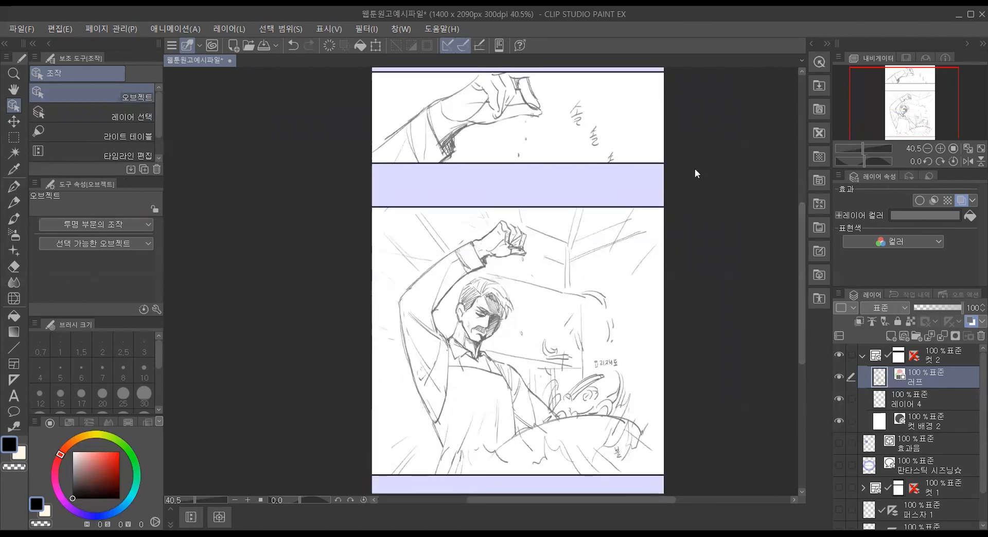
scroll(695, 169, up, 1)
scroll(694, 168, up, 1)
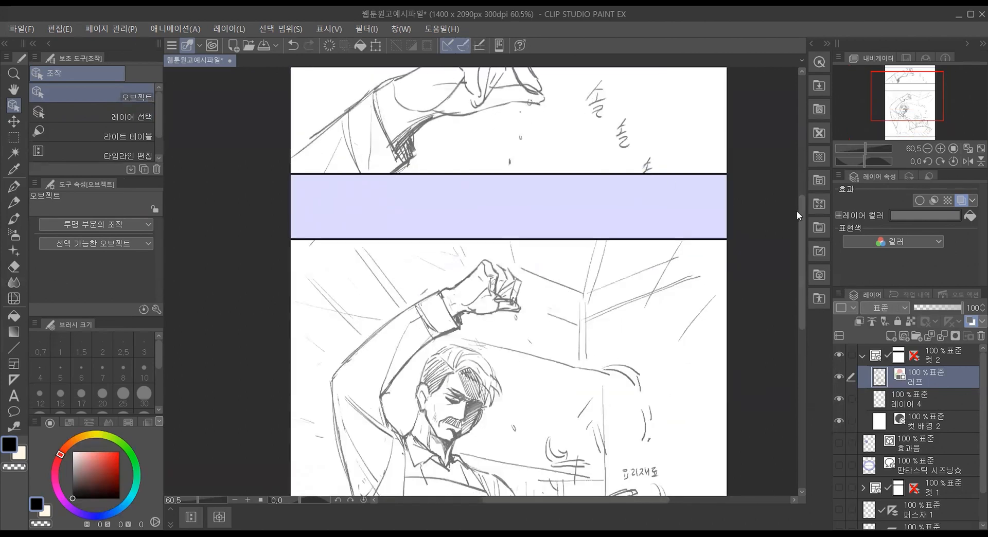
mouse_move(801, 208)
mouse_down()
mouse_move(801, 183)
mouse_move(798, 212)
mouse_up()
scroll(679, 216, down, 3)
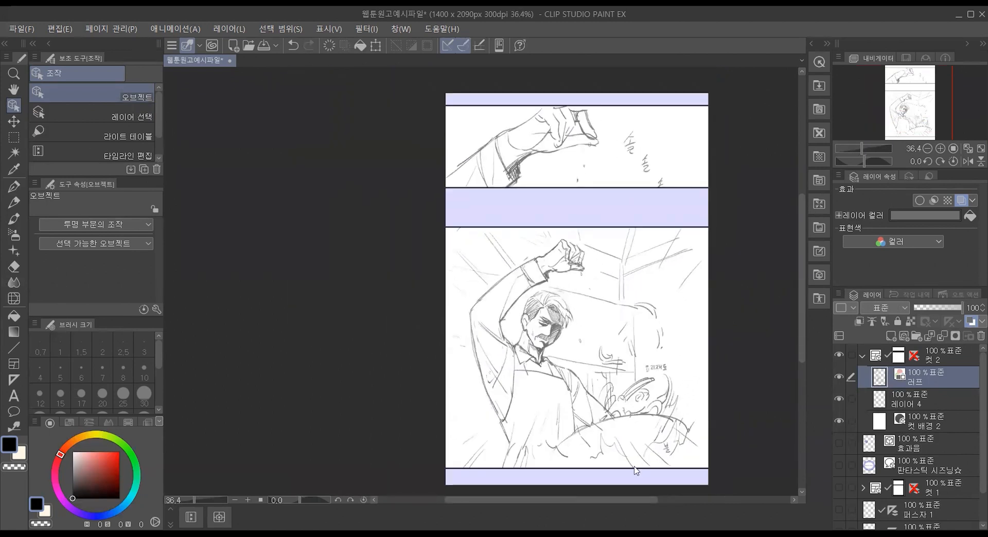
drag(633, 499, 682, 497)
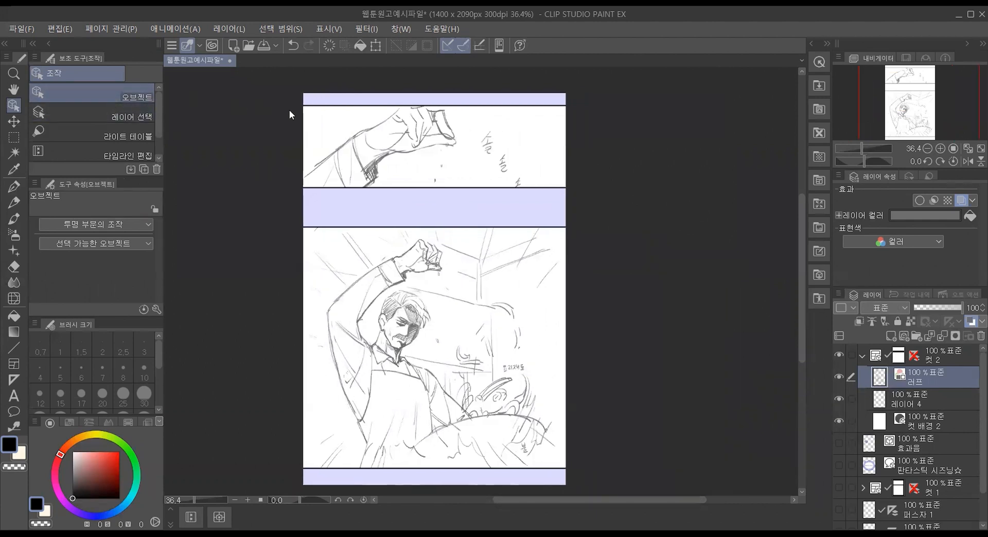
click(366, 109)
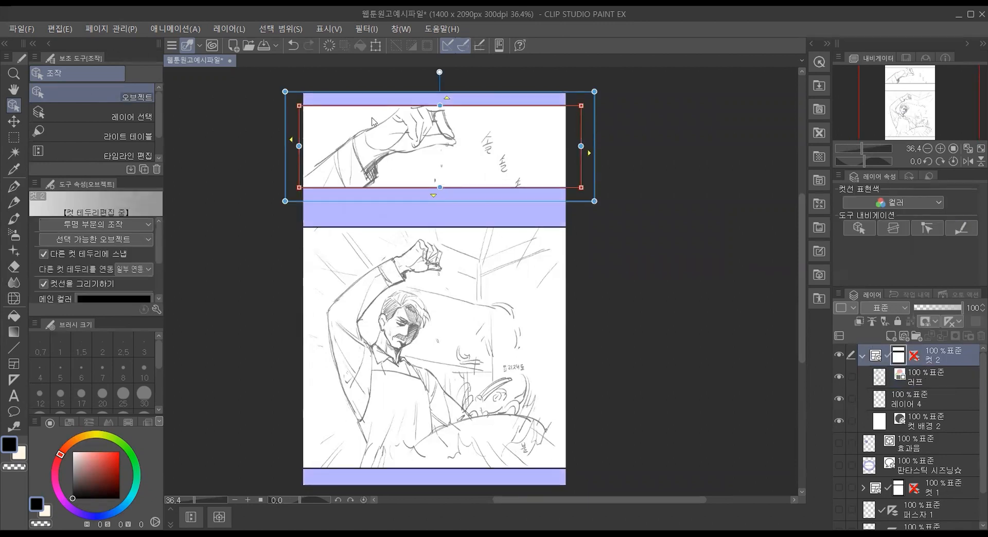
click(404, 230)
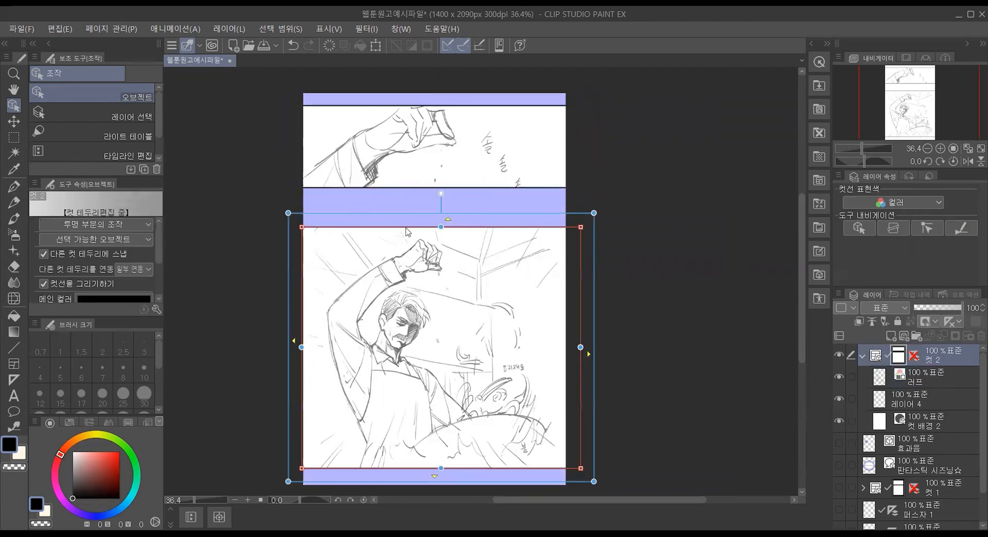
click(408, 194)
click(408, 194)
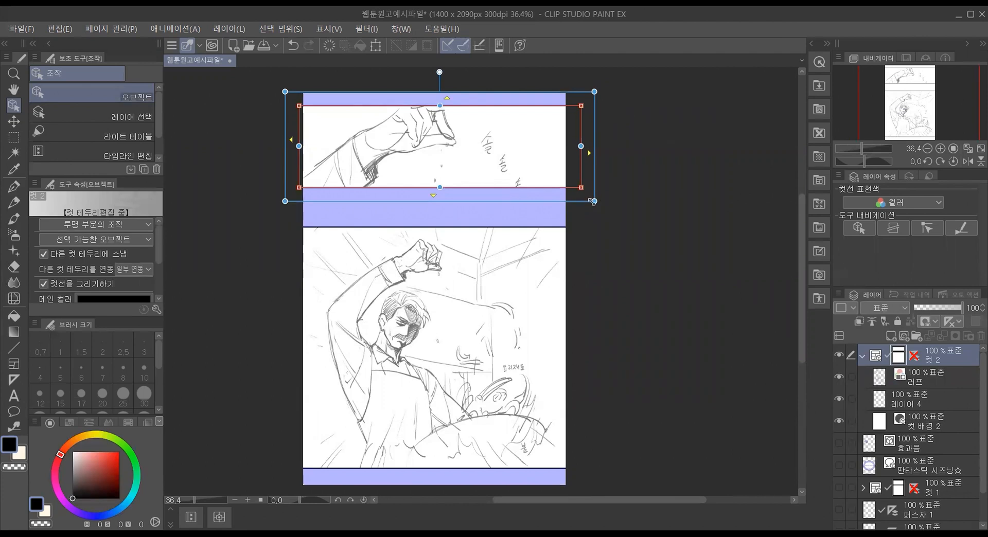
Step: Resize the hand panel's frame by its corners into a slightly shorter rectangle that still extends past both sides of the page
mouse_move(592, 201)
mouse_down()
mouse_move(592, 175)
mouse_move(590, 219)
mouse_up()
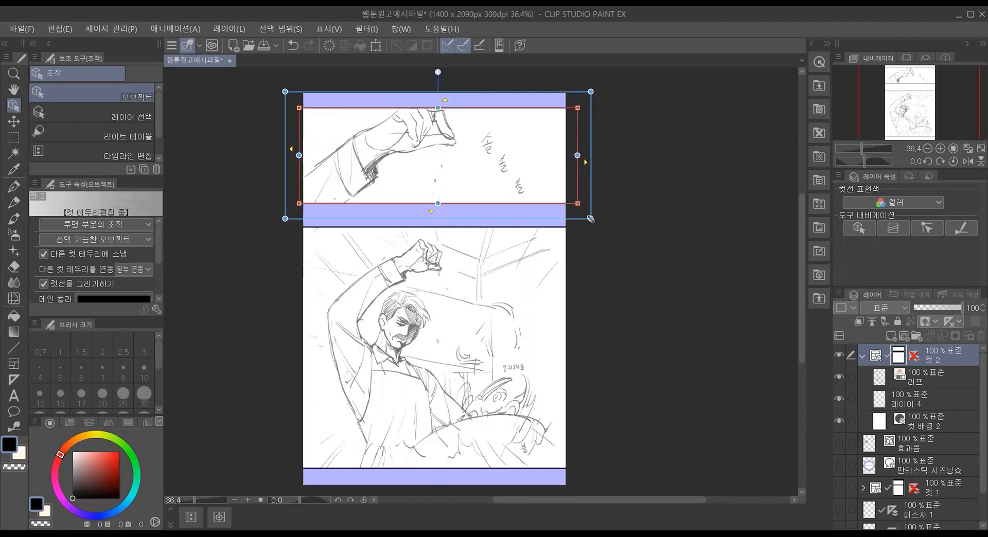
mouse_move(578, 204)
mouse_down()
mouse_move(575, 158)
mouse_move(573, 241)
mouse_move(570, 191)
mouse_move(571, 204)
mouse_up()
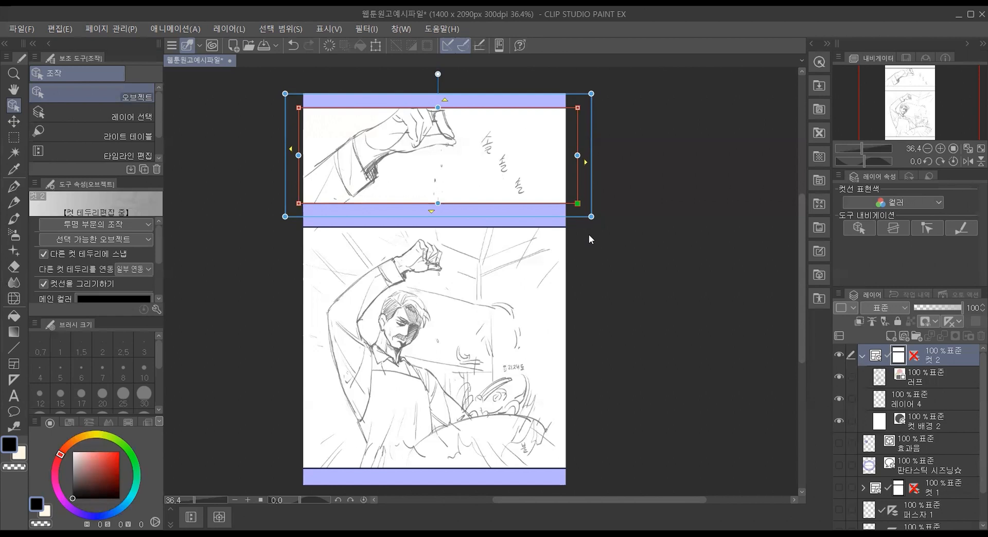
drag(591, 216, 590, 192)
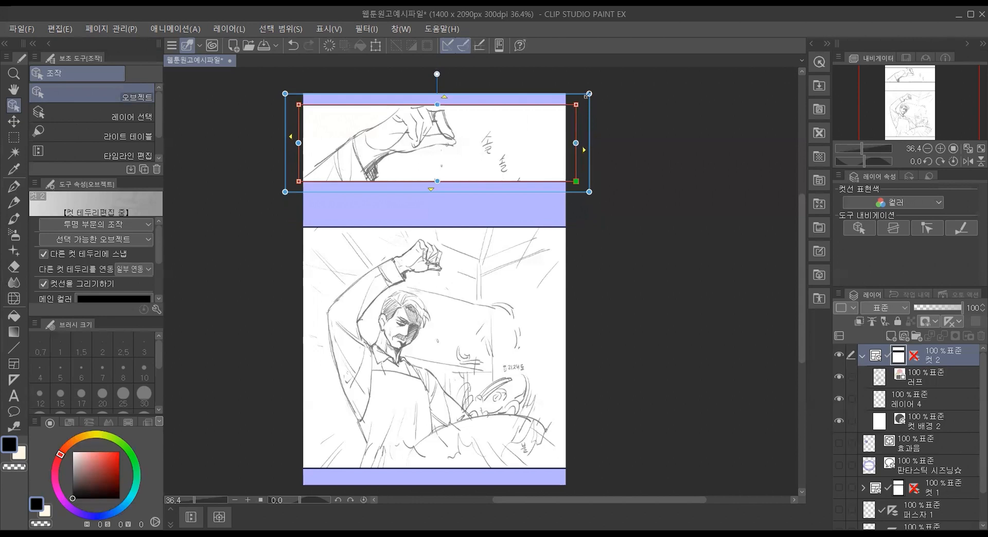
drag(589, 94, 585, 97)
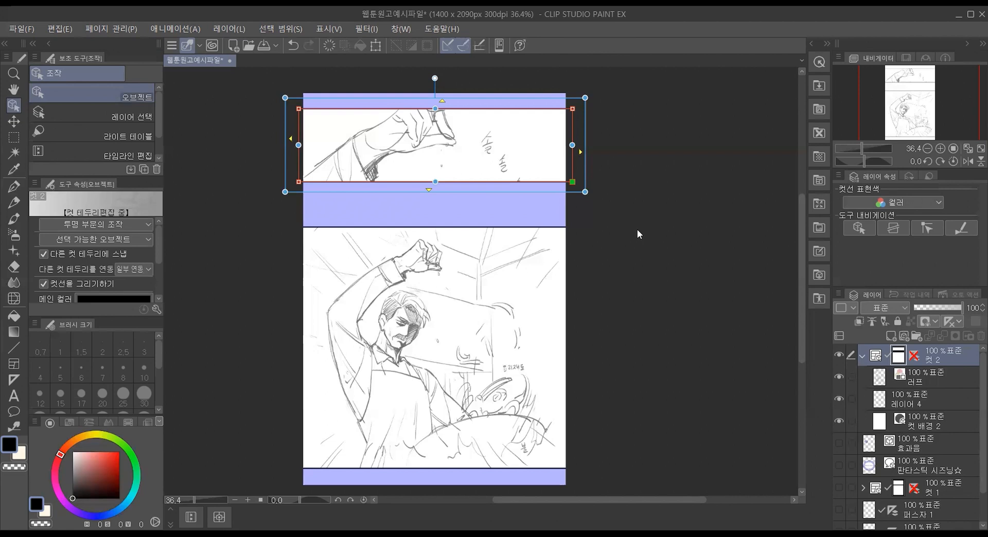
Step: Add a vector layer directly above the 러프 layer in the 컷 2 folder and name it 펜선 (pen lines)
click(14, 137)
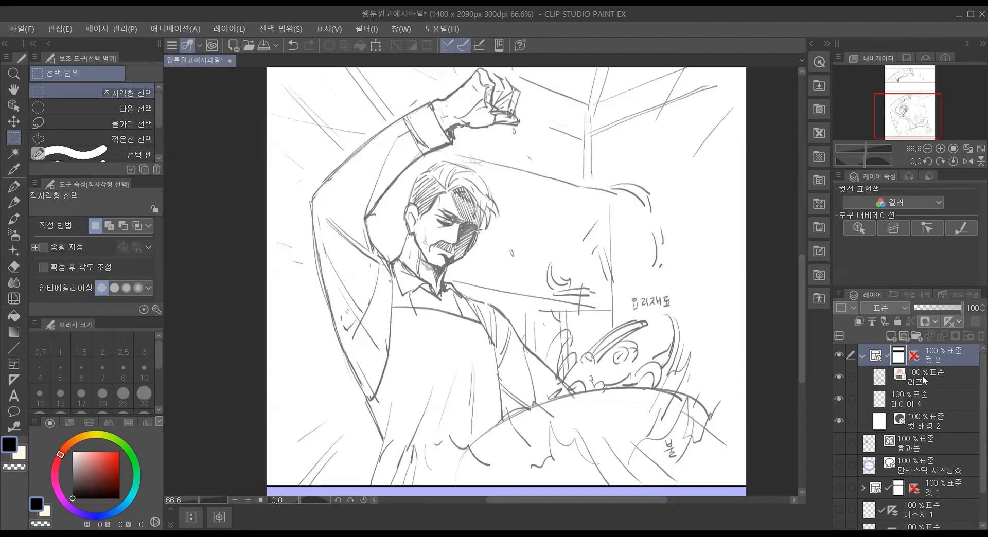
click(926, 380)
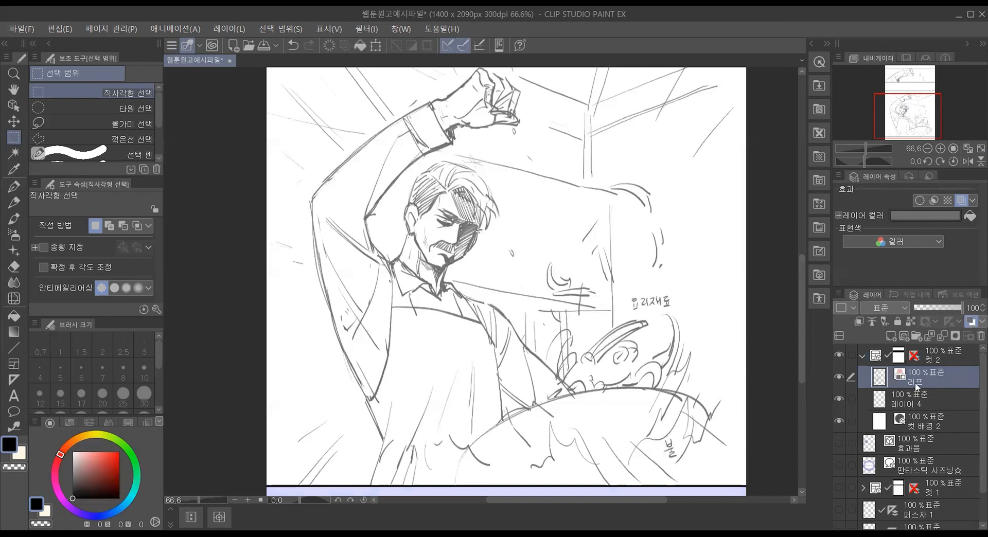
click(903, 335)
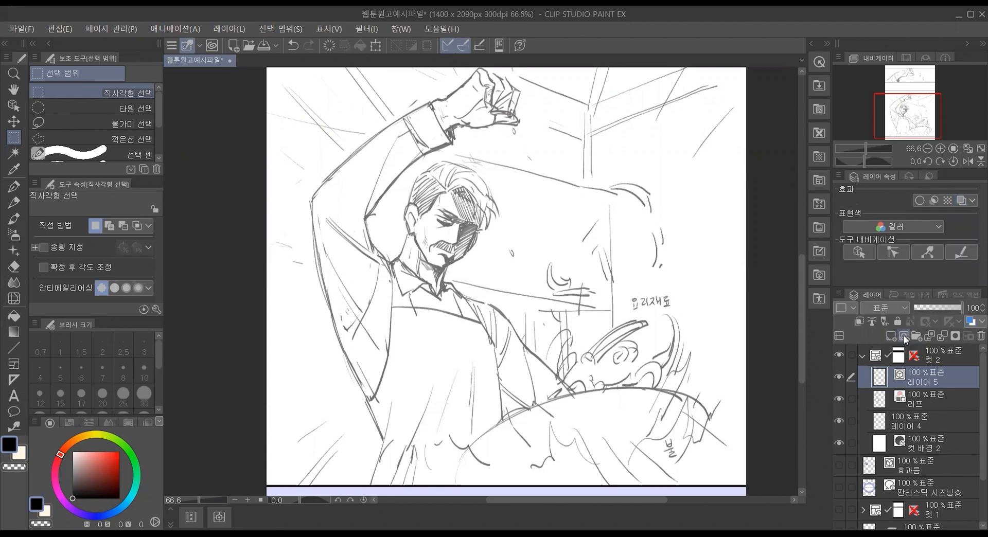
double_click(928, 384)
text(펜선)
key(Return)
Step: Lower the 러프 layer's opacity to 31% and make the 펜선 layer active
click(929, 408)
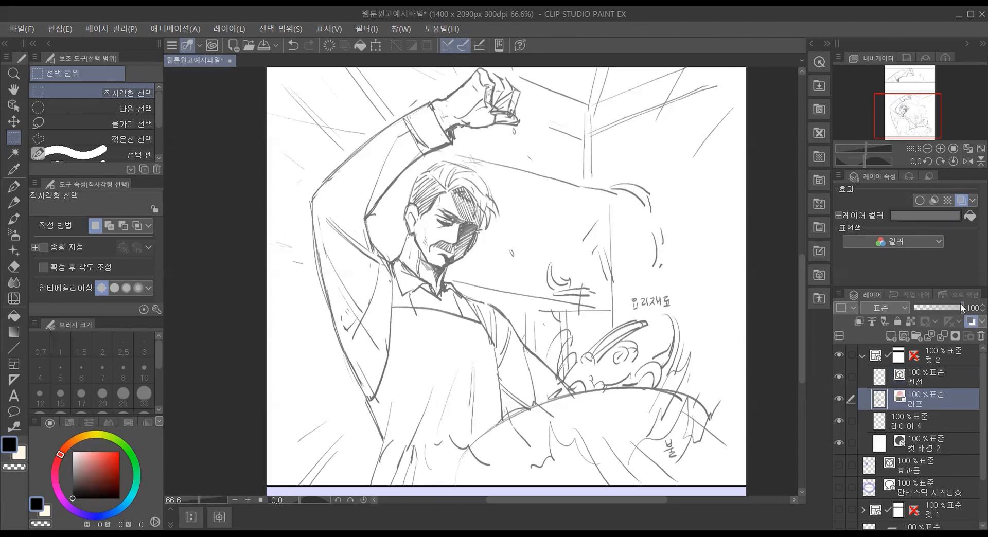
drag(962, 307, 929, 304)
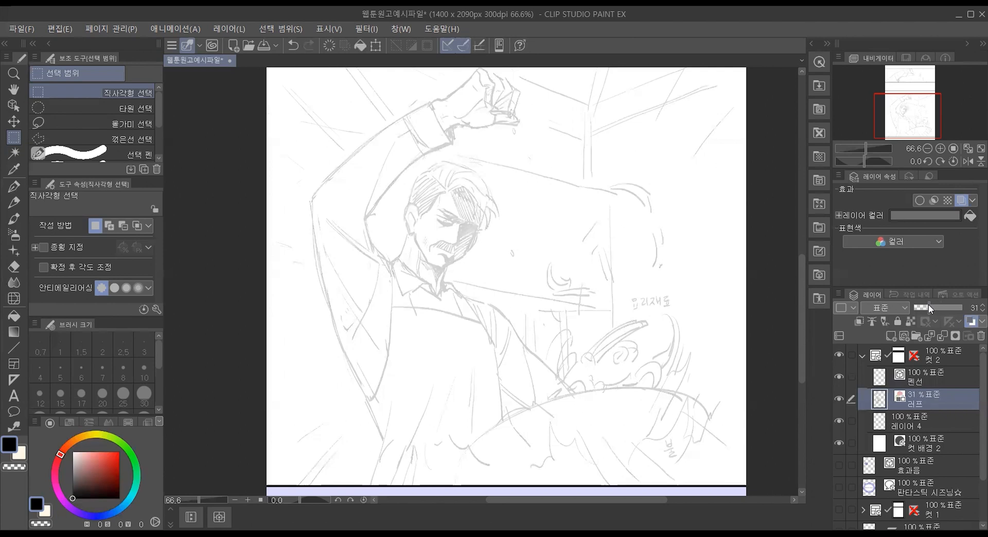
click(940, 382)
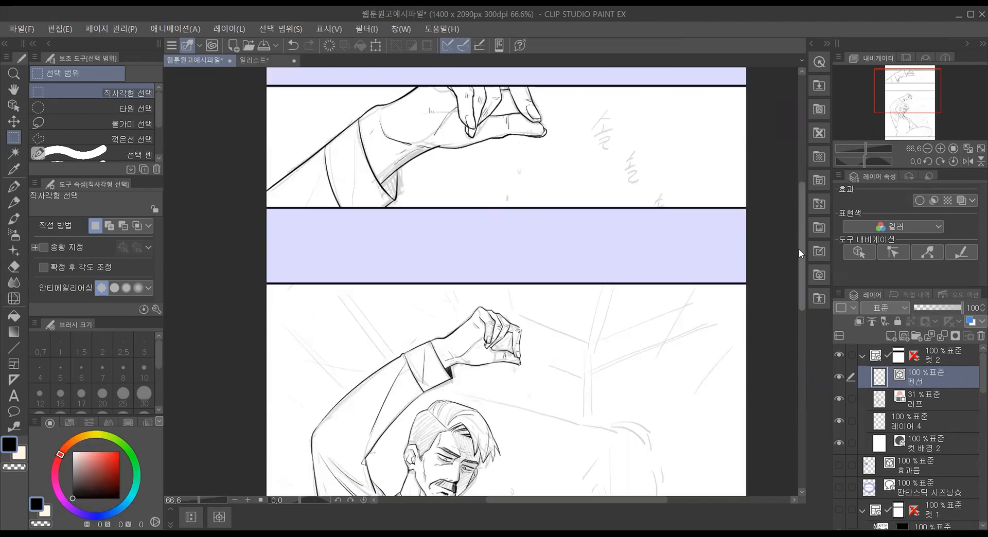
Step: Examine the inked line art in the chef panel and the colour and shading layers inside the 컷 1 folder
mouse_move(799, 245)
mouse_down()
mouse_move(798, 235)
mouse_move(794, 332)
mouse_move(797, 303)
mouse_up()
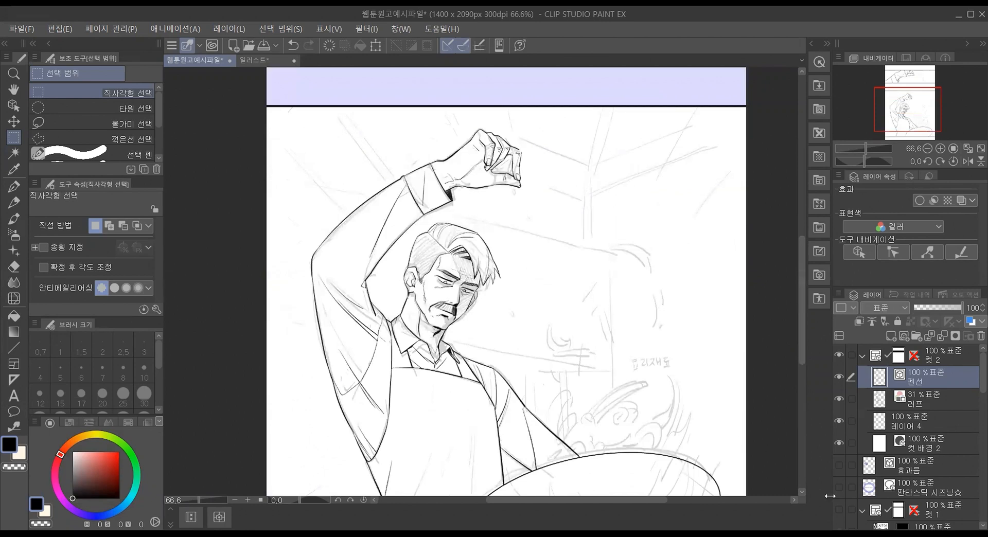
scroll(975, 441, down, 5)
scroll(972, 441, down, 5)
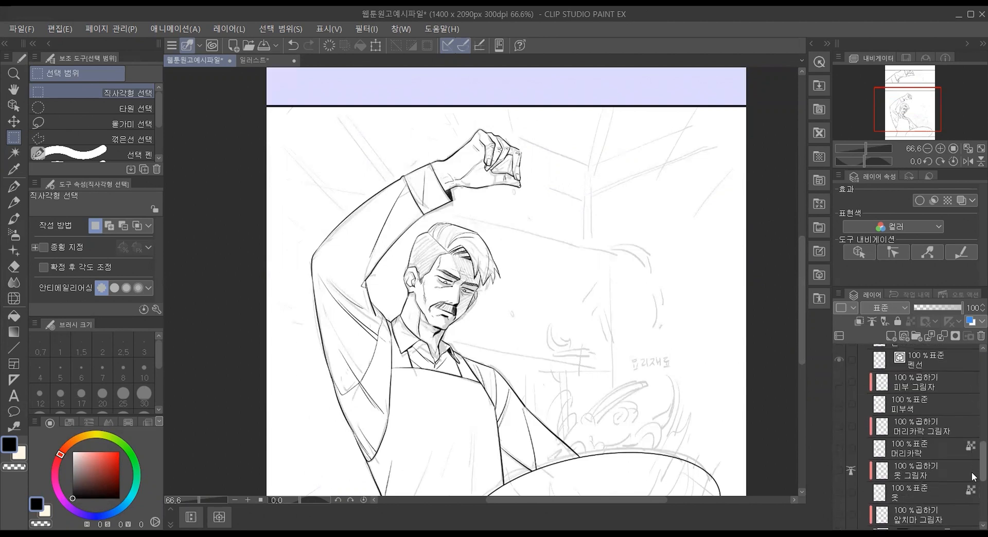
scroll(974, 463, up, 5)
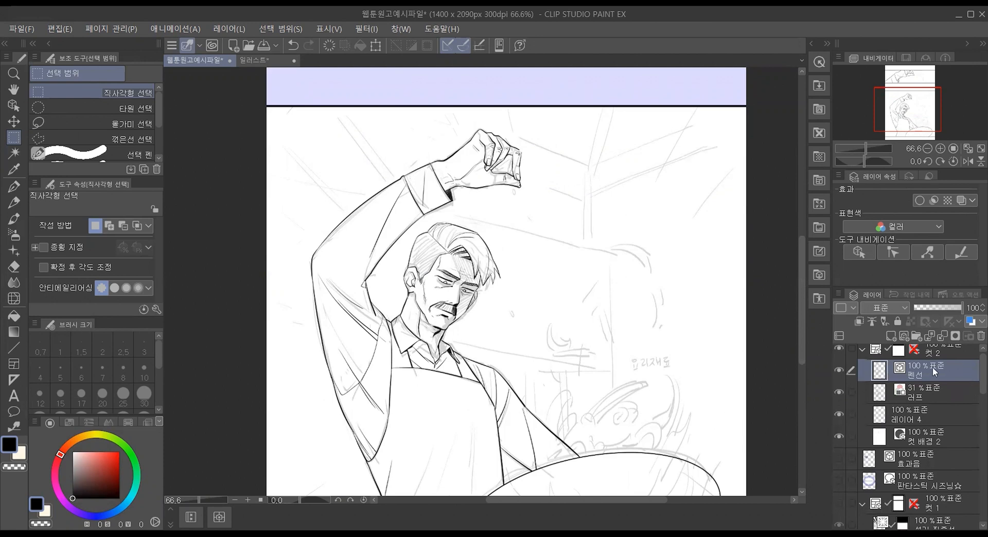
mouse_move(802, 295)
mouse_down()
mouse_move(802, 202)
mouse_move(813, 325)
mouse_move(814, 298)
mouse_up()
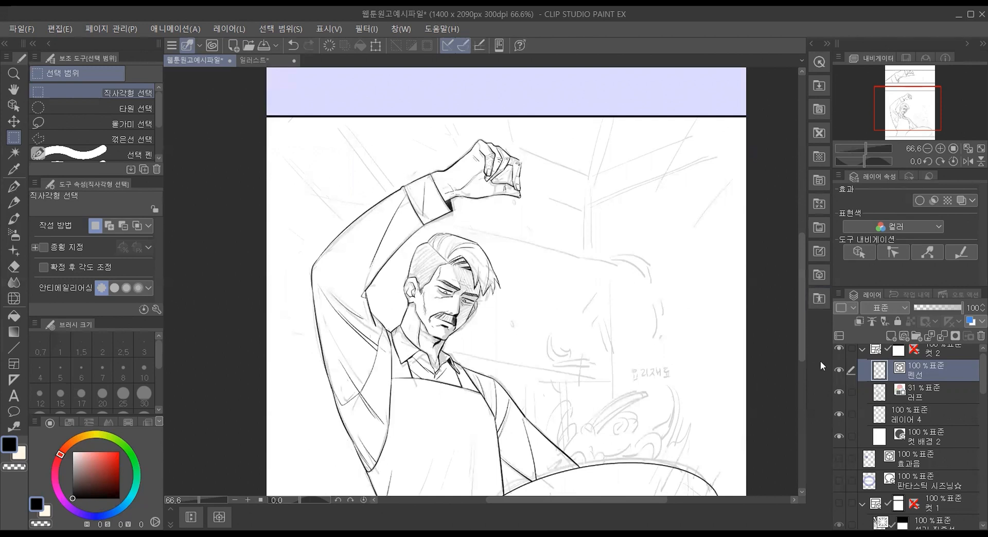
scroll(961, 412, down, 10)
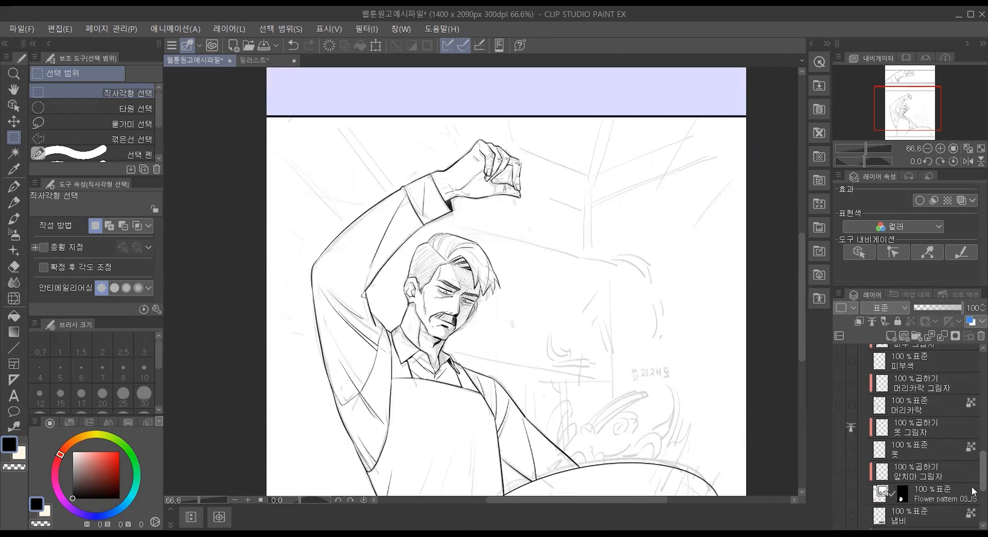
scroll(973, 493, up, 10)
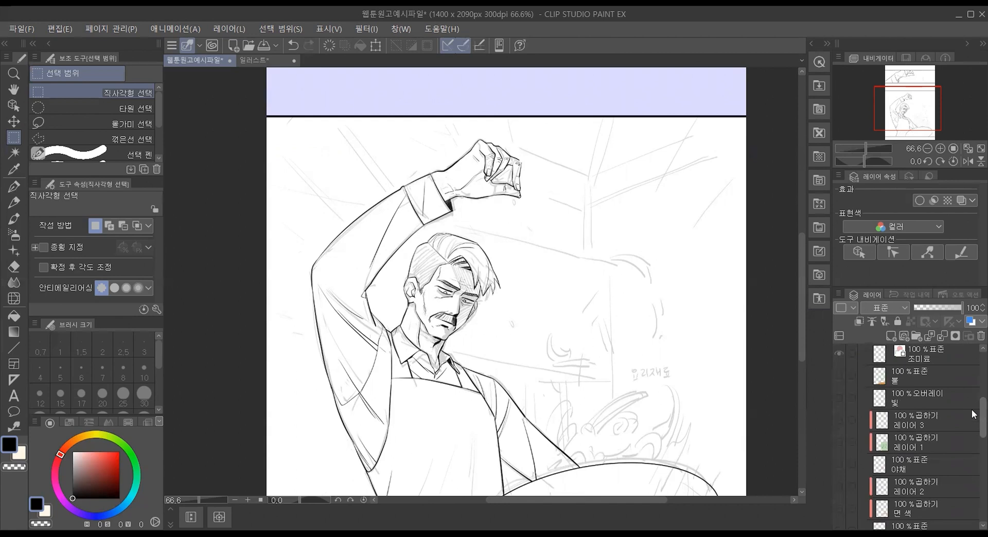
scroll(973, 385, up, 1)
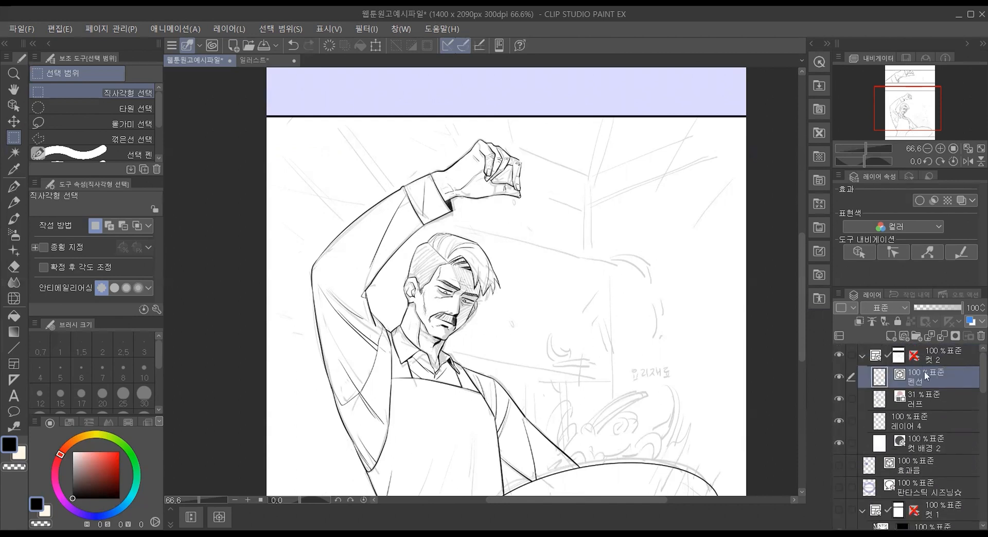
Step: Toggle the 펜선 layer's visibility off and back on to compare the chef's ink lines with the faded rough sketch
scroll(677, 242, up, 4)
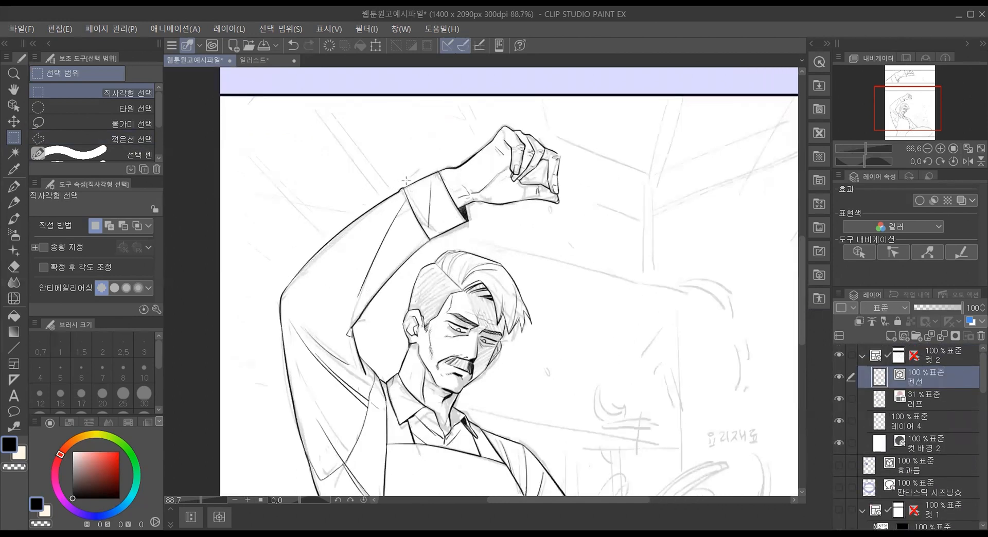
scroll(677, 242, down, 3)
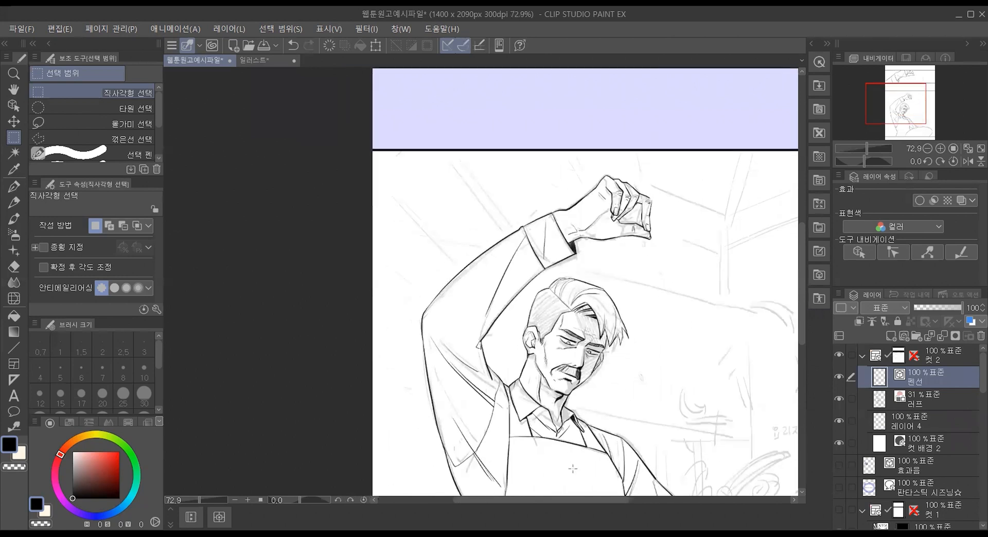
drag(577, 498, 615, 499)
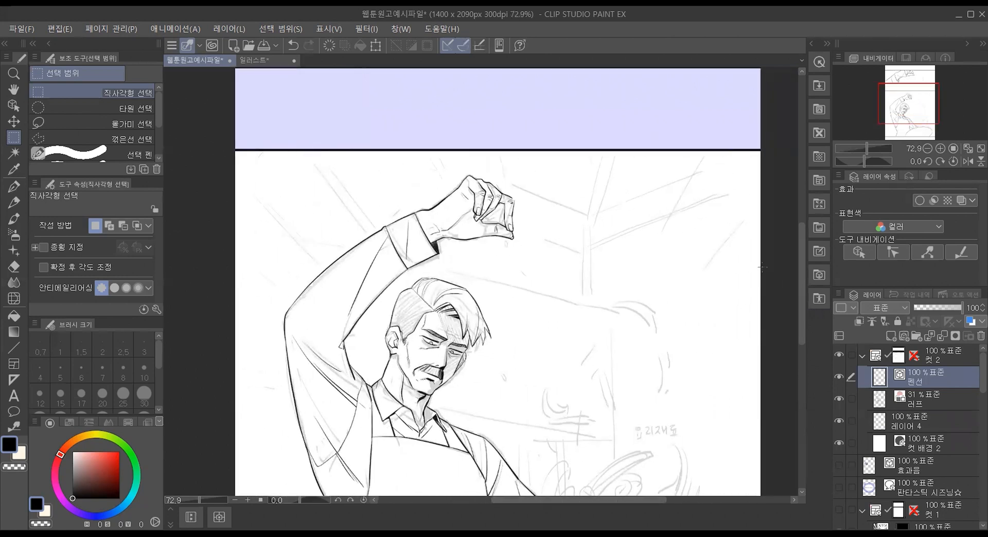
mouse_move(801, 267)
mouse_down()
mouse_move(792, 196)
mouse_move(793, 280)
mouse_up()
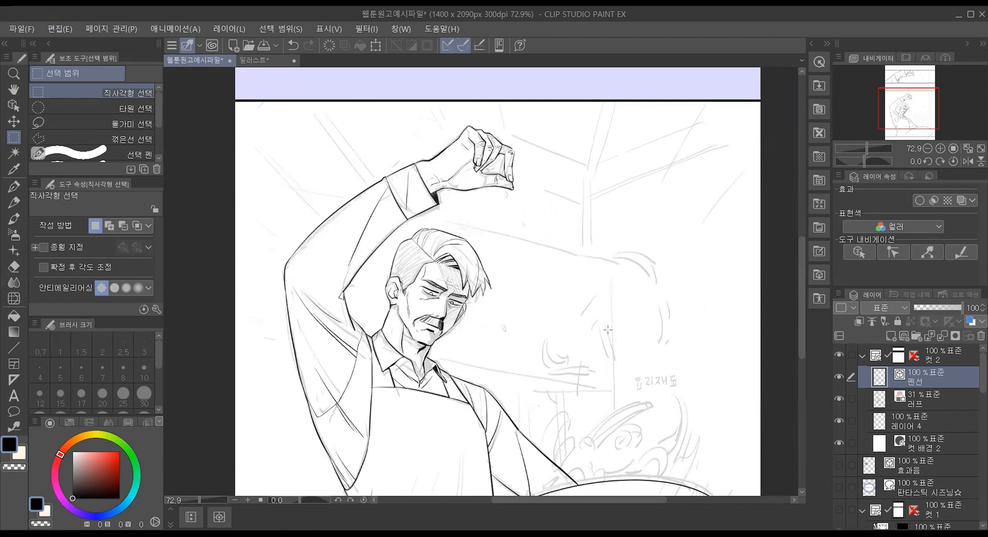
click(837, 378)
click(838, 377)
click(837, 378)
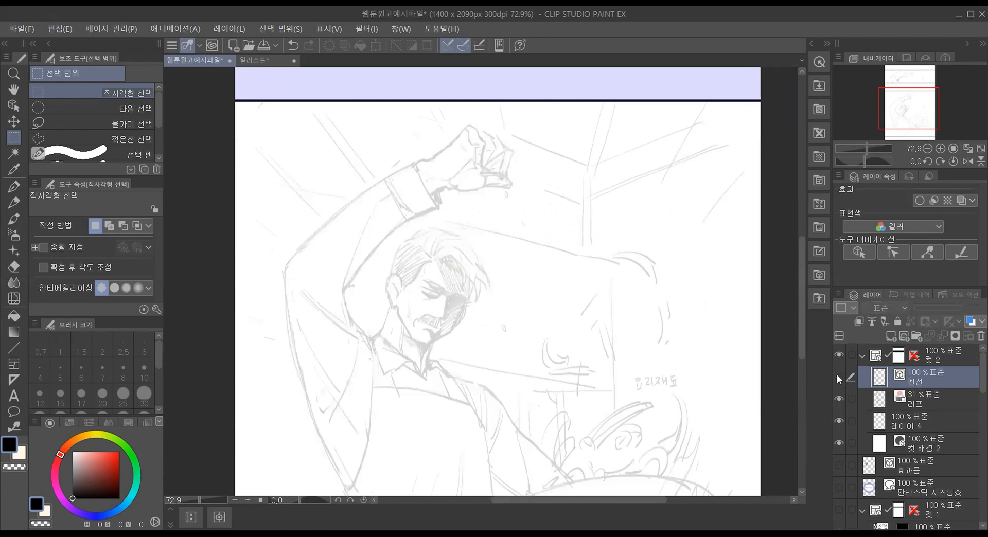
click(838, 376)
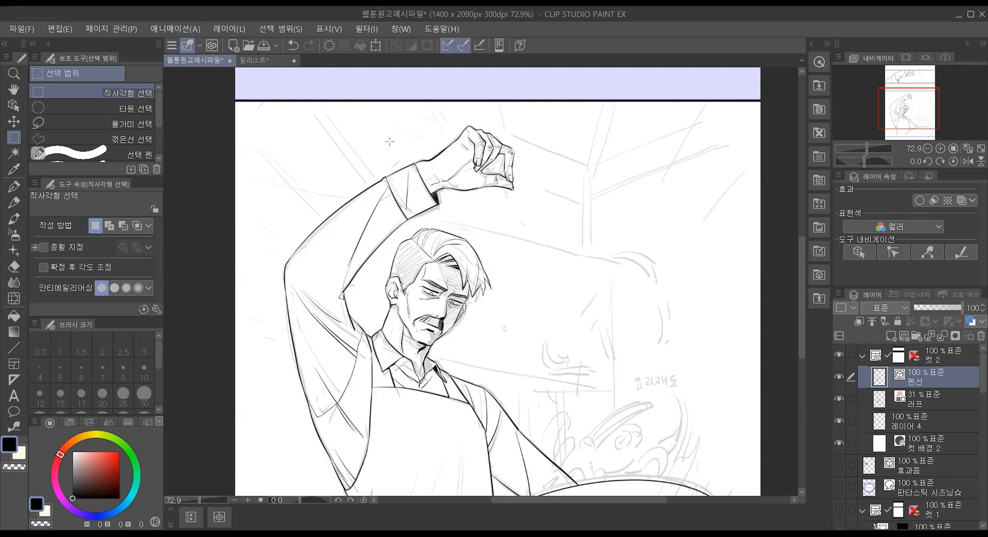
Step: Examine the inked lines over the faded sketch in the chef panel and the hand panel above it, close up and from afar
scroll(399, 117, up, 1)
mouse_move(802, 251)
mouse_down()
mouse_move(796, 173)
mouse_move(787, 286)
mouse_move(800, 232)
mouse_up()
scroll(414, 149, down, 1)
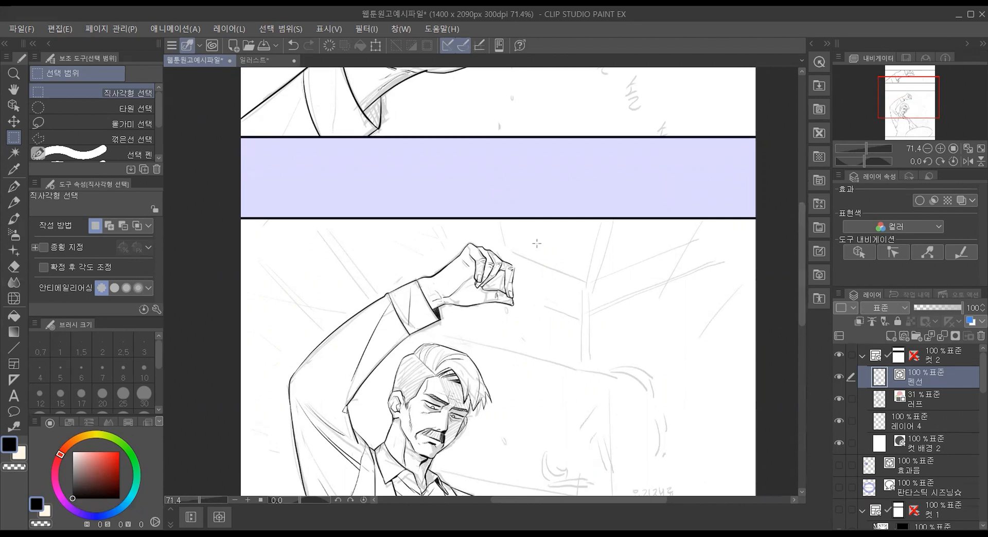
scroll(342, 251, up, 1)
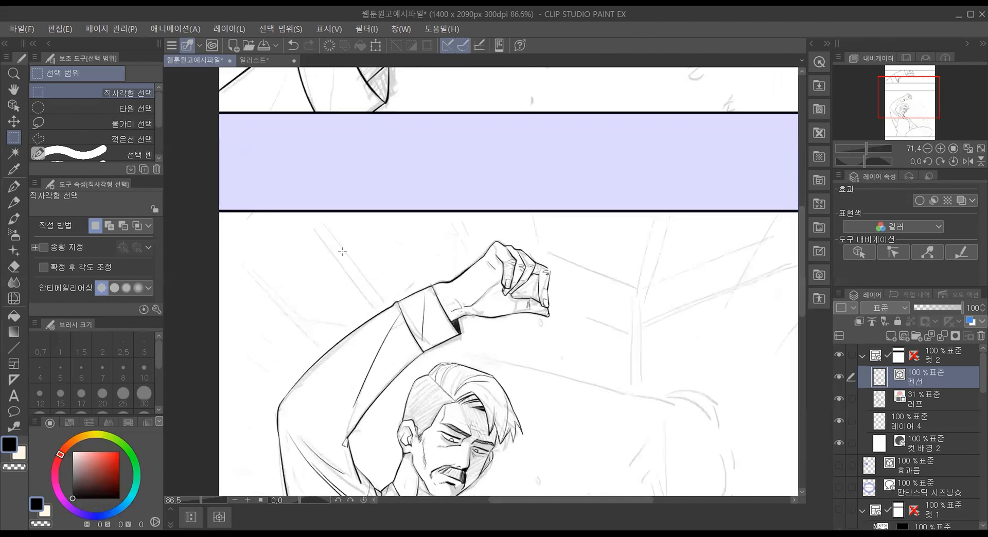
scroll(342, 252, down, 4)
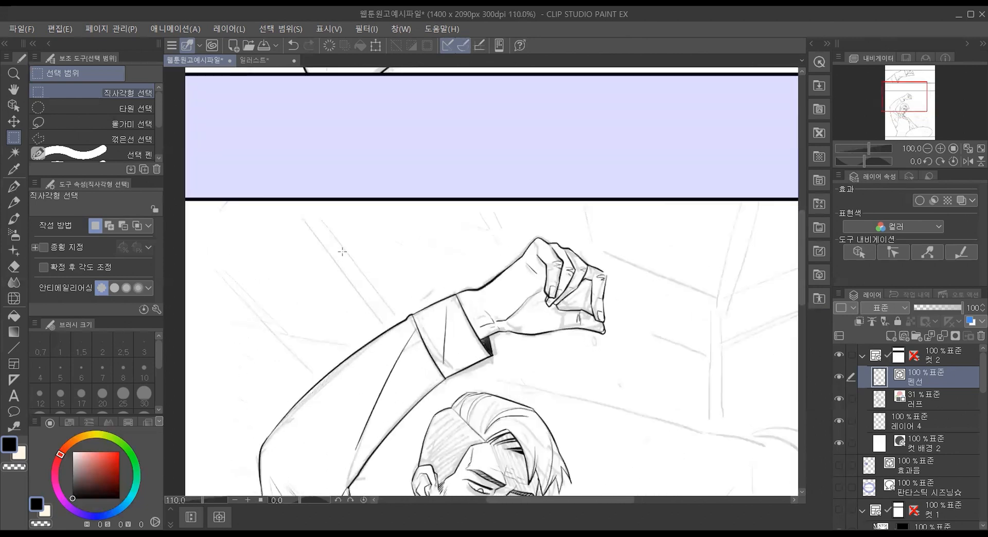
scroll(342, 252, down, 2)
scroll(343, 252, up, 2)
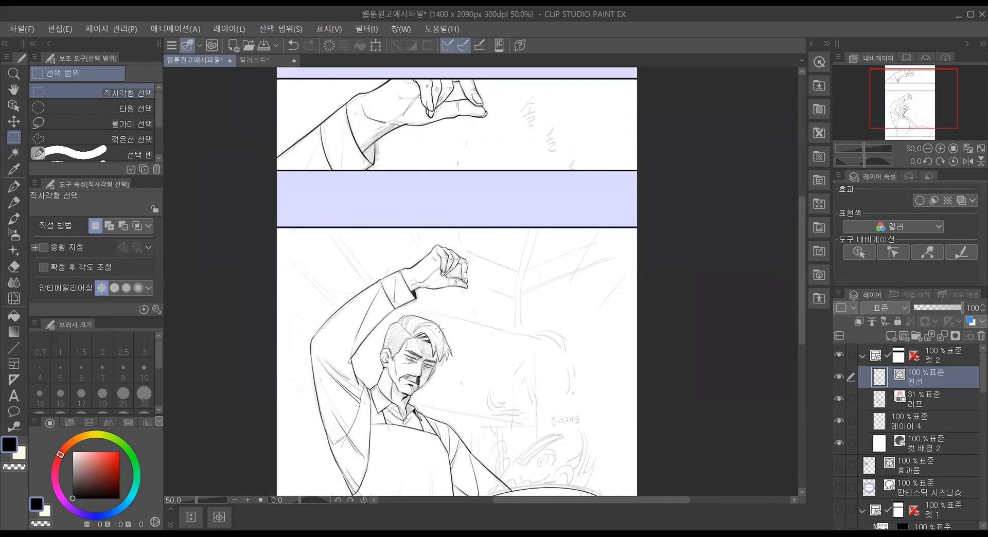
scroll(286, 374, up, 6)
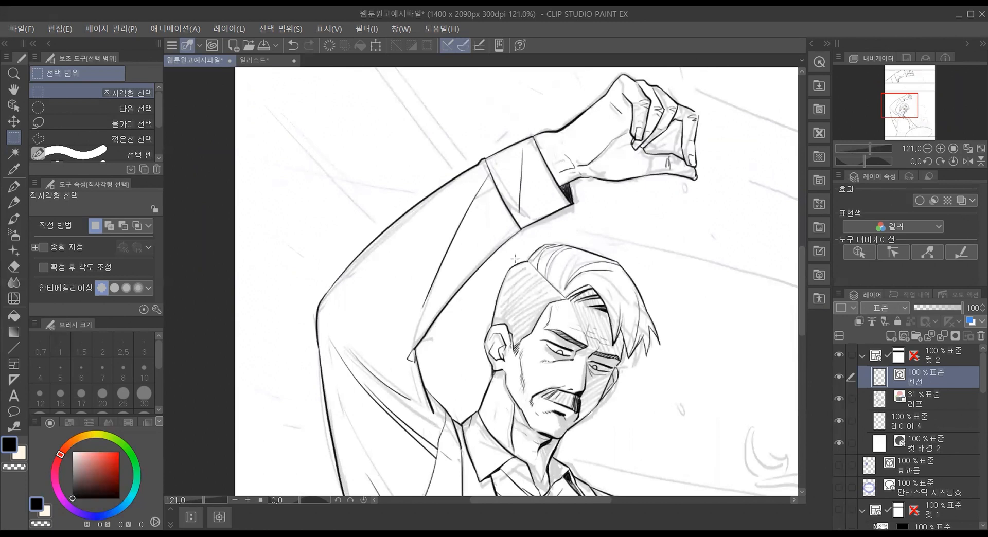
Step: Hide the 러프 layer in the 컷 2 folder and check the clean line art in both panels
click(945, 393)
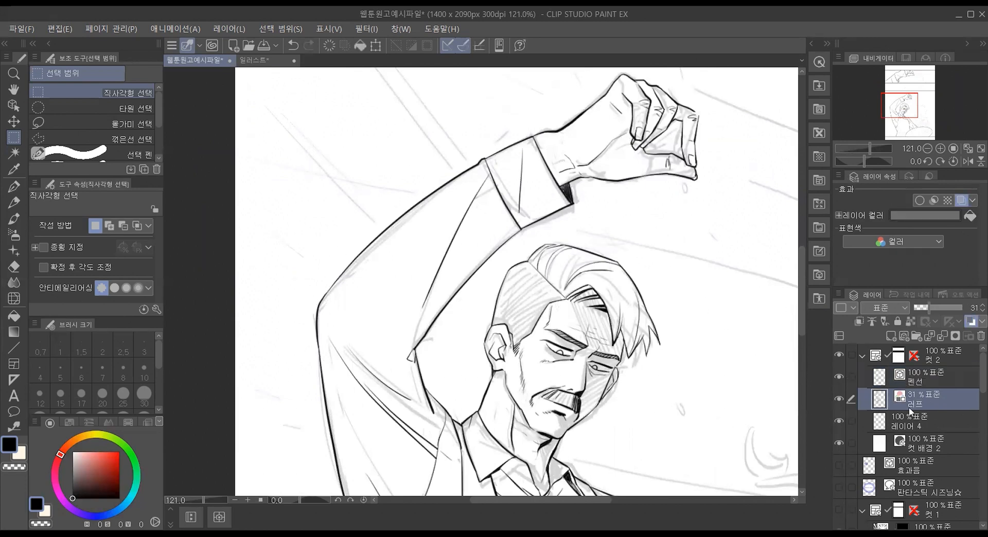
click(837, 399)
scroll(602, 256, down, 5)
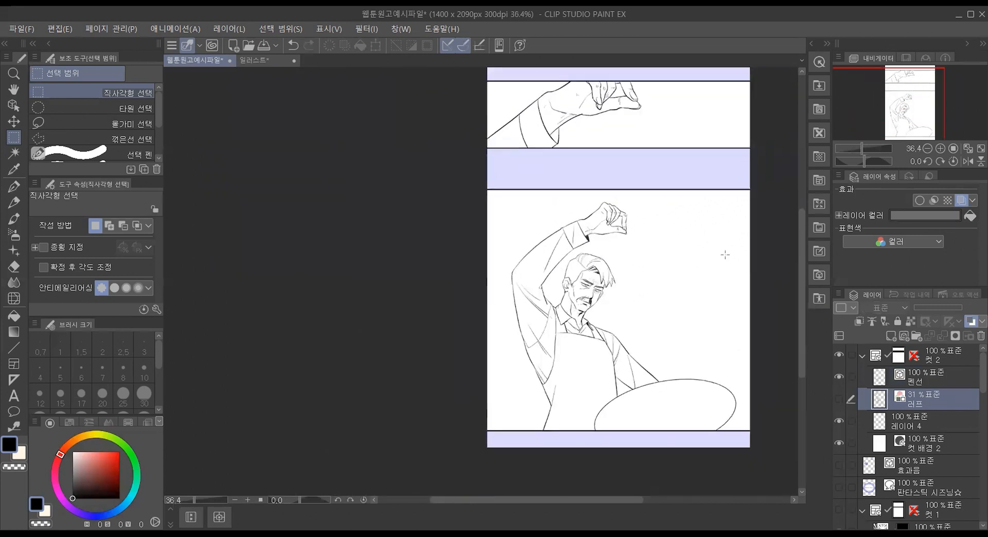
drag(802, 249, 797, 226)
drag(620, 501, 655, 499)
scroll(483, 135, up, 3)
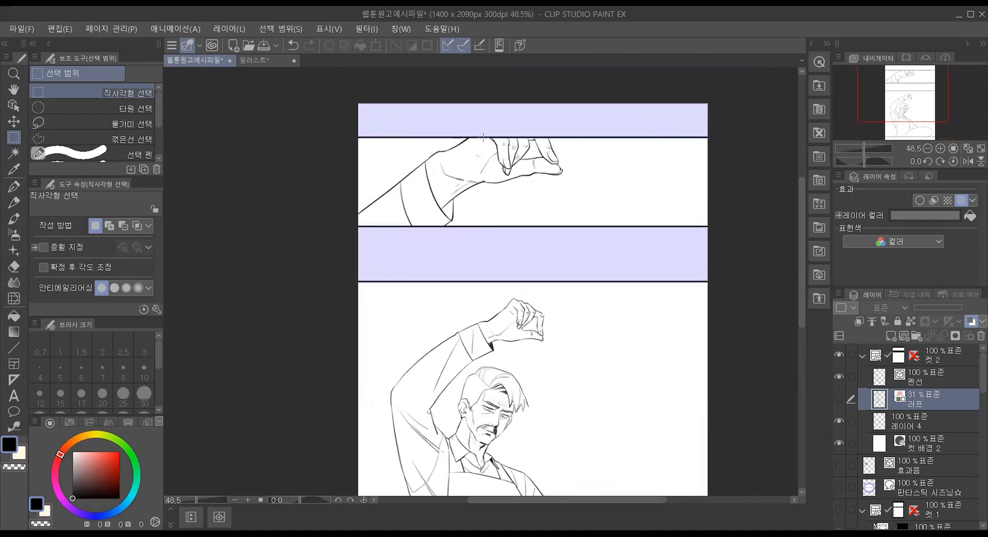
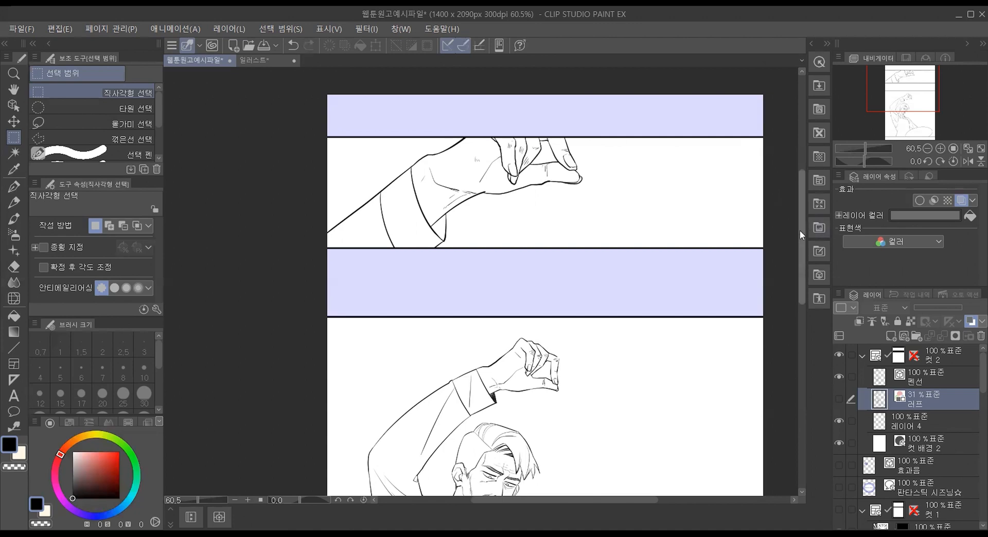
Step: Select the 펜선 layer, toggle its visibility off and back on, and examine the chef's raised hand close up
drag(800, 230, 810, 292)
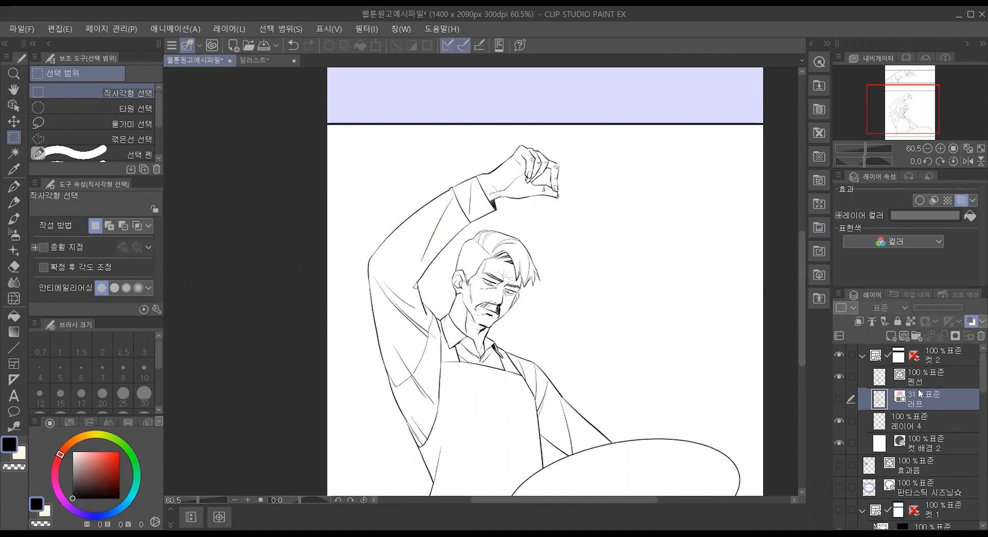
click(953, 384)
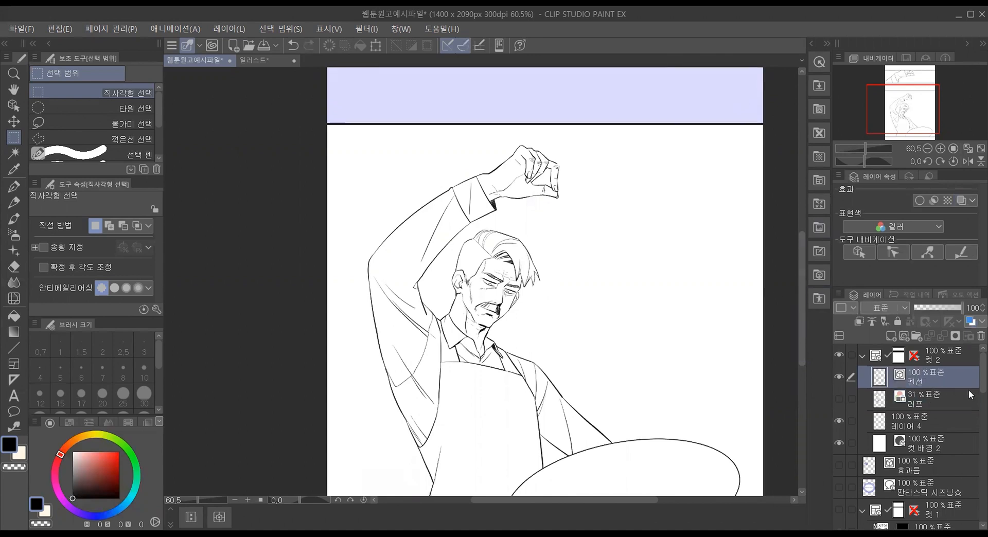
click(838, 379)
click(838, 379)
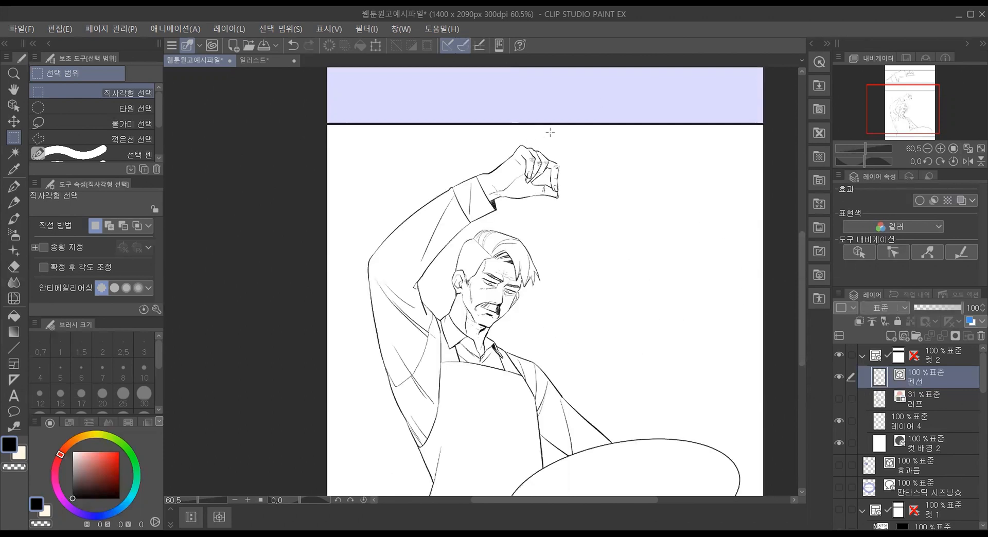
scroll(500, 137, up, 5)
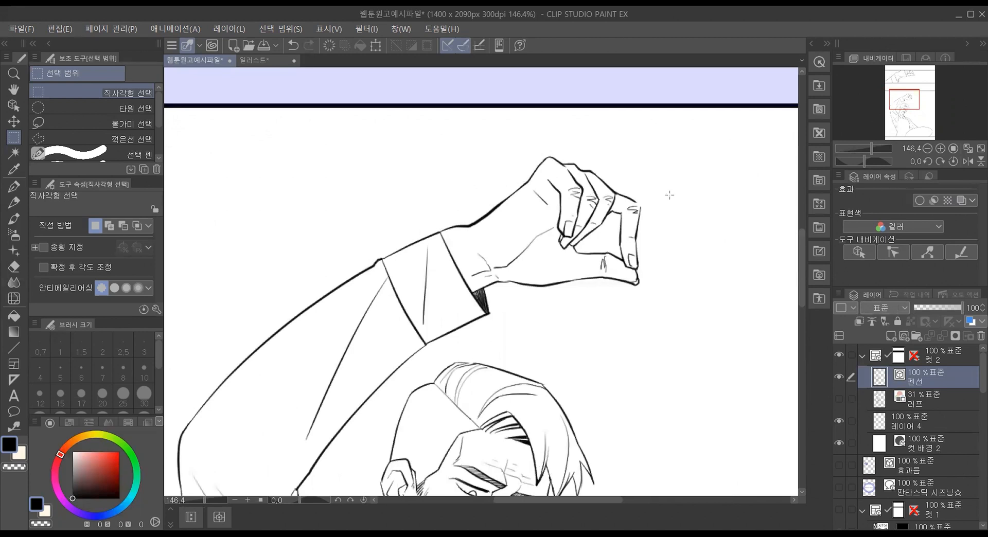
scroll(647, 202, up, 5)
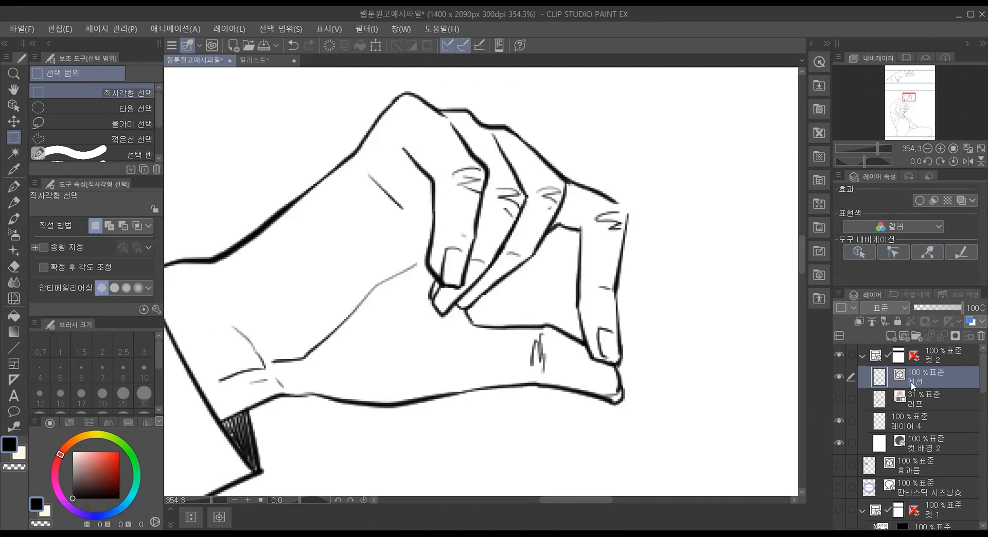
Step: Show the 러프 layer briefly to compare it with the inked hand, hide it again and reselect the 펜선 layer
click(900, 402)
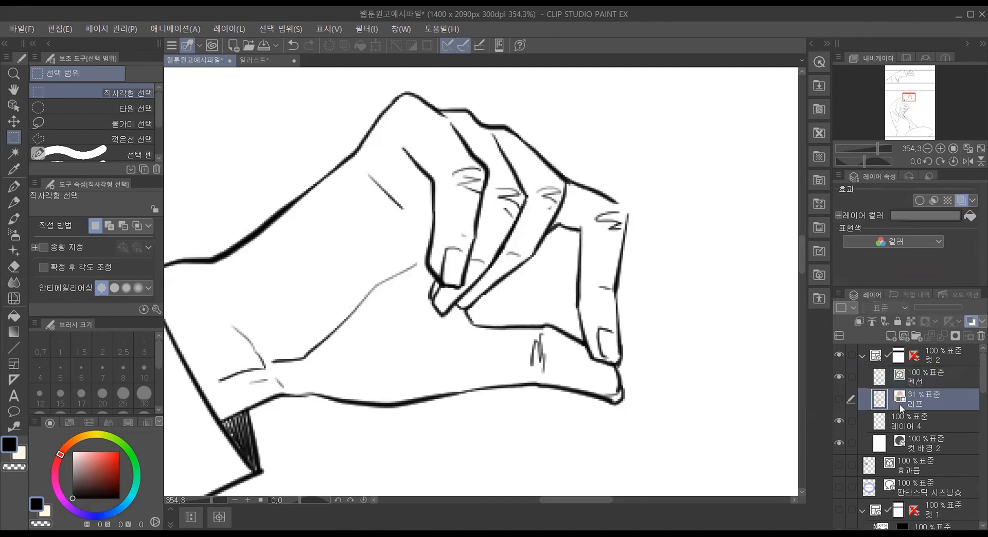
click(839, 398)
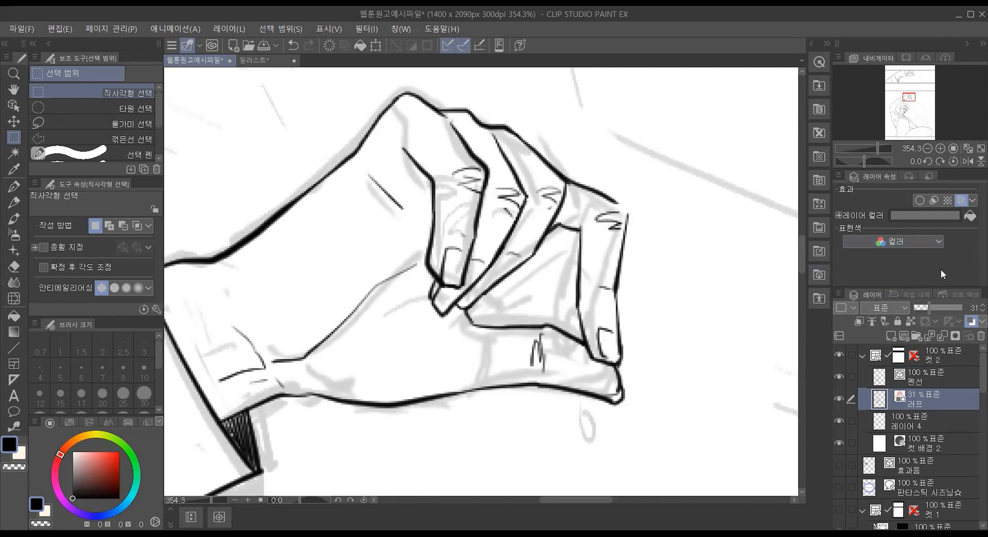
click(838, 399)
click(922, 381)
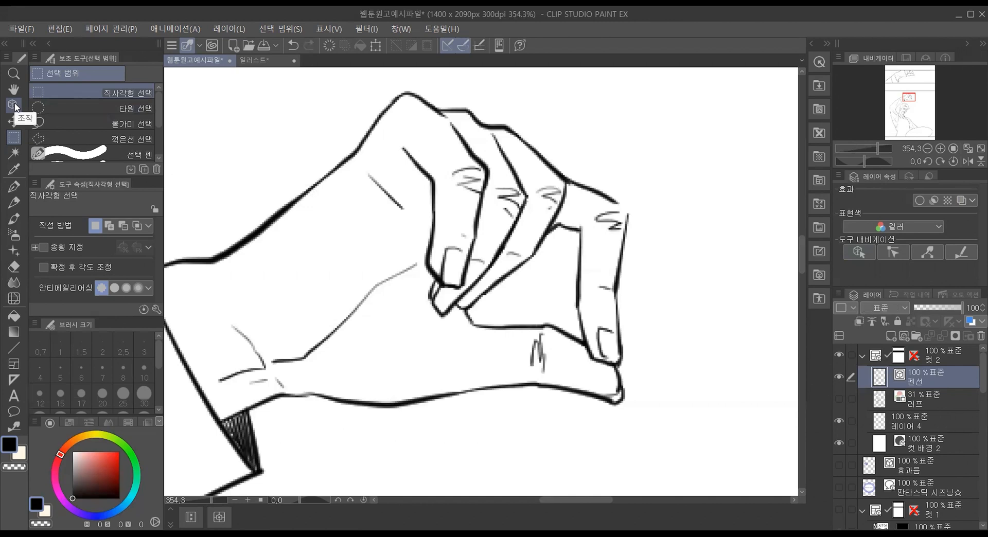
Step: Select individual vector strokes of the fingers with the Object tool to inspect their control points, and clear the selection
click(860, 254)
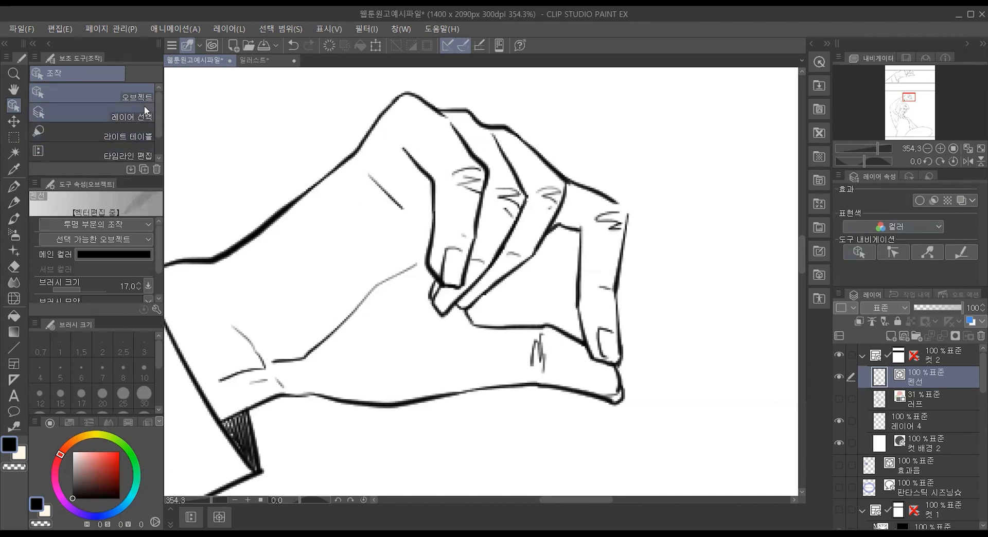
click(543, 163)
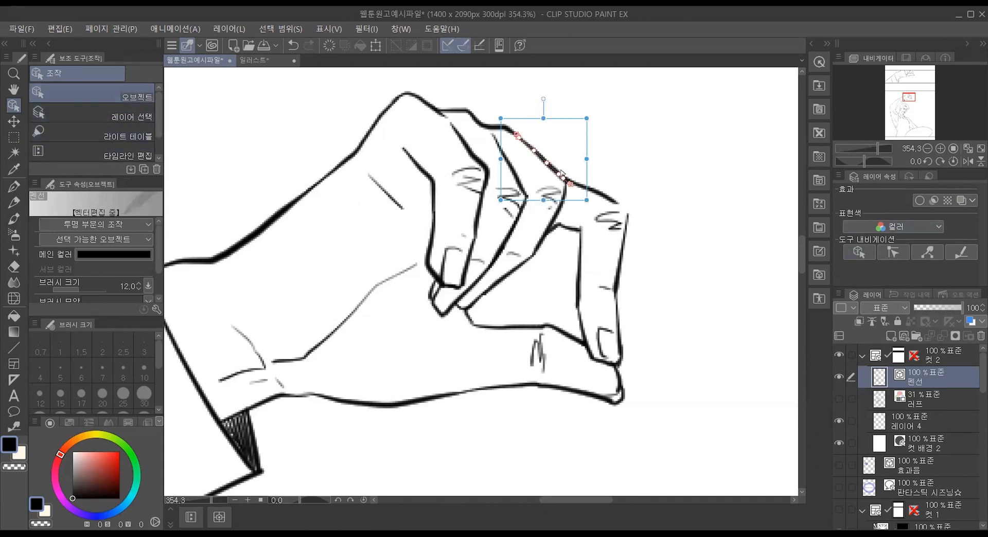
click(621, 246)
click(579, 255)
click(619, 303)
click(627, 238)
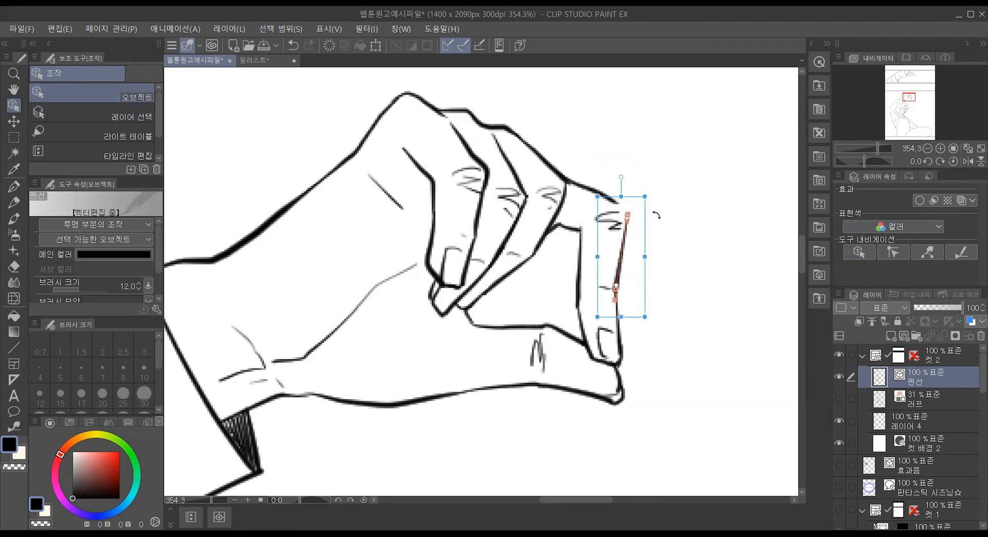
click(683, 230)
click(620, 280)
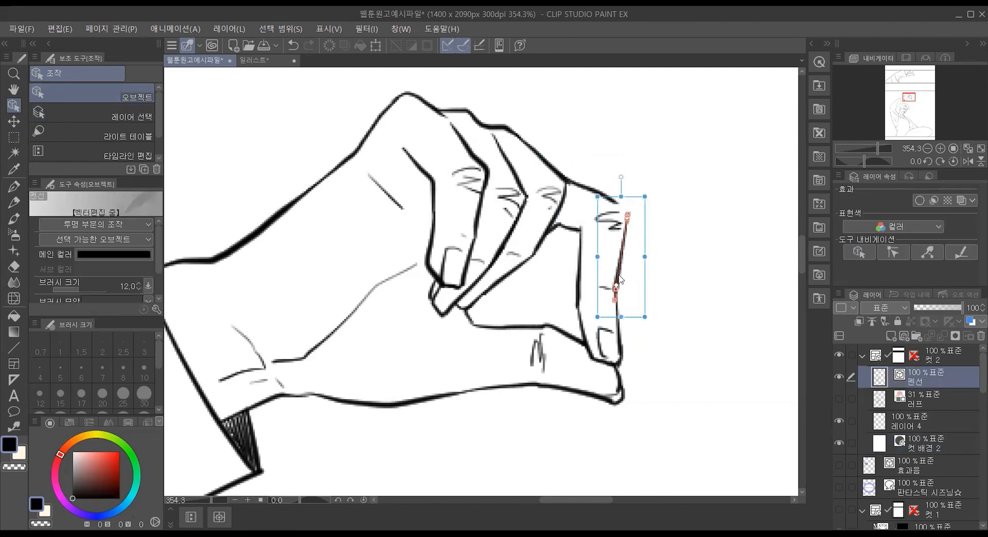
click(576, 288)
click(533, 258)
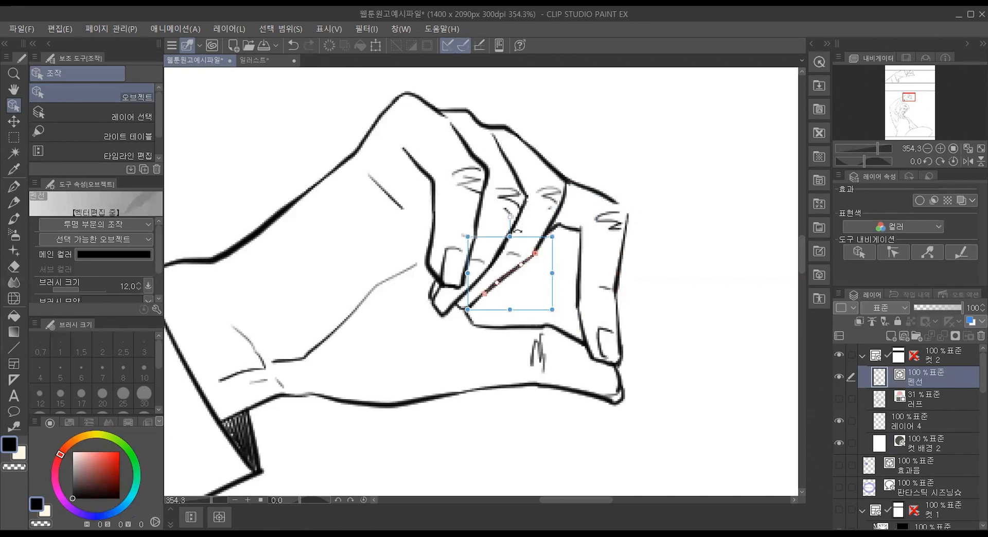
click(526, 211)
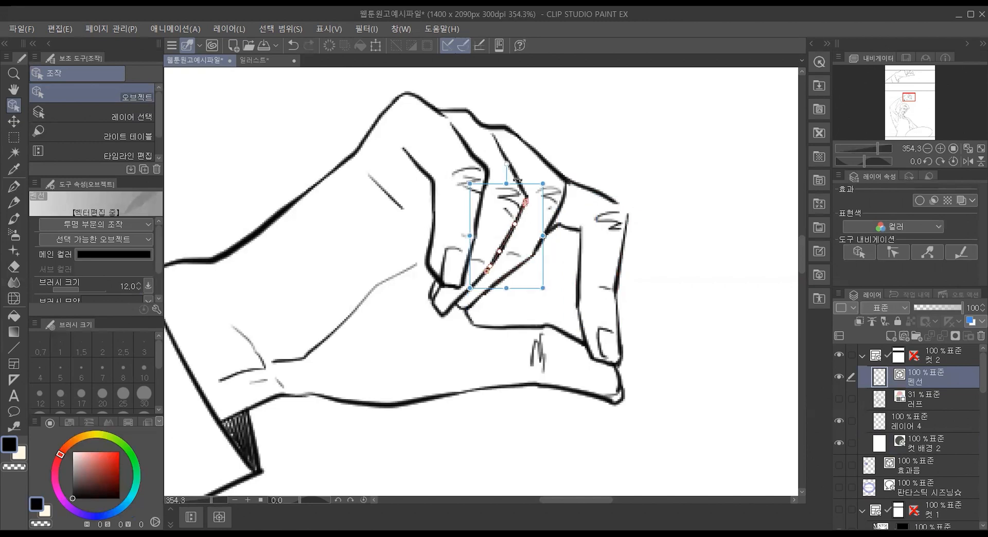
click(601, 145)
click(948, 378)
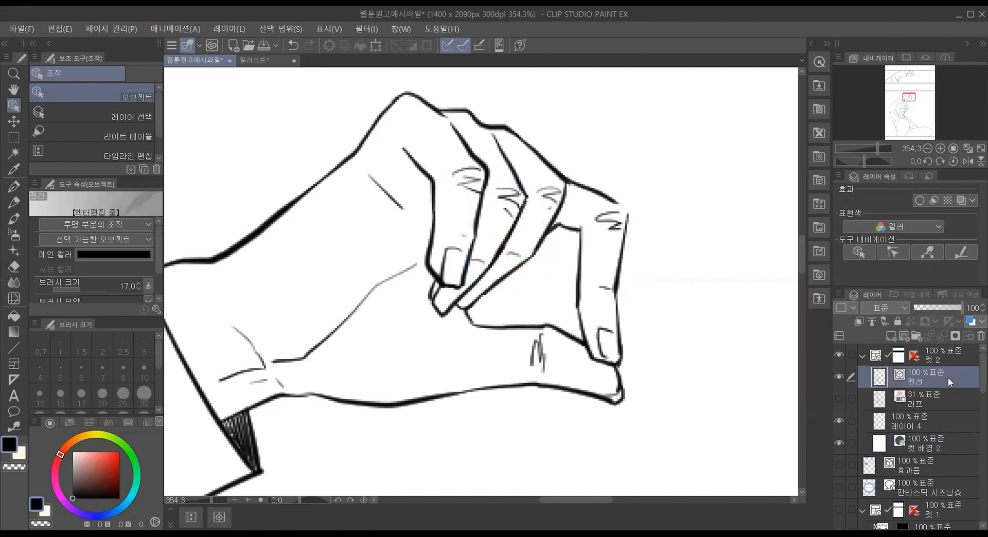
Step: Pull the two open outline ends at the index finger's knuckle together with the 벡터선 잡기 tool to close the gap
click(896, 253)
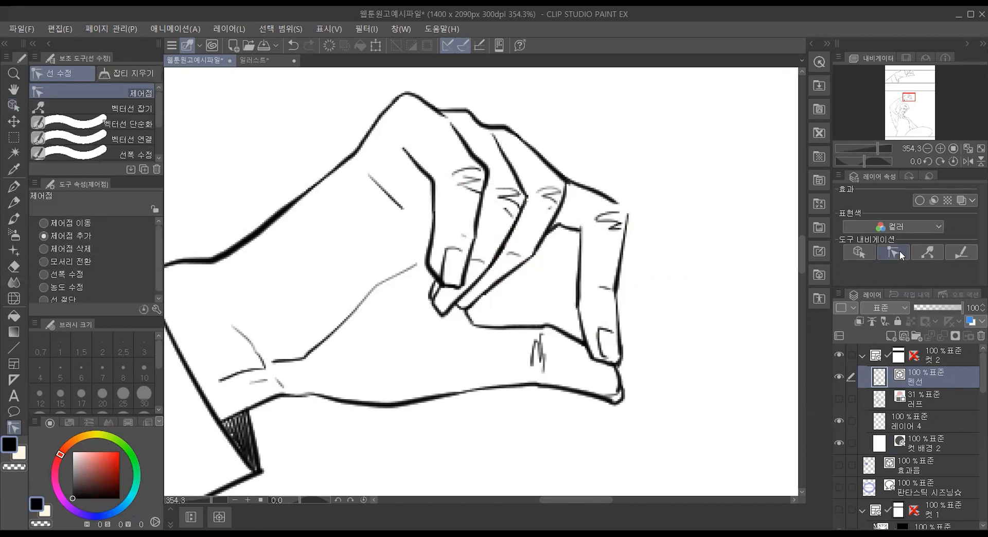
drag(120, 178, 118, 311)
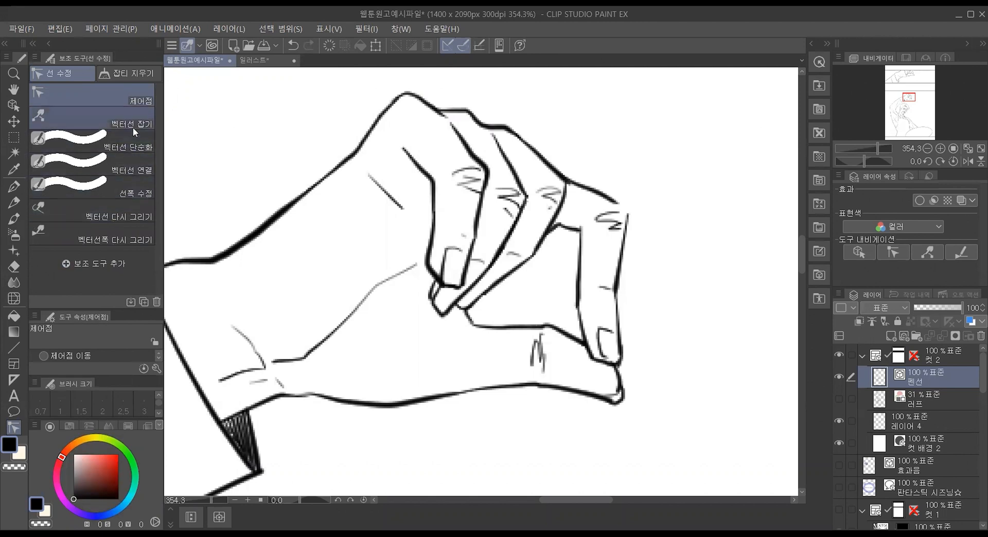
click(133, 127)
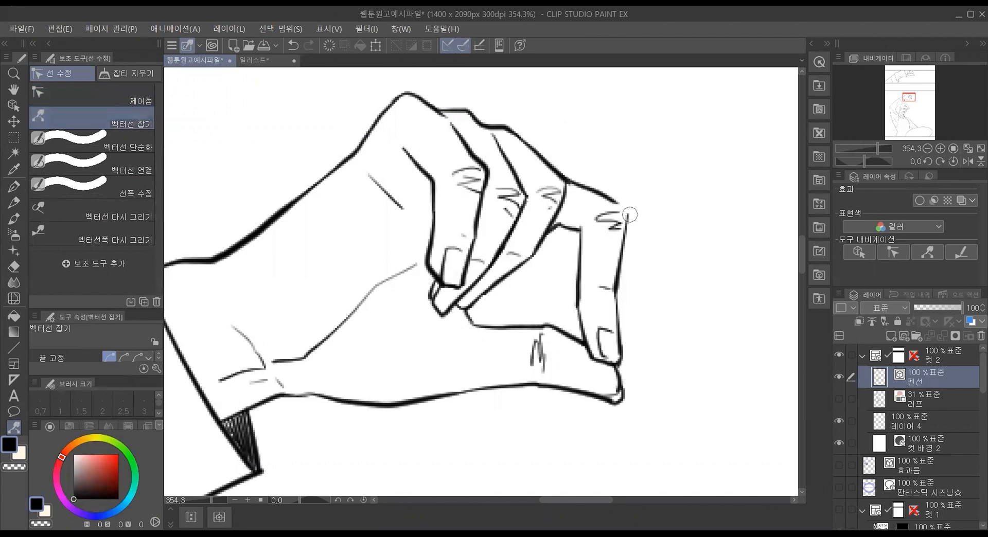
mouse_move(630, 214)
mouse_down()
mouse_move(635, 205)
mouse_move(624, 206)
mouse_move(631, 210)
mouse_up()
drag(628, 212, 619, 205)
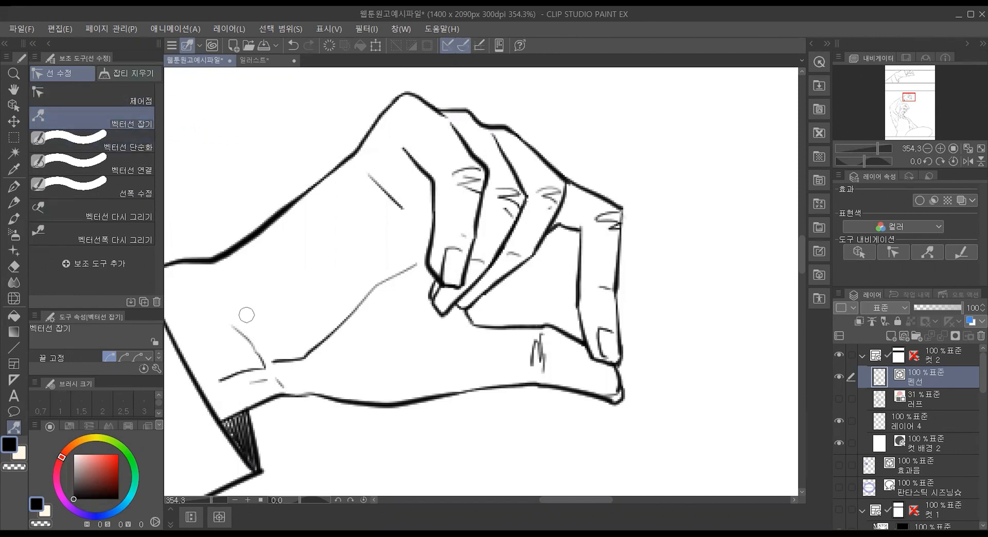
Step: Bend the crease lines at the wrist, the thumb and the back of the hand into new curves with 벡터선 잡기
drag(285, 362, 290, 354)
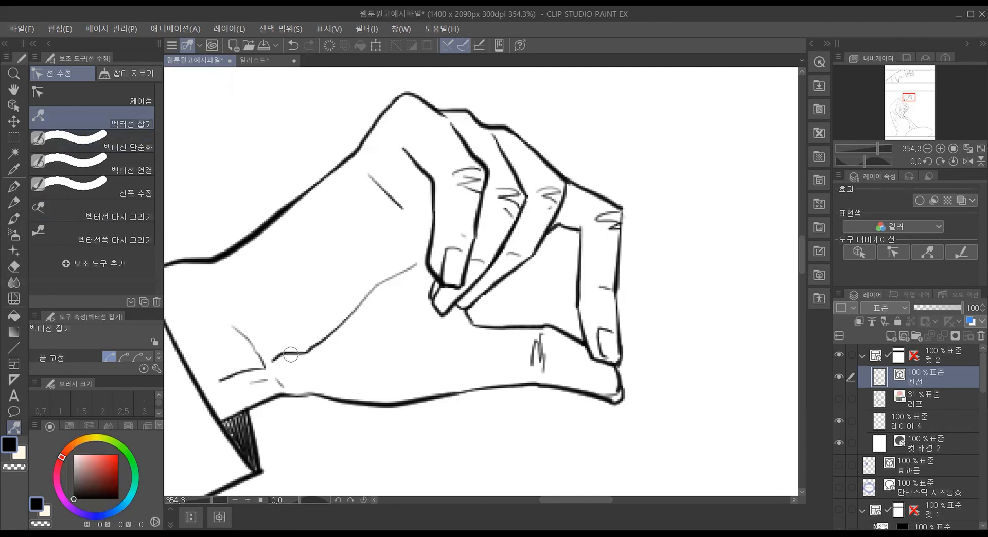
drag(233, 373, 230, 366)
drag(536, 362, 534, 362)
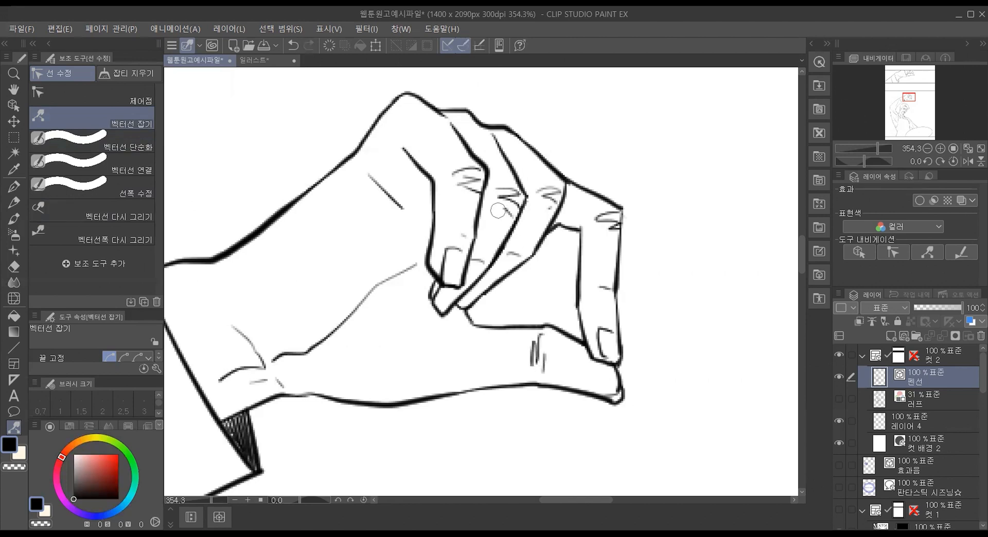
mouse_move(397, 207)
mouse_down()
mouse_move(417, 199)
mouse_move(390, 219)
mouse_move(405, 217)
mouse_move(392, 168)
mouse_move(362, 159)
mouse_move(318, 211)
mouse_move(384, 305)
mouse_move(414, 210)
mouse_move(394, 178)
mouse_move(329, 242)
mouse_move(199, 327)
mouse_move(580, 81)
mouse_move(392, 184)
mouse_move(402, 205)
mouse_up()
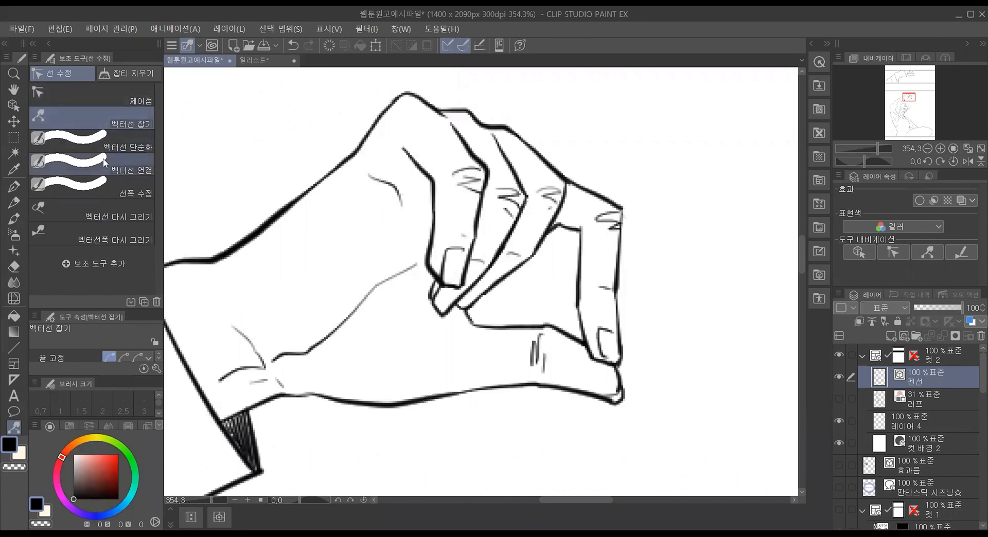
Step: Simplify the wrist's upper outline with 벡터선 단순화, try the same on the hand's lower outline and undo that stroke
click(130, 152)
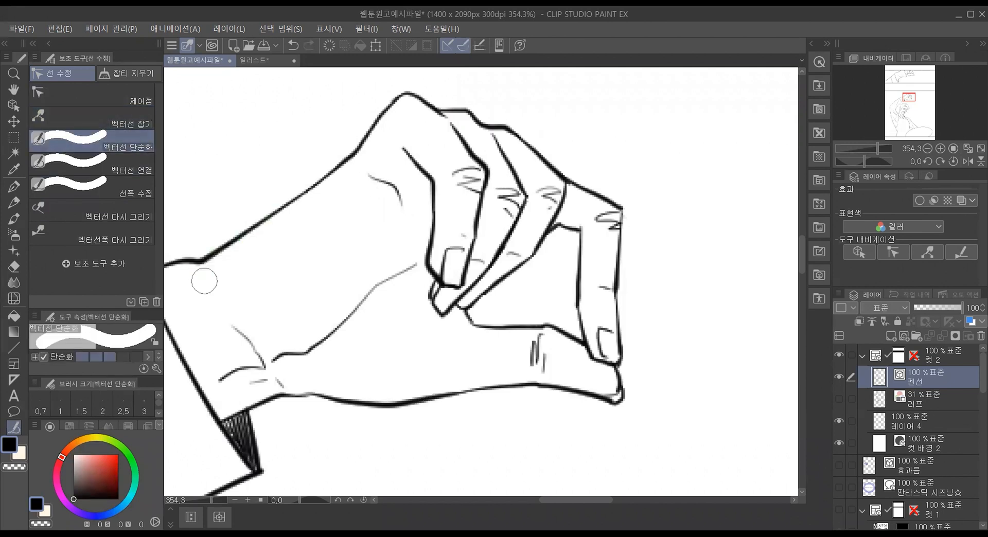
drag(360, 402, 463, 401)
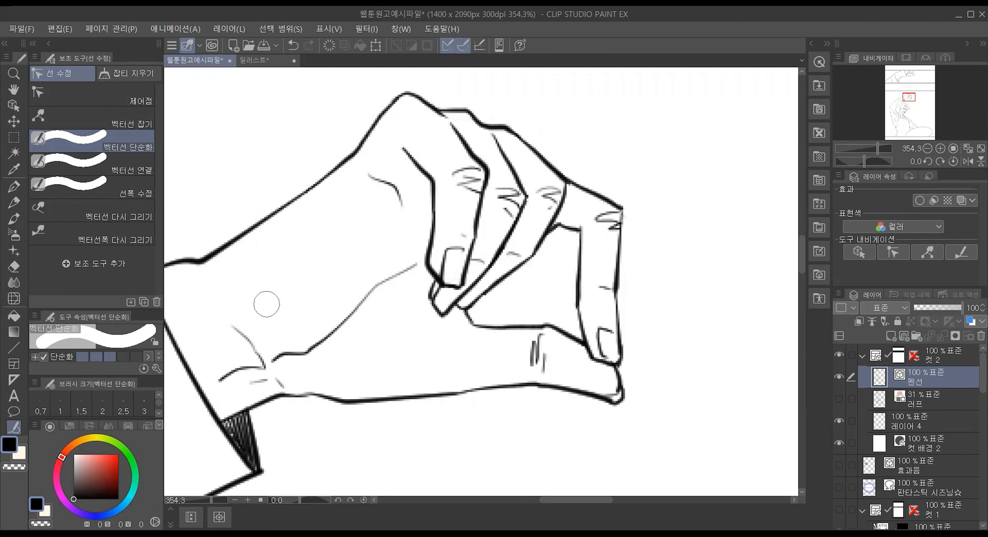
key(ctrl+z)
Step: Join the two crease lines at the wrist into one continuous line with the 벡터선 연결 tool
click(129, 168)
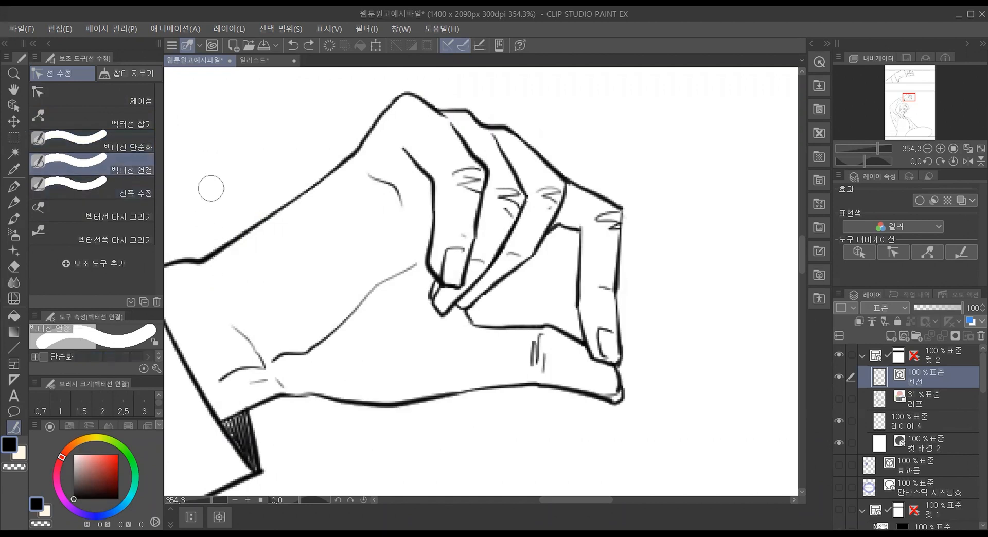
drag(283, 352, 250, 369)
drag(216, 315, 272, 369)
drag(238, 315, 294, 401)
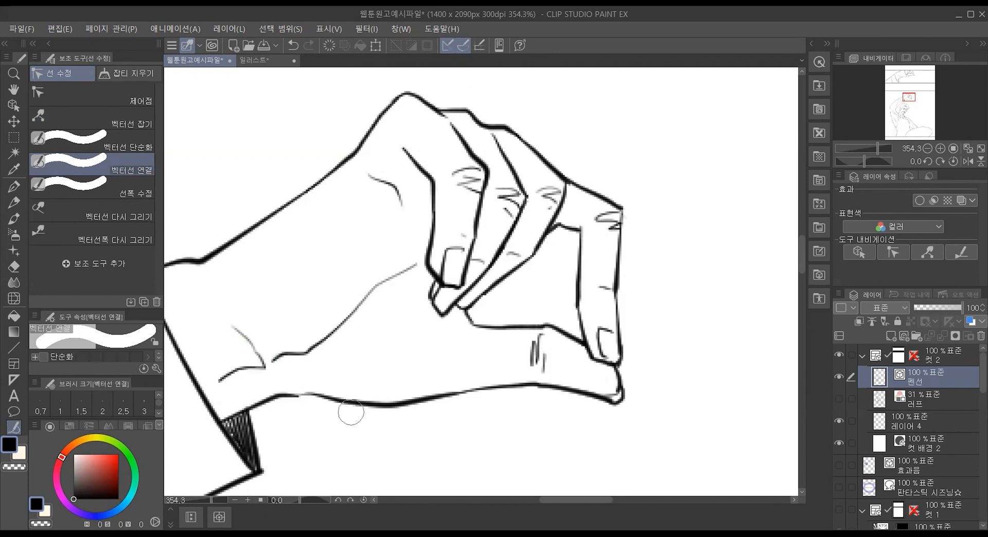
Step: Try to connect neighbouring finger outlines across the knuckles with 벡터선 연결, and undo the joins
drag(362, 171, 406, 195)
drag(460, 125, 507, 195)
drag(421, 103, 477, 161)
mouse_move(483, 125)
mouse_down()
mouse_move(504, 153)
mouse_move(473, 99)
mouse_up()
drag(520, 169, 478, 103)
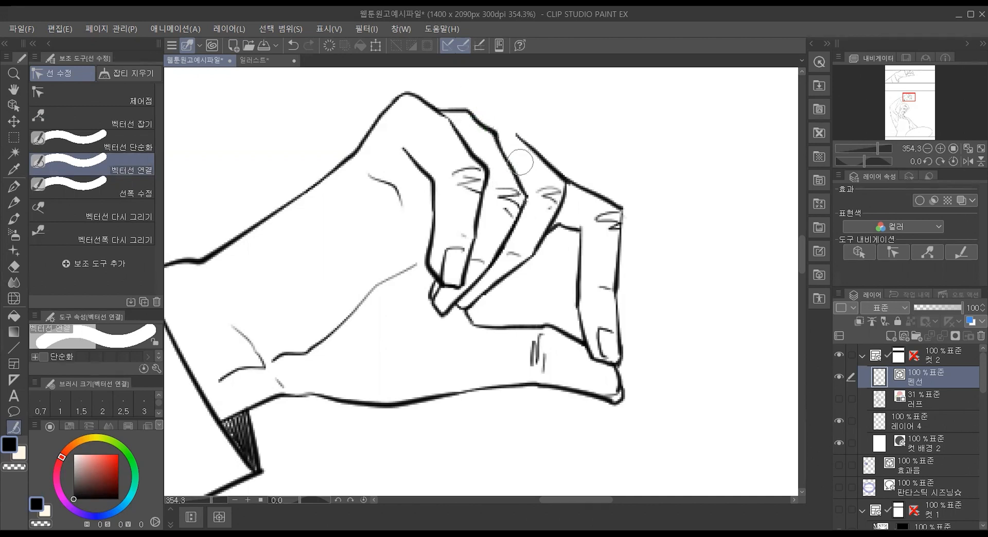
drag(529, 183, 476, 101)
drag(523, 136, 441, 100)
key(ctrl+z)
key(ctrl+y)
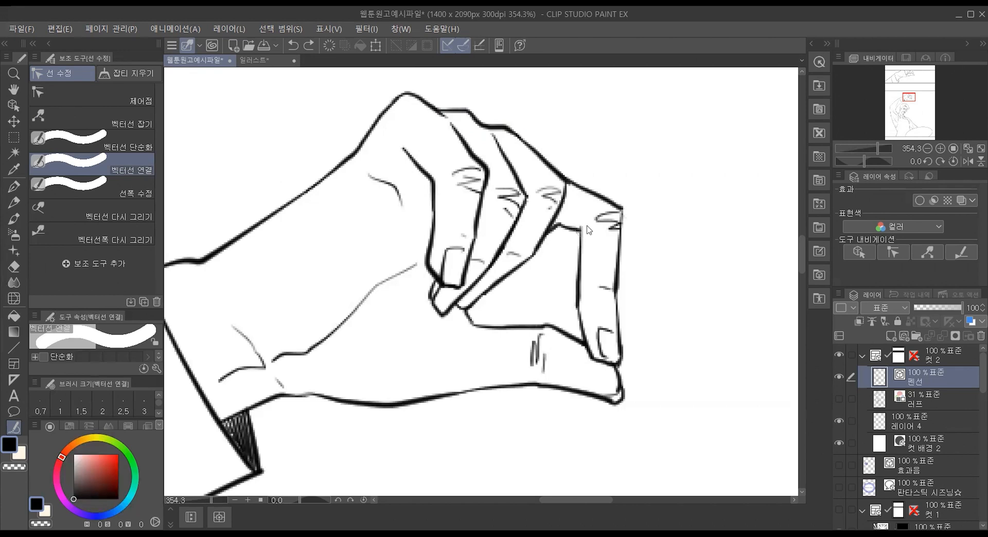
Step: Connect the nearest curled finger's upper outline to the knuckle line and check the joined hand from afar and close up
drag(459, 136, 445, 125)
scroll(301, 255, down, 3)
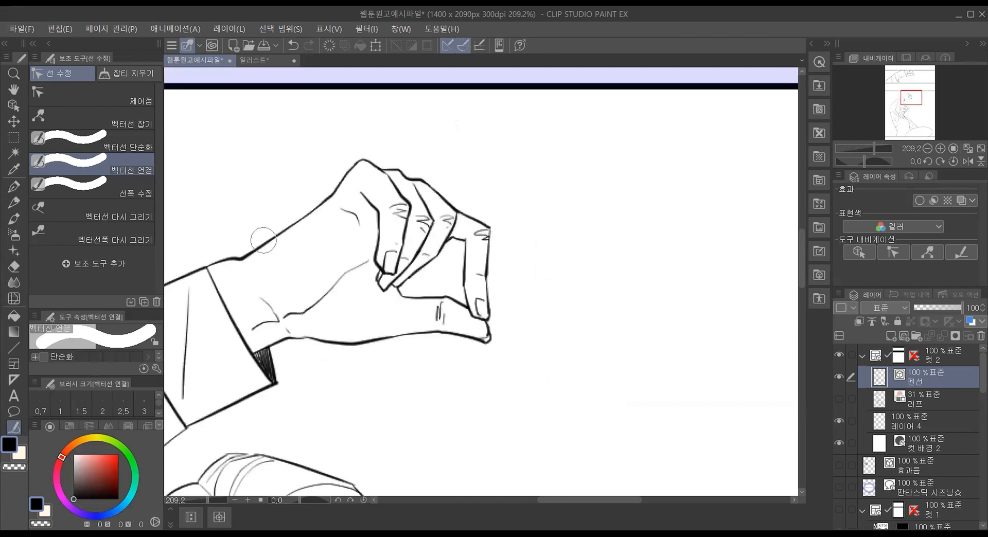
scroll(248, 241, up, 3)
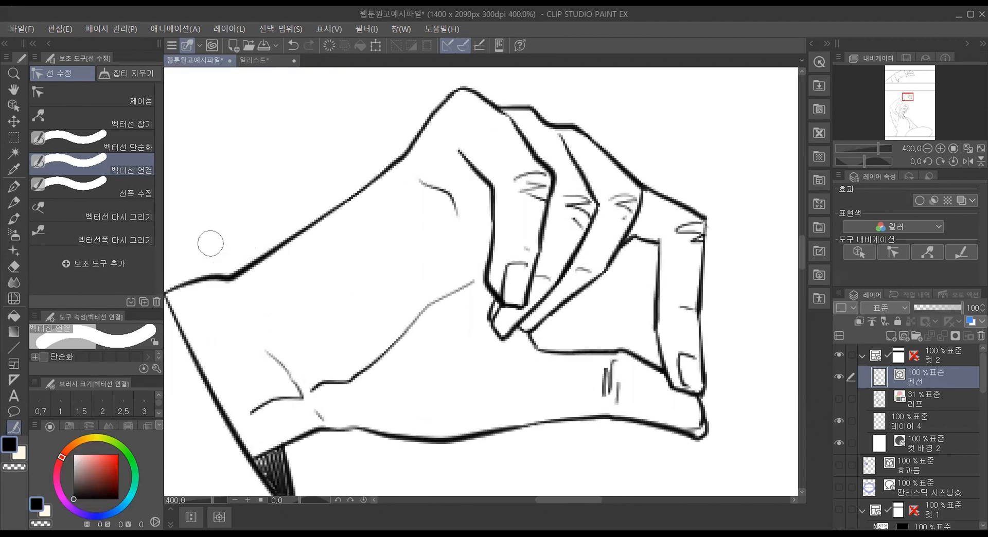
Step: Even out the hand's upper wrist outline and lower outline with 선폭 수정, using 일정 굵기로 하기 at 3.0 and brush size 120.0
click(119, 192)
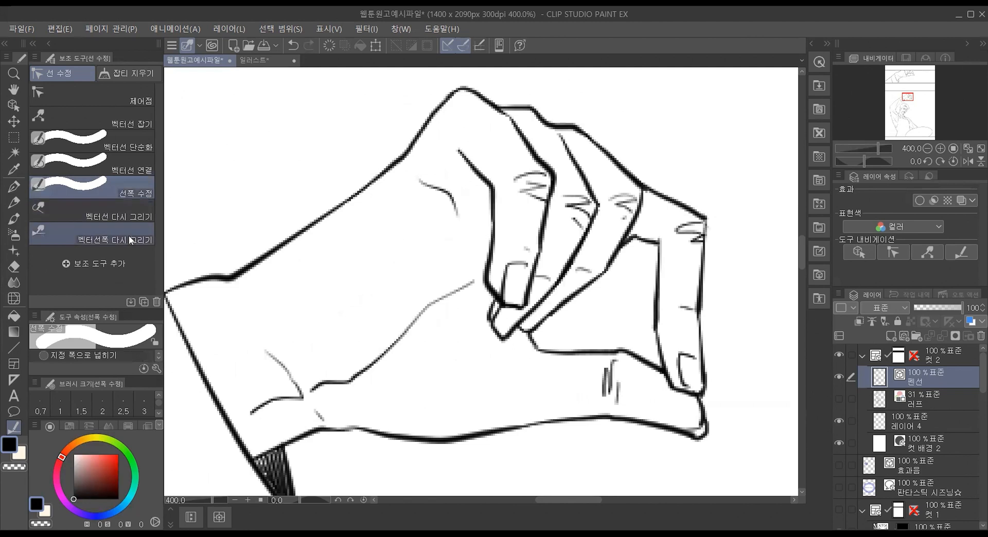
drag(97, 310, 97, 233)
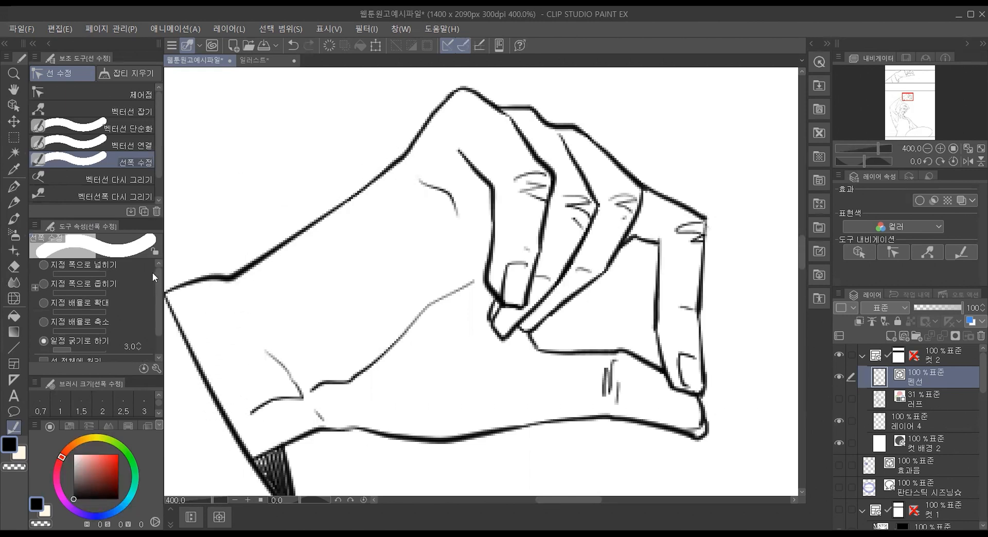
scroll(158, 319, down, 2)
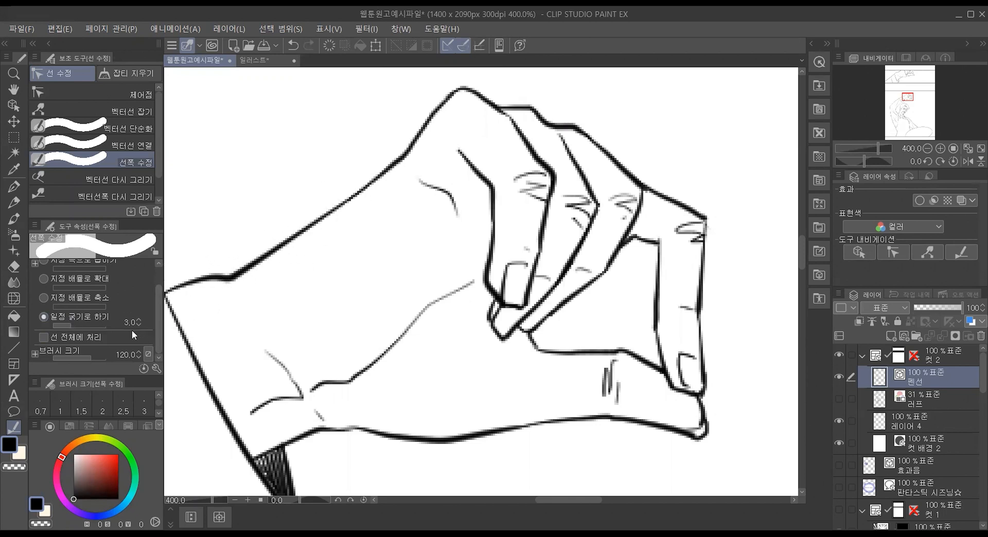
mouse_move(203, 286)
mouse_down()
mouse_move(341, 214)
mouse_move(247, 253)
mouse_move(231, 286)
mouse_move(198, 289)
mouse_up()
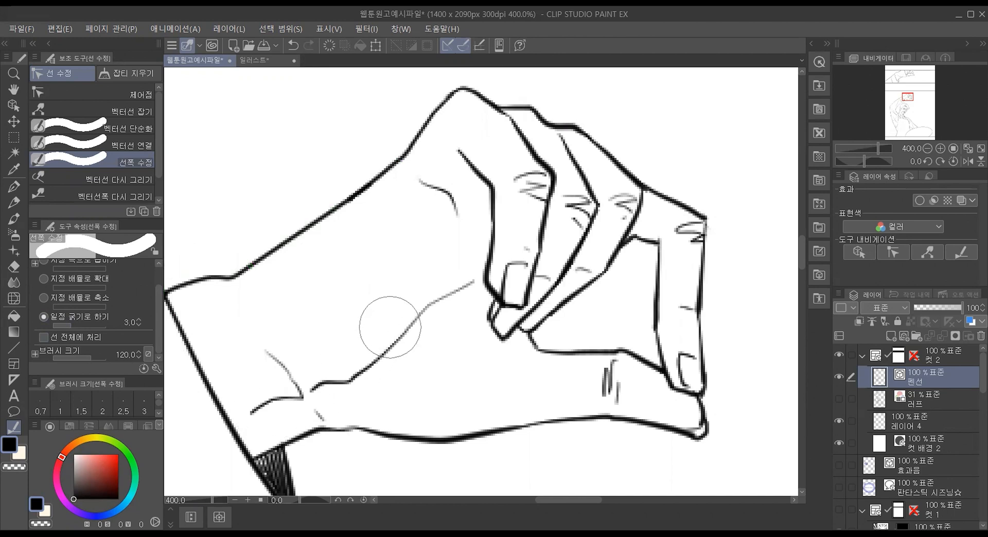
drag(410, 433, 554, 431)
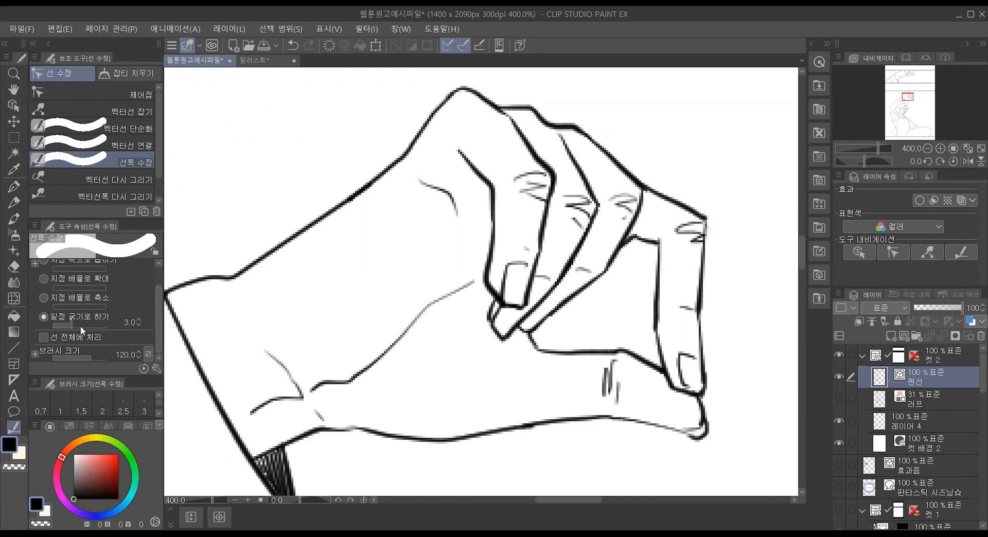
scroll(155, 310, up, 2)
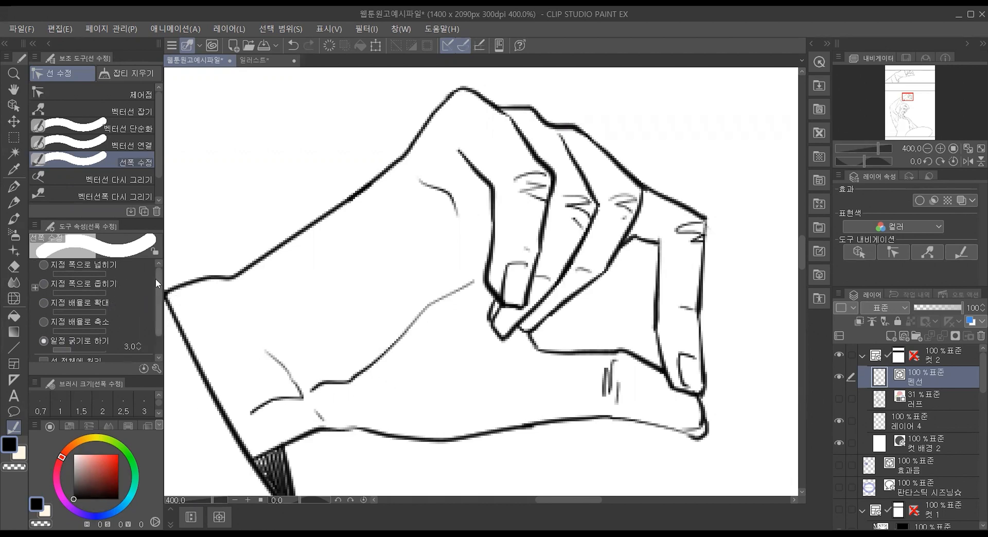
Step: Compare the 선폭 수정 options offered on the 러프 layer and the 펜선 vector layer, showing the rough sketch and hiding it again
scroll(155, 279, down, 1)
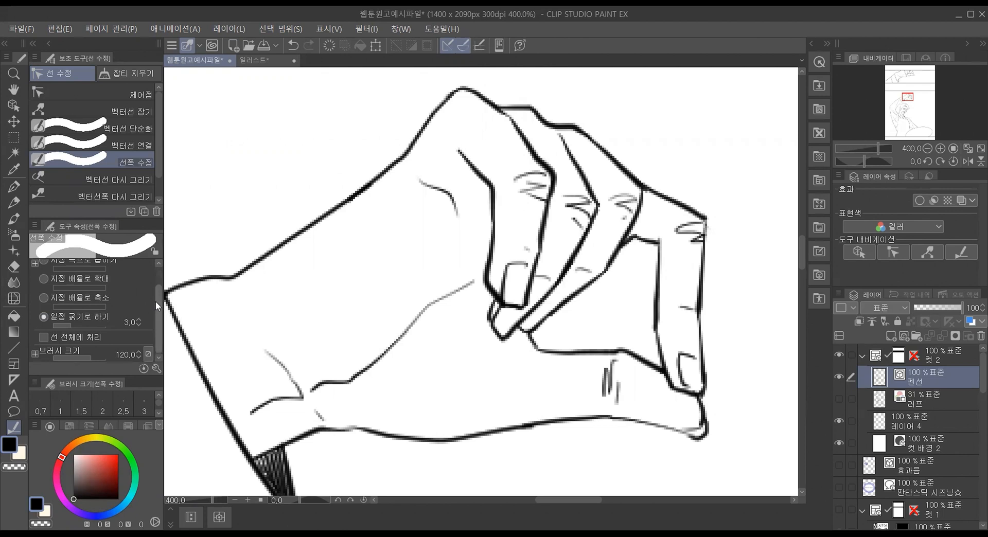
scroll(156, 301, up, 1)
click(912, 403)
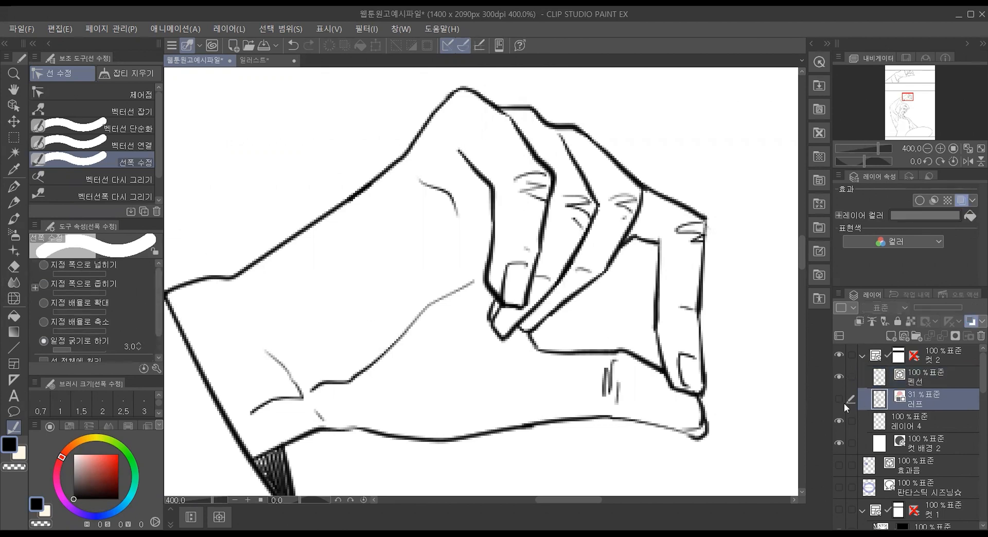
click(839, 399)
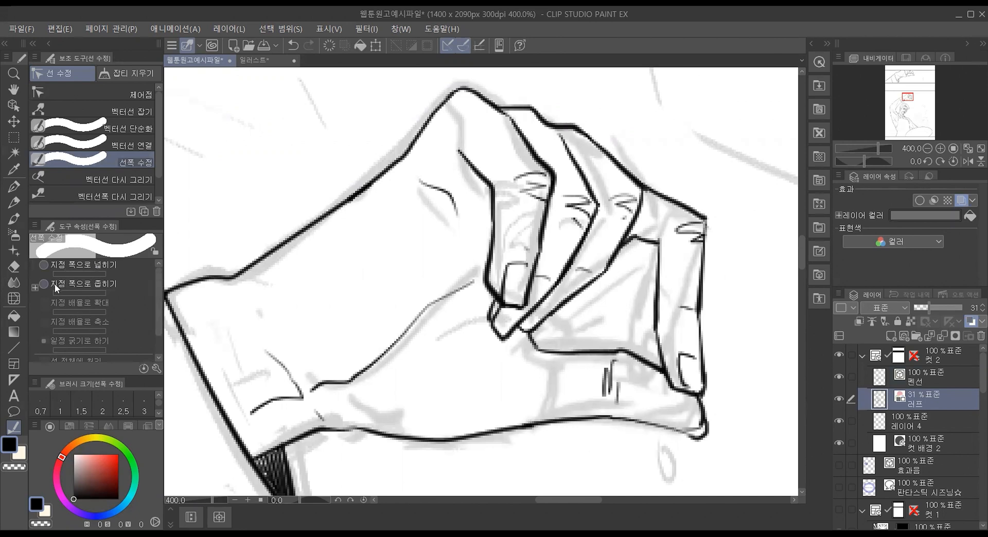
scroll(84, 298, down, 1)
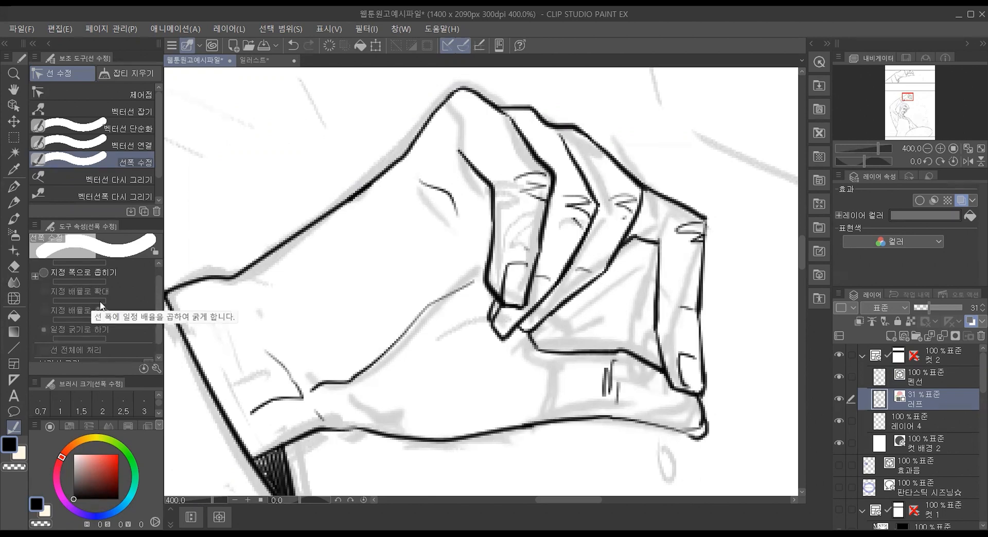
click(931, 379)
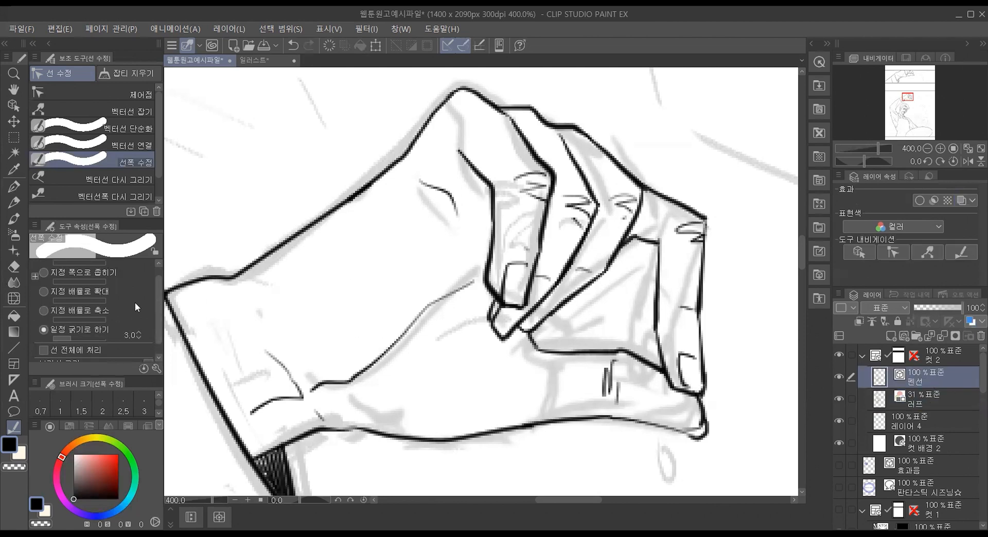
click(837, 398)
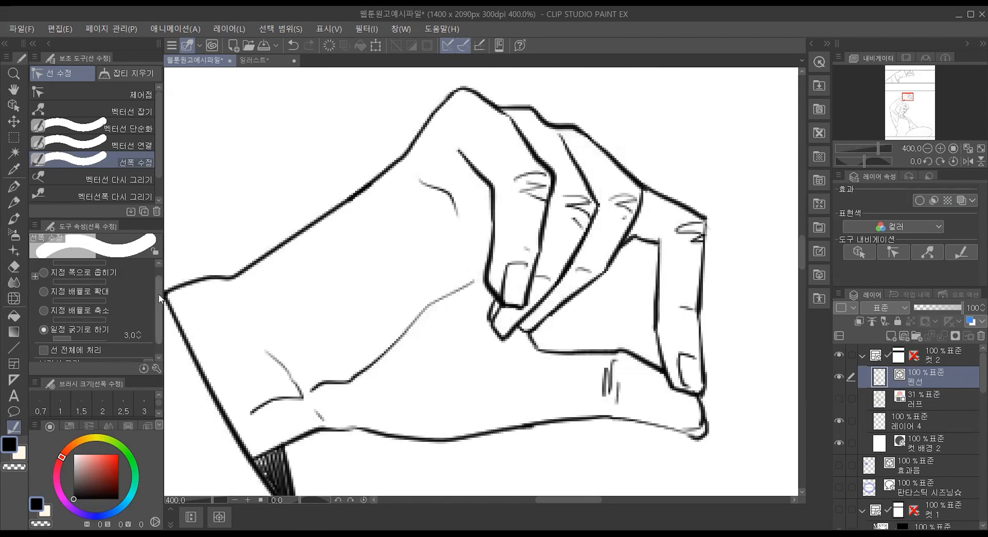
Step: Try to thin the hand's lines with 선폭 수정 using 일정 굵기로 하기 at 1.0 and brush size 429.4, and undo the stroke
scroll(157, 296, up, 1)
scroll(151, 305, down, 1)
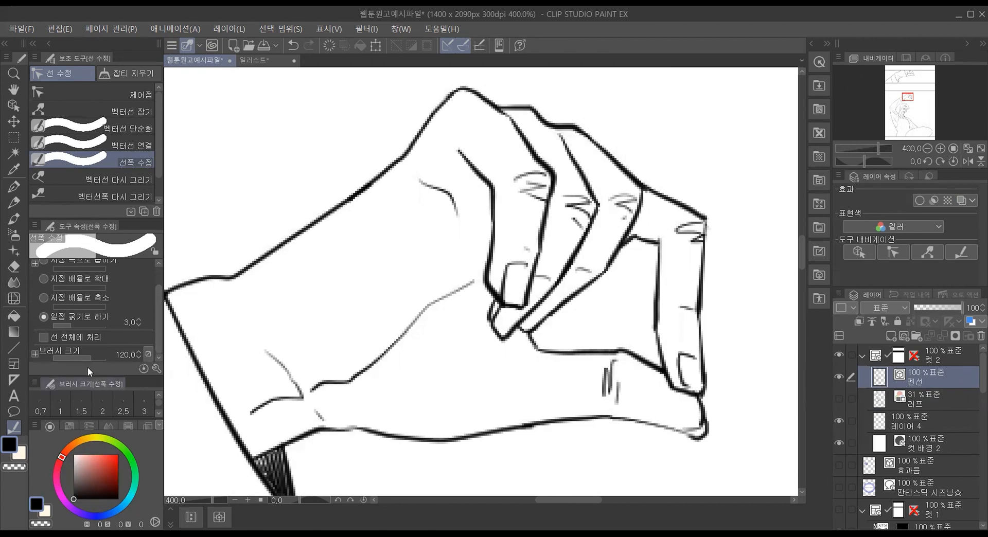
drag(91, 356, 98, 356)
click(139, 325)
click(138, 324)
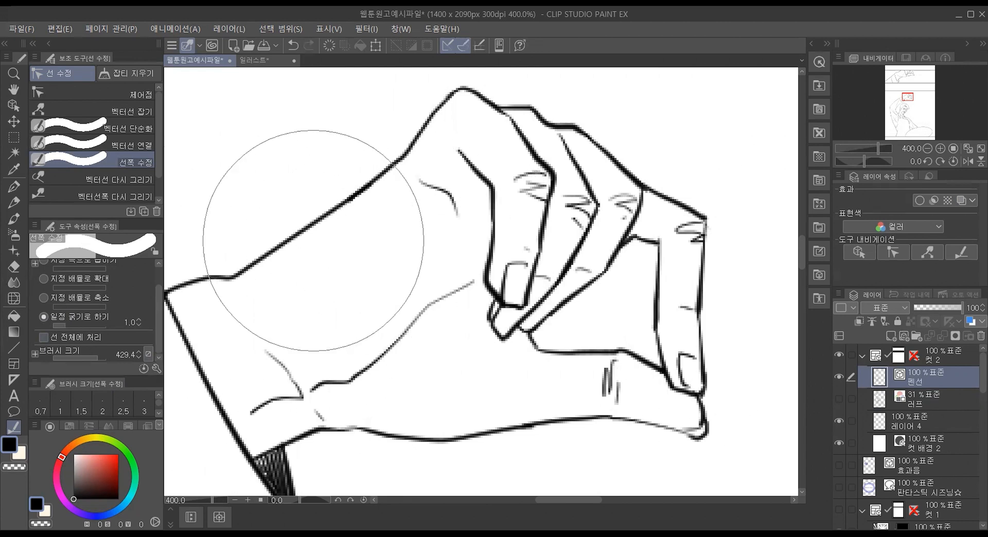
drag(309, 227, 708, 485)
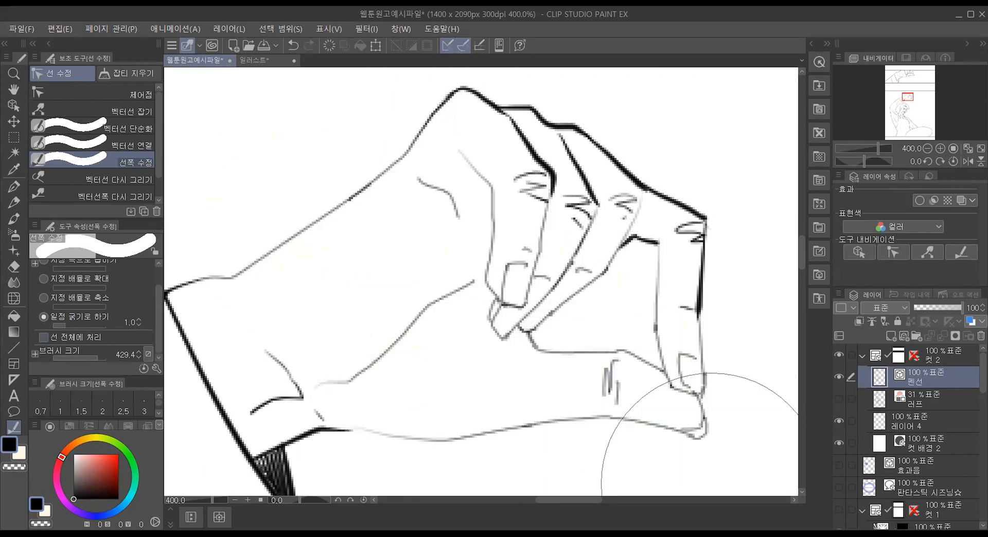
key(ctrl+z)
Step: Thin the hand's entire strokes to 1.0 with 선 전체에 처리 enabled, and disable the option to thin the hatching inside the cuff
click(43, 337)
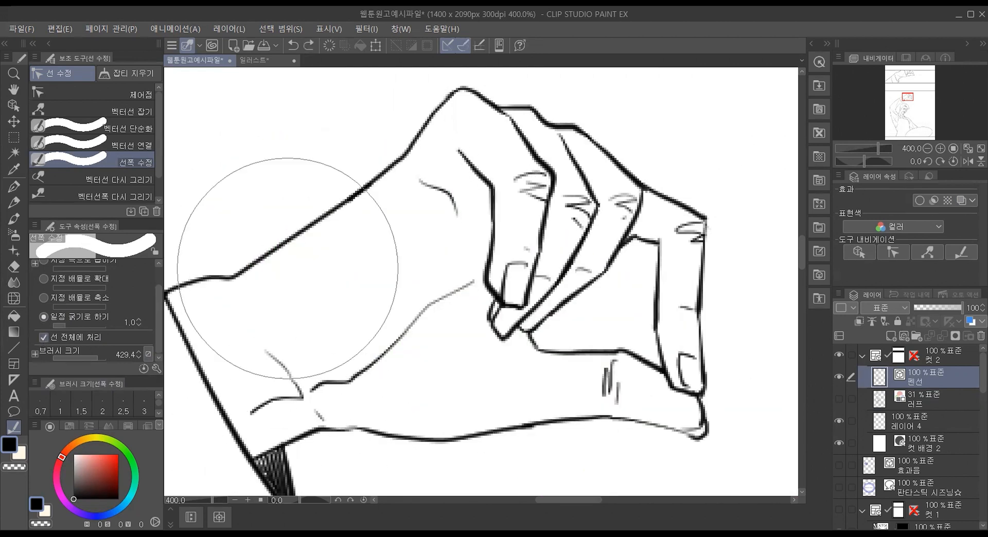
drag(287, 269, 551, 453)
mouse_move(361, 195)
mouse_down()
mouse_move(661, 353)
mouse_move(674, 371)
mouse_up()
drag(548, 154, 701, 221)
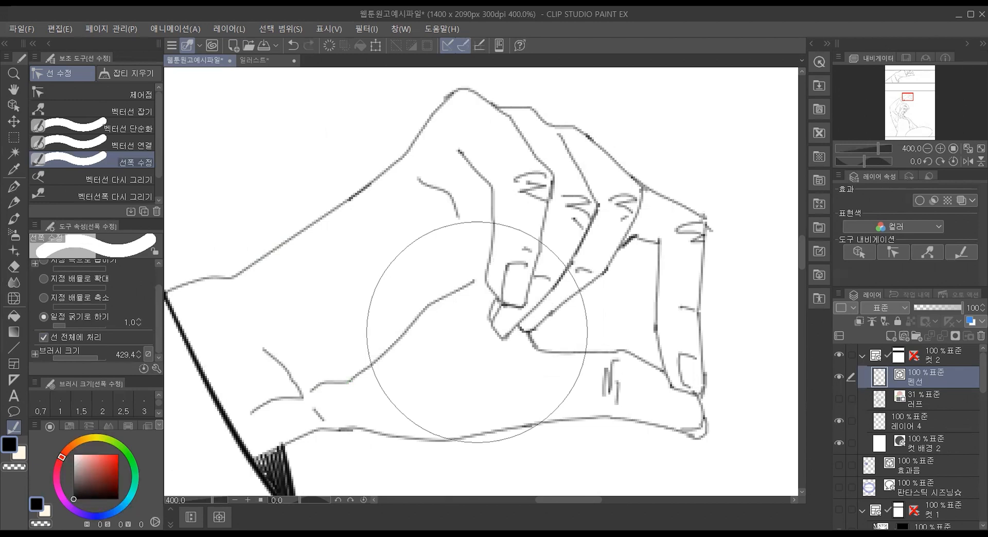
click(43, 338)
mouse_move(276, 249)
mouse_down()
mouse_move(298, 236)
mouse_move(627, 387)
mouse_move(361, 396)
mouse_up()
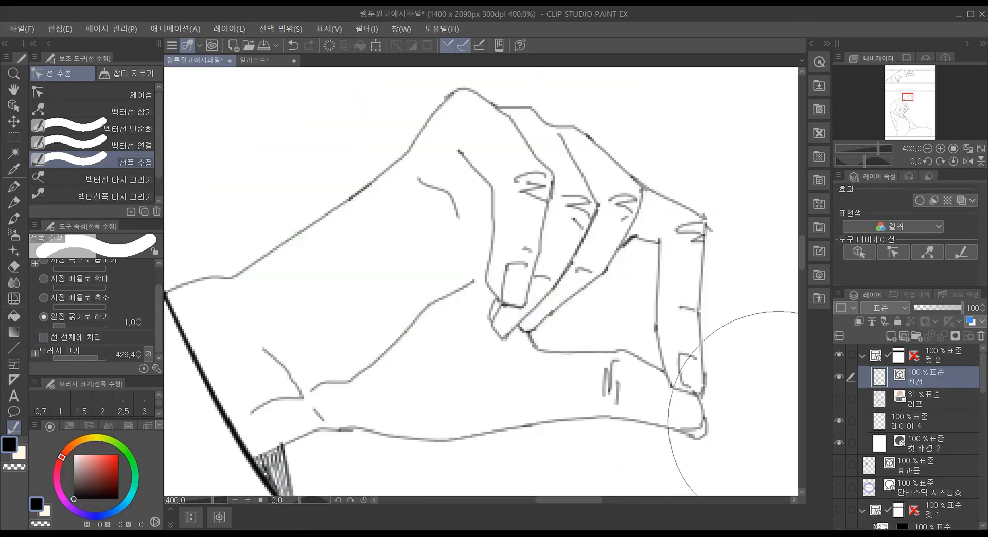
Step: Thin the rest of the man's line art to a constant 1.0 with 선폭 수정 and inspect the arm and face close up
scroll(534, 361, down, 7)
scroll(675, 420, down, 2)
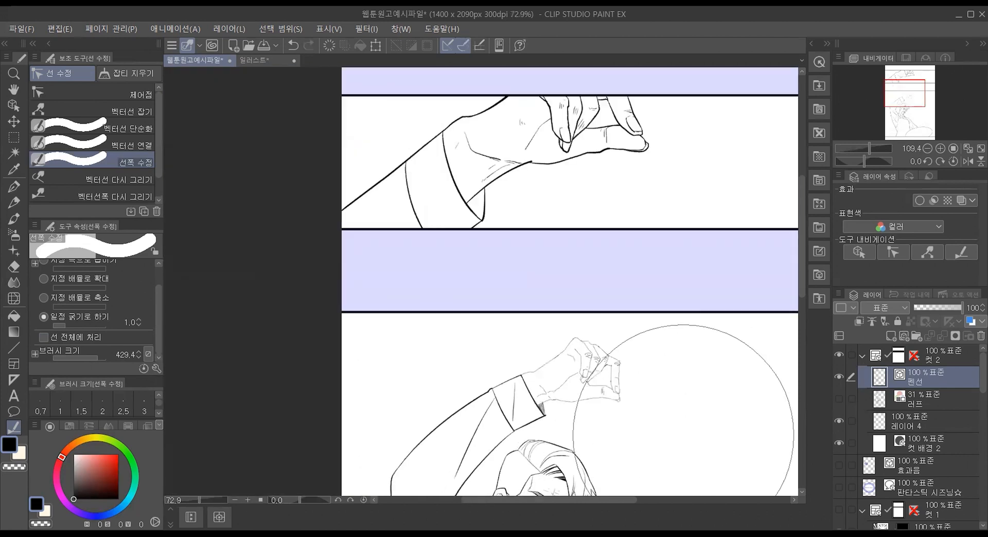
drag(801, 237, 805, 308)
mouse_move(618, 132)
mouse_down()
mouse_move(555, 181)
mouse_move(410, 334)
mouse_move(570, 387)
mouse_move(679, 439)
mouse_up()
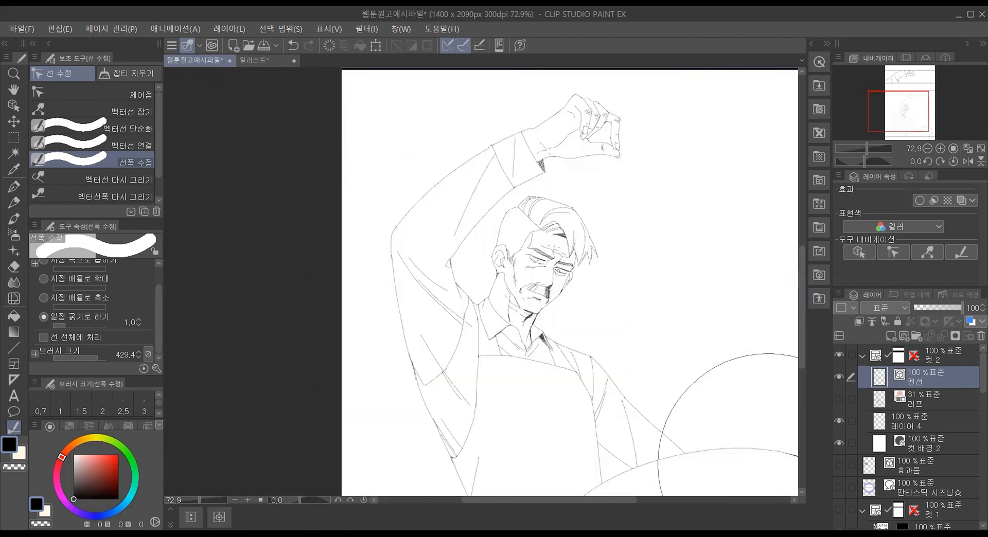
scroll(494, 124, up, 1)
scroll(492, 126, up, 2)
scroll(638, 232, down, 4)
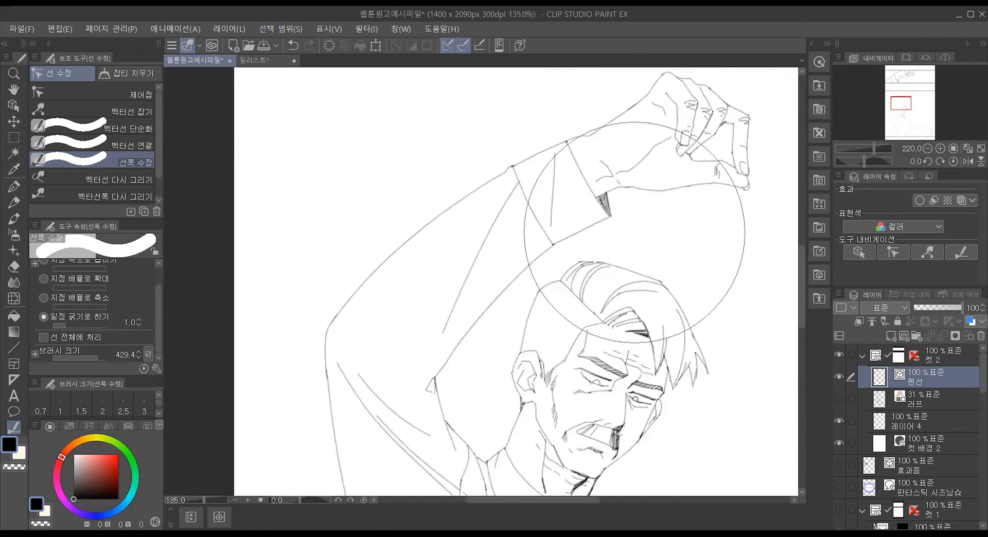
scroll(700, 344, up, 4)
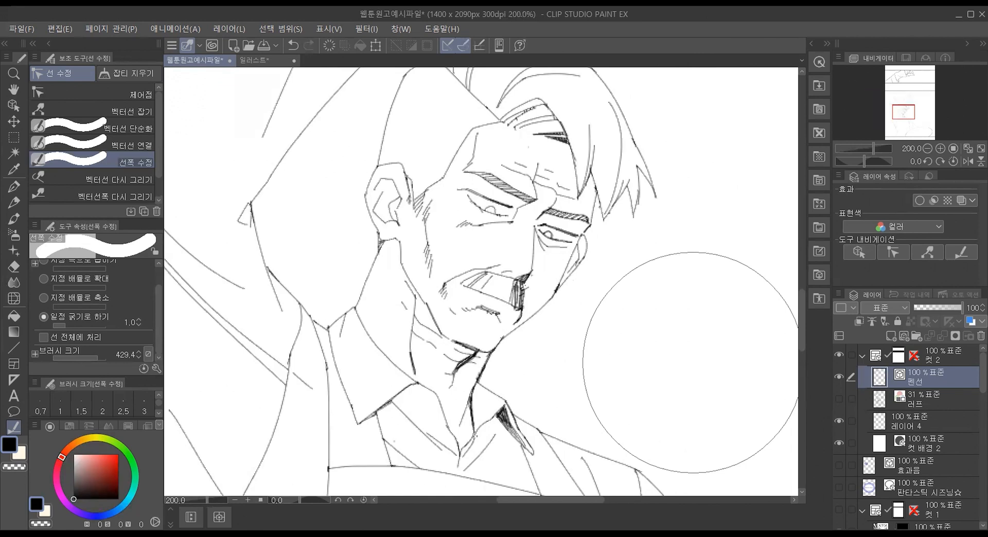
scroll(691, 362, down, 4)
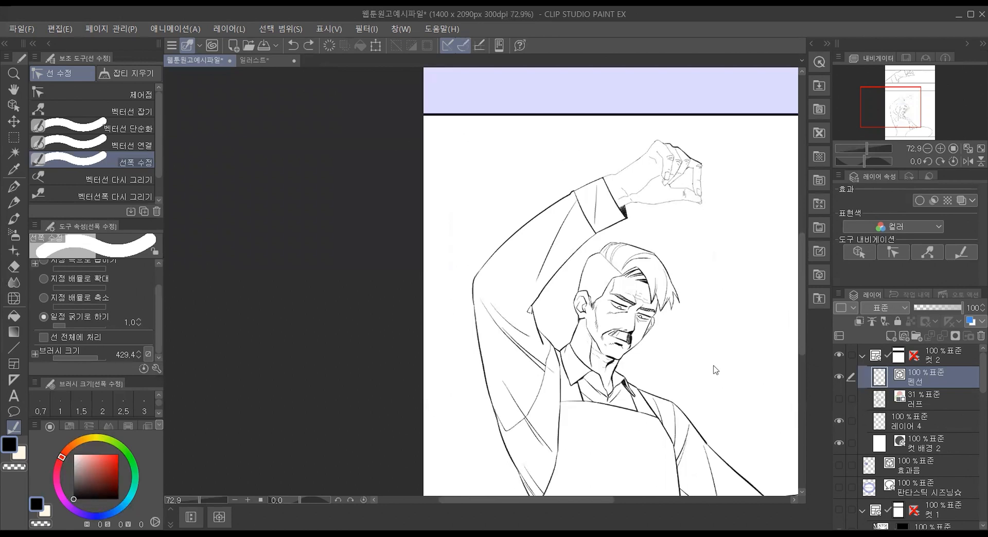
Step: Undo the width changes on the man's figure and check the arm and hand lines close up
key(ctrl+y)
key(ctrl+y)
key(ctrl+y)
key(ctrl+y)
key(ctrl+y)
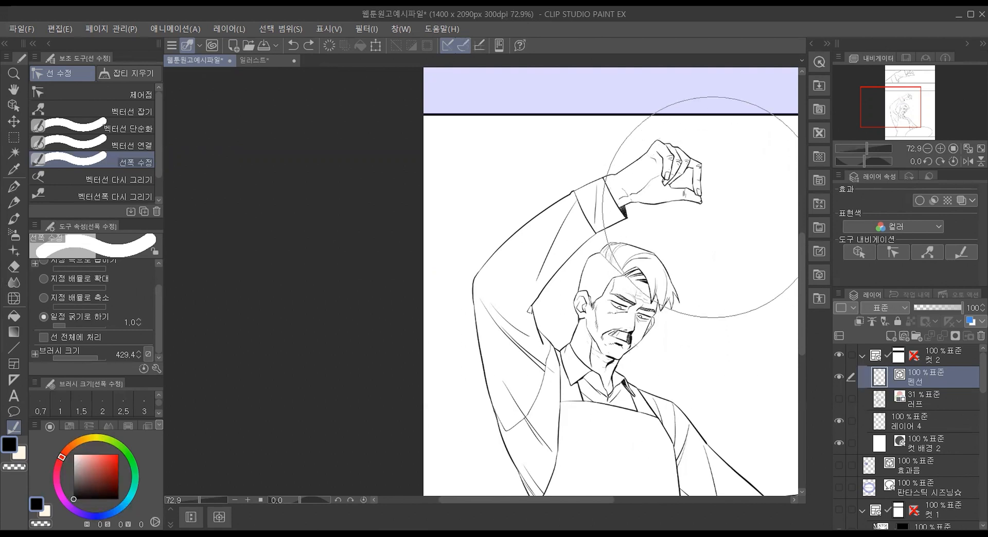
scroll(708, 206, up, 3)
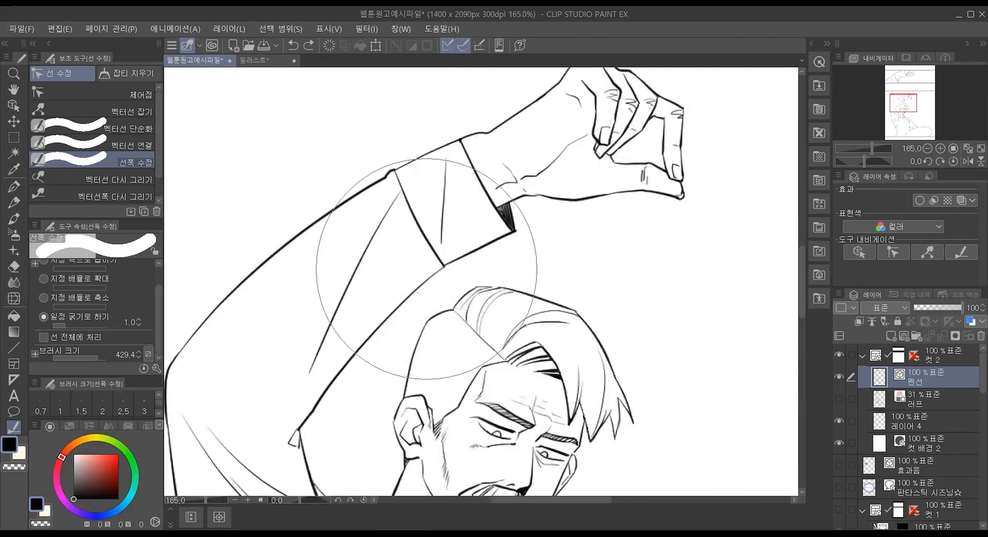
scroll(551, 132, down, 2)
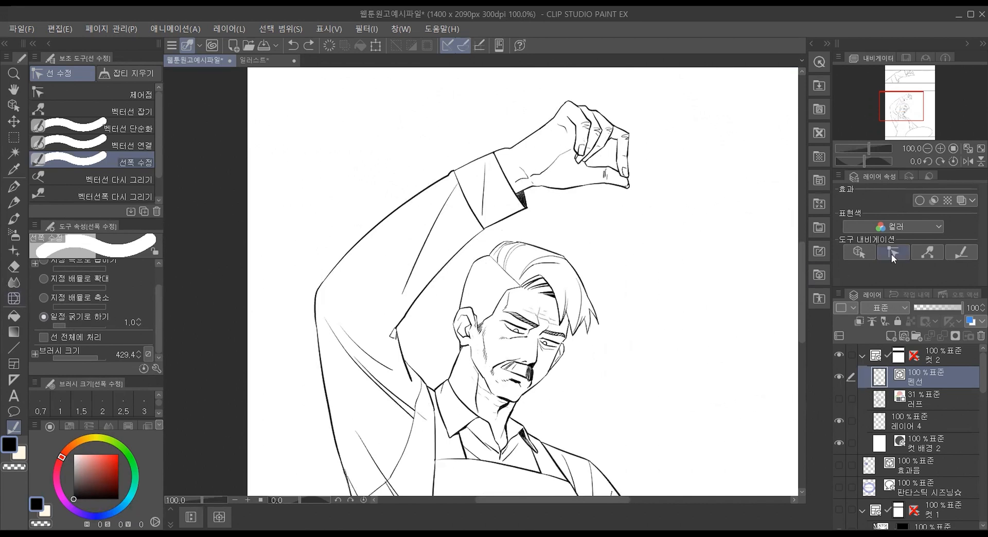
Step: Try to redraw the wrist's upper outline beside the cuff with the 벡터선 다시 그리기 tool, and undo it
click(928, 250)
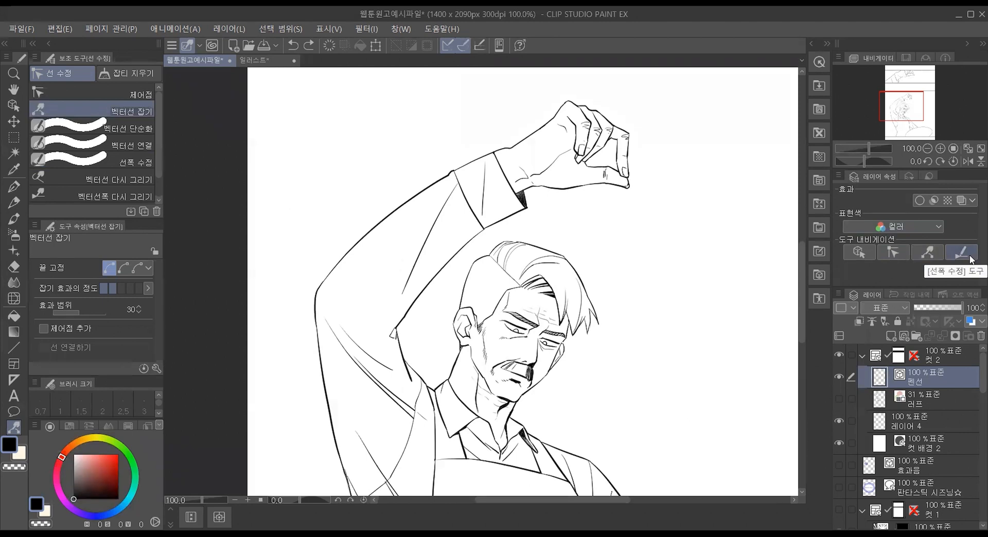
click(963, 252)
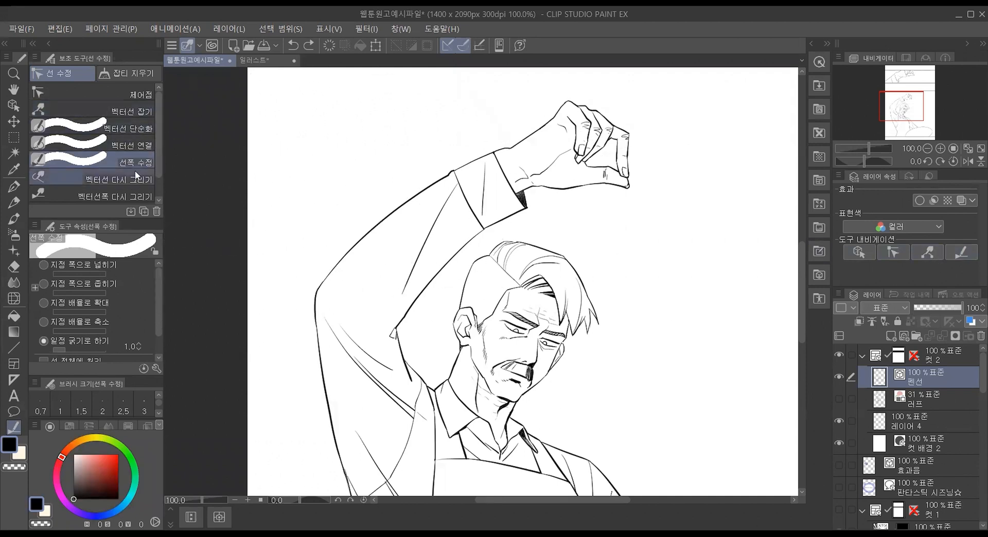
drag(158, 162, 157, 181)
click(139, 157)
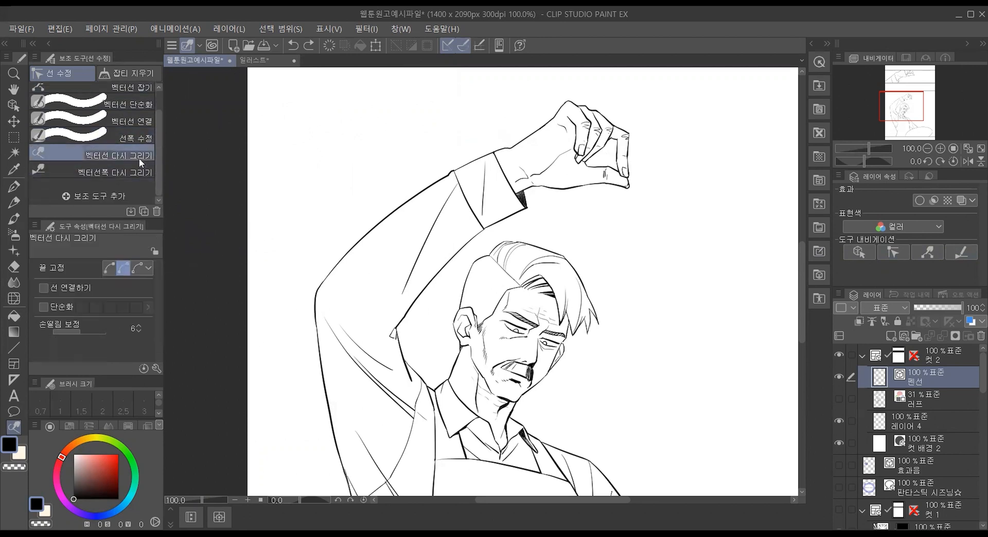
scroll(501, 107, up, 5)
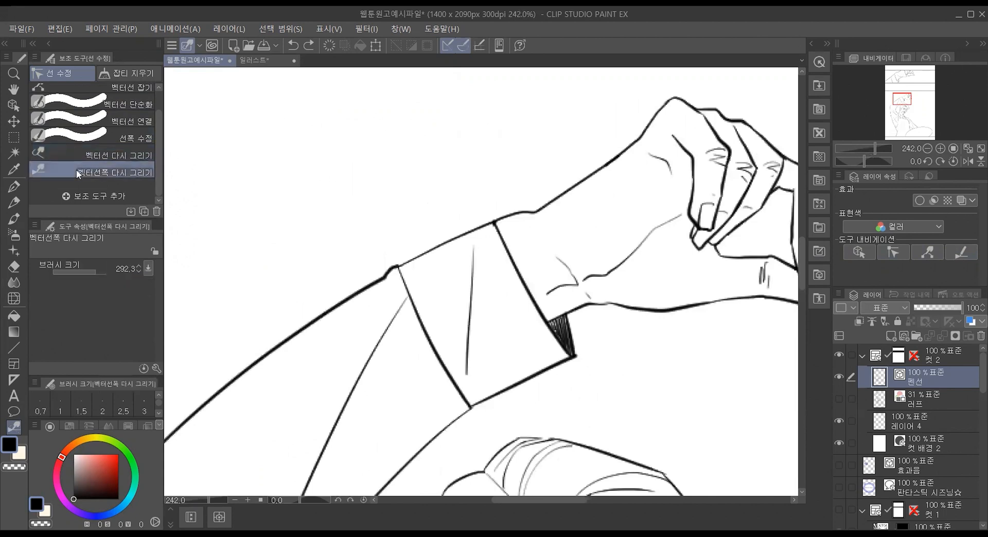
drag(519, 201, 562, 221)
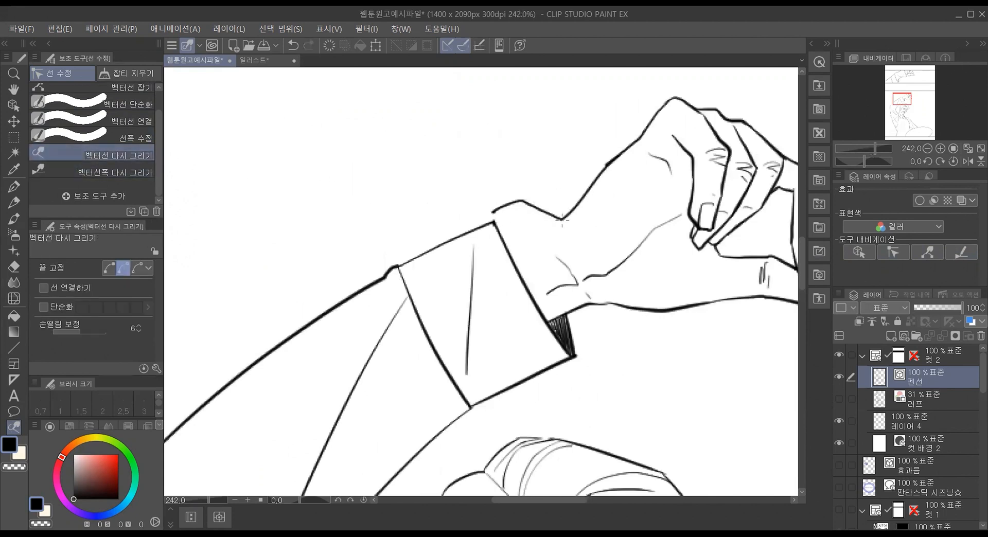
key(ctrl+z)
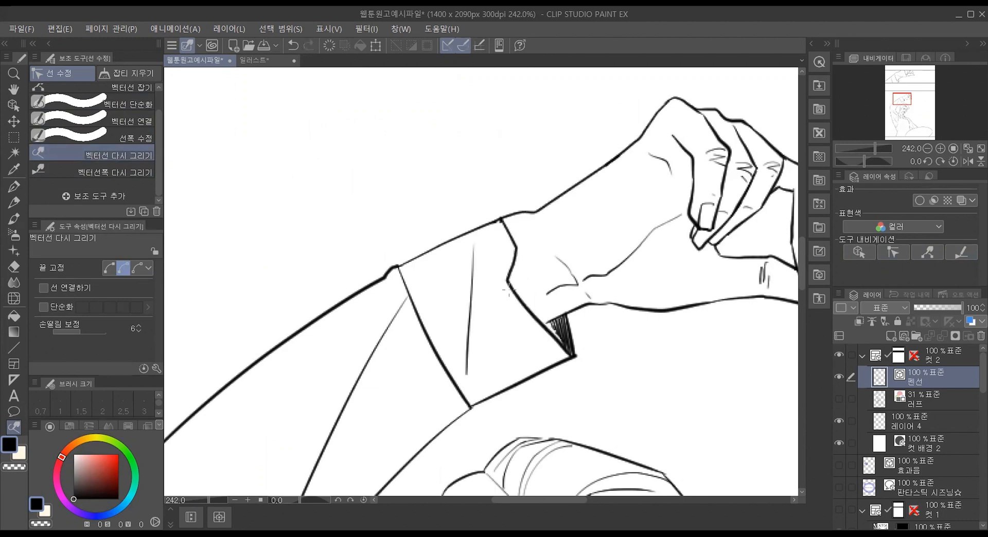
Step: Try redrawing the cuff's sleeve-side edge, the palm crease and the sleeve fold as wavy lines with 벡터선 다시 그리기, and undo them
mouse_move(405, 264)
mouse_down()
mouse_move(428, 333)
mouse_move(469, 404)
mouse_up()
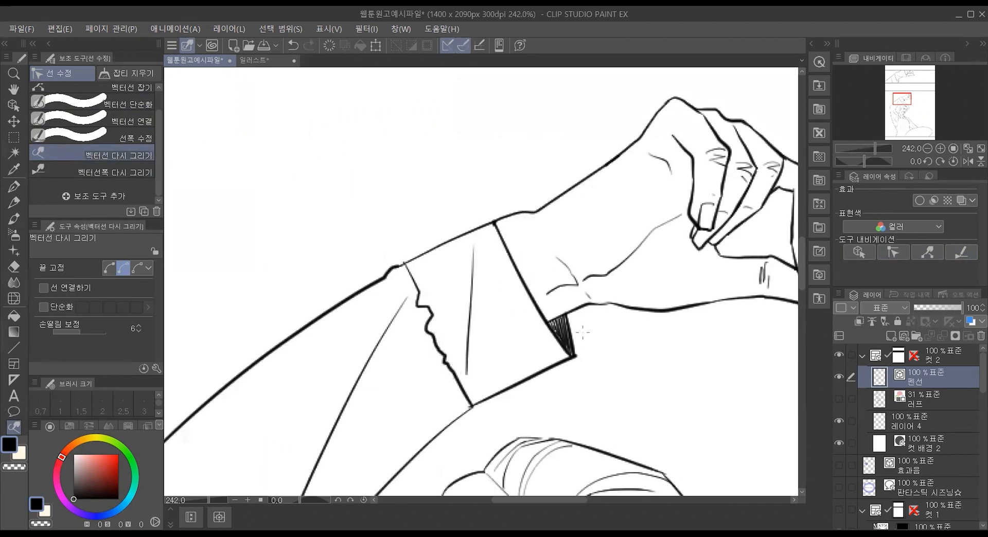
drag(607, 270, 680, 203)
drag(389, 322, 297, 494)
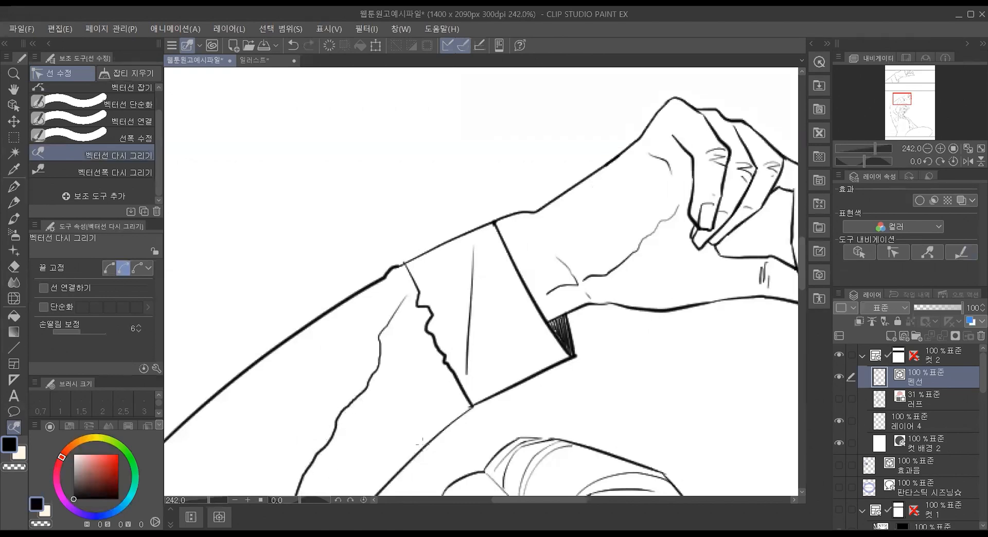
key(ctrl+z)
key(ctrl+z)
key(ctrl+z)
key(ctrl+z)
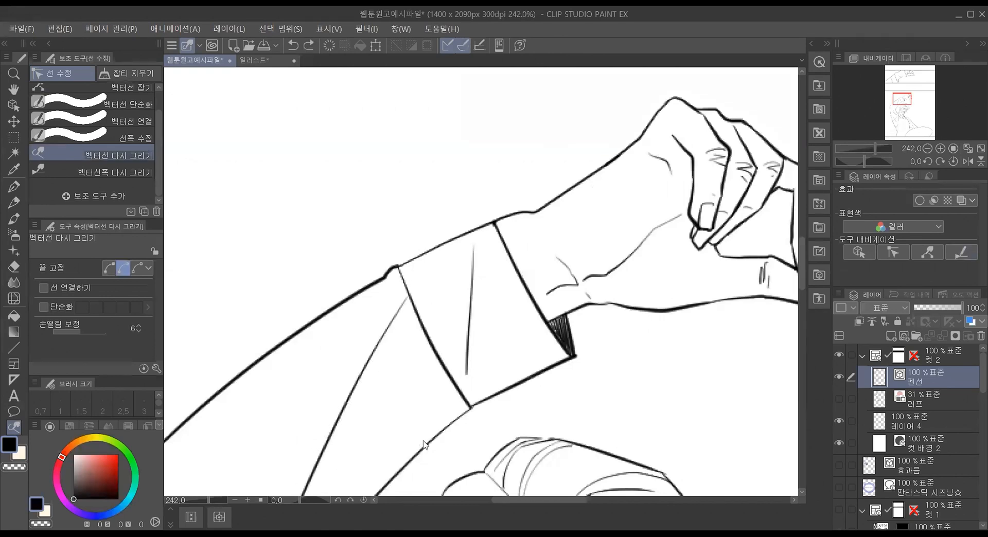
Step: Thicken the cuff's sleeve-side edge and the start of its upper outline with 벡터선폭 다시 그리기 at brush size 5.2
click(116, 172)
mouse_move(441, 260)
mouse_down()
mouse_move(425, 322)
mouse_move(383, 313)
mouse_up()
drag(87, 267, 62, 269)
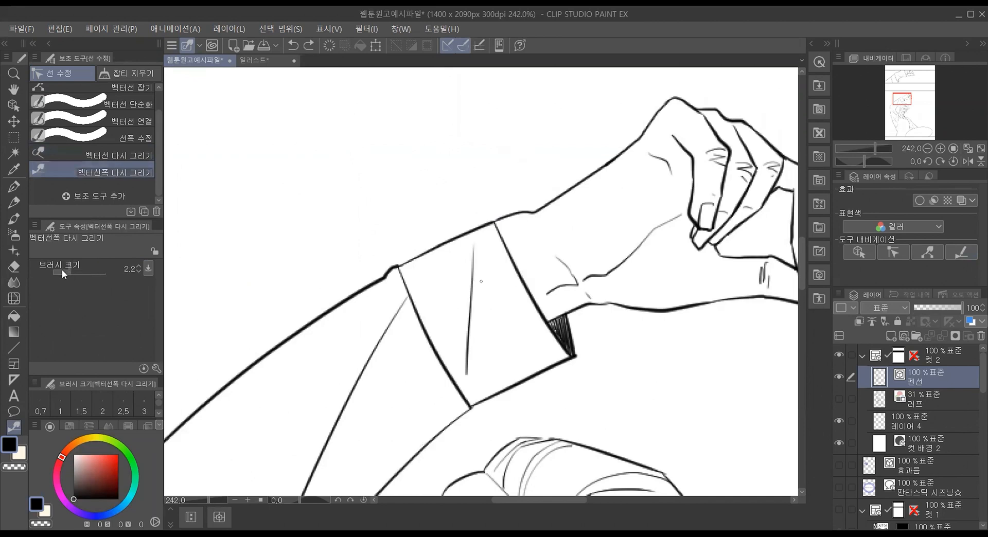
drag(406, 297, 444, 375)
click(71, 271)
drag(73, 272, 74, 272)
drag(401, 265, 426, 253)
drag(413, 292, 442, 366)
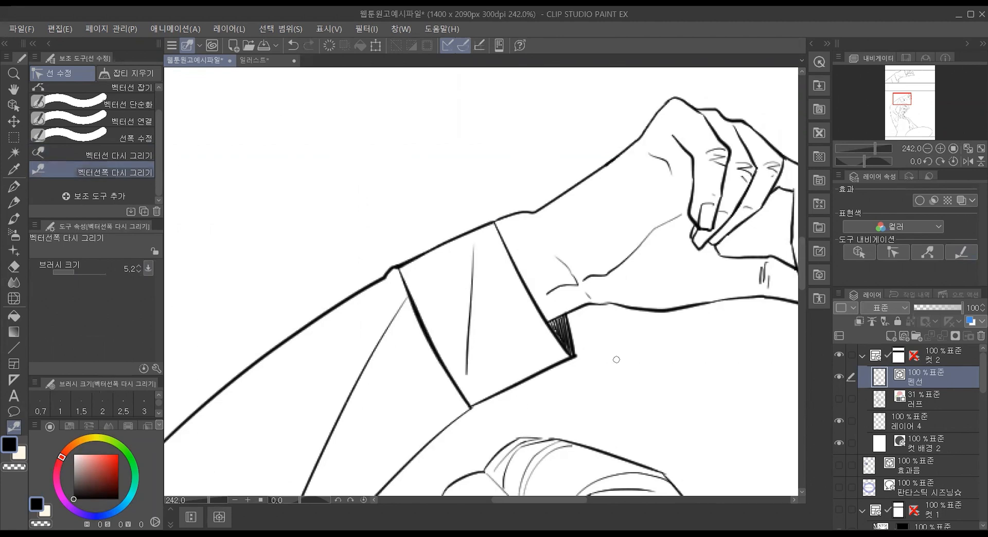
click(138, 155)
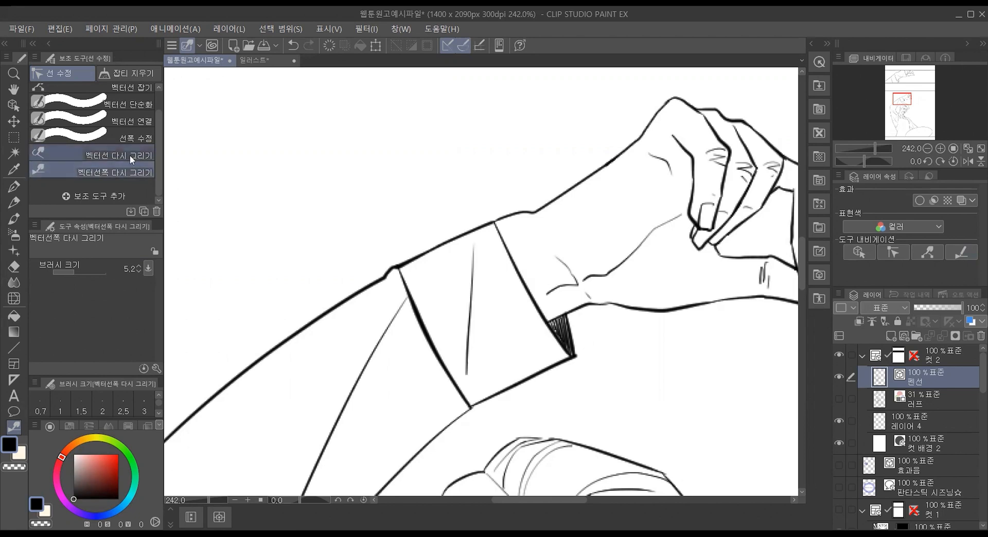
click(136, 174)
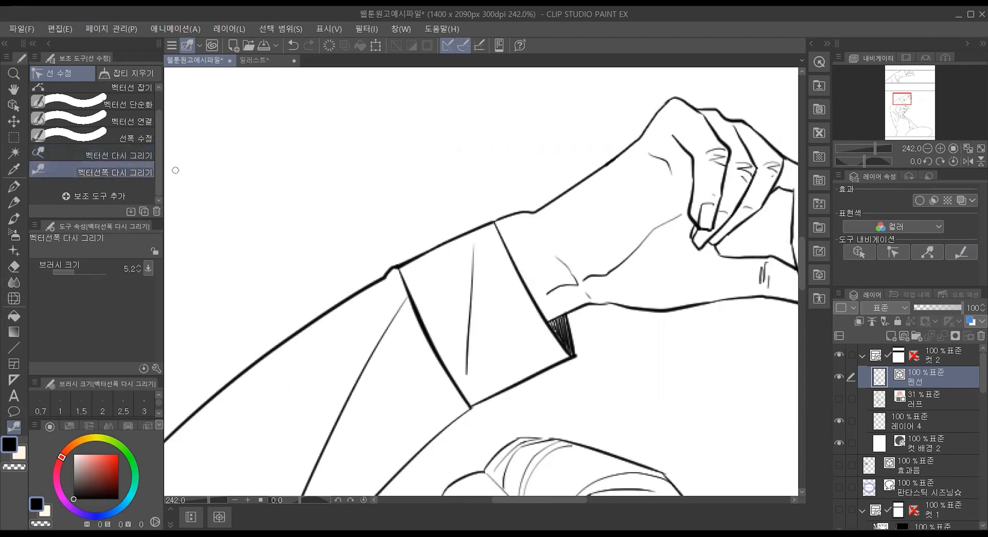
scroll(477, 350, down, 3)
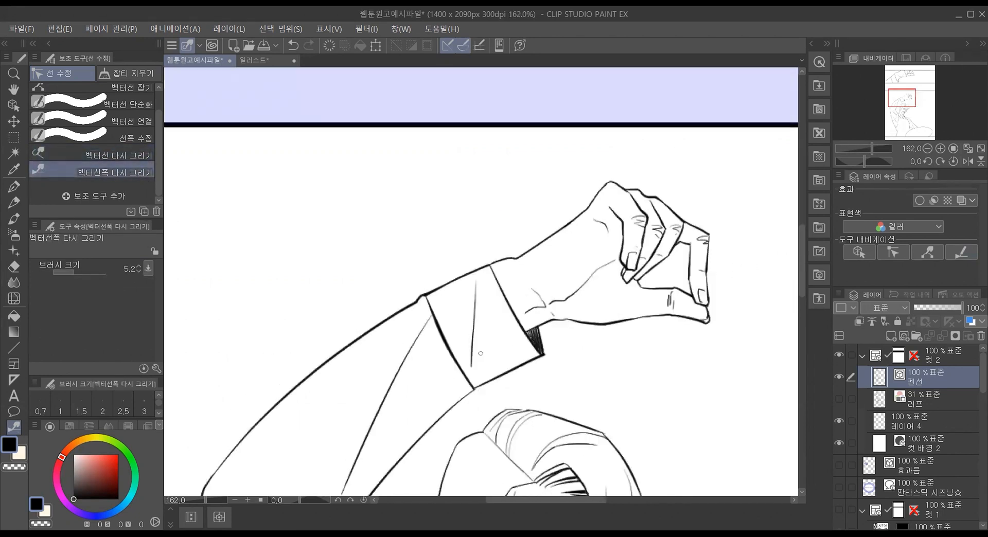
scroll(507, 411, up, 2)
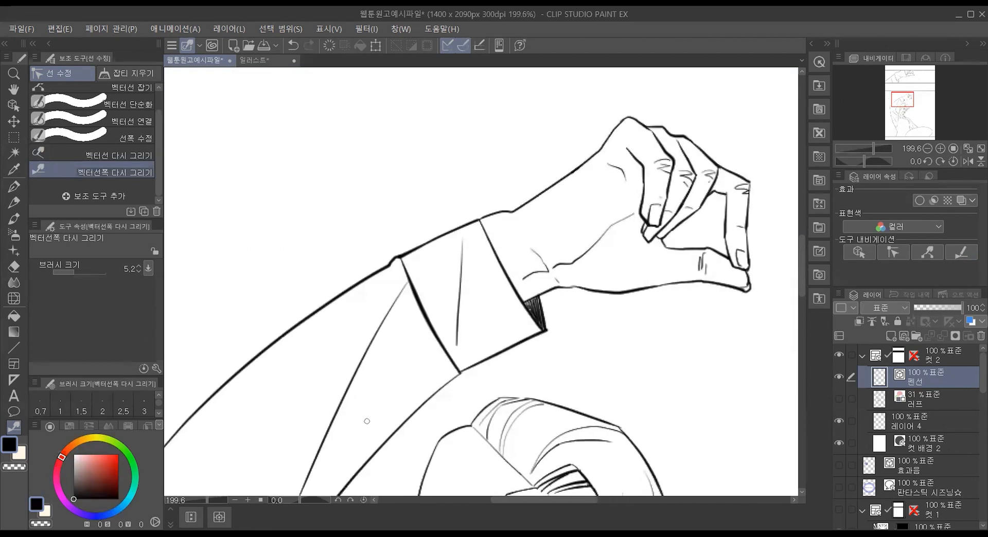
Step: Thicken the outline of the back of the man's head with 벡터선폭 다시 그리기 at brush size 5.2
scroll(411, 281, down, 2)
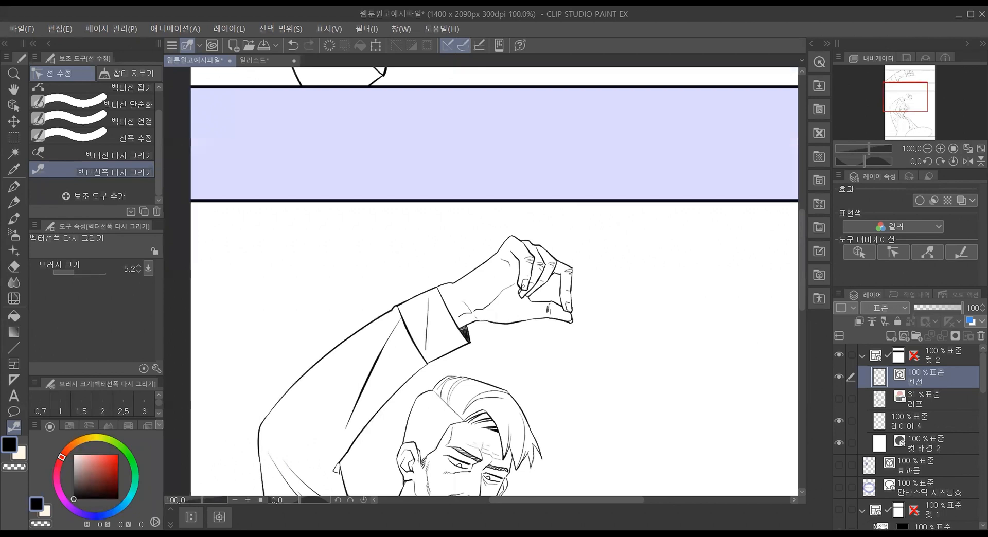
scroll(507, 355, up, 3)
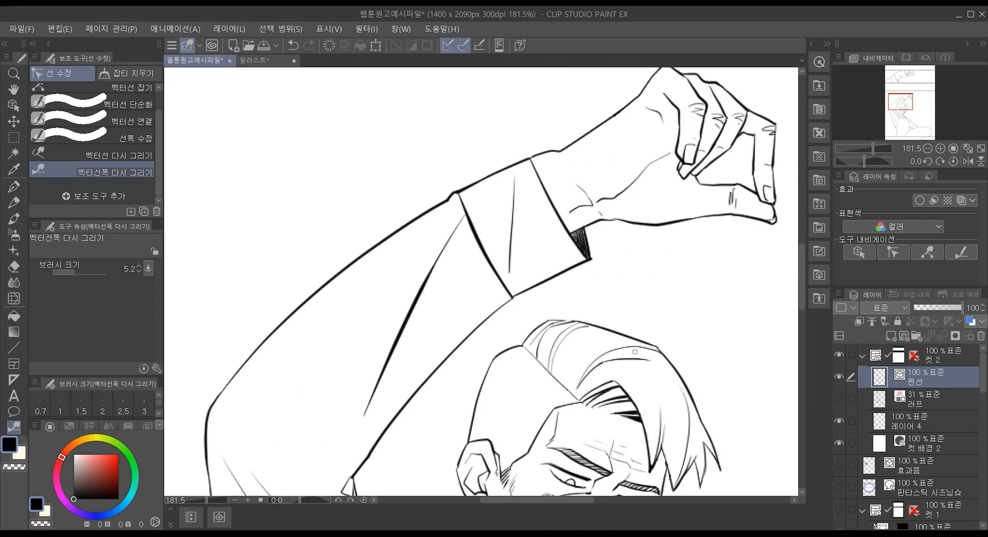
mouse_move(524, 353)
mouse_down()
mouse_move(503, 355)
mouse_move(487, 378)
mouse_move(476, 435)
mouse_up()
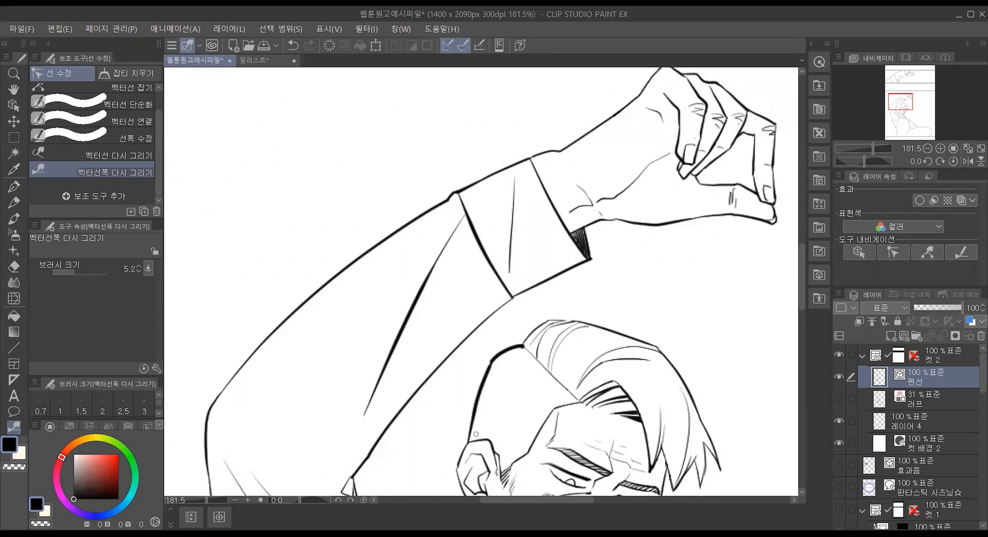
Step: Try thickening the outline over the crown and down the front of the hair at brush size 5.2, and undo the changes
mouse_move(524, 345)
mouse_down()
mouse_move(552, 319)
mouse_move(661, 349)
mouse_move(684, 375)
mouse_up()
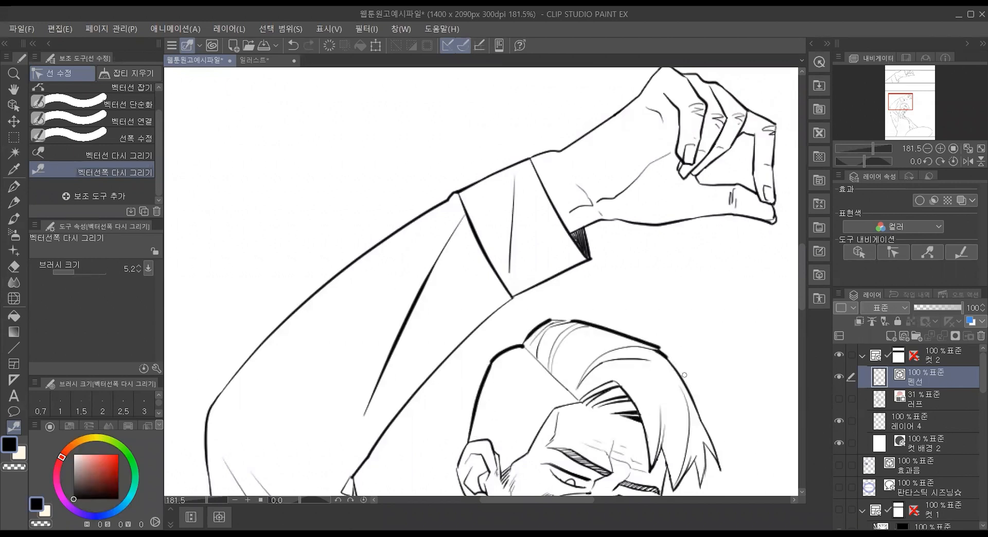
drag(558, 320, 583, 326)
drag(665, 356, 705, 427)
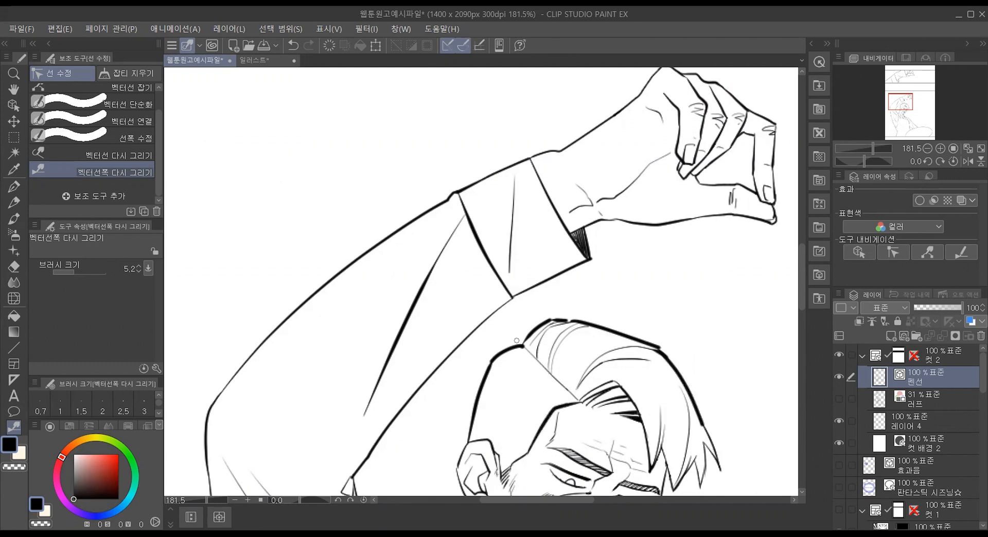
scroll(553, 316, down, 2)
scroll(635, 367, up, 3)
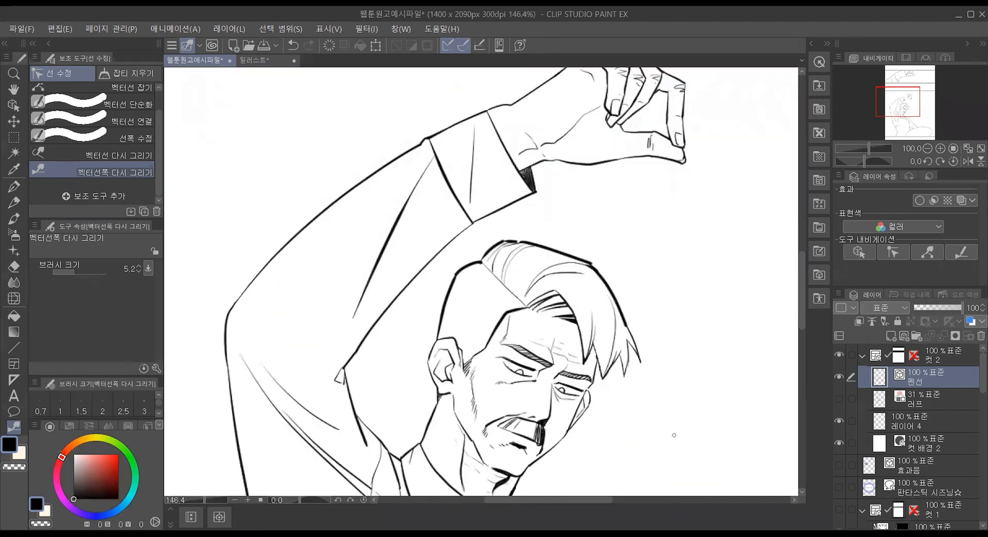
key(ctrl+z)
key(ctrl+z)
key(ctrl+z)
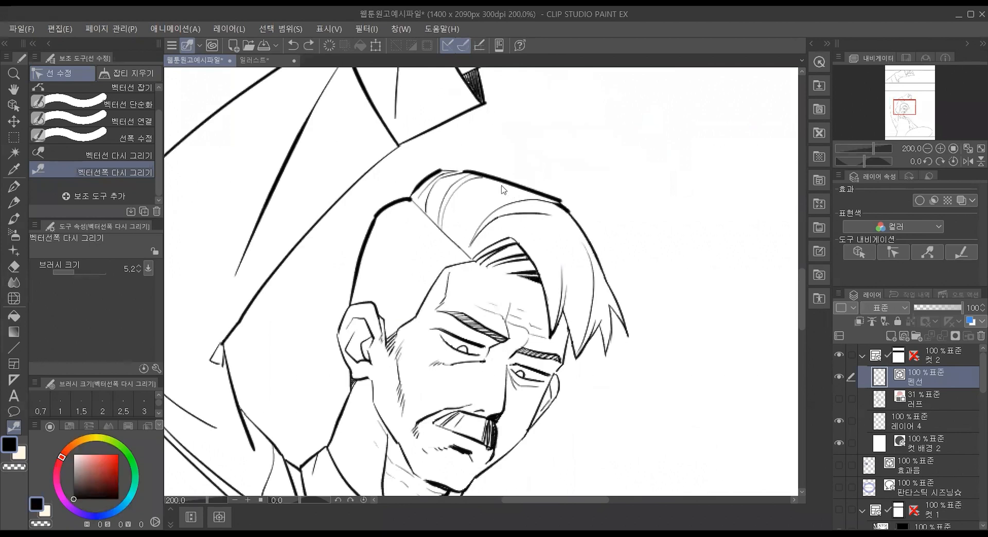
key(ctrl+z)
Step: Thicken the hair's top outline at brush size 5.2, undoing the trial strokes at the crown and down the front edge
drag(473, 173, 535, 196)
drag(444, 172, 466, 174)
key(ctrl+z)
key(ctrl+z)
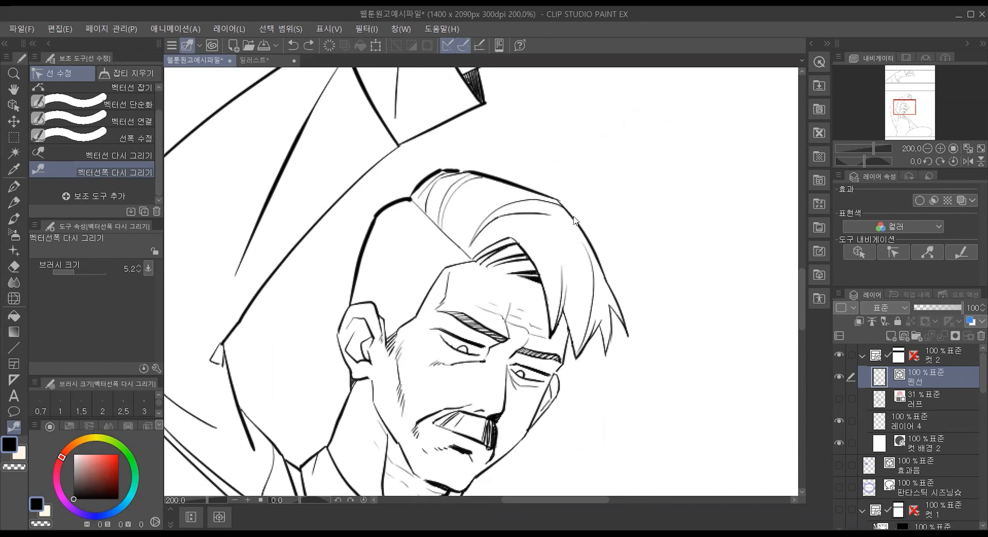
mouse_move(565, 207)
mouse_down()
mouse_move(592, 241)
mouse_move(617, 332)
mouse_up()
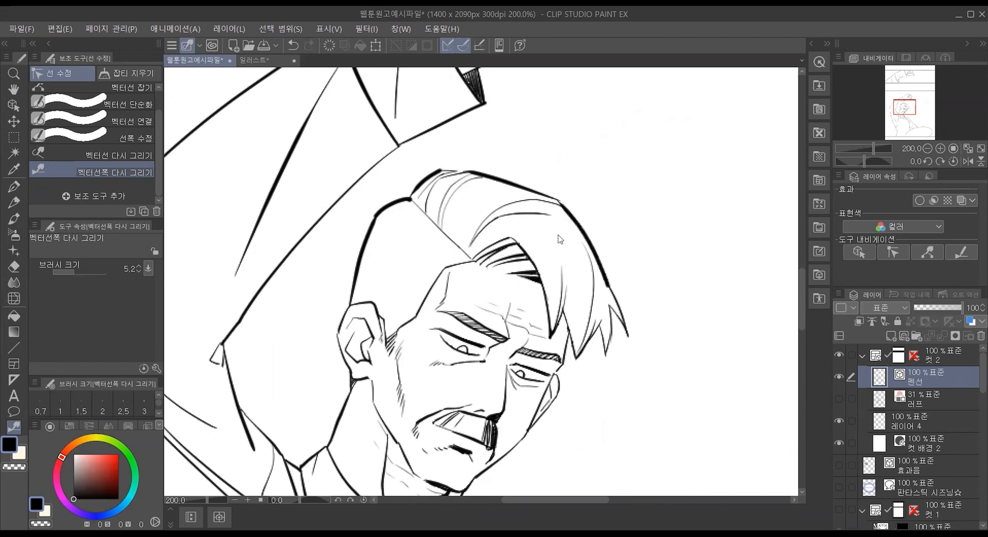
key(ctrl+z)
Step: Redraw the line width of the hair's front edge and the crown's back edge at brush size 3
key(bracketleft)
key(bracketleft)
key(bracketleft)
drag(568, 216, 610, 287)
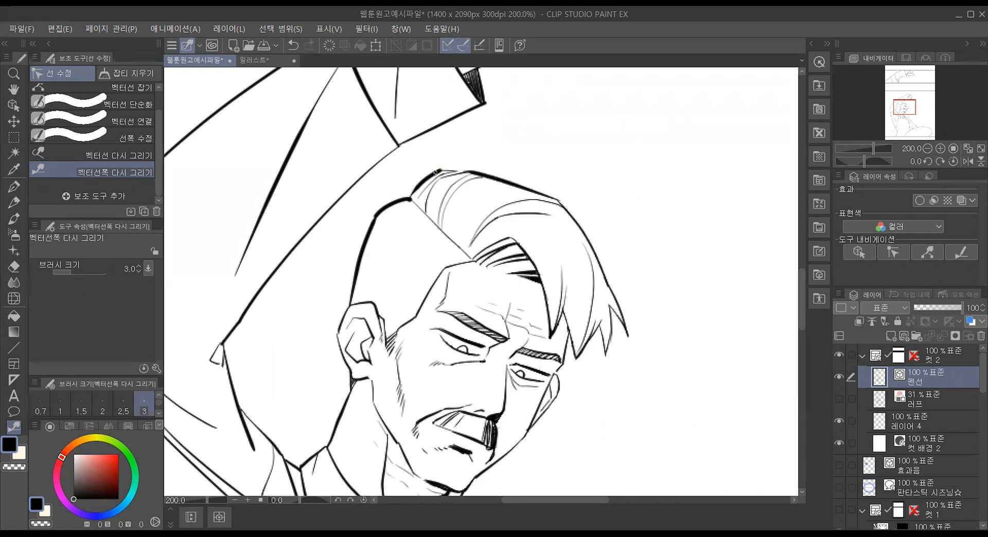
mouse_move(442, 169)
mouse_down()
mouse_move(411, 208)
mouse_move(382, 212)
mouse_move(412, 200)
mouse_up()
Step: Redraw the line width of the man's jaw on the mustache side at brush size 5
drag(550, 383, 516, 443)
key(bracketright)
key(bracketright)
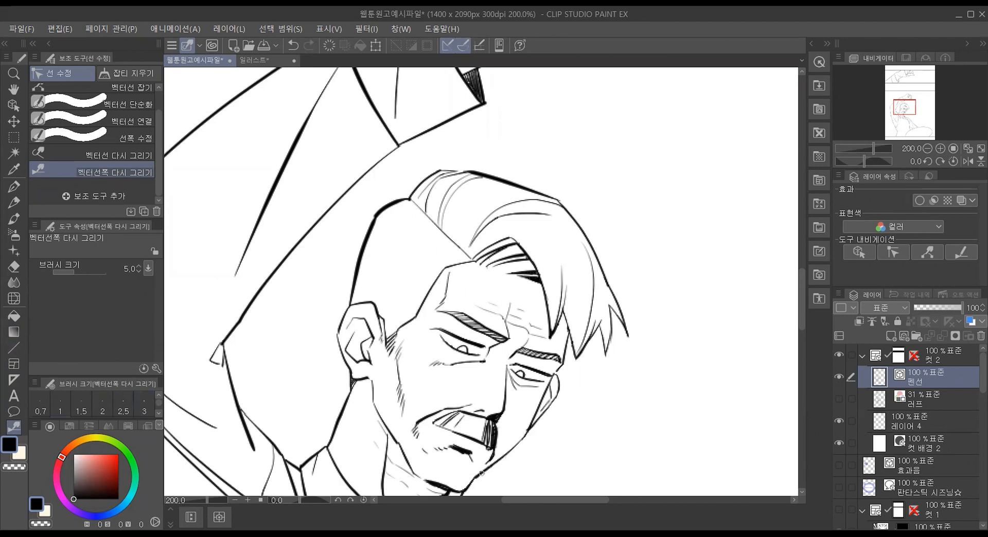
key(ctrl+z)
drag(499, 462, 526, 431)
scroll(370, 266, down, 5)
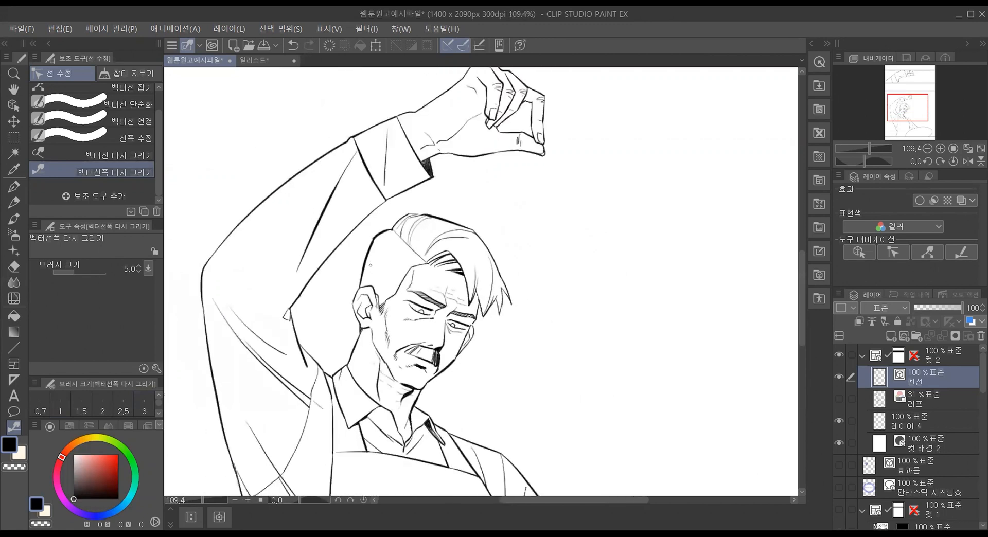
scroll(370, 266, down, 1)
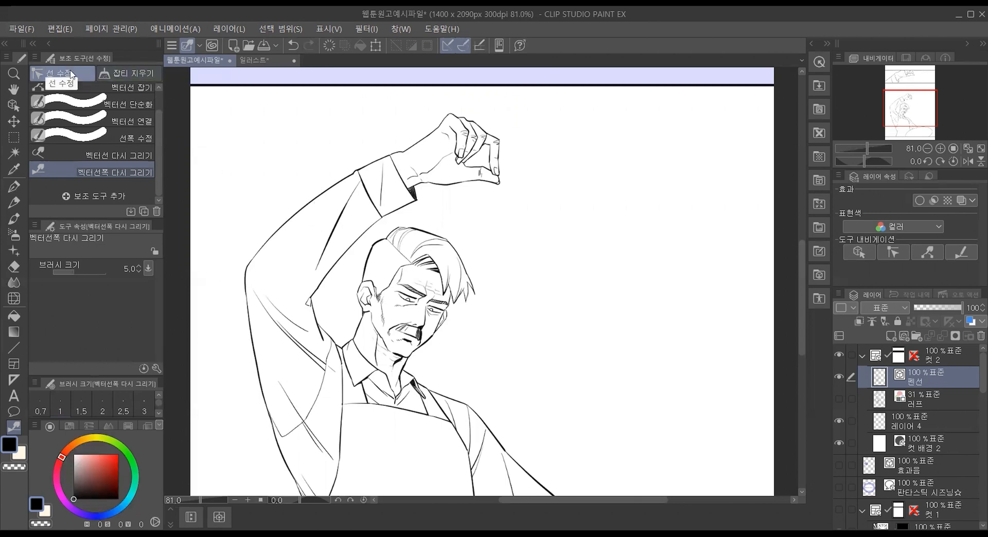
Step: Try the 덜 칠한 부분 메우기 tool with the 러프 layer shown, hiding 러프 again and reselecting the 펜선 layer
click(133, 75)
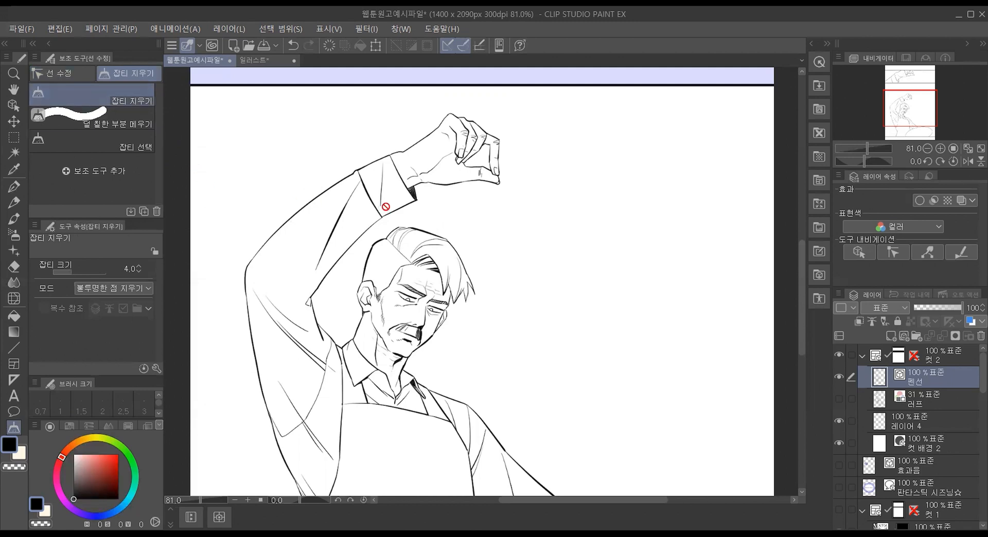
click(150, 124)
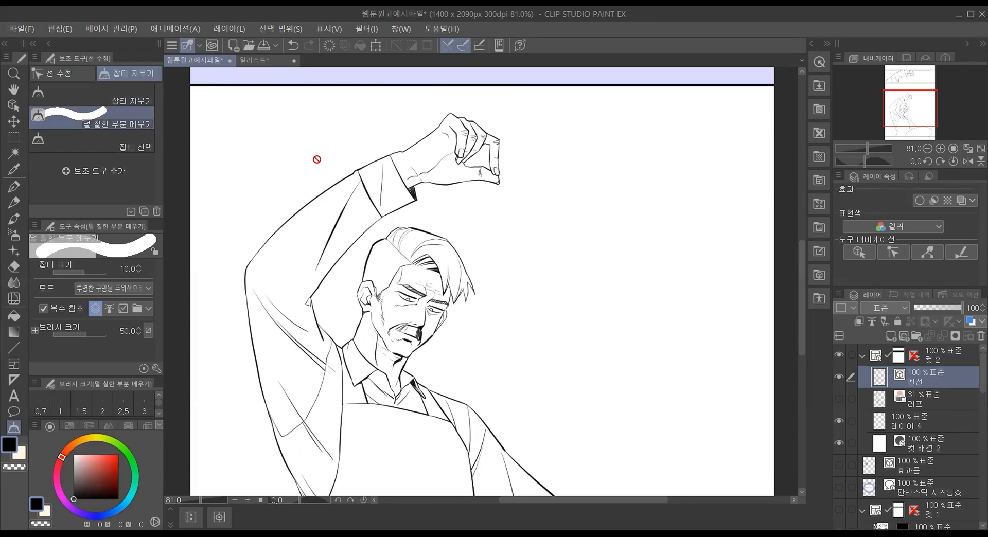
click(864, 404)
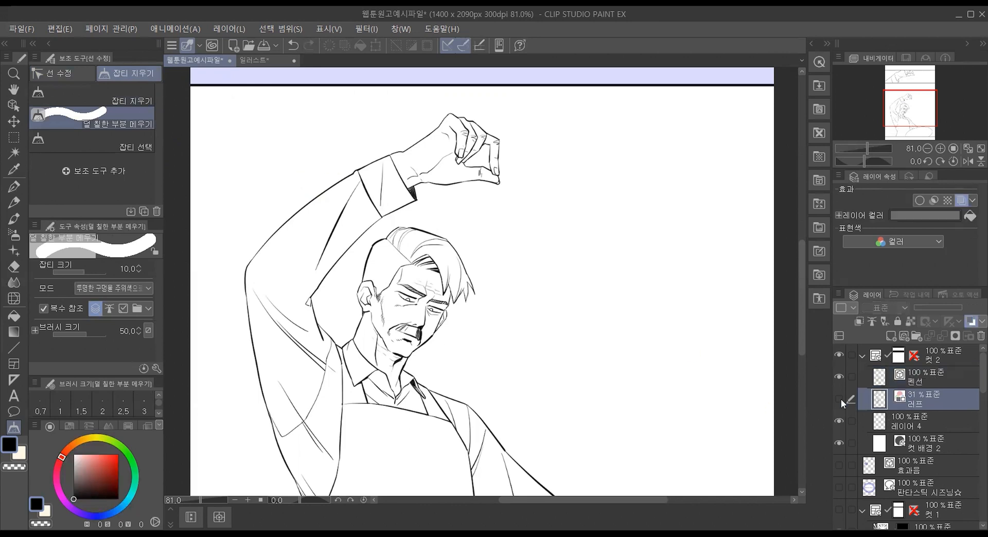
click(840, 400)
drag(384, 150, 389, 213)
click(410, 180)
drag(410, 139, 410, 165)
click(430, 198)
drag(328, 98, 319, 222)
drag(361, 129, 335, 224)
drag(350, 96, 318, 231)
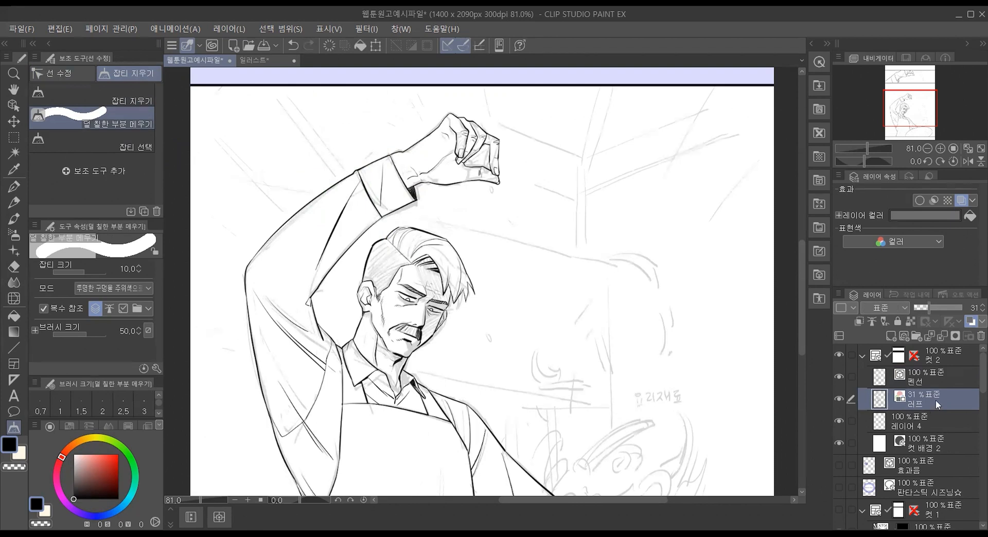
click(840, 399)
click(922, 375)
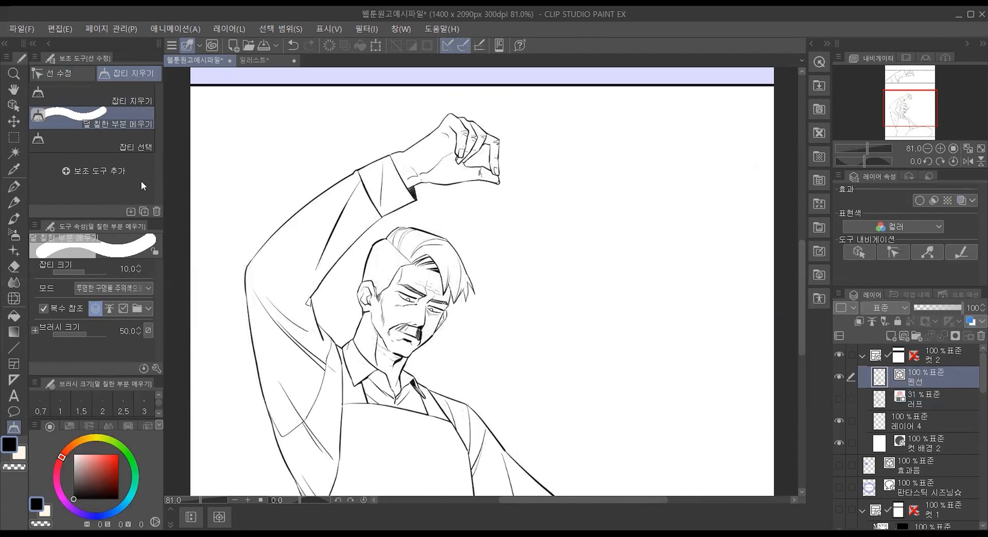
Step: Switch back to 벡터선폭 다시 그리기 and look over the inked man in the second panel
scroll(273, 155, up, 4)
scroll(274, 154, down, 3)
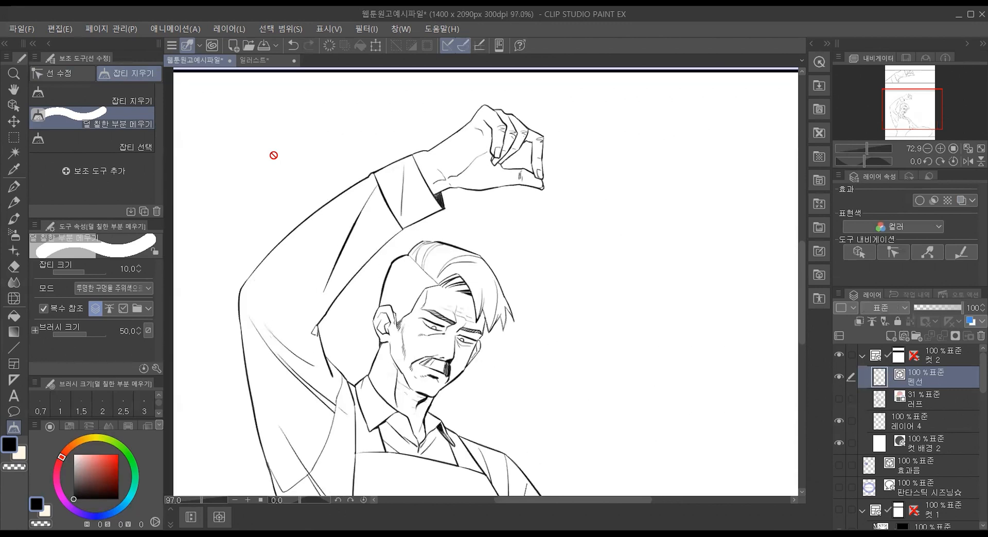
click(65, 70)
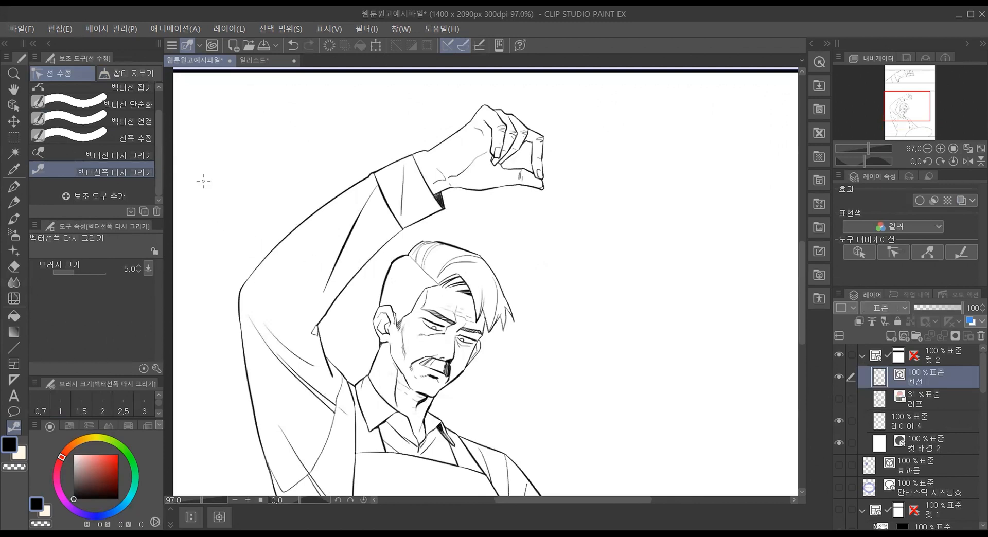
scroll(204, 181, up, 2)
scroll(265, 194, down, 3)
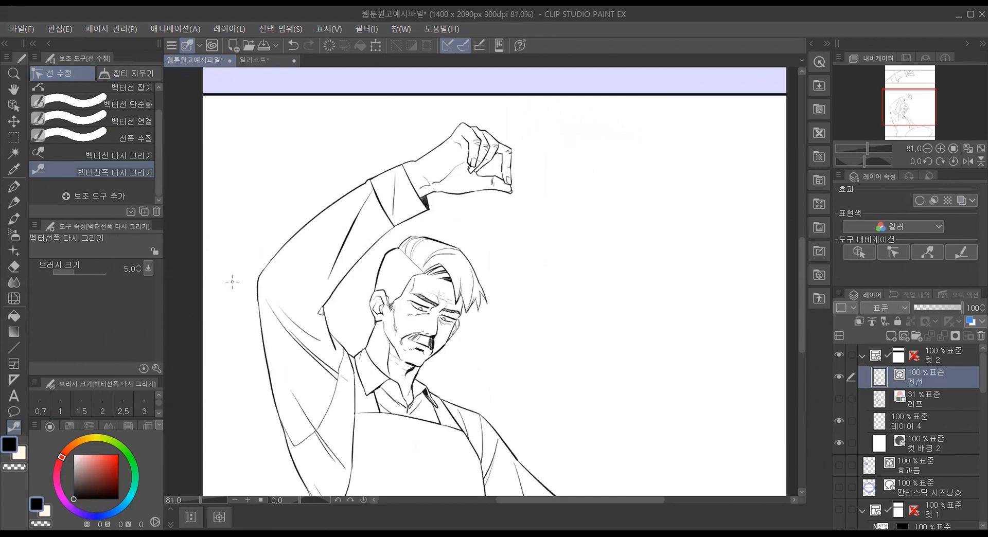
scroll(232, 281, down, 2)
drag(653, 496, 624, 501)
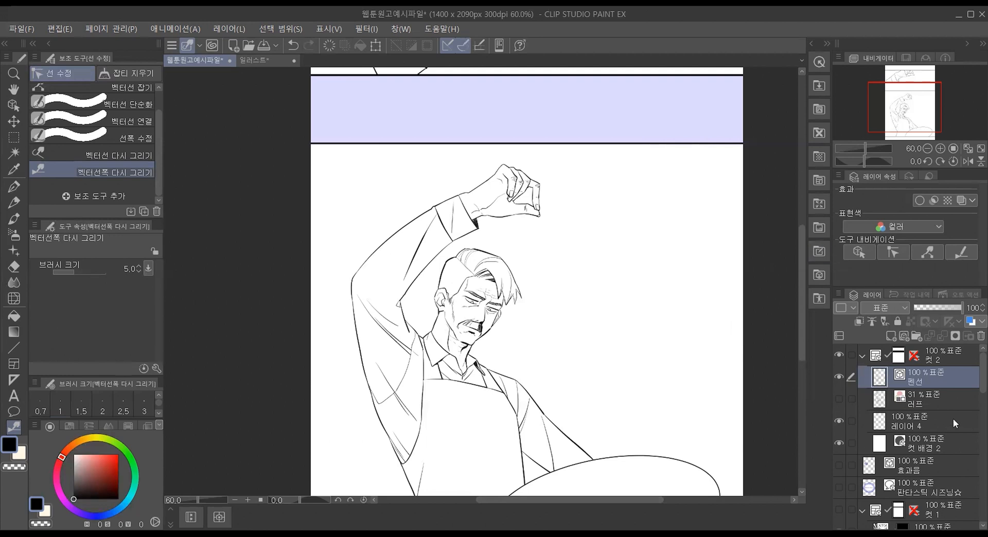
Step: Add a new raster layer between 펜선 and 러프, and choose the 다른 레이어 참조 fill tool
click(945, 406)
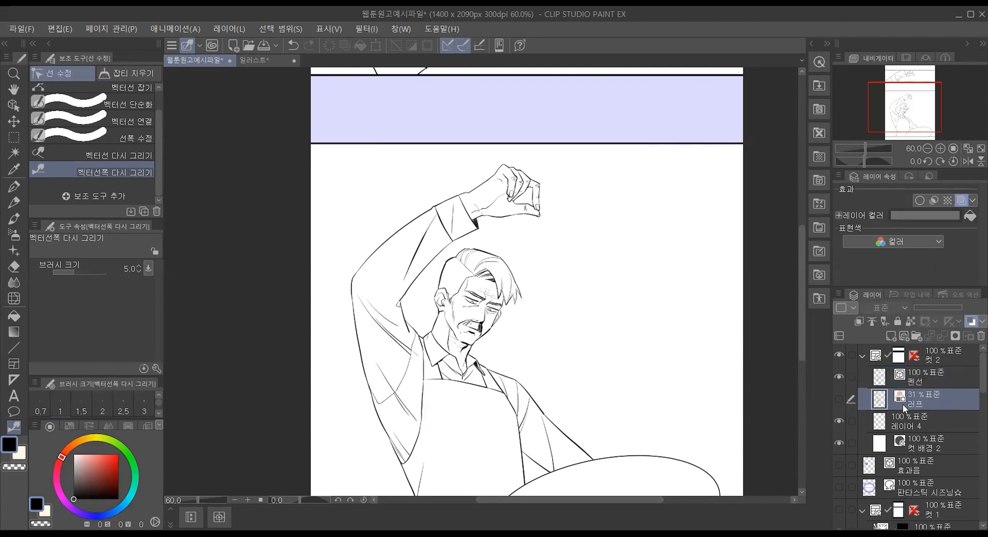
click(890, 337)
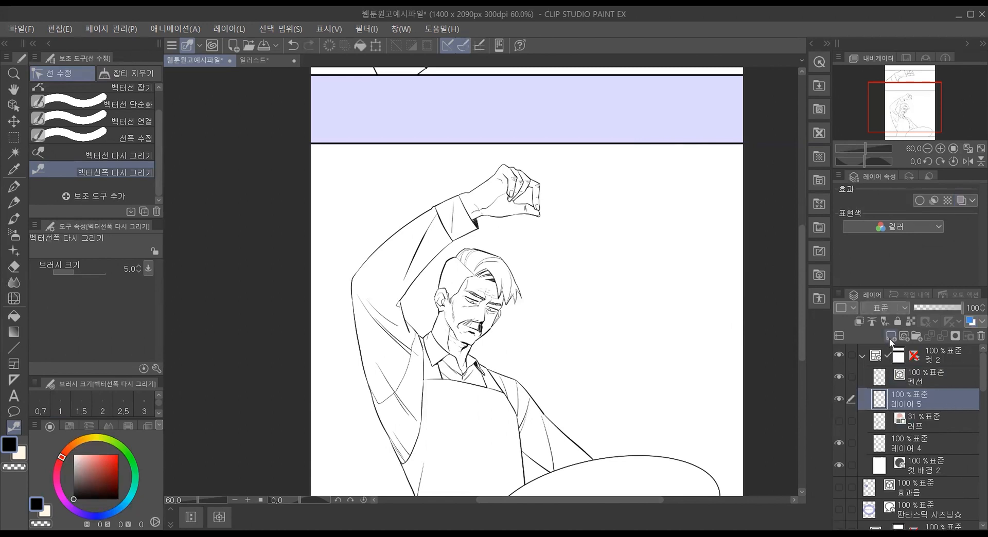
click(906, 378)
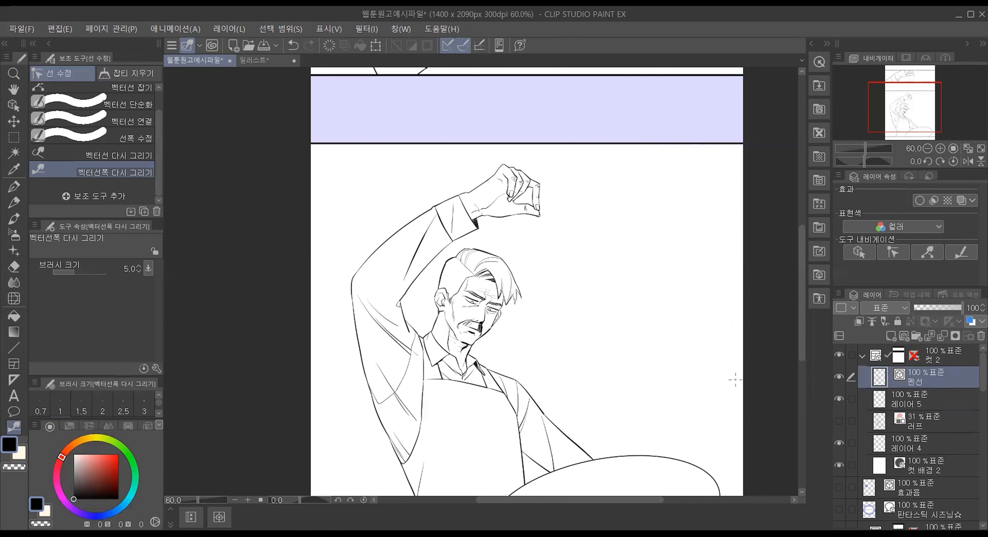
click(14, 315)
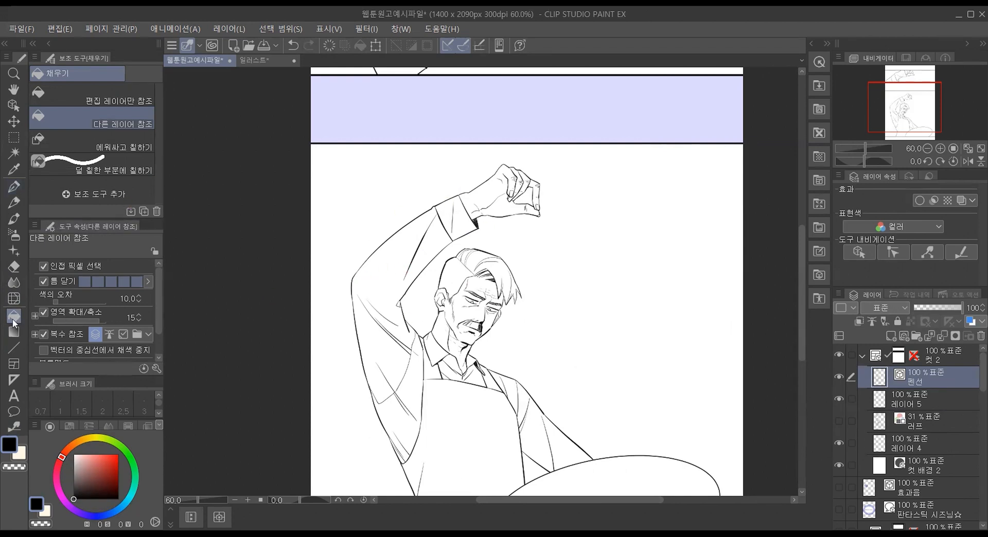
Step: Rename the new raster layer below 펜선 as 흑백채색
click(945, 400)
double_click(900, 402)
text(alxto)
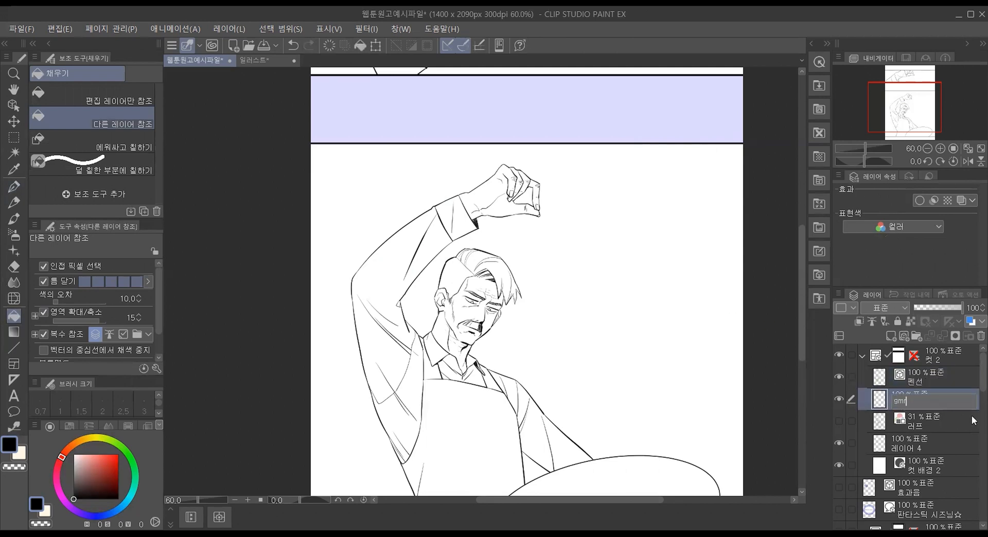
key(BackSpace)
key(BackSpace)
key(BackSpace)
key(BackSpace)
key(BackSpace)
text(alxto)
key(BackSpace)
key(BackSpace)
key(BackSpace)
key(BackSpace)
key(BackSpace)
text(흑백)
text(_)
key(BackSpace)
key(BackSpace)
key(Return)
double_click(904, 403)
text(채색)
key(Return)
Step: Fill areas of the man's raised sleeve with dark gray at brightness 46
drag(86, 483, 65, 479)
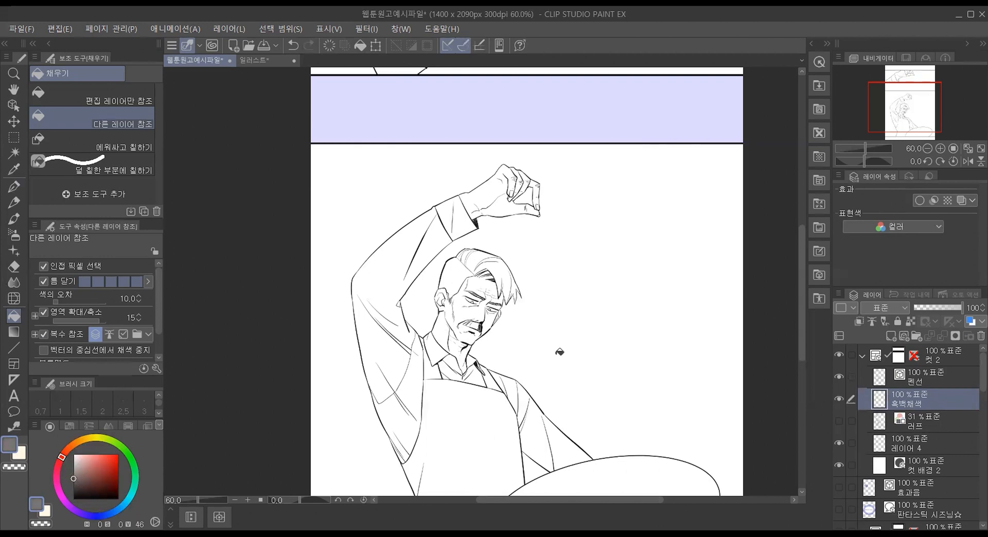
click(418, 382)
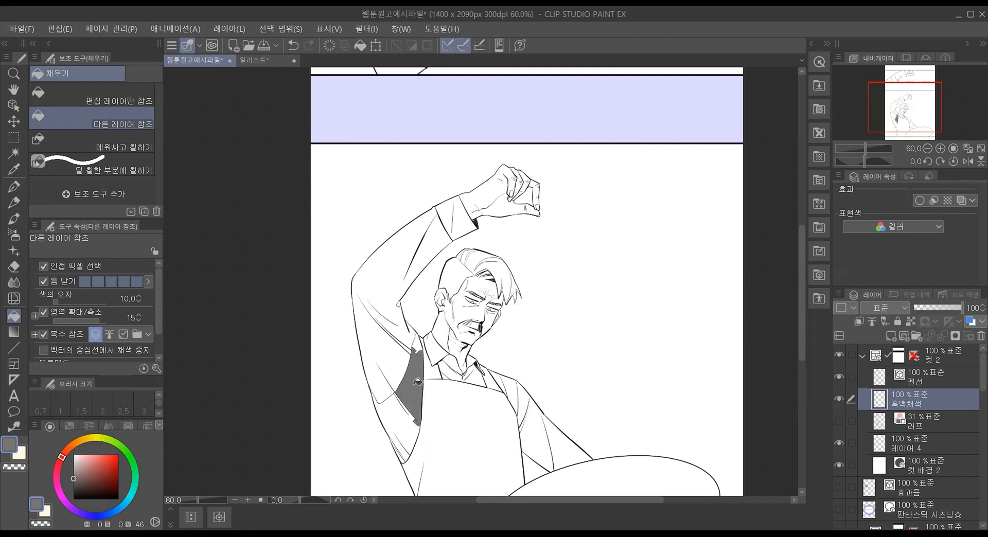
click(398, 356)
click(387, 299)
Step: Set the color to a lighter gray at brightness 72 and refill the raised sleeve's areas with it
drag(74, 474, 74, 467)
click(379, 350)
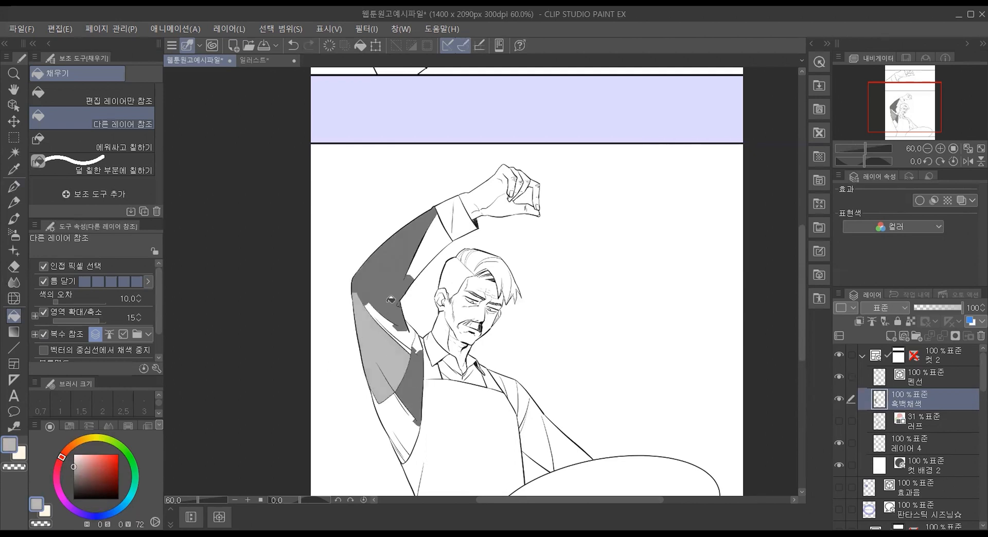
click(394, 288)
click(395, 418)
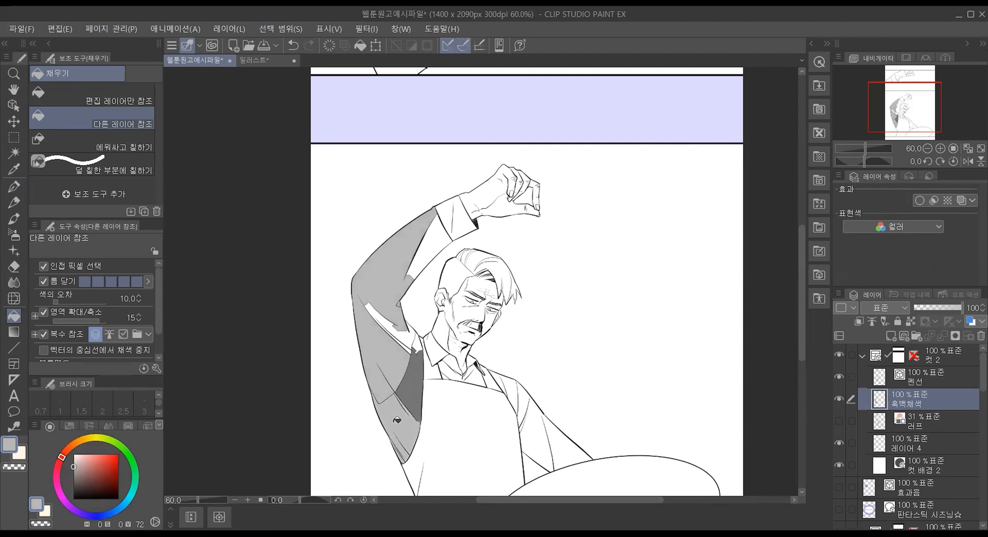
click(414, 393)
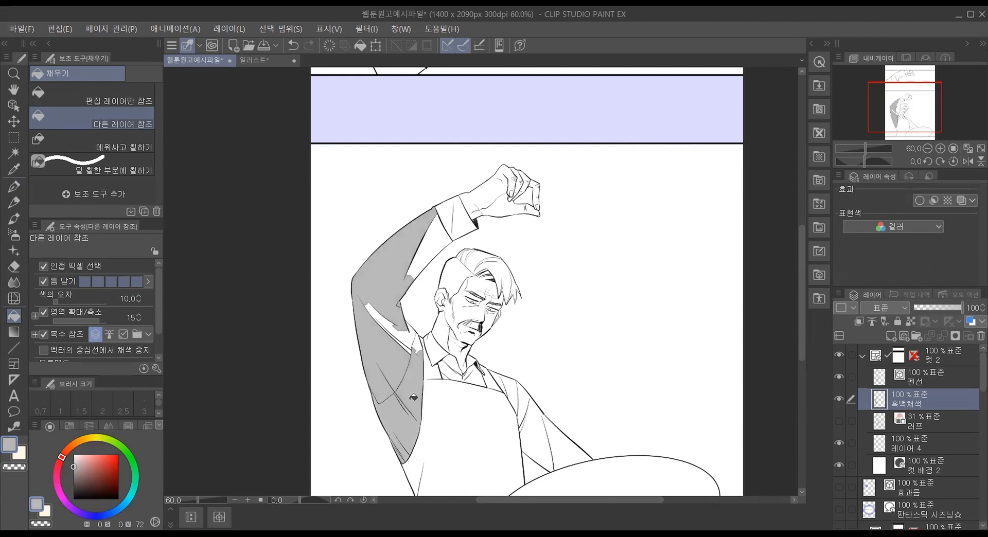
Step: Undo all the gray fills on the man's raised sleeve
key(ctrl+z)
key(ctrl+z)
key(ctrl+z)
key(ctrl+z)
key(ctrl+z)
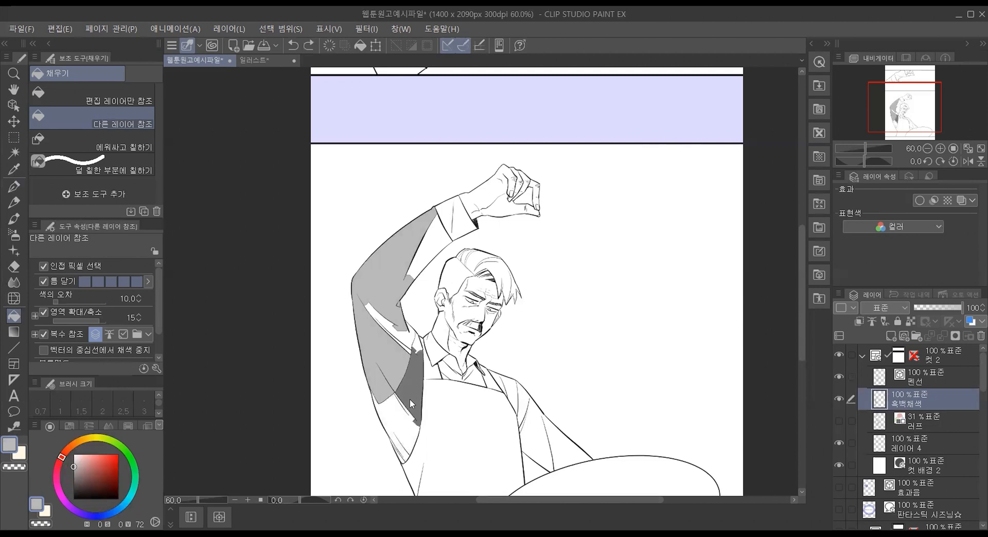
key(ctrl+z)
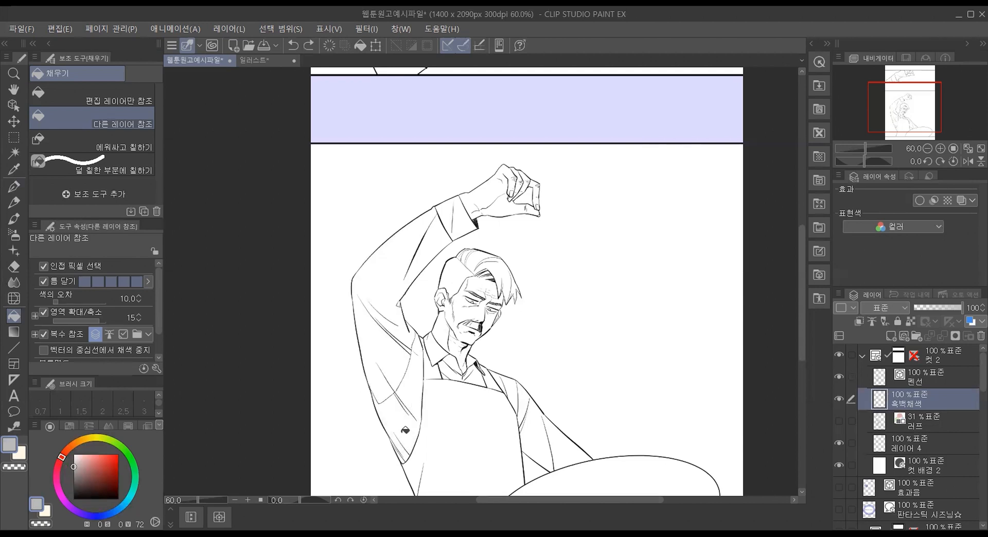
Step: Fill the man's raised sleeve area by area with the brightness 72 gray, including the small leftover gaps
click(405, 429)
click(408, 378)
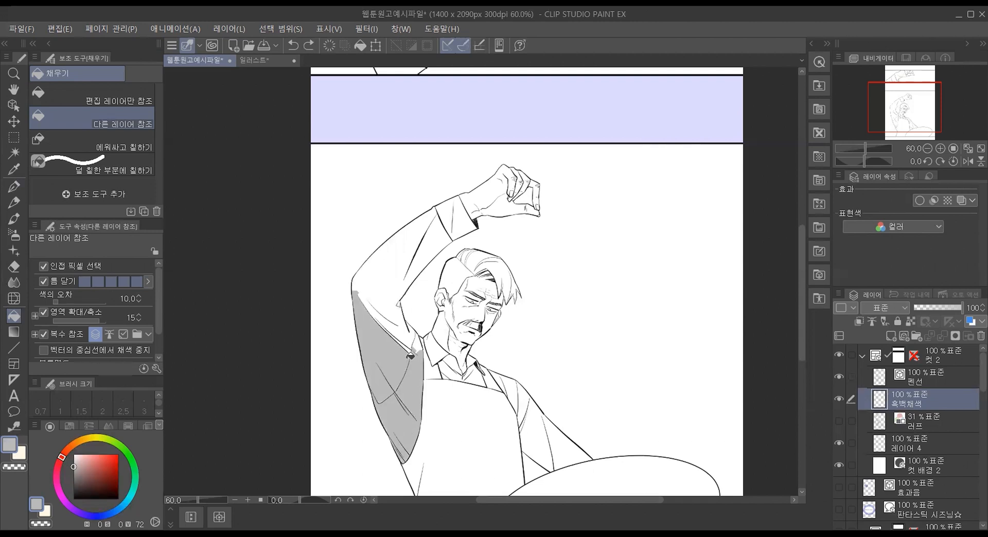
click(396, 317)
click(434, 232)
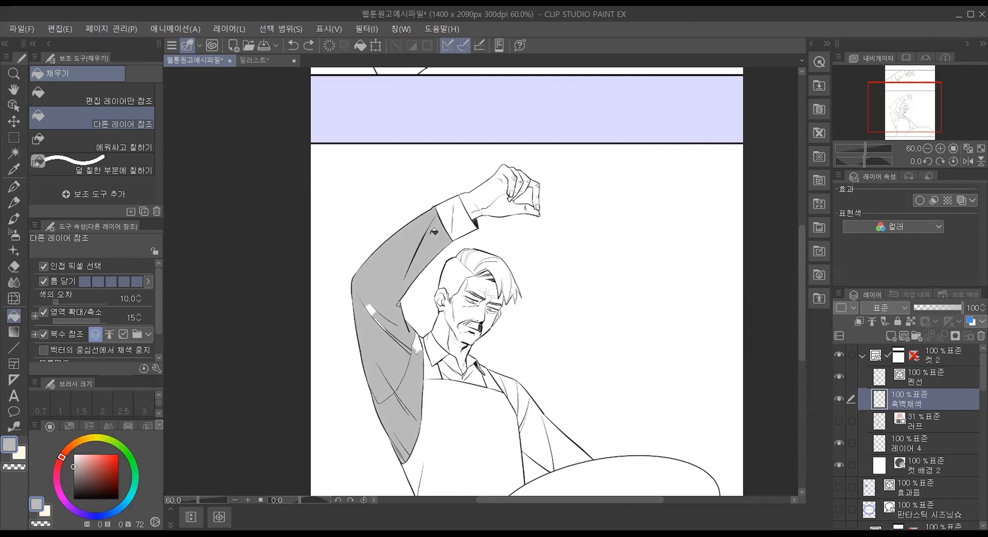
click(373, 316)
click(417, 350)
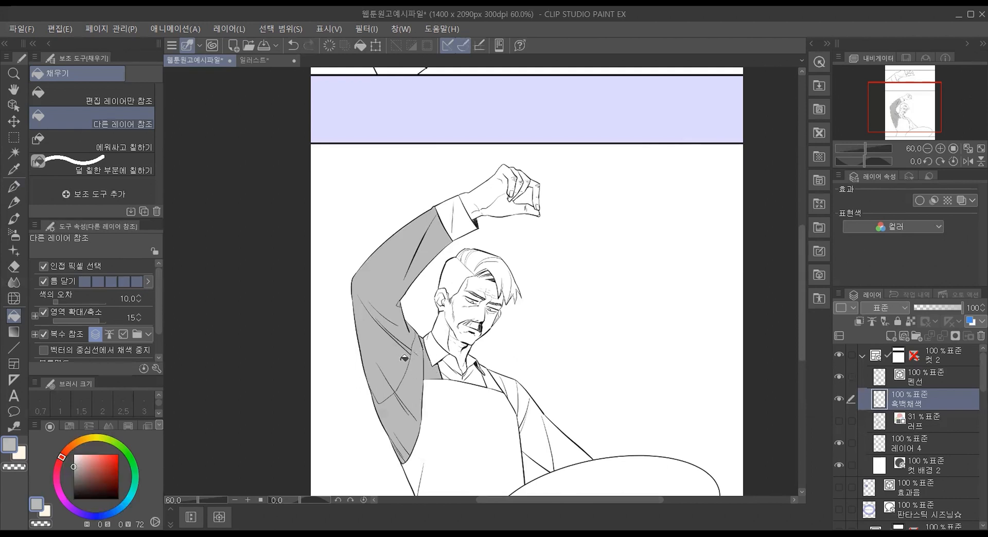
Step: Undo the area-by-area fills and refill the raised sleeve in one continuous sweep across its areas
key(ctrl+z)
key(ctrl+z)
key(ctrl+z)
key(ctrl+z)
key(ctrl+z)
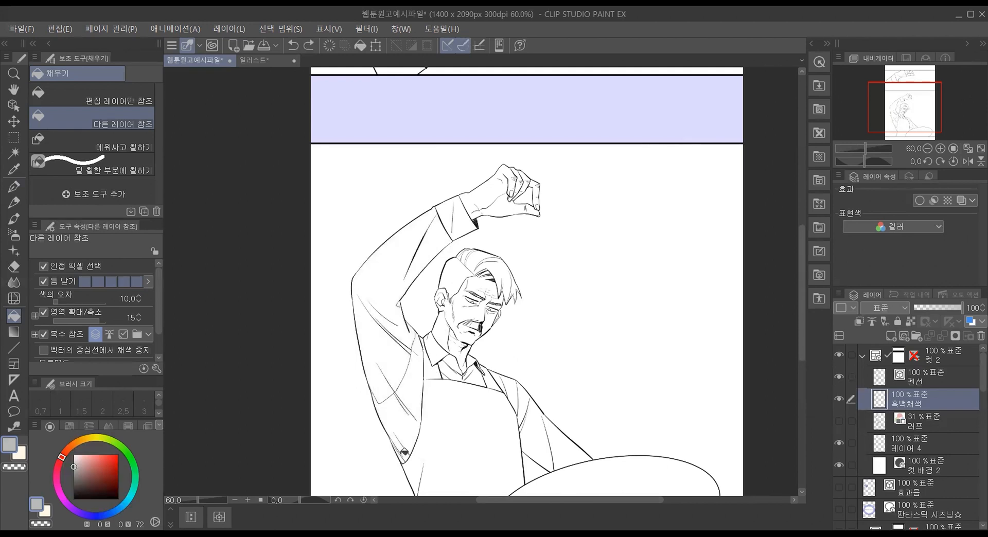
mouse_move(404, 454)
mouse_down()
mouse_move(412, 347)
mouse_move(391, 299)
mouse_move(392, 314)
mouse_move(375, 310)
mouse_move(425, 239)
mouse_up()
Step: Fill the shirt collar, the shirt front above the apron and the lowered sleeve with the same gray
drag(405, 334, 454, 366)
click(447, 372)
click(461, 370)
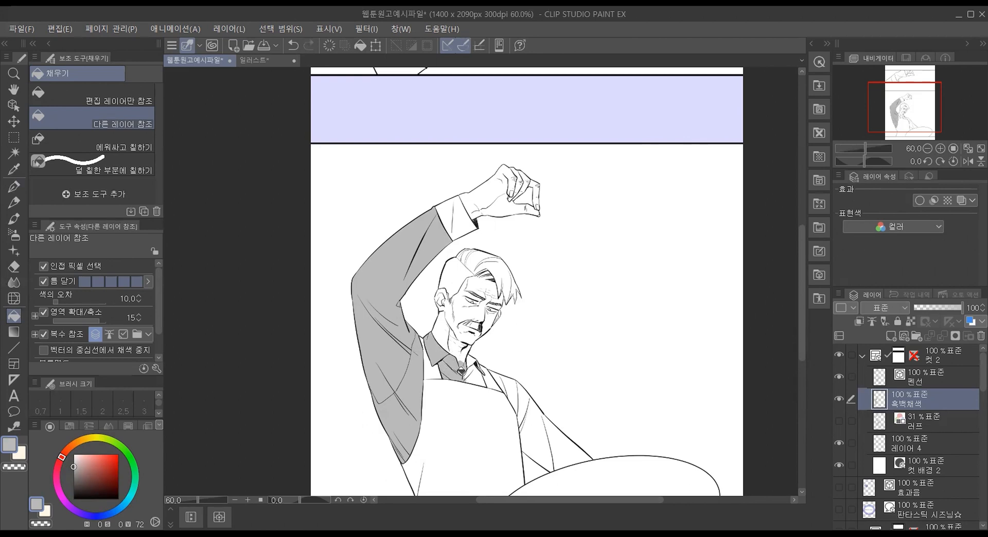
click(476, 379)
mouse_move(504, 378)
mouse_down()
mouse_move(531, 422)
mouse_move(567, 445)
mouse_up()
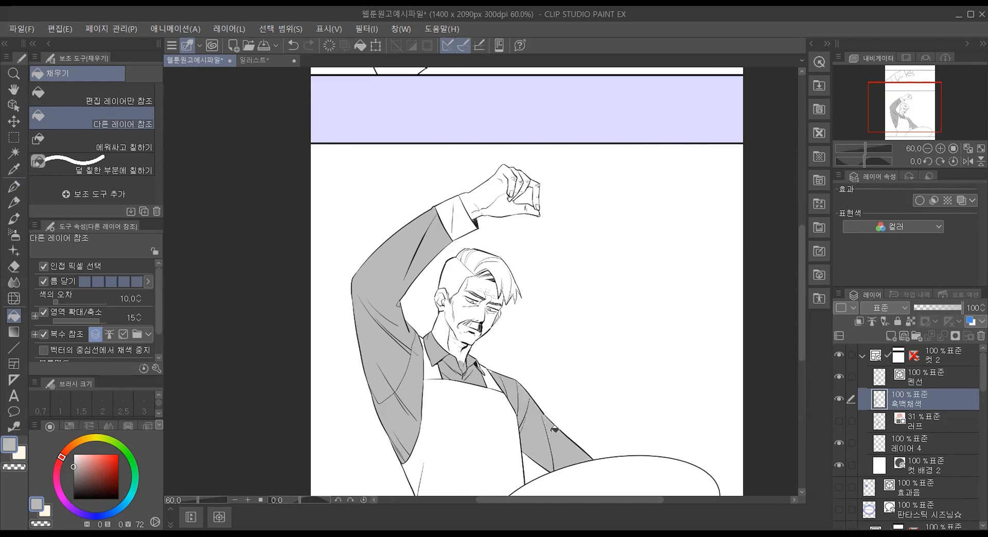
Step: Clear the gray spilled onto the neck using the transparent color, and sample the sleeve's gray again for filling
scroll(484, 375, up, 6)
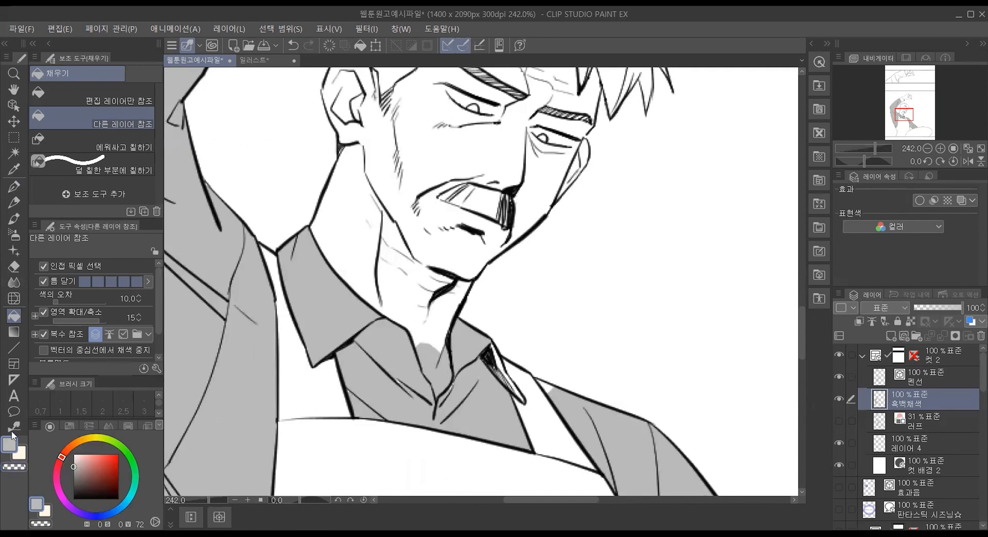
click(19, 467)
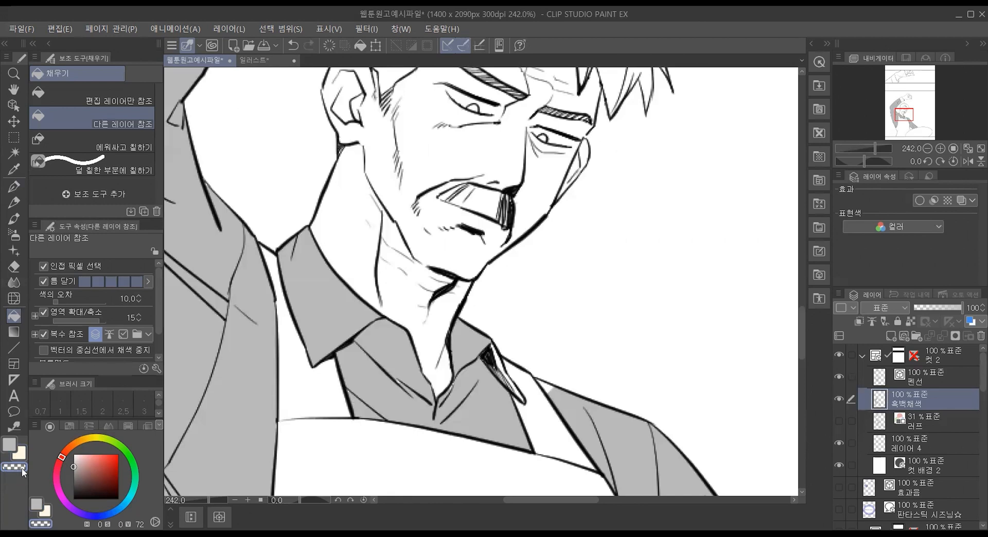
click(14, 169)
click(189, 250)
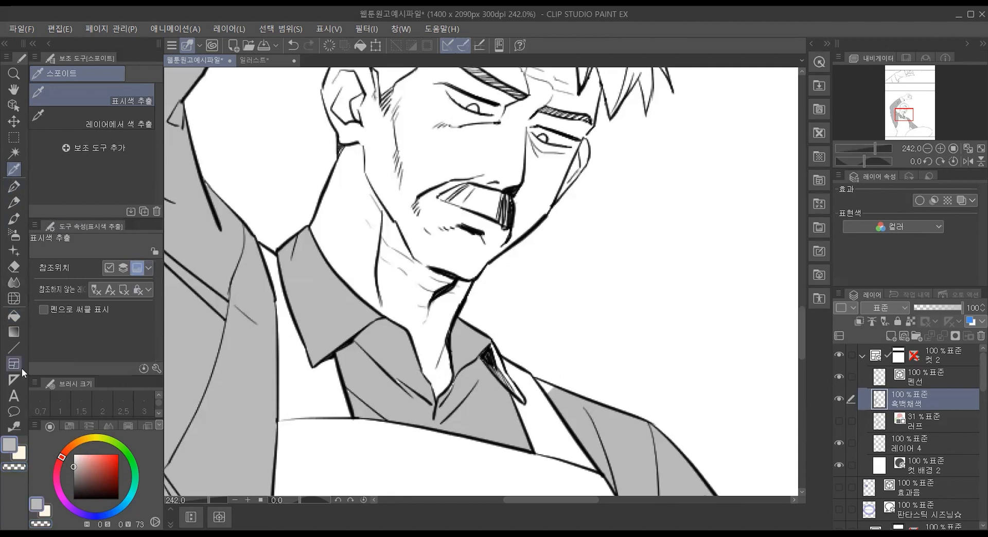
click(18, 317)
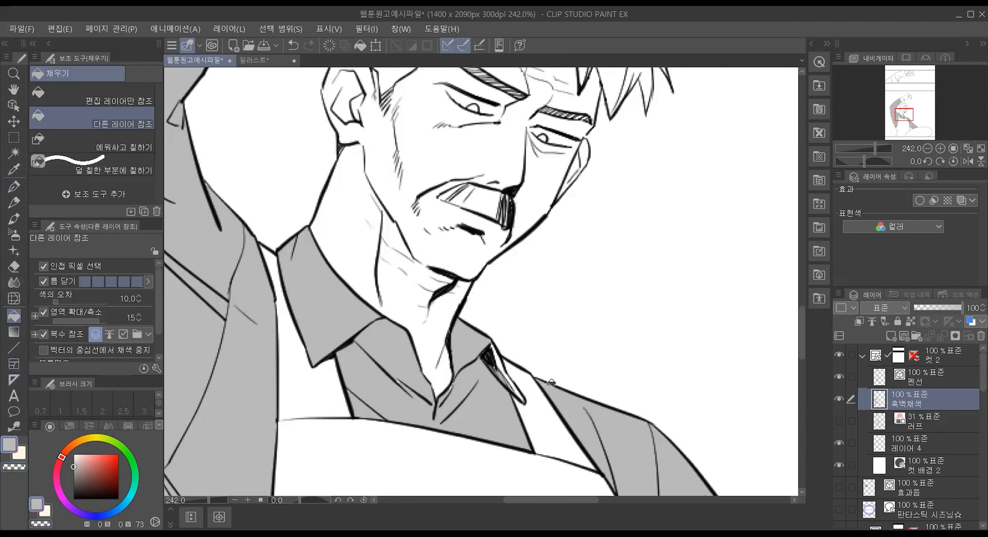
Step: Try a fill on the neck area with the 편집 레이어만 참조 fill tool, and undo it
scroll(399, 384, up, 5)
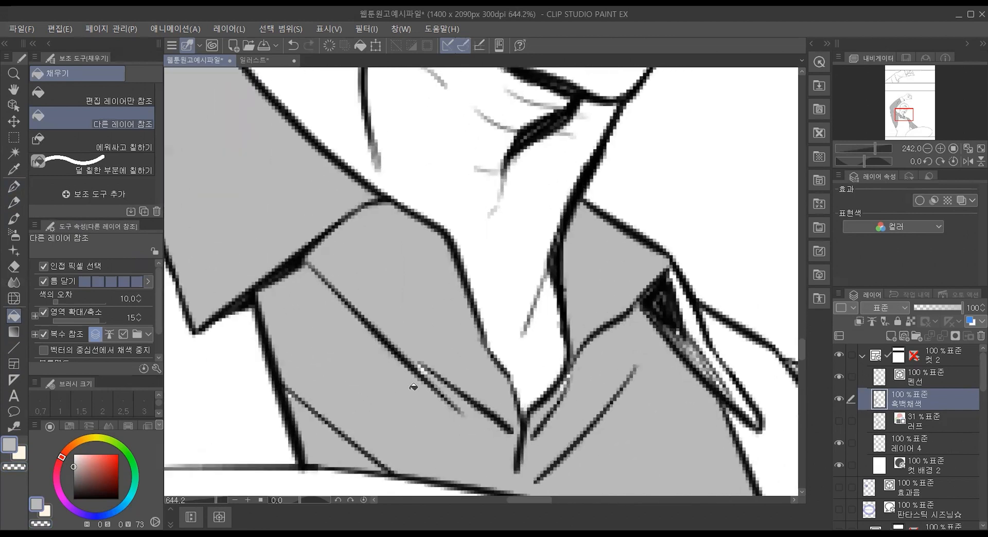
scroll(430, 371, down, 4)
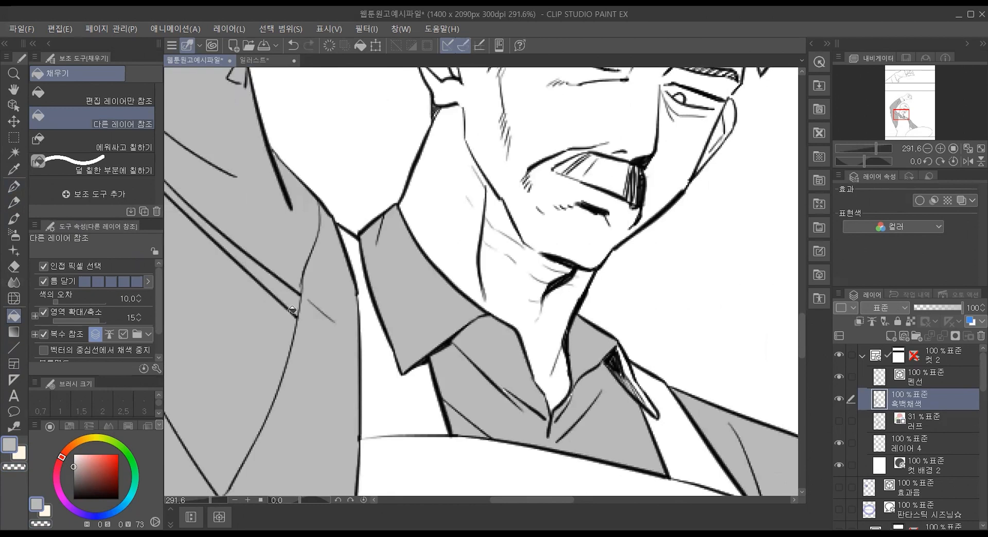
click(128, 100)
click(463, 201)
scroll(406, 258, down, 8)
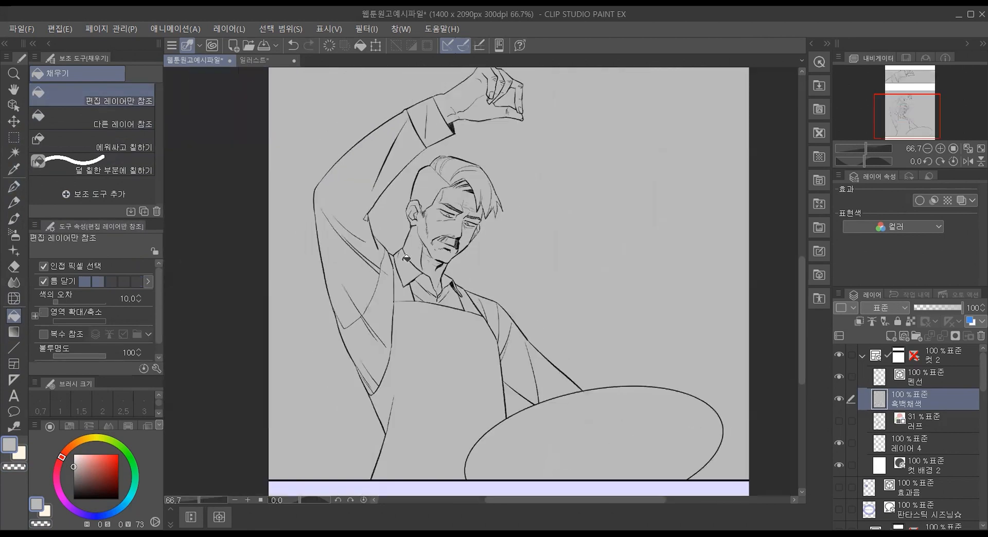
scroll(407, 258, down, 1)
scroll(445, 281, up, 1)
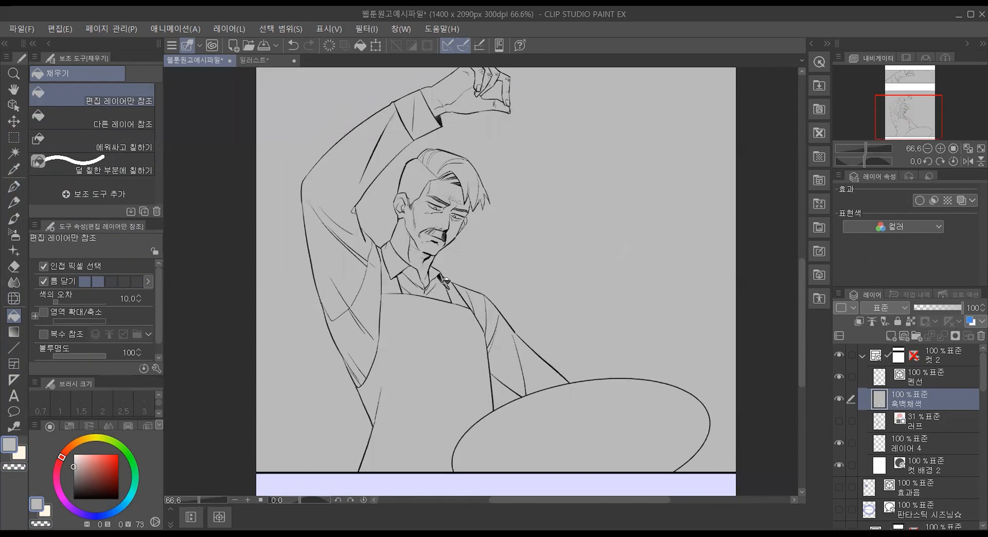
key(ctrl+z)
Step: Return to the 다른 레이어 참조 fill tool and fill the raised sleeve's cuff and the narrow collar tip
click(124, 119)
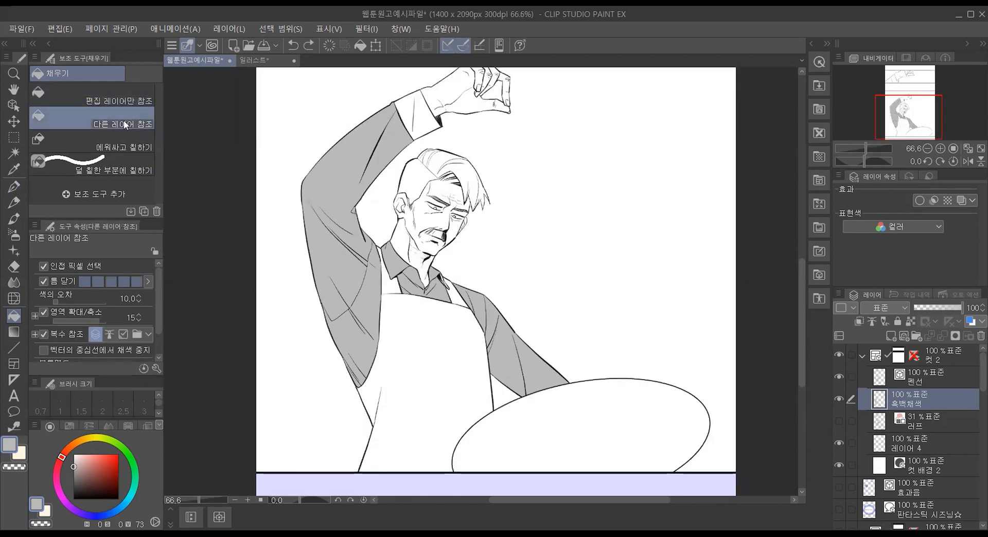
click(413, 112)
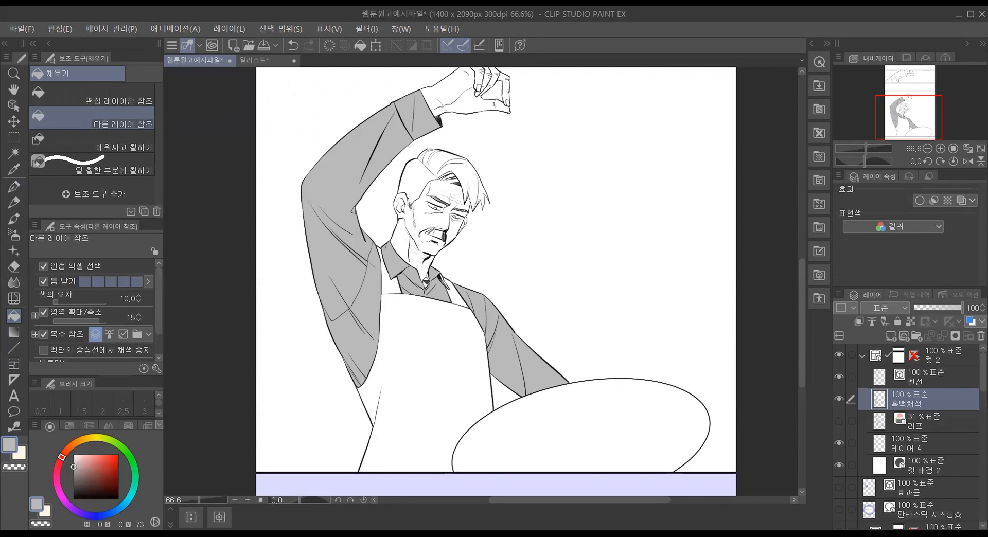
scroll(474, 298, up, 8)
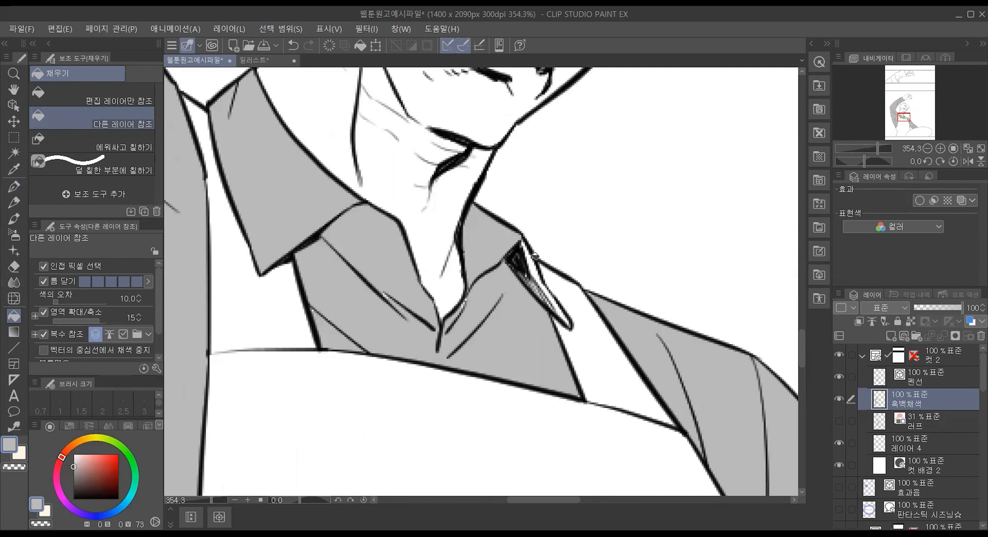
click(543, 288)
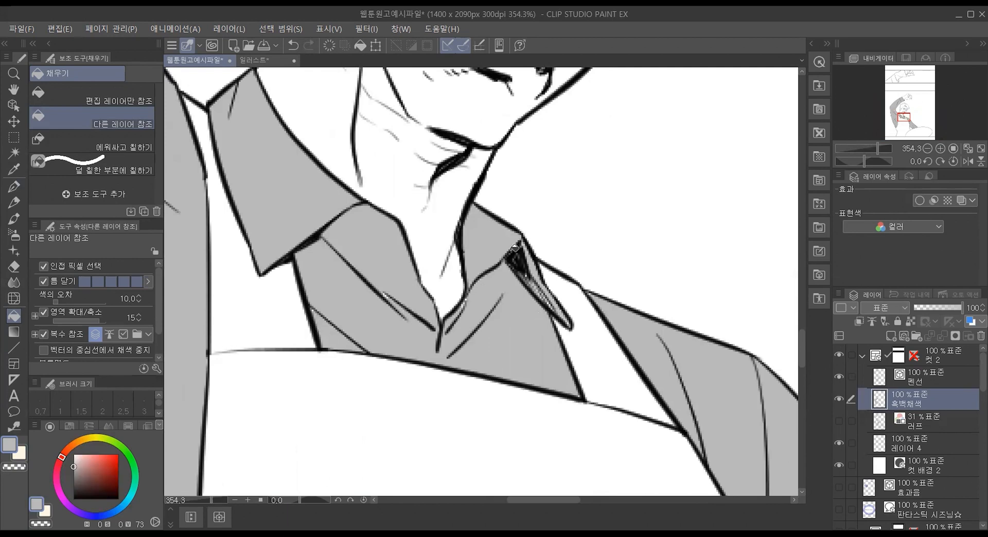
Step: Enclose small unfilled gaps around the collar with 에워싸고 칠하기, and return to the 다른 레이어 참조 fill tool
click(126, 148)
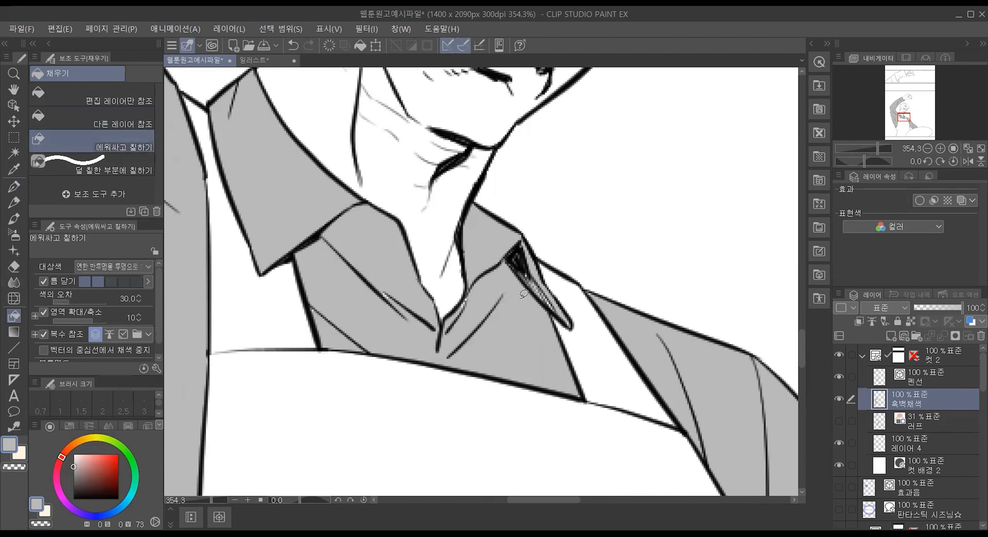
mouse_move(550, 312)
mouse_down()
mouse_move(510, 240)
mouse_move(553, 301)
mouse_move(490, 220)
mouse_move(538, 296)
mouse_move(522, 264)
mouse_move(546, 279)
mouse_move(561, 318)
mouse_move(515, 273)
mouse_move(512, 243)
mouse_move(555, 305)
mouse_move(525, 309)
mouse_up()
mouse_move(417, 320)
mouse_down()
mouse_move(364, 267)
mouse_move(387, 278)
mouse_move(417, 323)
mouse_move(461, 314)
mouse_move(478, 282)
mouse_move(476, 324)
mouse_move(427, 303)
mouse_move(435, 298)
mouse_move(442, 328)
mouse_up()
mouse_move(615, 308)
mouse_down()
mouse_move(588, 290)
mouse_move(621, 318)
mouse_up()
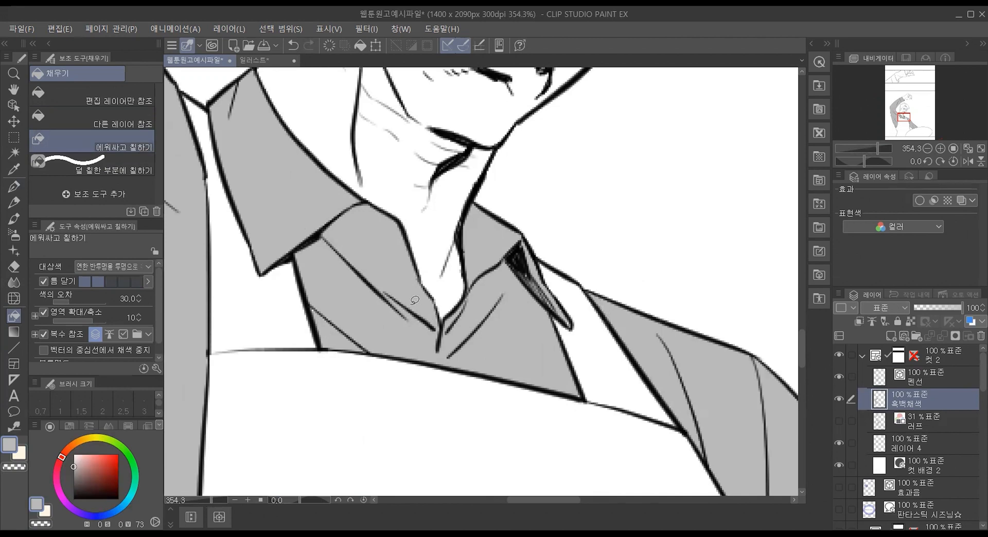
click(83, 125)
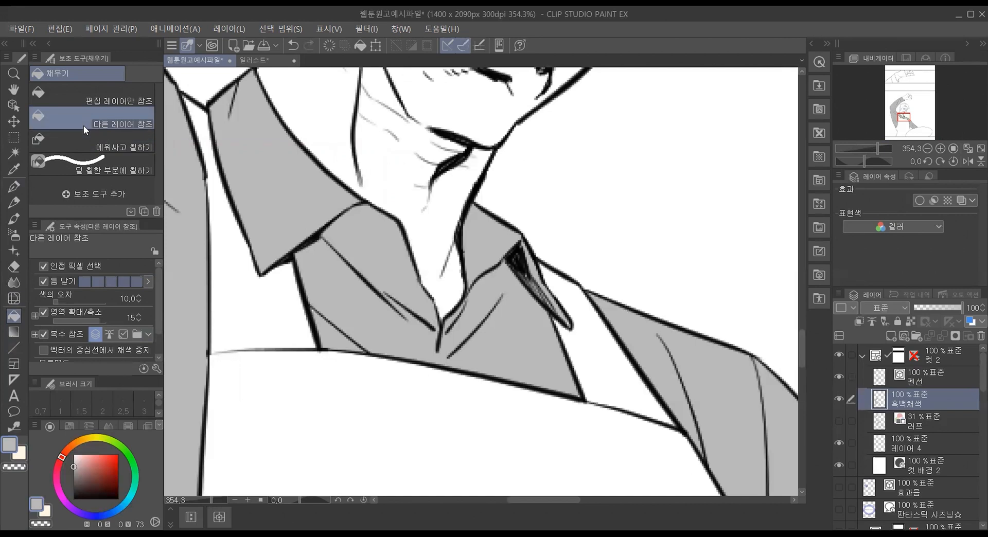
Step: Undo all the gray fills on the clothing and the renaming of the 흑백채색 layer
scroll(332, 269, down, 10)
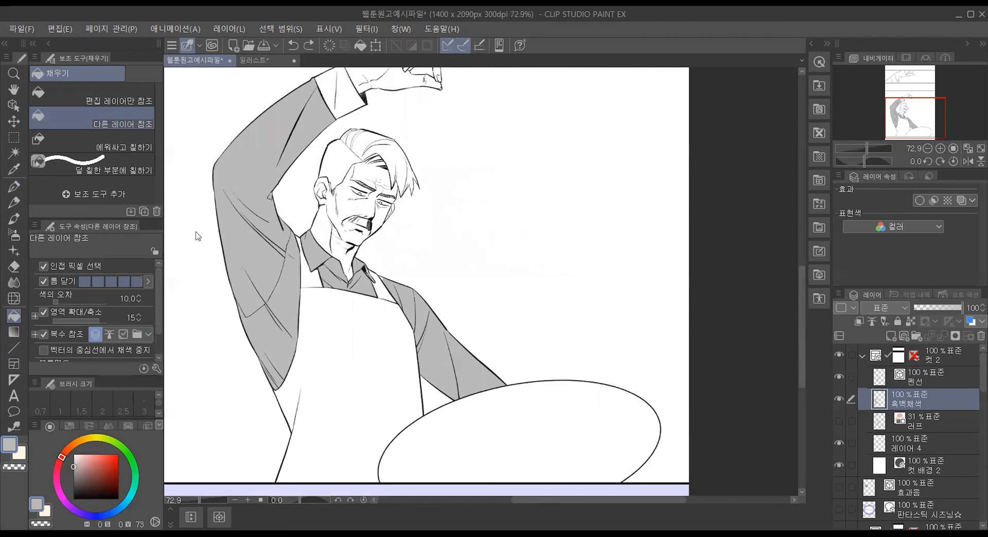
key(ctrl+z)
key(ctrl+z)
key(ctrl+z)
key(ctrl+z)
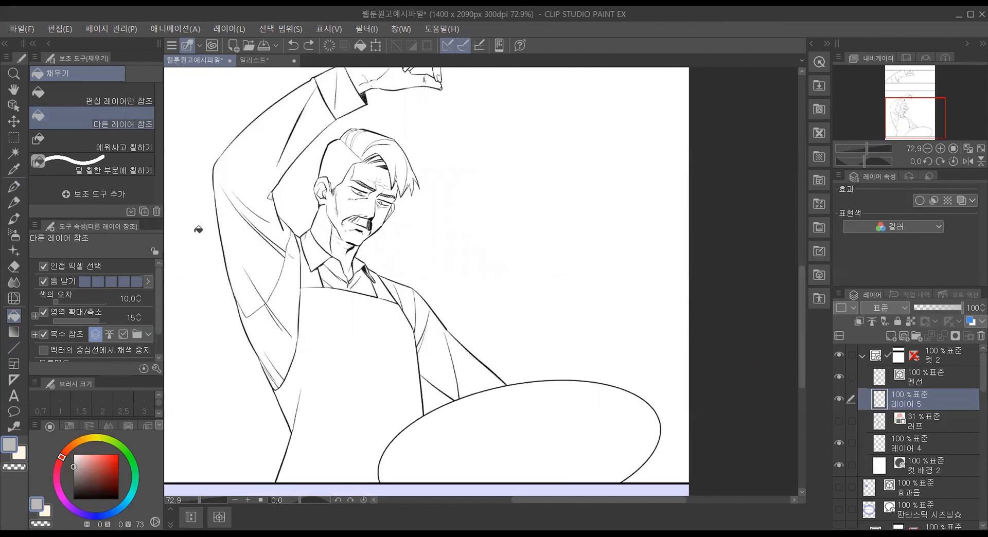
Step: On the 펜선 layer, erase a short piece of the armpit line with the 벡터용 eraser at size 6
scroll(219, 233, up, 1)
scroll(219, 232, up, 2)
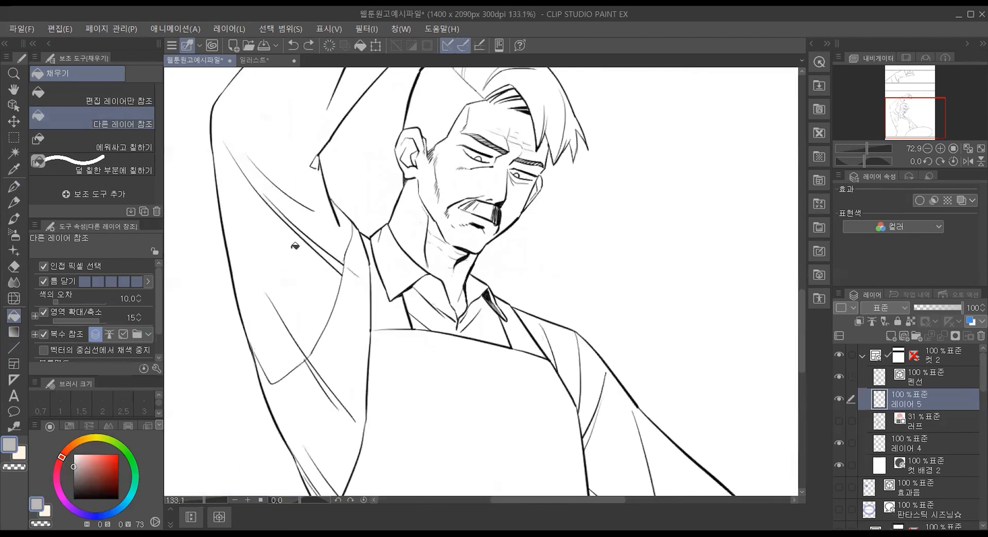
click(935, 374)
scroll(341, 187, up, 3)
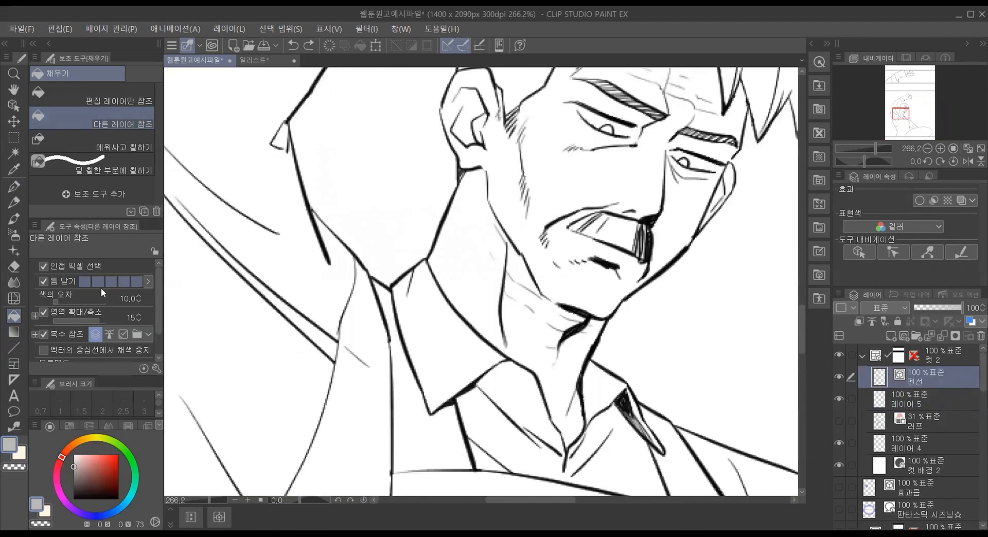
click(13, 267)
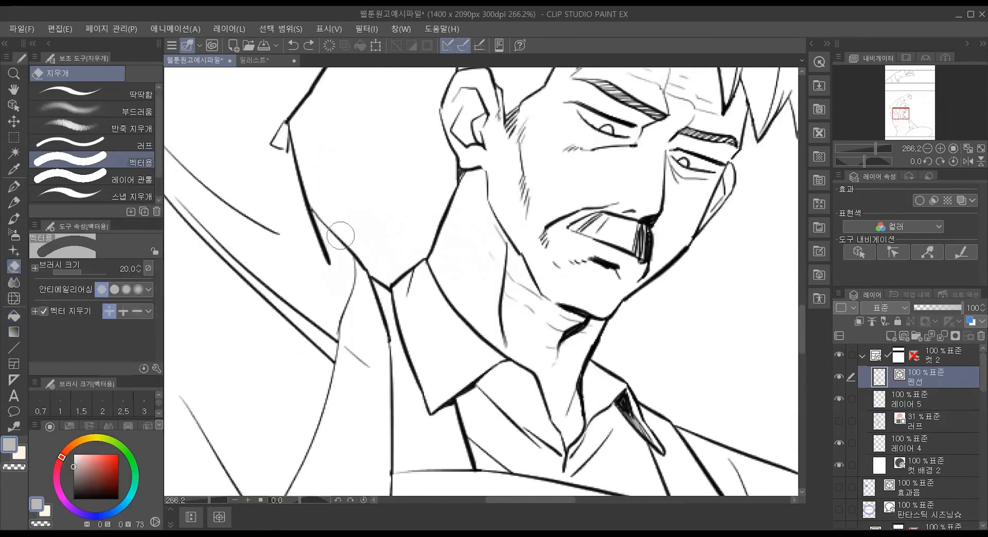
key(bracketleft)
key(bracketleft)
key(bracketleft)
key(bracketleft)
key(bracketleft)
key(bracketleft)
key(bracketleft)
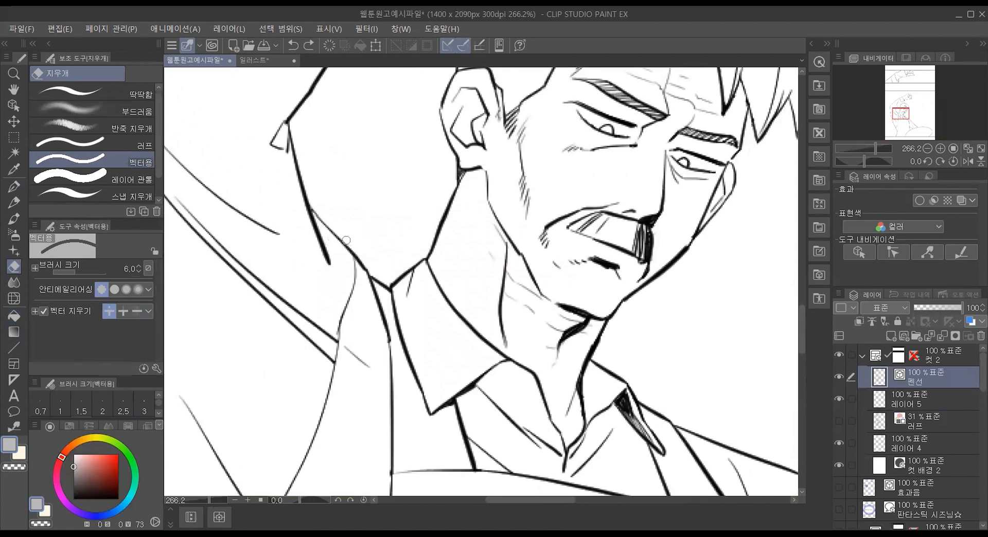
drag(317, 213, 319, 215)
Step: Rename the raster layer below 펜선 as 흑백채색
click(929, 403)
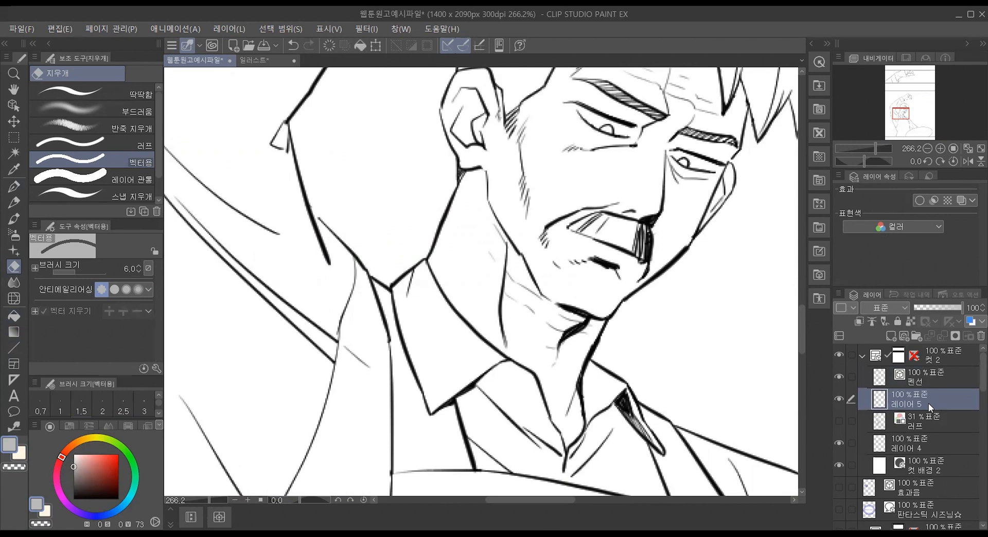
double_click(898, 405)
text(gmrqorcotor)
key(Return)
Step: Fill the raised sleeve's areas with the 다른 레이어 참조 fill tool while gap closing is on
click(16, 318)
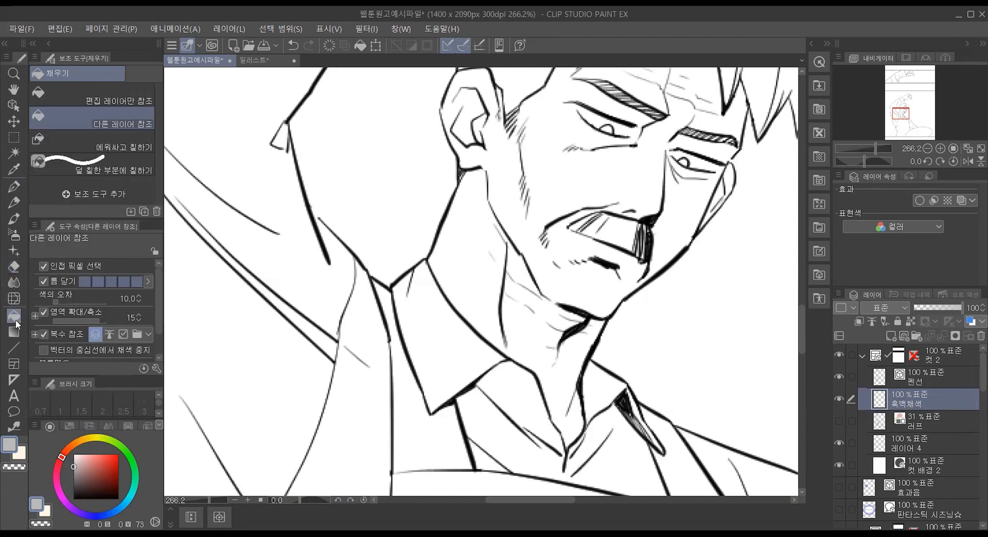
click(296, 248)
click(265, 162)
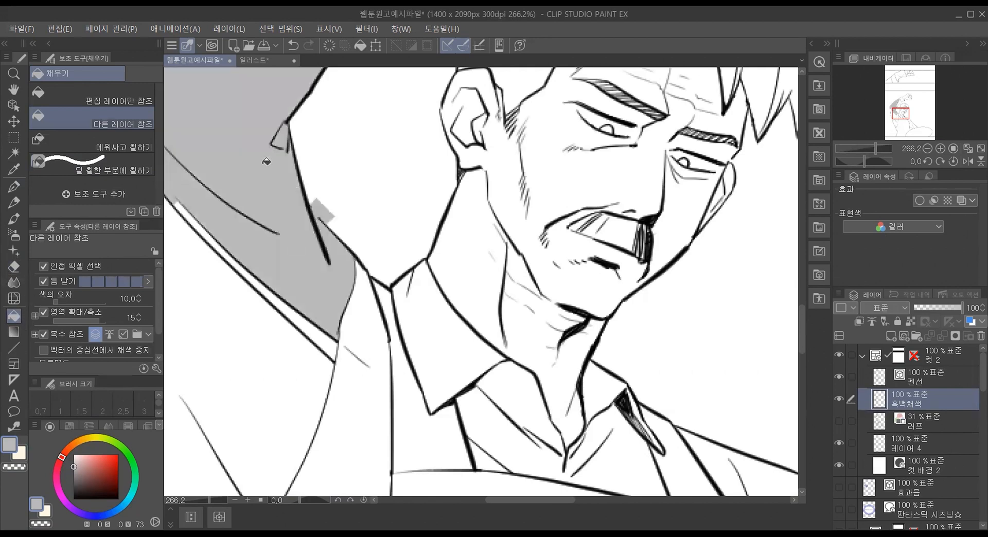
click(278, 305)
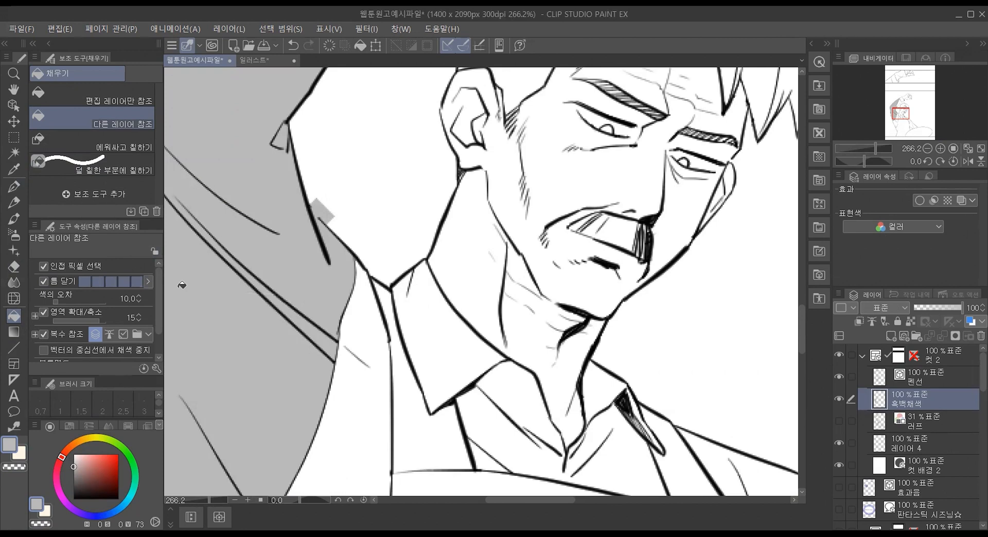
Step: Turn off 틈 닫기, undo the sleeve fills, and fill the raised sleeve area next to the open armpit line
click(53, 283)
key(ctrl+z)
key(ctrl+z)
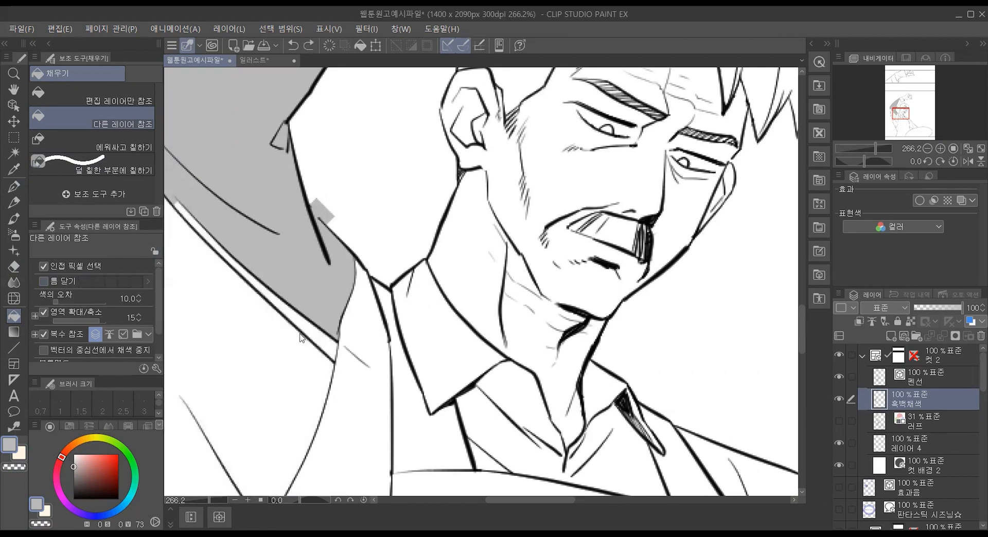
key(ctrl+z)
click(300, 289)
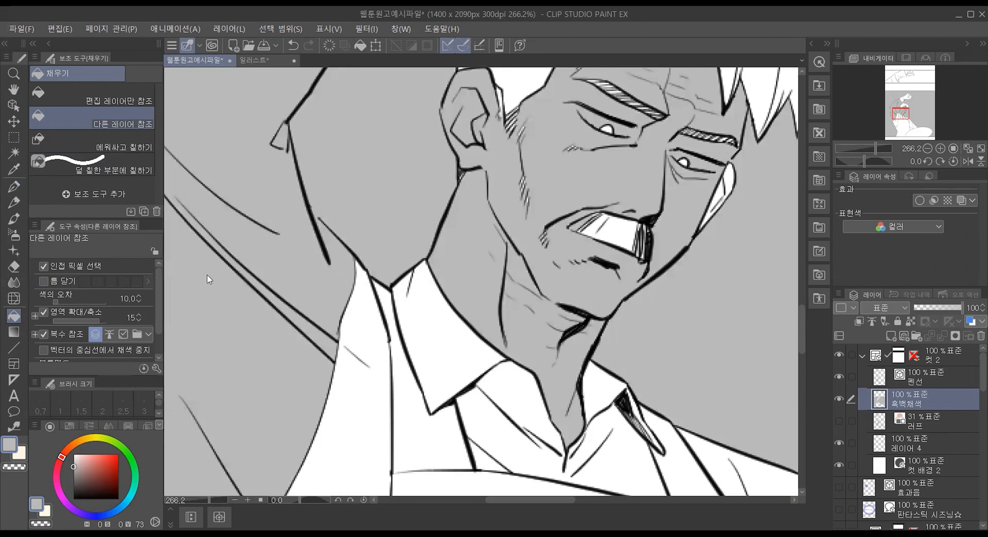
Step: Undo the overflowing gray fill, turn on 틈 닫기 at its third level, and refill the raised sleeve
key(ctrl+z)
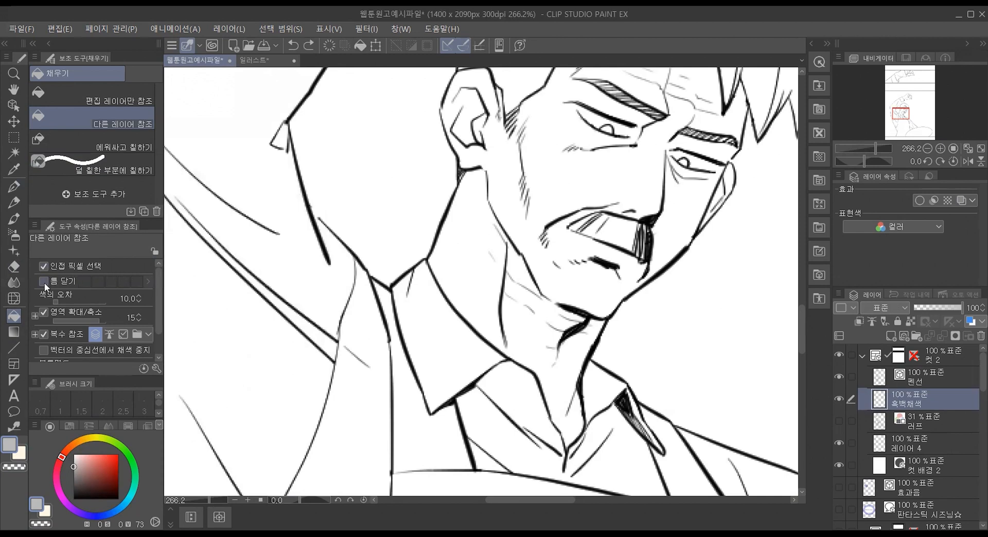
click(44, 282)
click(108, 283)
click(277, 260)
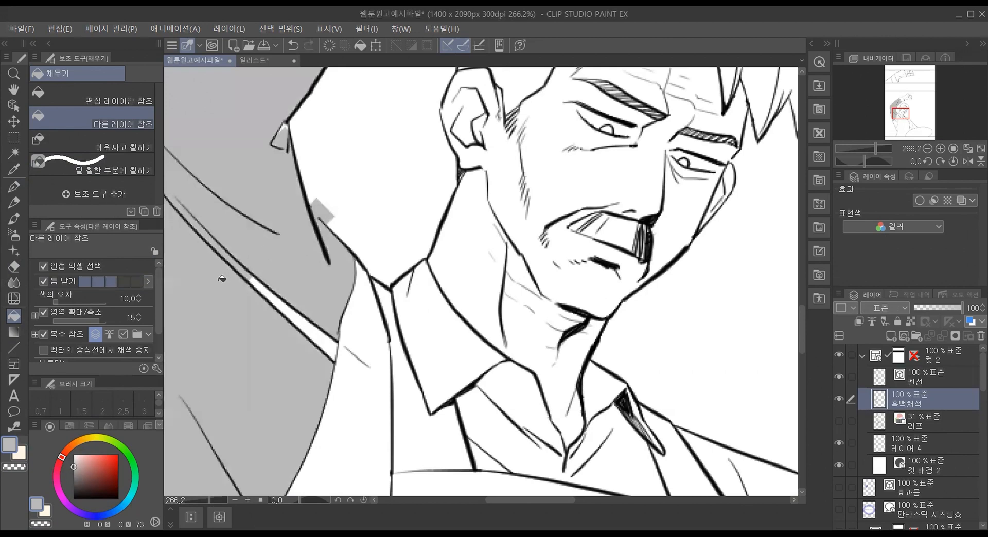
Step: Undo the sleeve fill and fill the lower sleeve and armpit area with 틈 닫기 at its highest level
key(ctrl+z)
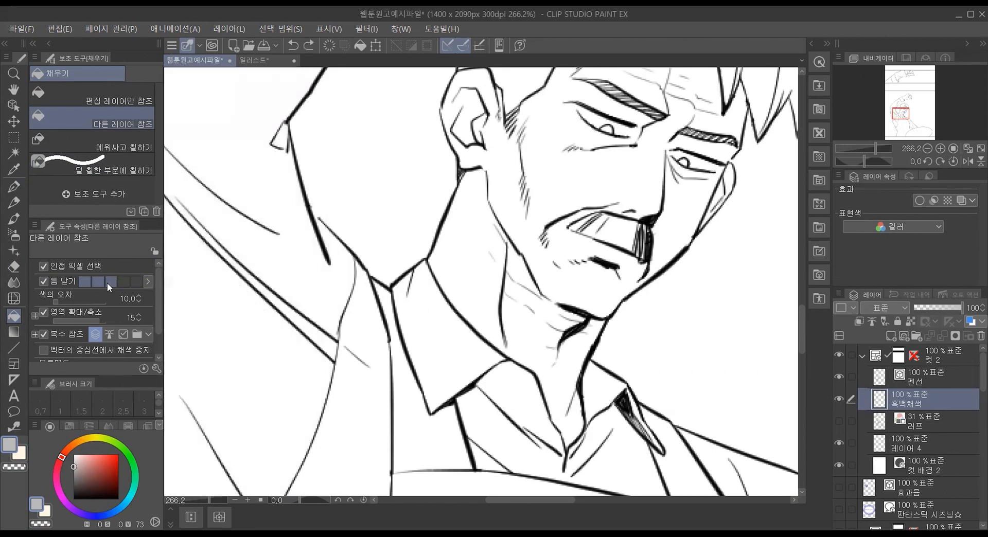
click(232, 253)
key(ctrl+z)
scroll(258, 393, down, 5)
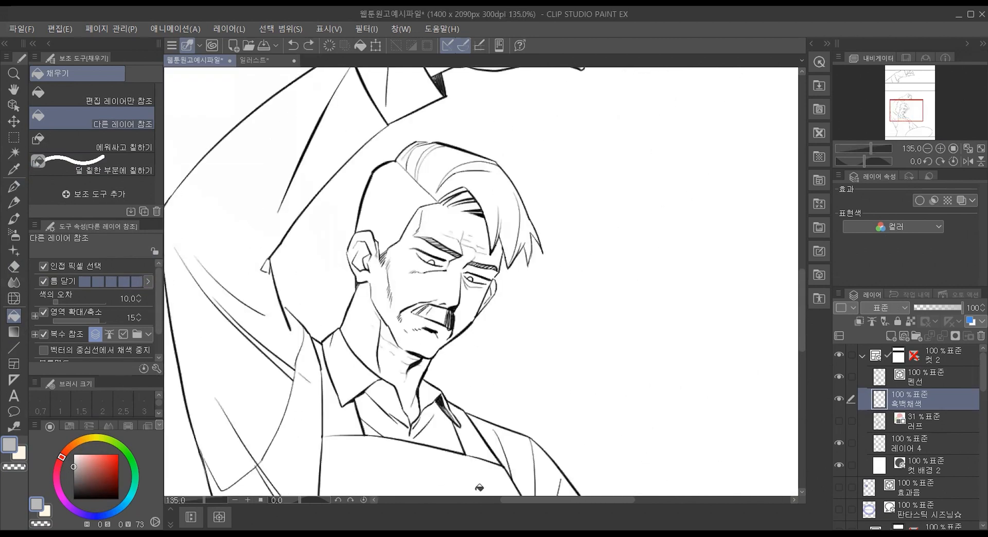
drag(548, 500, 522, 501)
click(417, 447)
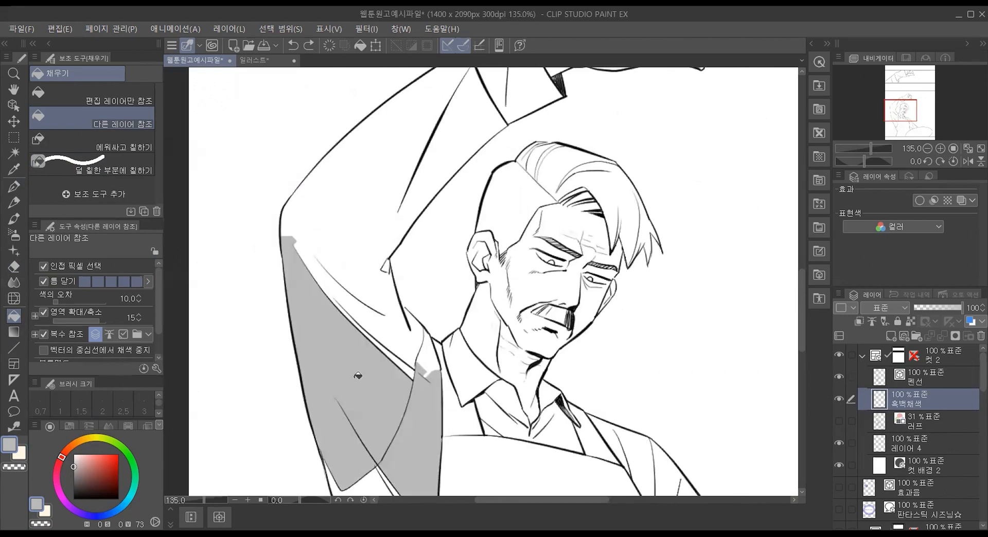
click(385, 327)
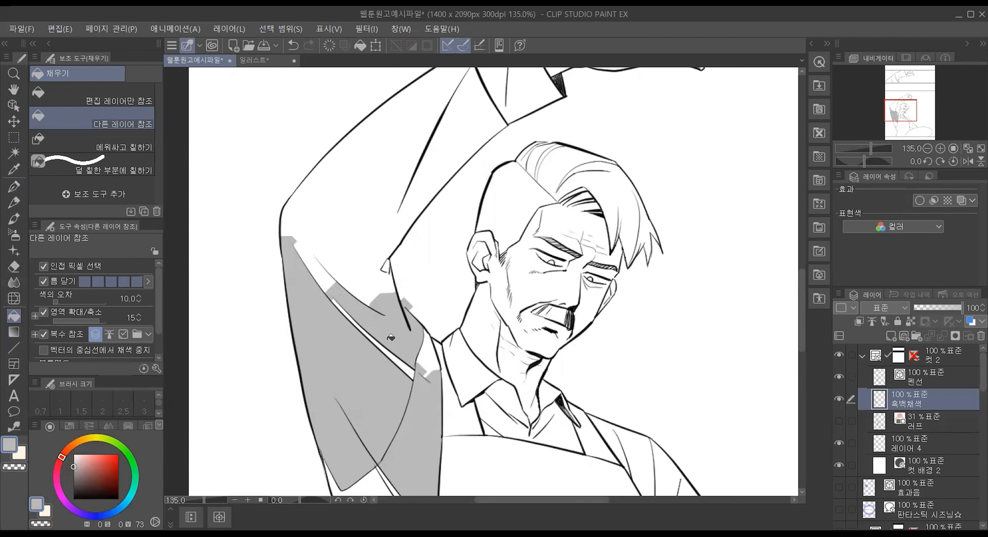
Step: Lower 틈 닫기 to its third level and fill the remaining raised sleeve areas and the strip beside the armpit
click(106, 284)
click(374, 249)
click(375, 326)
click(397, 472)
click(400, 370)
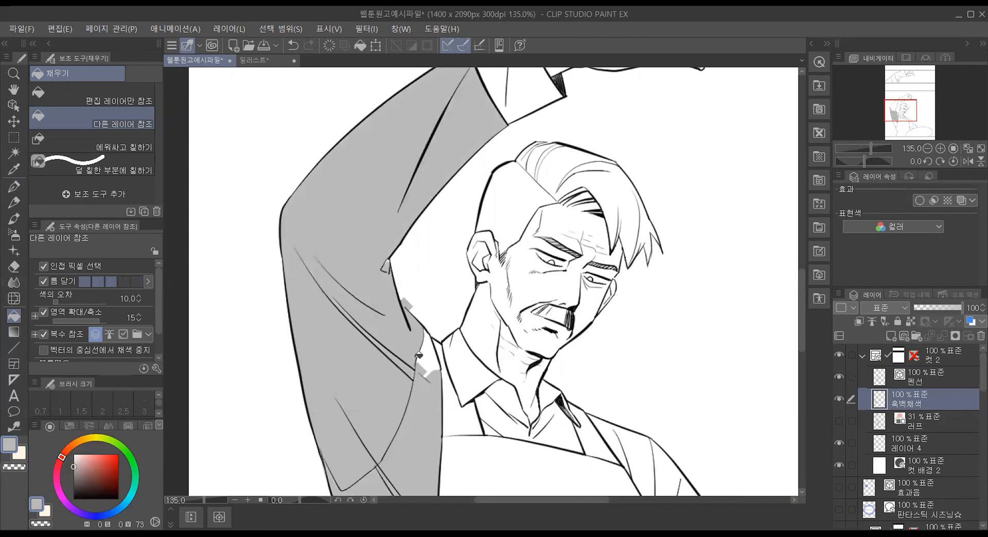
click(420, 364)
Step: Erase the gray patch spilling past the open armpit line with the 벡터용 eraser at size 6
scroll(412, 330, up, 5)
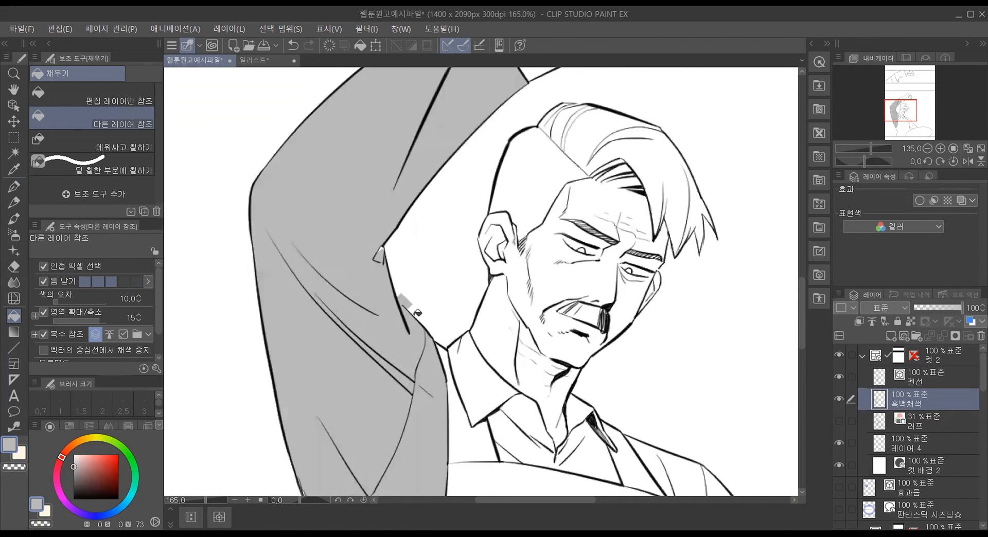
click(14, 266)
mouse_move(399, 224)
mouse_down()
mouse_move(373, 215)
mouse_move(422, 255)
mouse_move(405, 258)
mouse_move(370, 218)
mouse_move(425, 280)
mouse_up()
Step: Fill the missed corner of the small triangular sleeve fold using 에워싸고 칠하기 and 덜 칠한 부분에 칠하기
scroll(247, 134, down, 3)
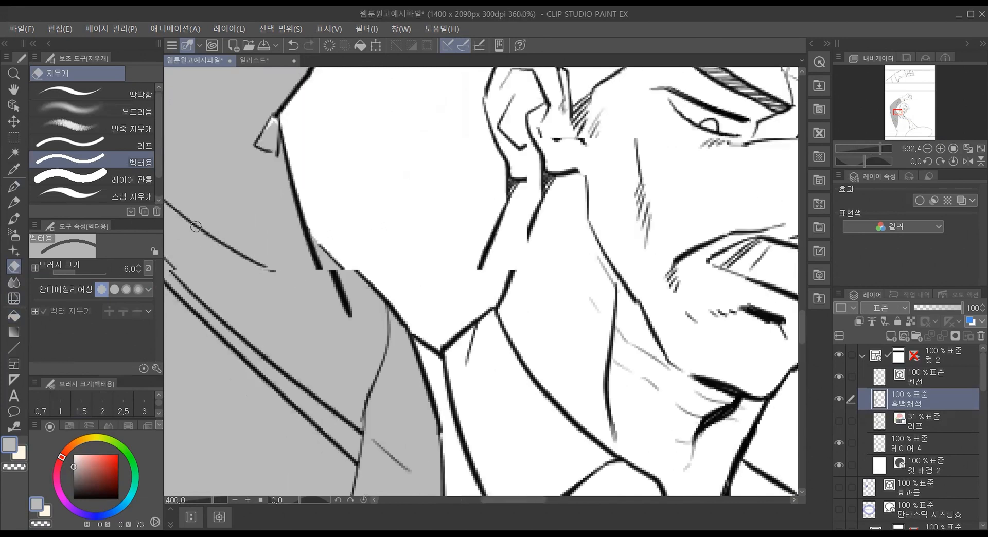
scroll(267, 102, up, 4)
scroll(253, 143, up, 2)
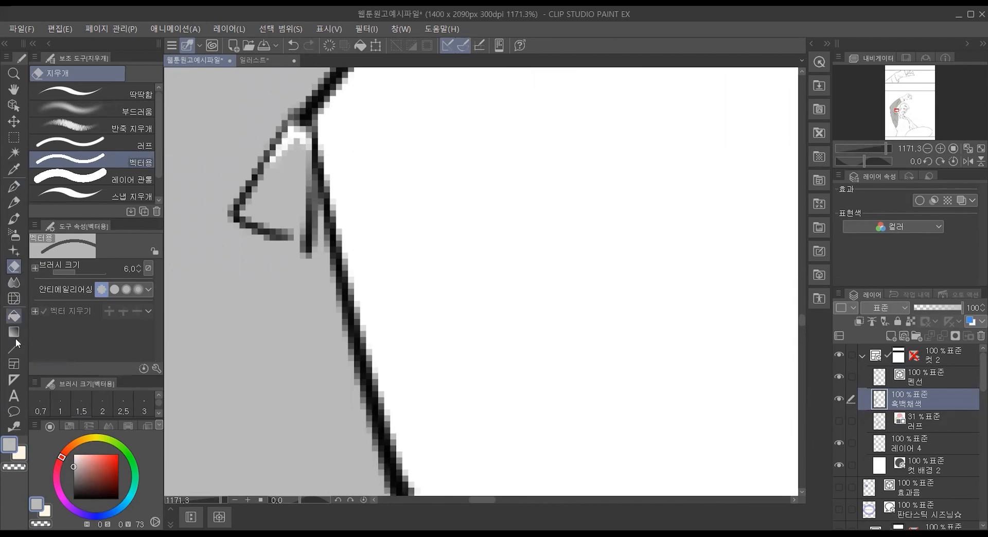
click(12, 318)
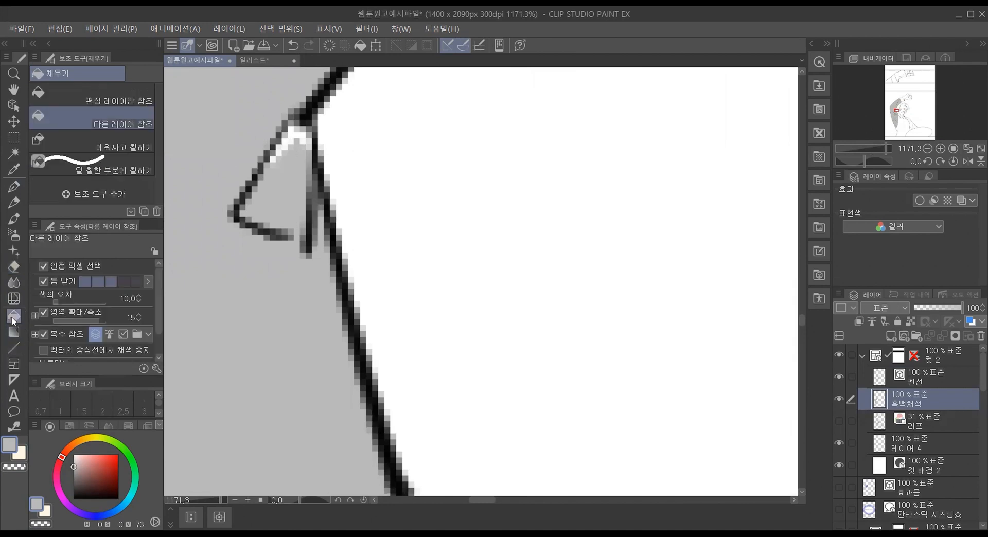
click(132, 144)
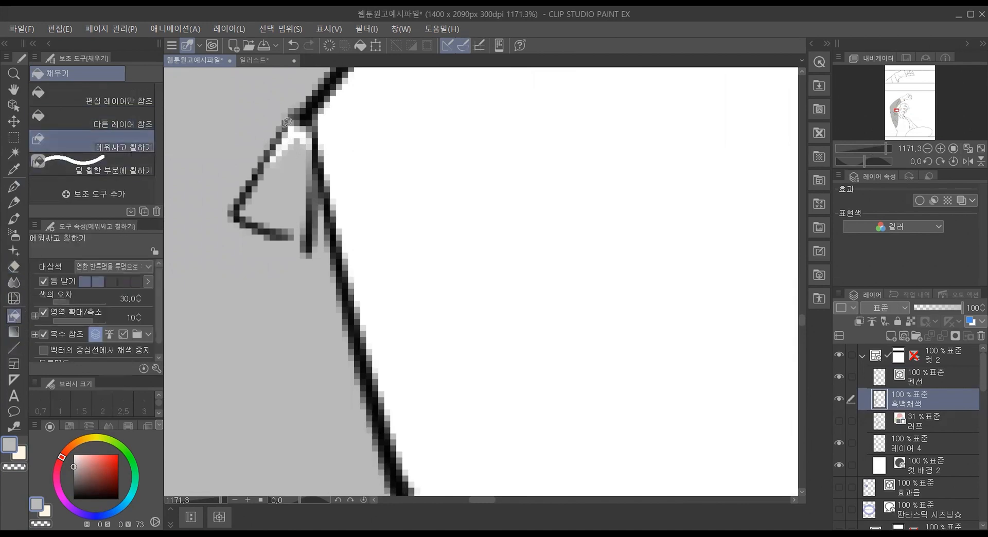
mouse_move(270, 120)
mouse_down()
mouse_move(304, 154)
mouse_move(302, 110)
mouse_move(260, 116)
mouse_up()
click(119, 169)
drag(285, 109, 319, 208)
scroll(277, 353, down, 10)
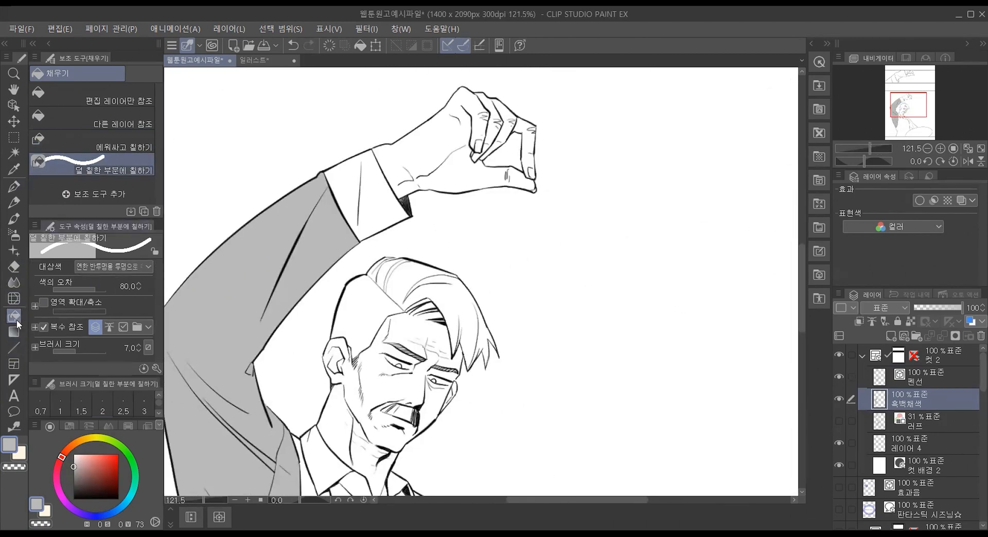
Step: Fill the cuff, collar, shirt front and lowered sleeve with gray using the 다른 레이어 참조 fill tool
click(123, 113)
click(375, 188)
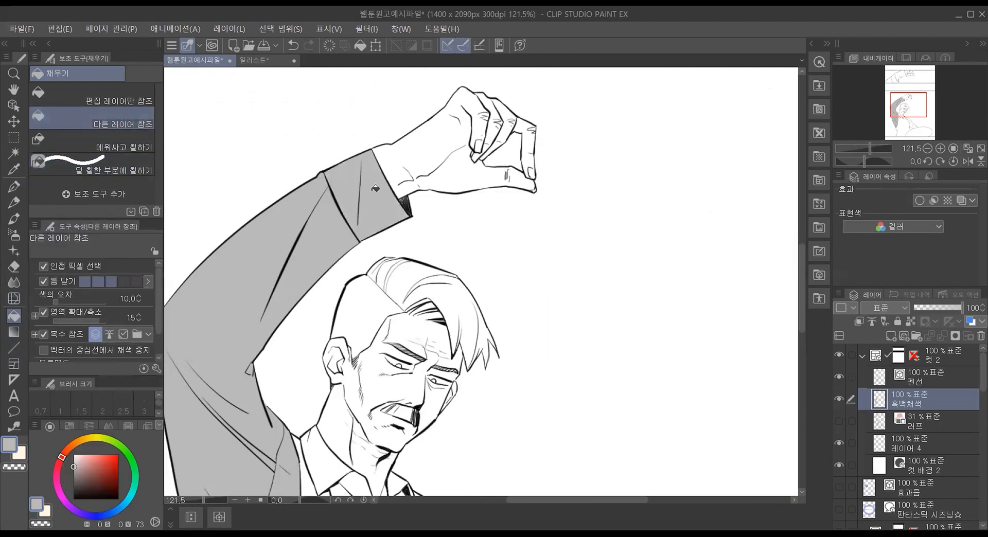
scroll(239, 448, down, 2)
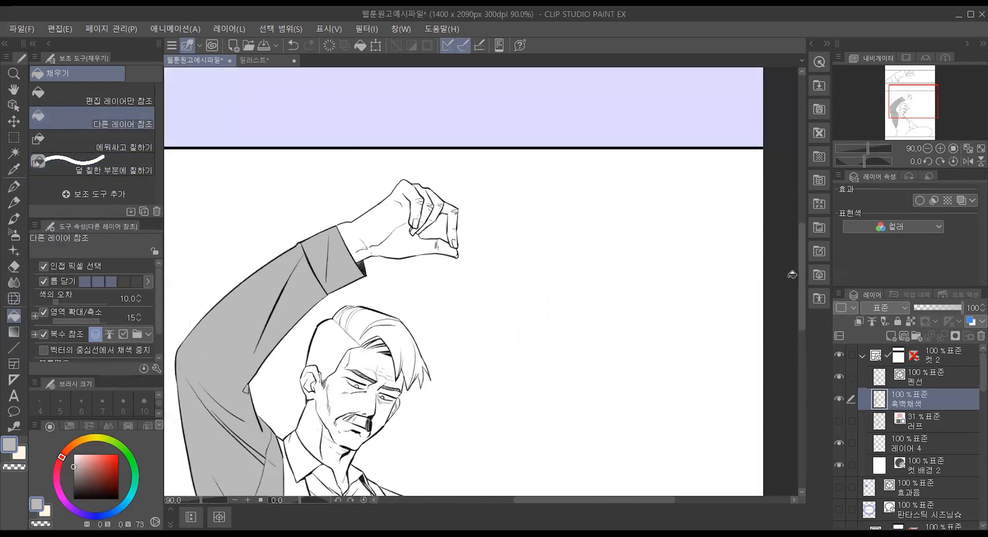
drag(801, 276, 801, 338)
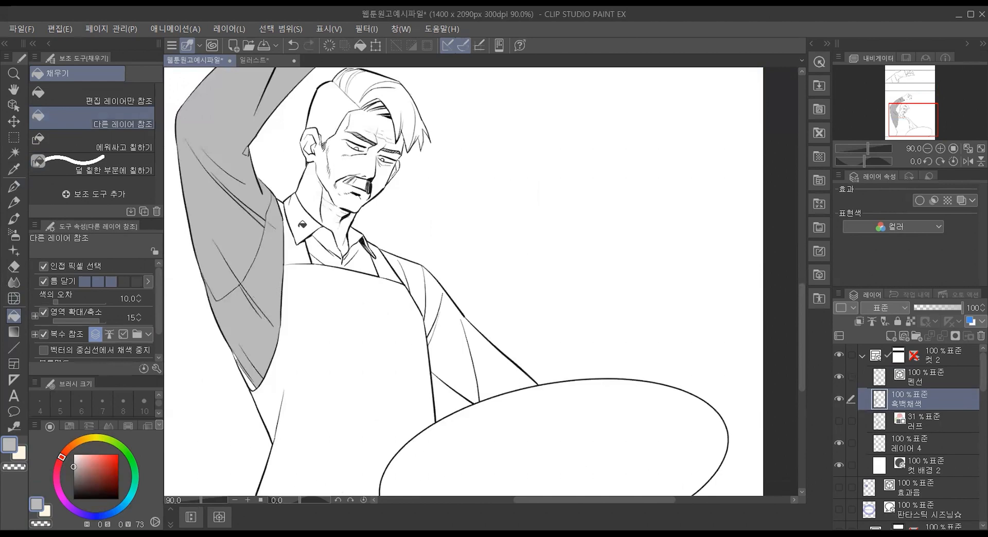
click(329, 254)
click(366, 260)
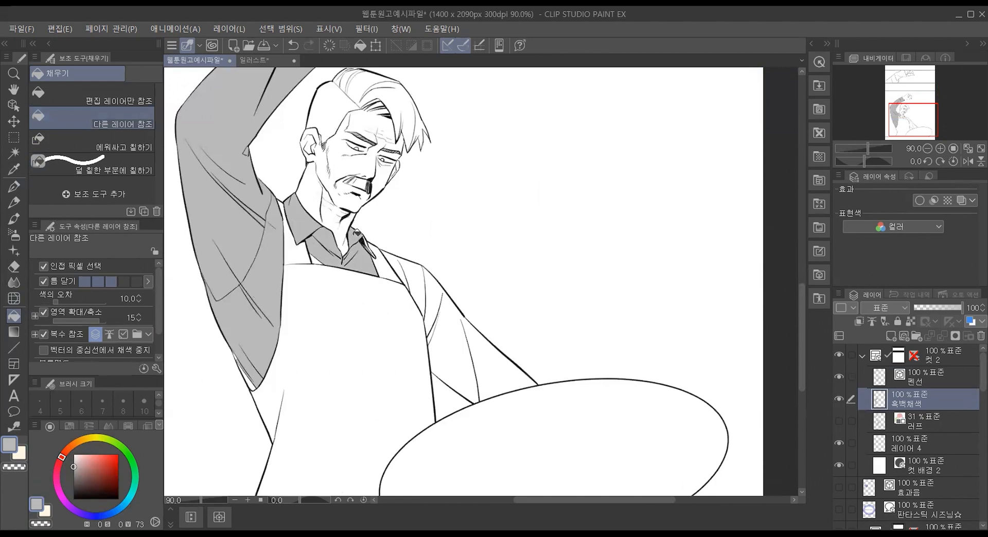
click(329, 245)
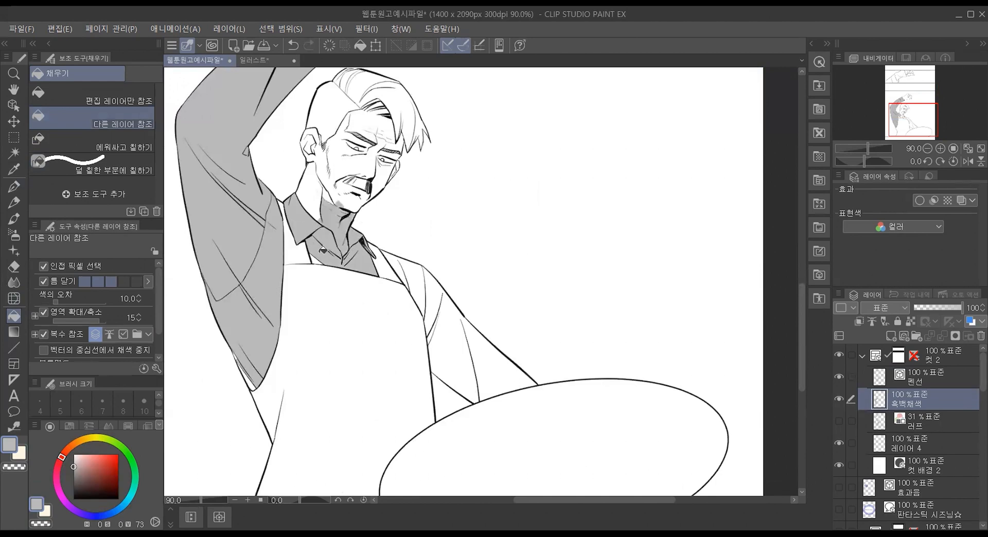
click(398, 265)
click(474, 357)
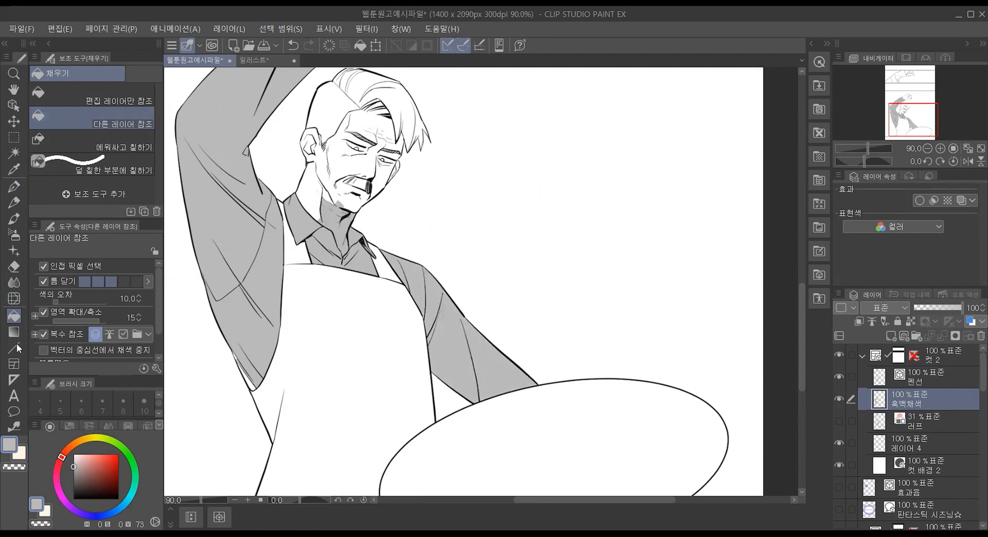
Step: Switch to the transparent colour and clear the gray from the man's neck with the fill tool
click(13, 468)
click(338, 200)
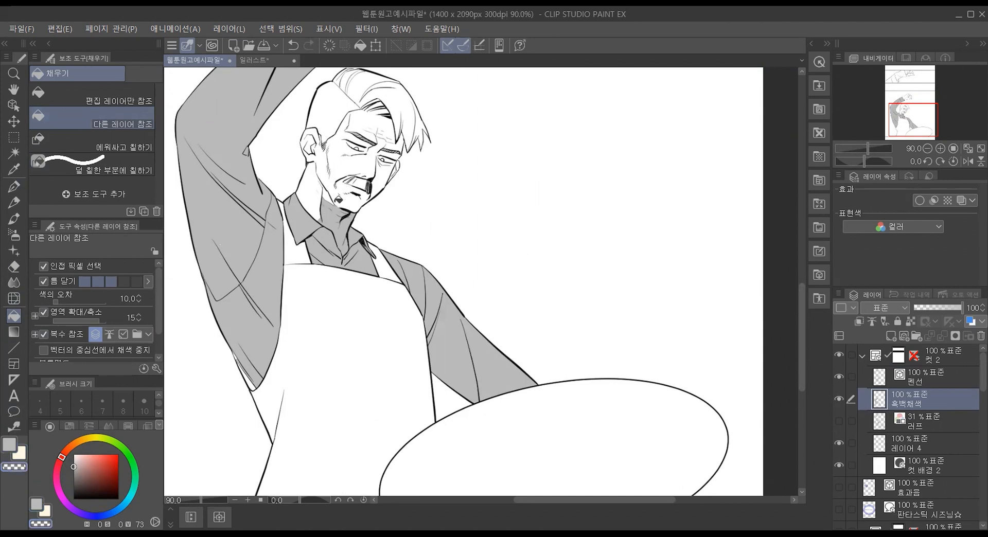
click(343, 231)
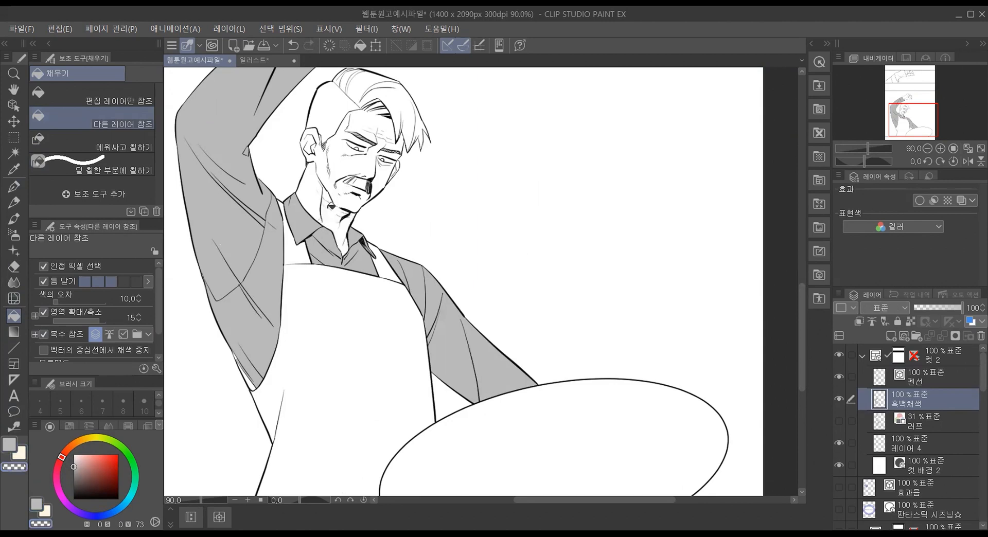
Step: Try to cover the missed gaps beside the collar lines with 에워싸고 칠하기 and 덜 칠한 부분에 칠하기 in the transparent colour
scroll(268, 175, up, 4)
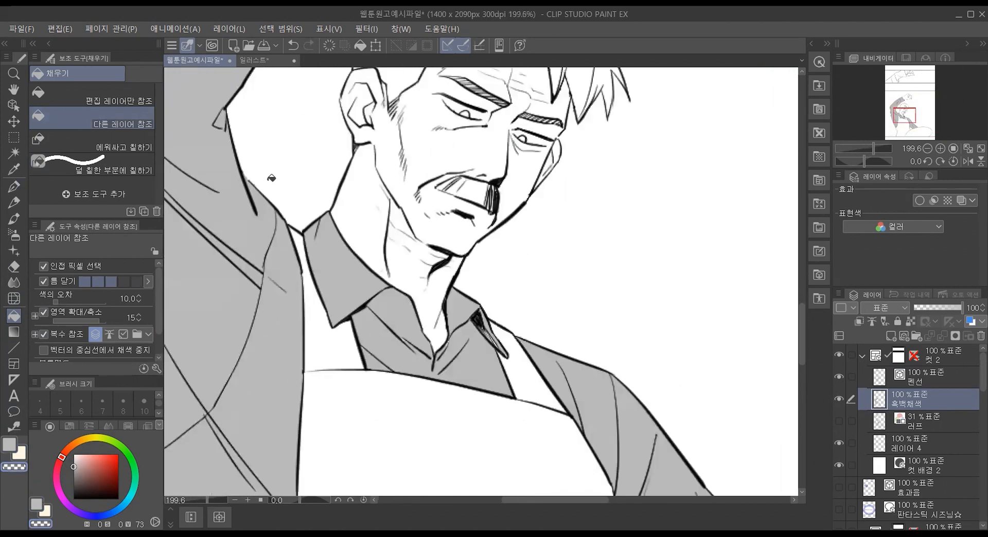
scroll(272, 178, down, 2)
scroll(267, 299, up, 7)
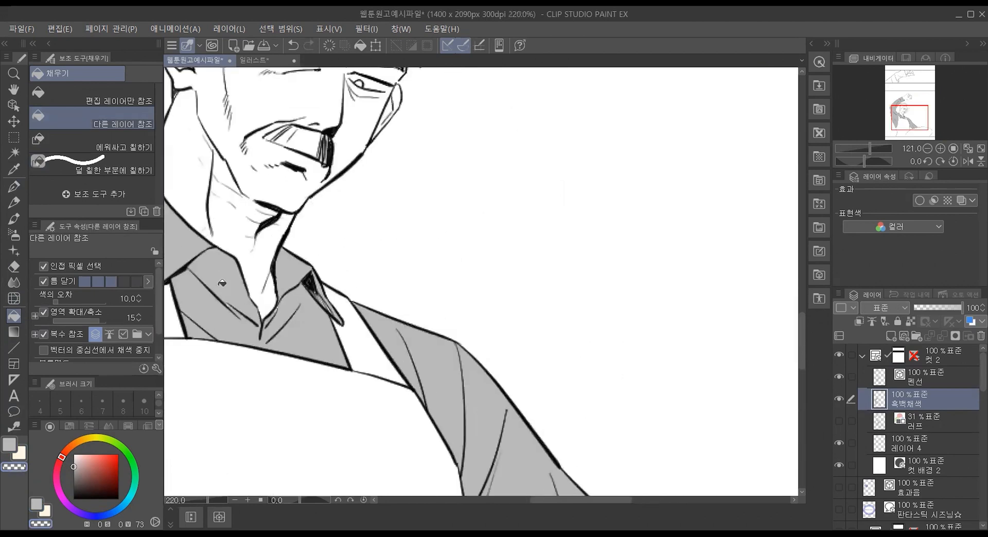
scroll(267, 299, up, 4)
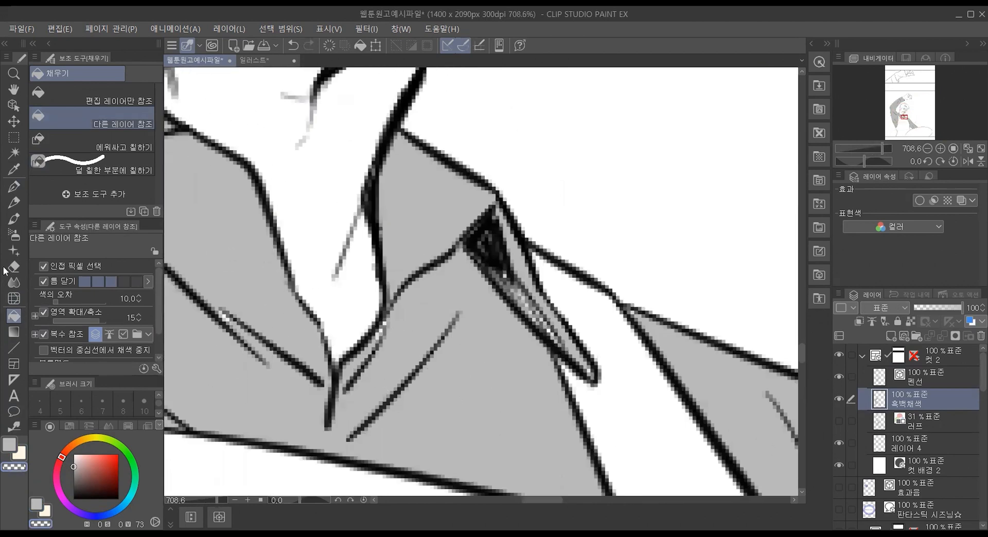
click(124, 146)
mouse_move(443, 380)
mouse_down()
mouse_move(401, 387)
mouse_move(375, 342)
mouse_move(396, 290)
mouse_move(469, 393)
mouse_move(404, 388)
mouse_up()
mouse_move(251, 371)
mouse_down()
mouse_move(208, 280)
mouse_move(240, 298)
mouse_move(271, 349)
mouse_move(241, 385)
mouse_up()
click(103, 166)
mouse_move(226, 308)
mouse_down()
mouse_move(214, 305)
mouse_move(240, 328)
mouse_up()
drag(181, 294, 316, 420)
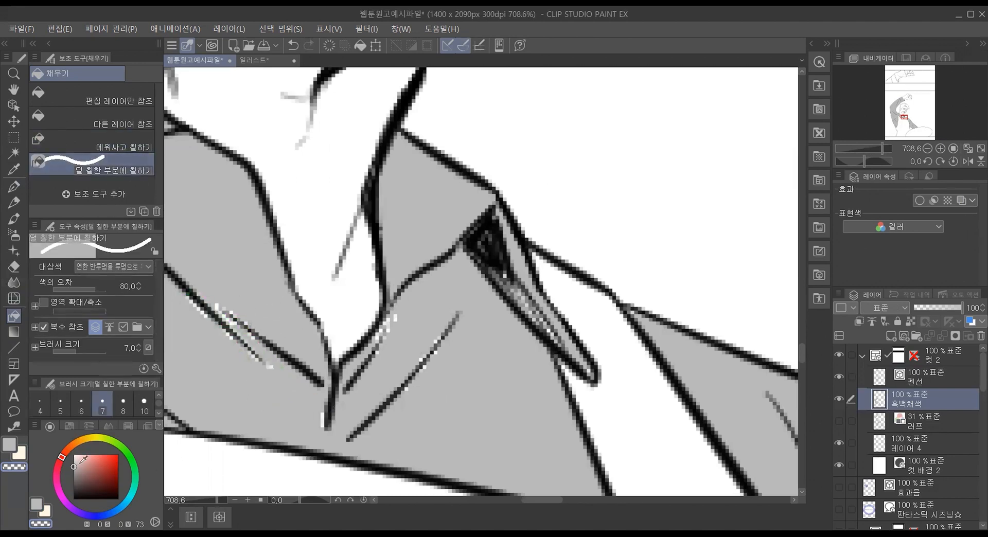
Step: Sample the shirt's gray and brush over the gaps along the collar and shirt folds with 덜 칠한 부분에 칠하기 at size 7
alt+click(192, 358)
mouse_move(280, 389)
mouse_down()
mouse_move(195, 279)
mouse_move(247, 319)
mouse_move(270, 362)
mouse_up()
drag(350, 393, 423, 308)
drag(408, 404, 466, 300)
mouse_move(469, 236)
mouse_down()
mouse_move(557, 368)
mouse_move(544, 331)
mouse_up()
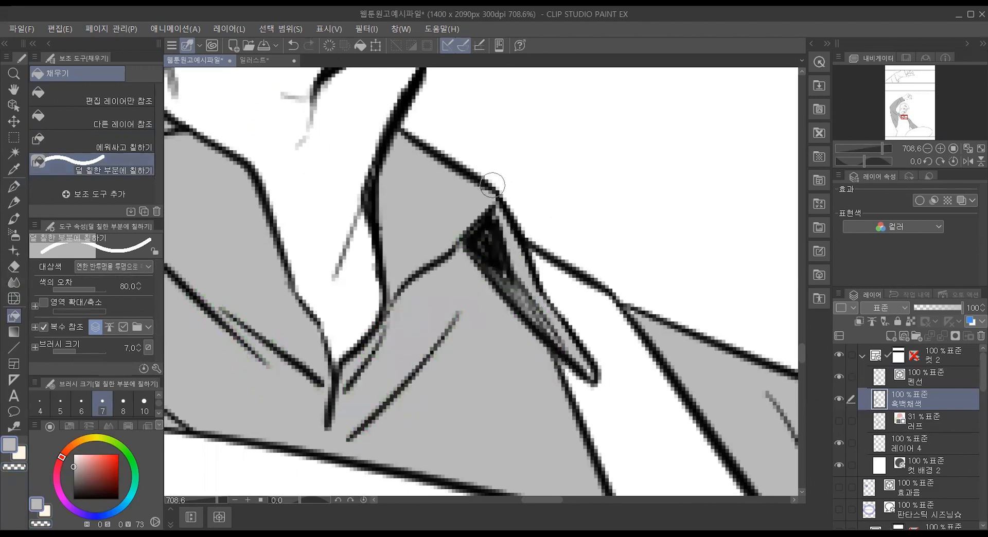
drag(480, 205, 538, 354)
drag(479, 206, 591, 379)
click(470, 315)
Step: Enclose the shirt folds and the collar shadow with 에워싸고 칠하기 to fill their leftover gaps
click(123, 147)
drag(225, 309, 304, 401)
mouse_move(501, 340)
mouse_down()
mouse_move(498, 247)
mouse_move(545, 320)
mouse_move(511, 341)
mouse_up()
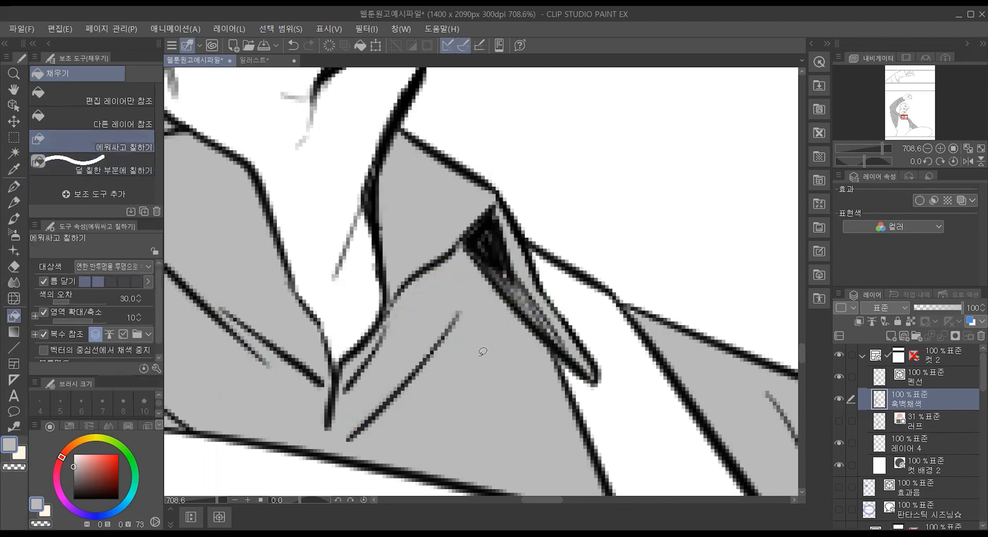
mouse_move(683, 339)
mouse_down()
mouse_move(636, 314)
mouse_move(638, 306)
mouse_move(674, 340)
mouse_up()
Step: Fill the white sliver at the lower tip of the raised sleeve with the 다른 레이어 참조 fill tool
scroll(388, 353, down, 4)
scroll(388, 353, down, 8)
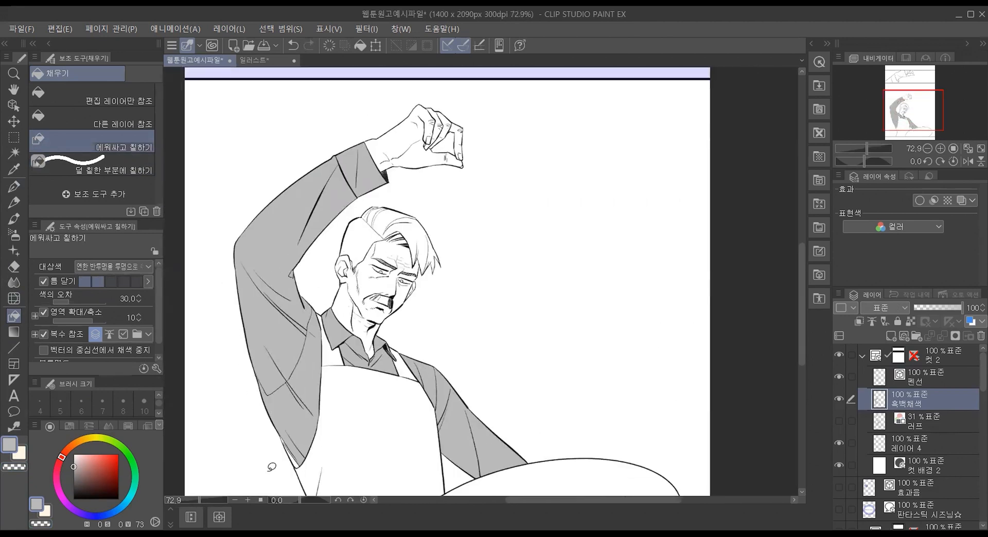
scroll(242, 470, up, 8)
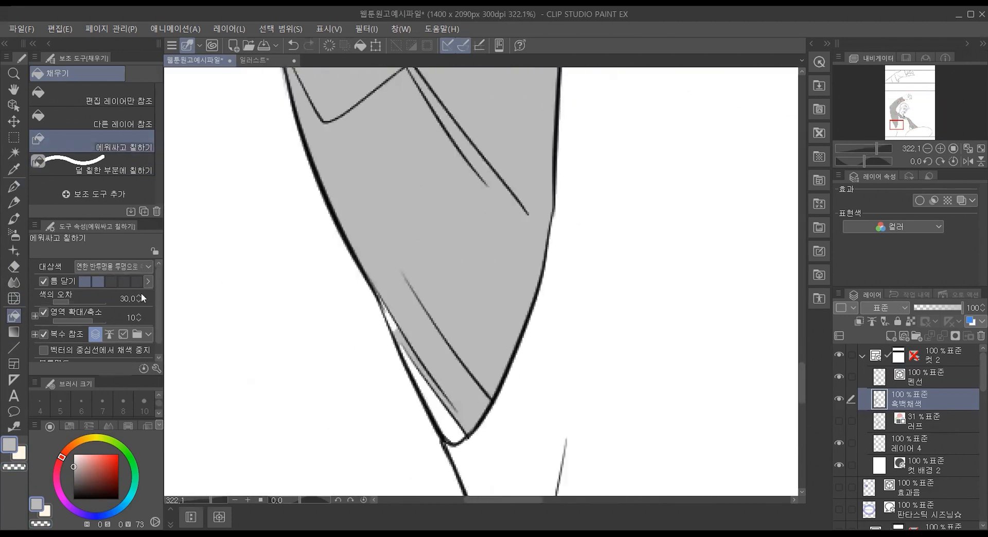
click(93, 118)
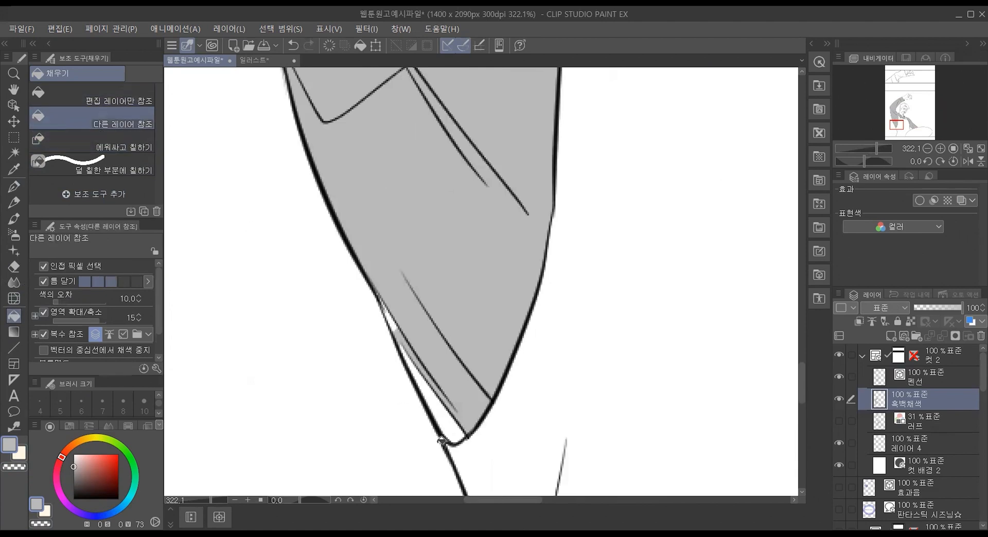
click(451, 402)
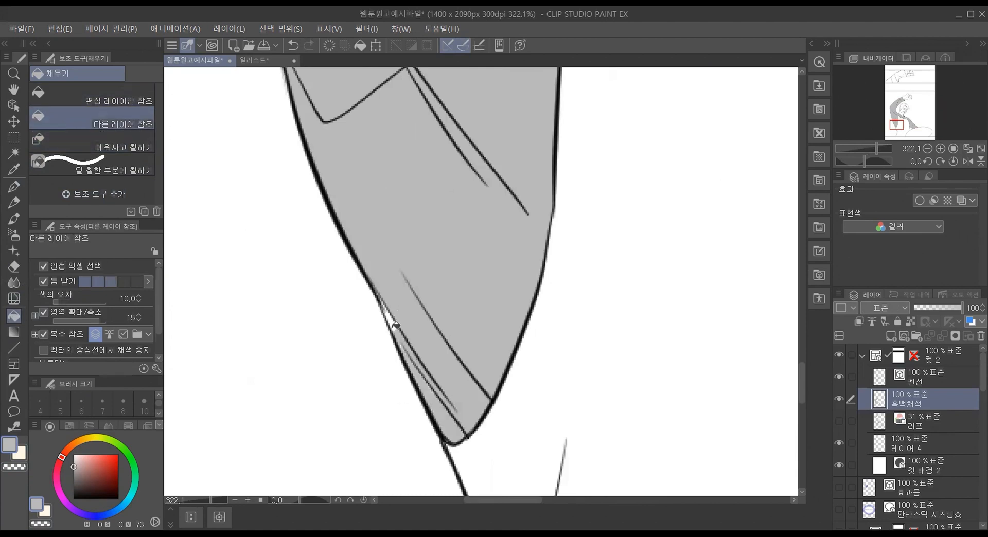
Step: Enclose the tiny specks between the fold lines at the sleeve's lower edge with 에워싸고 칠하기 to fill them
scroll(380, 357, up, 5)
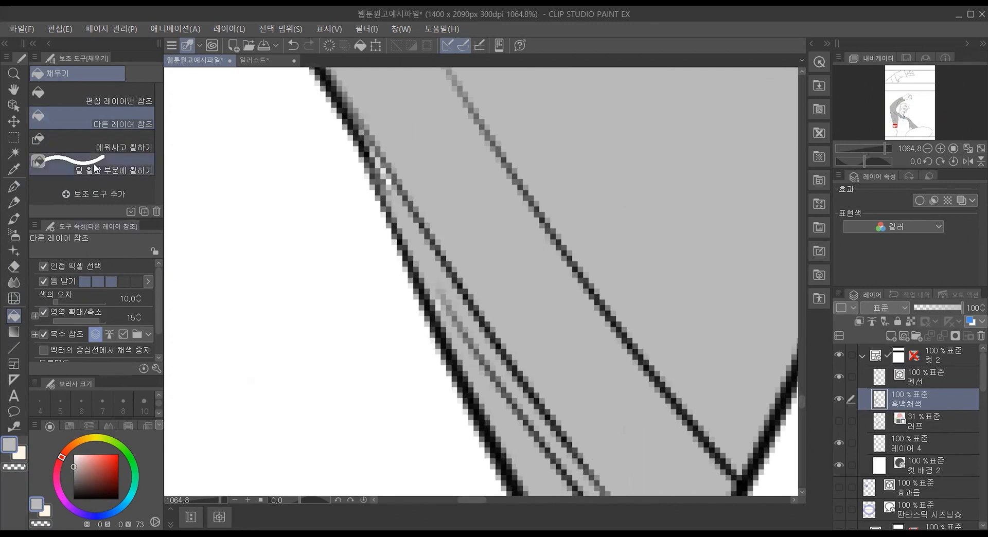
click(102, 142)
mouse_move(361, 120)
mouse_down()
mouse_move(461, 223)
mouse_move(363, 272)
mouse_move(360, 124)
mouse_up()
mouse_move(518, 396)
mouse_down()
mouse_move(455, 378)
mouse_move(545, 464)
mouse_move(546, 455)
mouse_up()
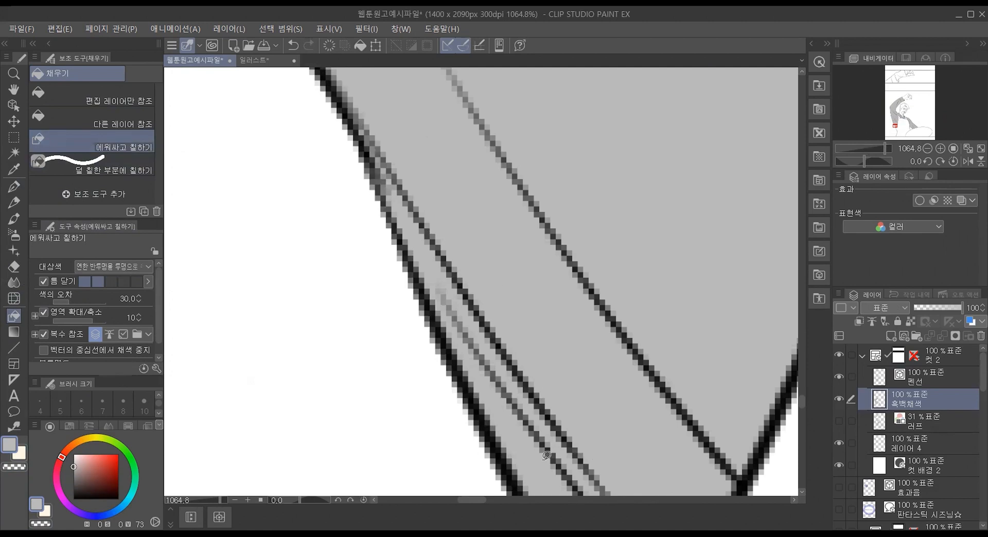
scroll(552, 453, down, 5)
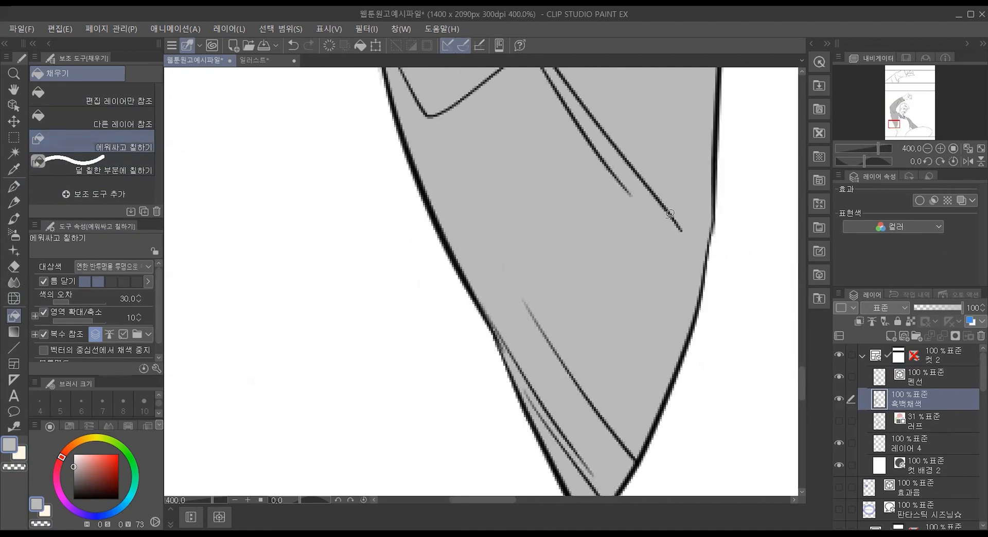
scroll(670, 213, up, 3)
scroll(670, 214, down, 5)
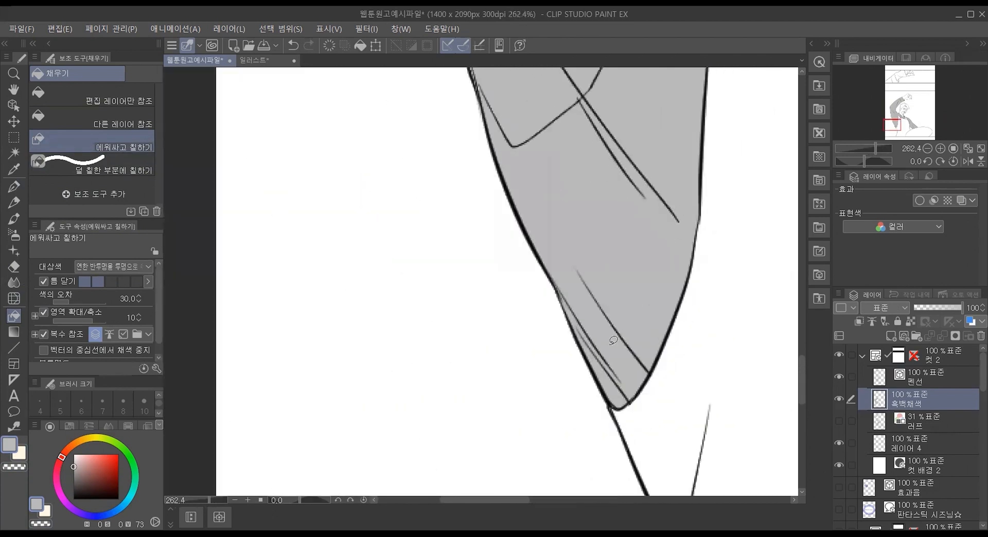
Step: Clear the gray from the lowered sleeve's sections with transparent color, using the 다른 레이어 참조 fill tool
drag(507, 498, 605, 503)
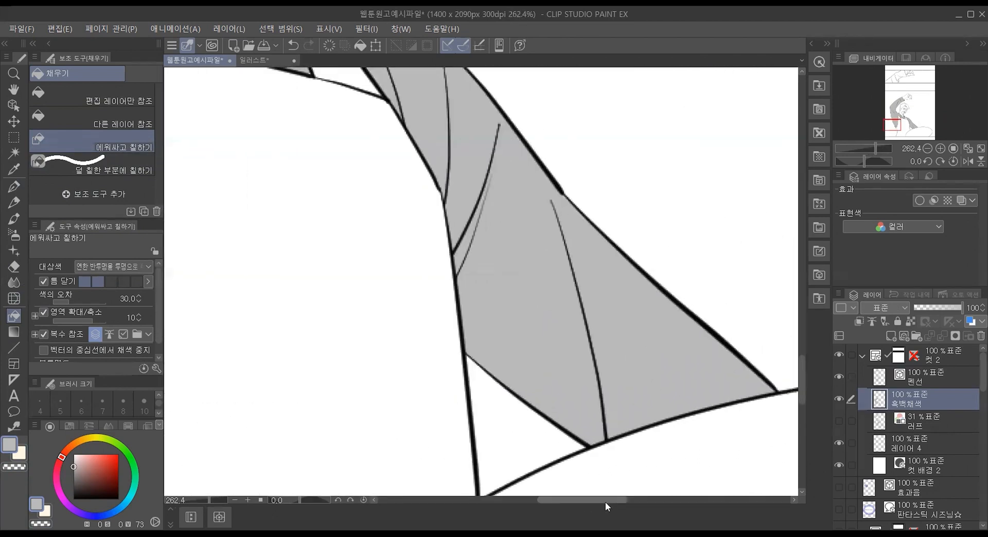
click(9, 469)
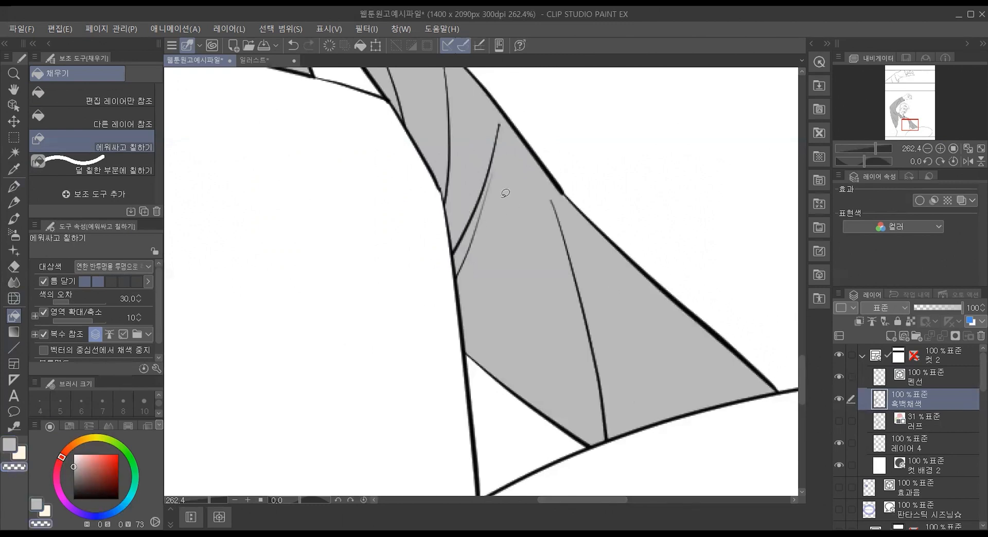
click(92, 118)
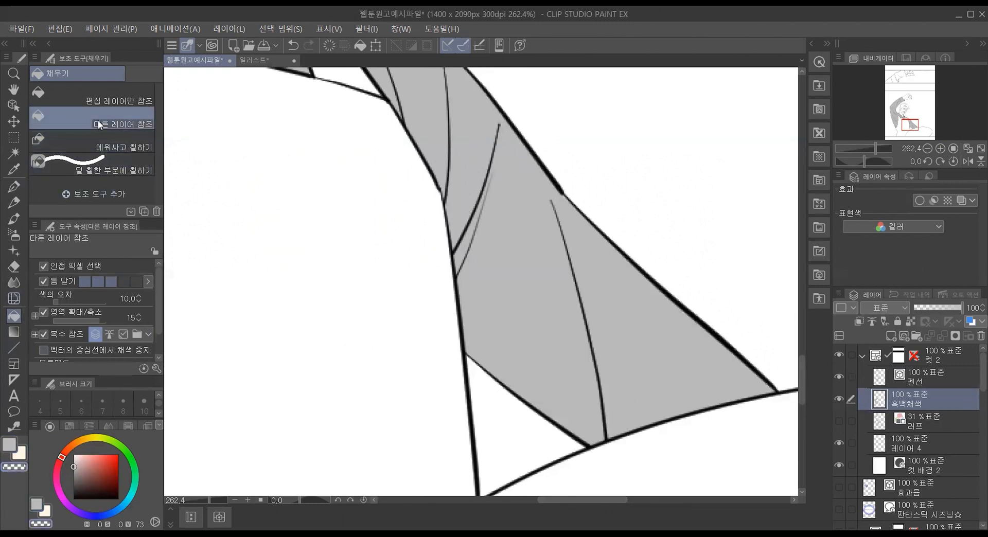
click(479, 137)
click(438, 113)
click(551, 243)
click(634, 312)
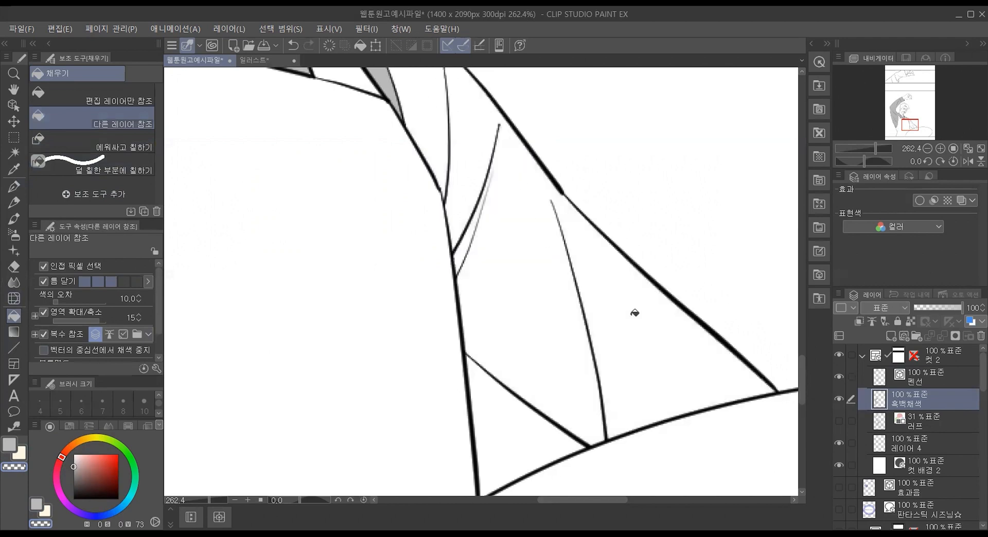
click(384, 78)
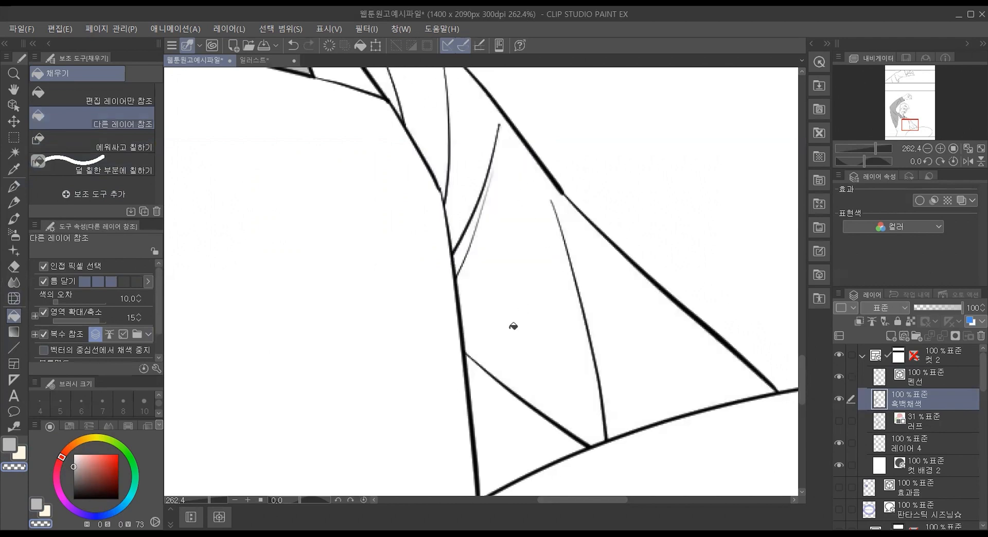
Step: Return to the gray drawing color, set 영역 확대/축소 to -5, and fill the lowered sleeve's sections
click(5, 446)
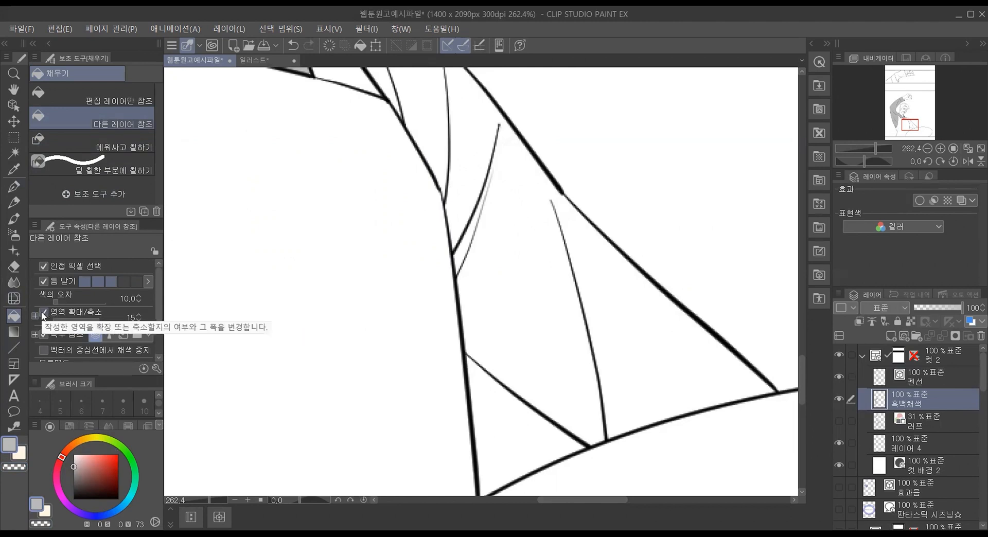
click(137, 320)
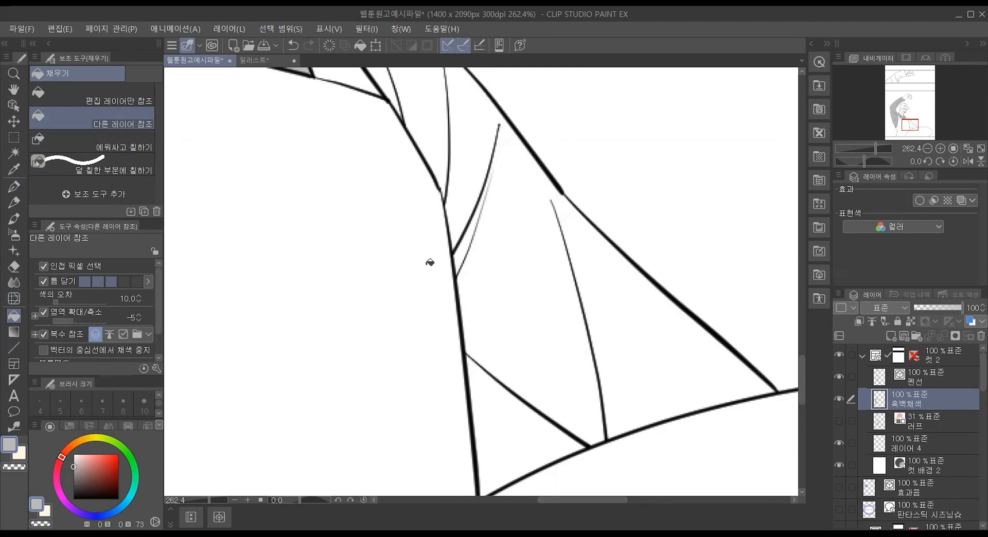
click(526, 265)
click(622, 284)
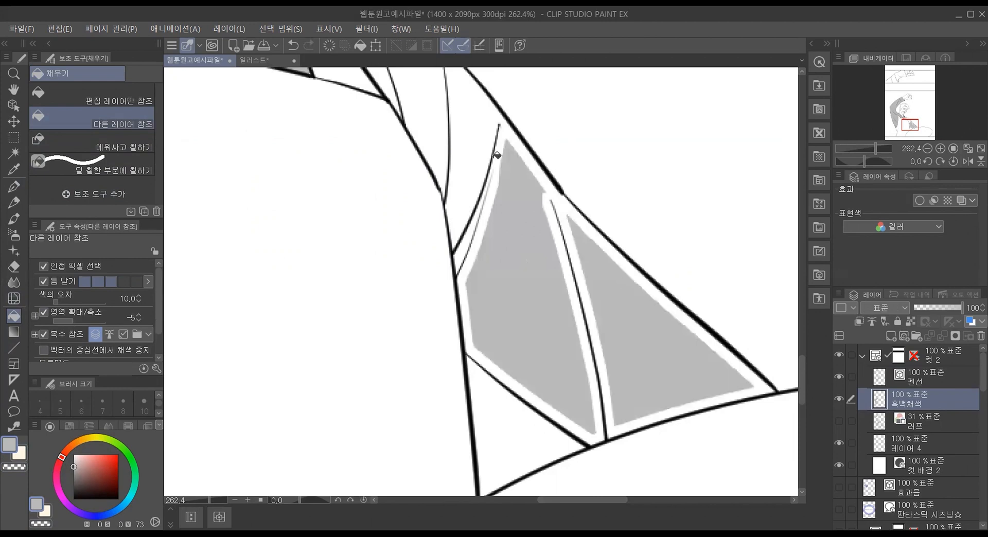
click(478, 143)
click(432, 106)
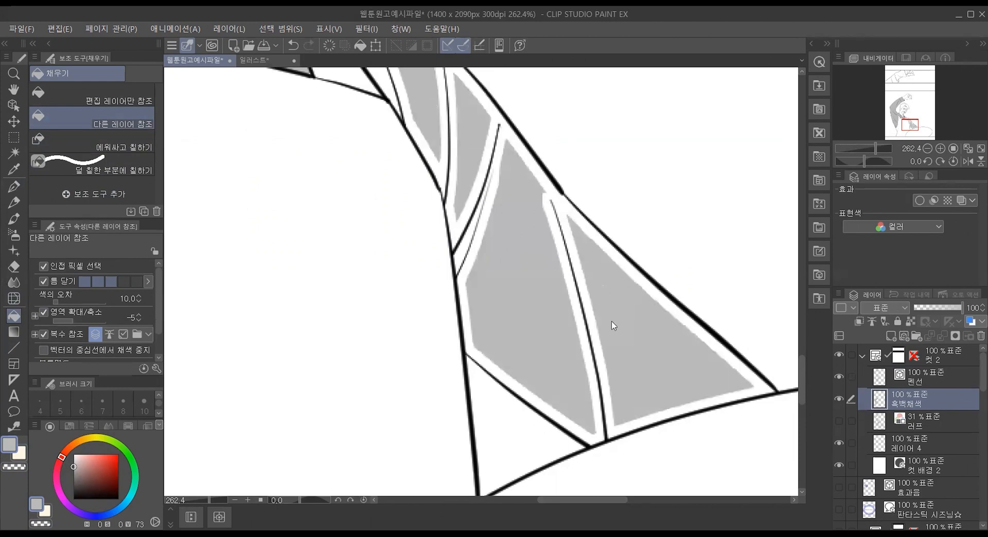
Step: Undo the shrunken sleeve fills, retry them in continuous sweeps across the sections, and undo each retry
key(ctrl+z)
key(ctrl+z)
key(ctrl+z)
click(631, 333)
key(ctrl+z)
key(ctrl+z)
mouse_move(648, 351)
mouse_down()
mouse_move(479, 264)
mouse_move(357, 78)
mouse_move(440, 102)
mouse_up()
key(ctrl+z)
mouse_move(610, 317)
mouse_down()
mouse_move(489, 152)
mouse_move(466, 104)
mouse_move(433, 95)
mouse_up()
key(ctrl+z)
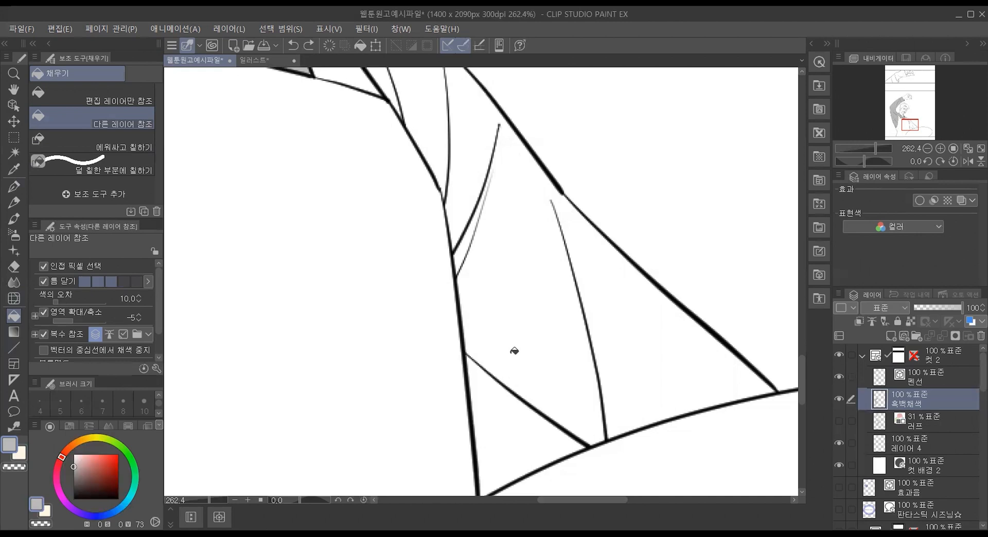
Step: Set 영역 확대/축소 back to 15 and refill the lowered sleeve with gray, including the narrow sliver beside the armpit
click(139, 315)
mouse_move(670, 357)
mouse_down()
mouse_move(578, 283)
mouse_move(441, 109)
mouse_up()
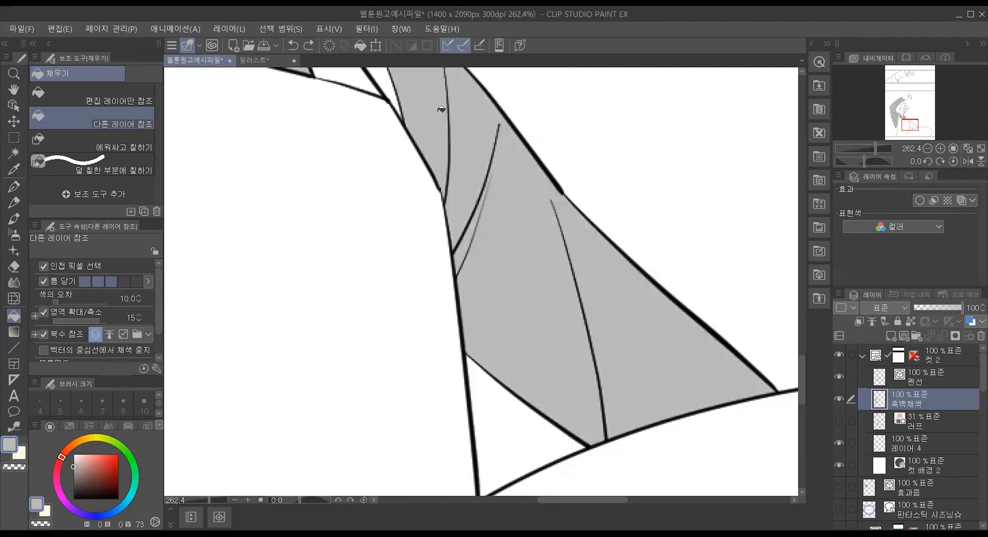
scroll(460, 197, up, 8)
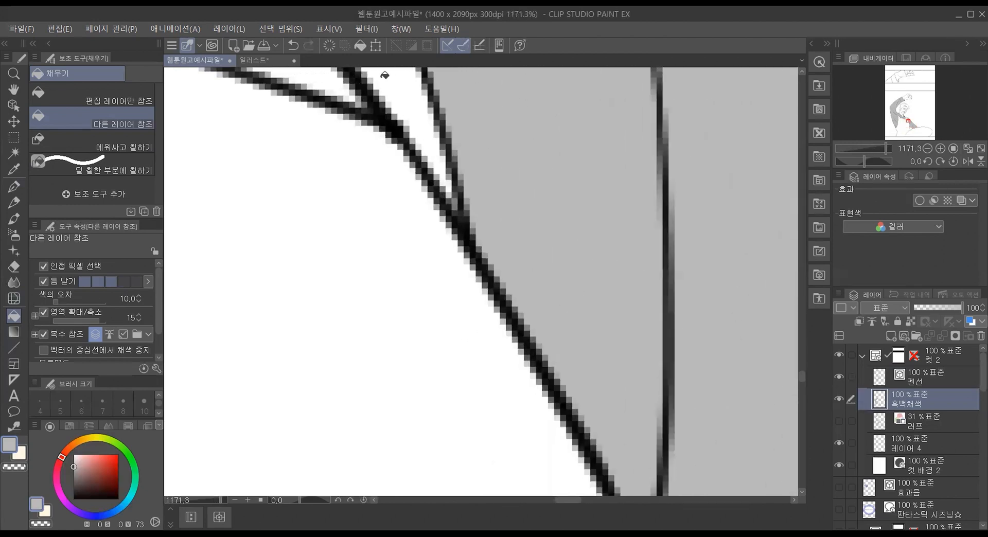
click(409, 89)
scroll(443, 157, down, 2)
scroll(443, 157, down, 8)
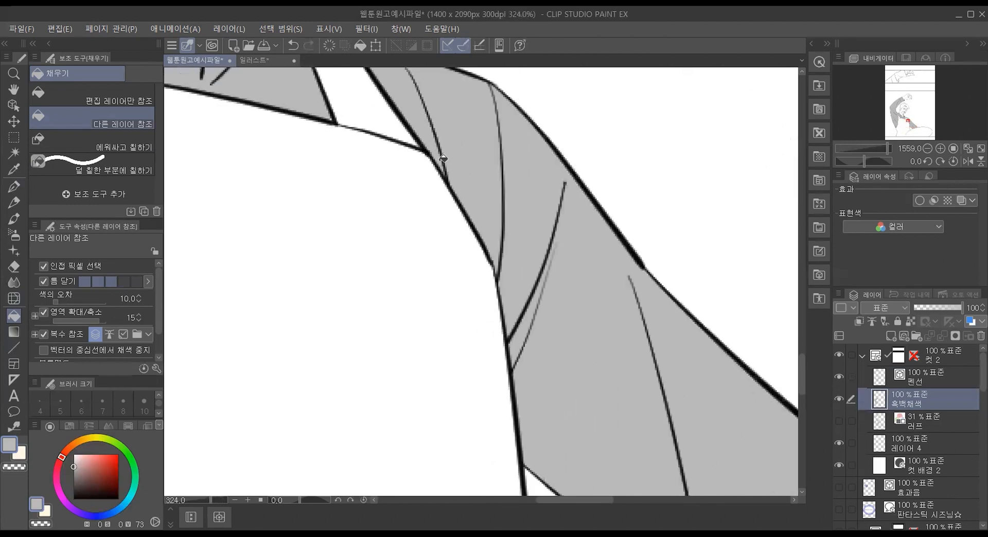
Step: Examine the shirt's gray fill across the whole figure and close up around the raised sleeve and collar
scroll(222, 107, down, 1)
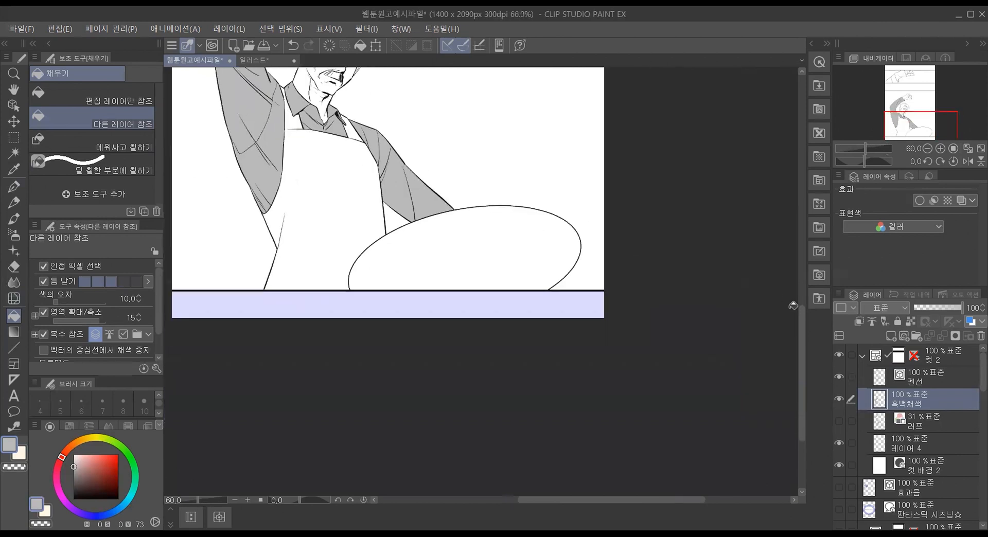
scroll(793, 242, up, 5)
scroll(793, 262, down, 1)
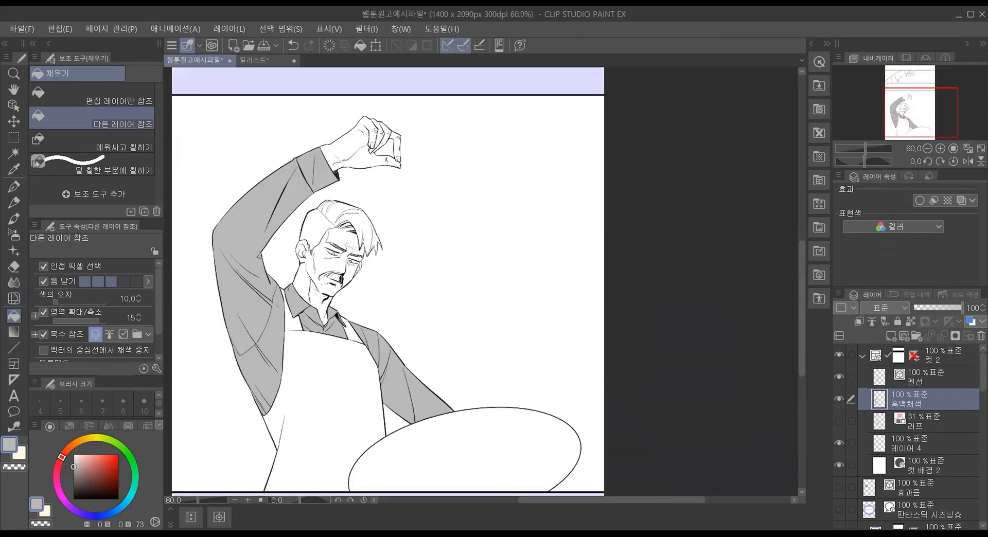
drag(595, 502, 548, 503)
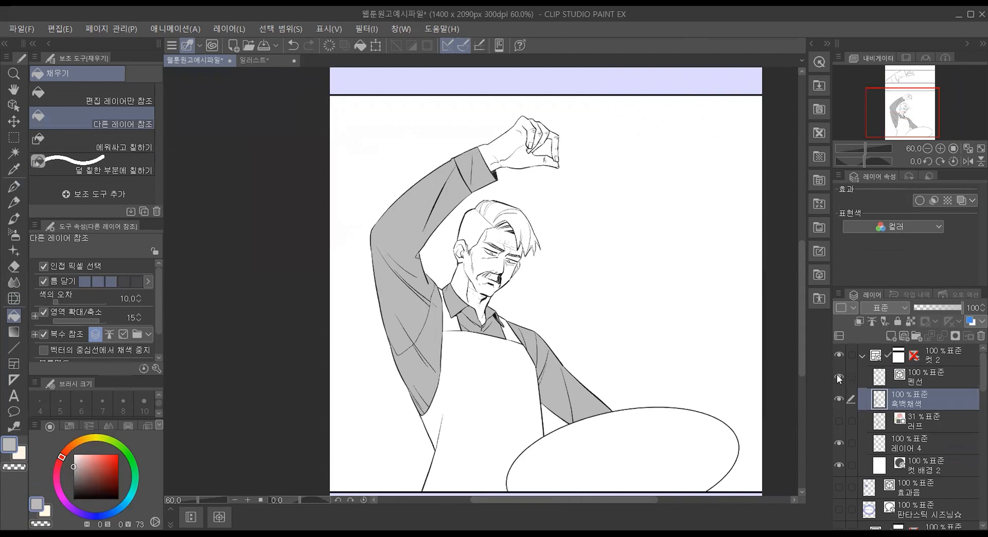
scroll(416, 326, up, 4)
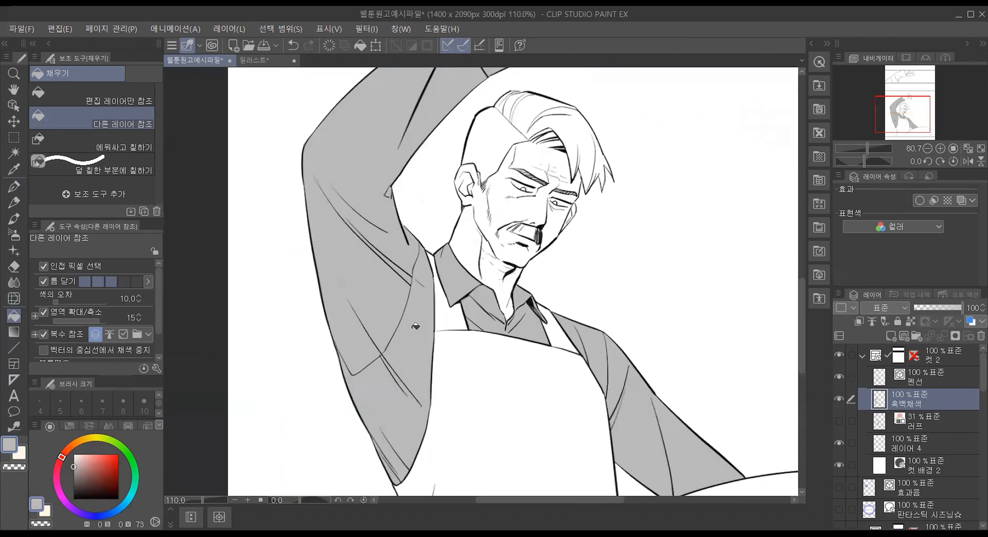
scroll(413, 279, up, 3)
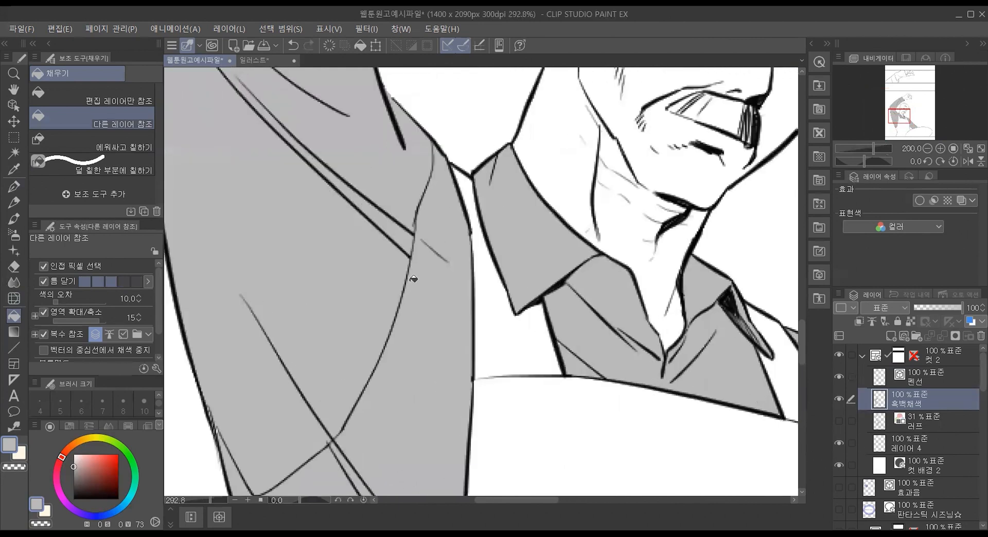
scroll(413, 279, down, 3)
scroll(414, 279, down, 1)
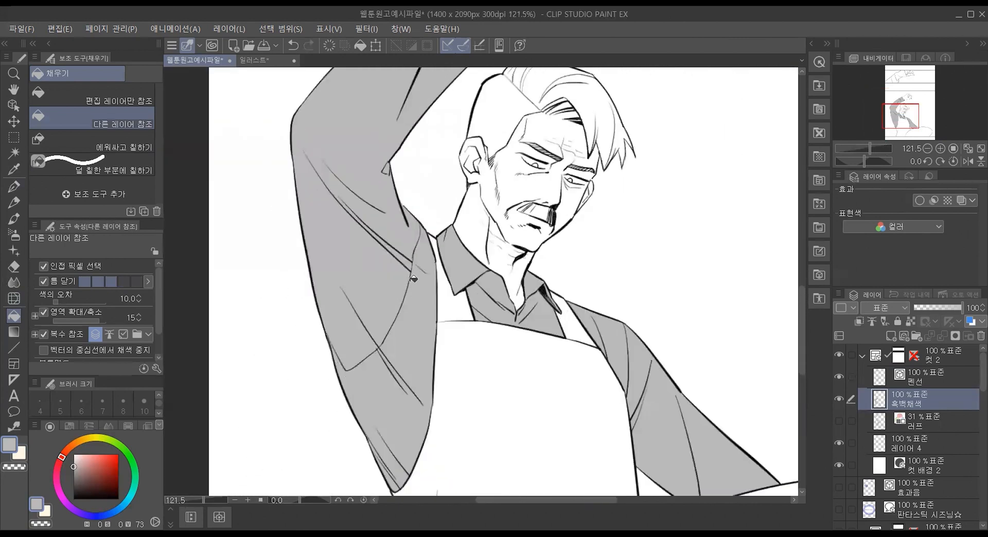
scroll(413, 279, down, 4)
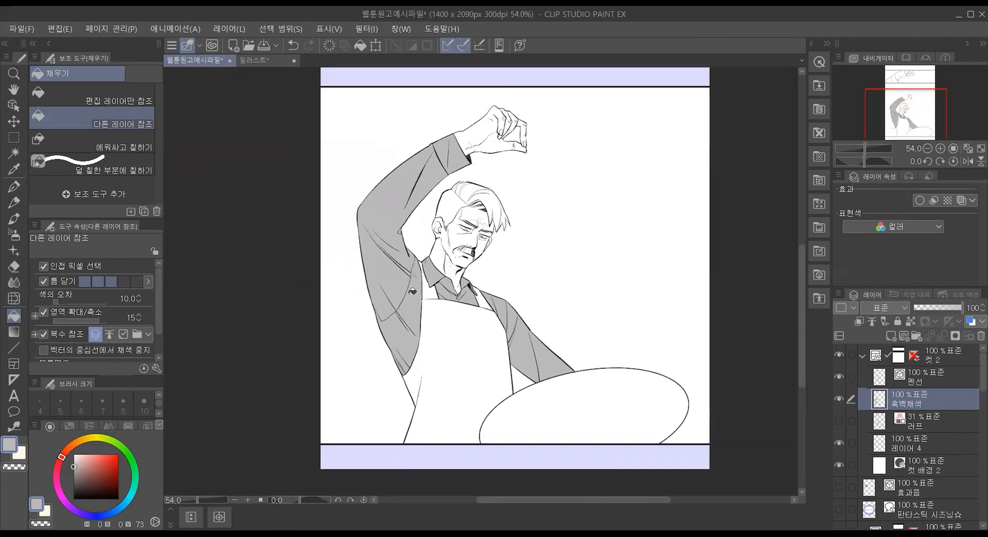
Step: Fill the apron and its shoulder straps with a lighter gray at brightness 85
scroll(375, 190, up, 2)
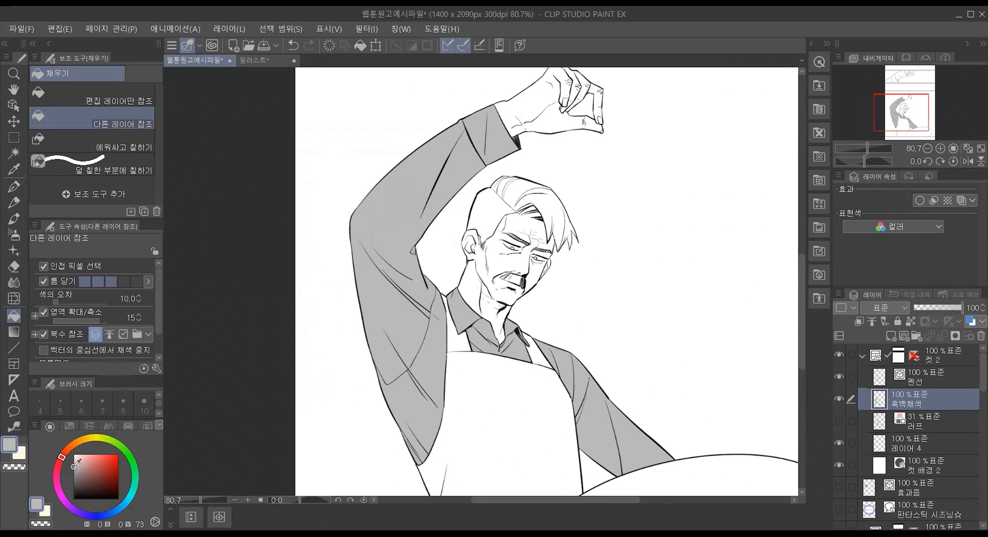
click(76, 462)
click(491, 414)
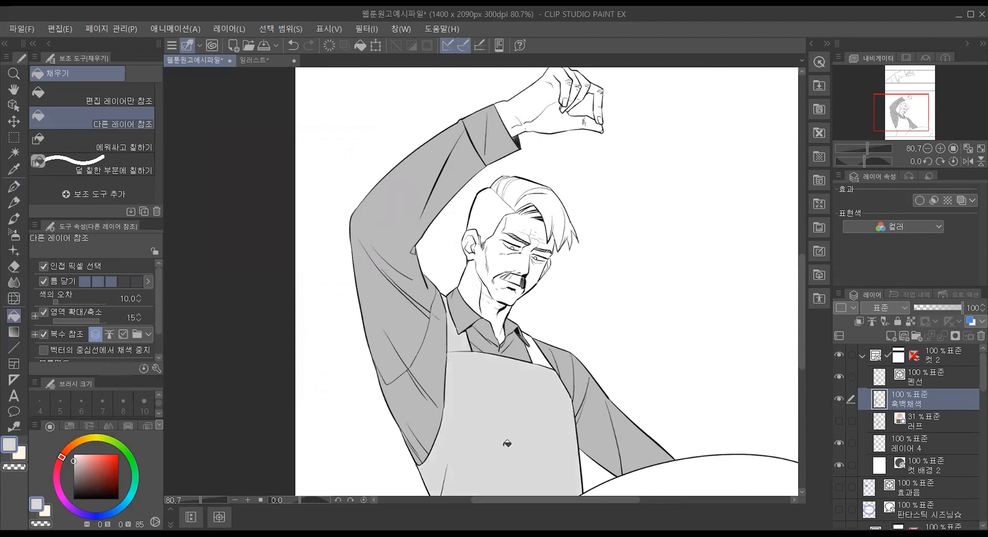
click(541, 350)
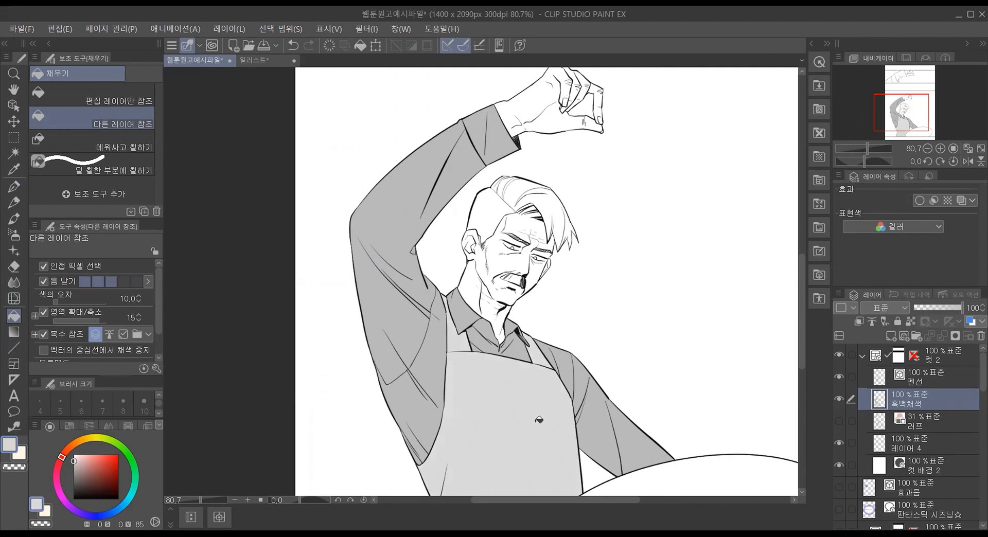
Step: Fill all the hair sections with dark gray at brightness 34, sweeping the 다른 레이어 참조 fill across them
drag(74, 463, 74, 483)
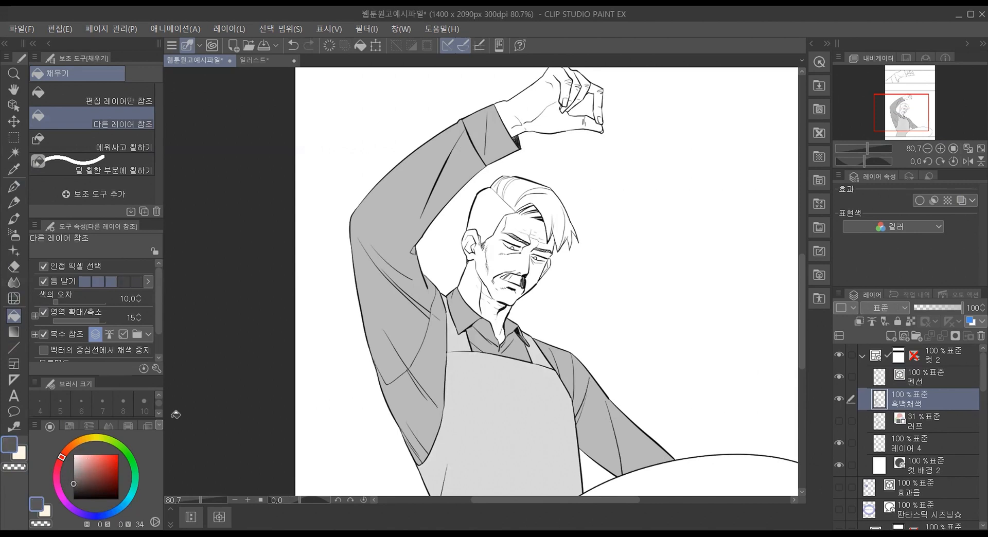
click(485, 213)
click(517, 188)
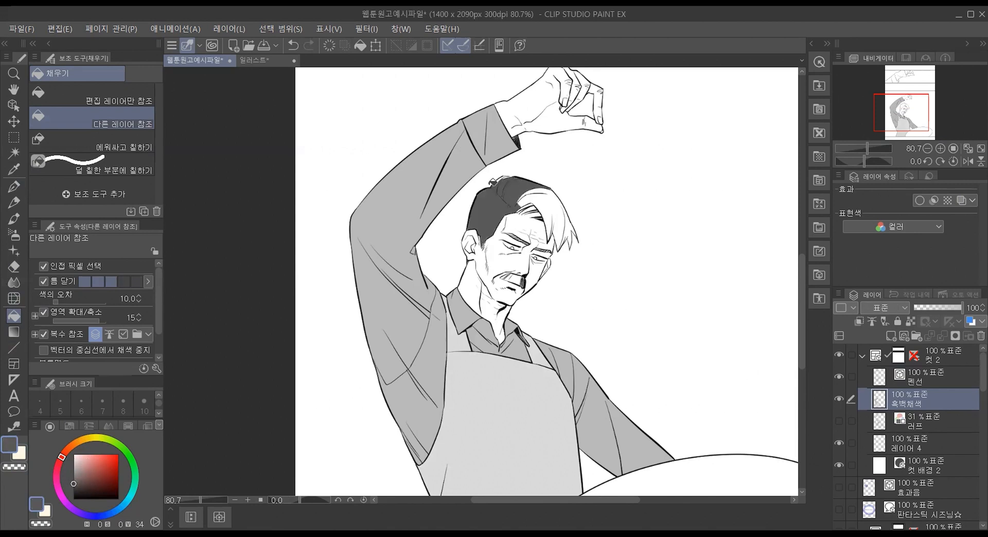
key(ctrl+z)
key(ctrl+z)
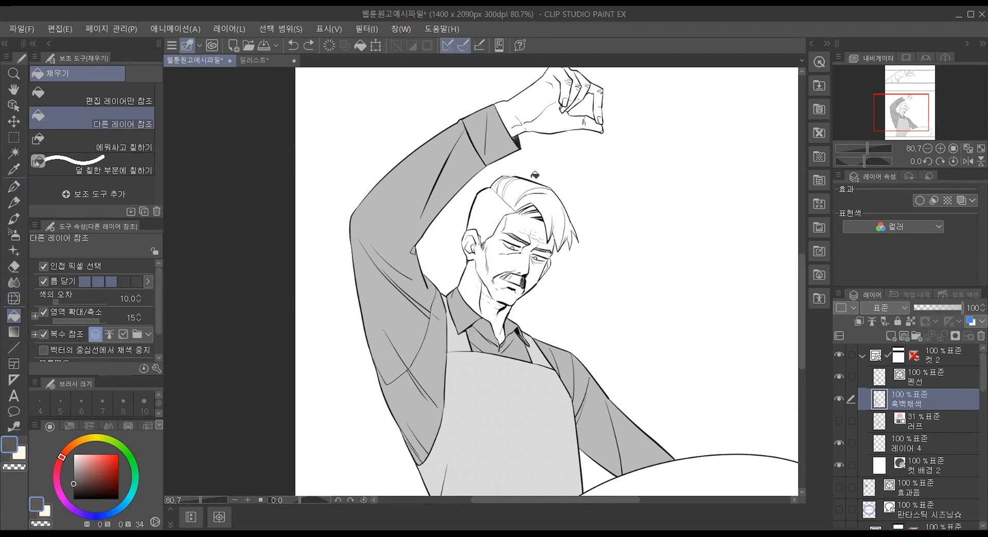
scroll(535, 175, up, 3)
mouse_move(660, 318)
mouse_down()
mouse_move(632, 300)
mouse_move(591, 223)
mouse_move(545, 205)
mouse_move(499, 210)
mouse_move(497, 201)
mouse_move(509, 198)
mouse_move(470, 273)
mouse_up()
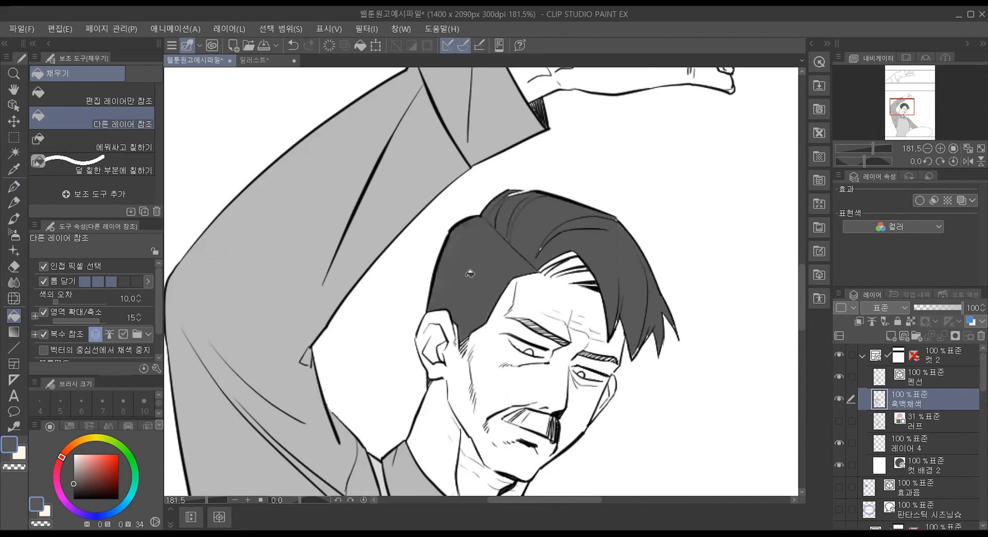
Step: Undo the bangs fill that covers the forehead and paint the gaps between the strands with G펜 at size 17
drag(564, 256, 586, 274)
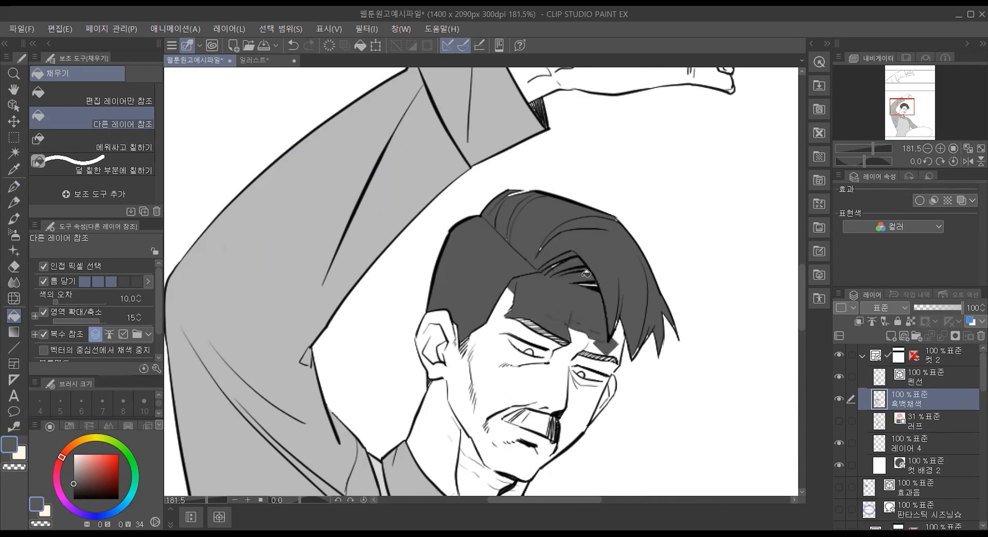
key(ctrl+z)
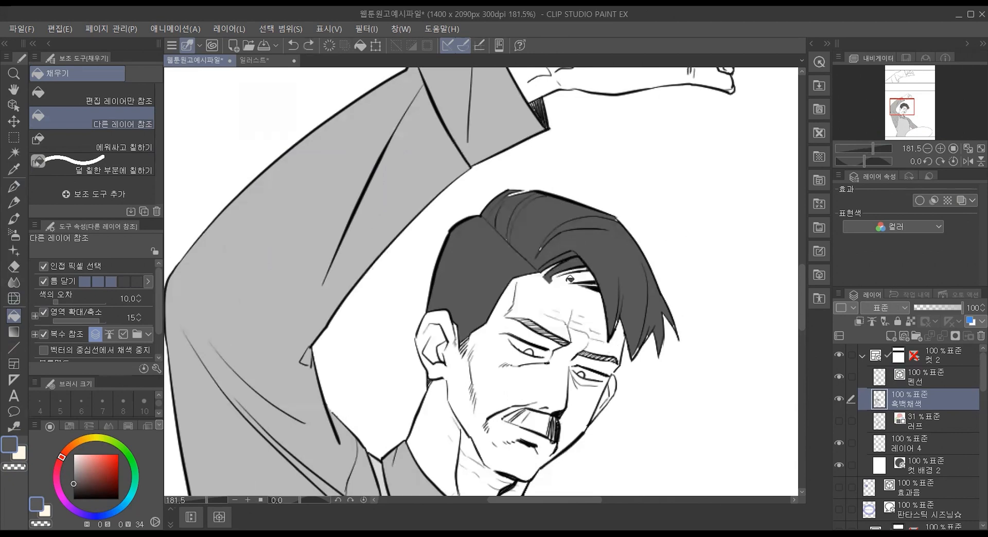
click(14, 266)
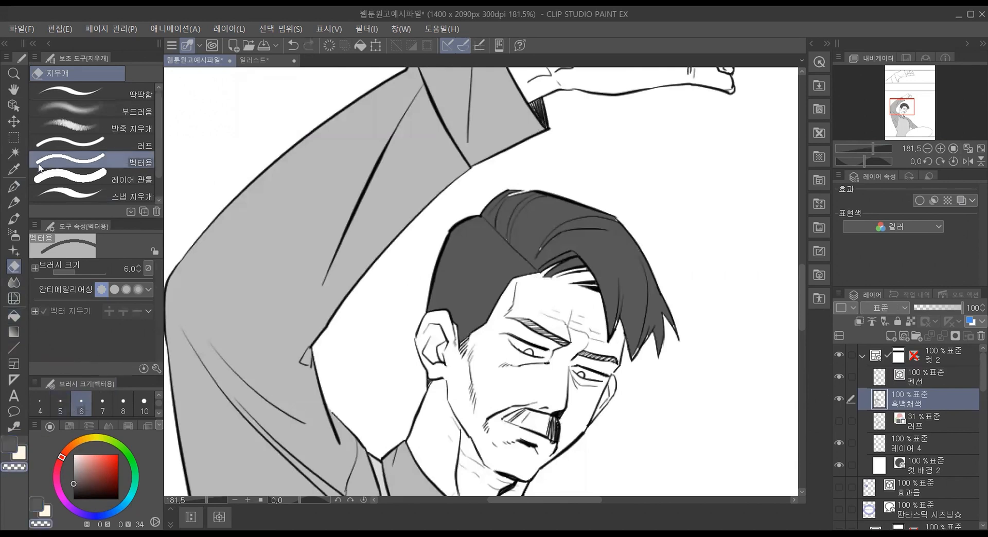
click(14, 186)
key(bracketright)
key(bracketright)
key(bracketright)
key(bracketright)
key(bracketright)
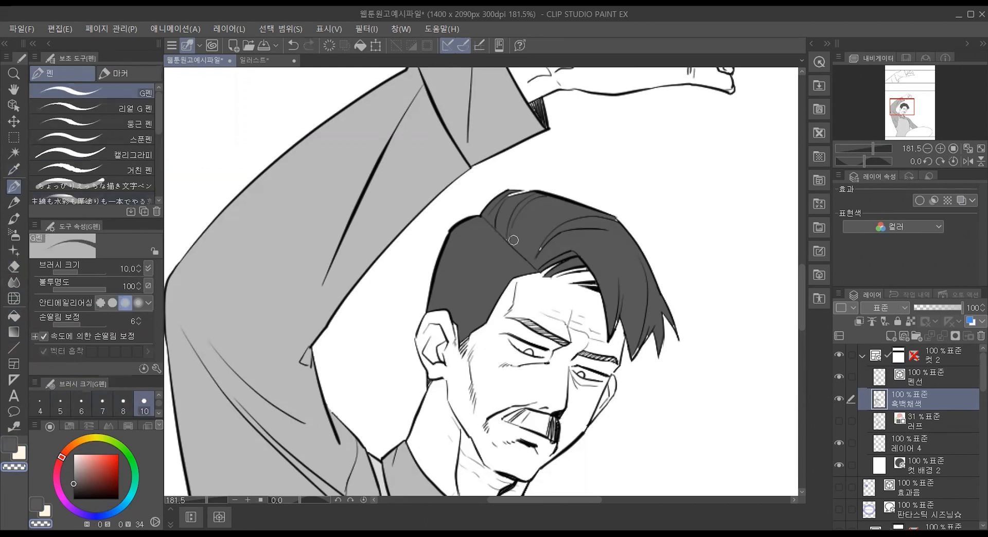
drag(589, 264, 577, 268)
key(c)
mouse_move(613, 264)
mouse_down()
mouse_move(558, 274)
mouse_move(592, 276)
mouse_move(548, 269)
mouse_move(594, 272)
mouse_move(597, 282)
mouse_move(553, 265)
mouse_up()
Step: Touch up the dark gray along the hair's outline at the crown with G펜 and the eraser
mouse_move(514, 214)
mouse_down()
mouse_move(490, 195)
mouse_move(509, 205)
mouse_move(535, 199)
mouse_move(510, 209)
mouse_up()
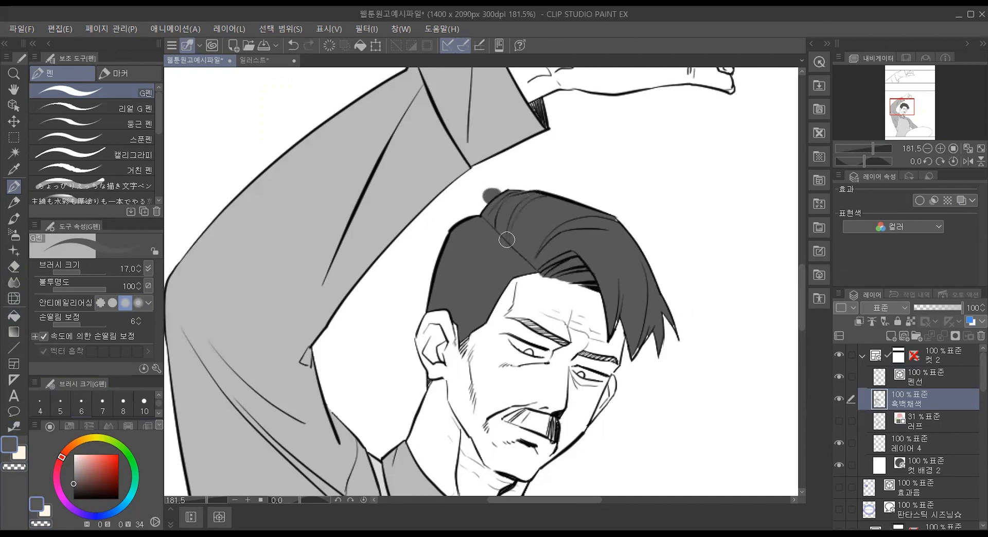
click(14, 266)
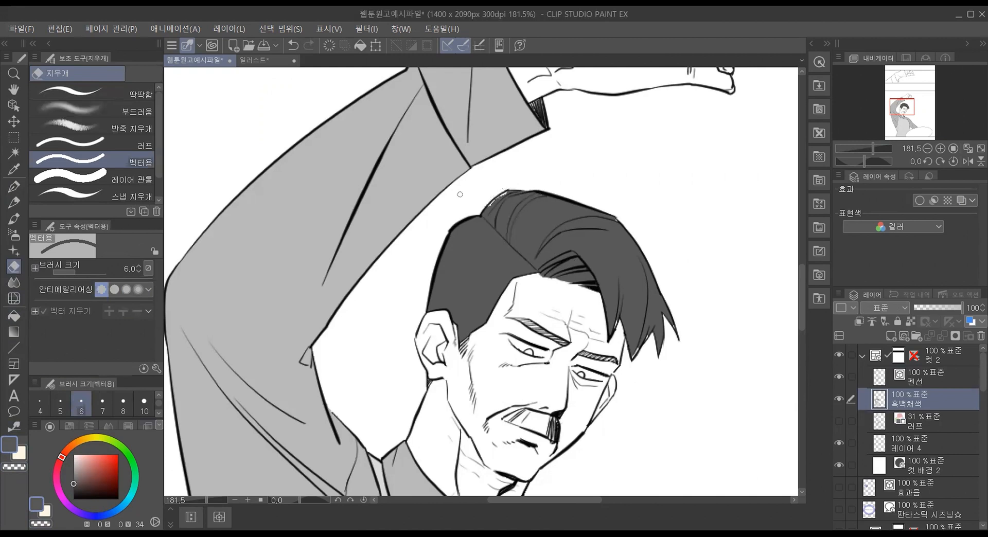
click(14, 186)
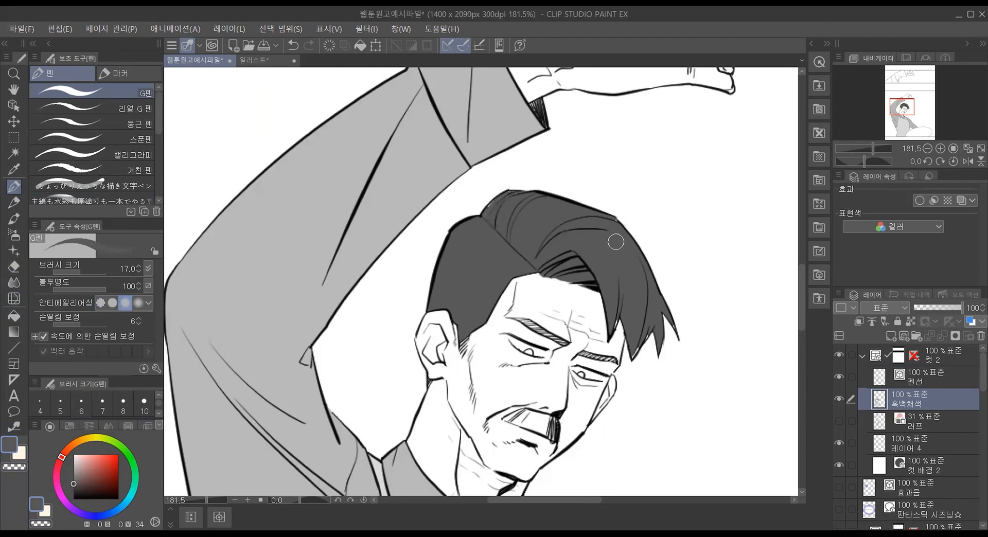
scroll(661, 389, up, 4)
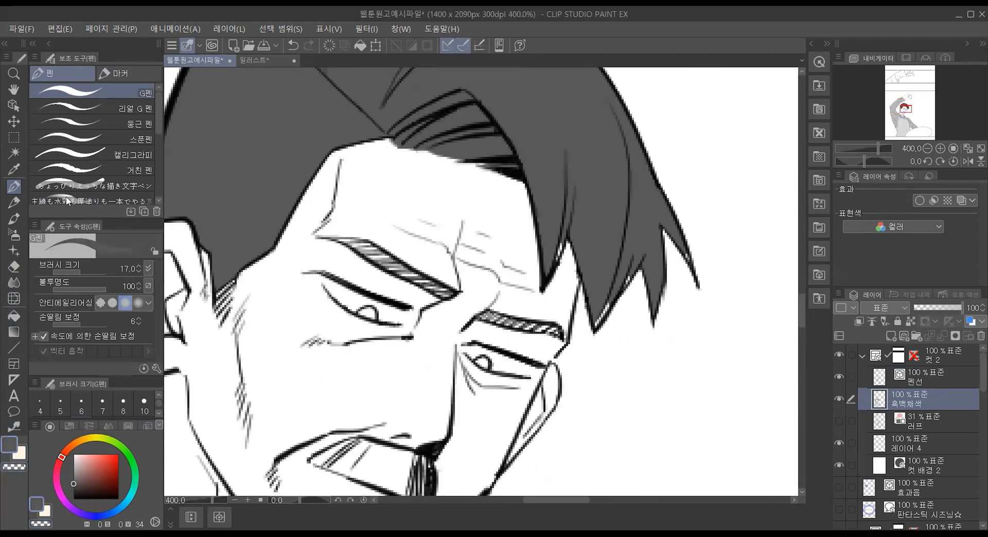
Step: Fill the thin unpainted edges at the tips of the bangs using 에워싸고 칠하기 and 덜 칠한 부분에 칠하기
click(14, 316)
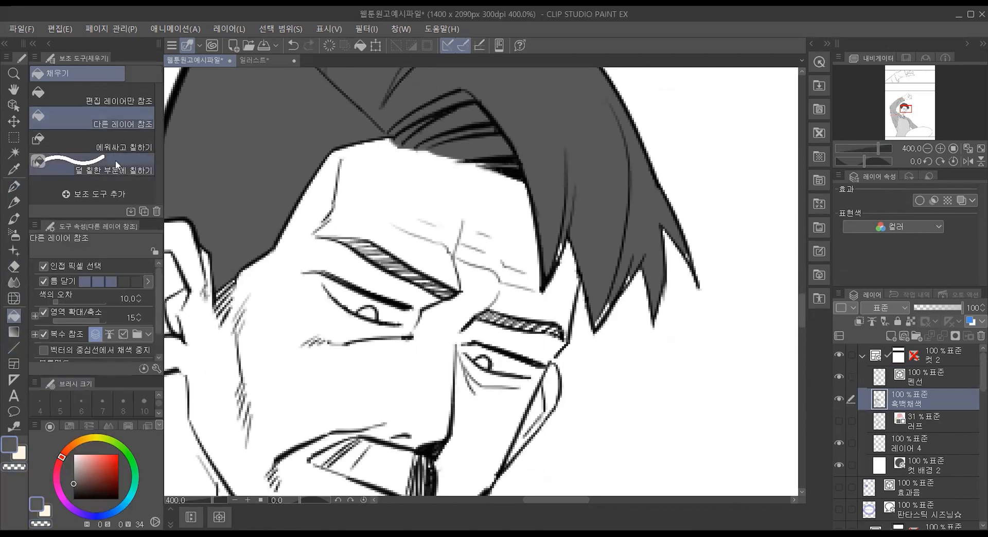
click(118, 133)
mouse_move(614, 333)
mouse_down()
mouse_move(577, 313)
mouse_move(637, 221)
mouse_move(640, 312)
mouse_move(622, 332)
mouse_up()
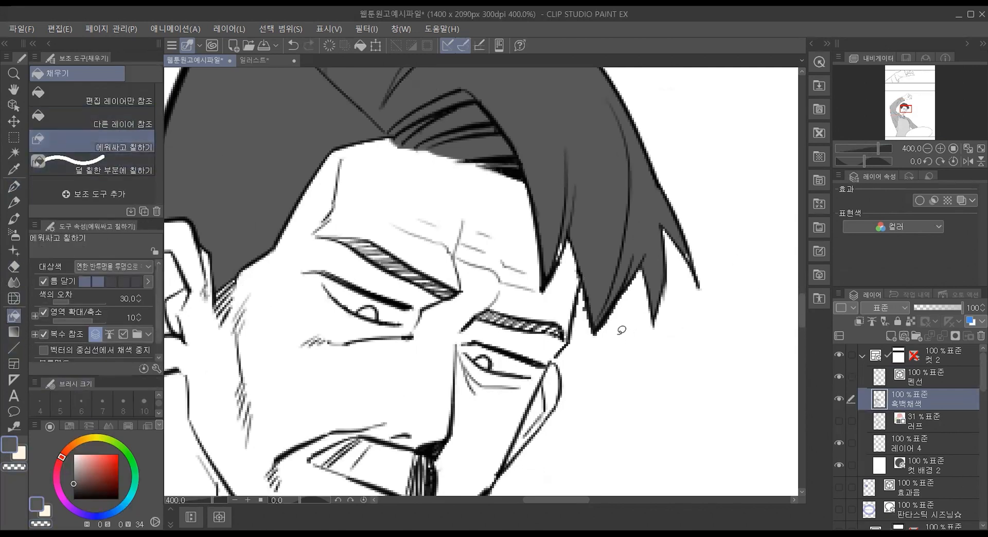
click(135, 159)
drag(584, 213, 555, 264)
drag(679, 240, 697, 267)
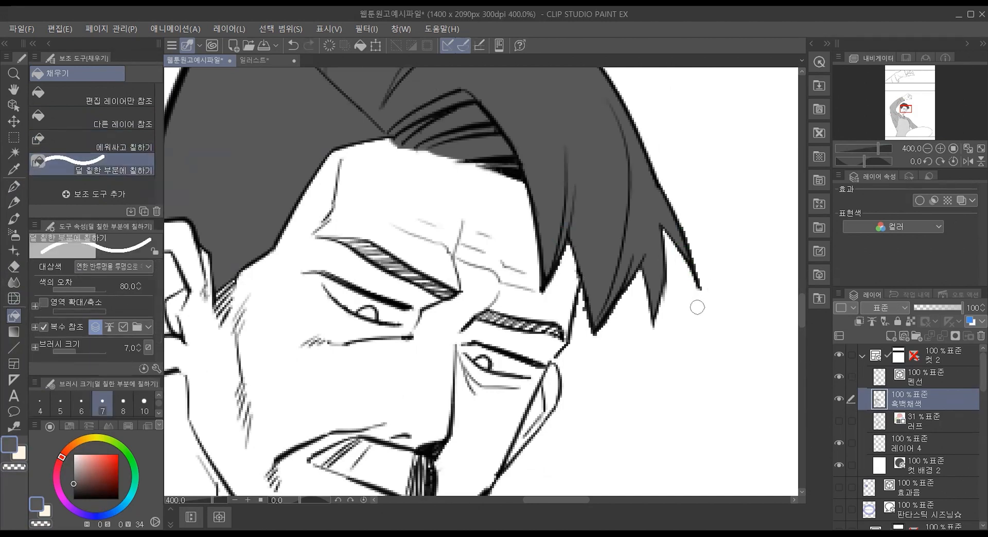
Step: Fill the spaces between the hatching lines of both eyebrows with dark gray using 다른 레이어 참조
mouse_move(461, 245)
mouse_down()
mouse_move(413, 240)
mouse_move(361, 149)
mouse_move(376, 150)
mouse_up()
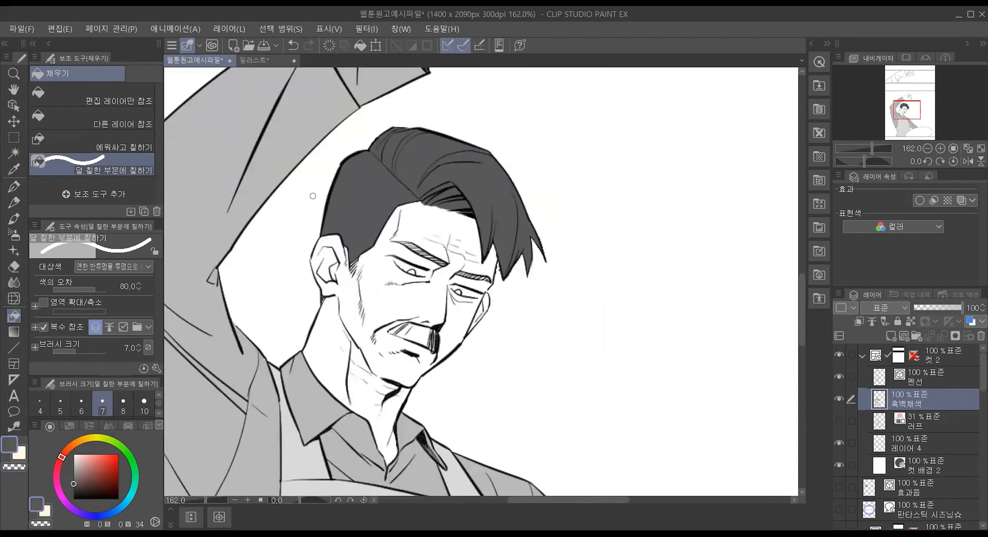
drag(391, 240, 446, 266)
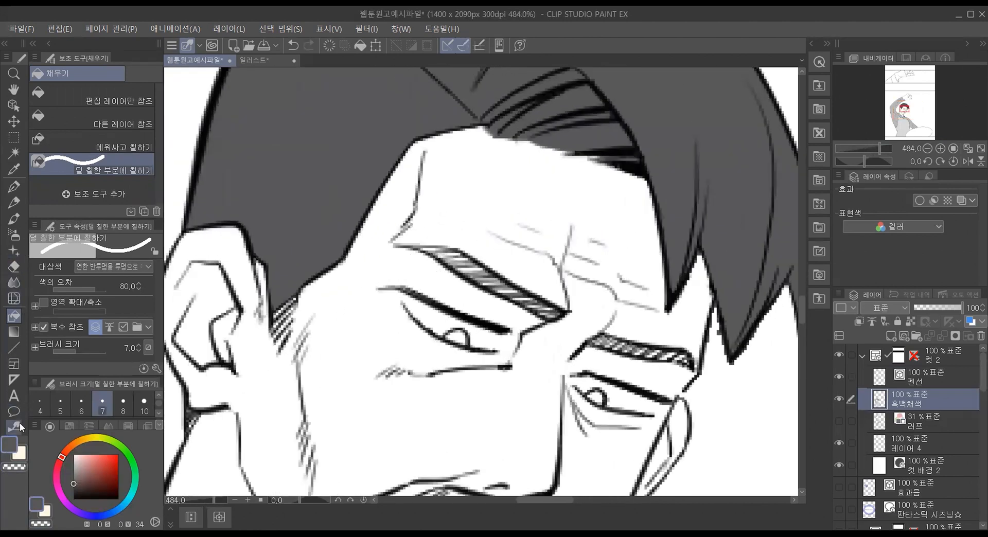
click(109, 124)
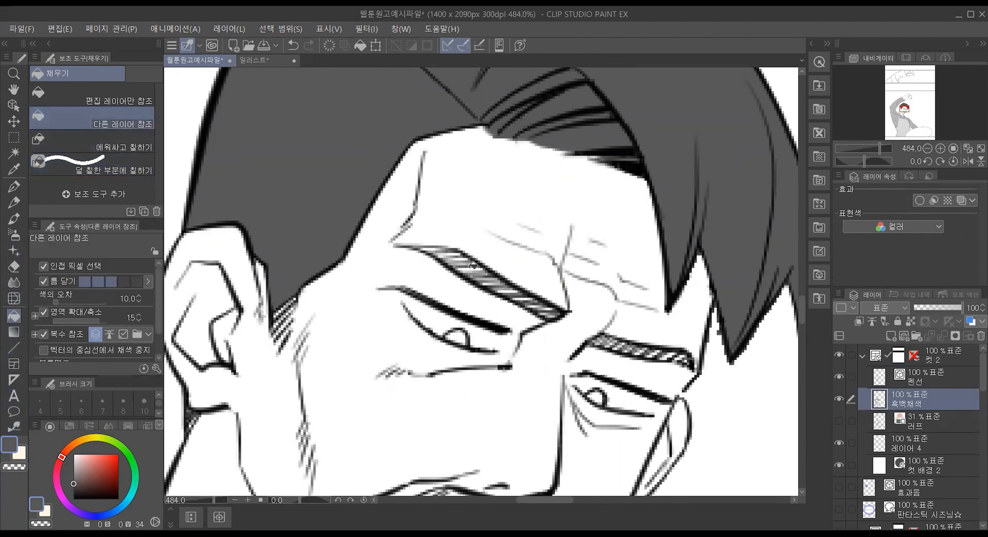
drag(474, 265, 502, 285)
drag(444, 255, 547, 307)
mouse_move(634, 342)
mouse_down()
mouse_move(607, 342)
mouse_move(674, 346)
mouse_move(599, 342)
mouse_up()
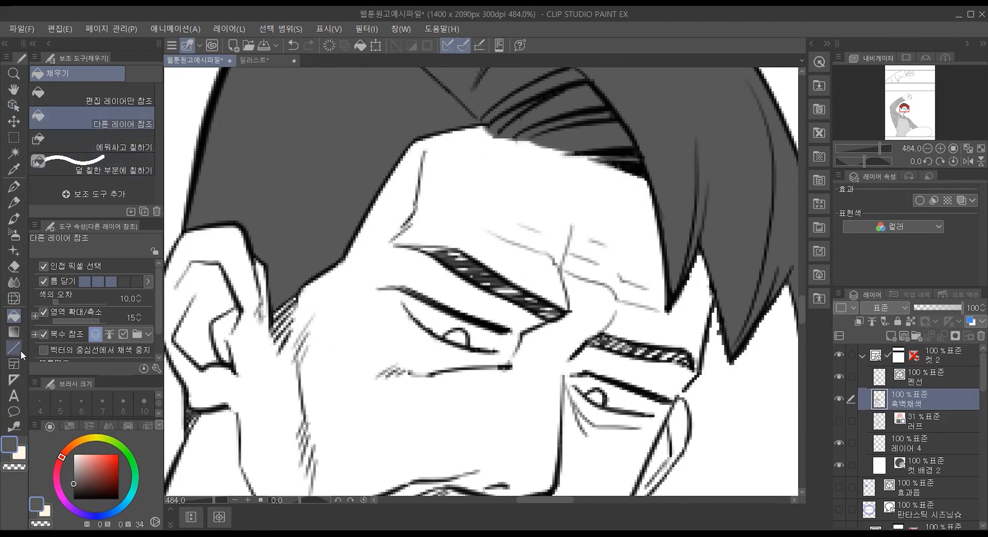
Step: Try filling the eyebrows with 에워싸고 칠하기, including at 영역 확대/축소 values of 3 and 1, and undo each fill
click(118, 143)
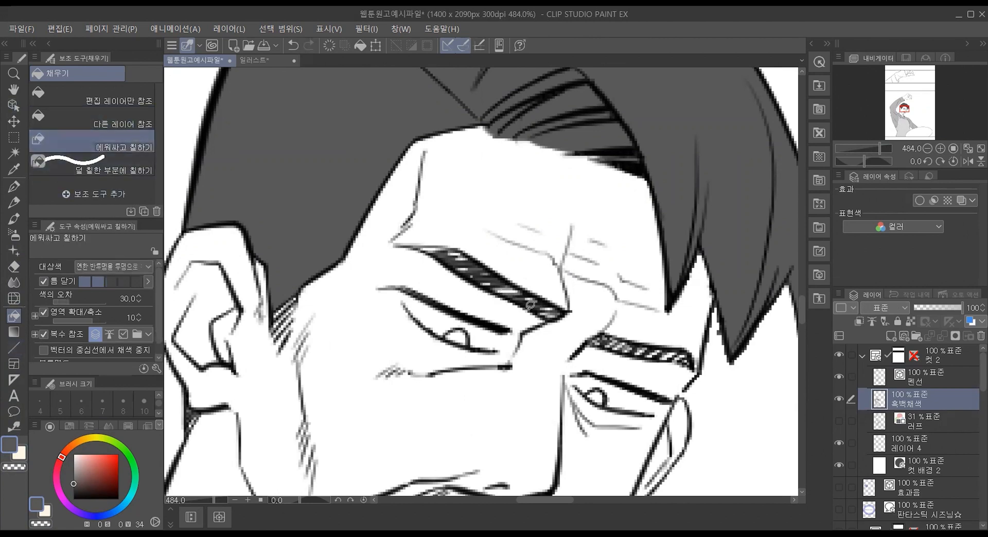
mouse_move(538, 318)
mouse_down()
mouse_move(429, 282)
mouse_move(405, 238)
mouse_move(451, 232)
mouse_move(513, 256)
mouse_move(567, 305)
mouse_move(533, 323)
mouse_up()
mouse_move(661, 367)
mouse_down()
mouse_move(587, 348)
mouse_move(600, 328)
mouse_move(626, 323)
mouse_move(682, 325)
mouse_move(714, 347)
mouse_move(703, 365)
mouse_move(652, 367)
mouse_up()
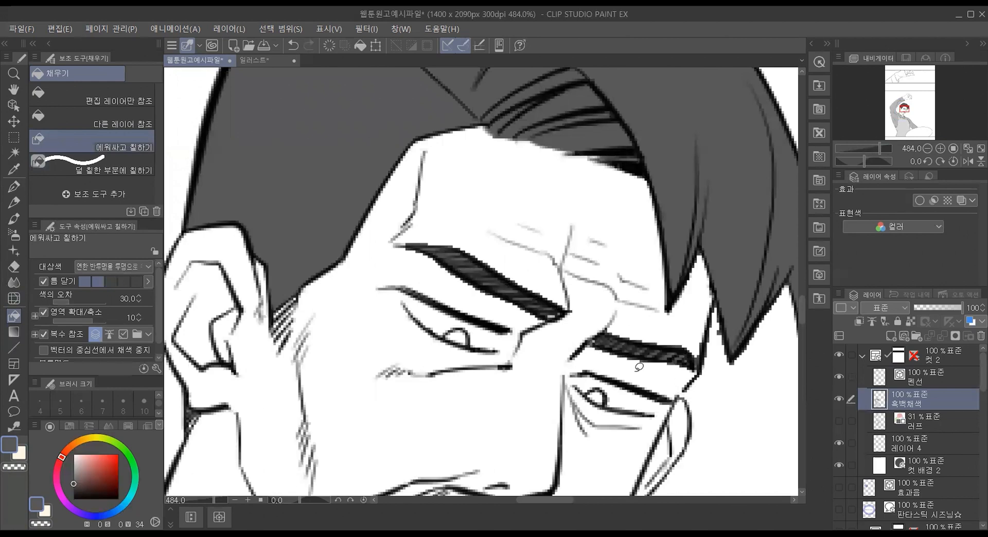
key(ctrl+z)
key(ctrl+z)
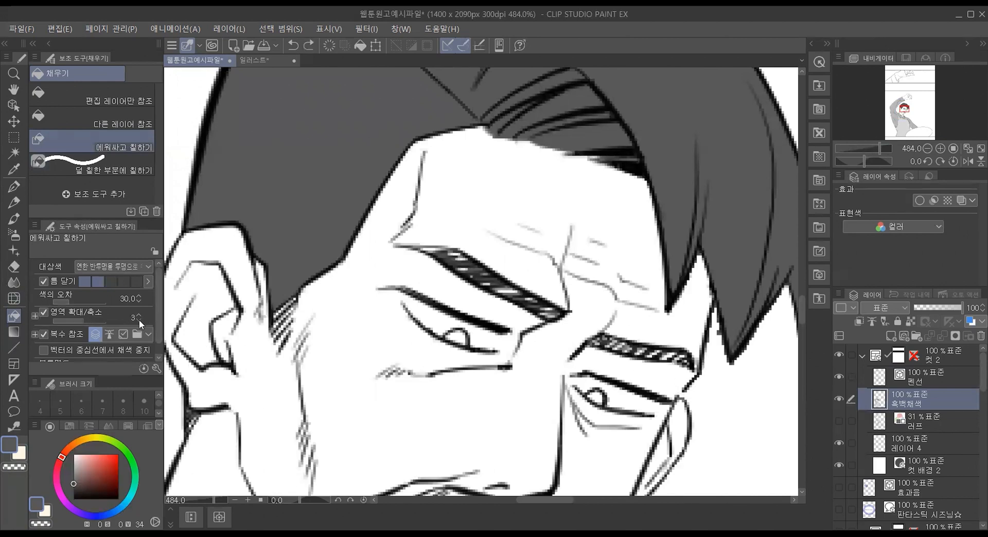
mouse_move(540, 324)
mouse_down()
mouse_move(418, 283)
mouse_move(384, 256)
mouse_move(424, 228)
mouse_move(471, 231)
mouse_move(561, 273)
mouse_move(577, 298)
mouse_move(540, 322)
mouse_up()
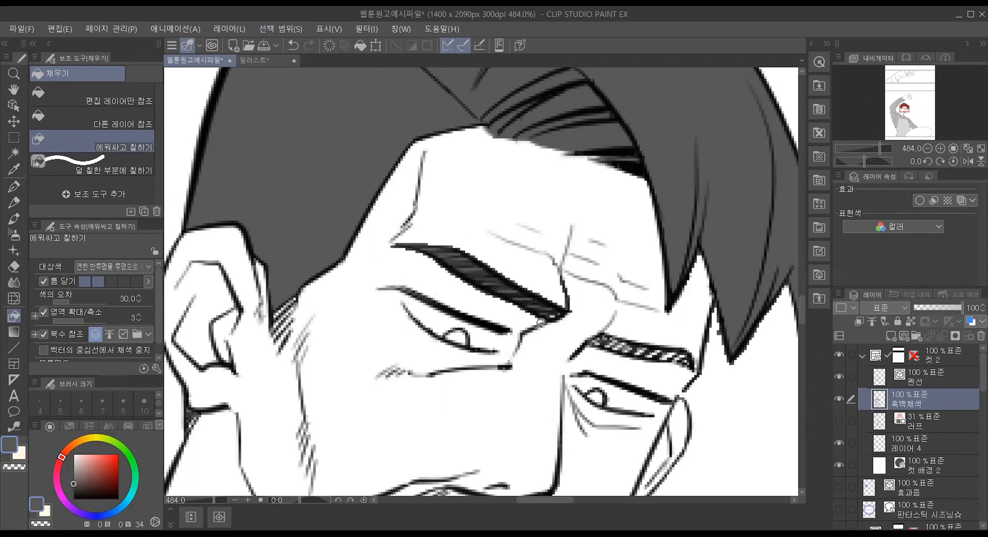
key(ctrl+z)
click(139, 320)
mouse_move(537, 313)
mouse_down()
mouse_move(421, 264)
mouse_move(395, 233)
mouse_move(510, 242)
mouse_move(583, 299)
mouse_move(571, 314)
mouse_move(550, 330)
mouse_up()
key(ctrl+z)
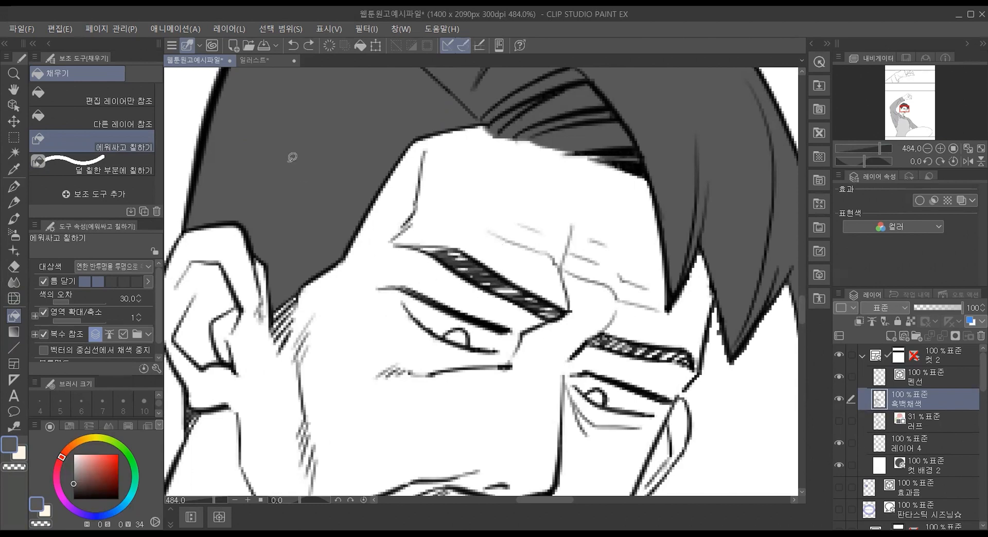
Step: Brush over both eyebrows and the irises with 덜 칠한 부분에 칠하기 to fill them with dark gray
click(149, 170)
drag(419, 242, 507, 298)
drag(466, 267, 548, 309)
drag(499, 280, 563, 319)
mouse_move(456, 264)
mouse_down()
mouse_move(424, 249)
mouse_move(475, 262)
mouse_up()
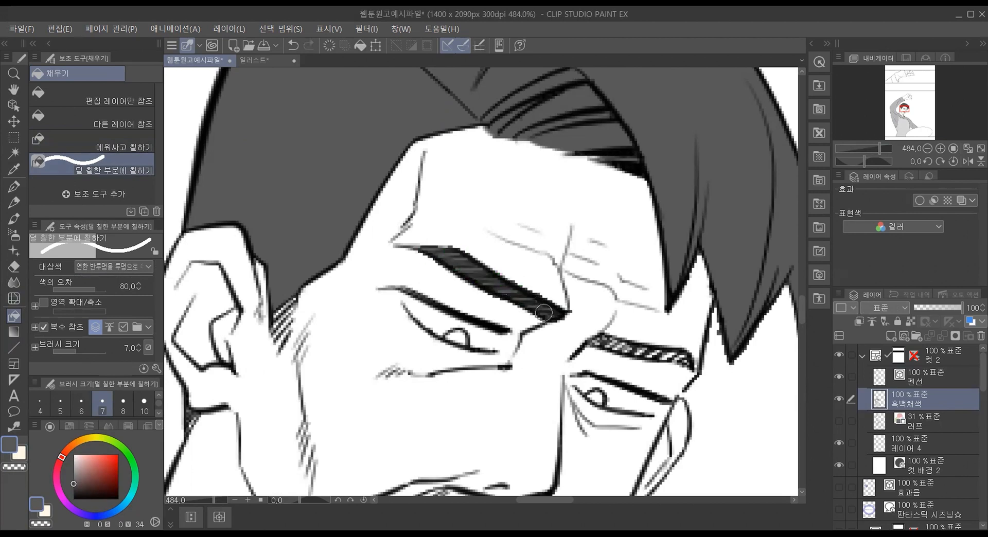
drag(597, 340, 693, 361)
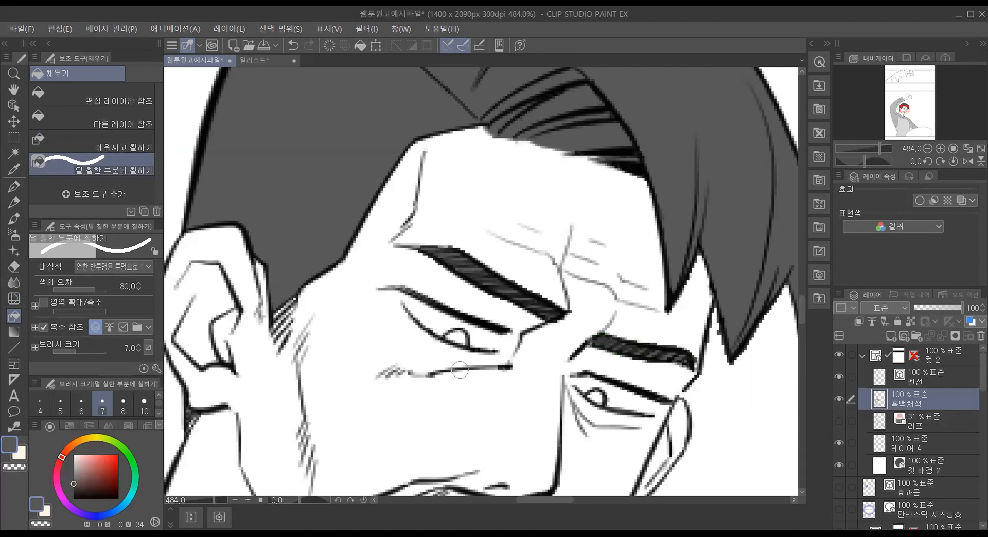
drag(451, 334, 463, 343)
drag(584, 394, 599, 401)
Step: Fill the main area of the mustache with dark gray using 다른 레이어 참조
scroll(410, 350, down, 5)
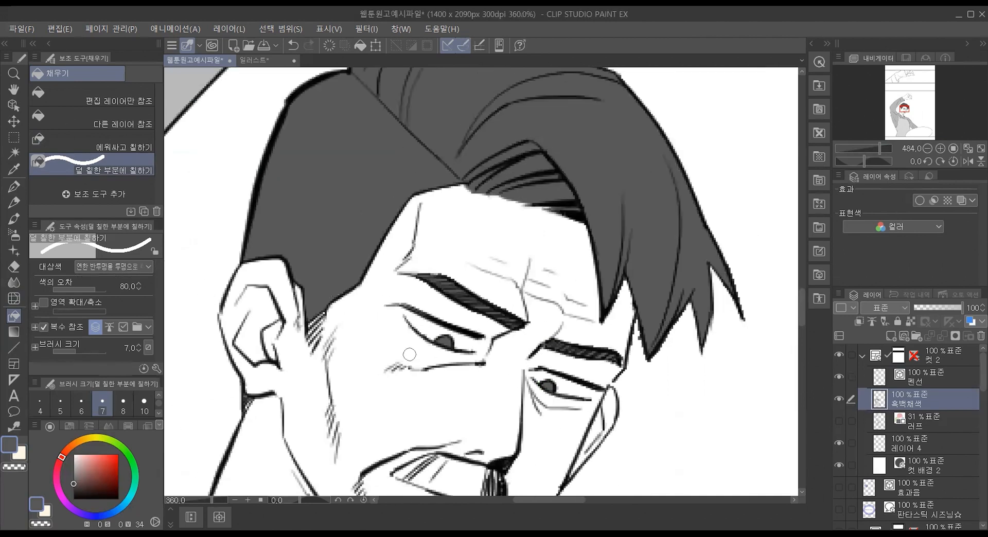
scroll(410, 354, down, 2)
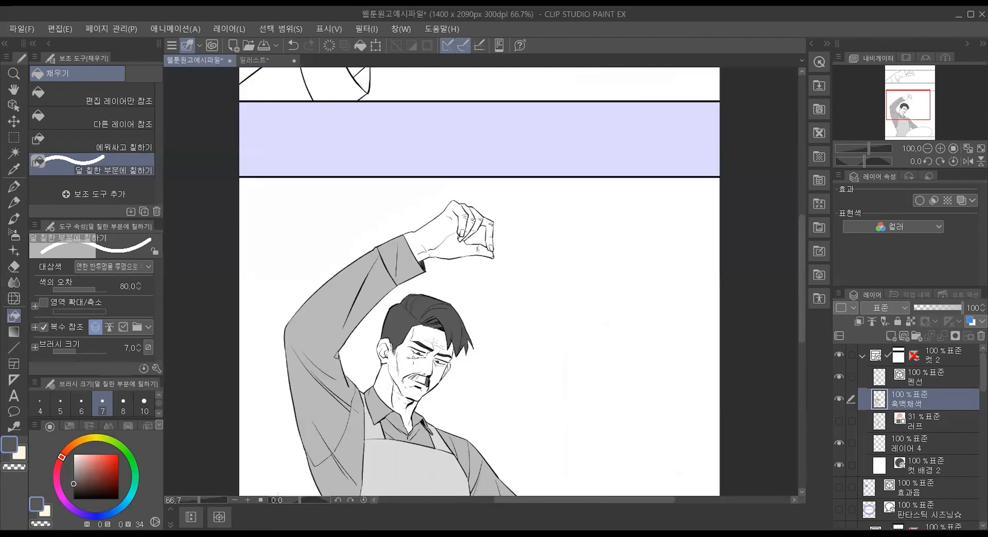
drag(803, 313, 803, 357)
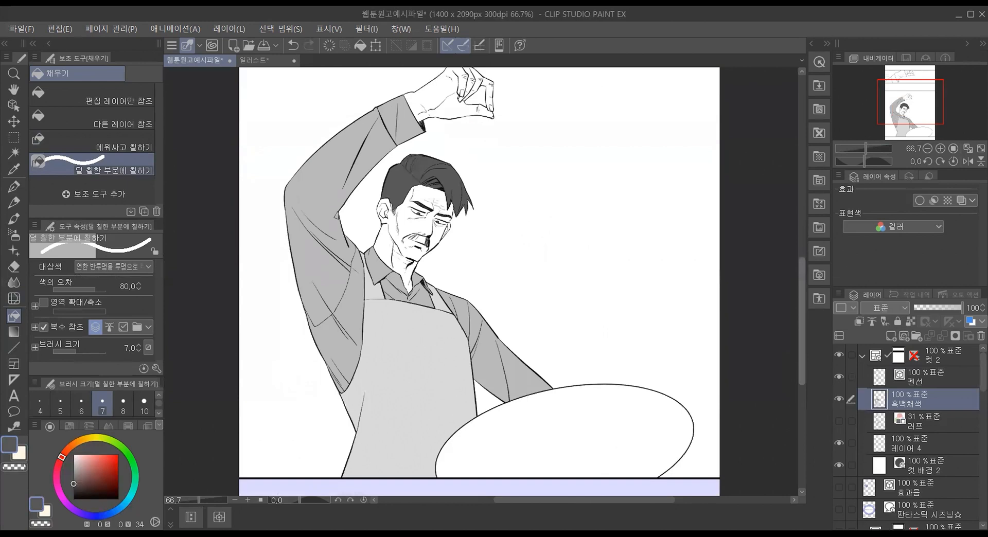
scroll(399, 207, up, 3)
scroll(392, 206, up, 1)
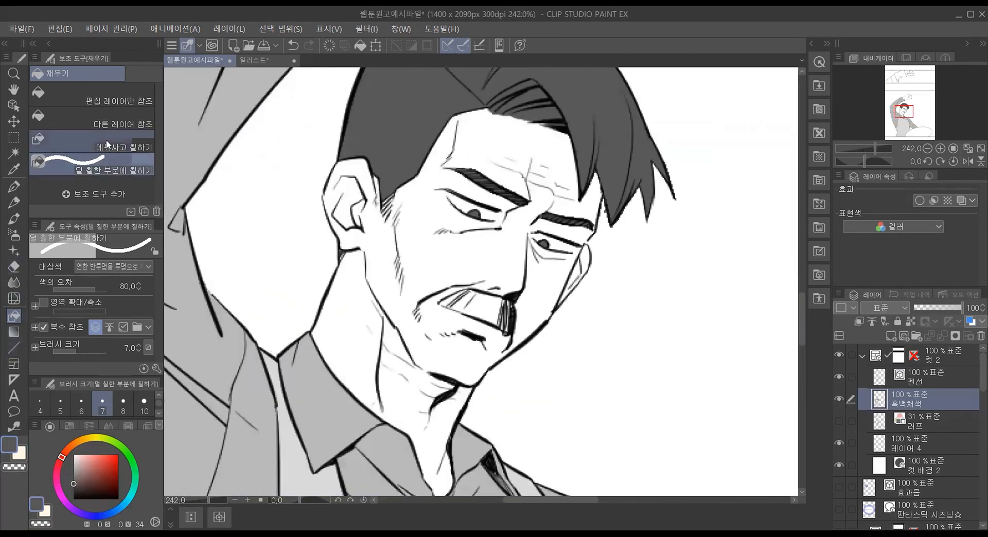
click(117, 124)
click(502, 311)
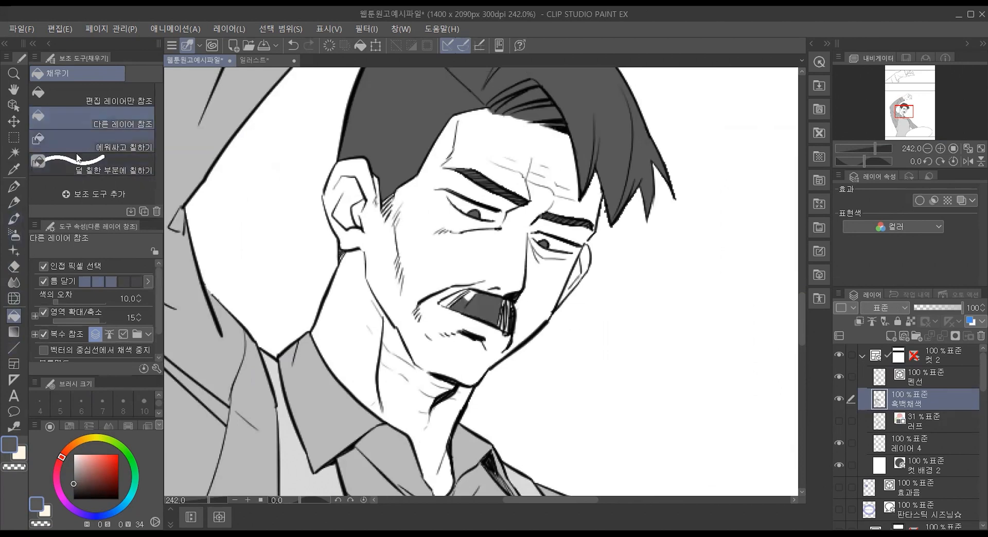
Step: Fill the remaining gaps along the mustache's edges and between its strands with 덜 칠한 부분에 칠하기
click(114, 165)
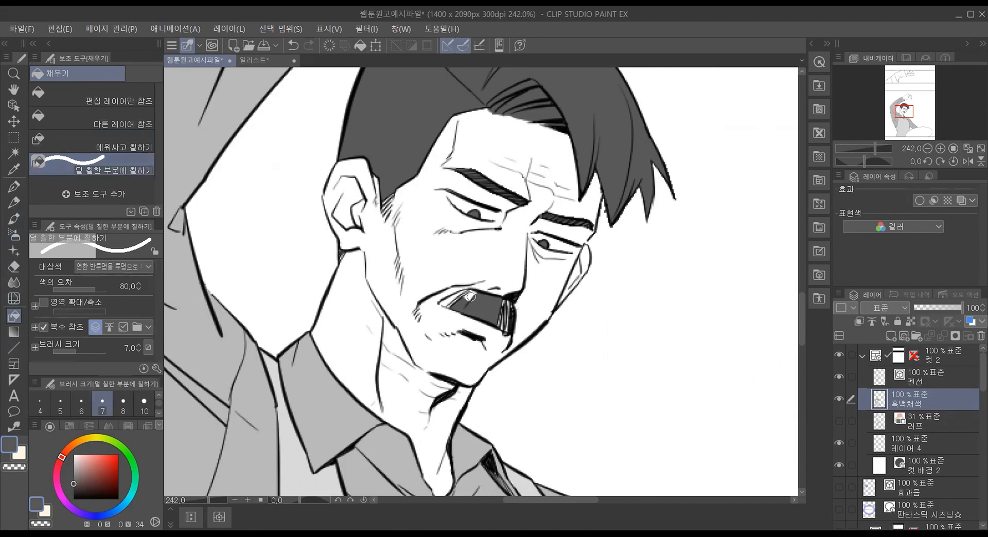
mouse_move(468, 296)
mouse_down()
mouse_move(441, 303)
mouse_move(503, 313)
mouse_move(507, 327)
mouse_move(507, 306)
mouse_move(507, 328)
mouse_up()
drag(500, 322, 505, 308)
drag(500, 297, 505, 332)
drag(466, 307, 465, 308)
drag(476, 293, 446, 303)
mouse_move(471, 287)
mouse_down()
mouse_move(445, 302)
mouse_move(460, 295)
mouse_move(510, 332)
mouse_up()
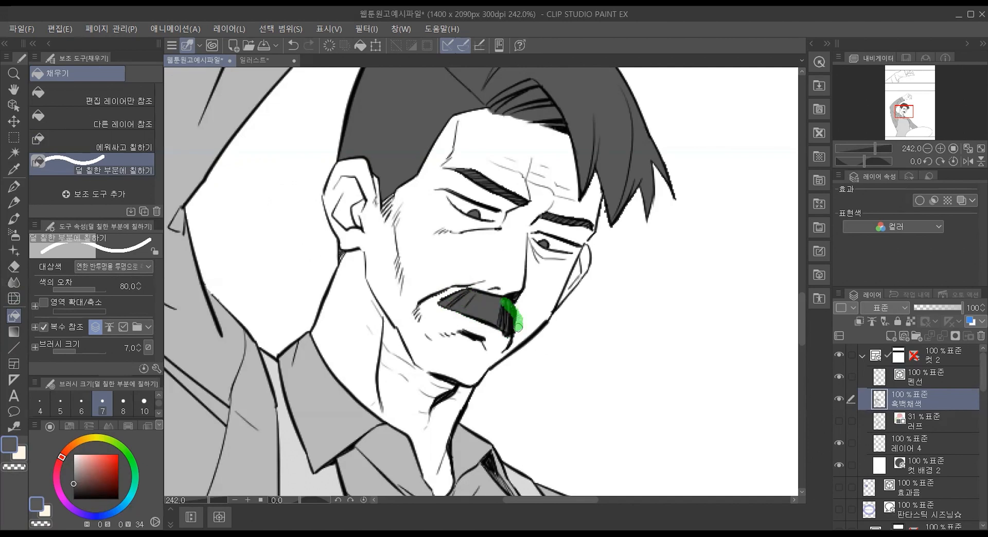
Step: Fill the raised hand and its fingers with light gray at brightness 89 using 다른 레이어 참조
scroll(291, 295, down, 5)
scroll(289, 296, down, 1)
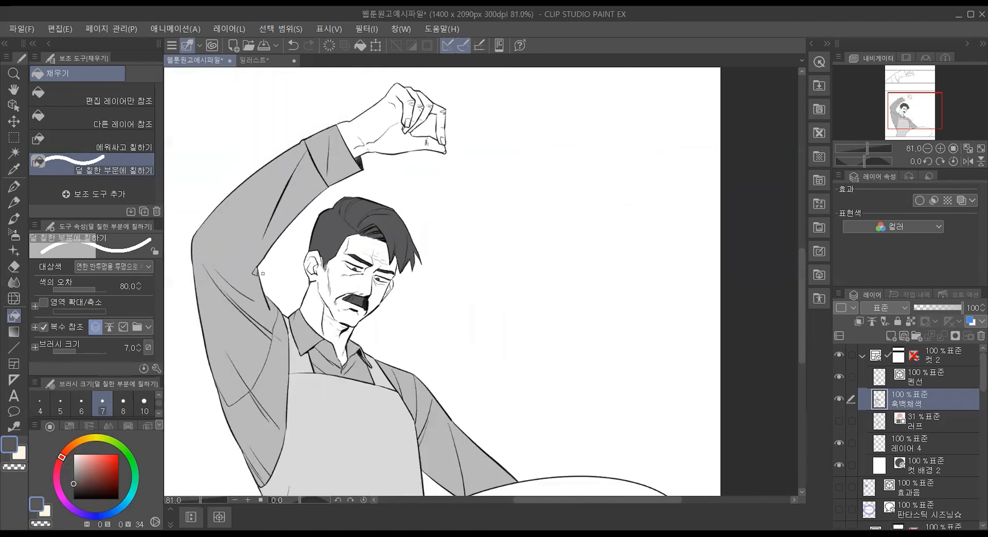
scroll(227, 196, down, 1)
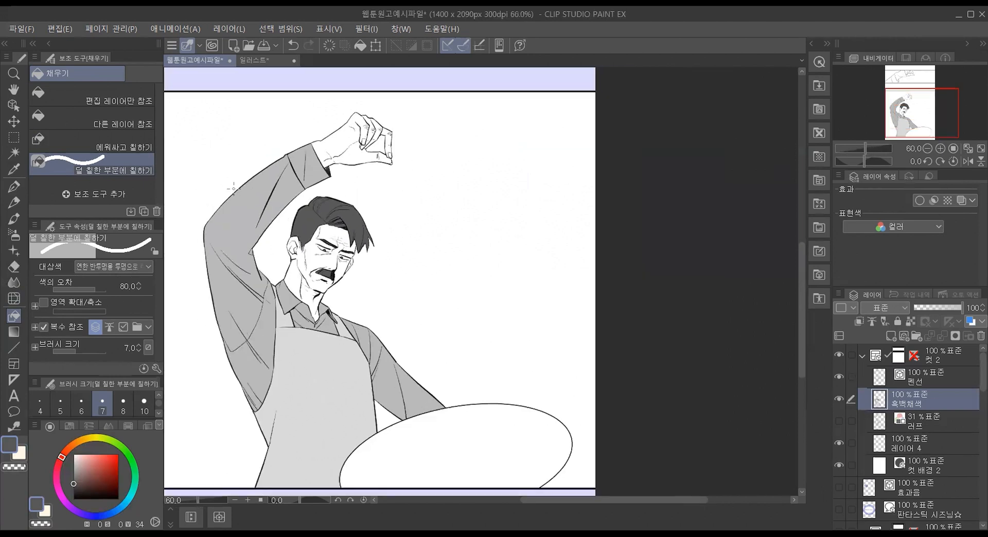
scroll(233, 188, up, 3)
alt+click(75, 460)
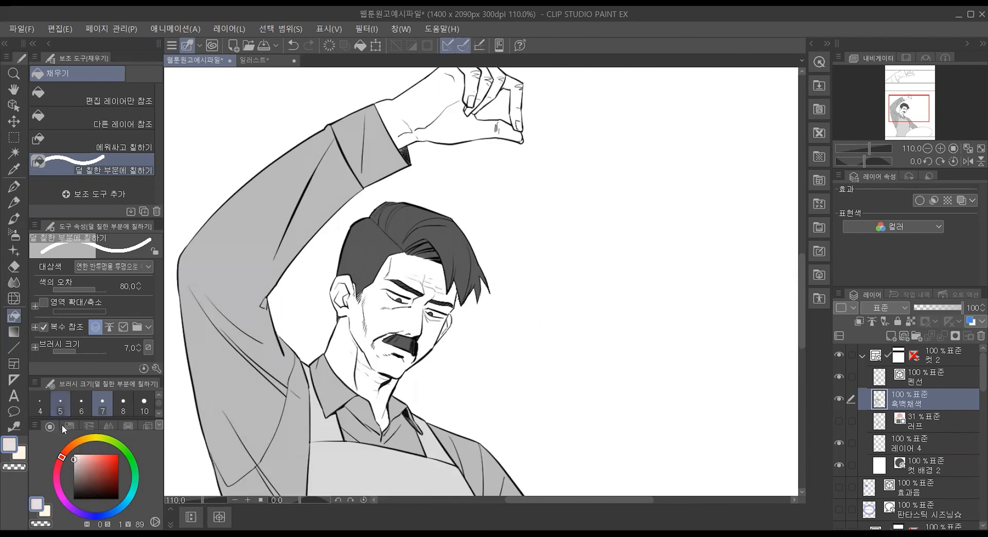
click(90, 120)
click(450, 93)
click(487, 84)
click(500, 84)
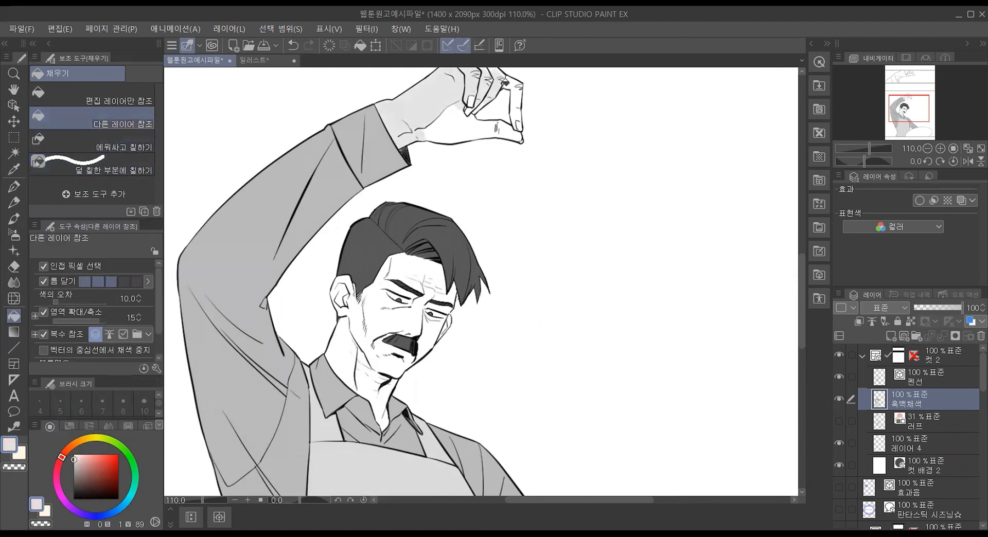
click(517, 93)
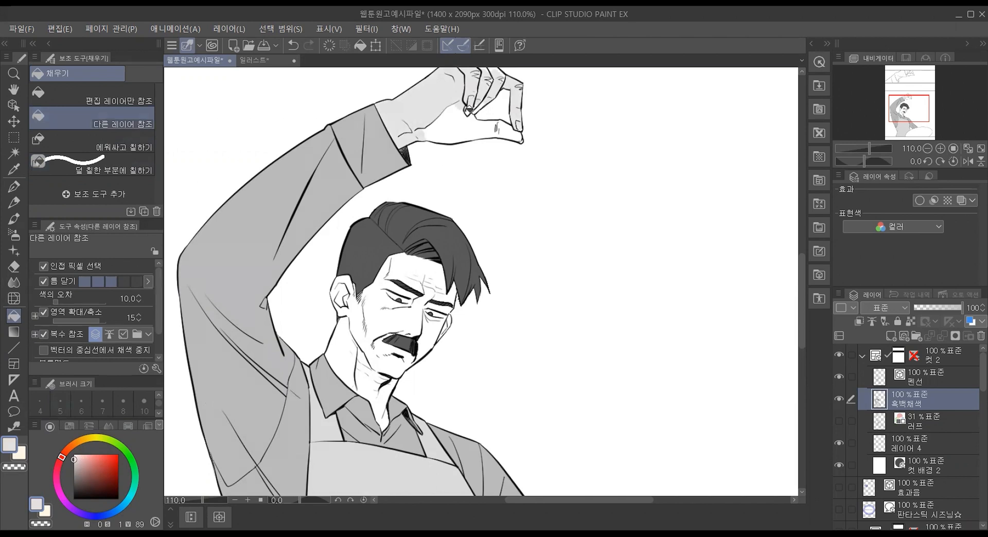
click(441, 118)
click(510, 133)
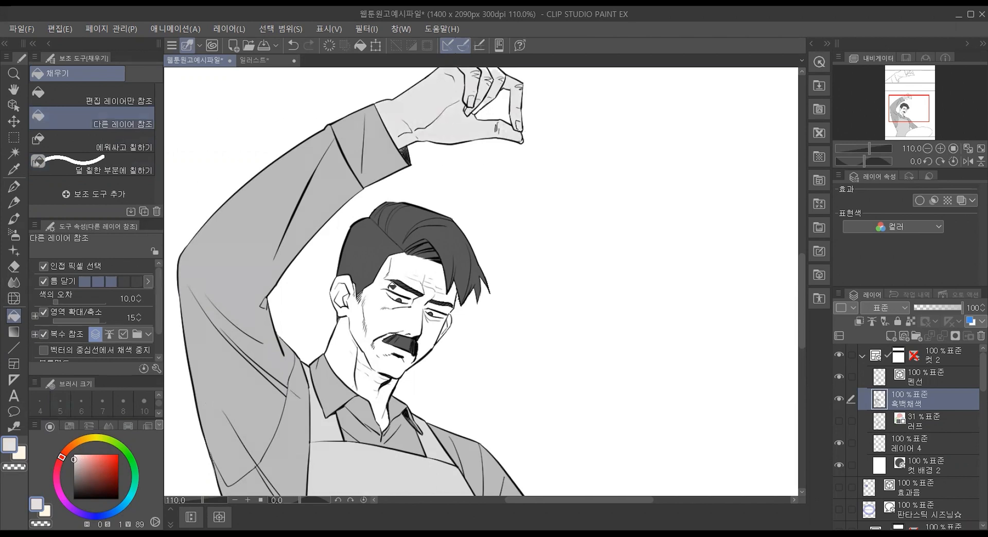
Step: Fill the face, forehead, ear and neck with the same light gray skin tone
click(386, 317)
click(410, 267)
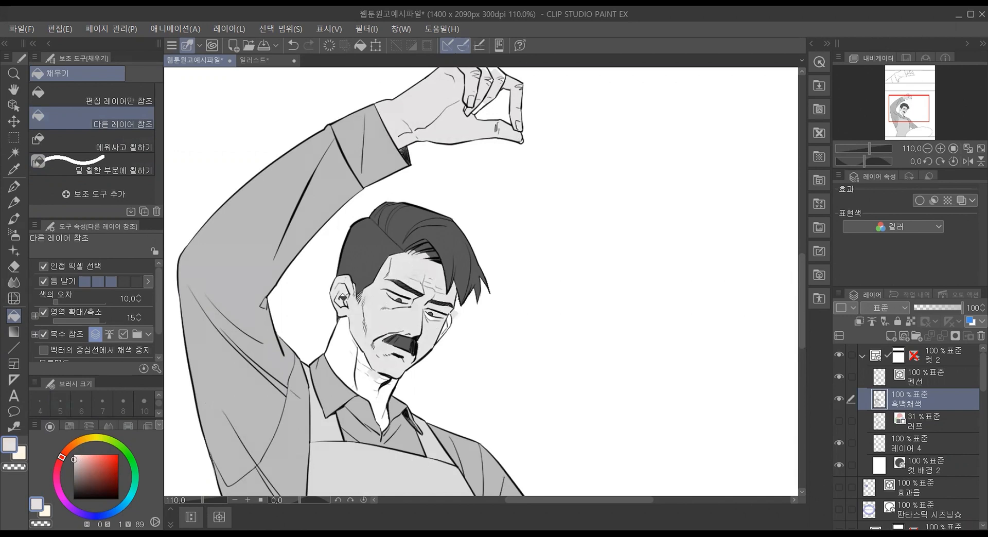
click(352, 352)
click(364, 350)
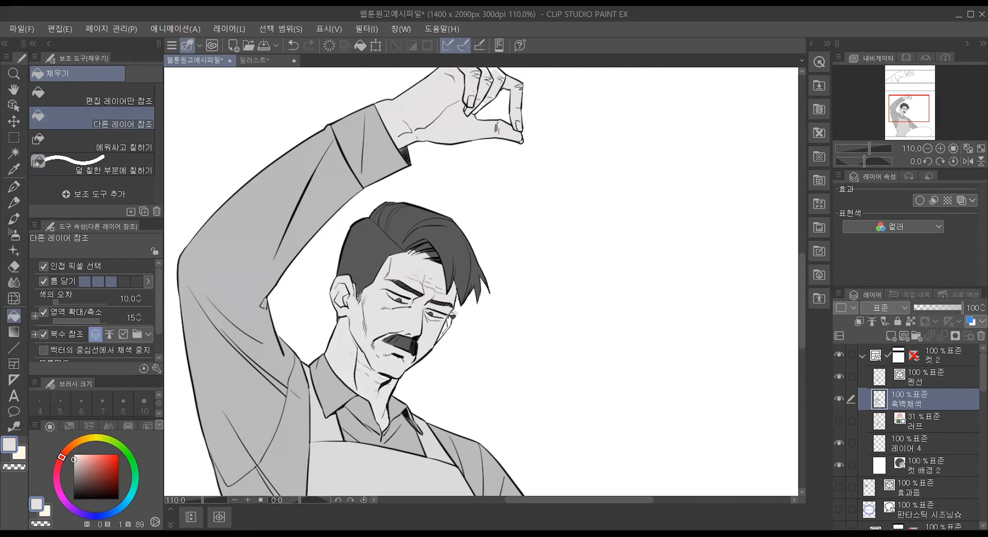
Step: Erase the light gray that spilled outside the face beside the far ear with the 벡터용 eraser
scroll(407, 266, up, 5)
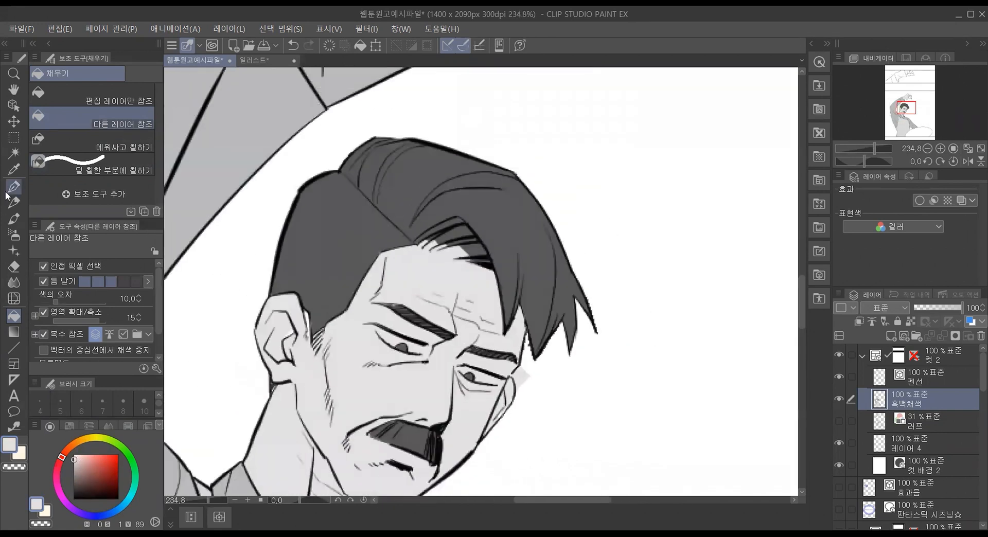
click(15, 267)
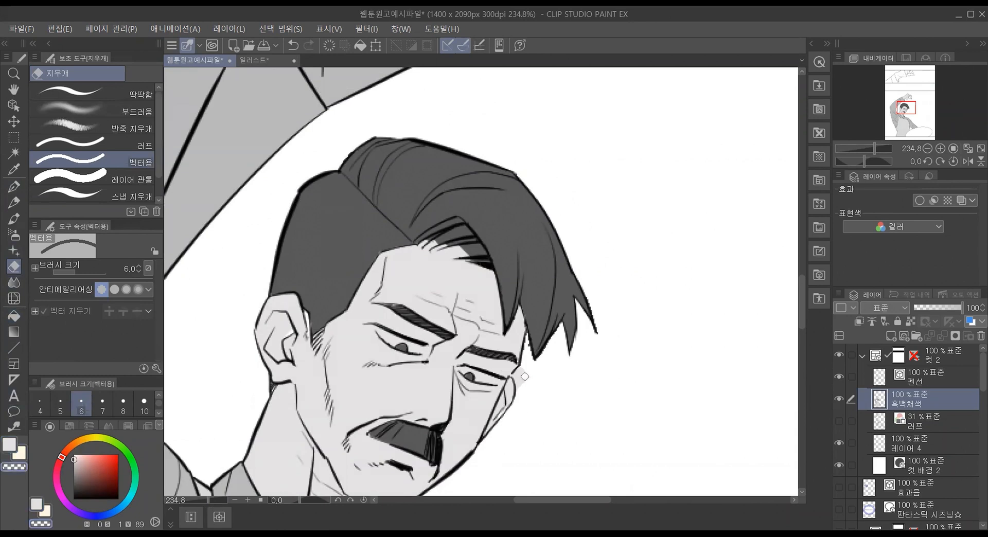
drag(516, 372, 522, 393)
Step: Pick the hair's dark gray and paint the gaps between the strands under the bangs with G펜 at size 17
click(14, 186)
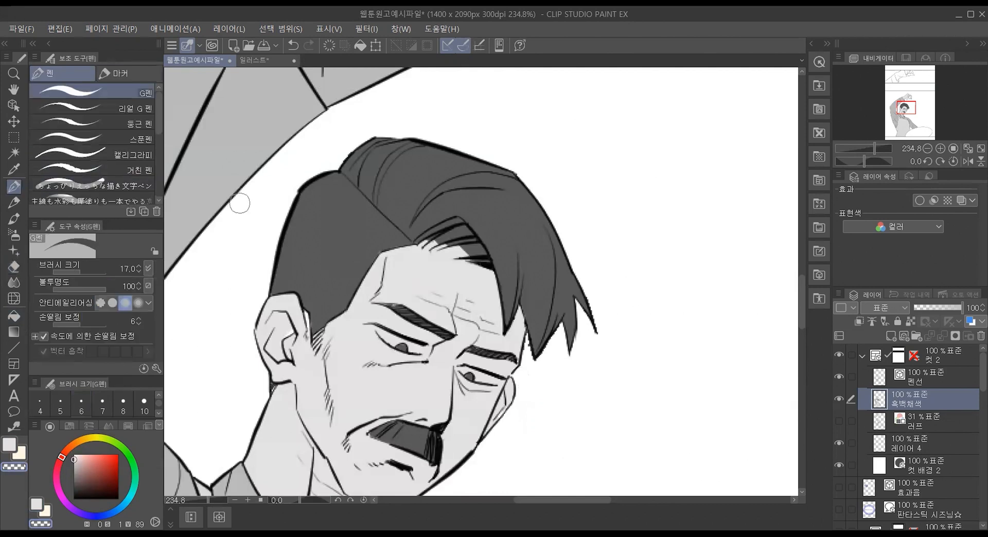
alt+click(476, 241)
mouse_move(450, 248)
mouse_down()
mouse_move(481, 250)
mouse_move(427, 239)
mouse_move(465, 250)
mouse_up()
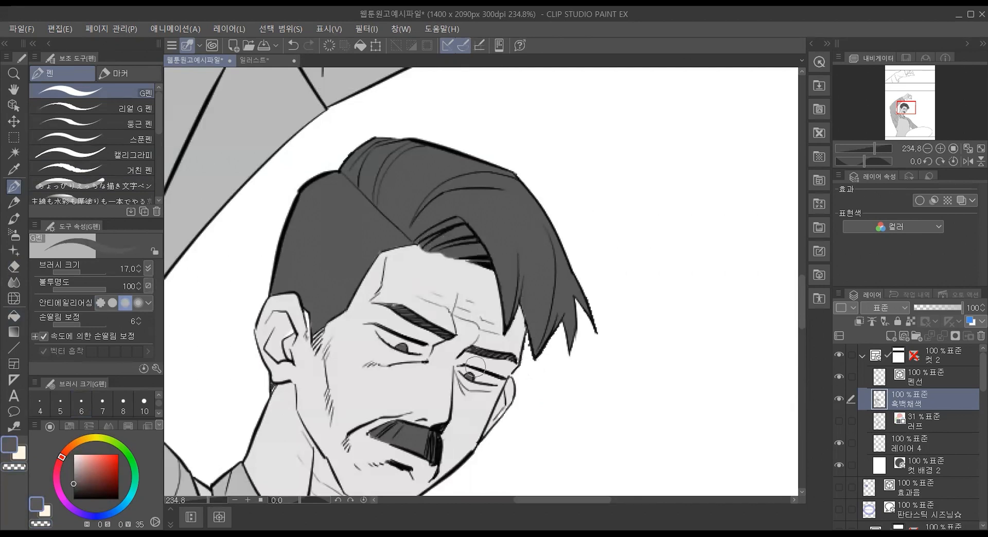
Step: Paint the whites of both eyes in white at brightness 100 with G펜 at size 8
alt+click(246, 259)
key(bracketleft)
key(bracketleft)
key(bracketleft)
key(bracketleft)
drag(394, 338, 417, 347)
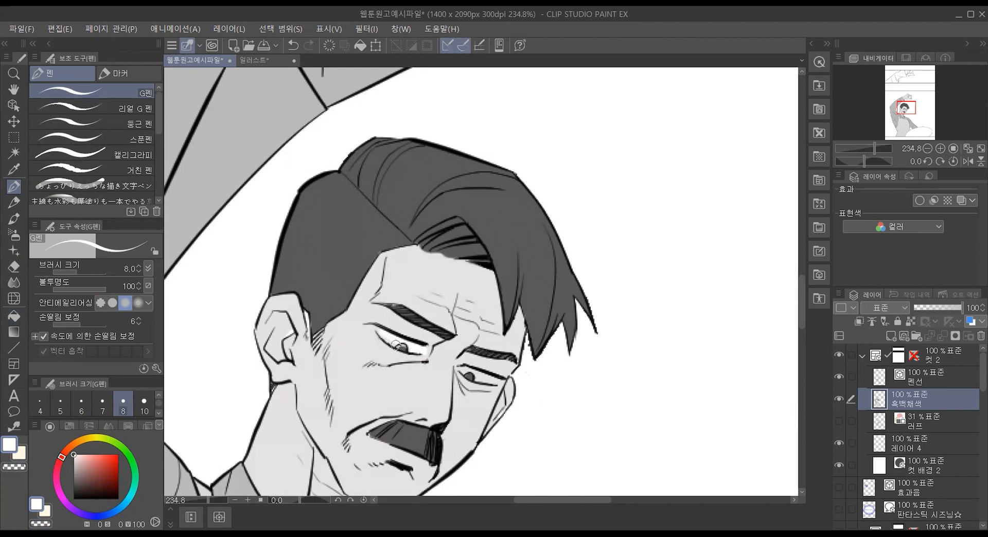
drag(385, 341, 375, 323)
key(ctrl+z)
click(393, 341)
drag(477, 376, 494, 380)
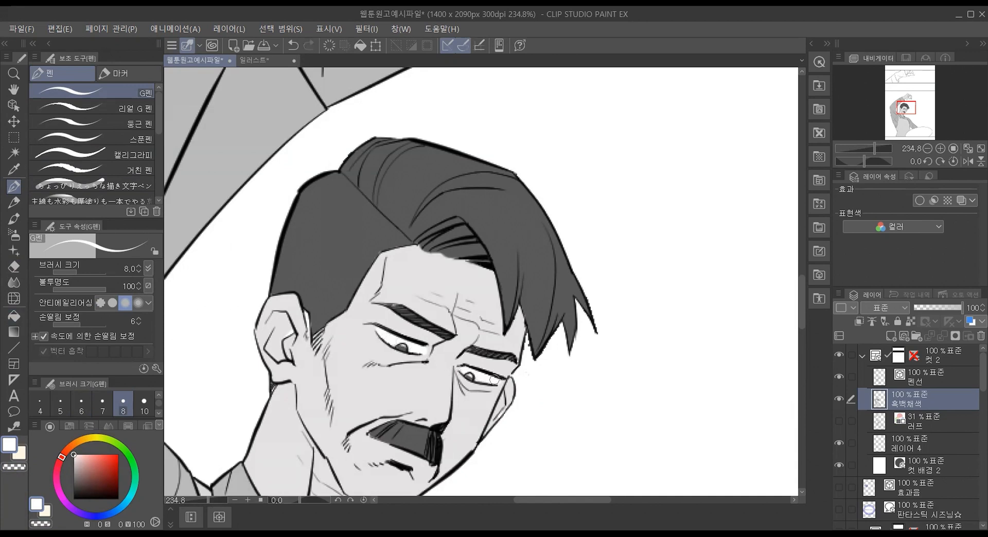
Step: Pick the light gray skin tone, fill the raised hand's unpainted finger gaps, and touch up the thumb tip with G펜 at size 8
scroll(423, 363, down, 4)
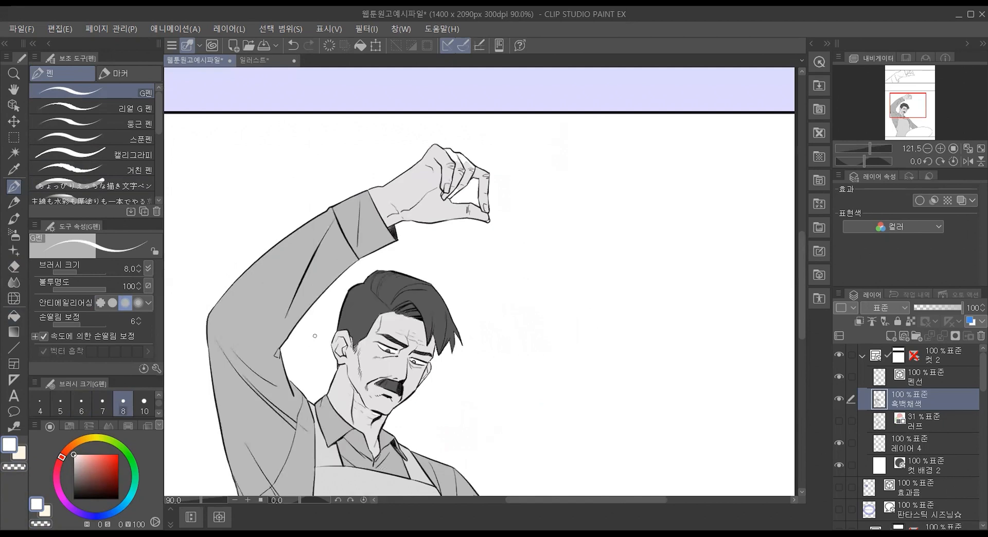
scroll(318, 335, up, 3)
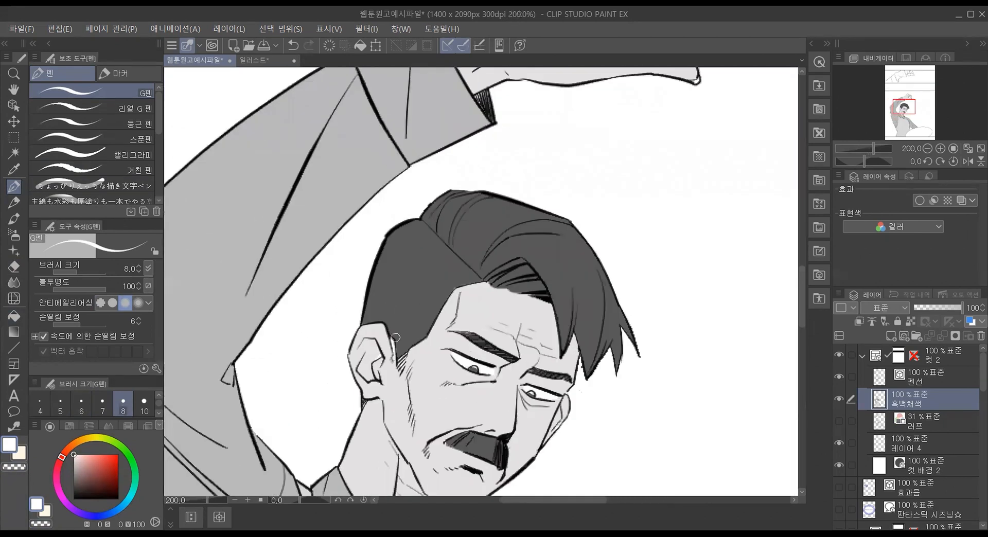
scroll(396, 338, down, 2)
alt+click(384, 348)
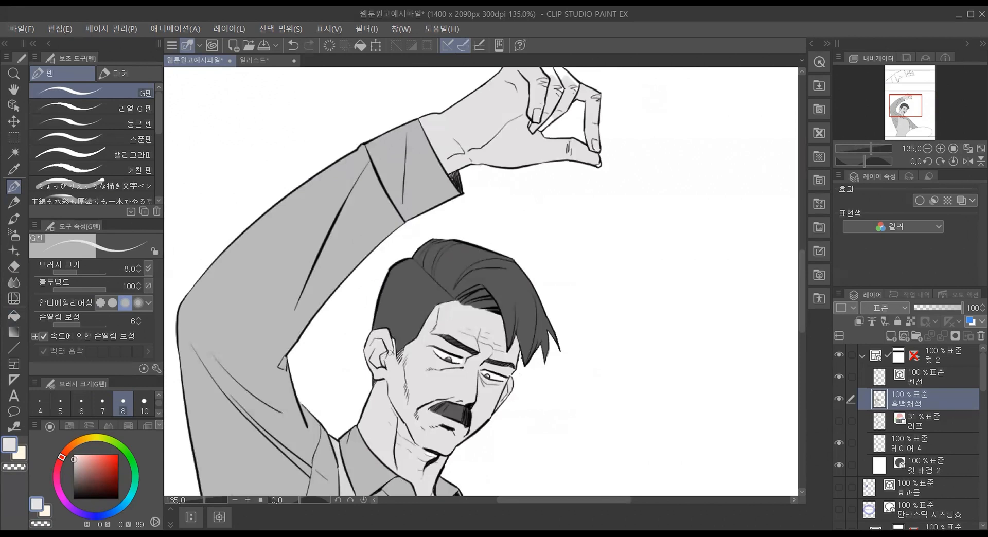
scroll(389, 352, down, 2)
scroll(486, 152, up, 6)
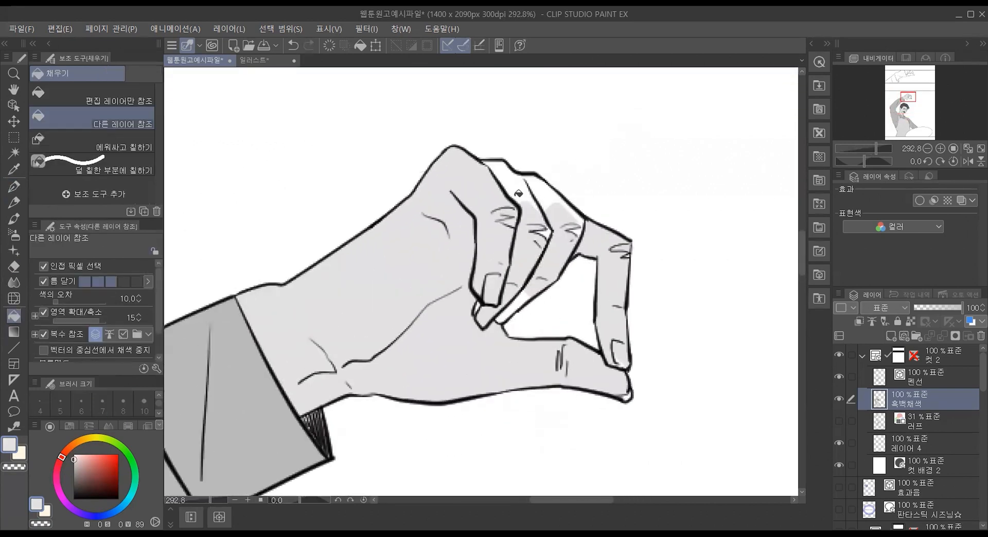
click(533, 184)
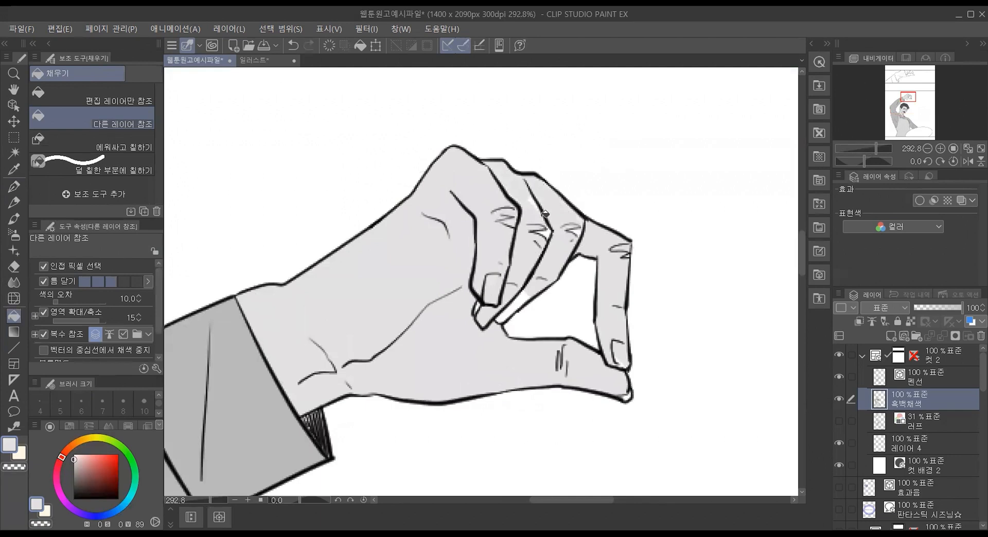
click(510, 310)
click(19, 190)
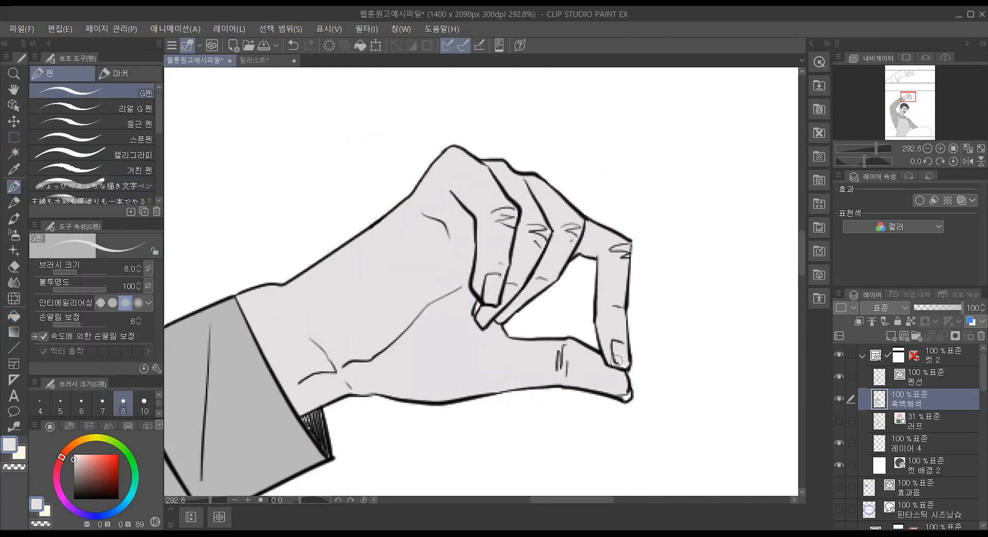
drag(624, 397, 631, 391)
Step: Examine the whole page to check the gray tones on the character against the two panels
scroll(514, 247, down, 10)
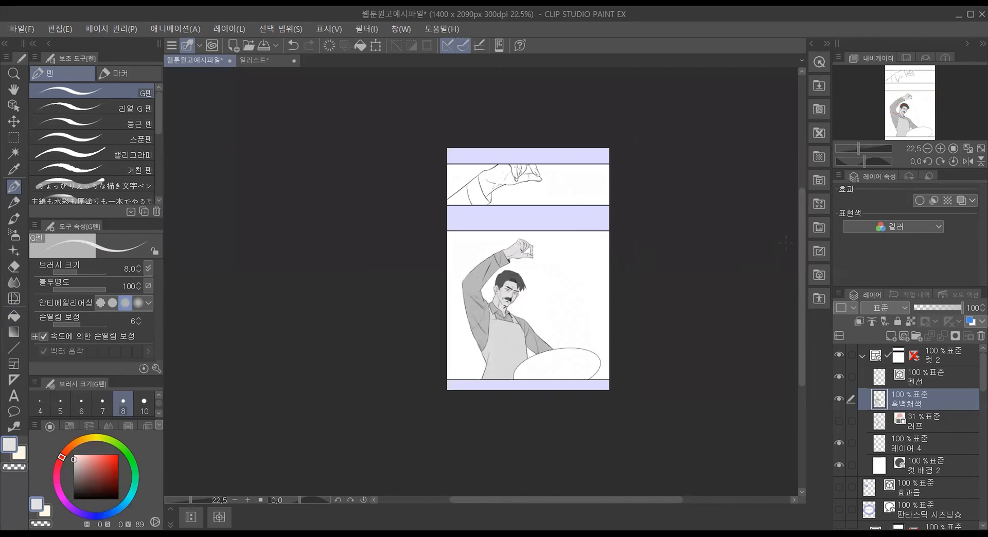
scroll(612, 241, up, 4)
scroll(593, 404, down, 2)
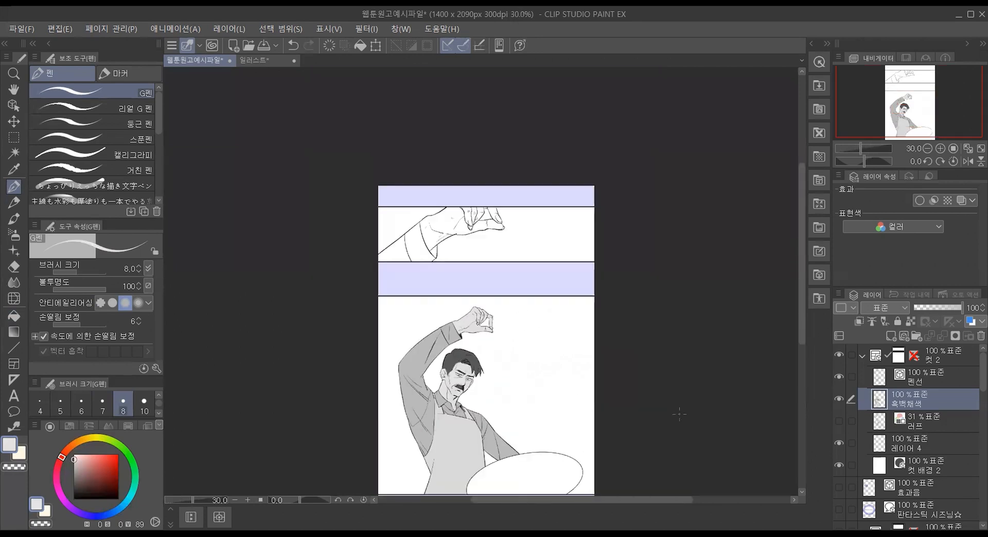
drag(800, 308, 801, 345)
scroll(499, 158, up, 1)
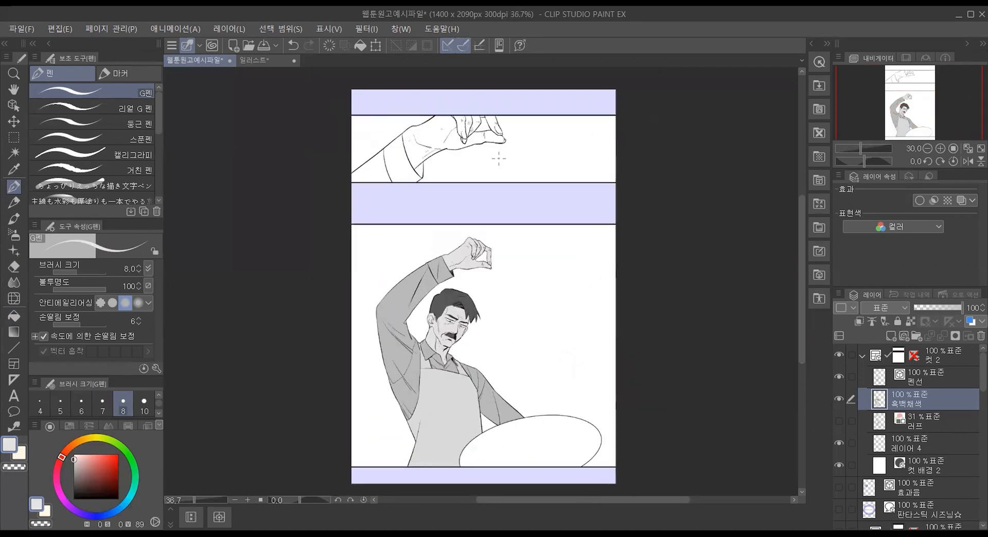
scroll(498, 158, down, 1)
drag(803, 286, 805, 314)
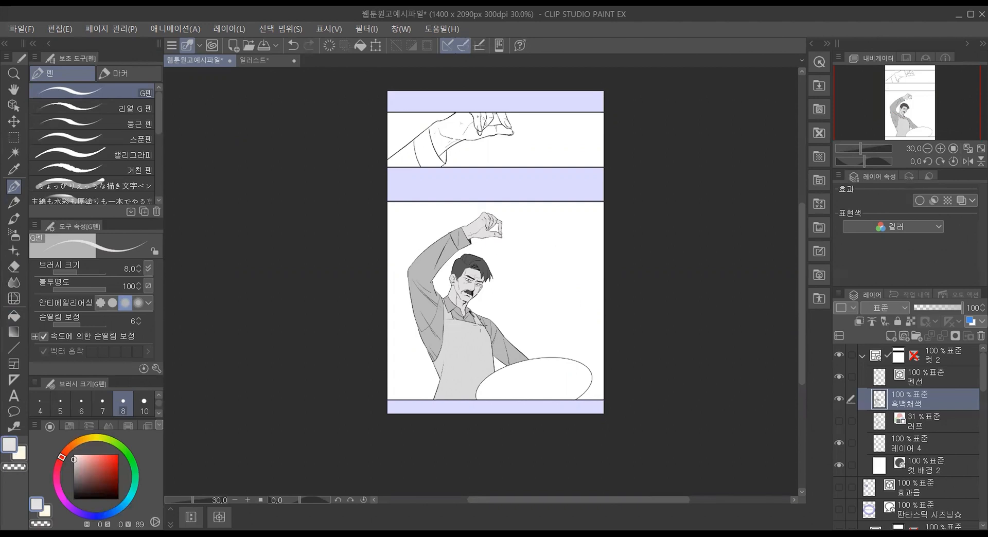
Step: Start a Tone Curve correction on the 흑백채색 layer and add a control point at the middle of the RGB curve
scroll(480, 327, up, 3)
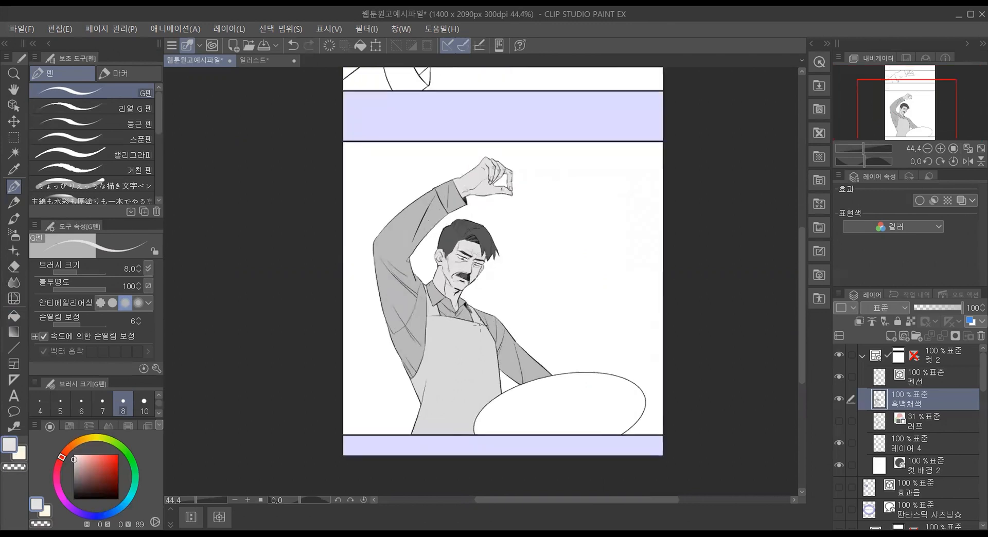
click(47, 27)
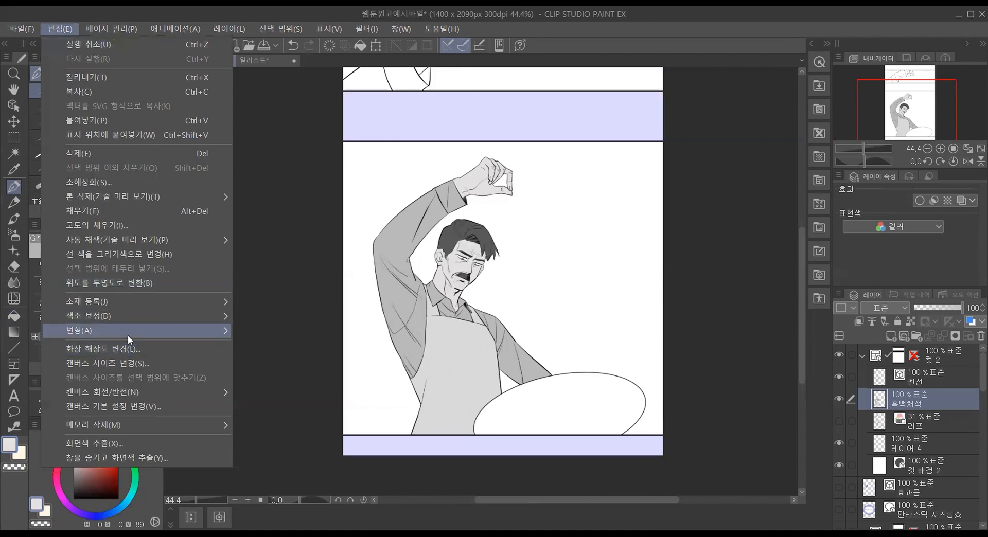
mouse_move(128, 335)
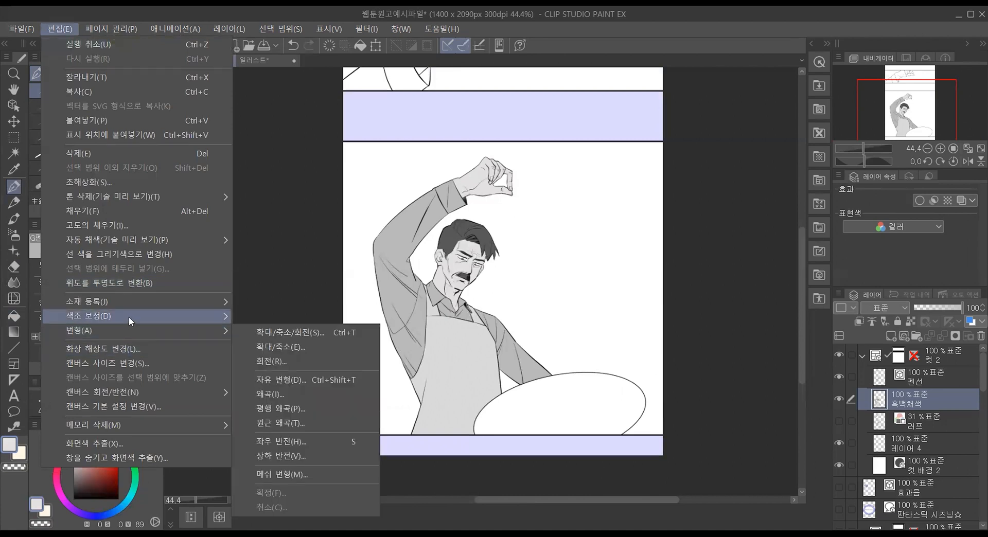
mouse_move(129, 316)
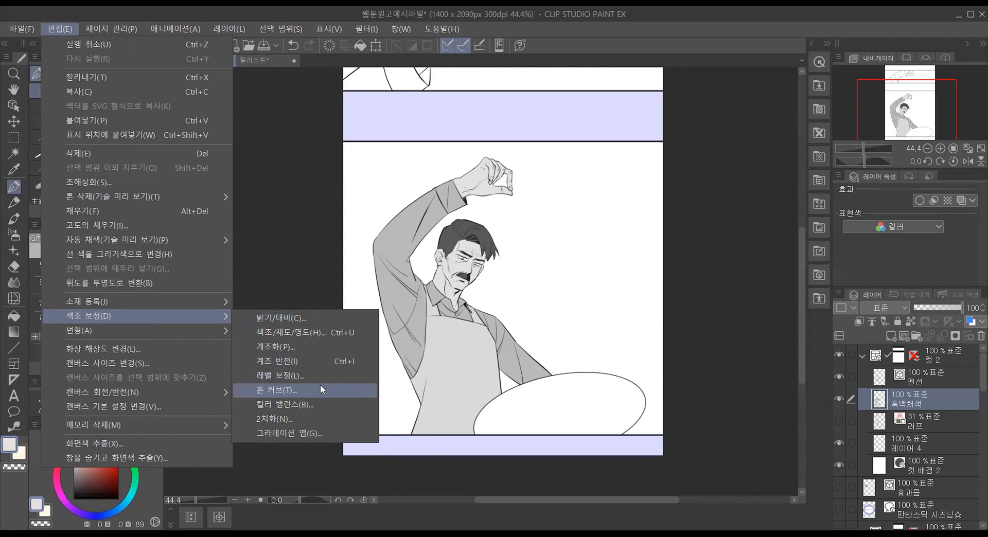
key(Return)
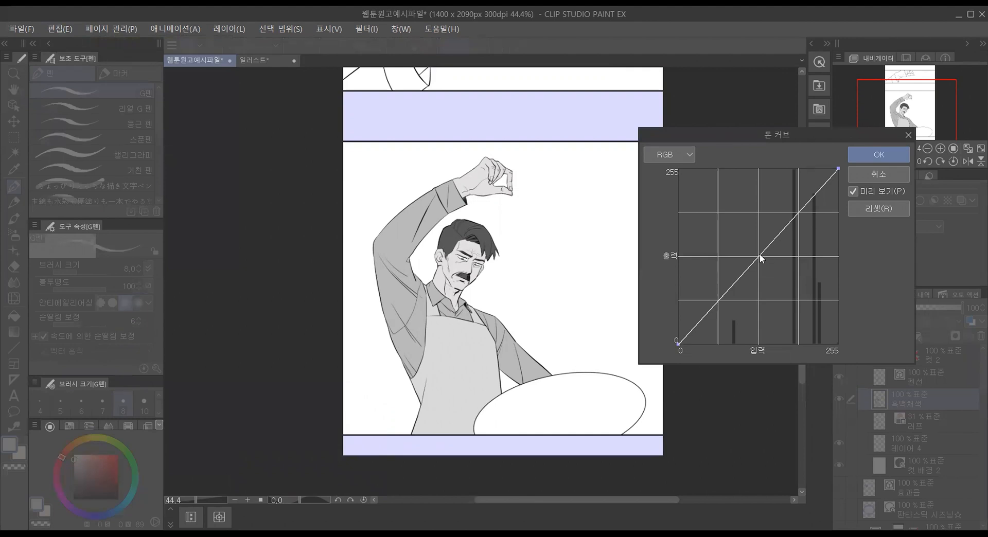
click(687, 150)
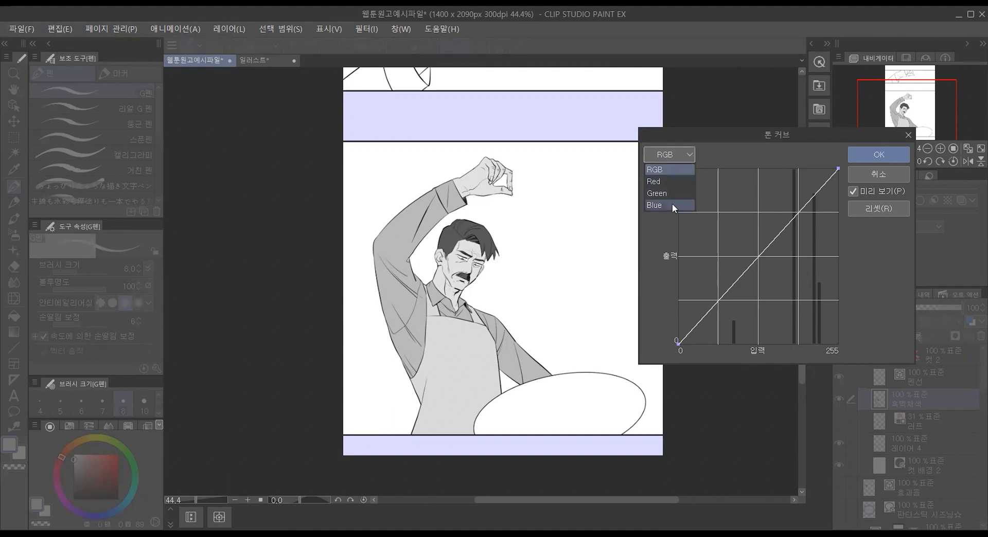
click(684, 149)
mouse_move(761, 252)
mouse_down()
mouse_move(732, 224)
mouse_move(787, 280)
mouse_move(758, 257)
mouse_up()
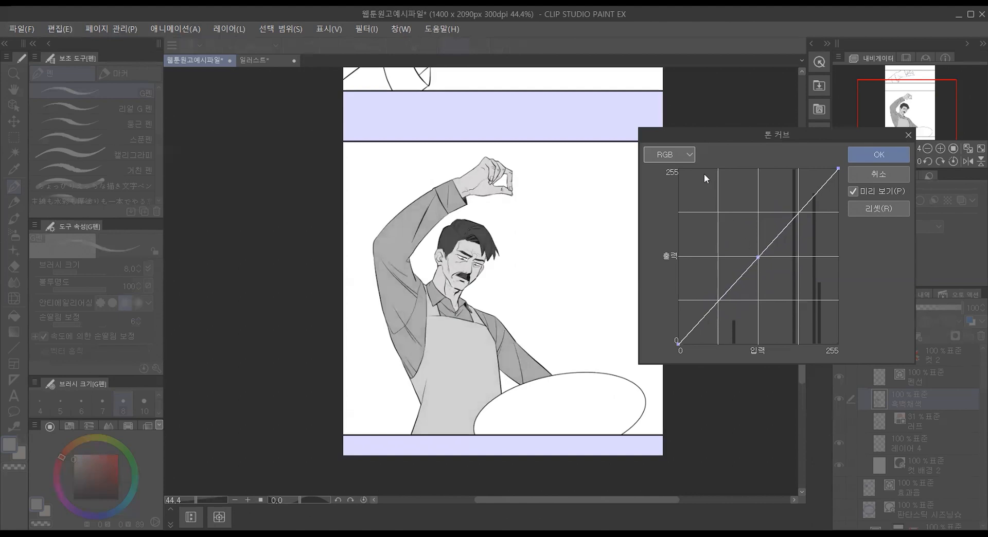
Step: Bend the Red and Green tone curves below the diagonal to shift the character's gray tones in hue
click(669, 155)
click(668, 179)
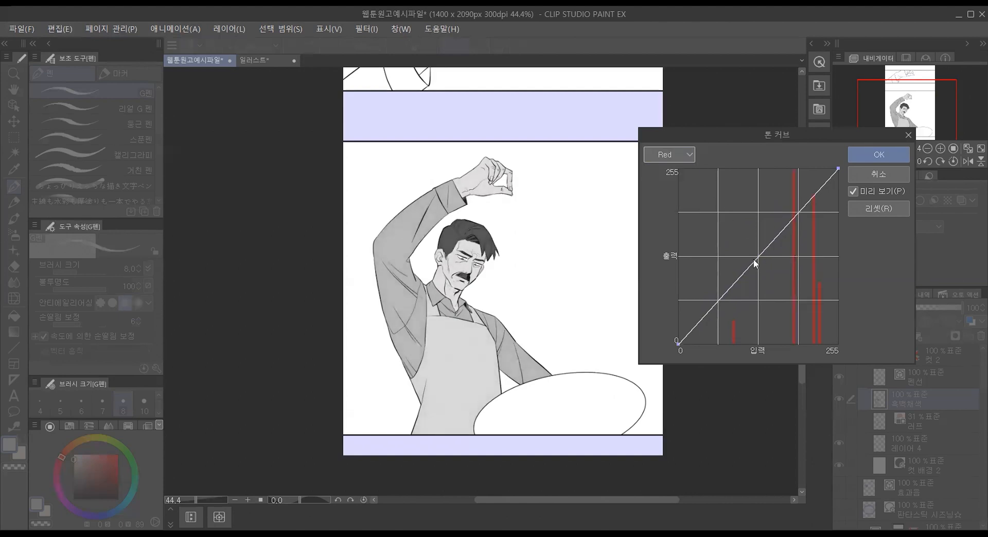
drag(757, 255, 793, 285)
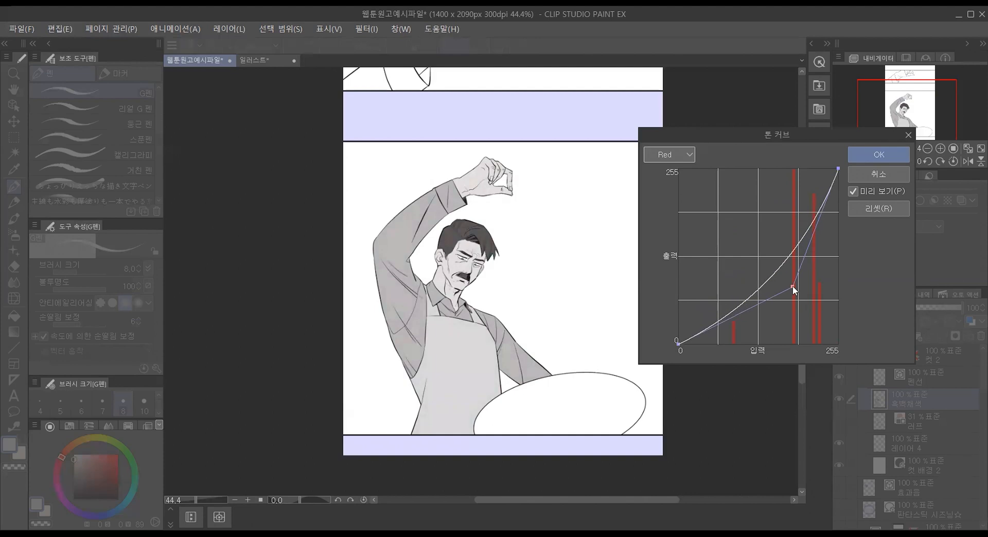
click(687, 156)
click(664, 195)
drag(767, 248, 780, 282)
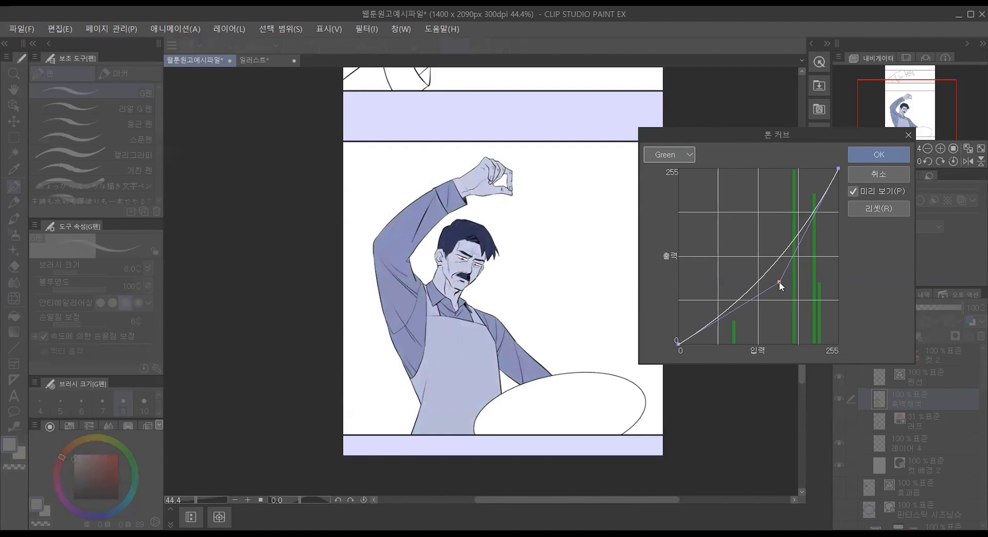
Step: Bend the Blue tone curve below the diagonal so the tones turn grayish green, and apply the correction
click(689, 155)
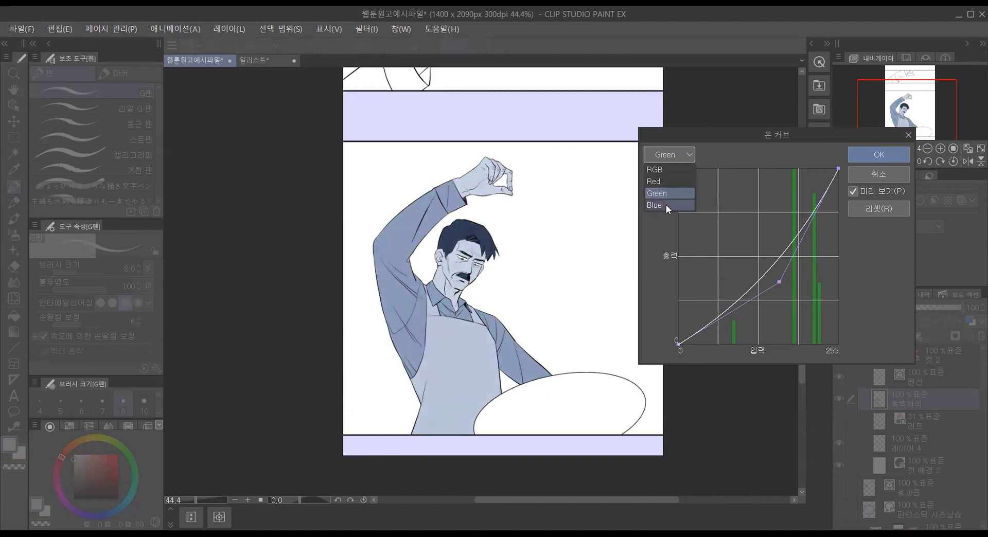
click(666, 205)
drag(755, 258, 794, 292)
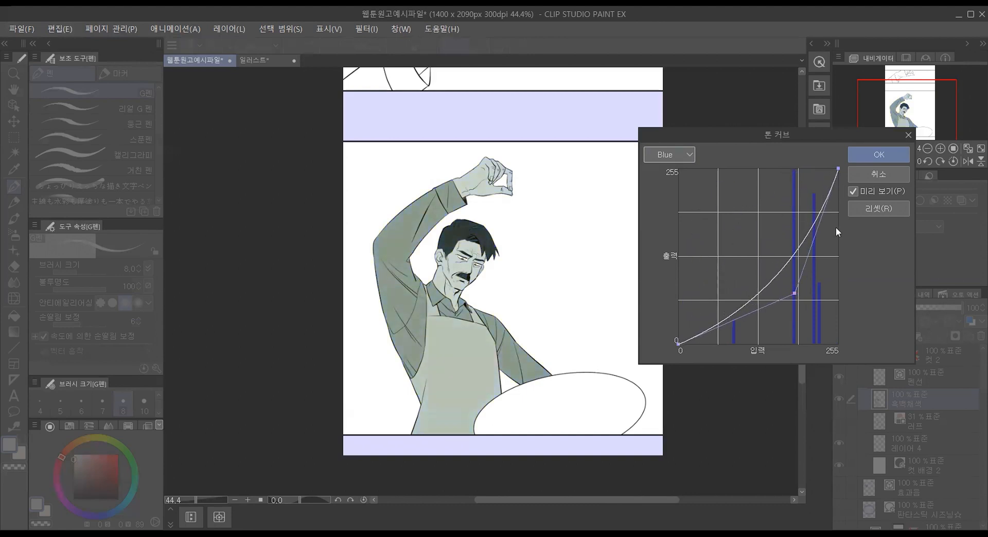
click(862, 153)
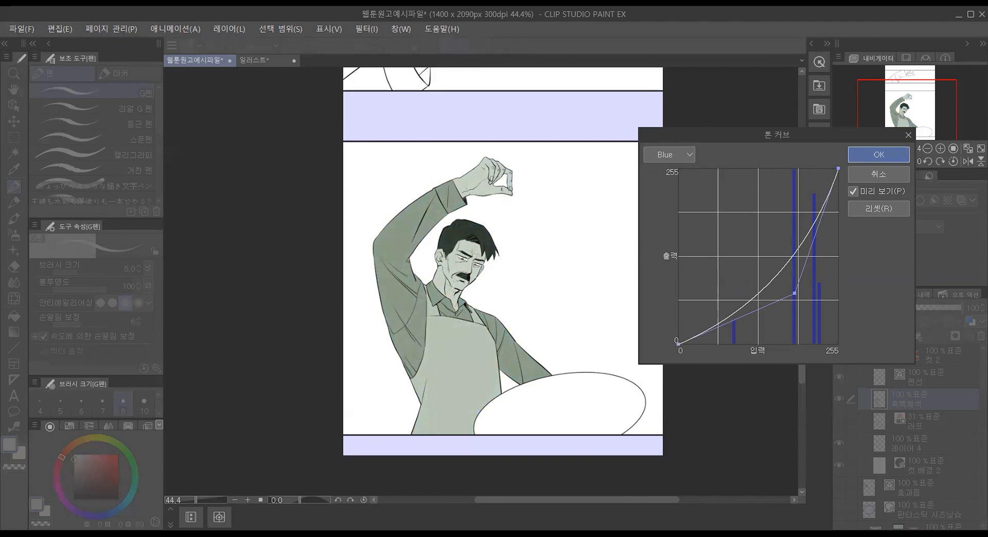
Step: Examine the tinted character up close and review the available color correction commands
scroll(434, 238, up, 3)
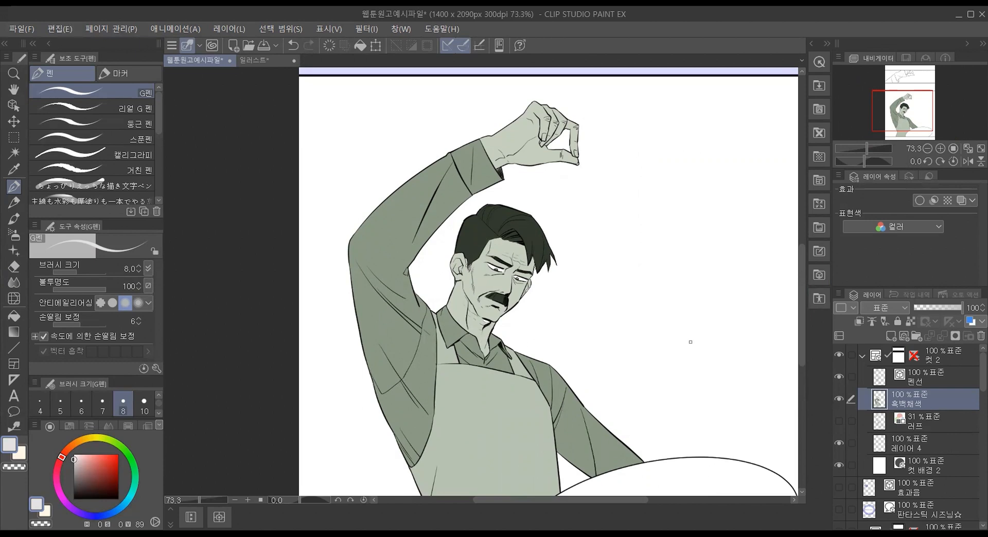
scroll(685, 402, up, 2)
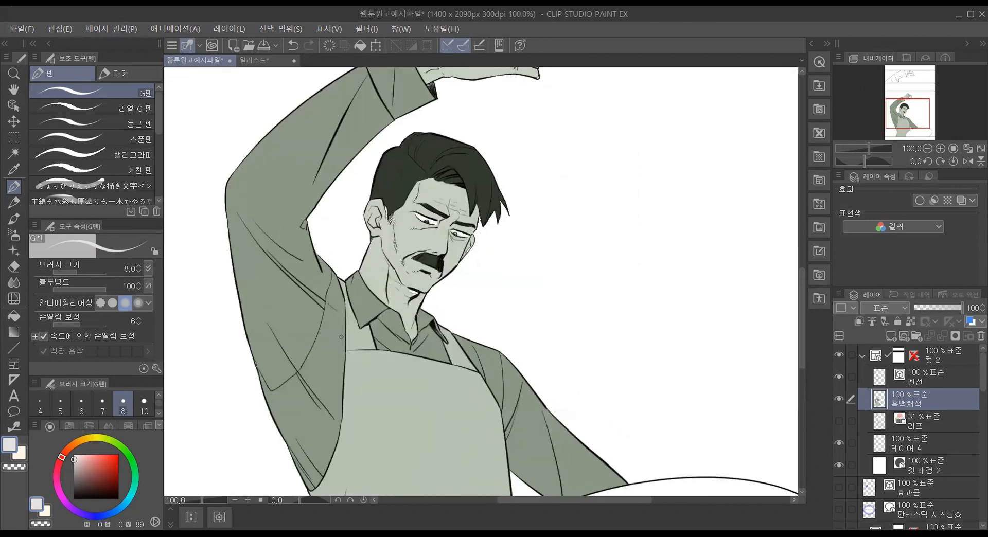
scroll(406, 316, down, 4)
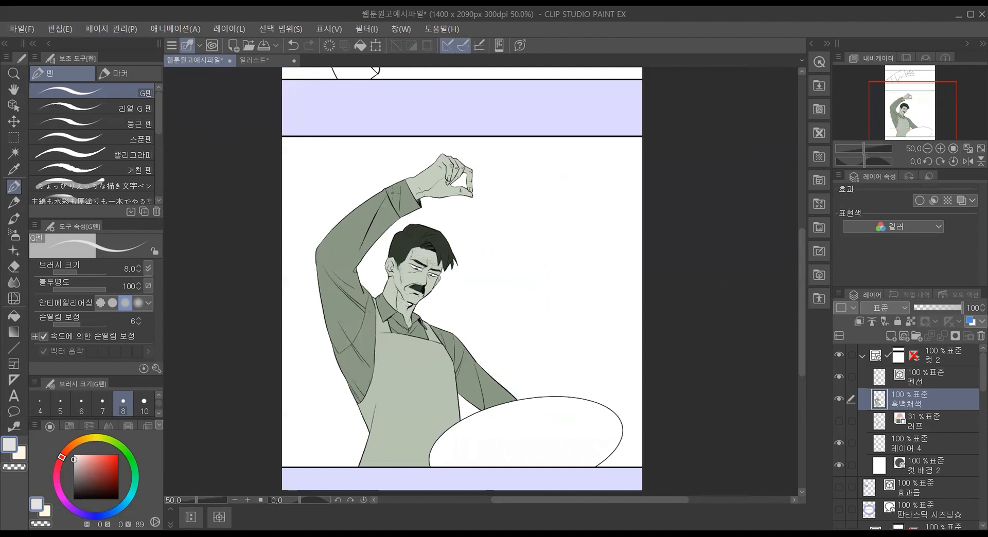
click(50, 31)
mouse_move(163, 319)
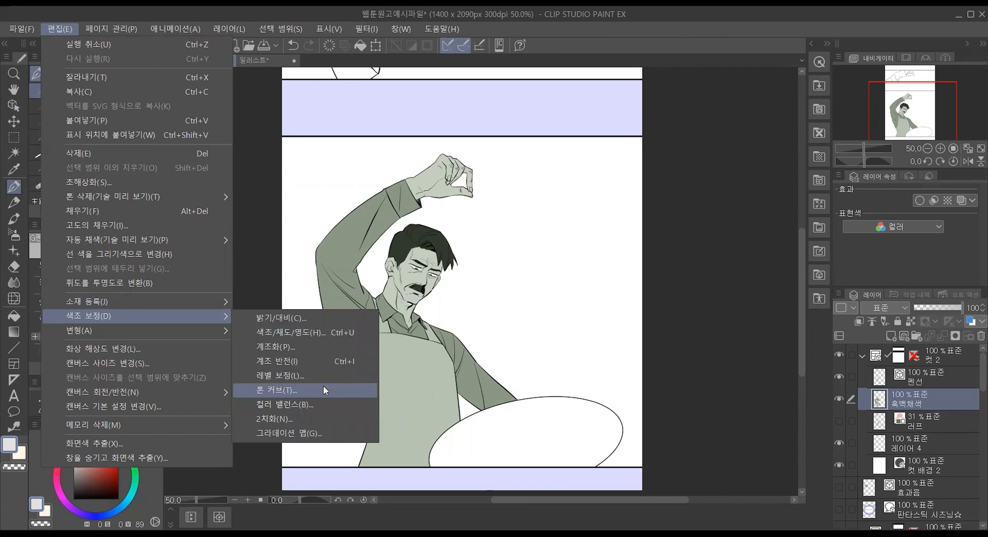
click(358, 101)
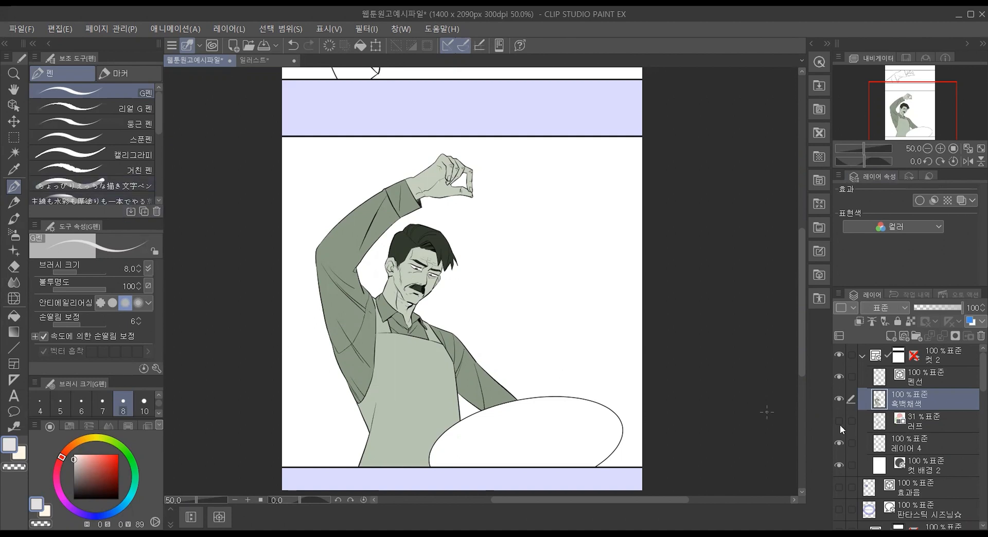
Step: Select the 펜선 layer and review G펜's detailed settings for correction, brush size, ink and color change
click(949, 379)
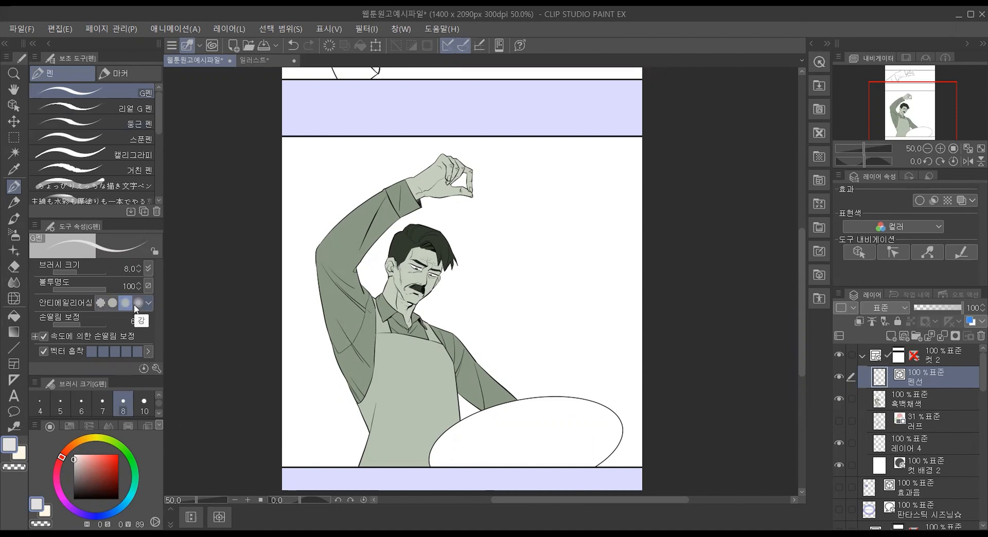
click(156, 369)
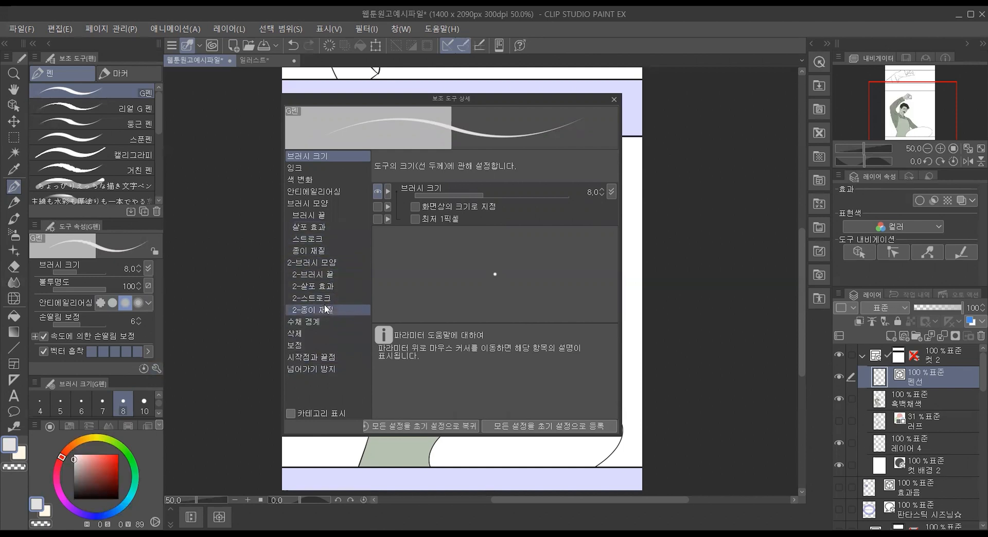
click(323, 341)
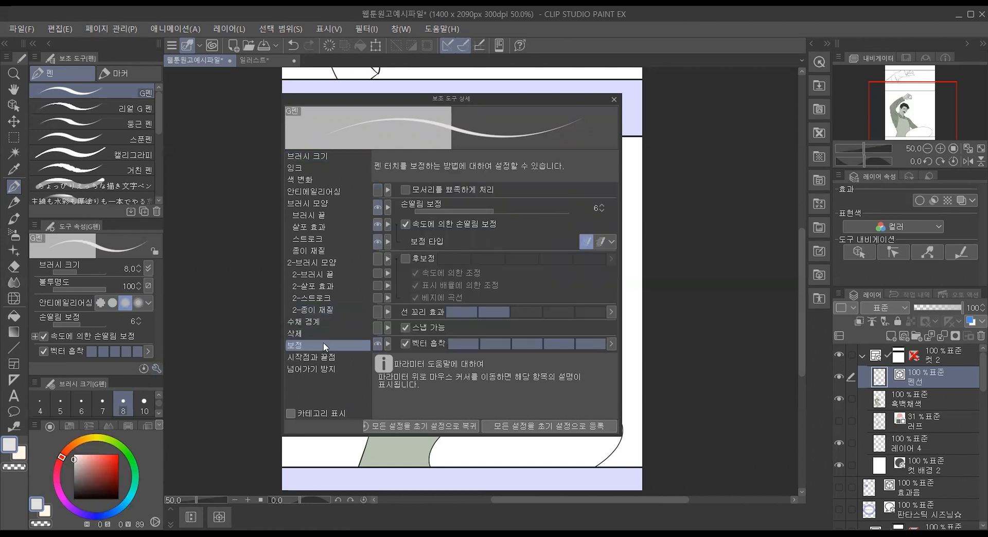
click(319, 159)
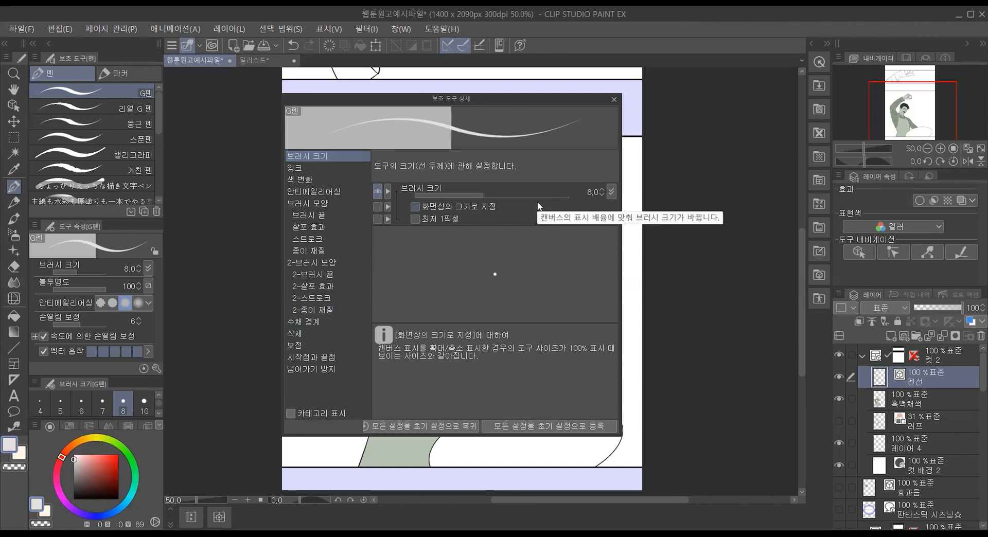
click(333, 169)
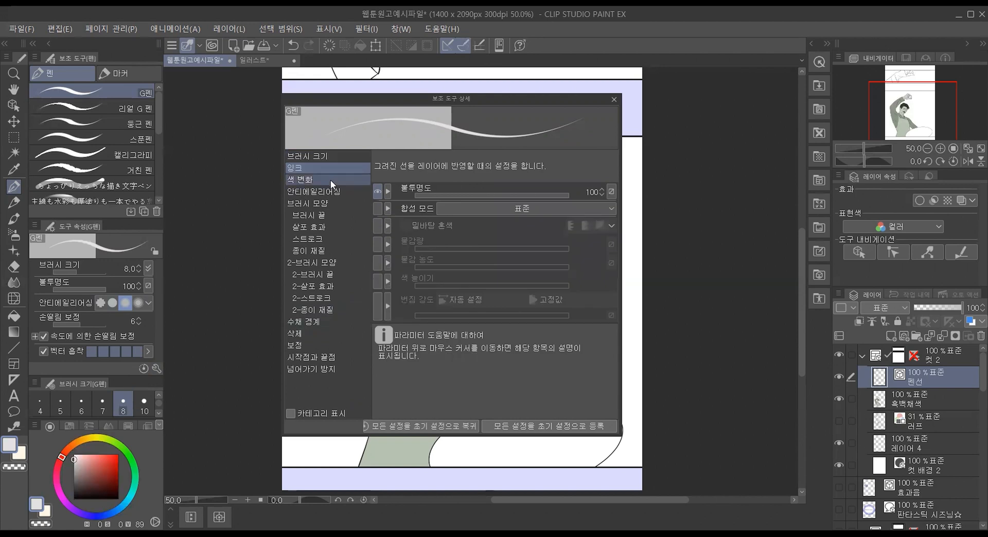
click(330, 181)
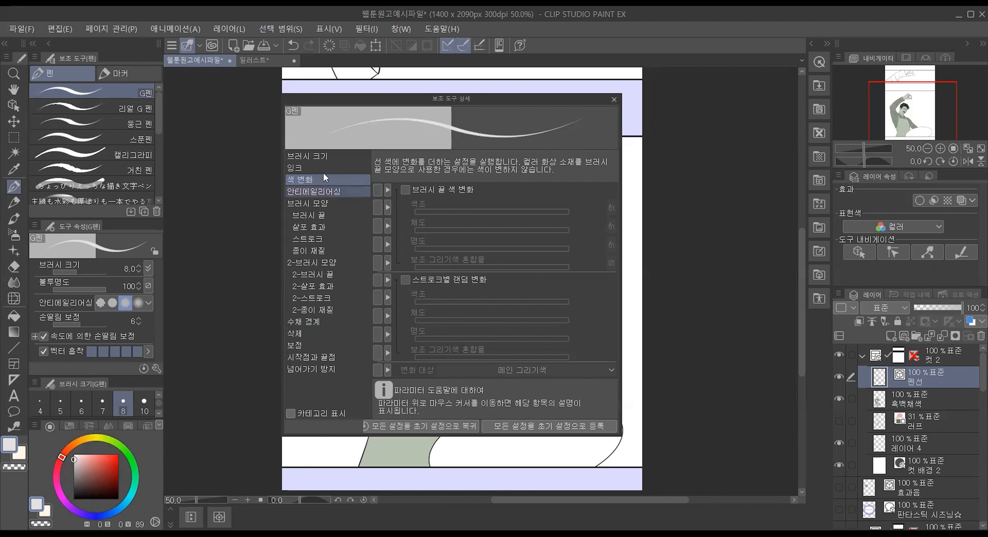
click(322, 159)
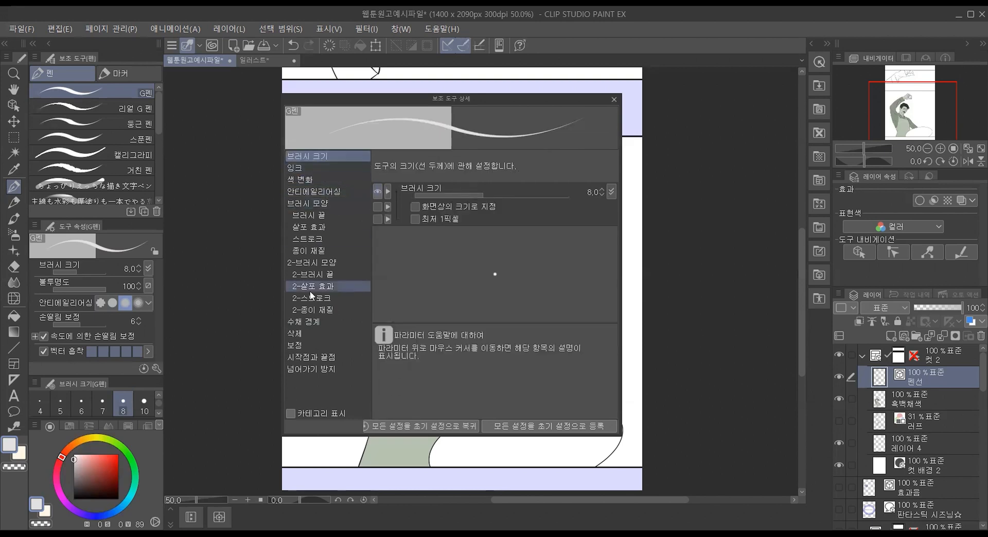
Step: Turn on G펜's post correction (후보정), raise its strength to the maximum of five levels, and switch it off again
click(329, 347)
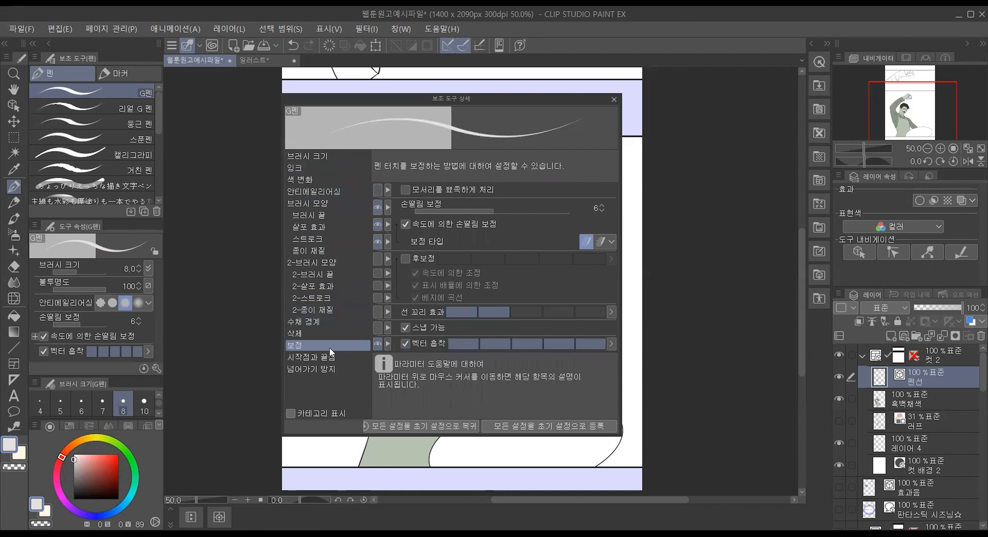
click(406, 258)
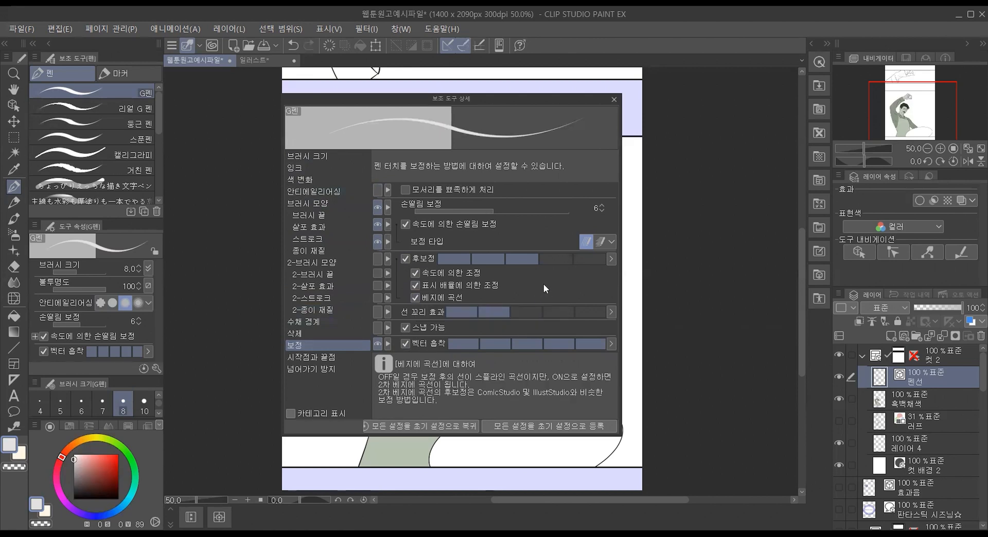
click(552, 260)
click(583, 258)
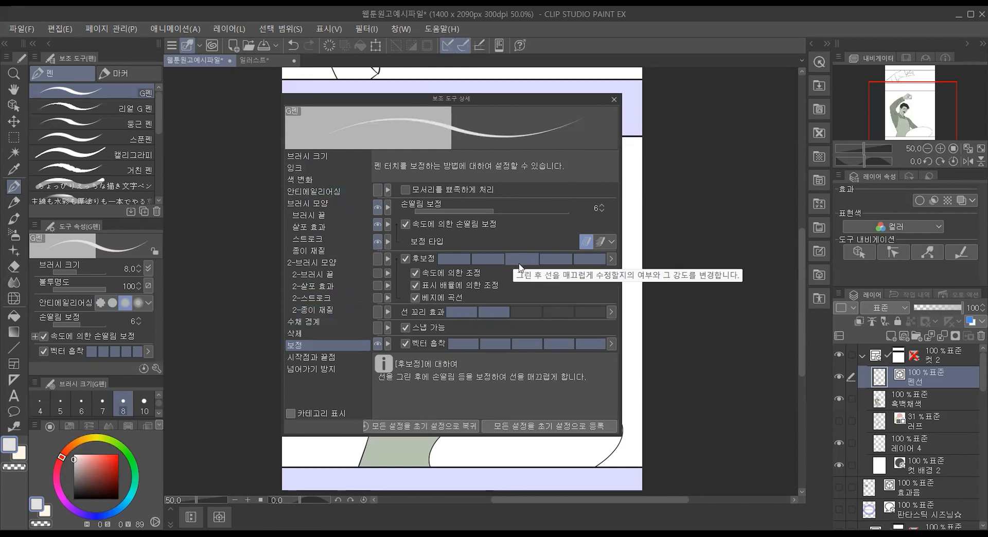
click(406, 260)
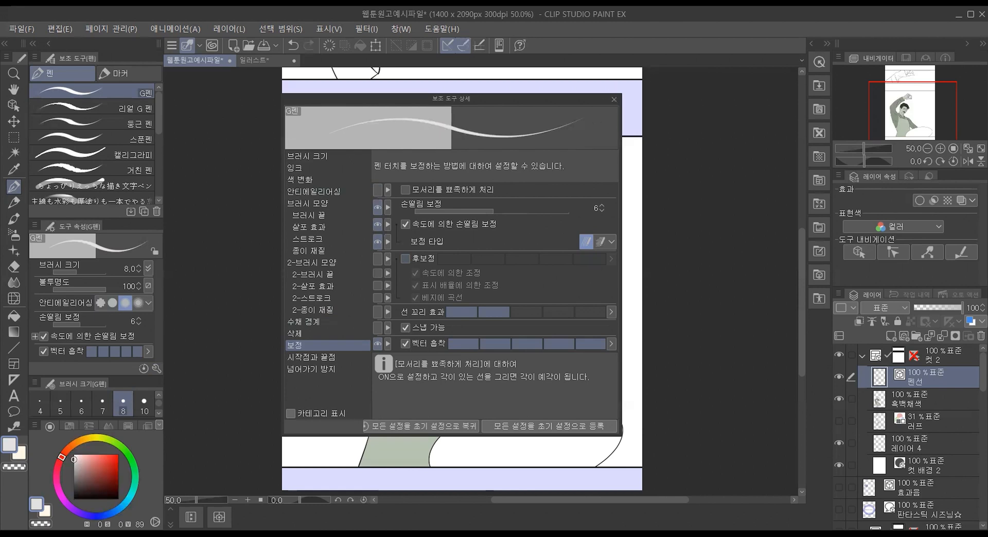
click(614, 99)
Step: Set the drawing color to black and draw a wavering vertical test line in the blank area beside the raised hand
scroll(602, 234, up, 5)
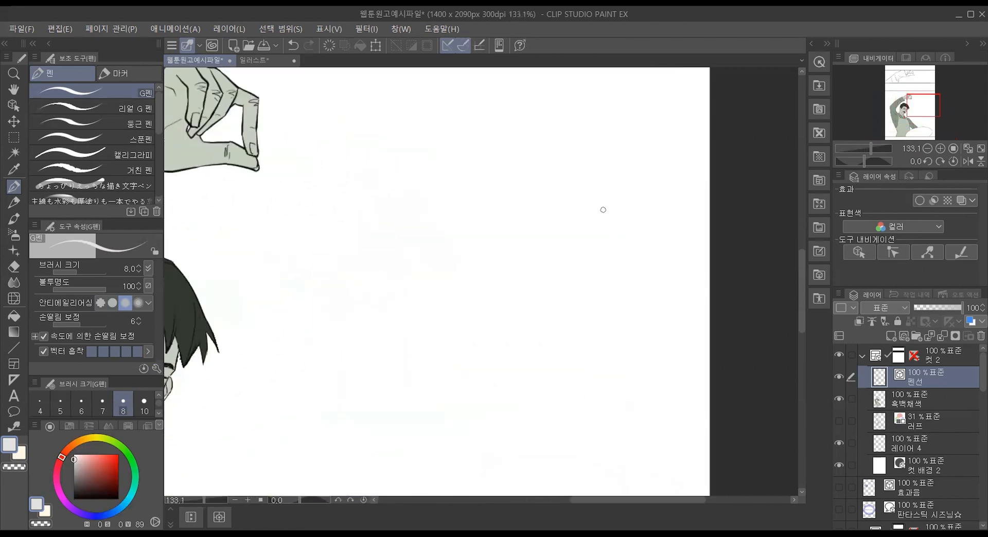
drag(89, 481, 73, 500)
drag(553, 132, 555, 278)
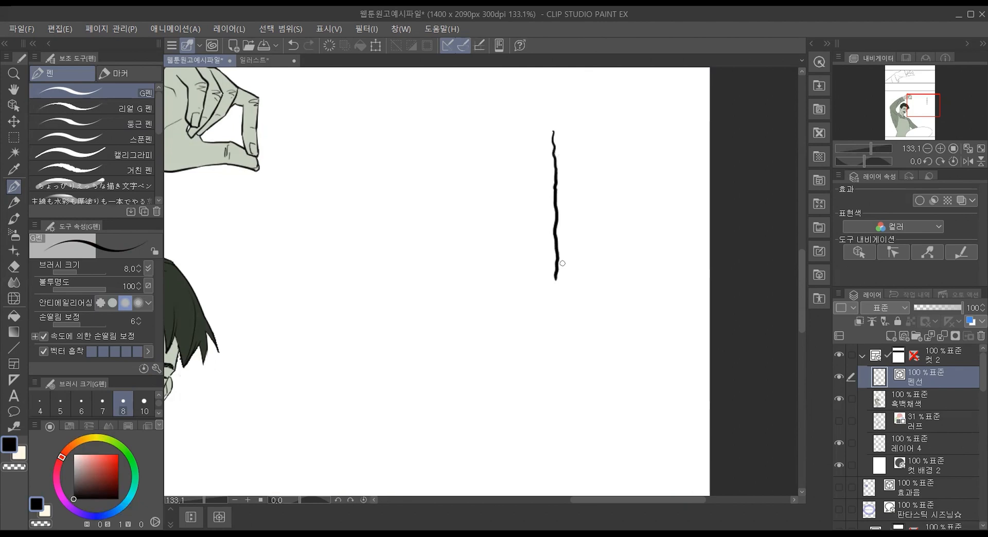
Step: Turn G펜's post correction (후보정) back on at full strength and draw two more vertical test lines beside the first
click(155, 368)
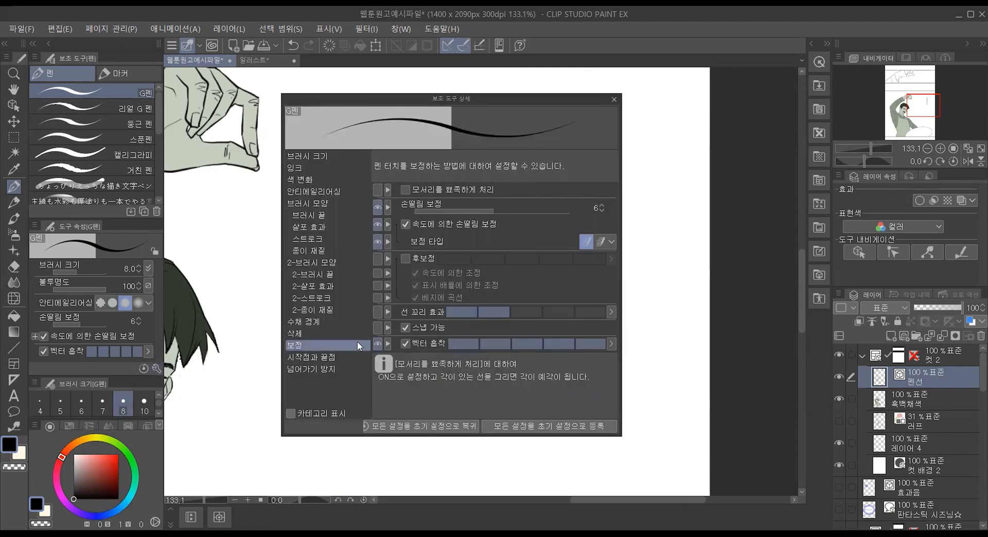
click(408, 259)
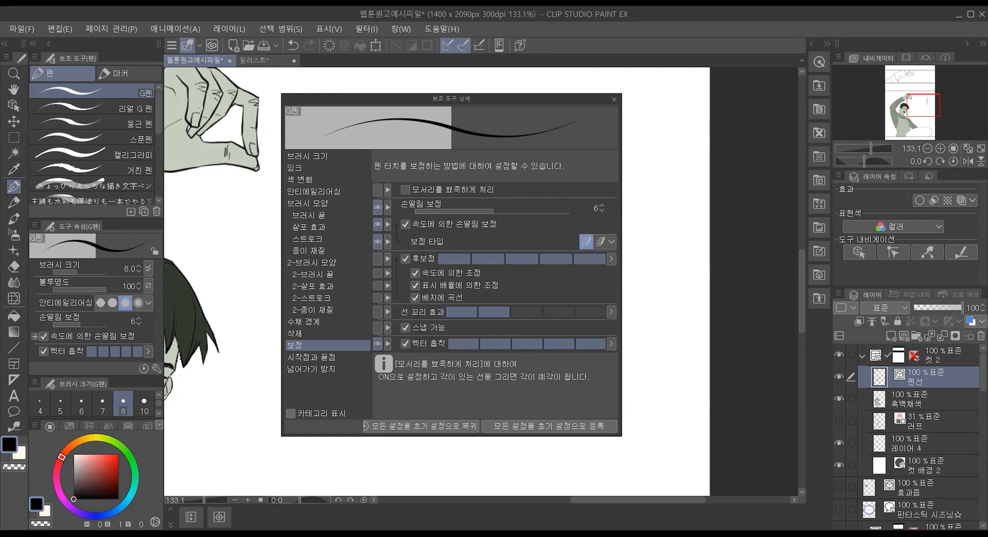
key(Escape)
drag(601, 130, 602, 280)
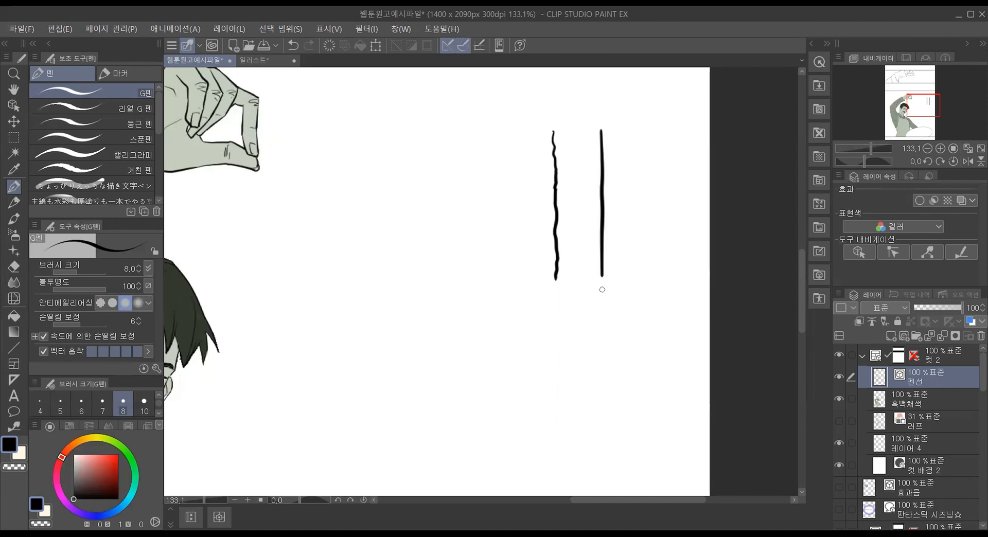
drag(638, 128, 639, 279)
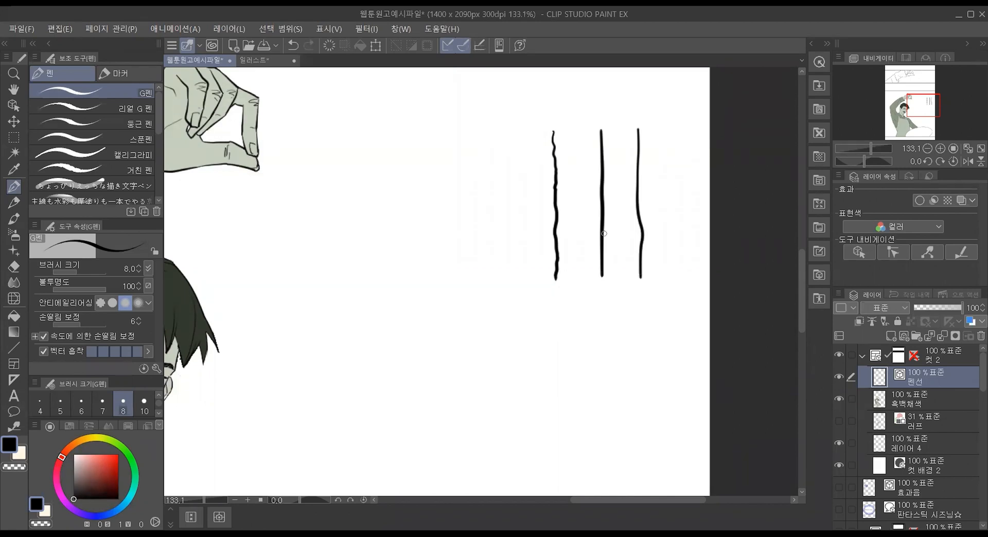
Step: Turn off G펜's vector snap (벡터 흡착) and draw vertical test strokes, including two lines split into separate upper and lower segments
click(156, 368)
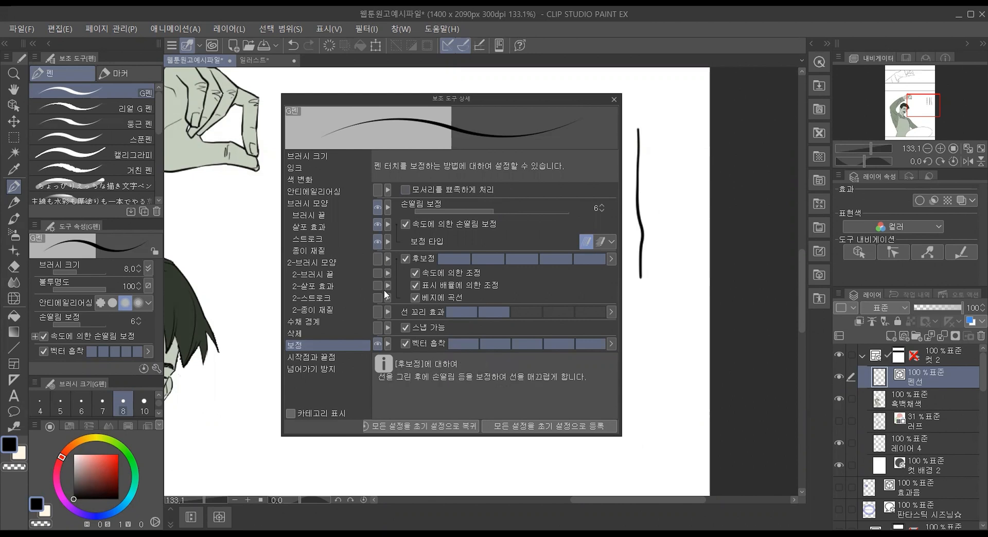
click(406, 341)
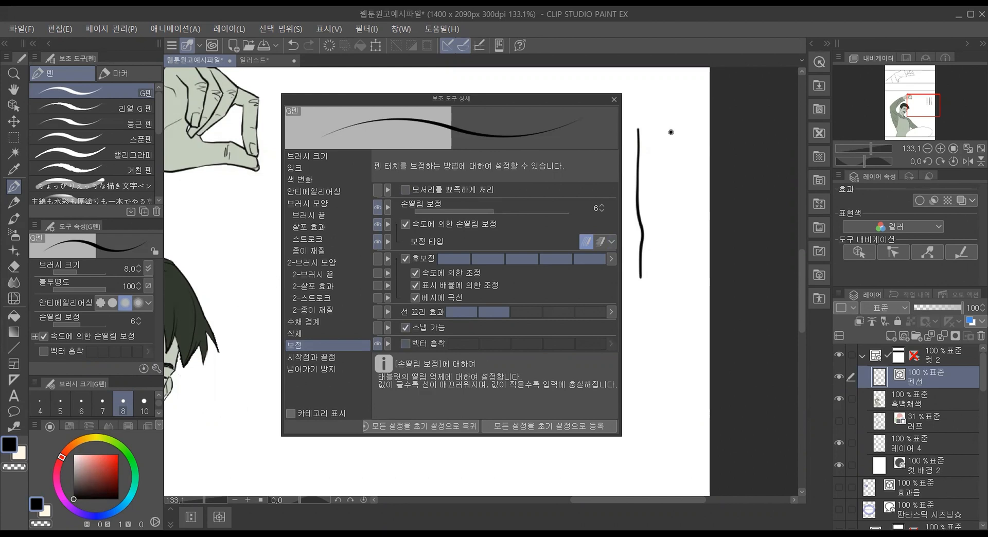
drag(671, 132, 673, 274)
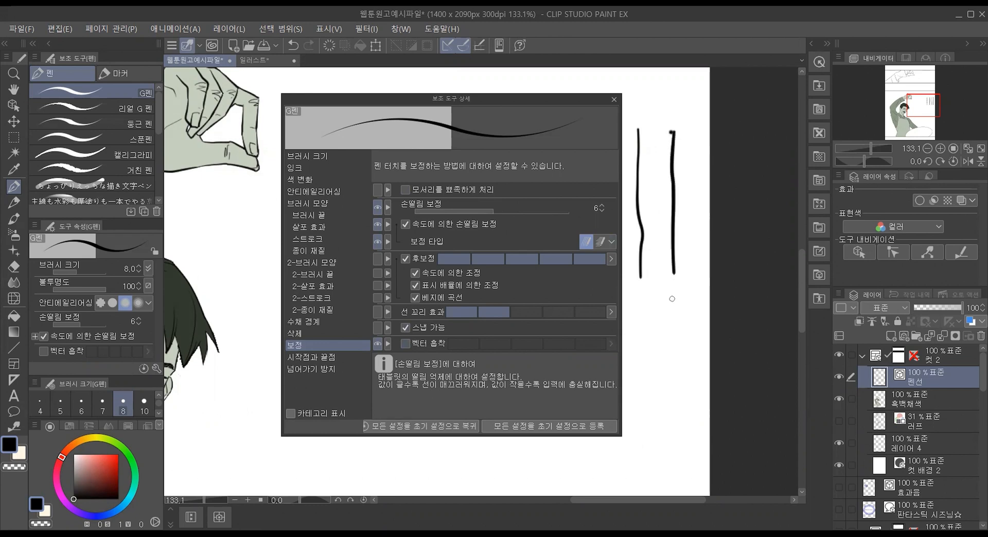
click(405, 343)
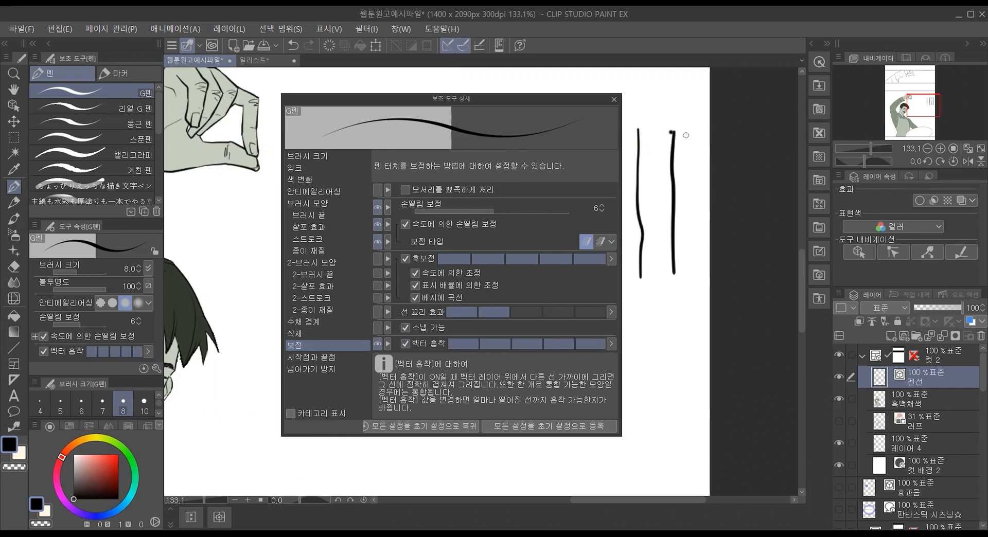
click(406, 343)
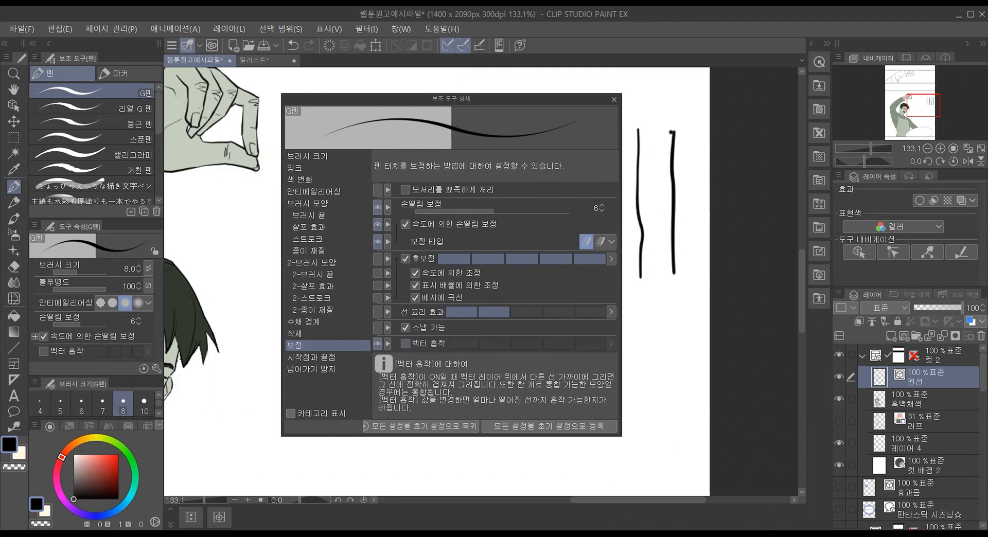
drag(694, 126, 686, 416)
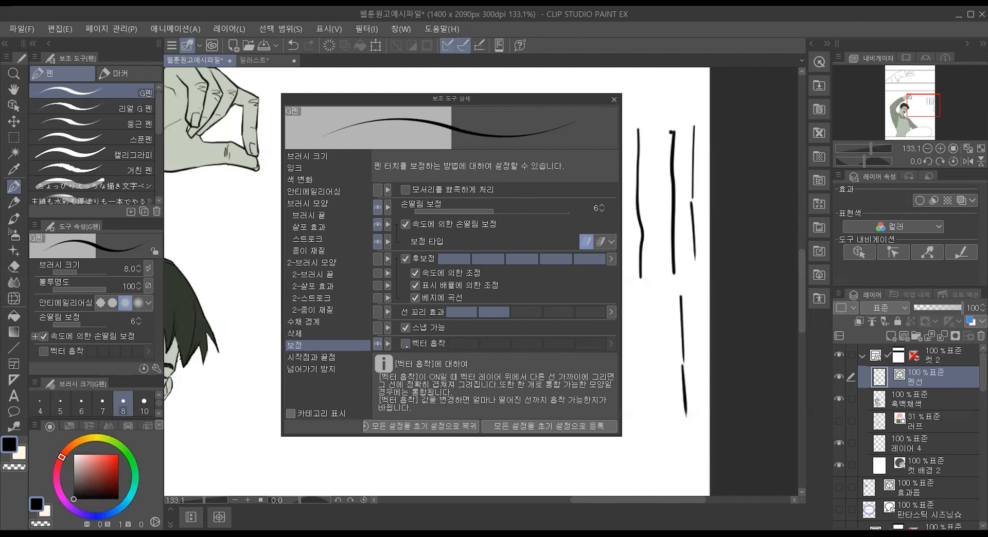
Step: Turn G펜's vector snap (벡터 흡착) back on and draw two more vertical test lines from connecting segments beside the lower split line
click(418, 341)
drag(656, 293, 668, 425)
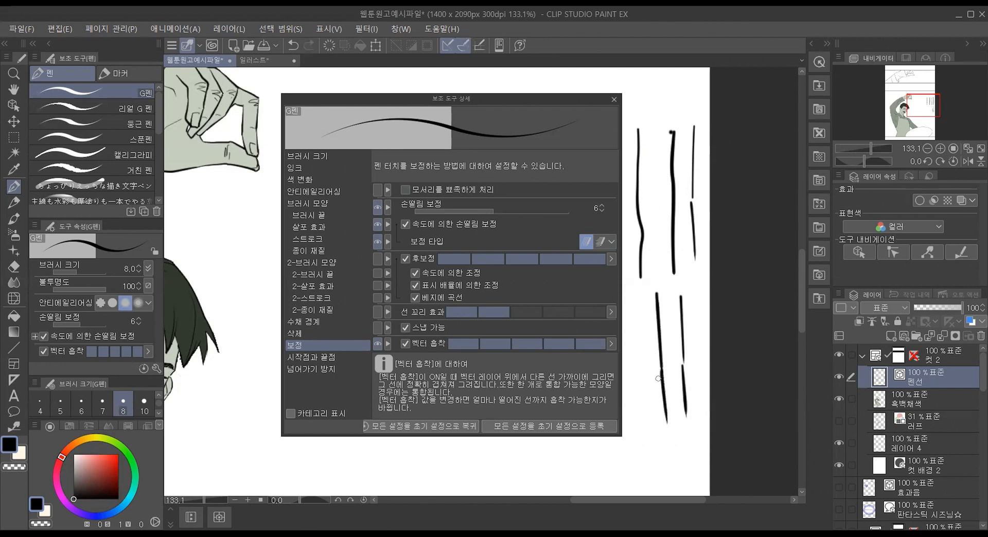
drag(641, 296, 649, 450)
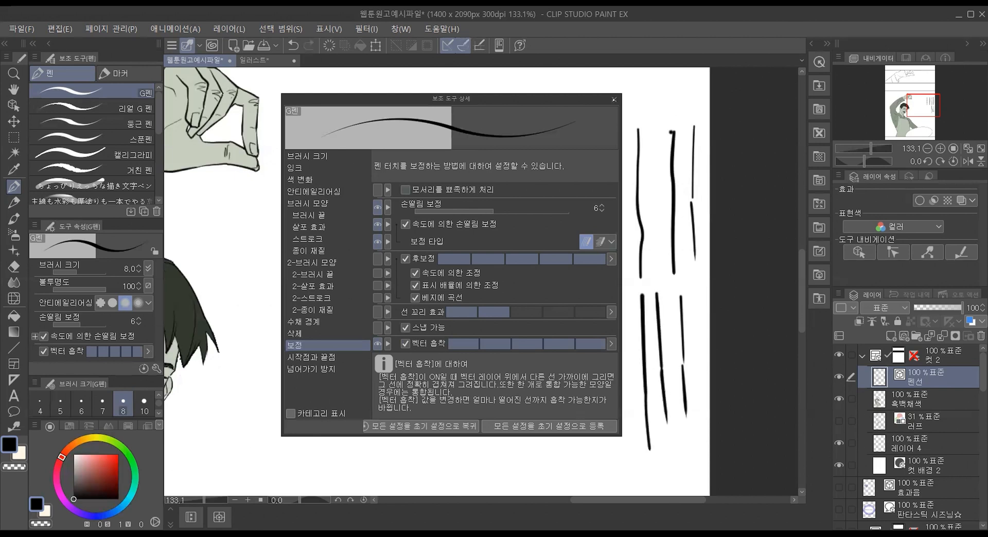
click(613, 99)
Step: Draw an arched test curve from two joining strokes in the blank area between the hand and the vertical lines
mouse_move(362, 261)
mouse_down()
mouse_move(414, 204)
mouse_move(461, 191)
mouse_move(493, 202)
mouse_up()
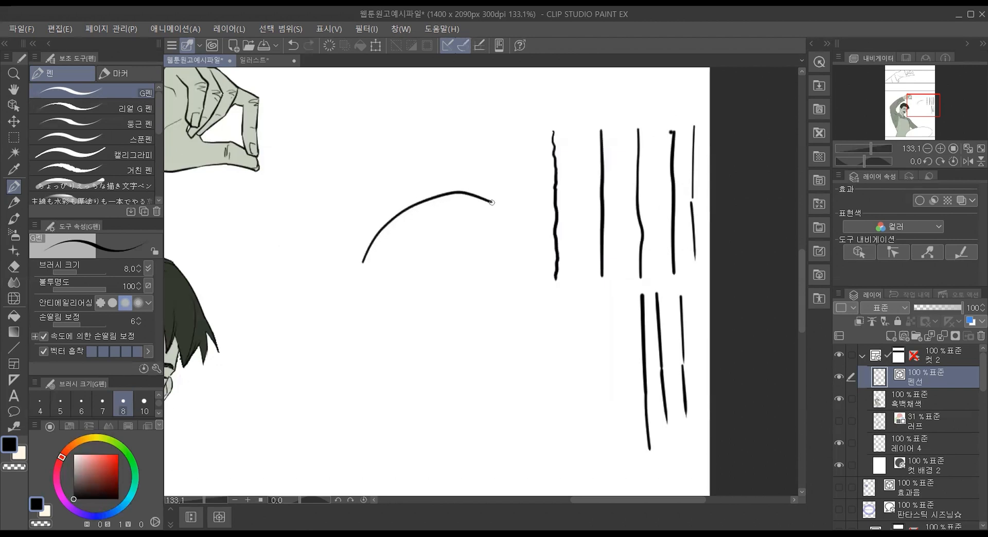
key(ctrl+z)
mouse_move(495, 204)
mouse_down()
mouse_move(512, 214)
mouse_move(538, 268)
mouse_move(539, 314)
mouse_up()
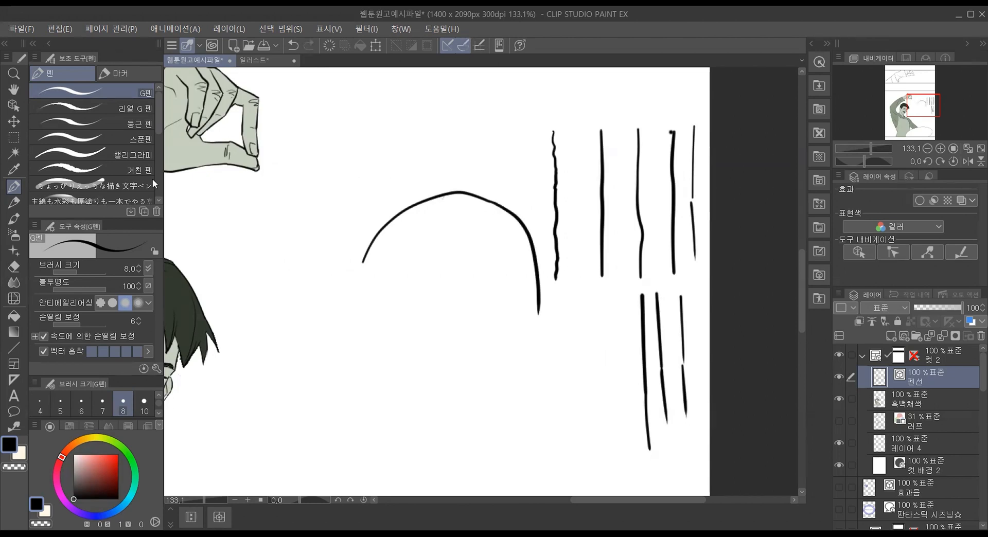
Step: Select the area around all test lines with a rectangular selection, delete its contents, and deselect
click(14, 138)
drag(346, 103, 745, 471)
key(Delete)
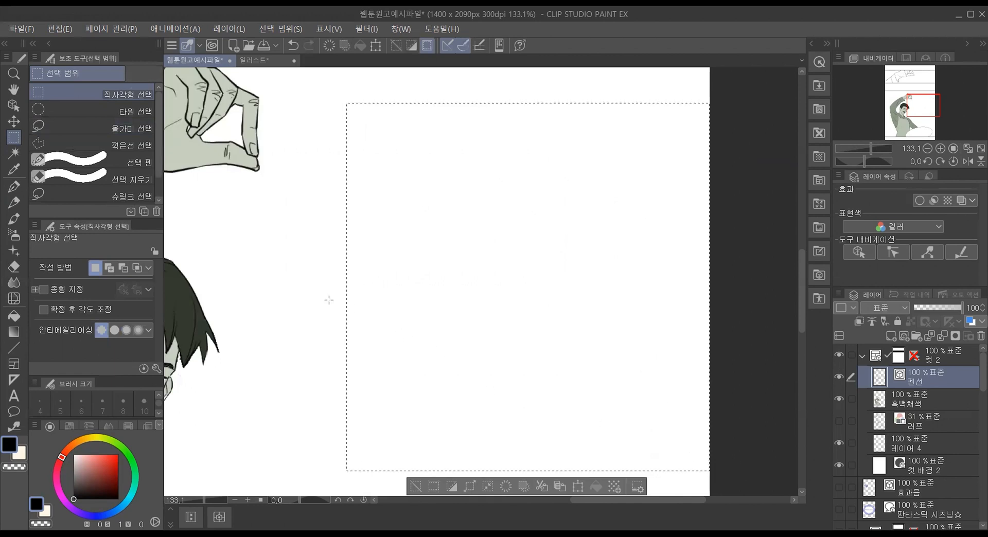
key(ctrl+d)
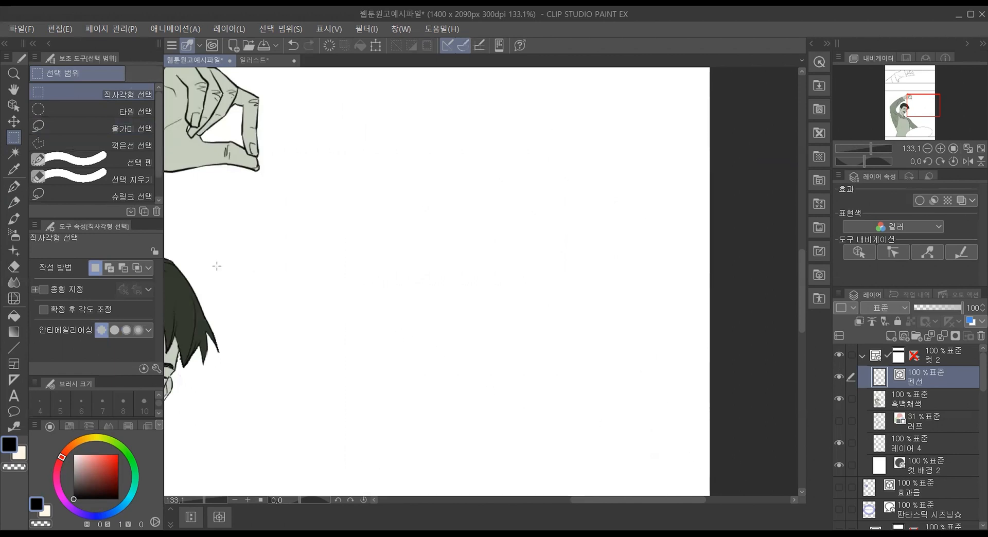
Step: Return to G펜 and review the vector snap option (벡터 흡착) in its detailed correction settings
click(156, 369)
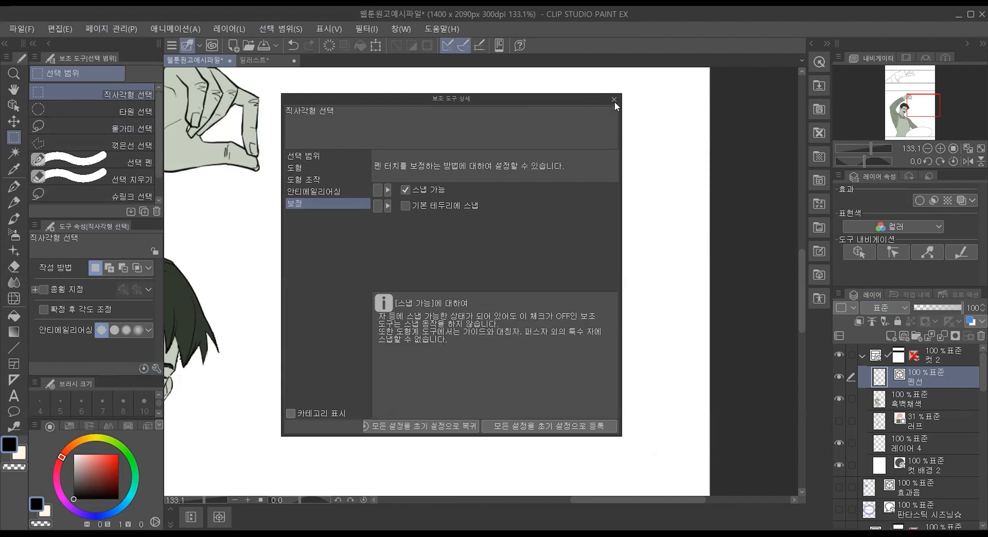
click(13, 187)
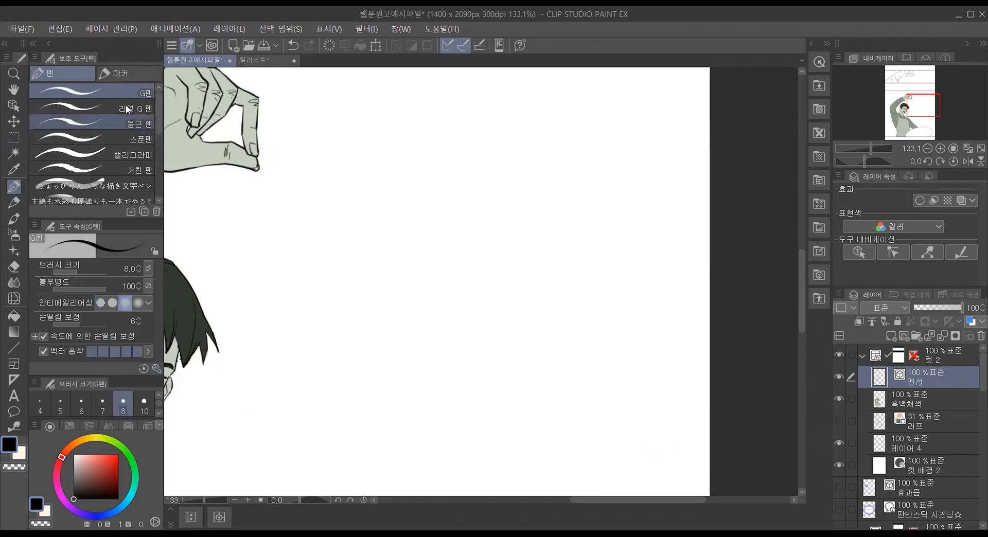
click(155, 368)
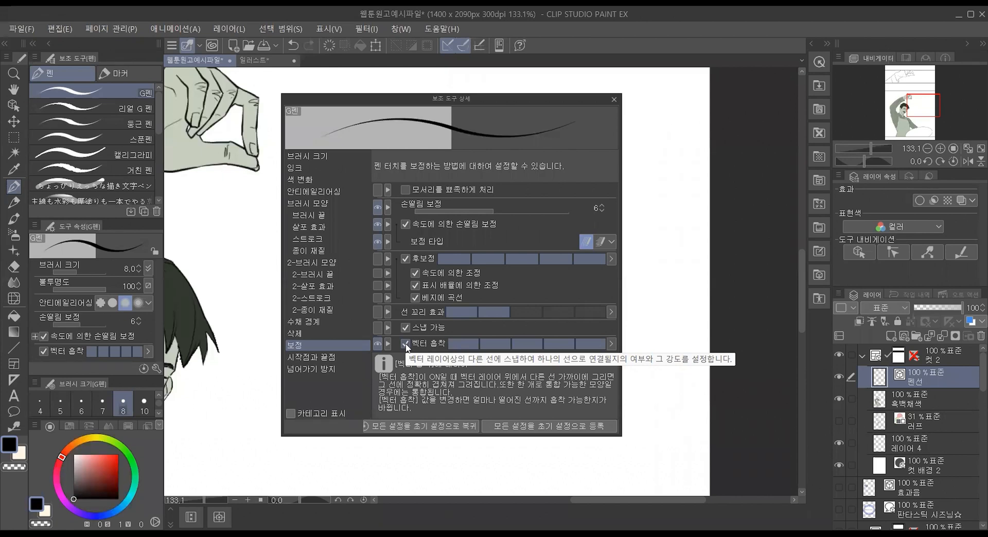
click(614, 101)
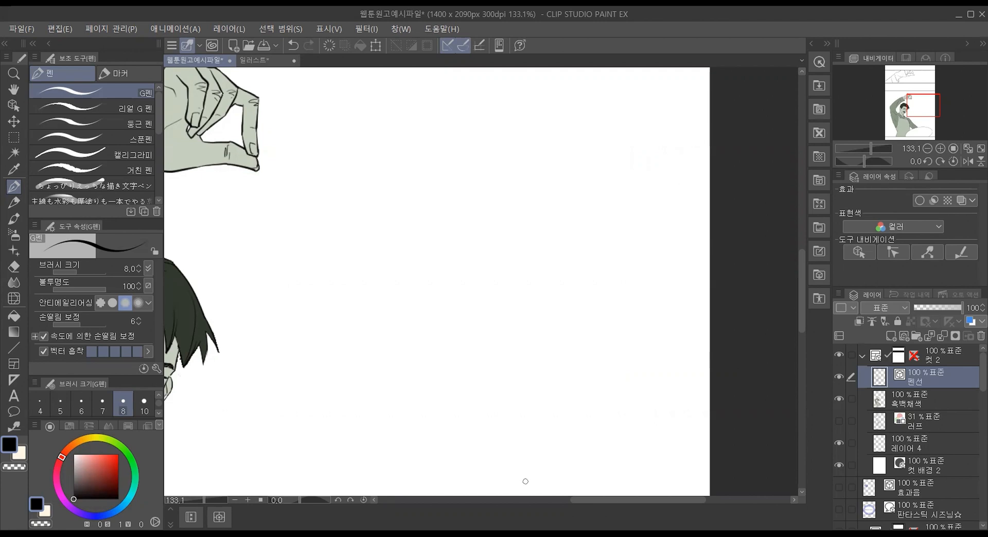
Step: Select the gray-toned coloring layer 흑백채색 in 컷 2 and hide it
drag(620, 499, 546, 496)
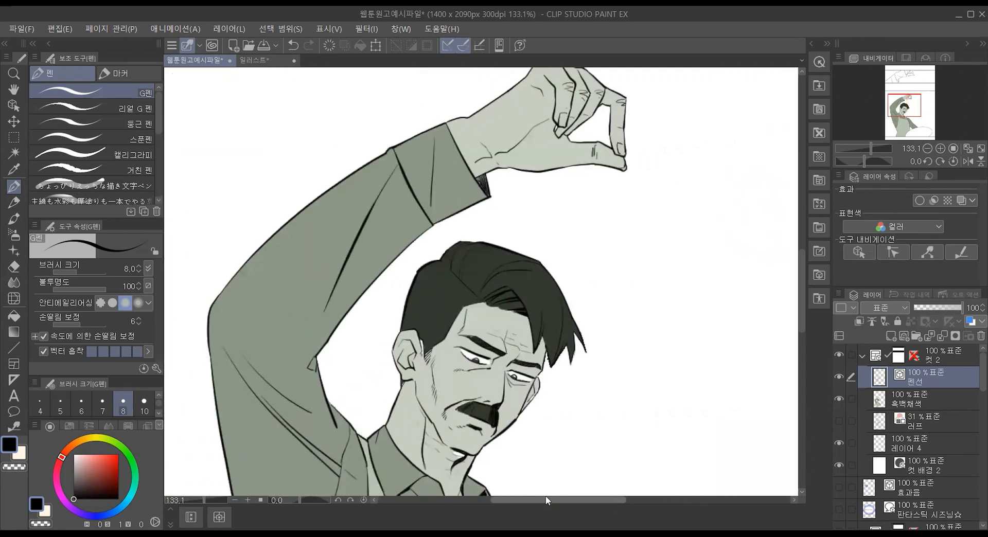
scroll(265, 344, down, 3)
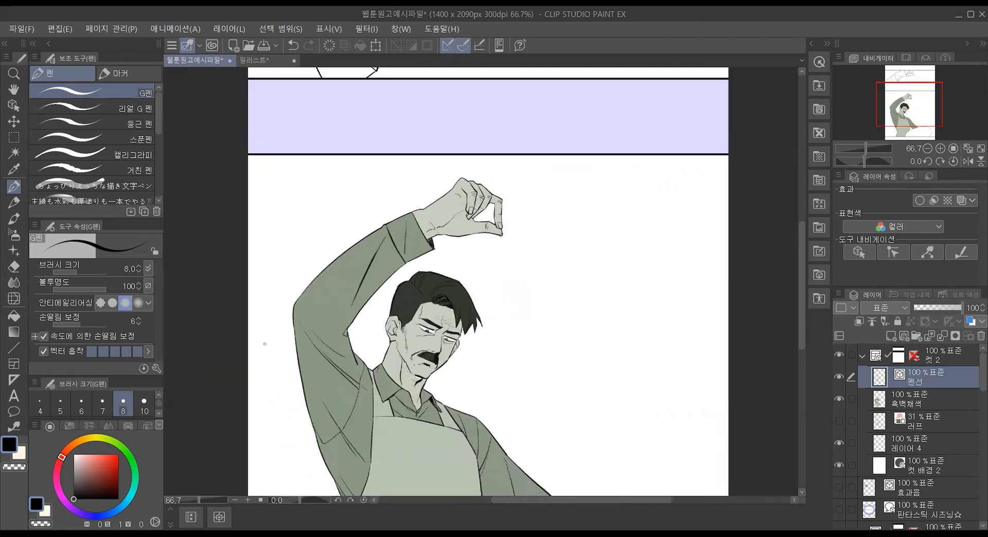
scroll(264, 343, up, 4)
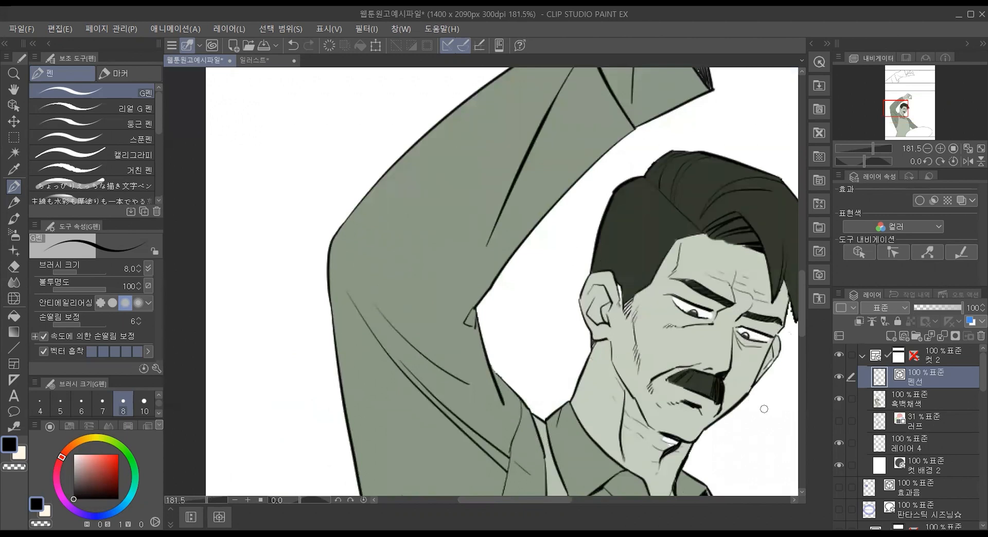
scroll(764, 409, down, 1)
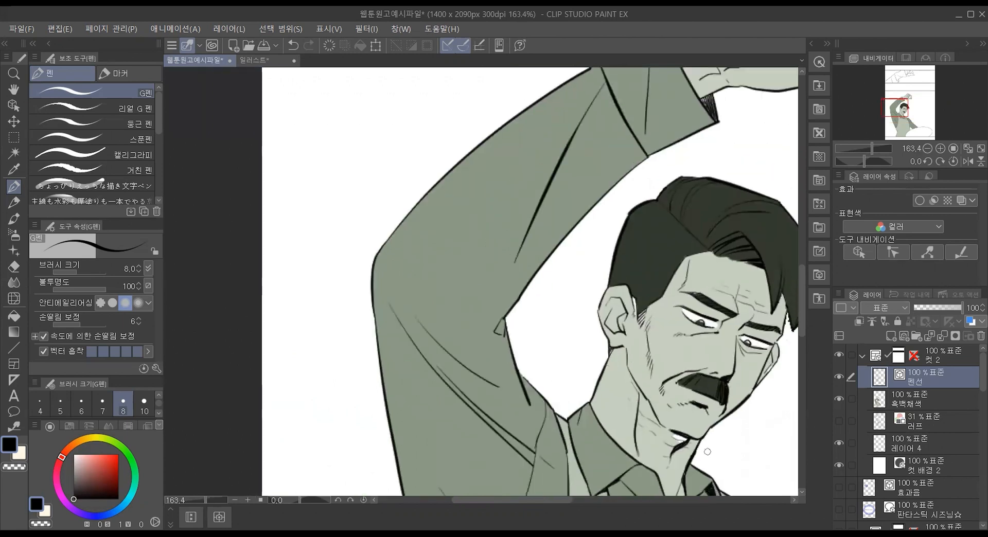
drag(517, 499, 542, 498)
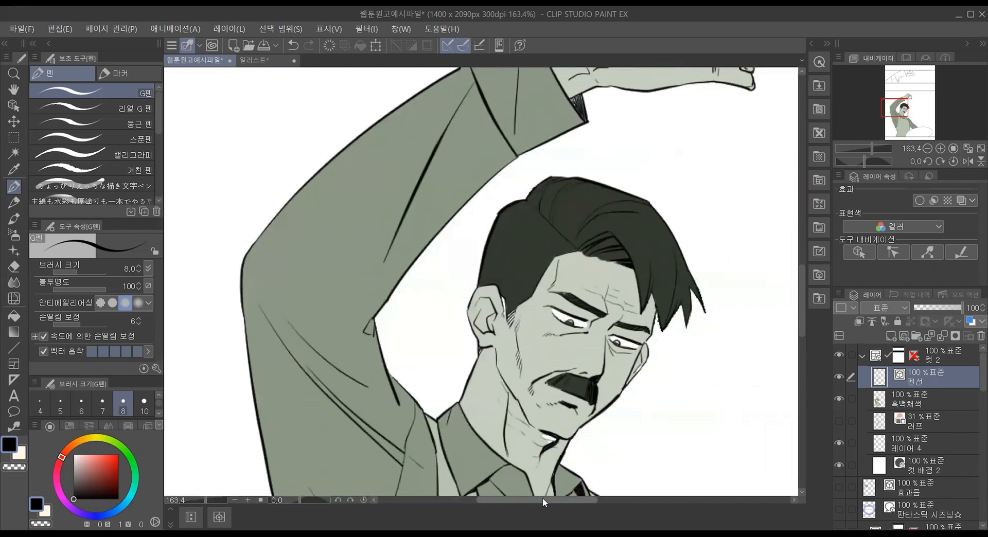
scroll(599, 382, down, 3)
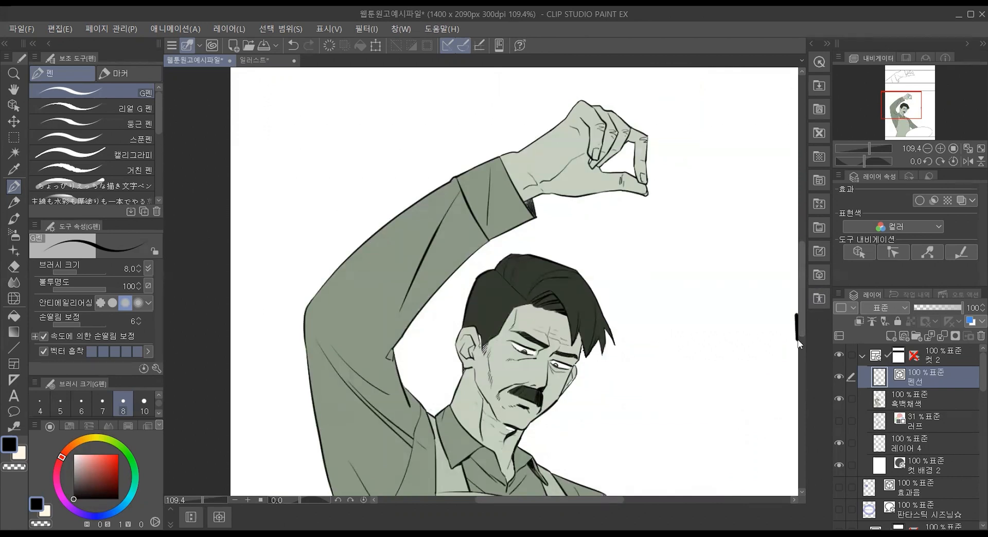
mouse_move(801, 322)
mouse_down()
mouse_move(801, 333)
mouse_move(800, 311)
mouse_up()
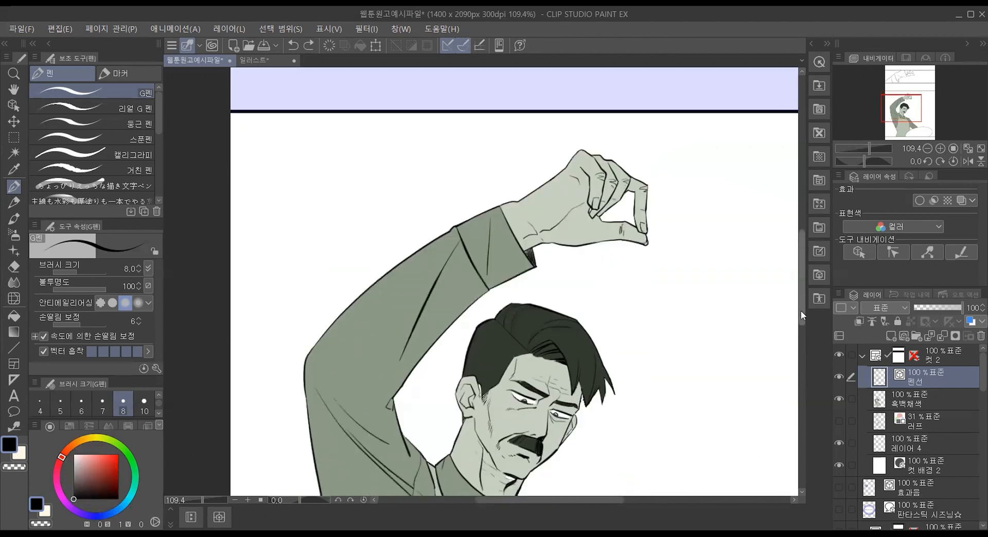
click(903, 400)
drag(802, 264, 803, 291)
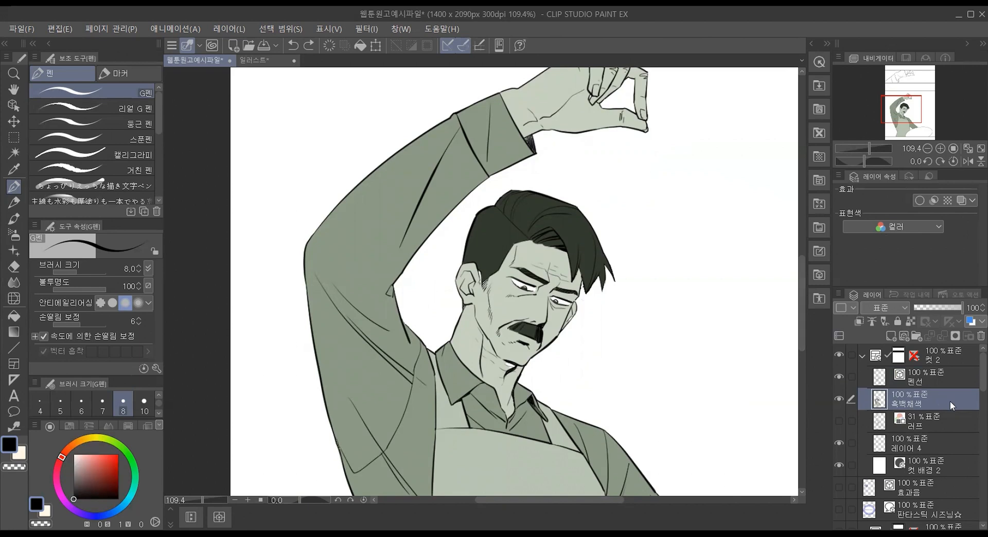
scroll(948, 402, down, 1)
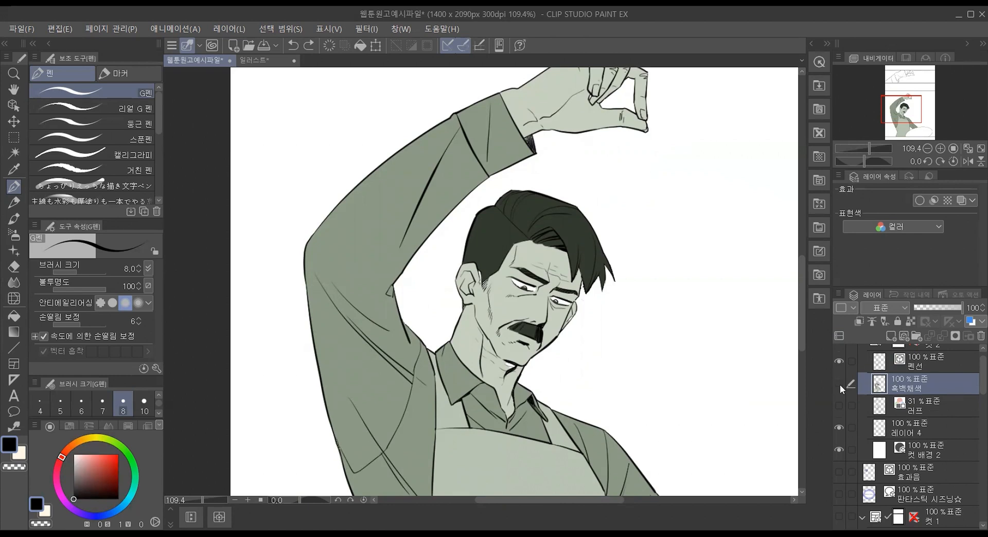
click(839, 383)
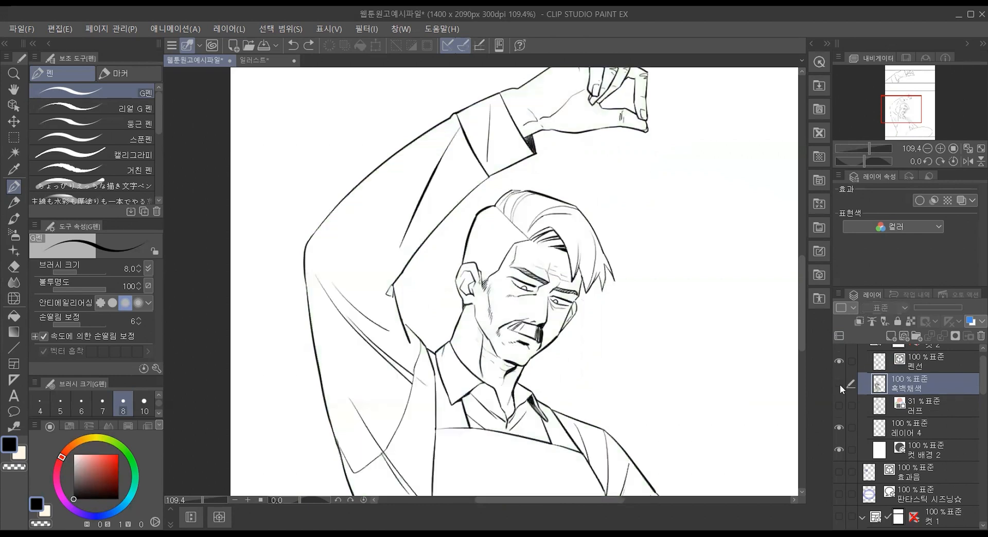
Step: Add a new raster layer directly above 흑백채색 and name it 피부색
click(892, 337)
double_click(906, 388)
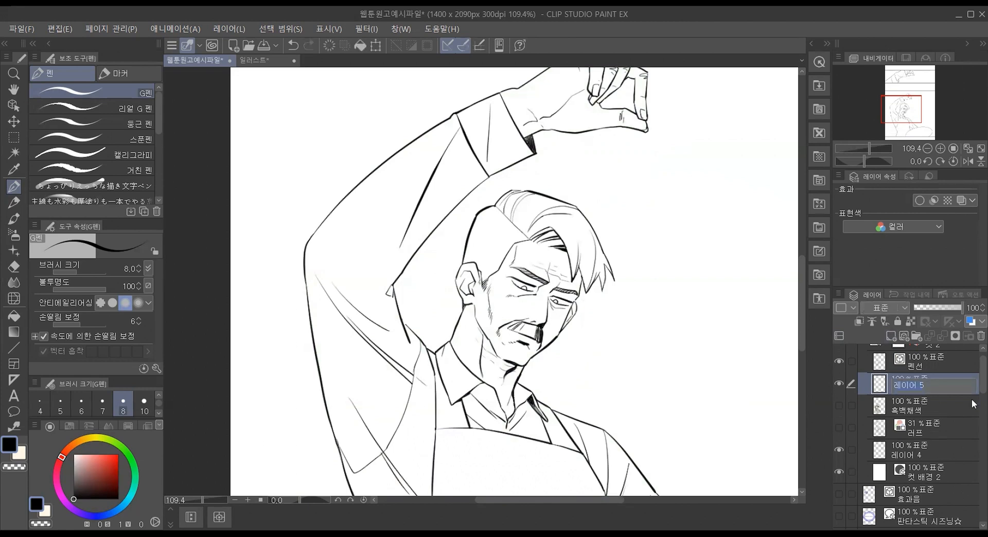
text(ㅍㅣ부색)
key(Return)
Step: Add another raster layer above 피부색 and name it 머리카락색
click(891, 337)
double_click(910, 389)
text(머리카락)
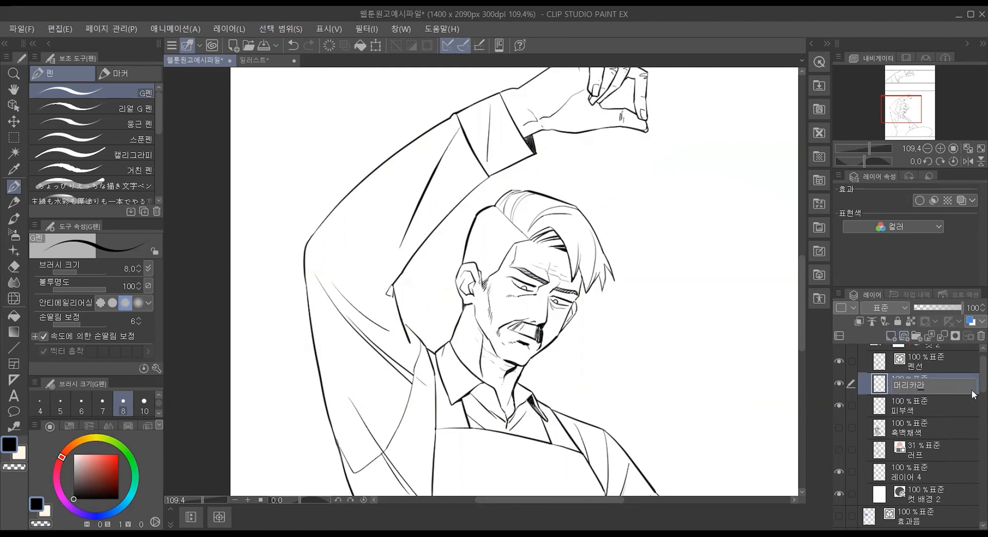
text(색)
key(Return)
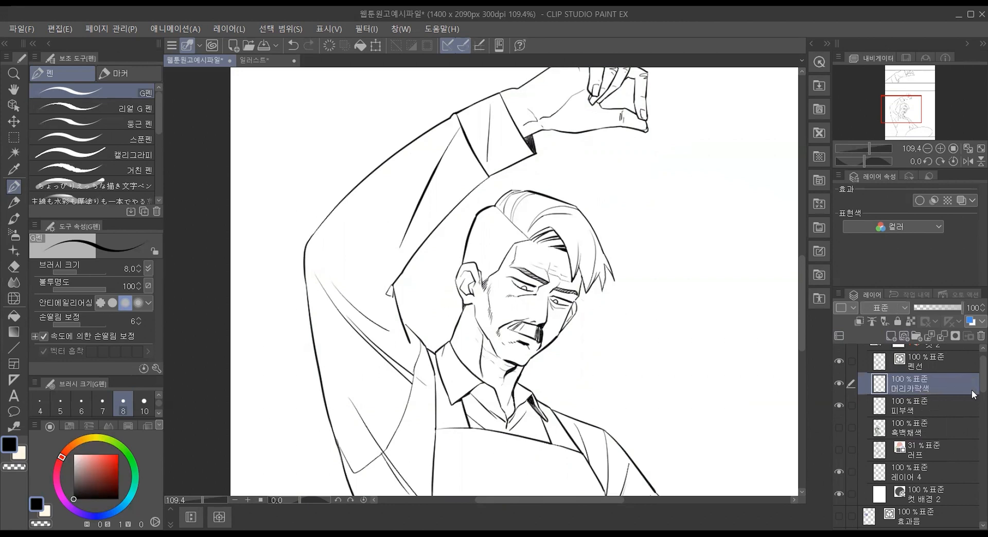
Step: Add a raster layer above 머리카락색 and name it 옷색
click(890, 336)
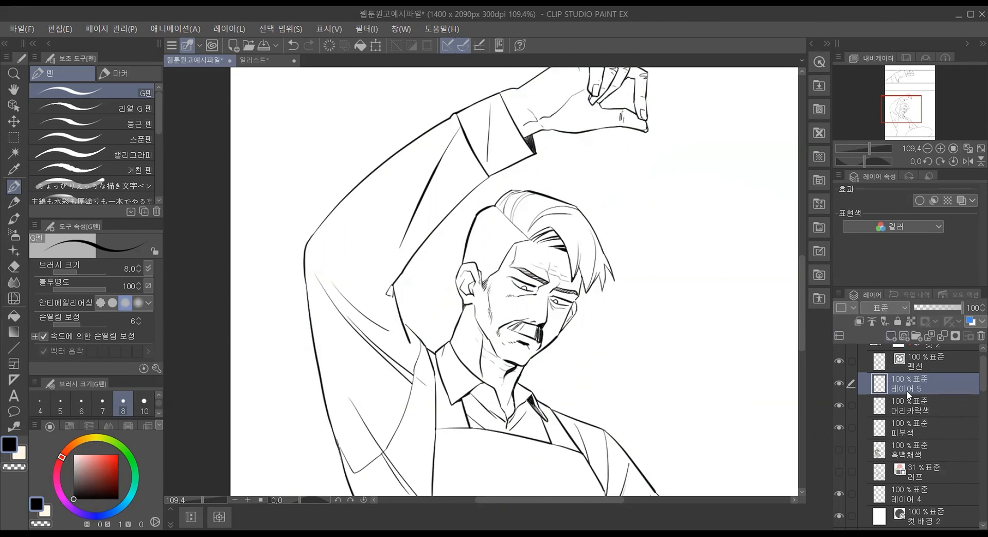
double_click(906, 389)
text(옷색)
Step: Add a raster layer above 옷색 and name it 앞치마색
click(891, 336)
double_click(900, 387)
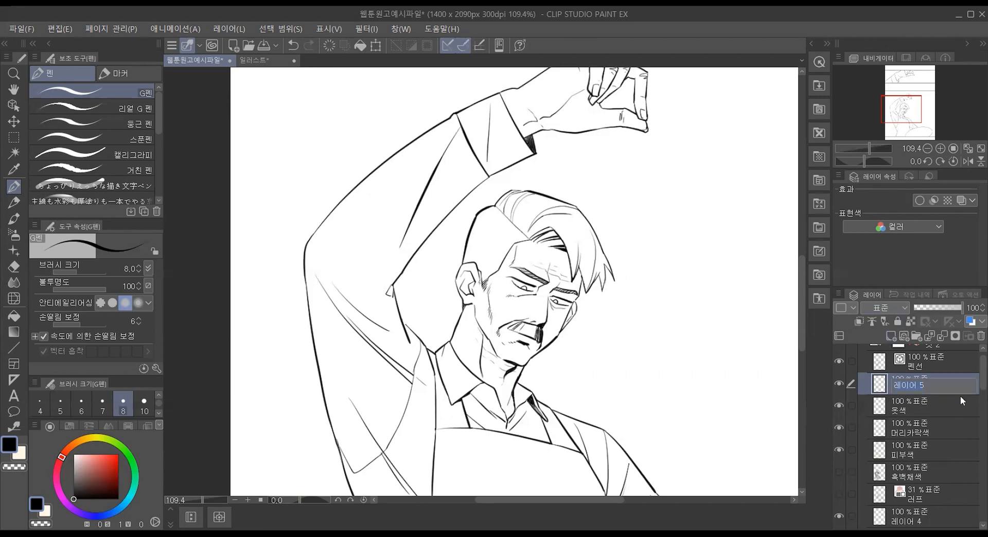
text(앏)
text(치마색)
key(Return)
Step: Select the 피부색 layer and set the drawing color to a pale skin tone with hue 40, saturation 17 and value 100
drag(801, 348, 802, 373)
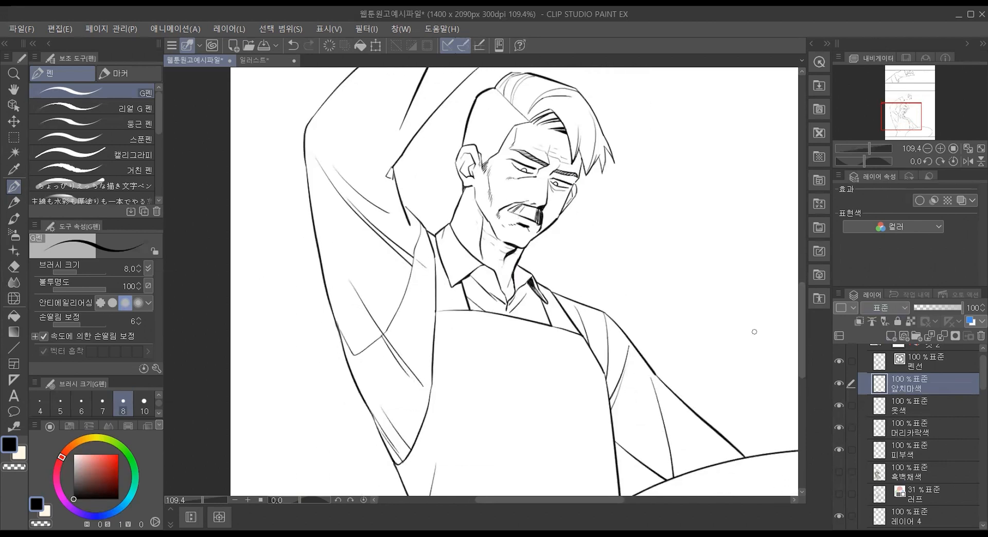
scroll(755, 332, down, 2)
drag(535, 499, 569, 499)
drag(803, 307, 801, 291)
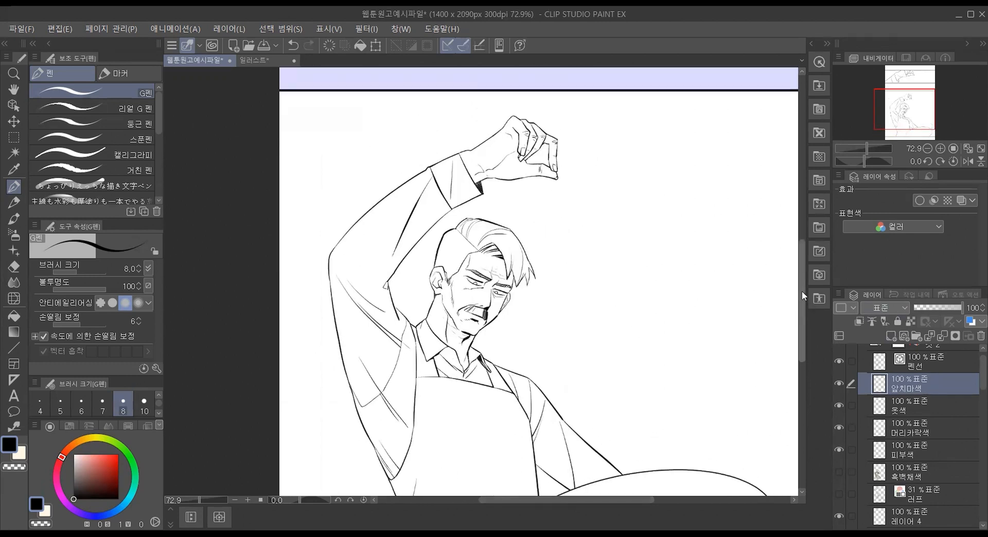
click(937, 450)
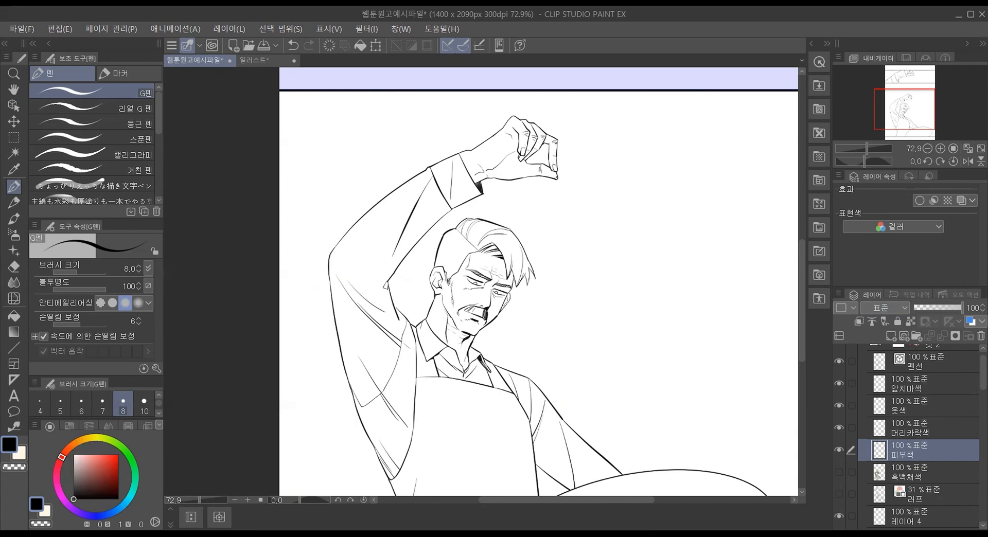
drag(74, 444, 85, 443)
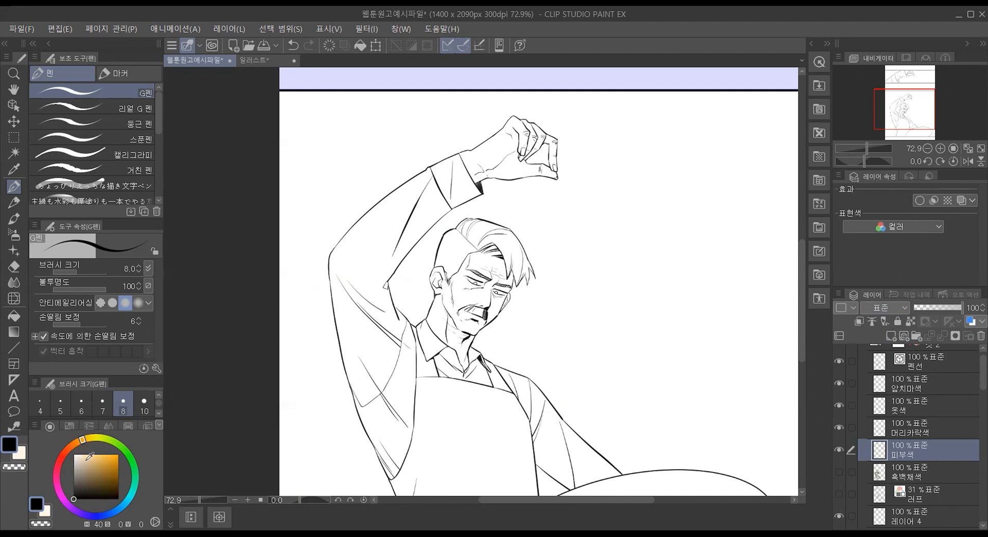
drag(85, 452, 81, 454)
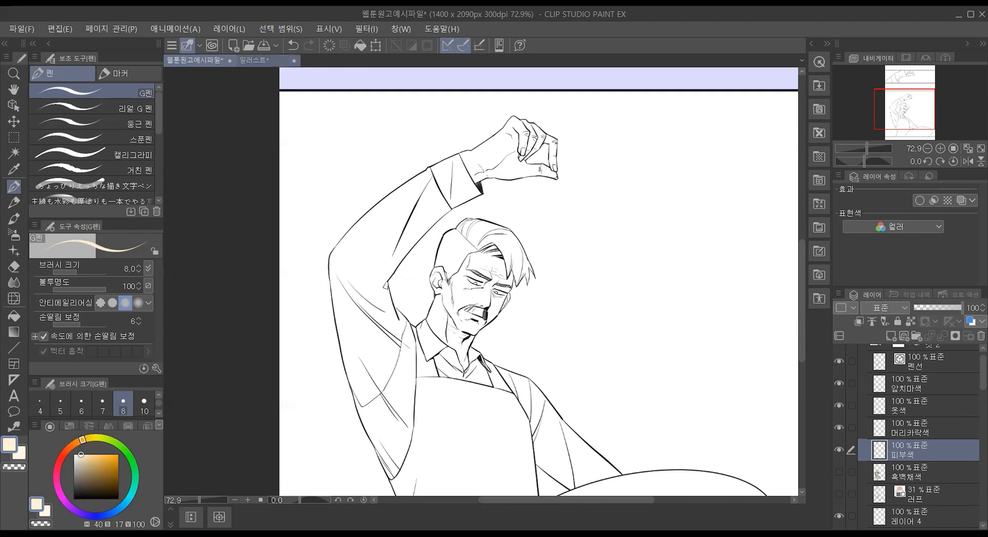
Step: Examine the 채도 and 명도 chart in the 일러스트 document and try a paler skin tone with saturation 14 and value 100
click(254, 60)
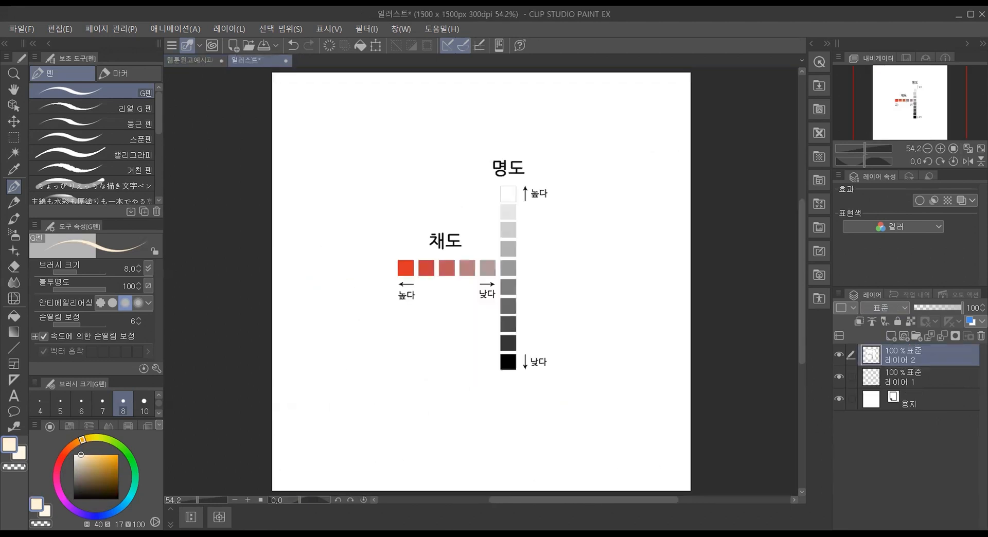
scroll(511, 162, up, 1)
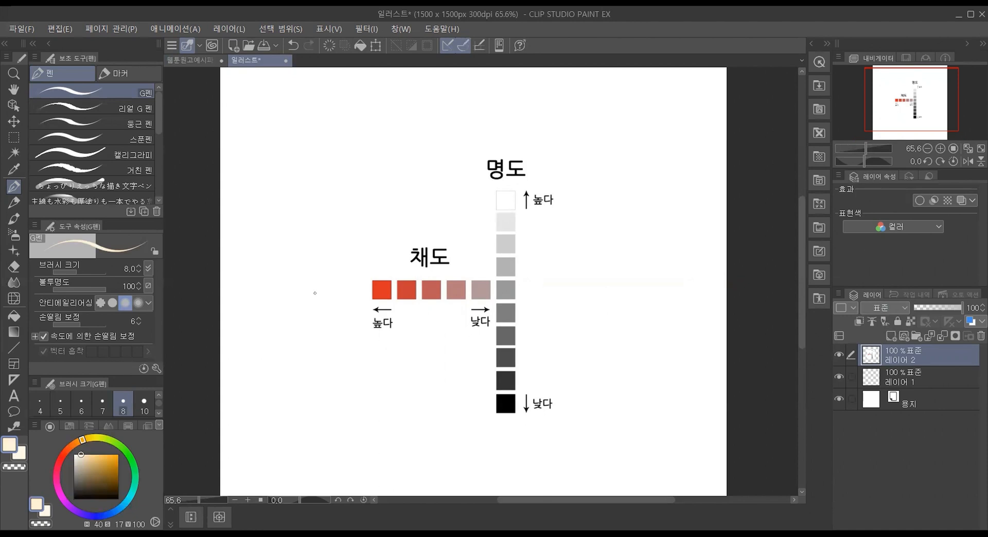
click(82, 454)
mouse_move(83, 452)
mouse_down()
mouse_move(118, 455)
mouse_move(81, 453)
mouse_up()
click(181, 60)
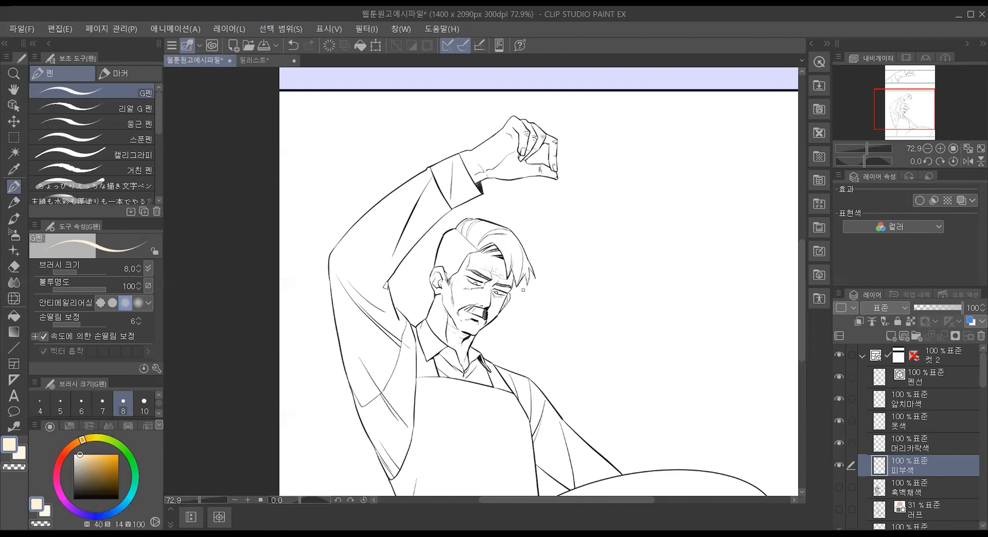
Step: Circle the 명도 and 채도 headings on the 일러스트 chart with near-black G펜 strokes of hue 40, saturation 37, value 7
click(297, 64)
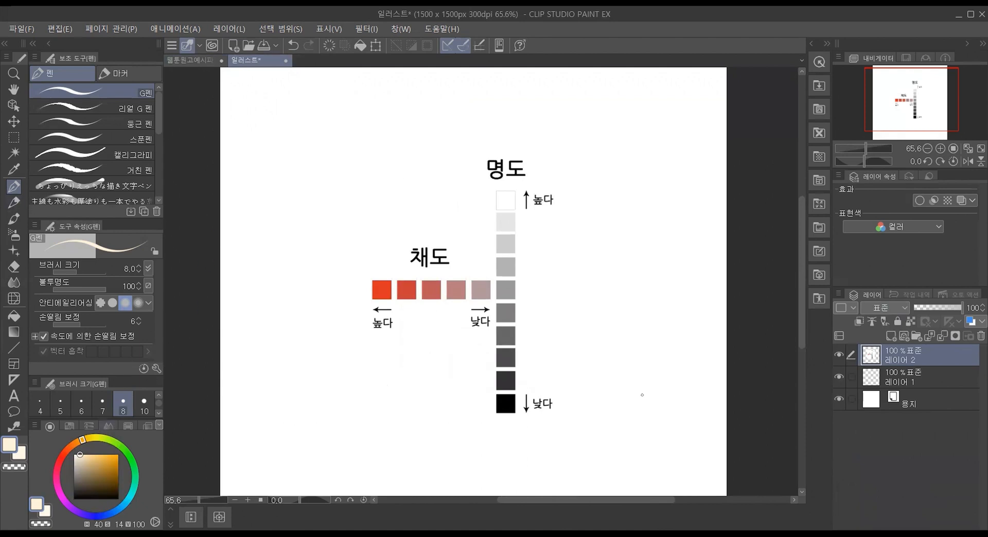
click(90, 496)
mouse_move(585, 213)
mouse_down()
mouse_move(508, 209)
mouse_move(487, 153)
mouse_move(558, 144)
mouse_move(610, 198)
mouse_move(585, 209)
mouse_up()
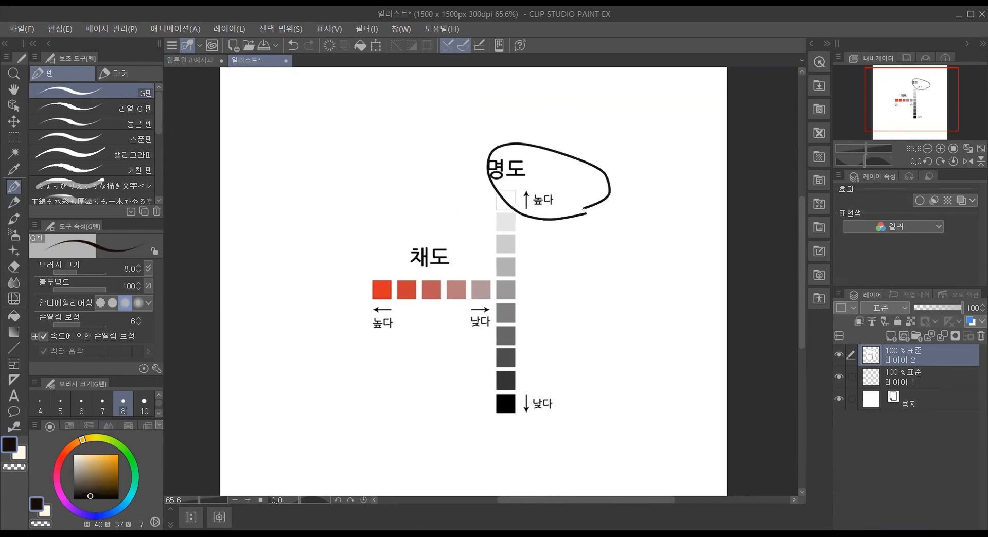
mouse_move(478, 340)
mouse_down()
mouse_move(433, 304)
mouse_move(421, 232)
mouse_move(476, 229)
mouse_move(508, 292)
mouse_move(480, 343)
mouse_up()
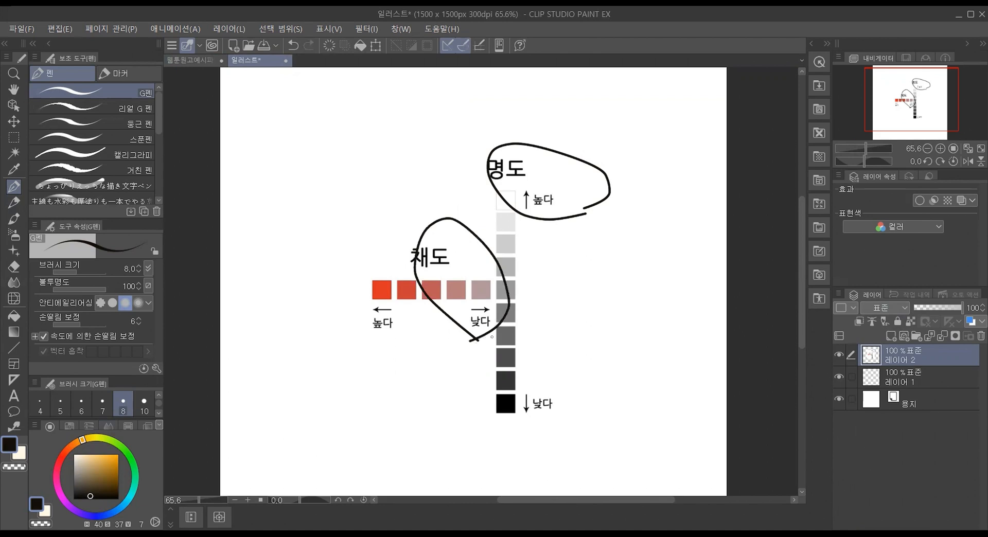
Step: Return to the webtoon page document and set the drawing color to a skin tone with hue 40, saturation 19 and value 99
click(196, 60)
drag(92, 455, 82, 454)
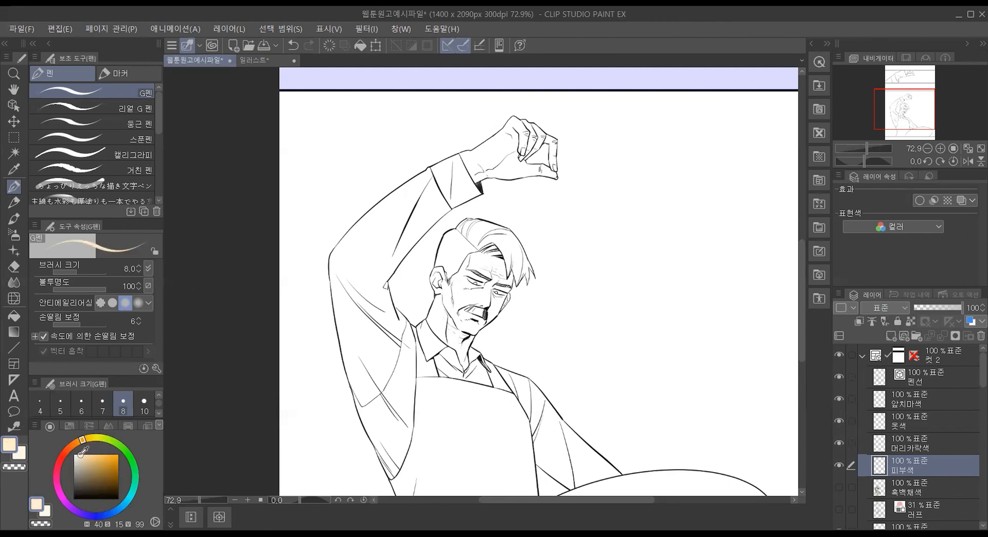
drag(81, 455, 81, 455)
Step: Fill the man's face, ear and neck with the skin tone on the 피부색 layer, using the 다른 레이어 참조 fill
click(13, 317)
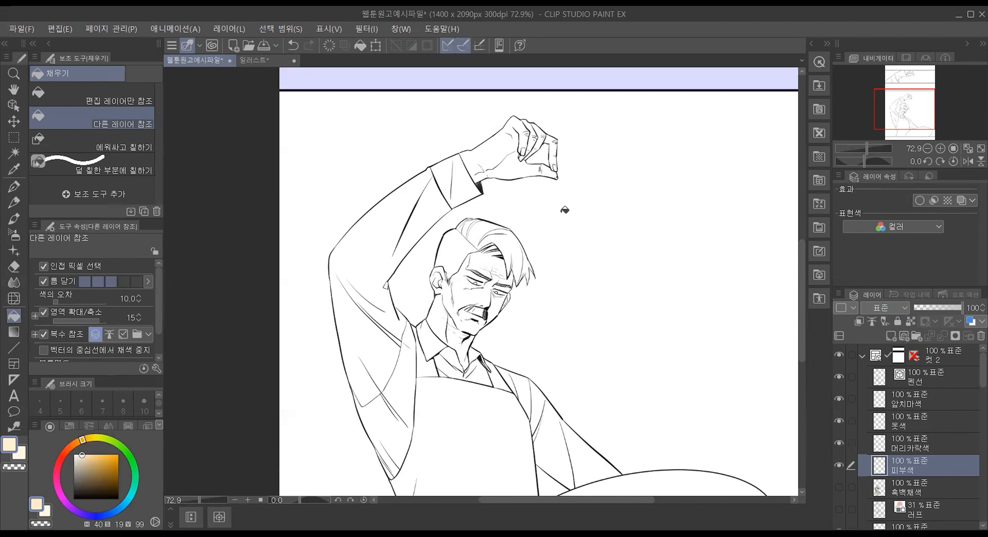
scroll(504, 296, up, 3)
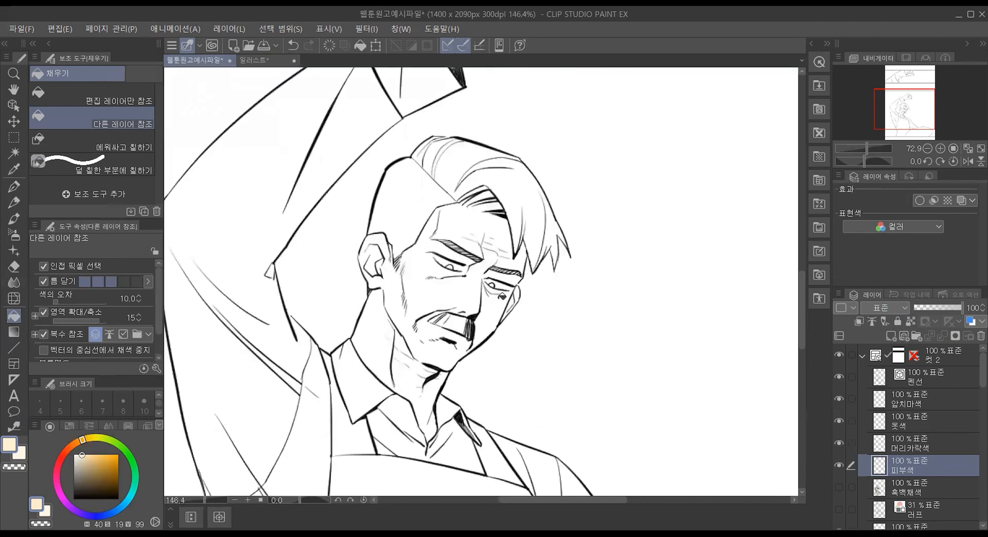
click(472, 216)
click(487, 259)
click(487, 306)
click(515, 278)
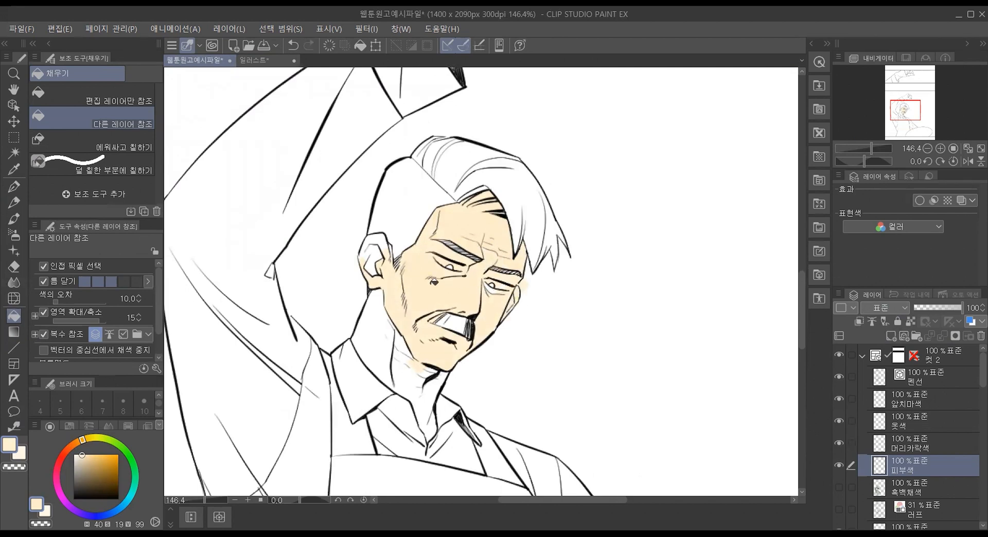
click(377, 257)
click(378, 333)
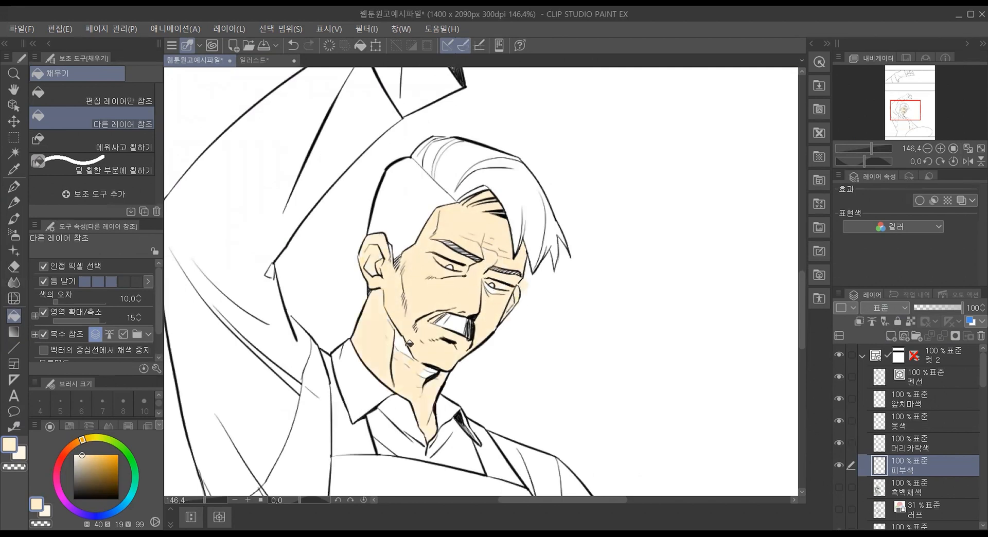
Step: Fill the raised hand, including the palm, thumb and all fingers, with the same skin tone
scroll(383, 248, down, 2)
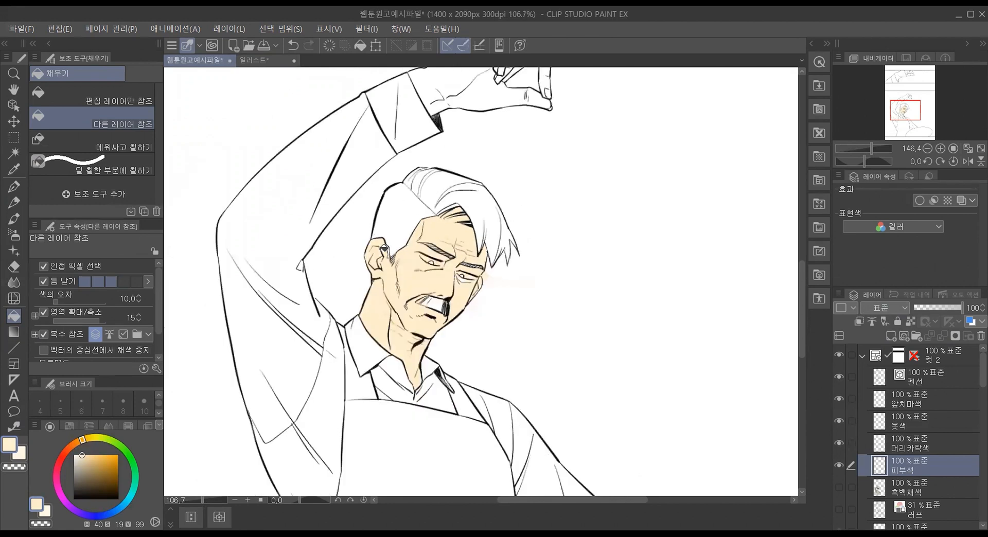
scroll(383, 249, down, 2)
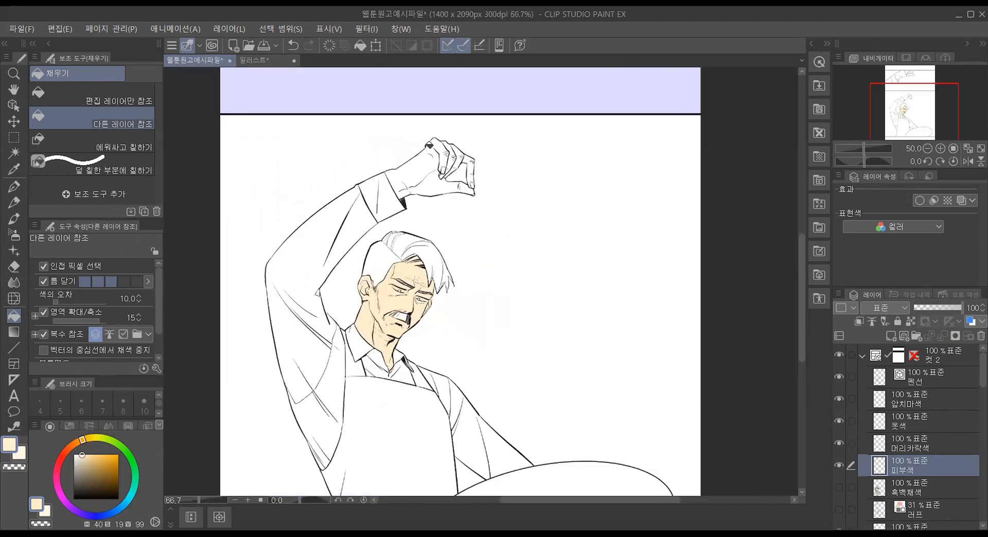
scroll(429, 146, up, 3)
click(458, 149)
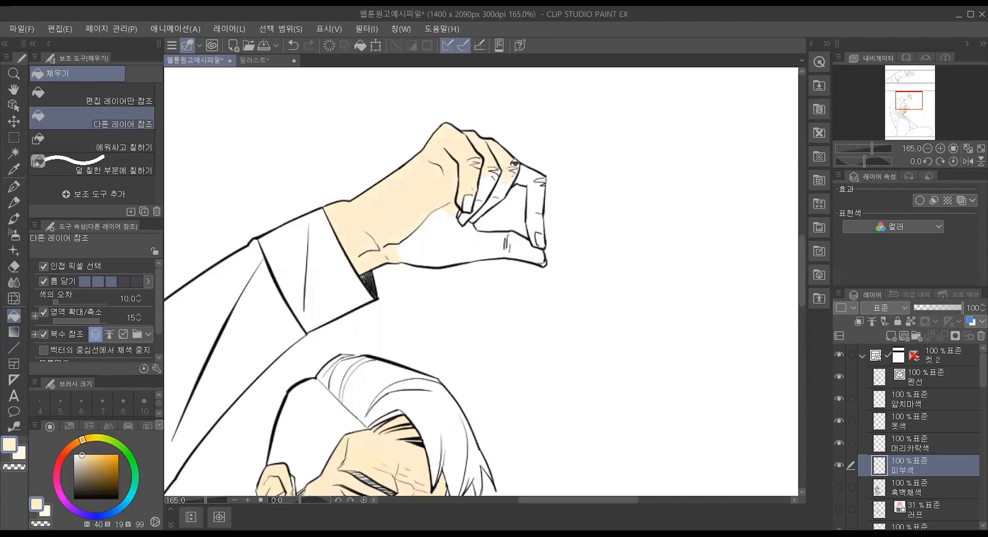
click(457, 223)
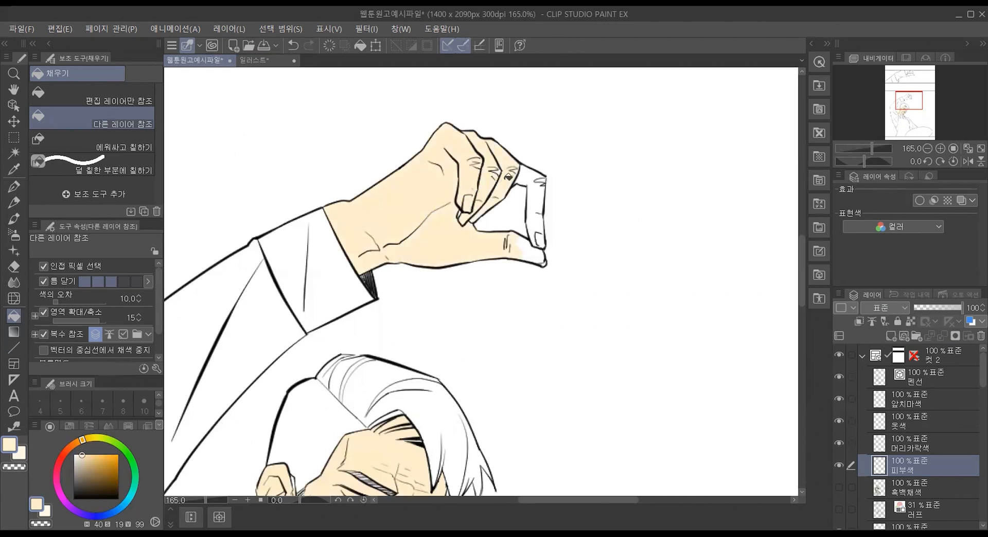
click(522, 170)
click(541, 175)
click(535, 252)
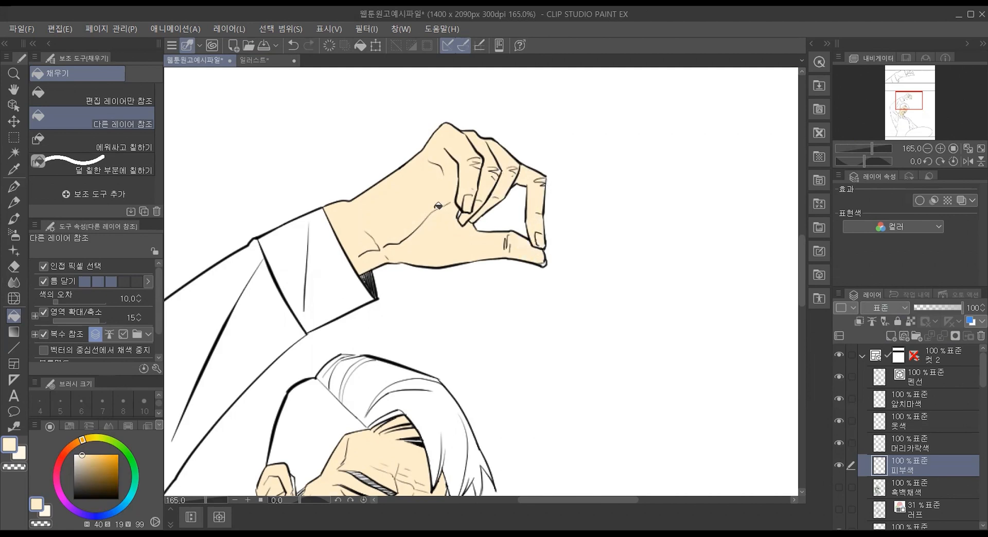
Step: Fill the leftover gaps on the face and around the eyes with 에워싸고 칠하기, and erase the skin color spilling past the face outline
scroll(371, 290, down, 2)
scroll(341, 287, down, 6)
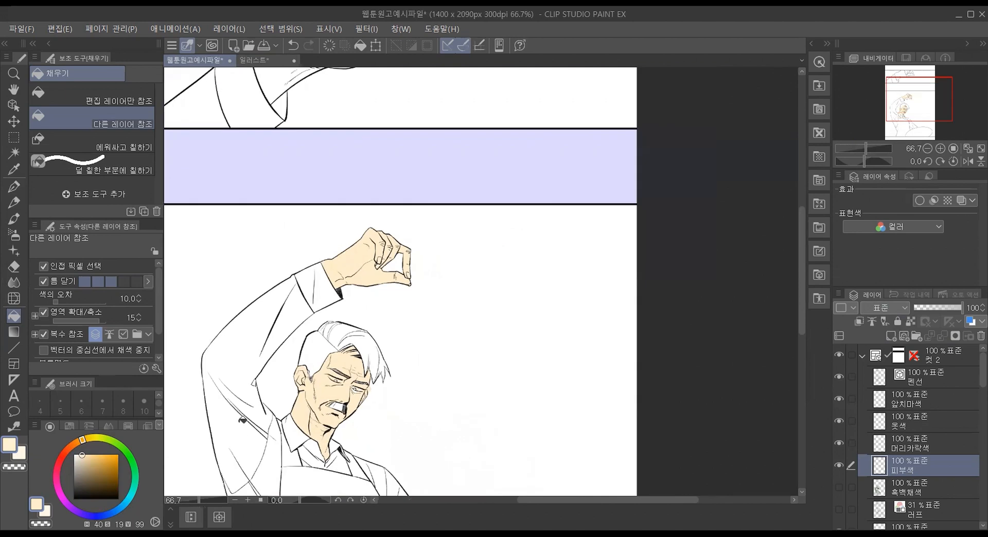
scroll(240, 419, up, 14)
scroll(695, 336, down, 2)
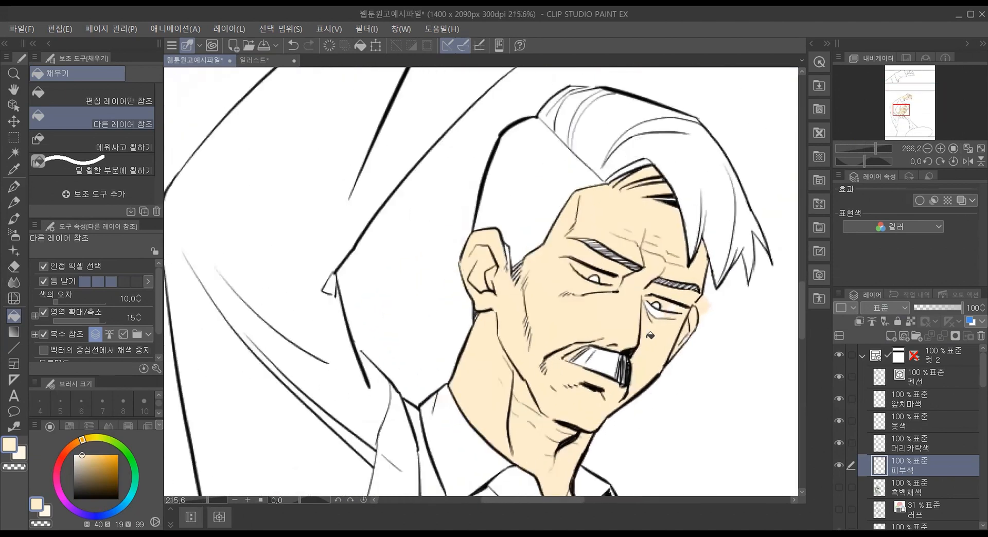
scroll(681, 329, up, 4)
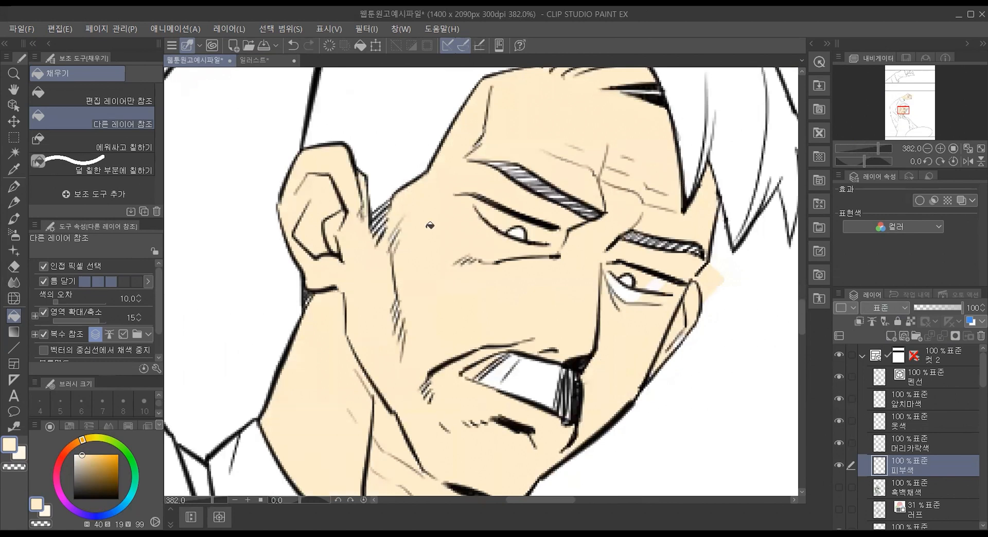
click(106, 139)
mouse_move(392, 356)
mouse_down()
mouse_move(410, 275)
mouse_move(419, 387)
mouse_move(398, 362)
mouse_up()
mouse_move(446, 430)
mouse_down()
mouse_move(450, 384)
mouse_move(467, 428)
mouse_up()
mouse_move(622, 316)
mouse_down()
mouse_move(604, 280)
mouse_move(611, 263)
mouse_move(683, 286)
mouse_move(663, 305)
mouse_move(625, 310)
mouse_move(665, 292)
mouse_move(646, 297)
mouse_move(685, 349)
mouse_move(661, 365)
mouse_move(692, 294)
mouse_up()
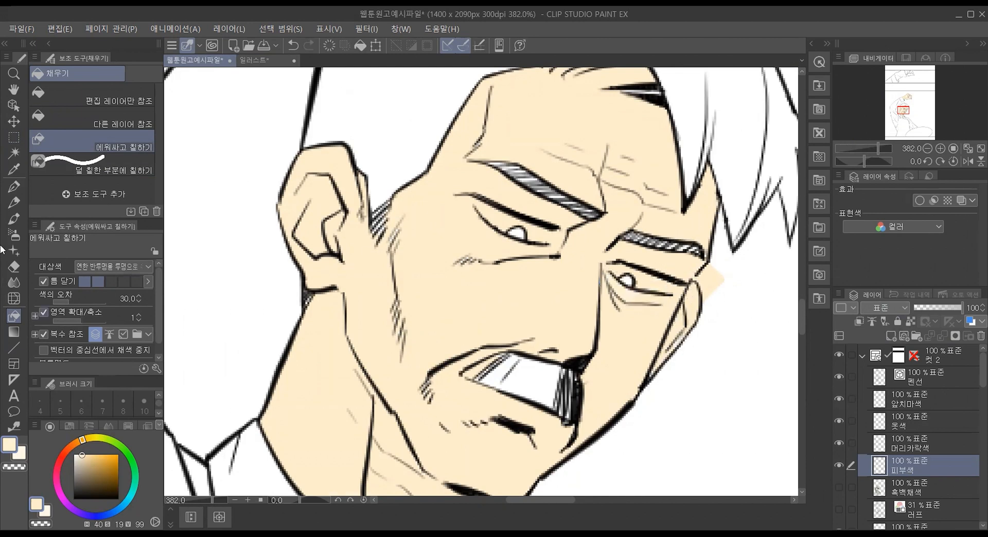
click(14, 266)
mouse_move(719, 273)
mouse_down()
mouse_move(712, 284)
mouse_move(710, 265)
mouse_move(704, 282)
mouse_move(715, 310)
mouse_move(709, 293)
mouse_up()
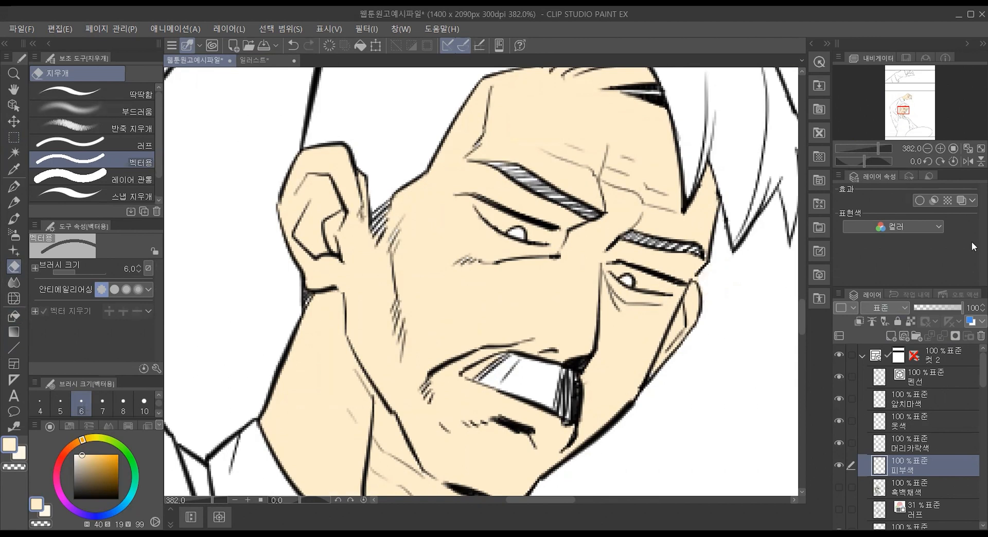
Step: Paint the whites of both eyes in pure white with the G펜, and pick the skin tone back up from the forehead
click(21, 186)
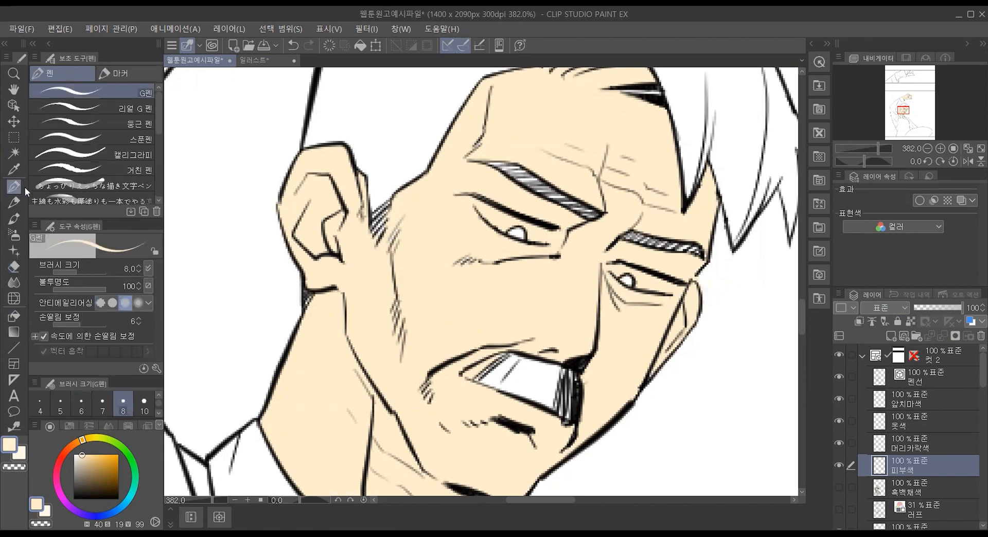
key(x)
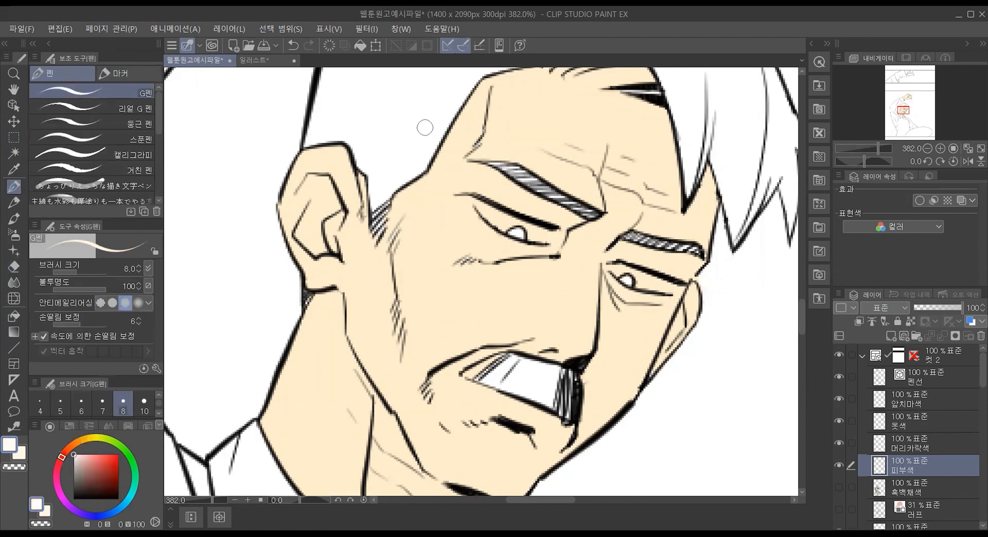
mouse_move(483, 208)
mouse_down()
mouse_move(507, 226)
mouse_move(547, 235)
mouse_up()
drag(478, 199, 491, 201)
drag(619, 267, 668, 289)
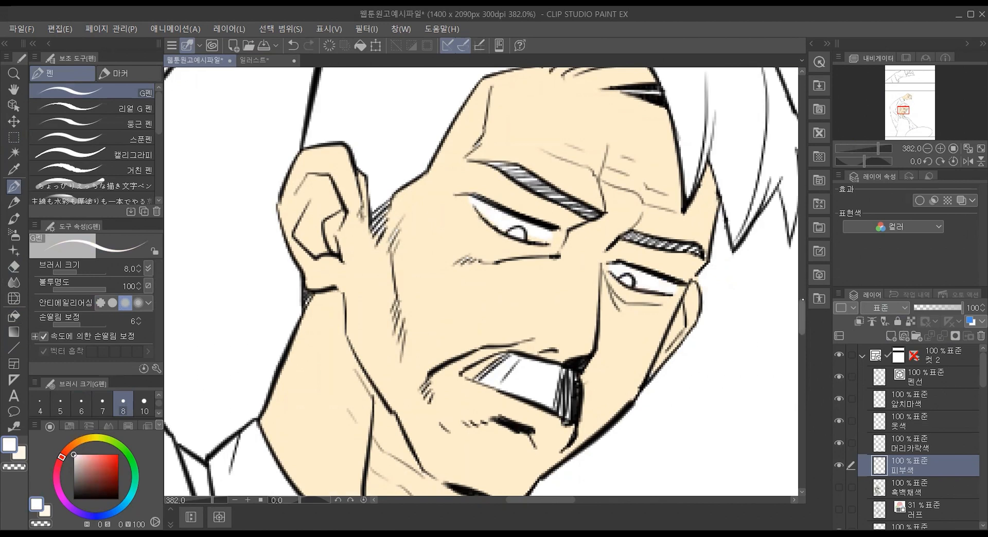
drag(802, 317, 800, 303)
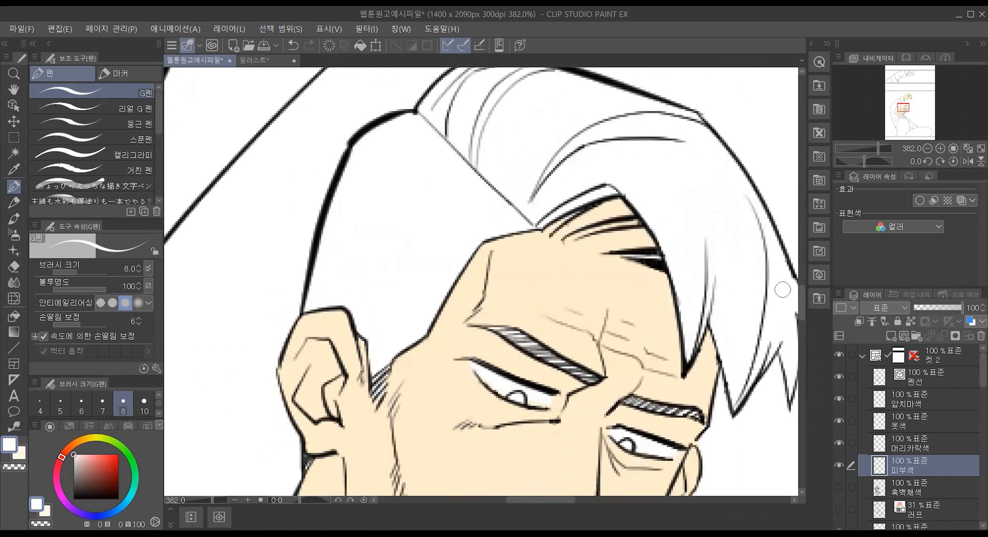
alt+click(642, 269)
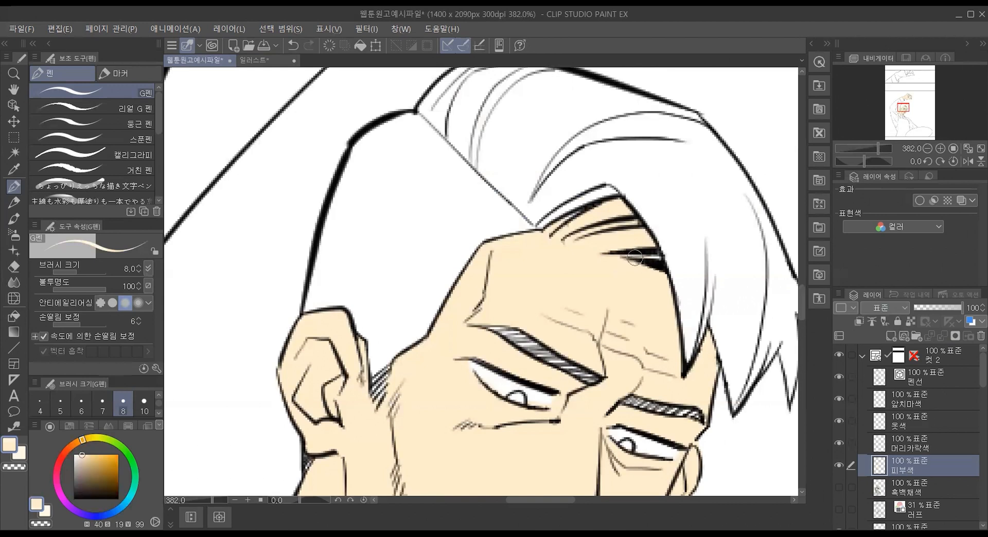
click(14, 282)
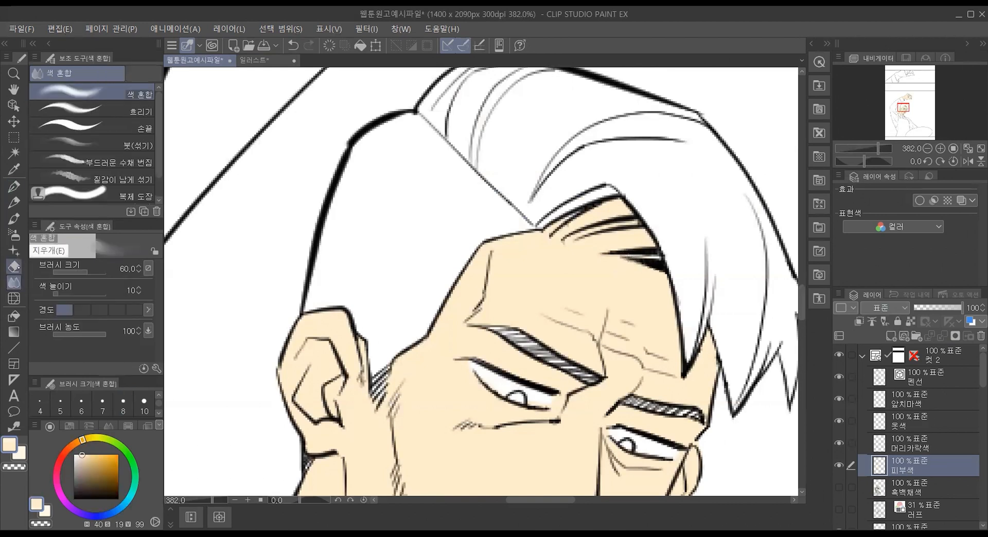
key([)
key([)
key([)
key([)
key([)
key([)
key([)
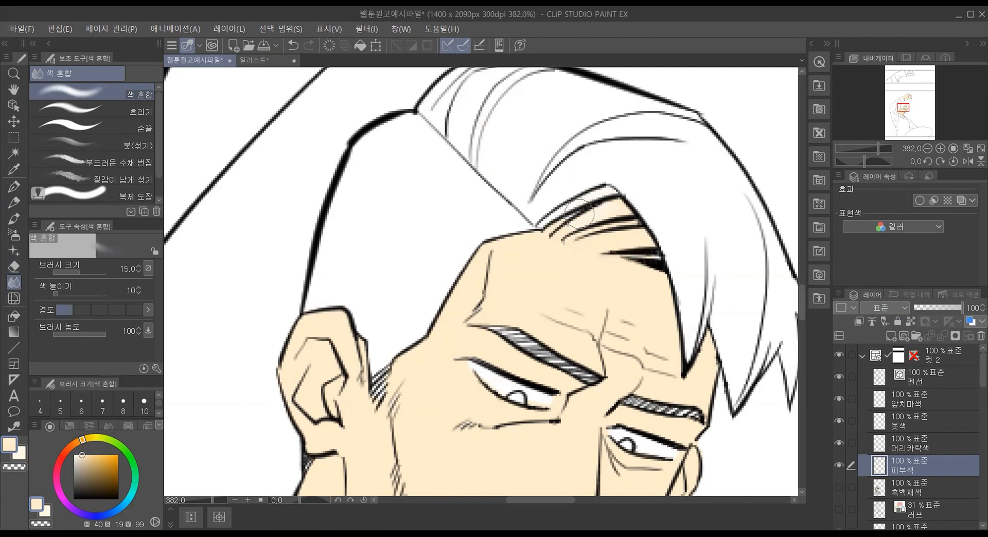
drag(645, 201, 618, 204)
Step: Erase the skin color between the dark hair strands above the forehead with the 벡터용 eraser at size 6
key(e)
mouse_move(651, 195)
mouse_down()
mouse_move(560, 225)
mouse_move(646, 220)
mouse_move(664, 237)
mouse_move(648, 243)
mouse_move(664, 253)
mouse_move(564, 234)
mouse_move(594, 205)
mouse_move(550, 230)
mouse_move(666, 215)
mouse_up()
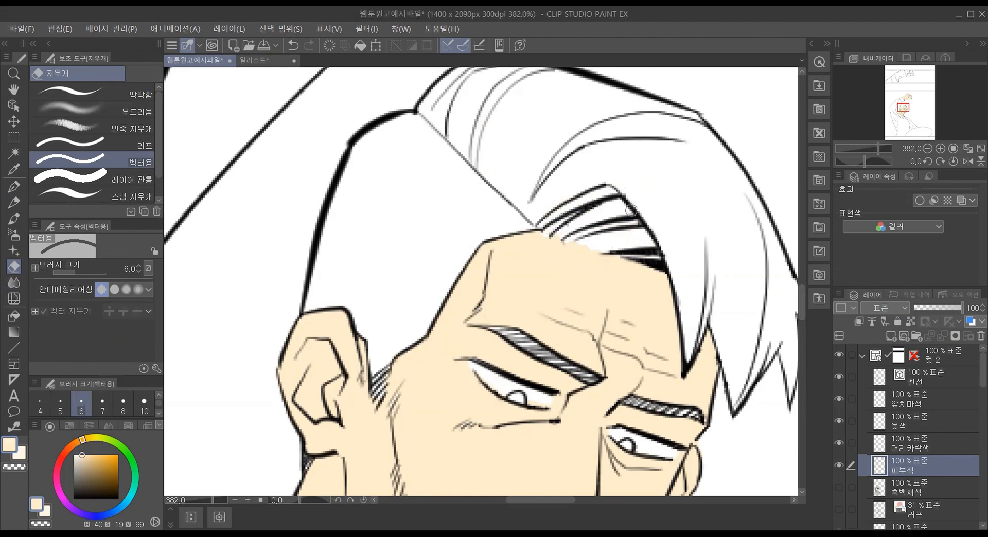
scroll(499, 259, down, 6)
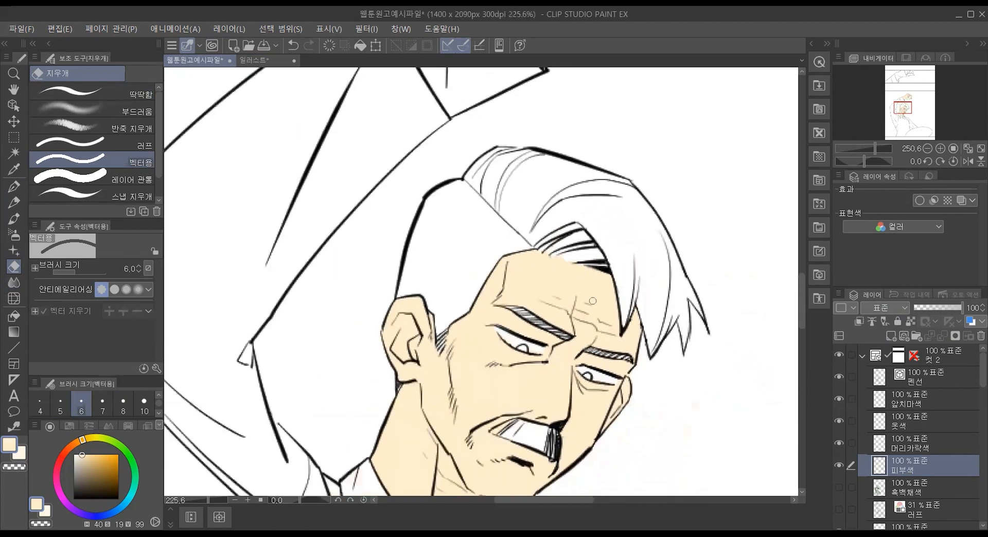
scroll(639, 285, down, 2)
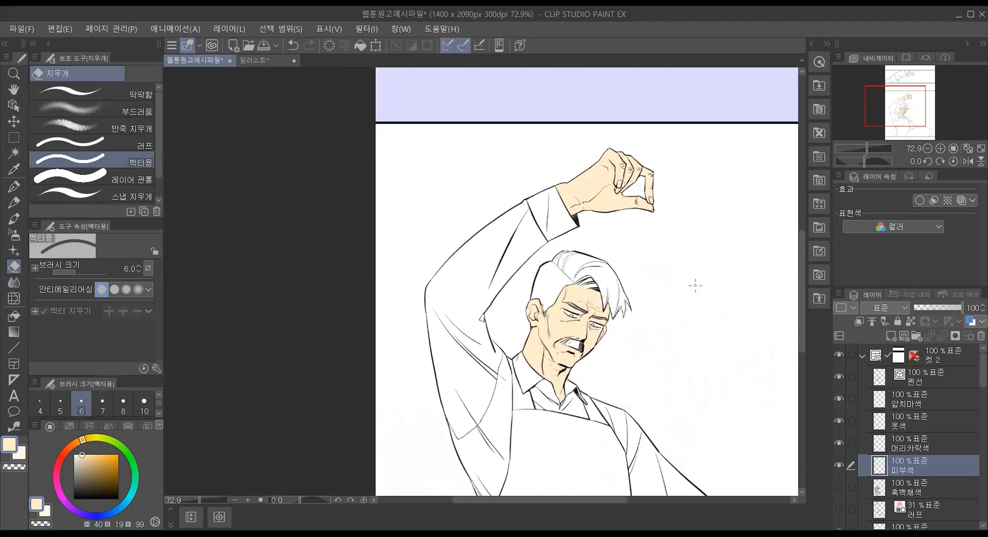
Step: Make 머리카락색 the active layer and mix a muted reddish brown (H 13, S 30, V 76) for the hair
click(928, 445)
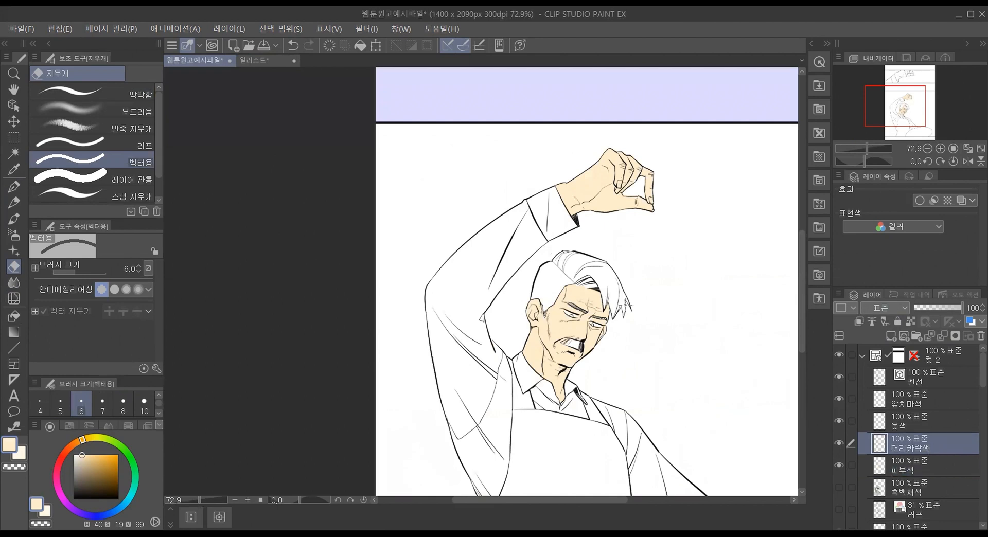
scroll(431, 128, up, 4)
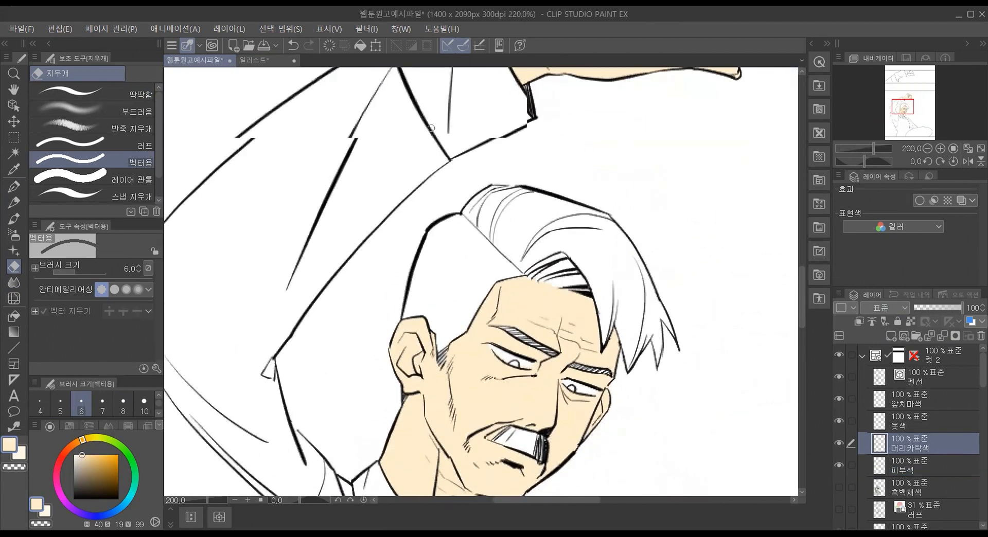
scroll(431, 127, up, 1)
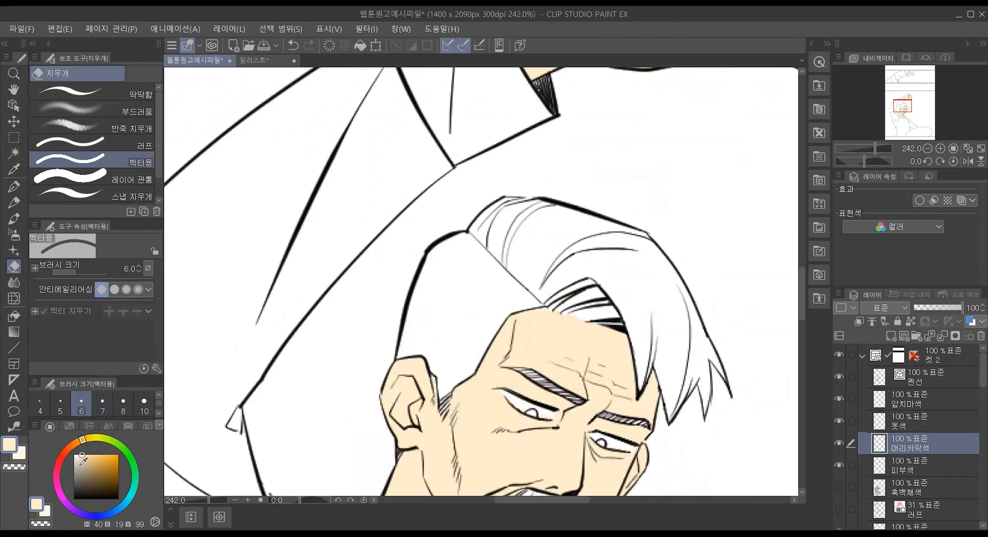
click(68, 447)
click(67, 450)
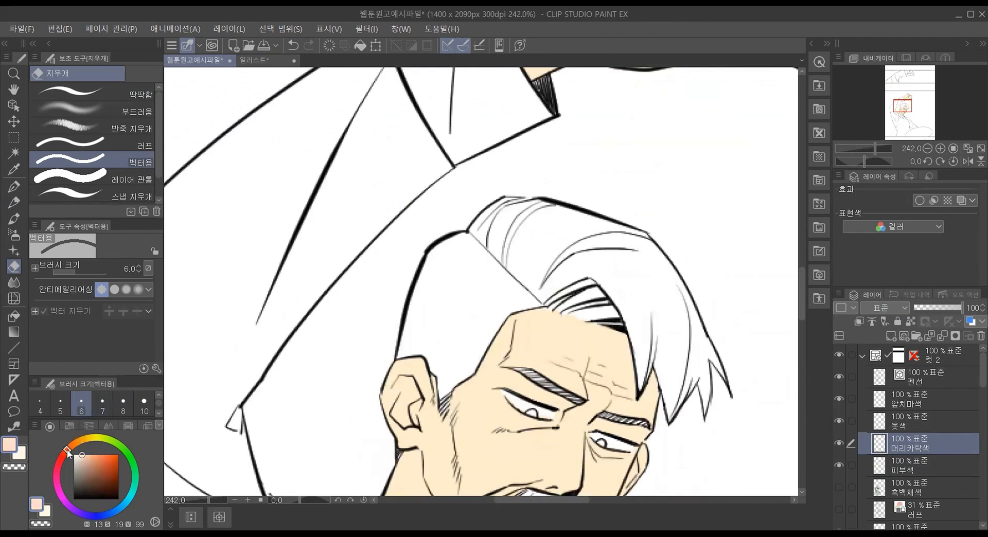
mouse_move(89, 467)
mouse_down()
mouse_move(87, 456)
mouse_move(106, 453)
mouse_move(88, 464)
mouse_up()
Step: Fill the main sections of the man's hair with the reddish brown using the 다른 레이어 참조 fill
click(13, 316)
click(84, 120)
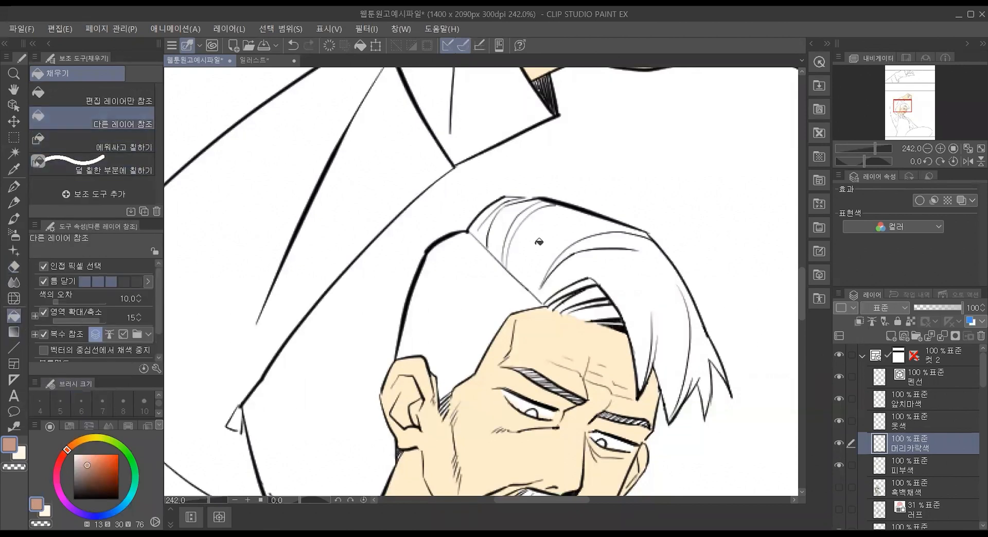
click(489, 255)
click(489, 257)
click(489, 226)
click(554, 229)
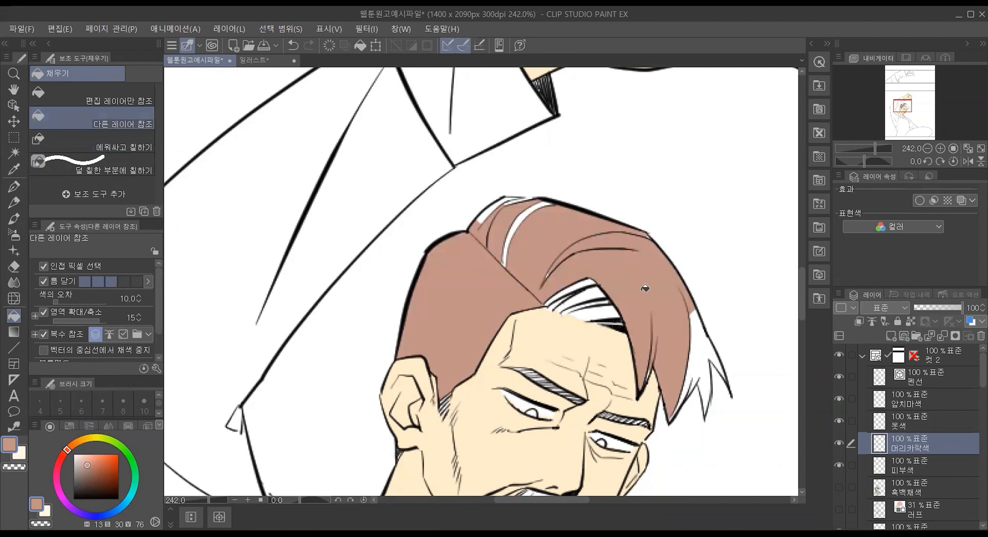
click(698, 359)
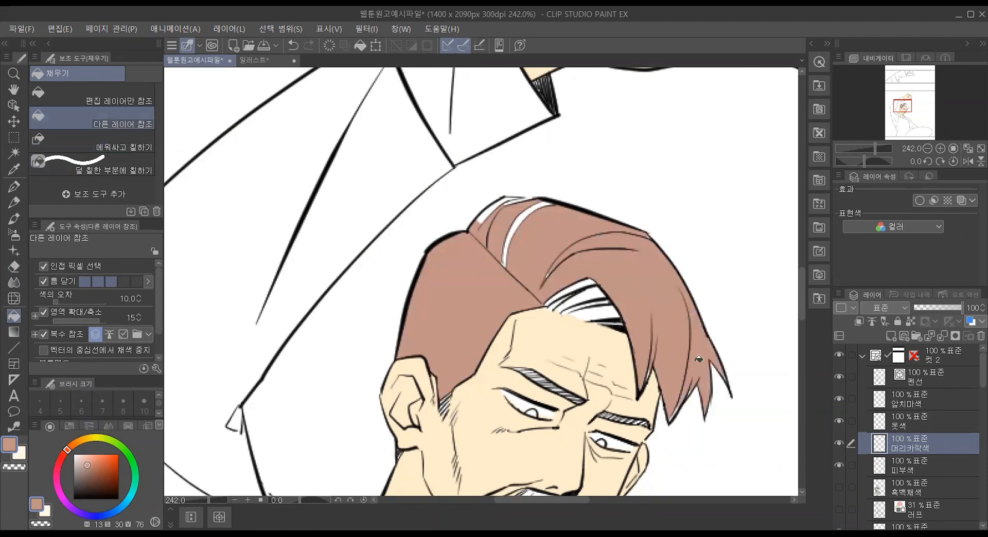
click(601, 310)
click(573, 291)
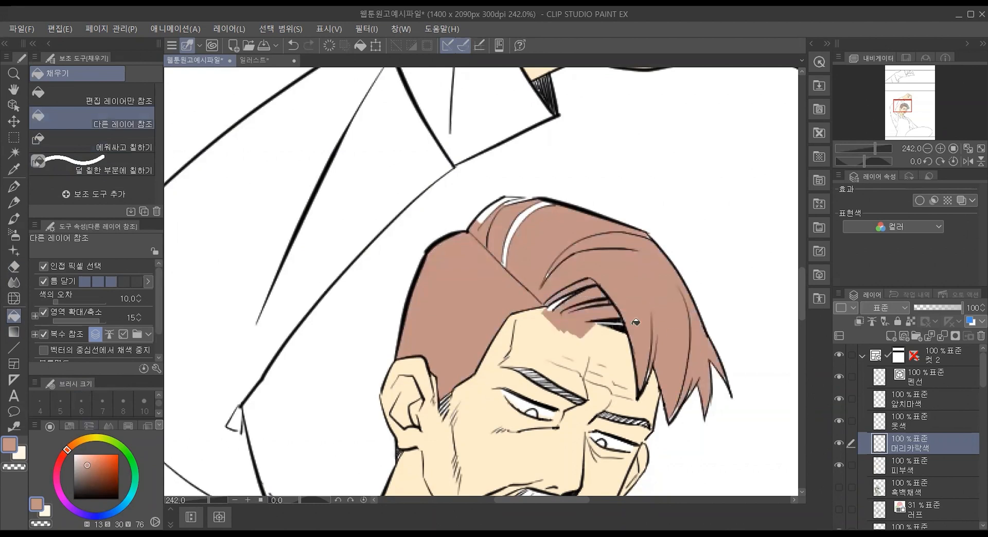
key(ctrl+z)
key(ctrl+z)
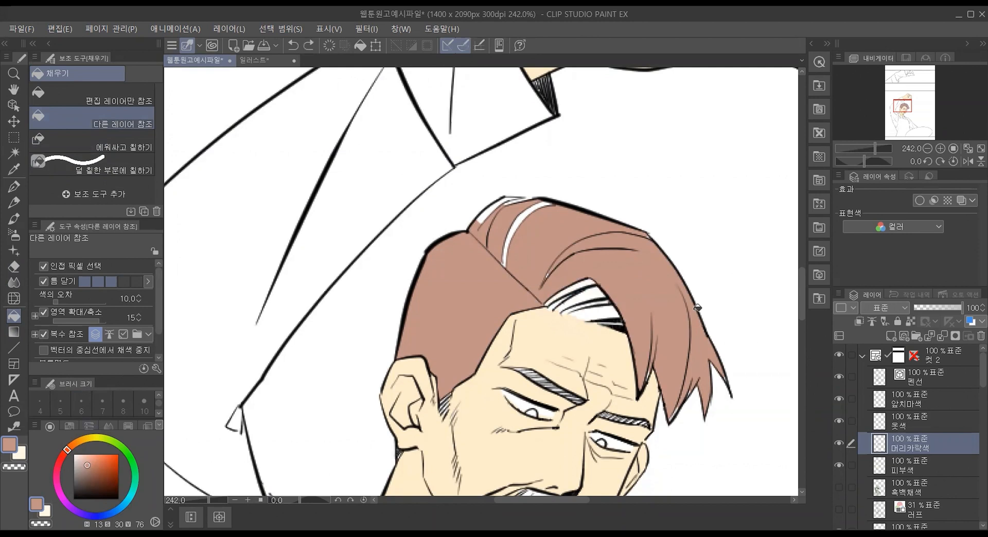
Step: Fill the leftover slivers at the crown and color between the dark strands above the forehead with the G펜 at size 8
click(520, 221)
click(483, 215)
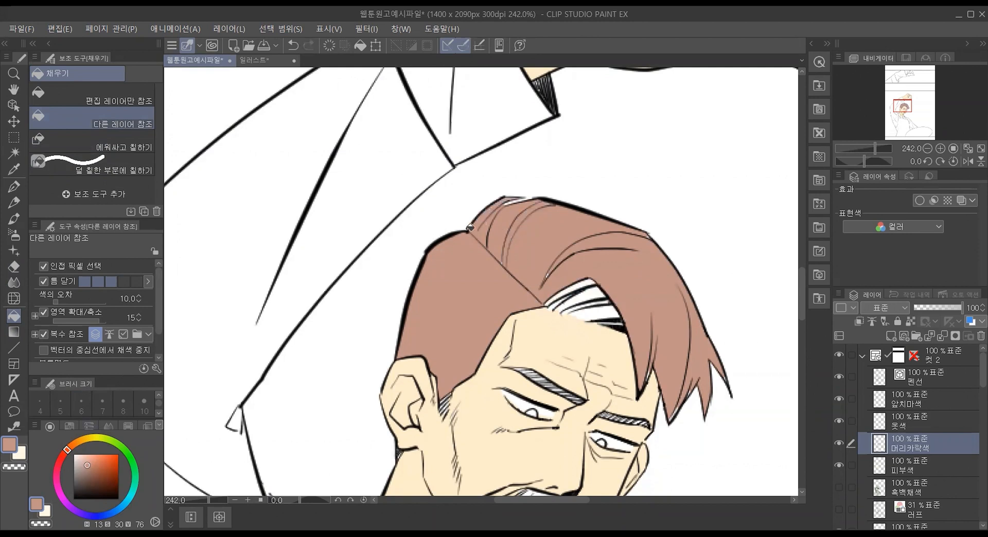
click(14, 187)
mouse_move(584, 290)
mouse_down()
mouse_move(550, 299)
mouse_move(553, 271)
mouse_move(571, 305)
mouse_move(576, 298)
mouse_move(587, 309)
mouse_move(562, 313)
mouse_move(614, 317)
mouse_move(584, 318)
mouse_move(604, 319)
mouse_up()
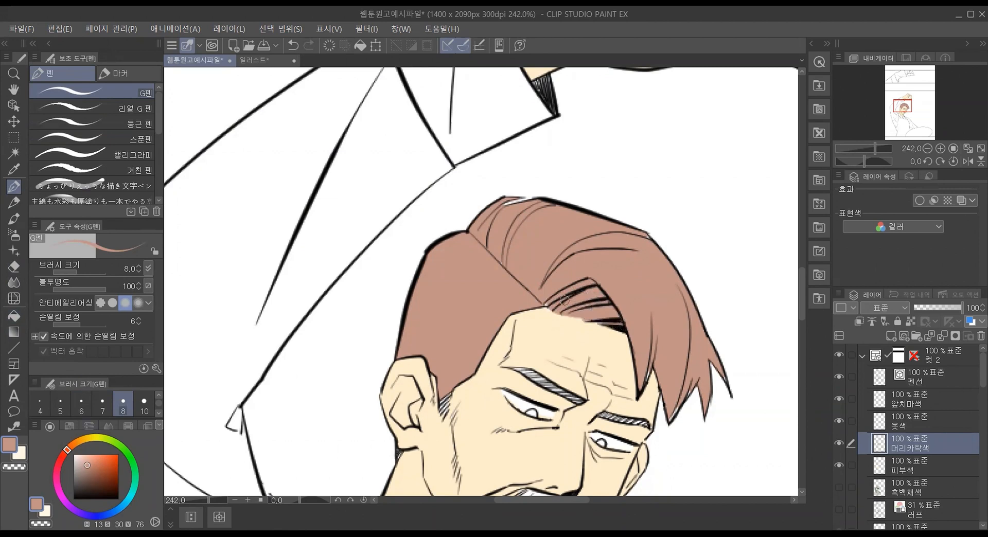
drag(507, 206, 526, 206)
Step: Paint both eyebrows in the reddish-brown hair color with the G펜
scroll(796, 303, down, 5)
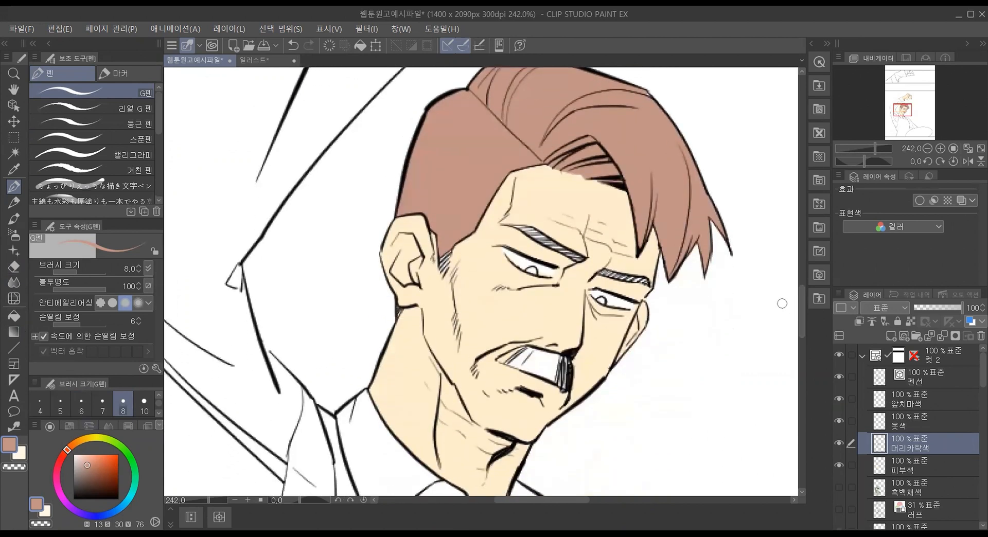
drag(517, 227, 579, 257)
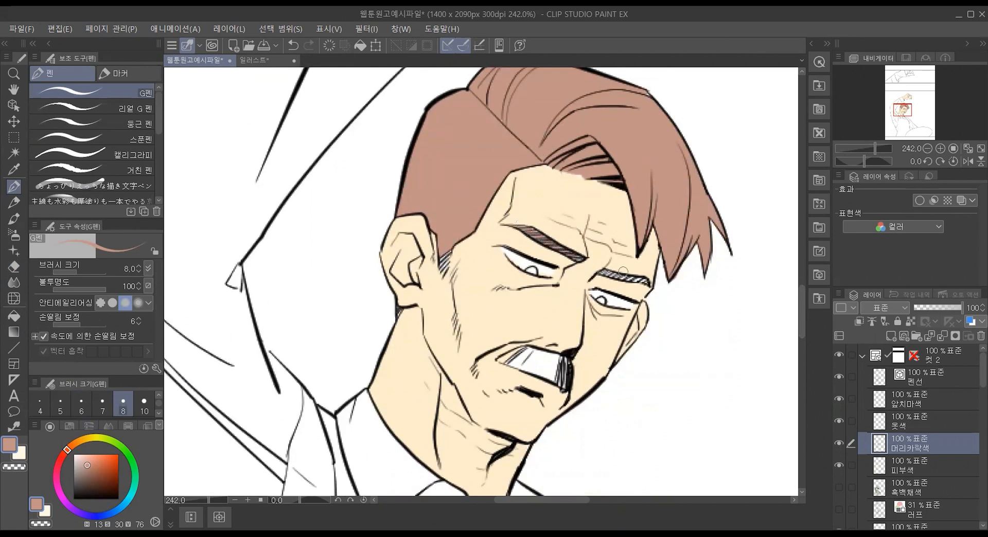
mouse_move(601, 271)
mouse_down()
mouse_move(643, 281)
mouse_move(670, 265)
mouse_up()
Step: Rotate the canvas to -20° and paint both irises in the reddish-brown hair color
drag(329, 313, 669, 265)
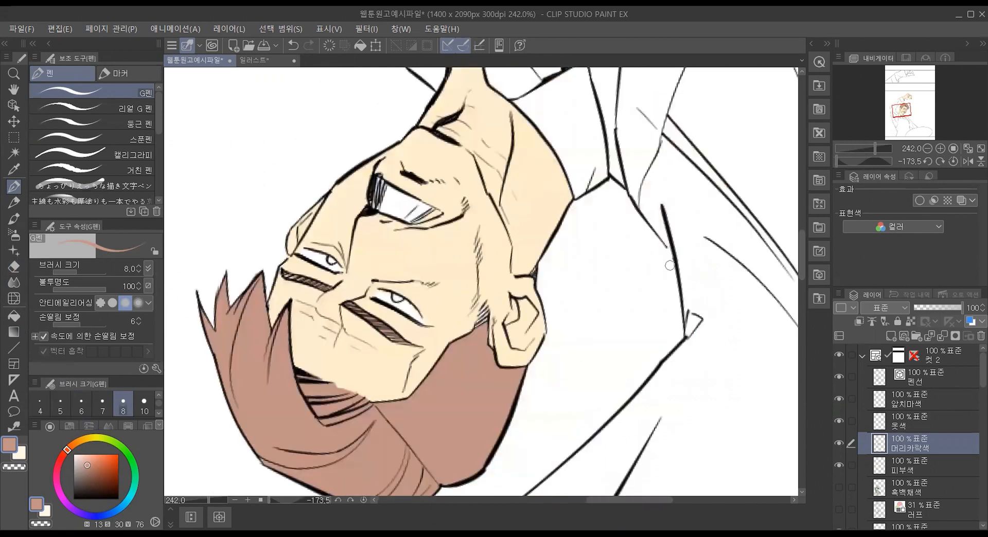
click(925, 164)
click(925, 163)
click(925, 163)
click(925, 164)
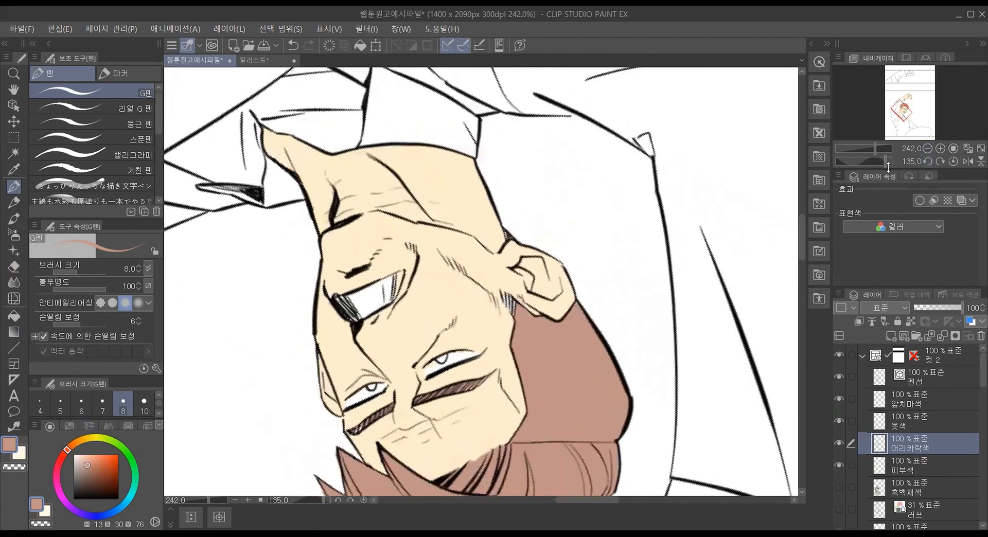
drag(886, 165, 862, 162)
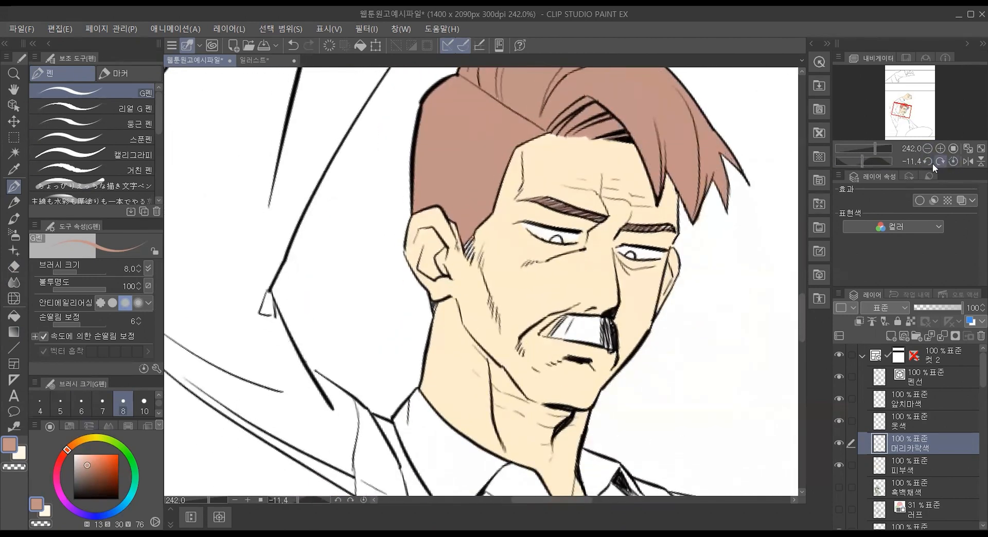
click(926, 161)
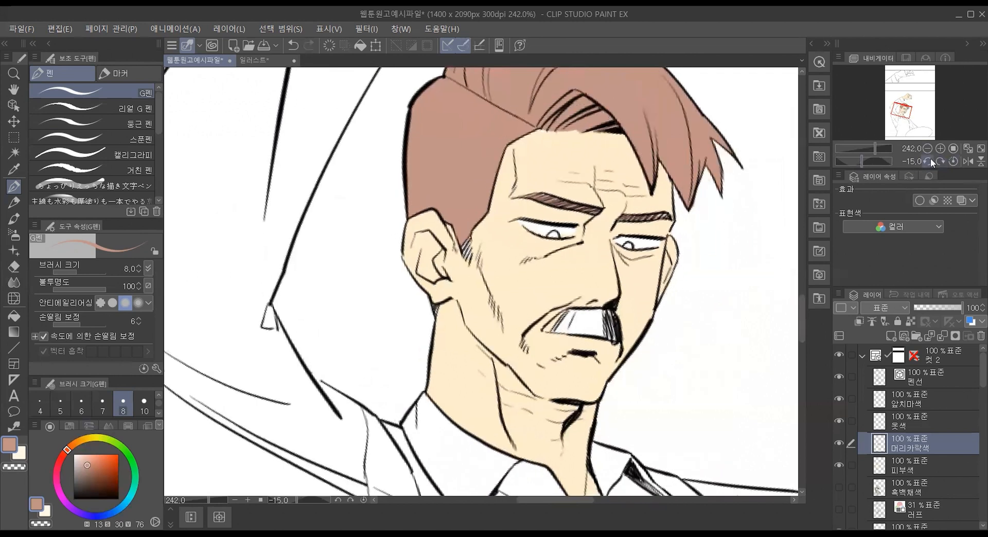
click(927, 161)
scroll(668, 203, up, 5)
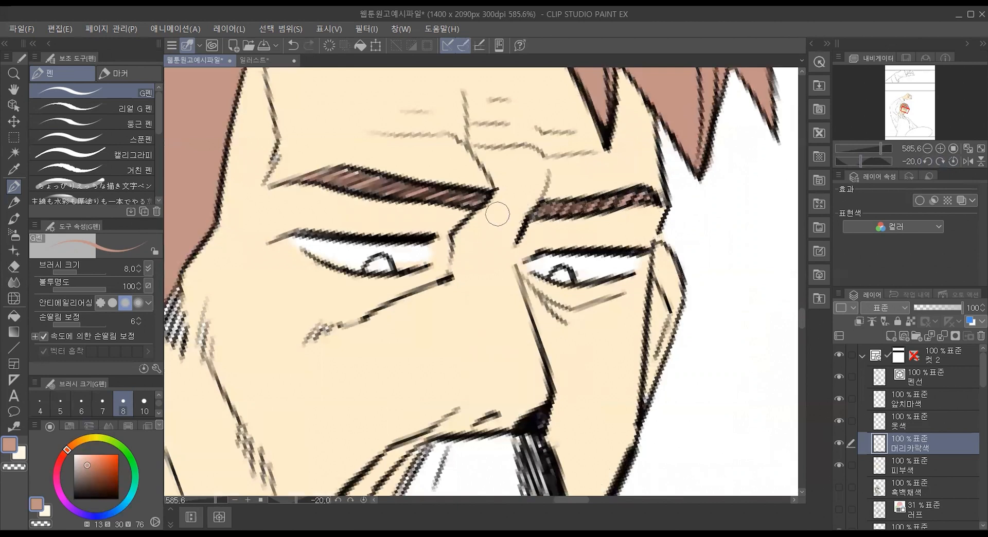
mouse_move(381, 263)
mouse_down()
mouse_move(370, 271)
mouse_move(388, 273)
mouse_up()
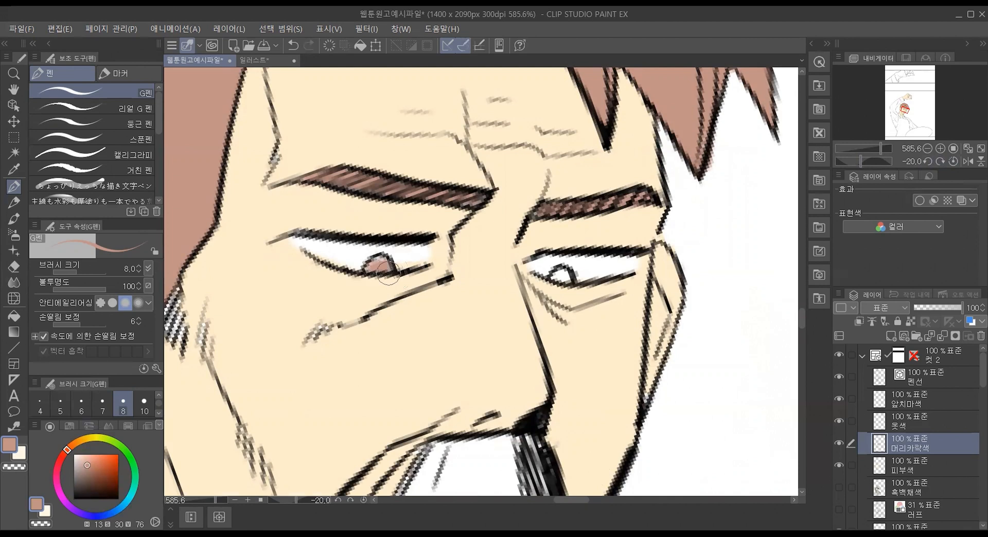
mouse_move(571, 272)
mouse_down()
mouse_move(556, 272)
mouse_move(570, 292)
mouse_up()
Step: Paint the mustache in the hair color, redoing its corner and covering the gaps among the dark lines
drag(802, 320, 802, 331)
mouse_move(460, 232)
mouse_down()
mouse_move(425, 251)
mouse_move(397, 243)
mouse_move(412, 226)
mouse_move(382, 251)
mouse_move(516, 253)
mouse_move(528, 248)
mouse_move(479, 208)
mouse_move(526, 203)
mouse_move(526, 230)
mouse_move(501, 228)
mouse_move(530, 224)
mouse_move(539, 261)
mouse_move(533, 209)
mouse_move(547, 245)
mouse_up()
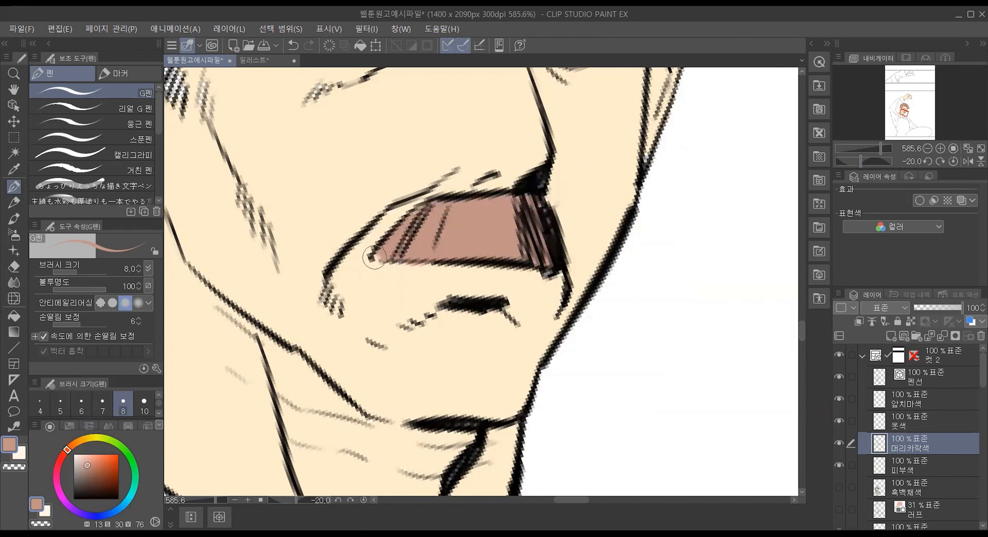
key(ctrl+z)
drag(386, 255, 380, 258)
drag(538, 216, 545, 220)
scroll(667, 255, down, 5)
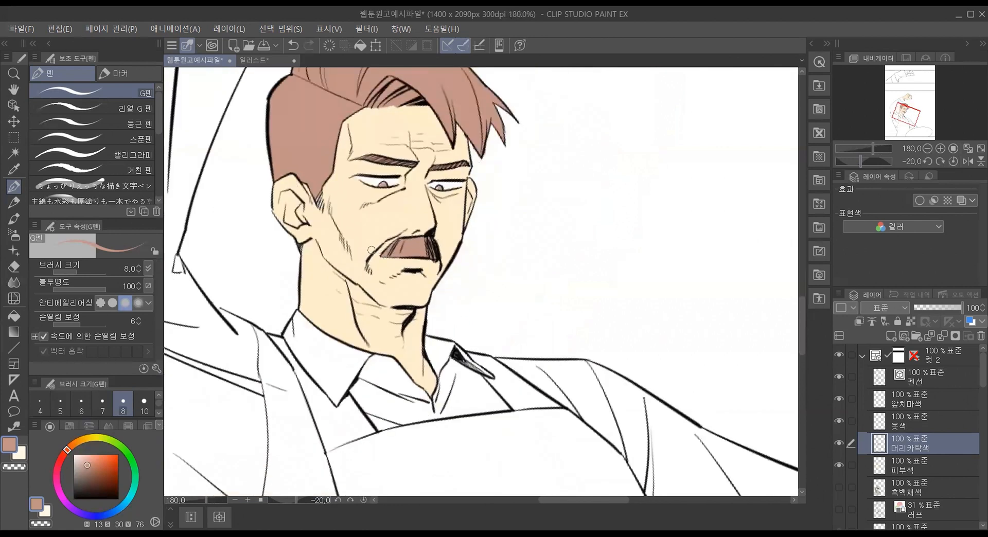
Step: Color the hatched sideburn by the ear on the 머리카락색 layer, touching up its edge with the skin tone on the 피부색 layer
scroll(239, 190, up, 5)
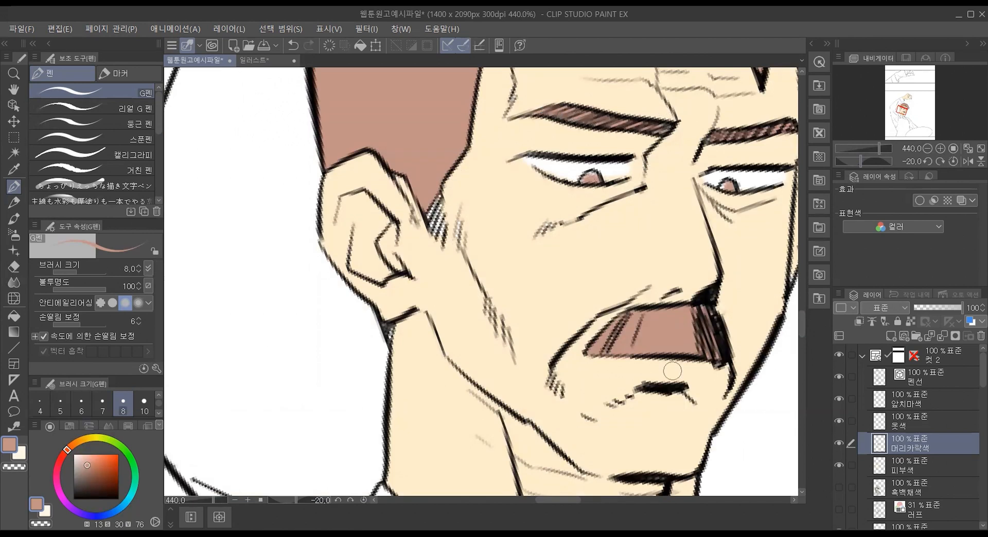
mouse_move(431, 202)
mouse_down()
mouse_move(445, 232)
mouse_move(438, 196)
mouse_up()
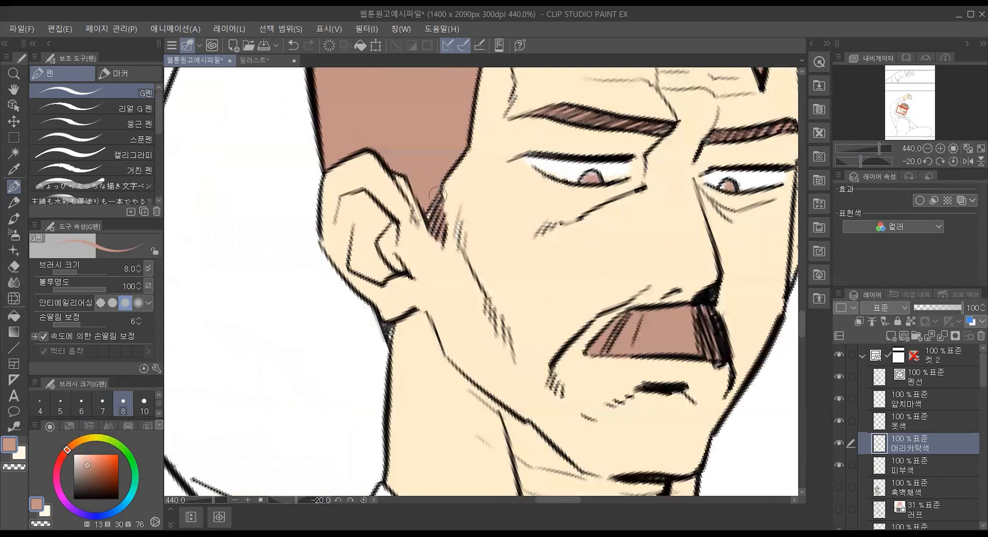
alt+click(494, 211)
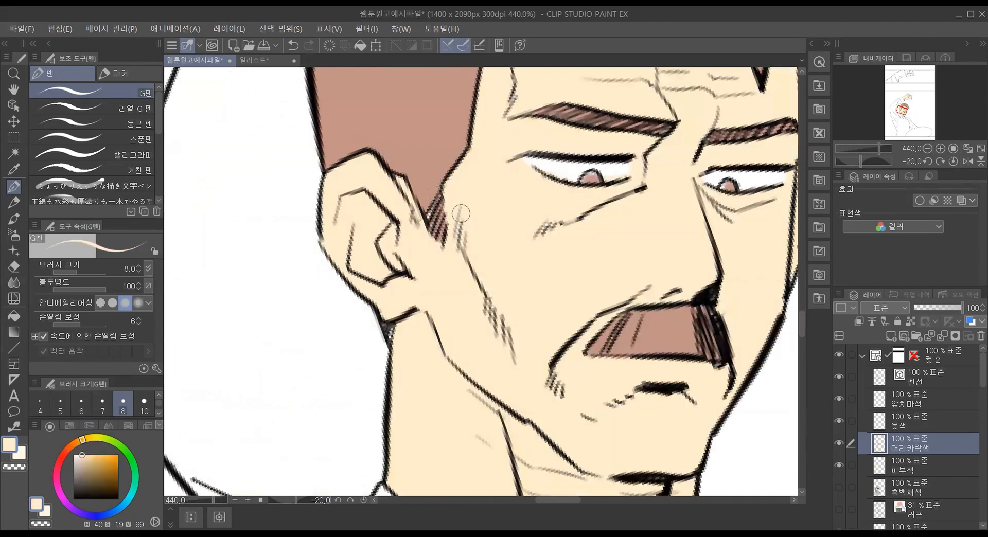
key(ctrl+z)
click(933, 466)
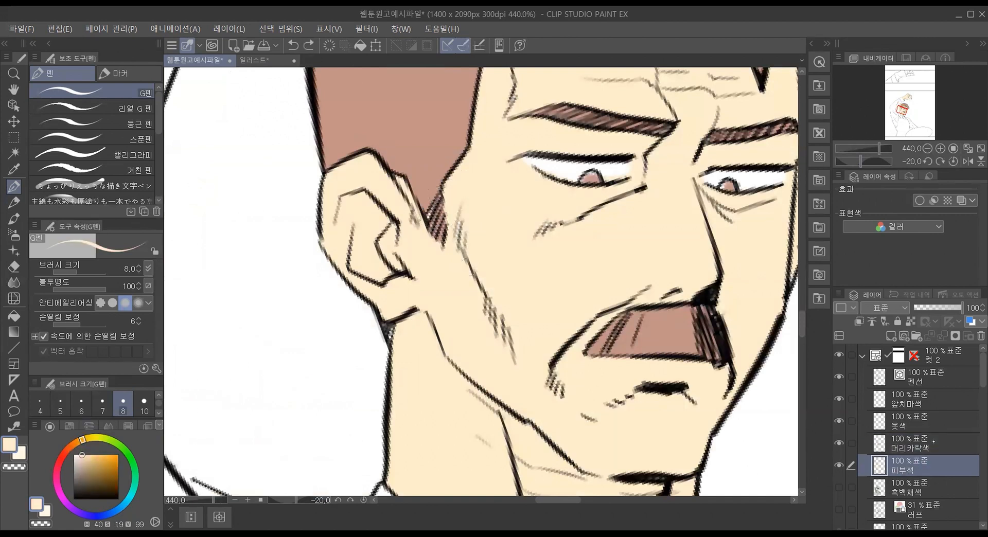
drag(473, 209, 455, 253)
click(933, 445)
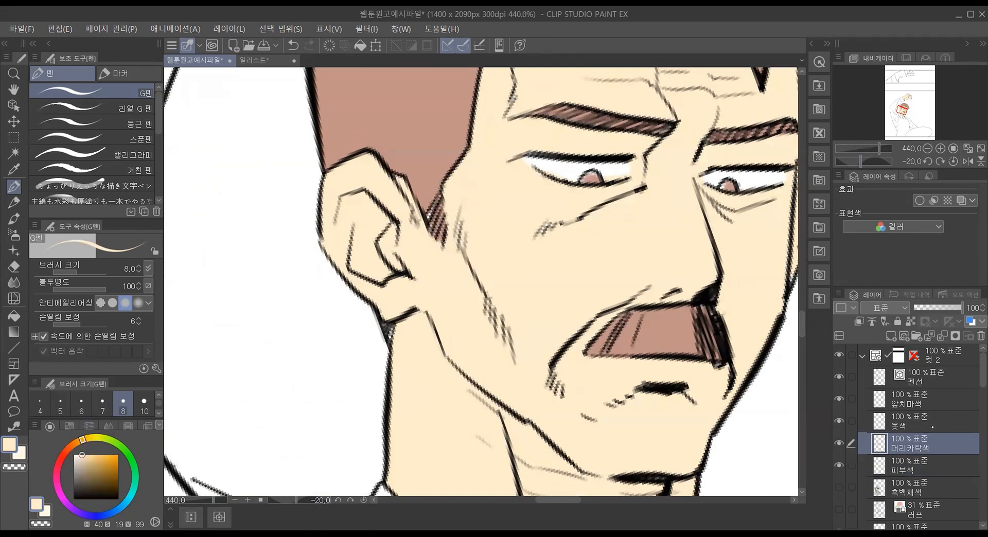
alt+click(439, 179)
mouse_move(430, 208)
mouse_down()
mouse_move(435, 216)
mouse_move(437, 196)
mouse_move(448, 219)
mouse_up()
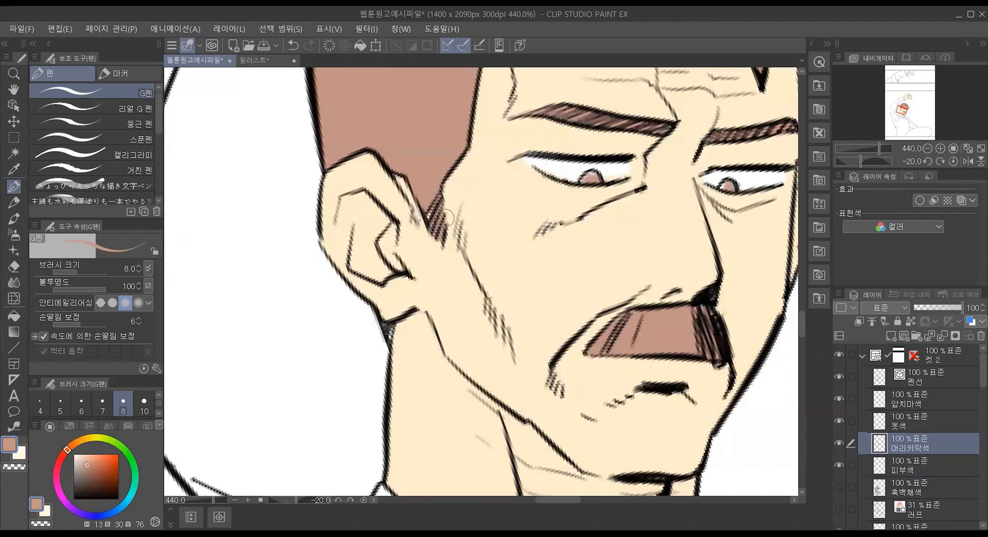
Step: Touch up the whites of the eyes in white on the 피부색 layer, and retouch the sideburn with the hair color on 머리카락색
click(940, 462)
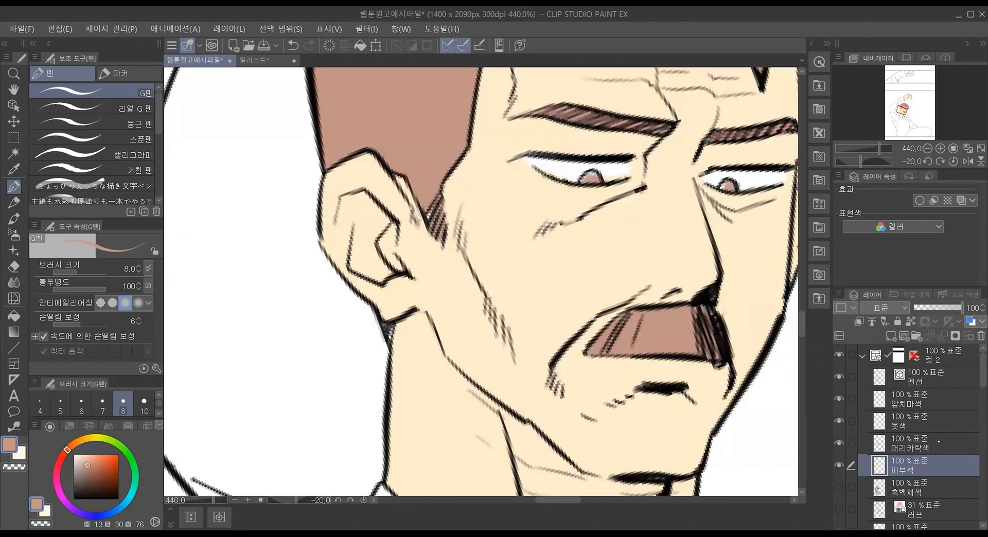
alt+click(570, 164)
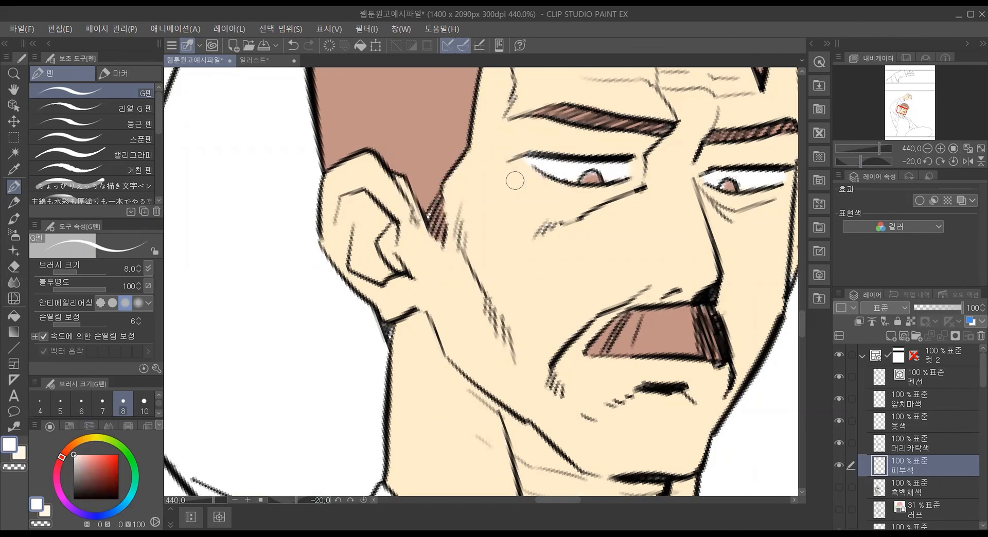
click(934, 449)
alt+click(434, 176)
drag(435, 199, 424, 219)
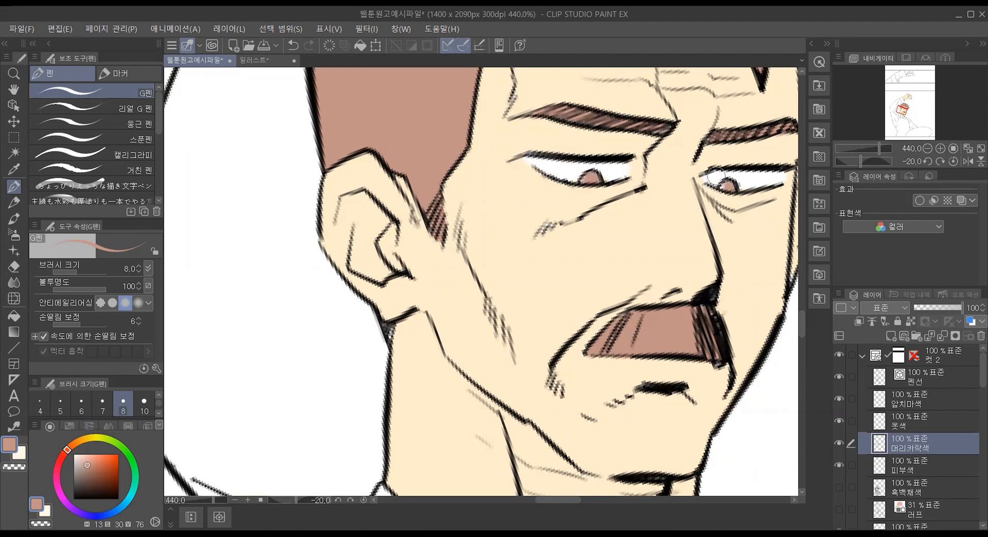
Step: Switch back to the 다른 레이어 참조 fill, reset the canvas rotation to 0° and inspect the colored head
key(g)
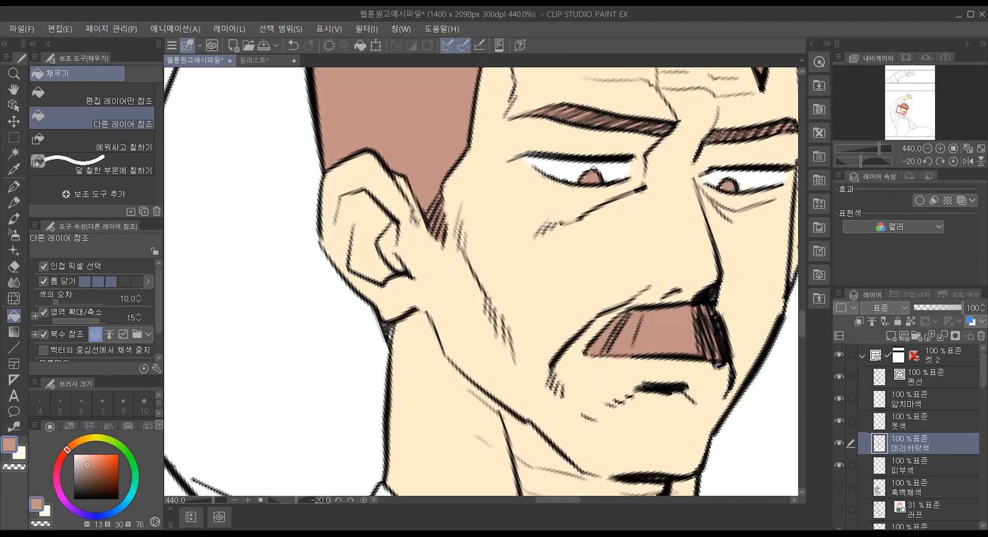
scroll(597, 156, down, 8)
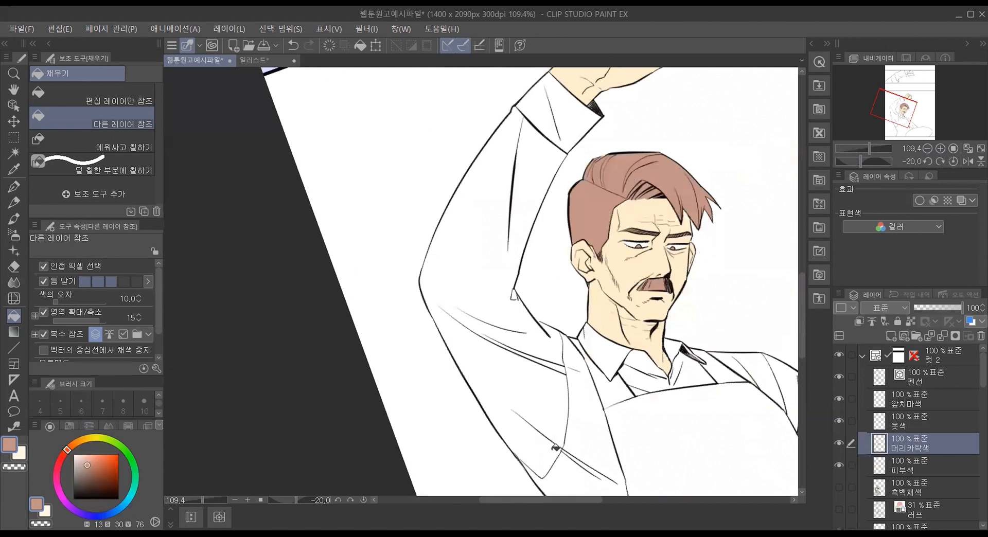
click(927, 159)
click(941, 159)
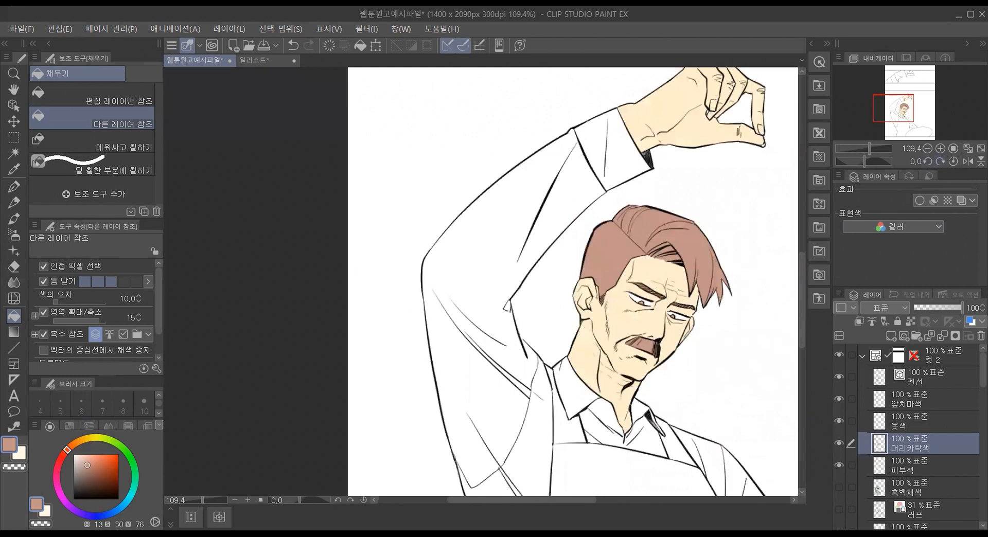
scroll(537, 491, right, 5)
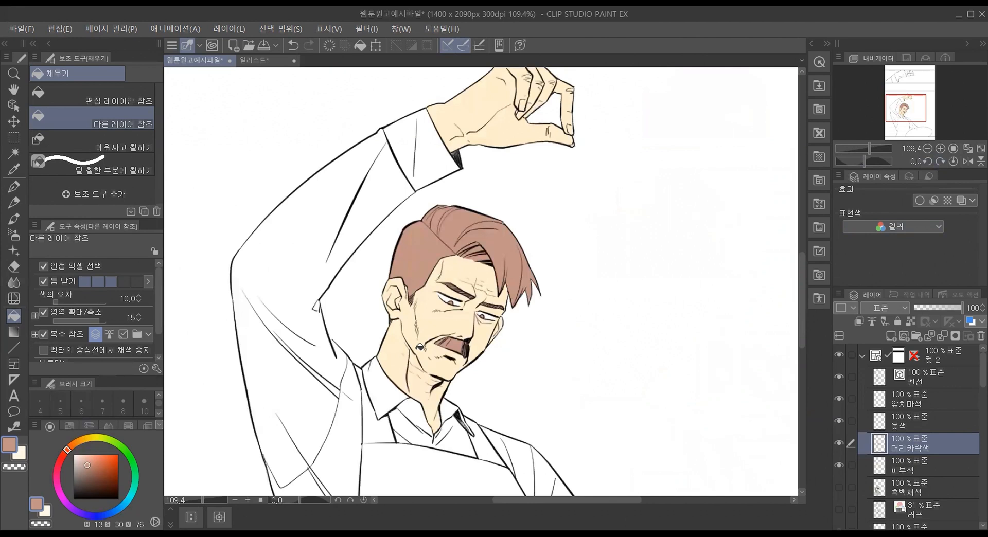
scroll(420, 347, up, 5)
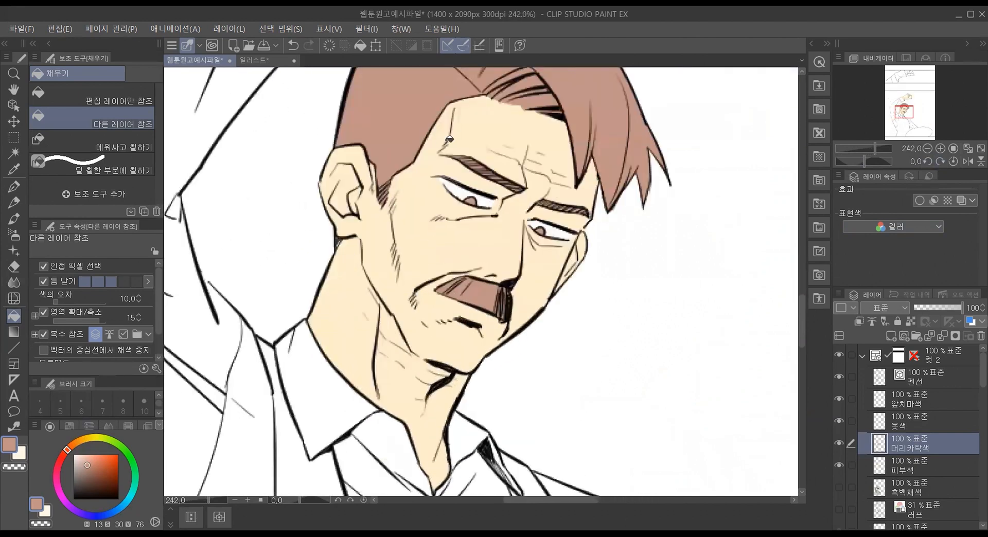
Step: Paint a blue color swatch (H 204, S 30, V 77) beside the character's head with the G펜 at size 20, undoing its extra strokes
scroll(448, 140, down, 5)
drag(798, 304, 800, 275)
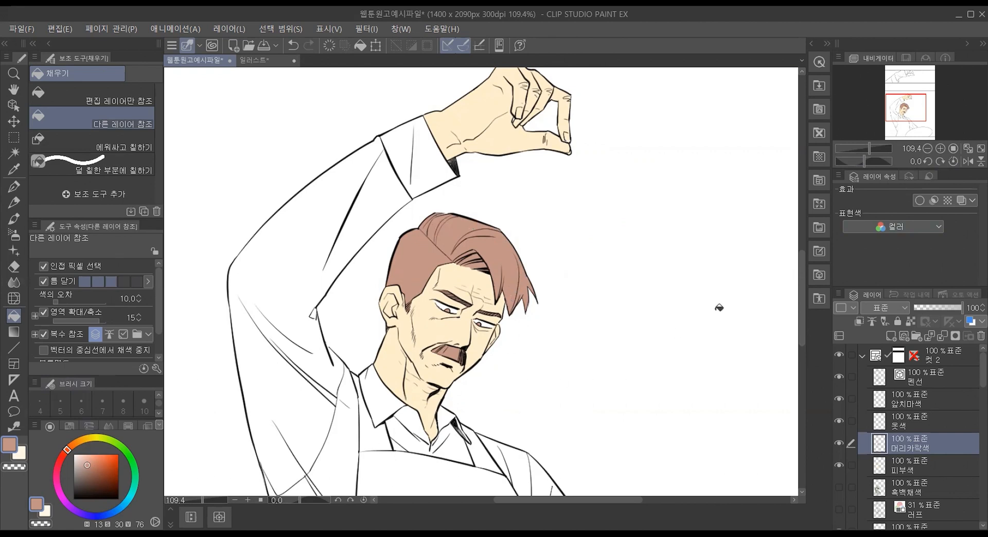
drag(800, 278, 795, 300)
scroll(540, 431, up, 2)
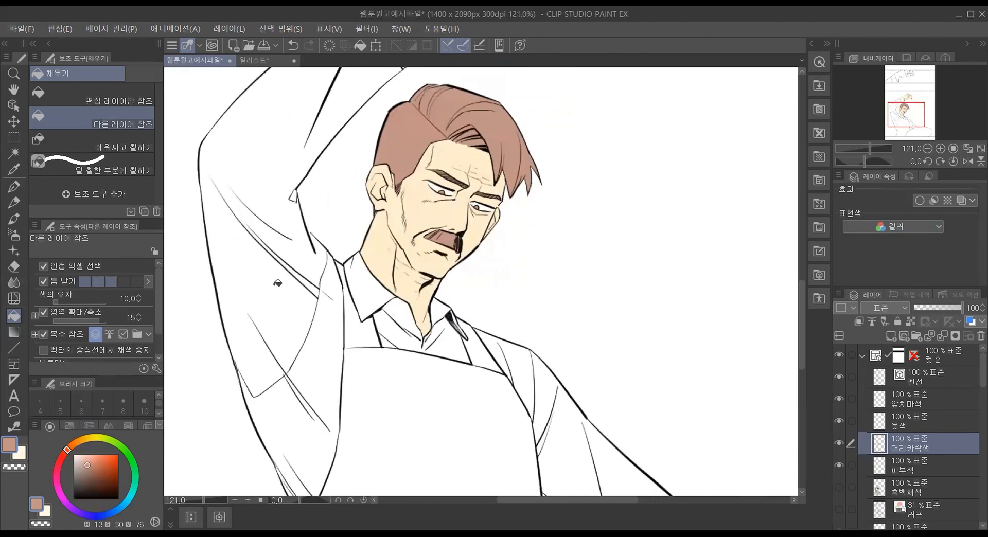
click(14, 186)
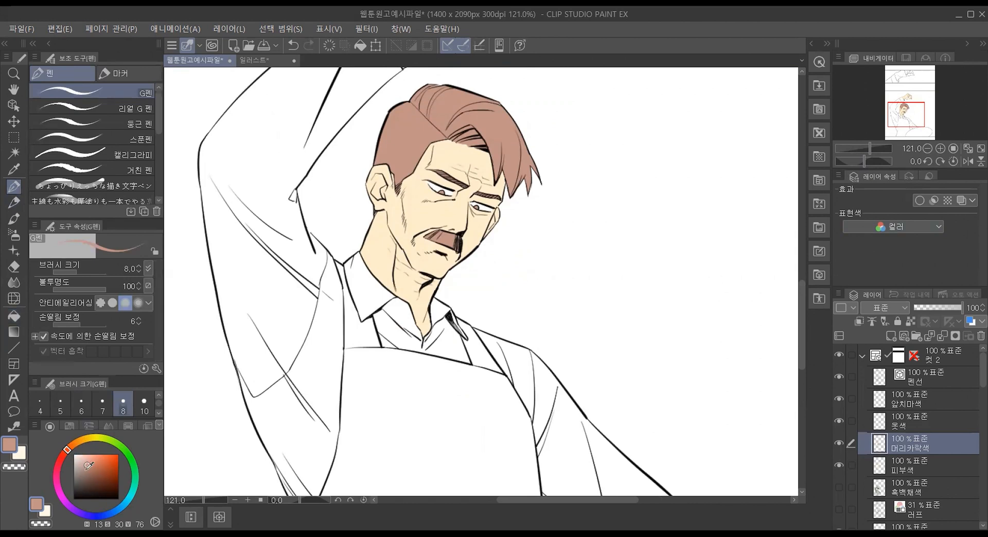
click(119, 508)
click(93, 467)
drag(93, 467, 88, 463)
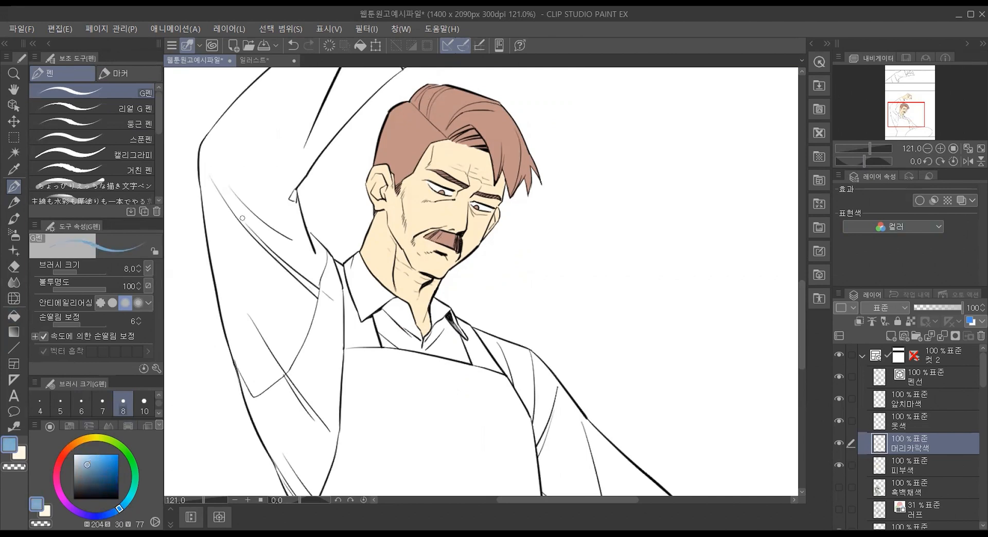
key(bracketright)
key(bracketright)
key(bracketright)
key(bracketright)
key(bracketright)
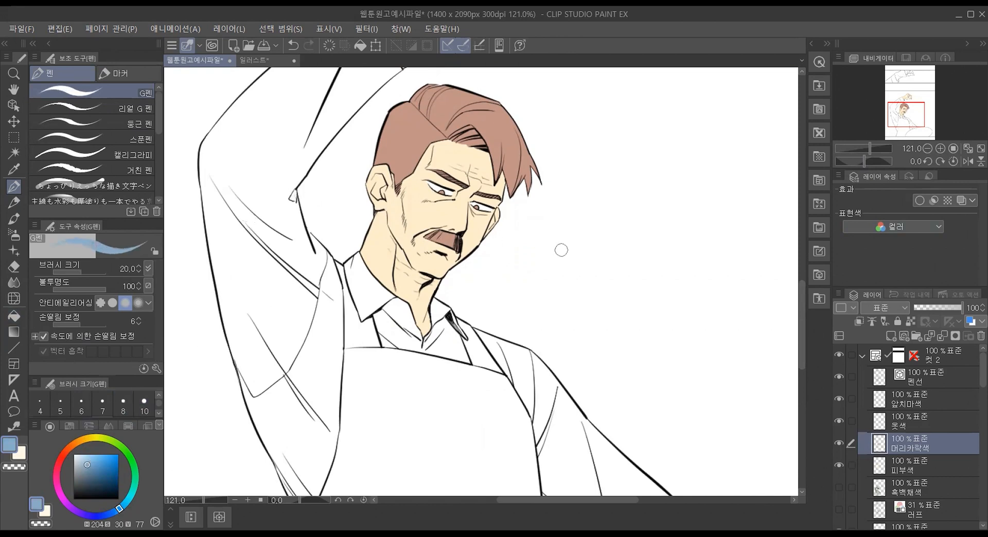
mouse_move(605, 244)
mouse_down()
mouse_move(629, 265)
mouse_move(625, 238)
mouse_move(611, 267)
mouse_move(635, 241)
mouse_up()
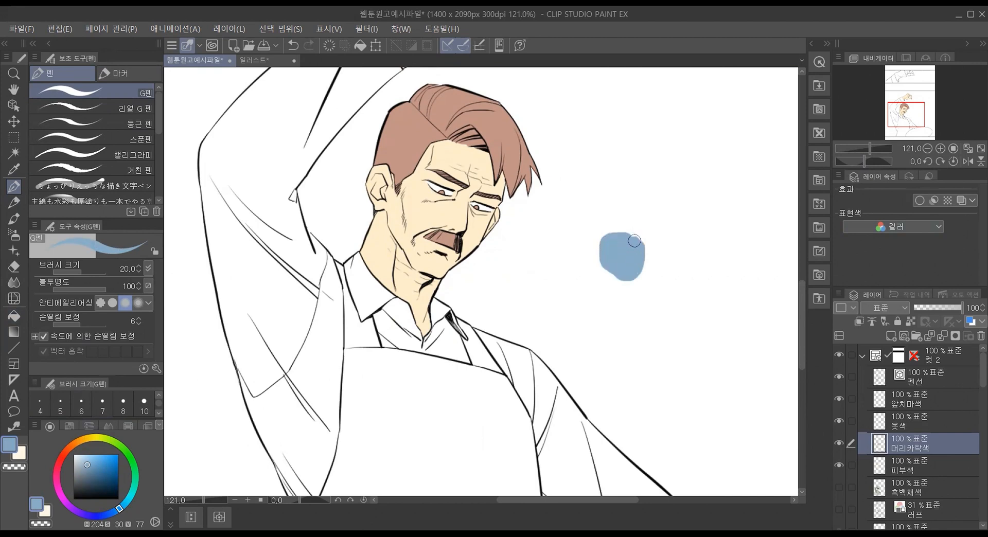
key(ctrl+z)
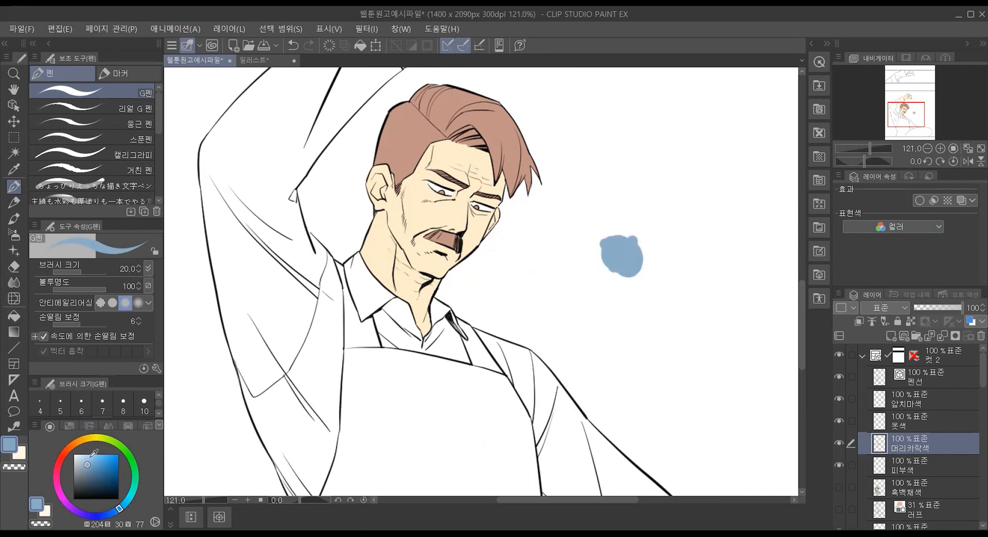
Step: Paint a yellow swatch (H 48, S 43, V 91) beside the blue one, undoing the surplus stroke
drag(91, 439, 93, 459)
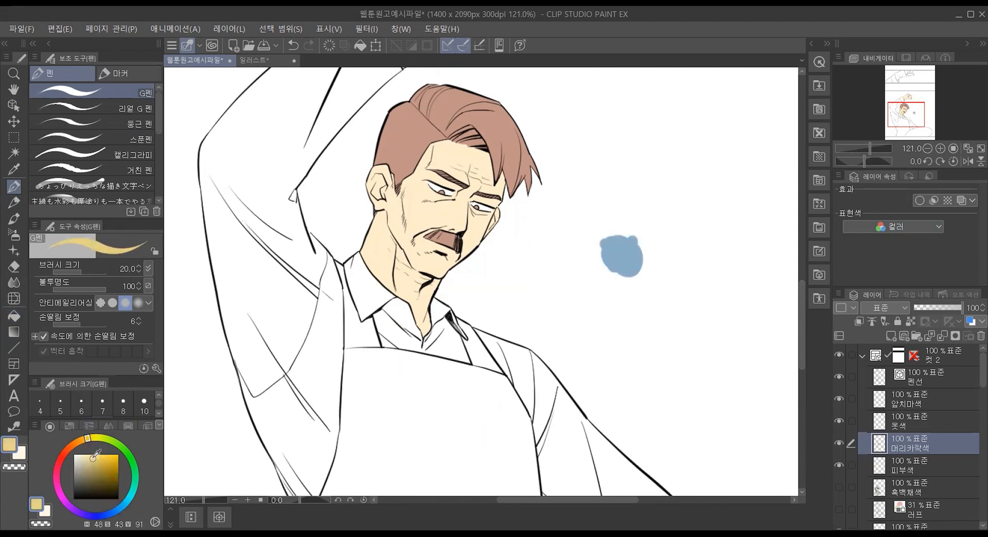
mouse_move(677, 246)
mouse_down()
mouse_move(664, 246)
mouse_move(687, 283)
mouse_move(679, 258)
mouse_move(692, 278)
mouse_move(694, 268)
mouse_up()
key(ctrl+z)
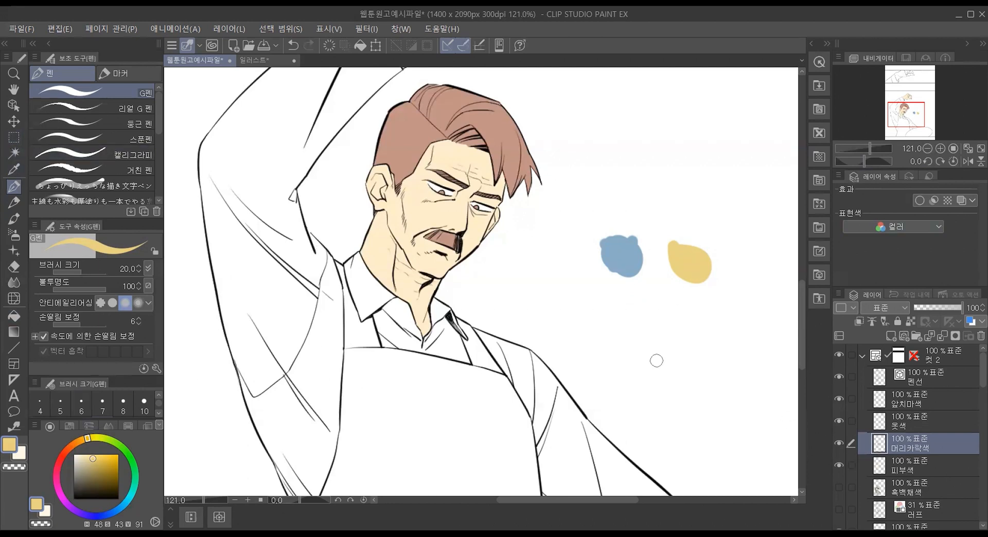
Step: Activate the 옷색 layer, sample the blue swatch and show the 중간색 palette with black (000000) as its lower-right corner color
click(918, 425)
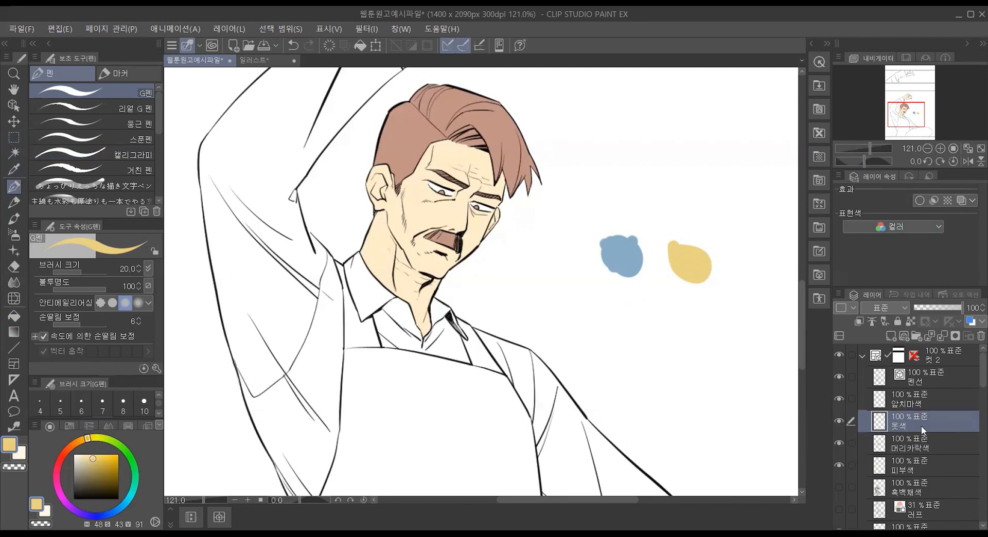
alt+click(628, 247)
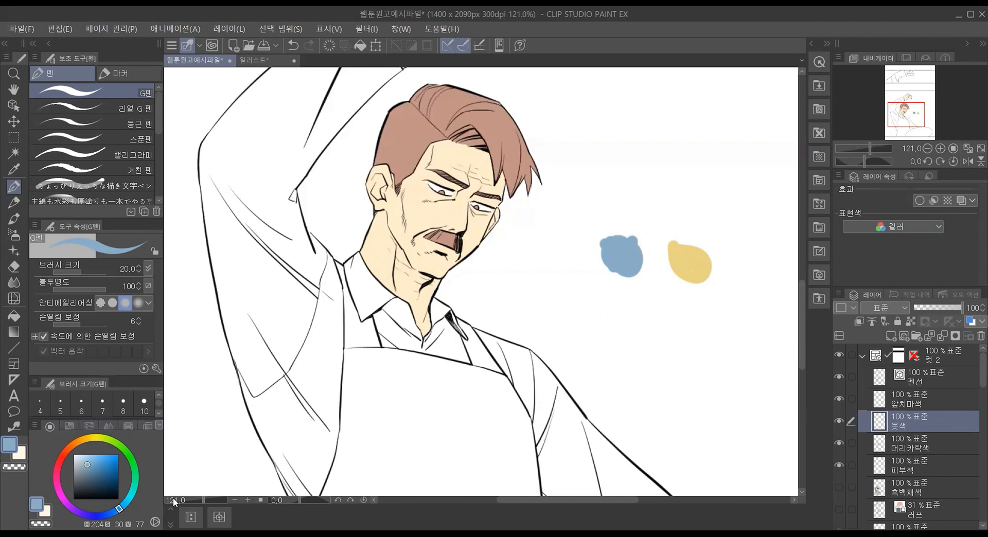
click(159, 426)
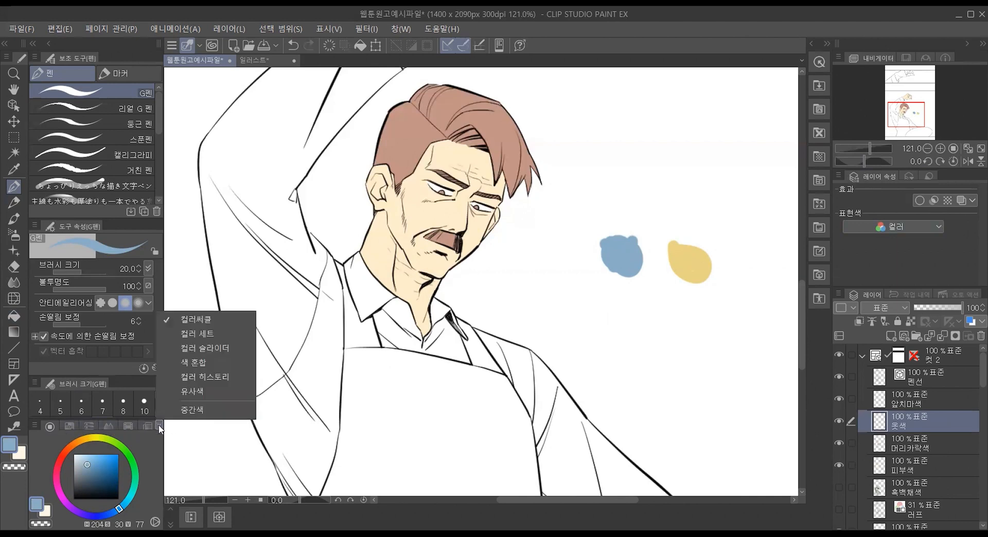
click(185, 412)
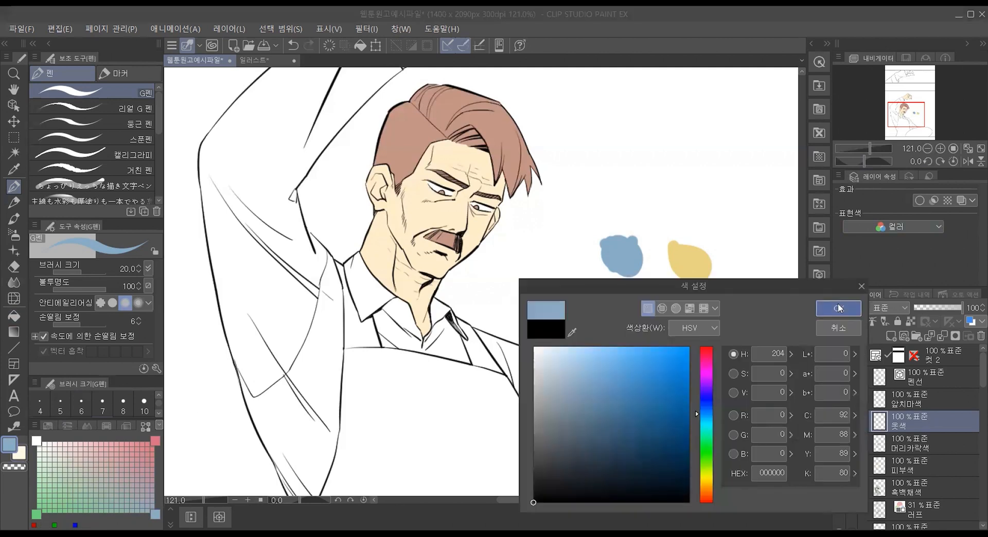
click(835, 309)
click(156, 513)
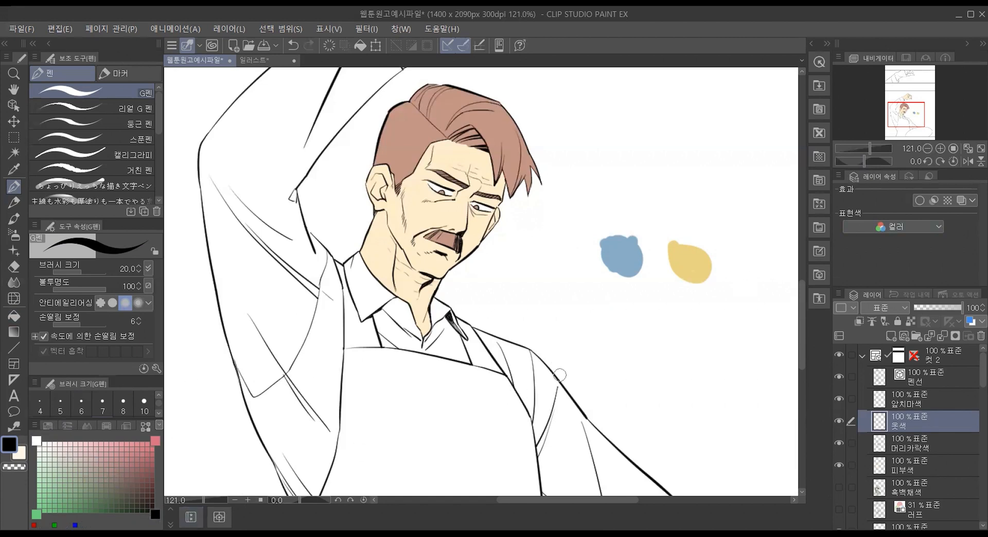
Step: Assign the sampled blue to the 중간색 palette's upper-right corner and the sampled yellow to its lower-left corner
alt+click(625, 250)
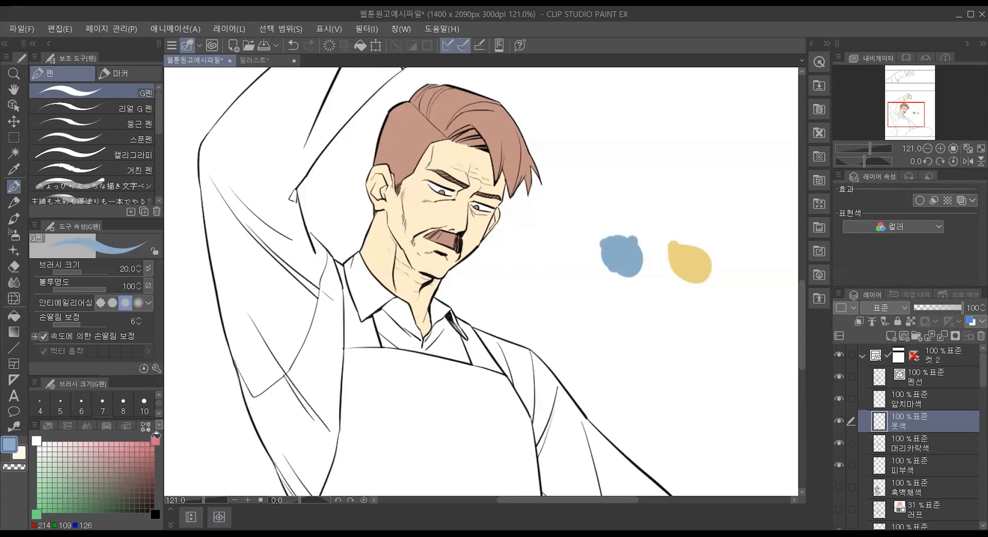
click(155, 441)
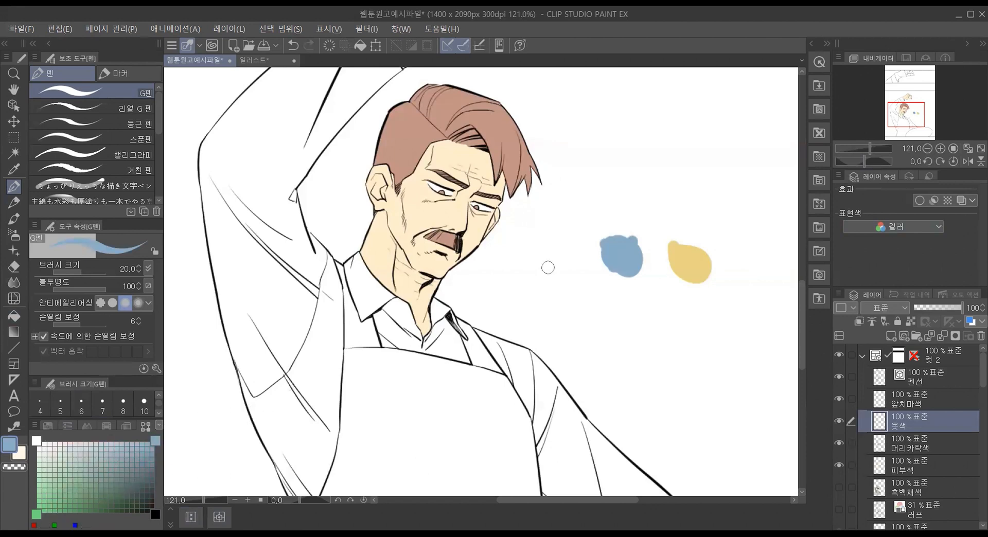
alt+click(704, 257)
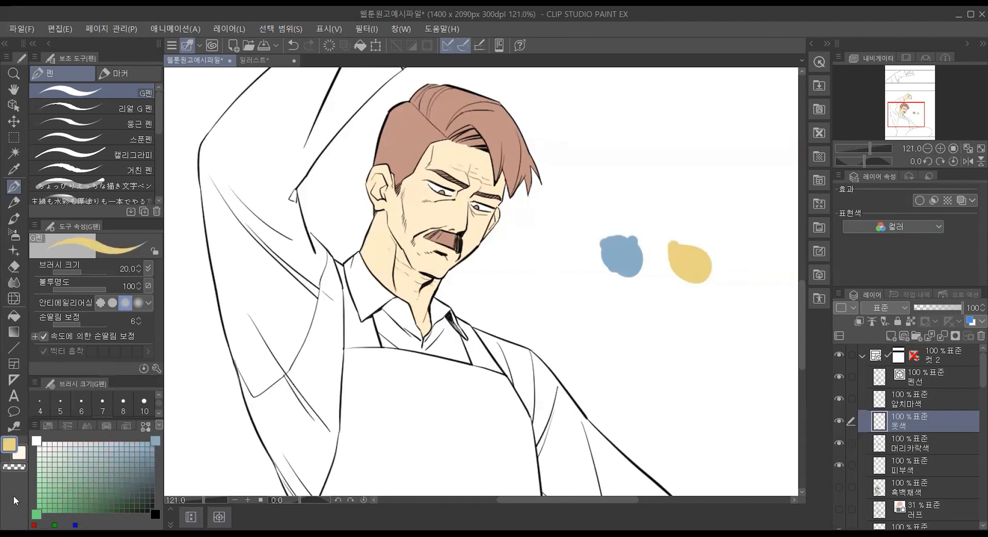
click(37, 513)
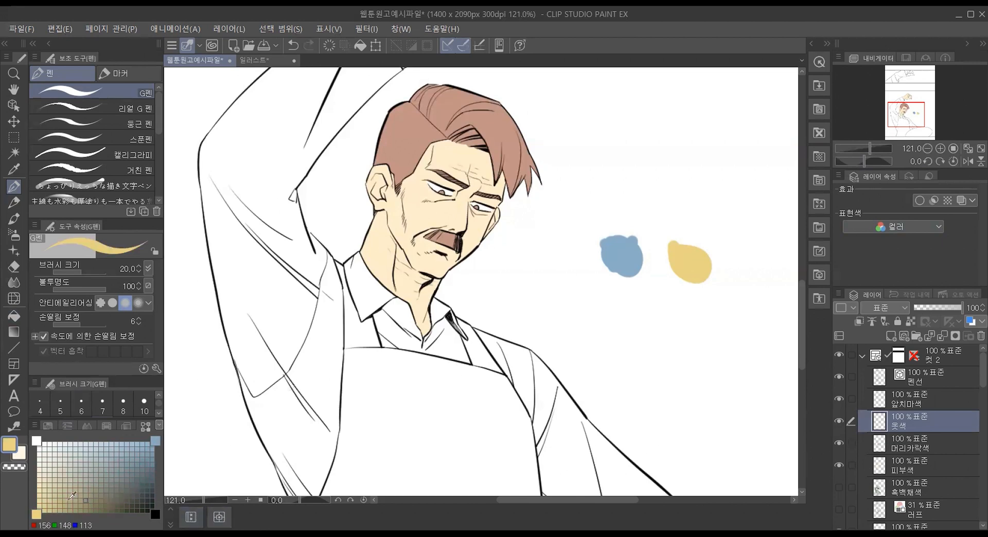
Step: Paint five short strokes in intermediate colors from grayish blue to muted yellow, descending diagonally below the two swatches
click(127, 458)
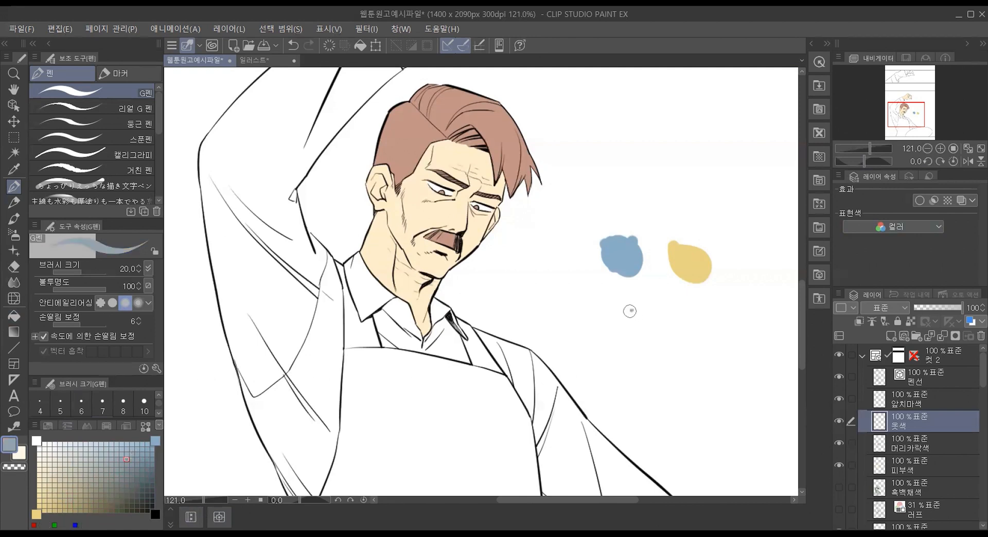
drag(638, 296, 630, 327)
click(111, 469)
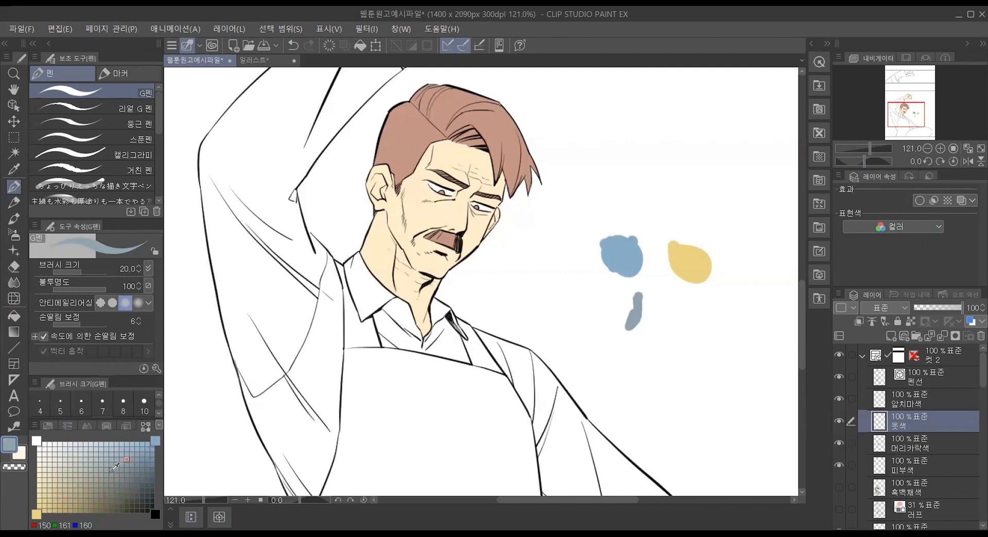
mouse_move(644, 340)
mouse_down()
mouse_move(662, 376)
mouse_move(671, 357)
mouse_move(666, 425)
mouse_move(662, 405)
mouse_move(674, 395)
mouse_move(700, 441)
mouse_up()
click(96, 480)
click(78, 487)
click(59, 500)
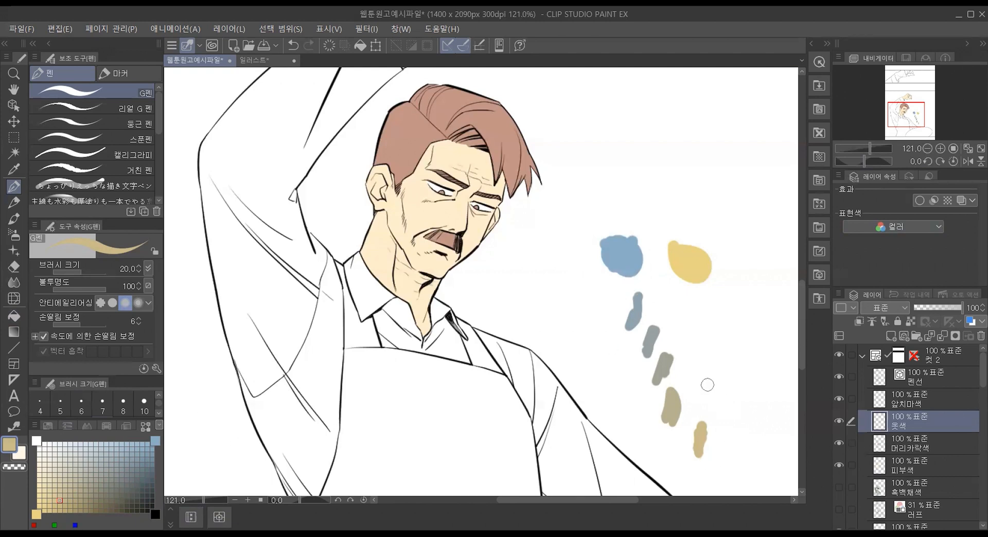
Step: Return to the 컬러써클 and annotate in black: circle both swatches, mark an X by the yellow one and draw a line along the mixed strokes
click(49, 426)
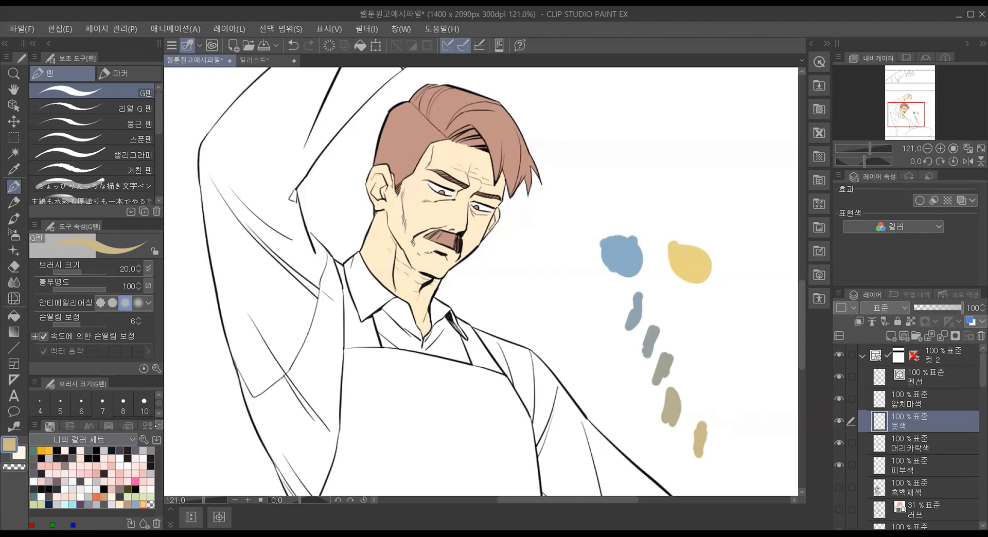
click(156, 425)
click(197, 320)
click(74, 499)
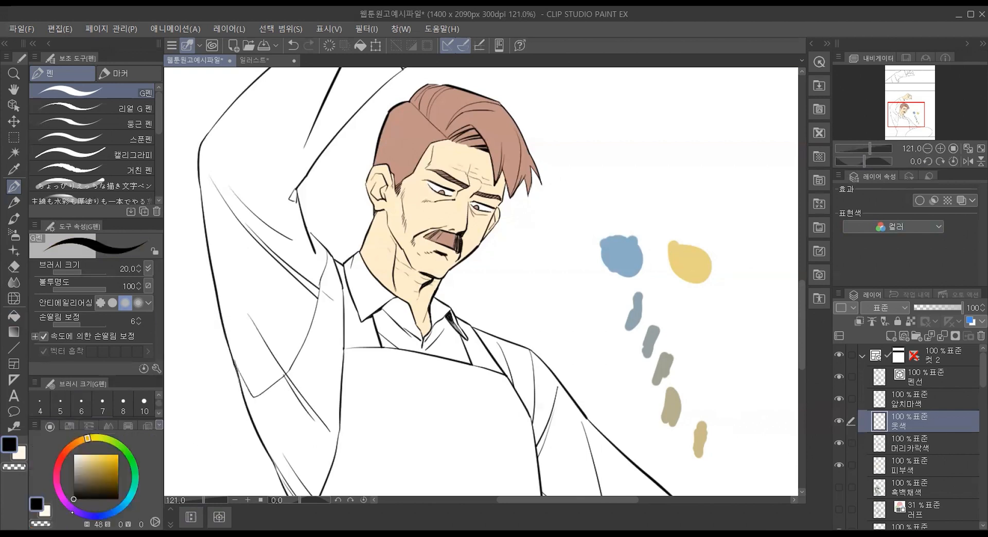
mouse_move(604, 290)
mouse_down()
mouse_move(590, 272)
mouse_move(614, 217)
mouse_move(646, 225)
mouse_move(660, 258)
mouse_move(638, 292)
mouse_move(606, 289)
mouse_up()
mouse_move(692, 221)
mouse_down()
mouse_move(661, 261)
mouse_move(712, 295)
mouse_move(718, 233)
mouse_move(709, 225)
mouse_move(741, 251)
mouse_up()
mouse_move(611, 310)
mouse_down()
mouse_move(650, 414)
mouse_move(655, 404)
mouse_up()
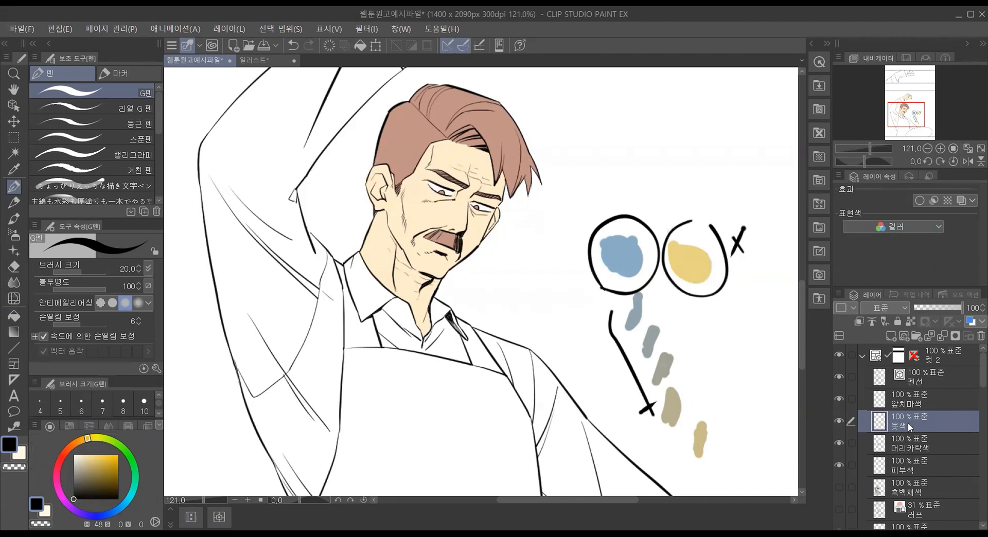
Step: Fill the raised sleeve on the 옷색 layer with the grayish blue (H 201, S 17, V 68) sampled from the first mixed stroke
click(9, 314)
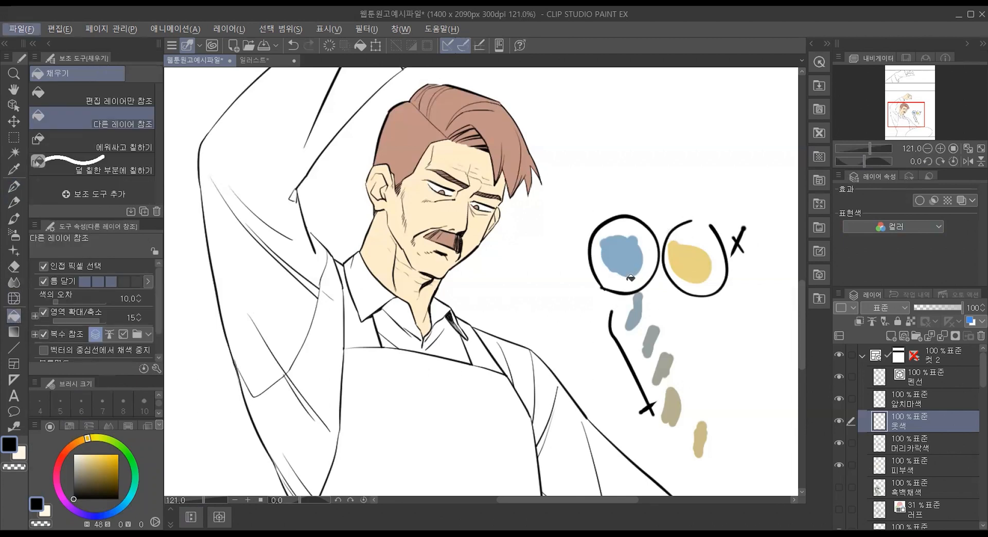
alt+click(638, 311)
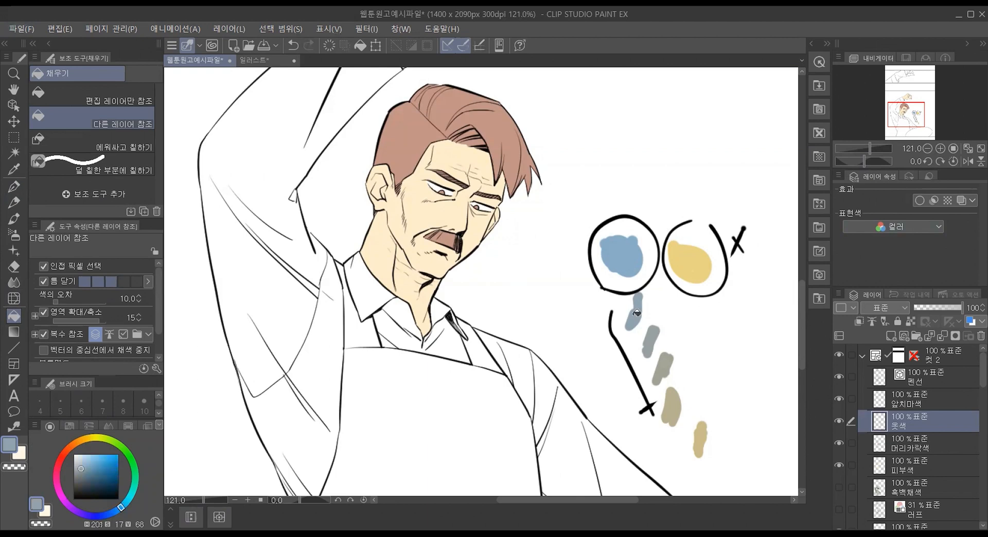
click(230, 227)
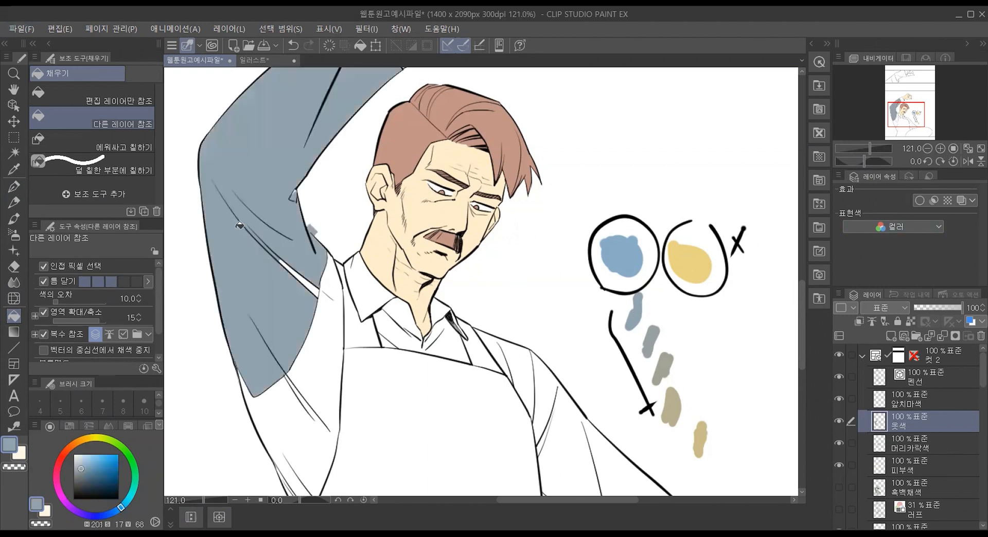
click(326, 271)
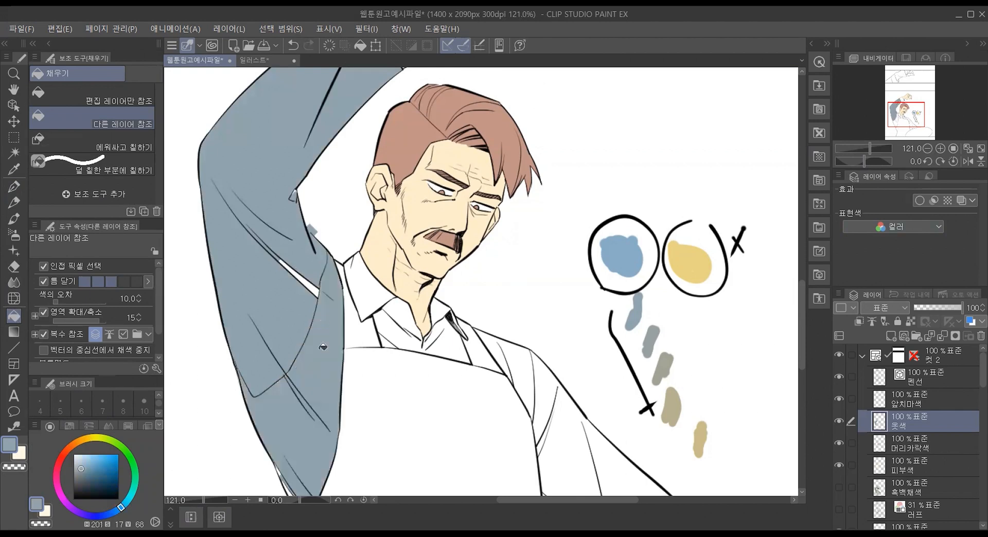
click(308, 281)
Step: Fill the shirt front and both collar flaps in the grayish blue, undoing the misplaced fills
click(357, 323)
key(ctrl+z)
click(384, 322)
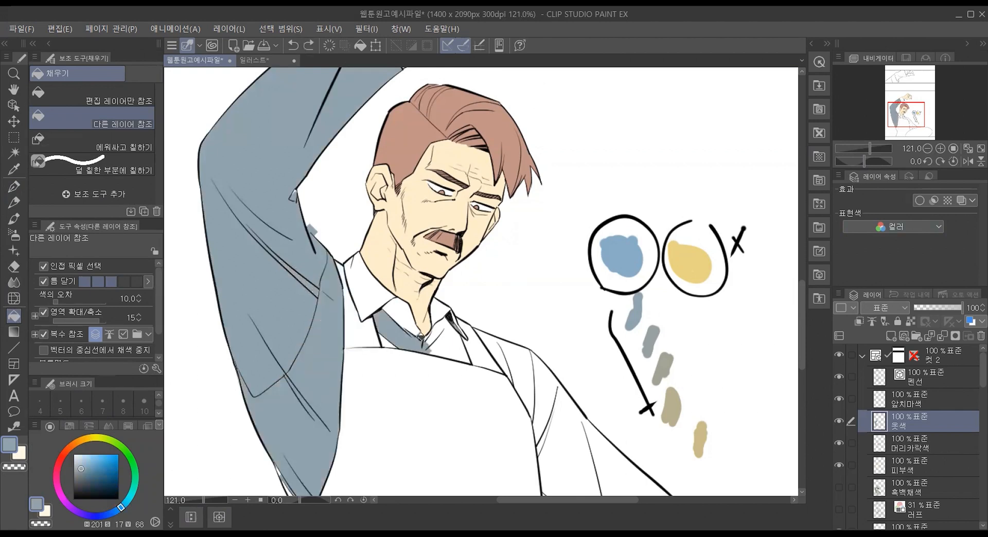
click(421, 336)
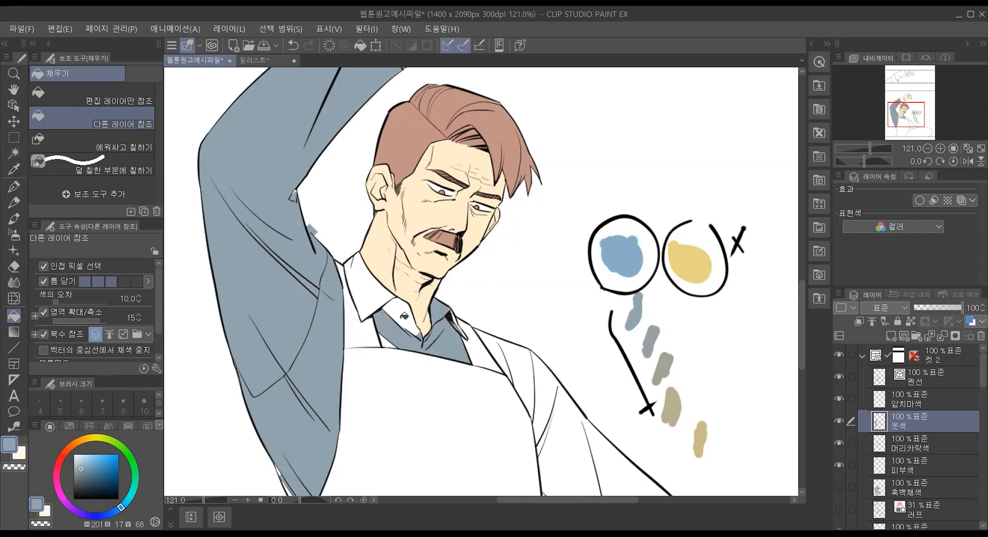
click(405, 317)
click(368, 284)
click(386, 338)
key(ctrl+z)
key(ctrl+z)
click(379, 289)
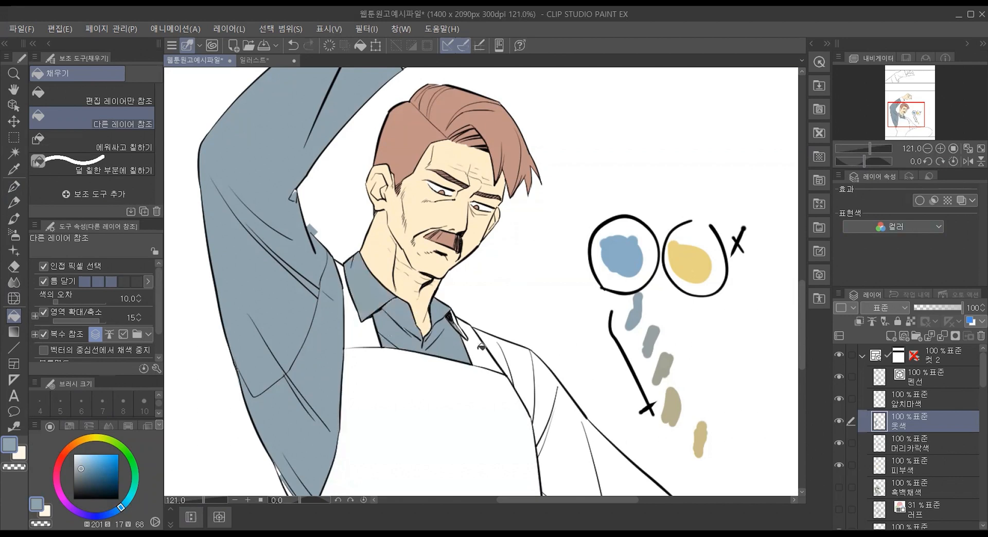
Step: Fill the shoulder and the lowered sleeve in the grayish blue, leaving the apron white, and check the whole figure
click(502, 355)
click(592, 443)
scroll(544, 392, down, 2)
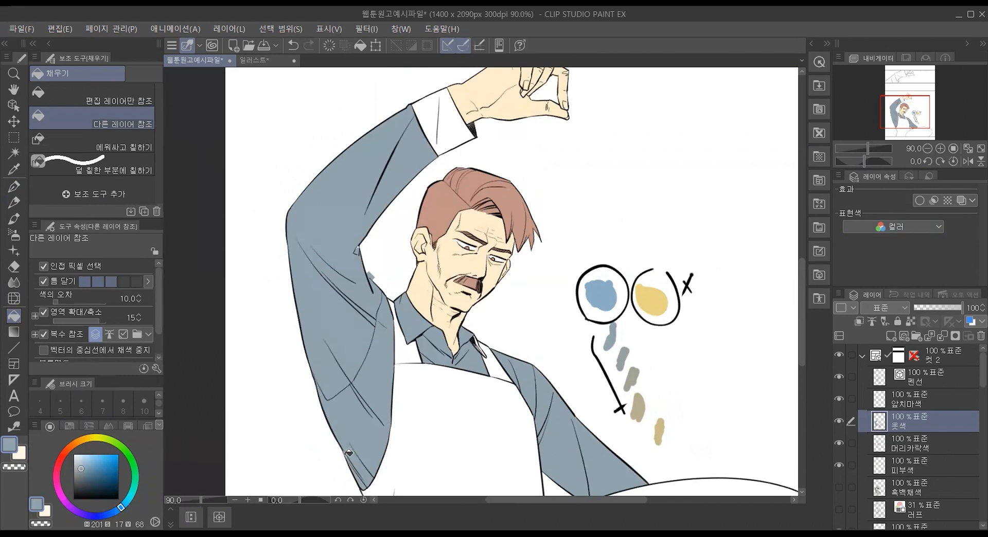
scroll(432, 428, up, 1)
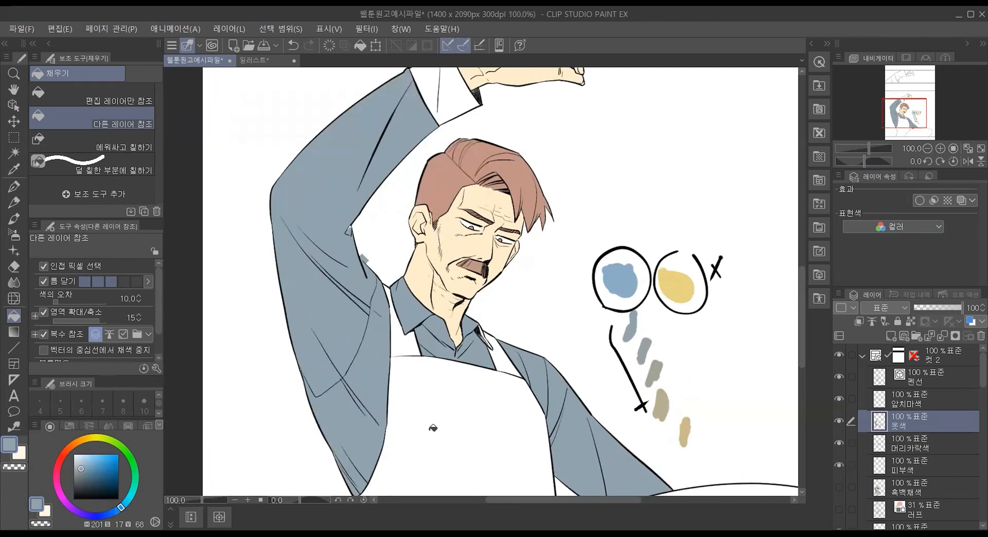
Step: Paint a muted reddish-brown swatch (H 16, S 17, V 68) above the circled ones with the G펜, and show the 중간색 palette again
scroll(433, 428, up, 1)
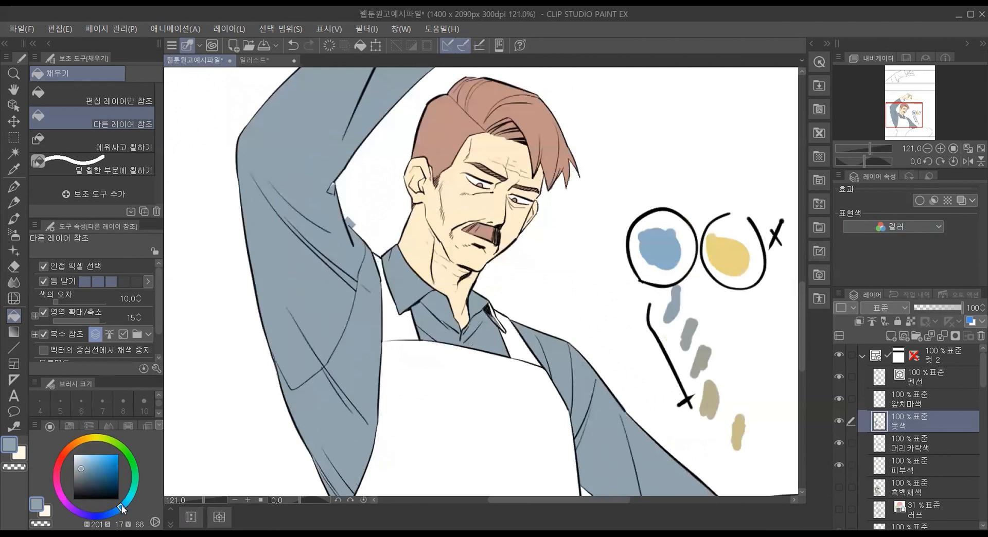
click(68, 449)
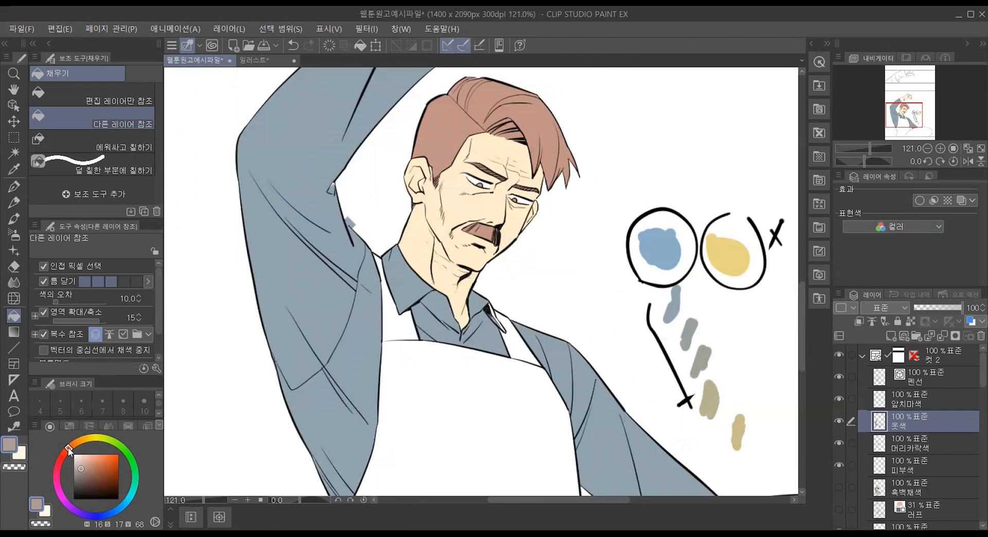
click(14, 186)
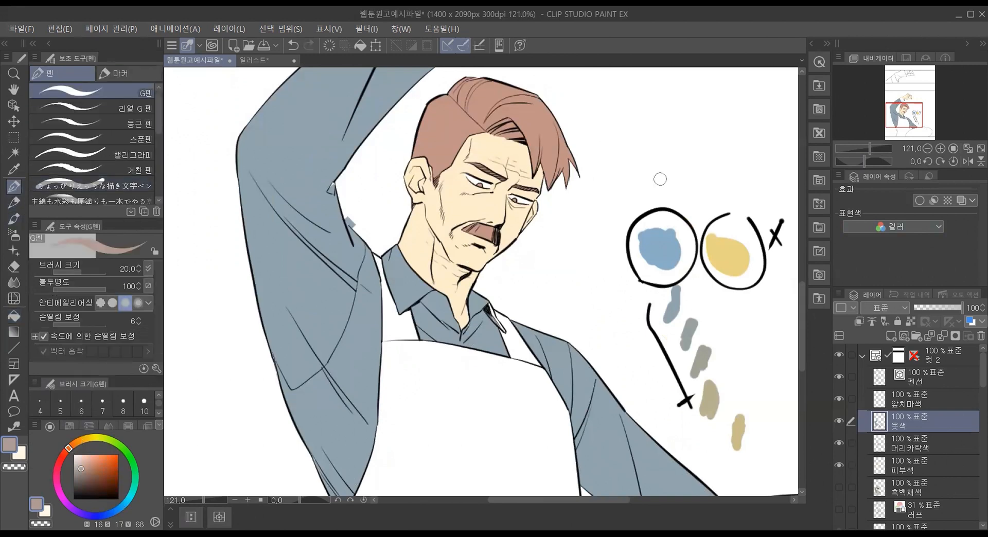
mouse_move(724, 158)
mouse_down()
mouse_move(721, 197)
mouse_move(736, 162)
mouse_move(711, 179)
mouse_move(721, 166)
mouse_move(712, 188)
mouse_move(730, 171)
mouse_move(726, 183)
mouse_move(726, 163)
mouse_move(717, 211)
mouse_up()
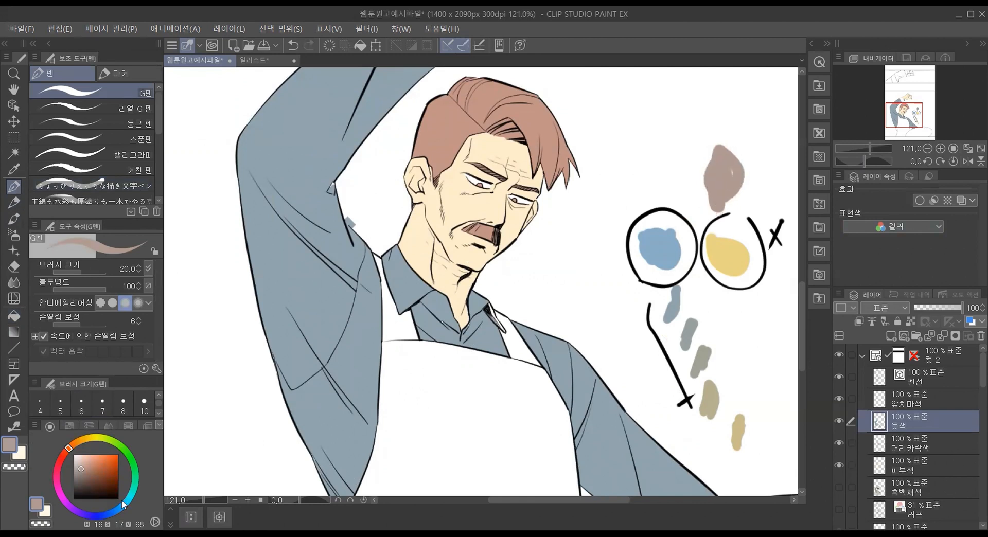
drag(725, 169, 734, 173)
click(157, 425)
click(184, 411)
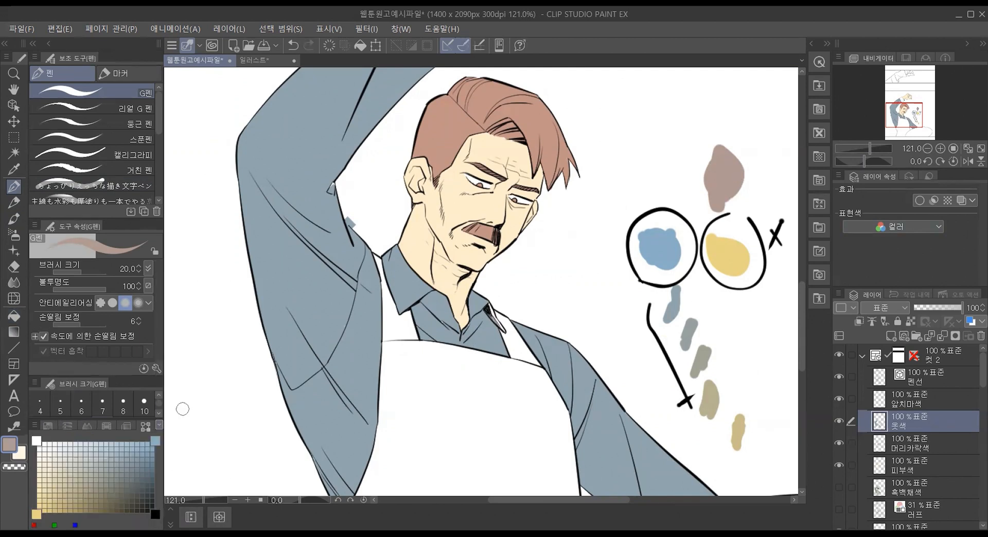
Step: Replace the yellow corner of the 중간색 palette with the muted reddish brown and paint three small swatches of its blended grays beside the reddish-brown one
click(36, 514)
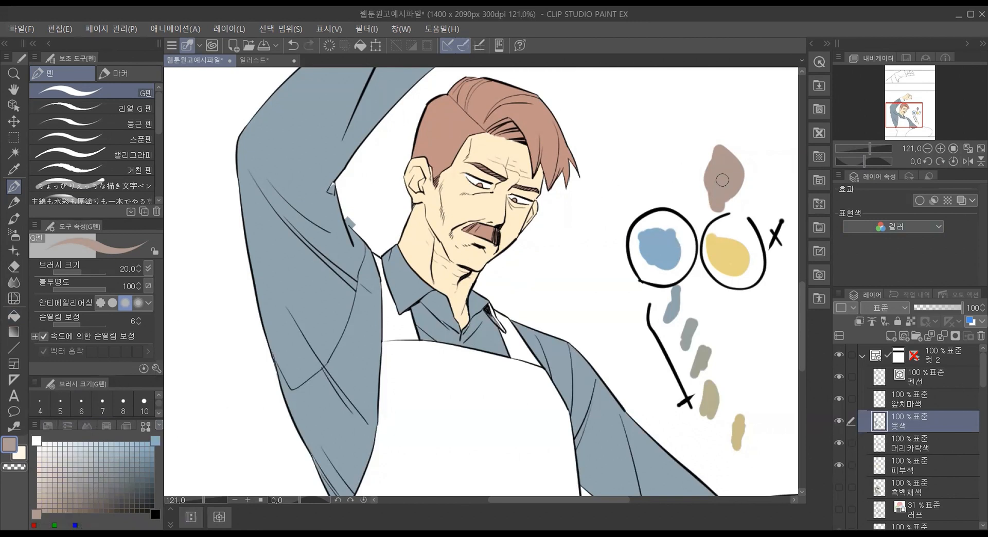
click(96, 479)
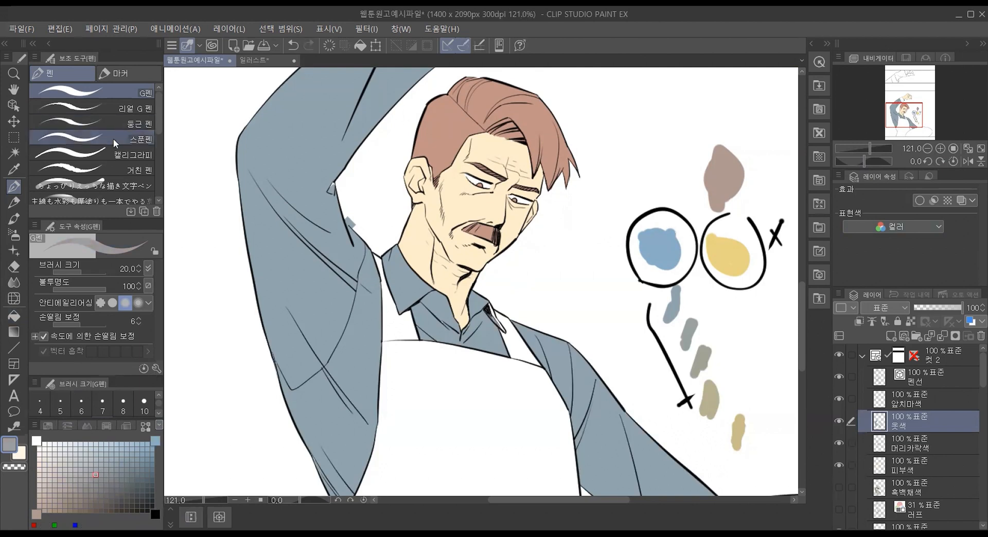
drag(650, 164, 671, 162)
click(75, 485)
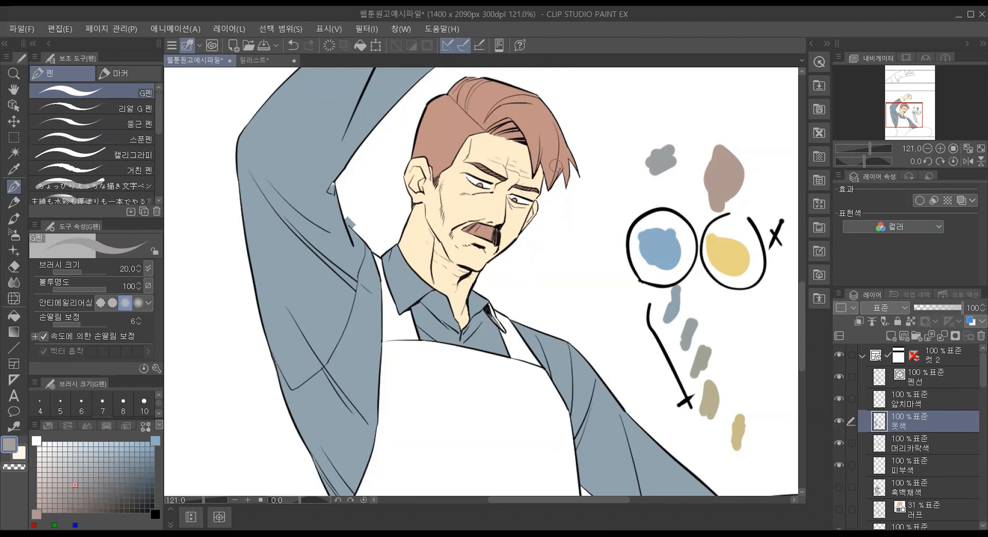
mouse_move(639, 125)
mouse_down()
mouse_move(619, 149)
mouse_move(633, 135)
mouse_move(607, 203)
mouse_up()
click(59, 495)
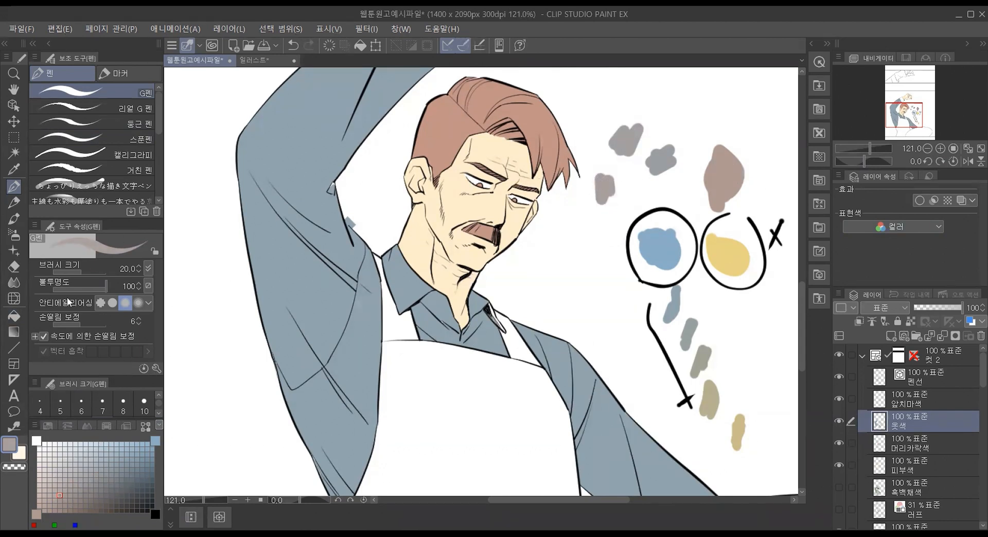
Step: Fill the apron's left strap, body and right strap on the 앞치마색 layer with a brownish gray from the intermediate palette
click(14, 316)
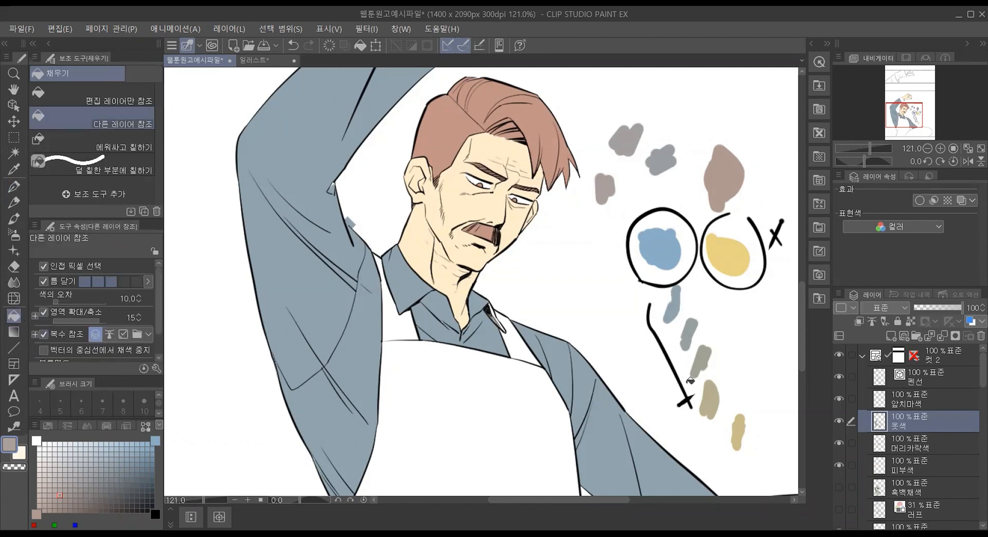
click(919, 404)
click(408, 336)
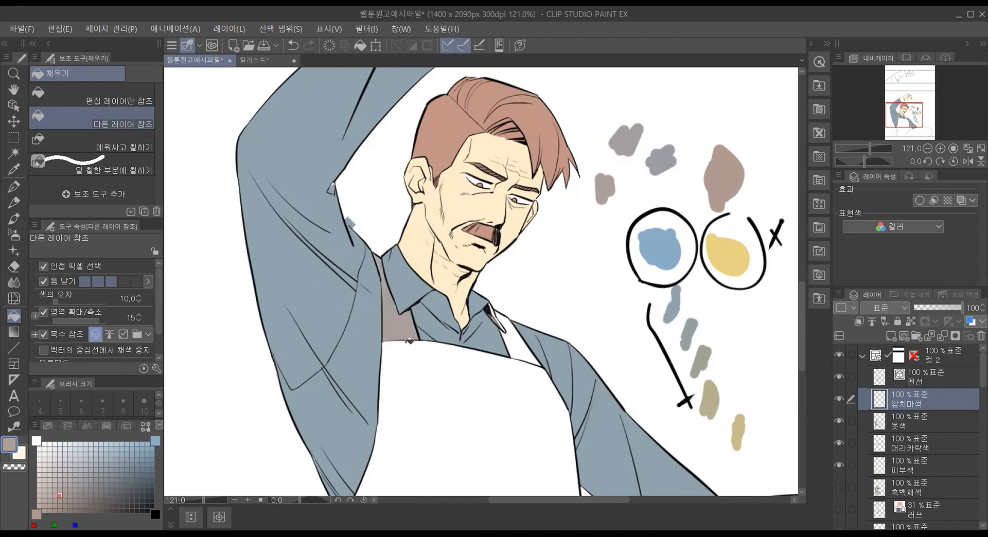
click(441, 374)
click(517, 334)
scroll(582, 409, down, 1)
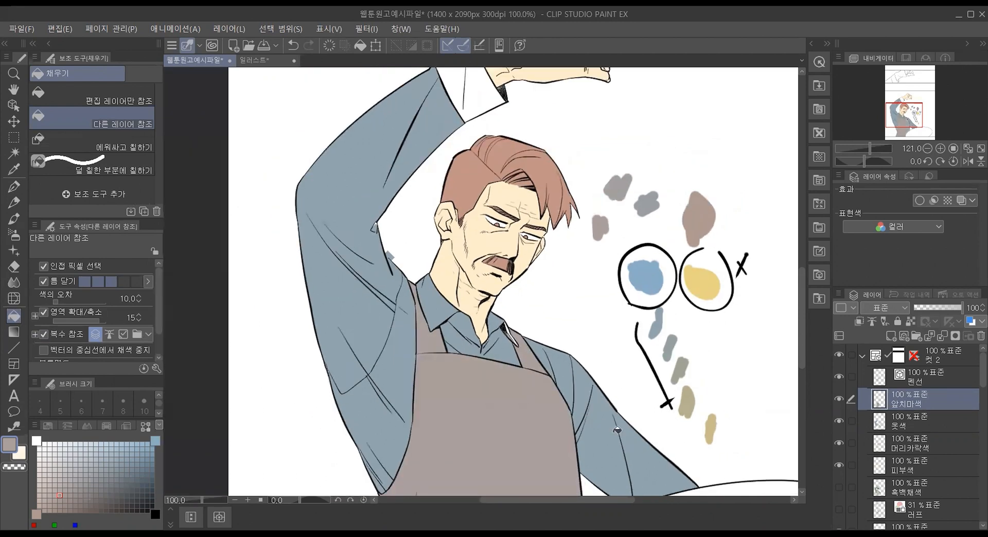
scroll(689, 441, up, 1)
mouse_move(803, 297)
mouse_down()
mouse_move(805, 343)
mouse_move(811, 296)
mouse_up()
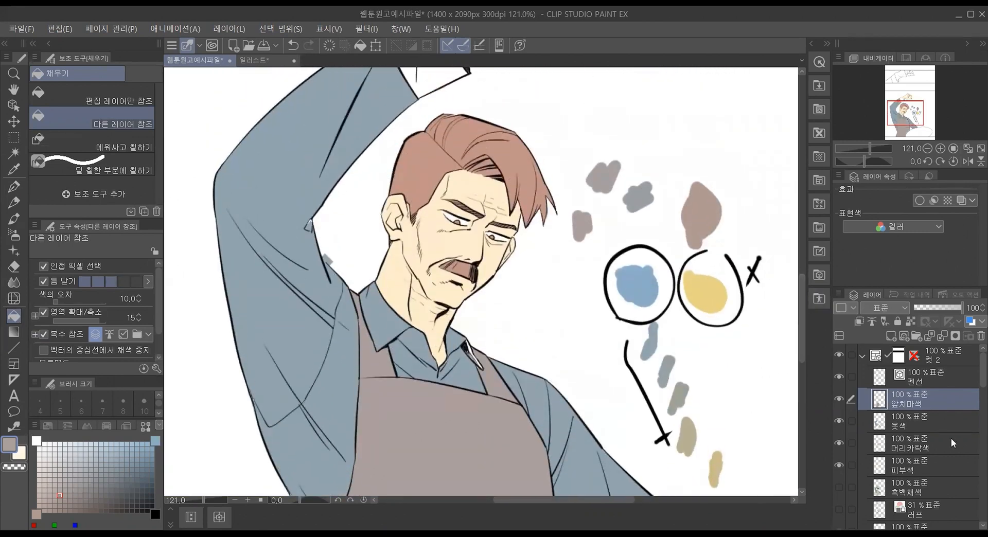
Step: On the 옷색 layer, erase the stray blue patch beside the raised sleeve and paint the sleeve-edge gaps in the shirt's grayish blue
click(941, 425)
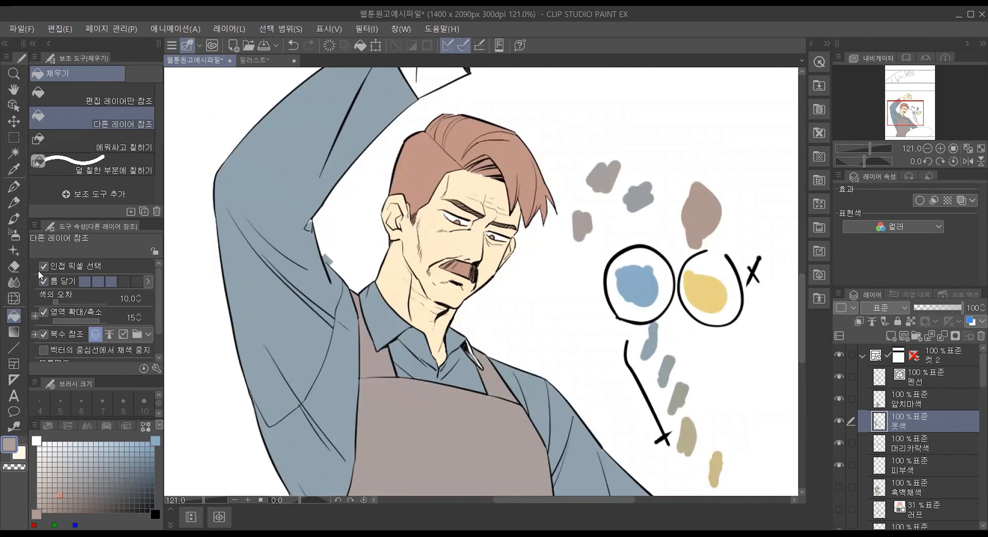
click(14, 267)
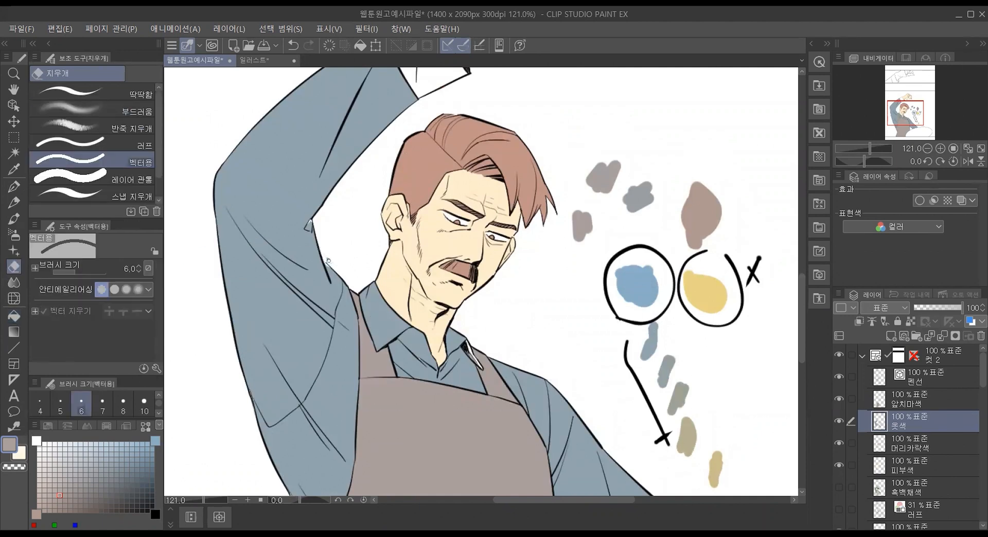
scroll(325, 257, up, 6)
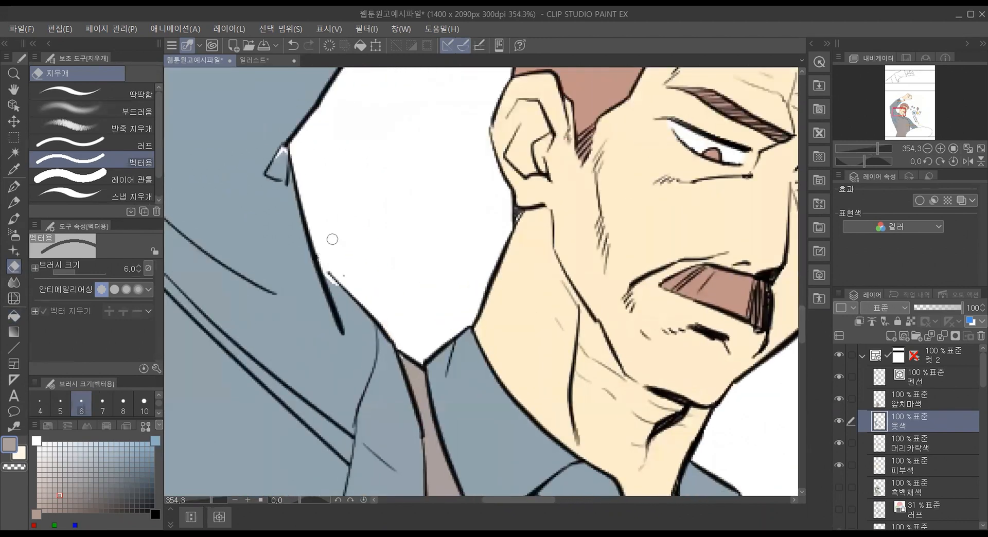
key(p)
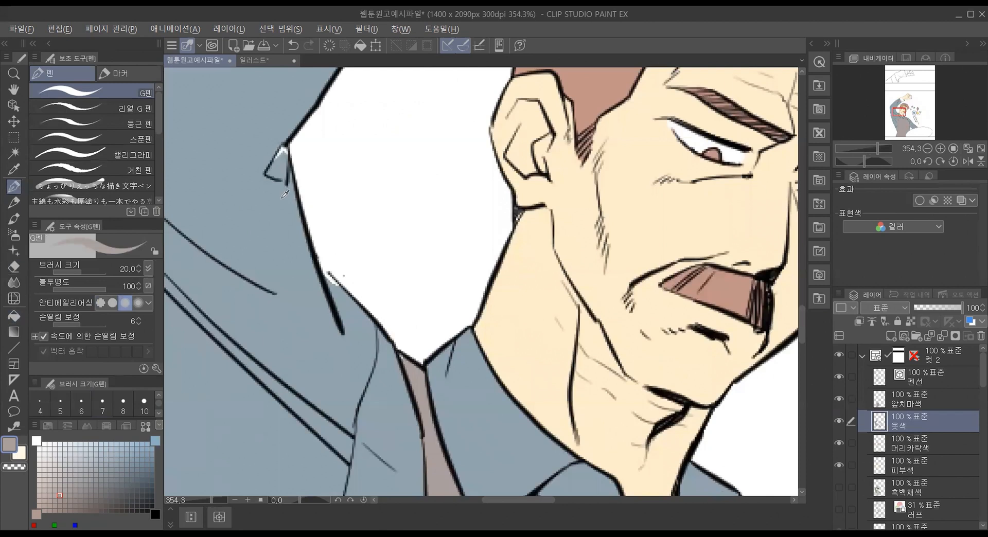
alt+click(278, 198)
drag(322, 257, 337, 295)
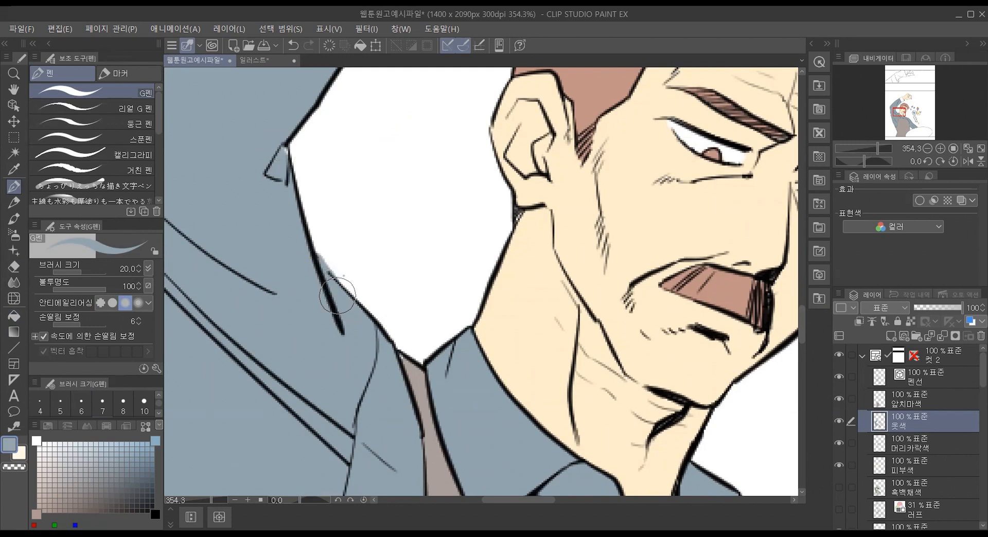
Step: Sample the apron's brownish gray on the 앞치마색 layer and check the coloring of the whole figure
click(915, 397)
alt+click(414, 360)
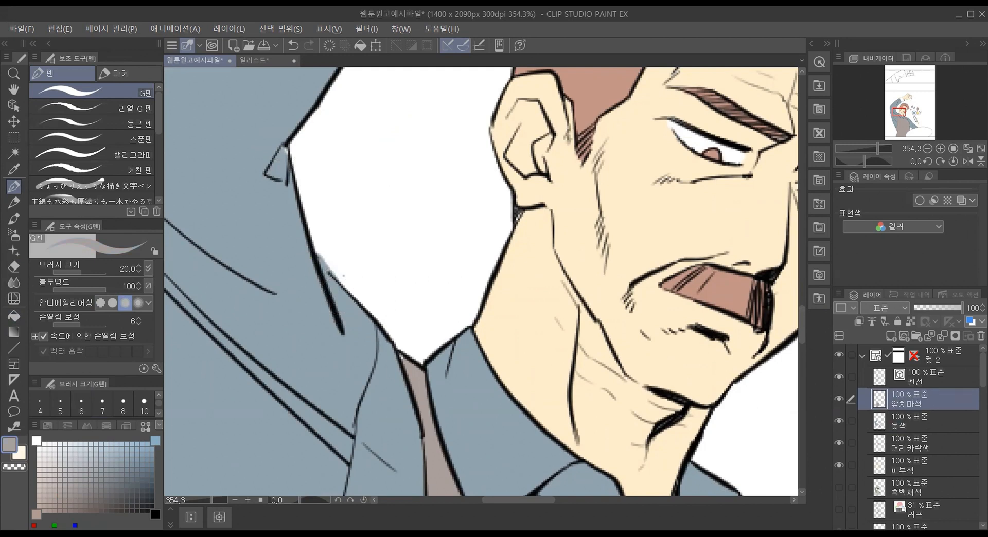
scroll(419, 368, down, 8)
scroll(471, 167, down, 1)
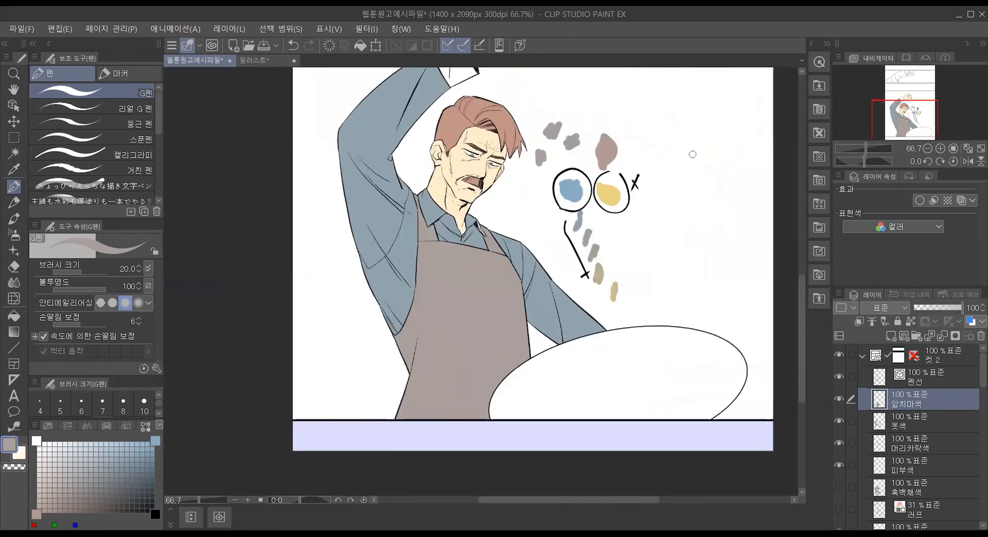
drag(801, 311, 801, 285)
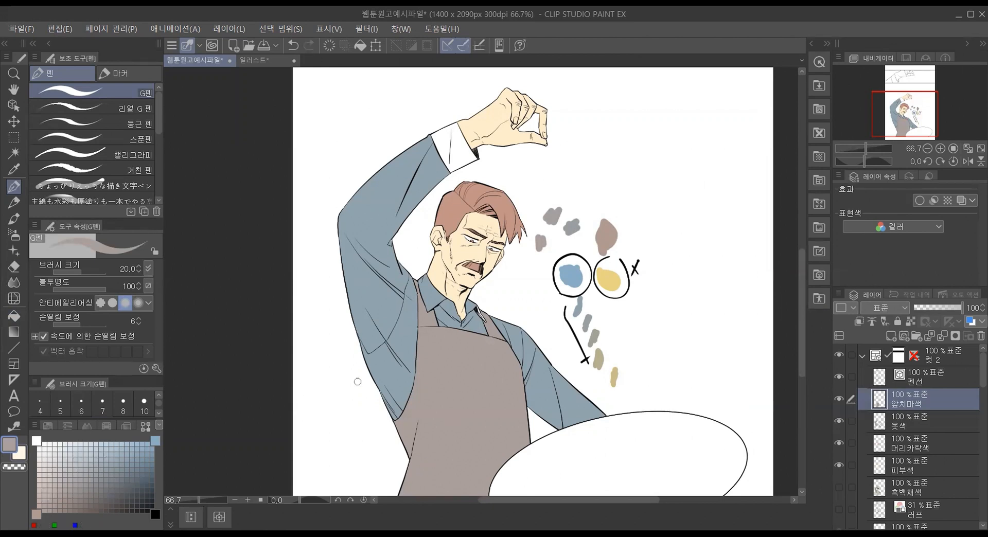
Step: Fill the raised sleeve's cuff and the narrow collar sliver in the shirt's grayish blue on the 옷색 layer
click(917, 427)
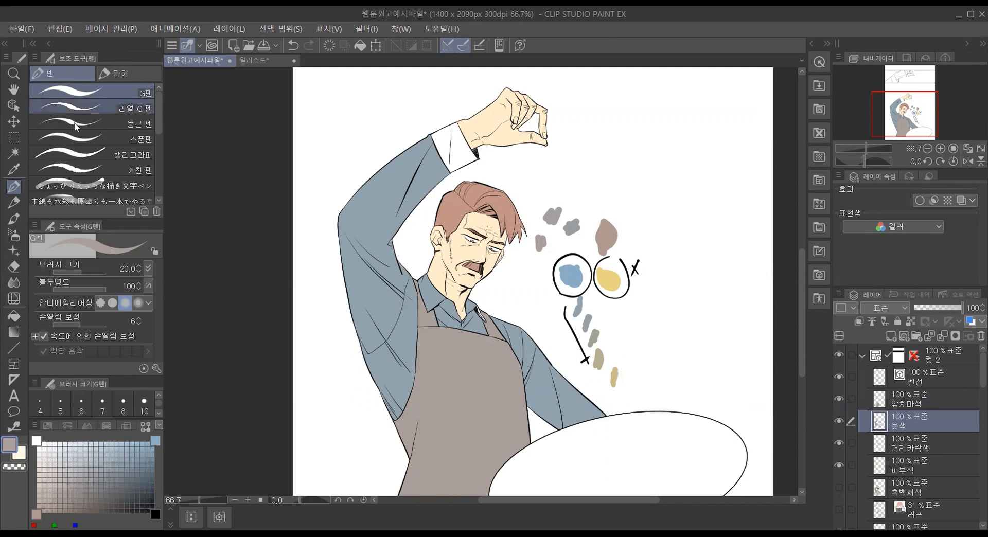
click(25, 313)
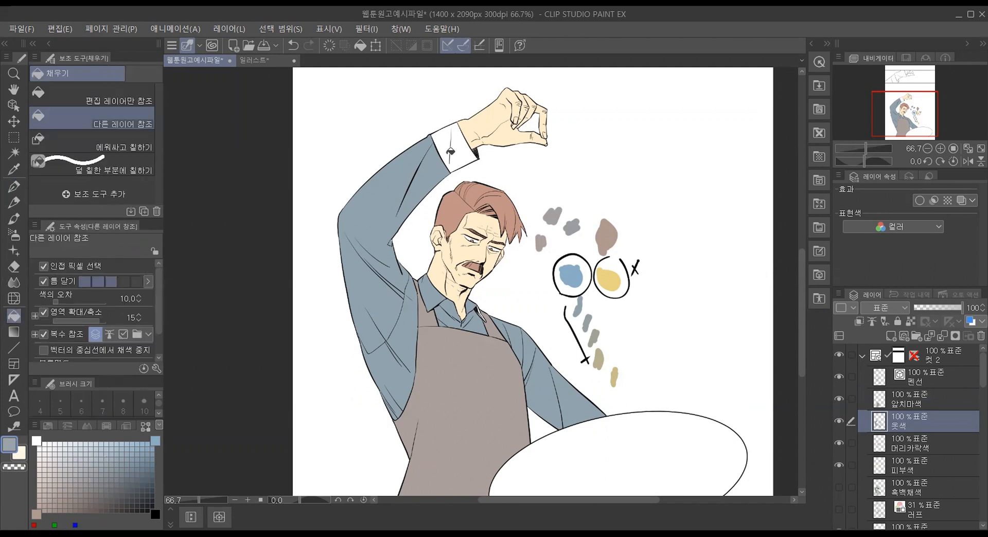
click(457, 147)
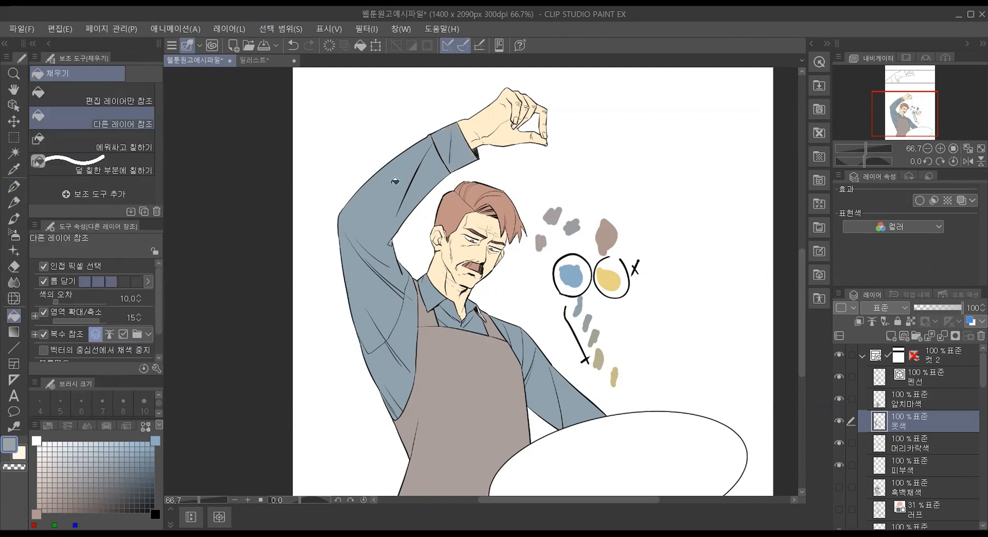
scroll(455, 304, up, 5)
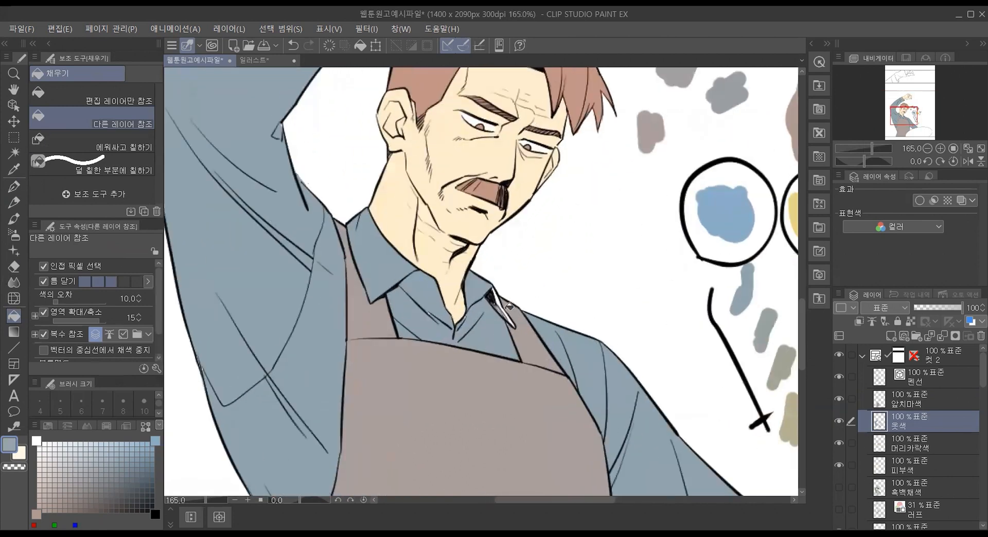
click(500, 302)
Step: Cover the unfilled gaps along the shirt folds, collar tip and shoulder line using 덜 칠한 부분에 칠하기 in grayish blue
scroll(432, 344, up, 5)
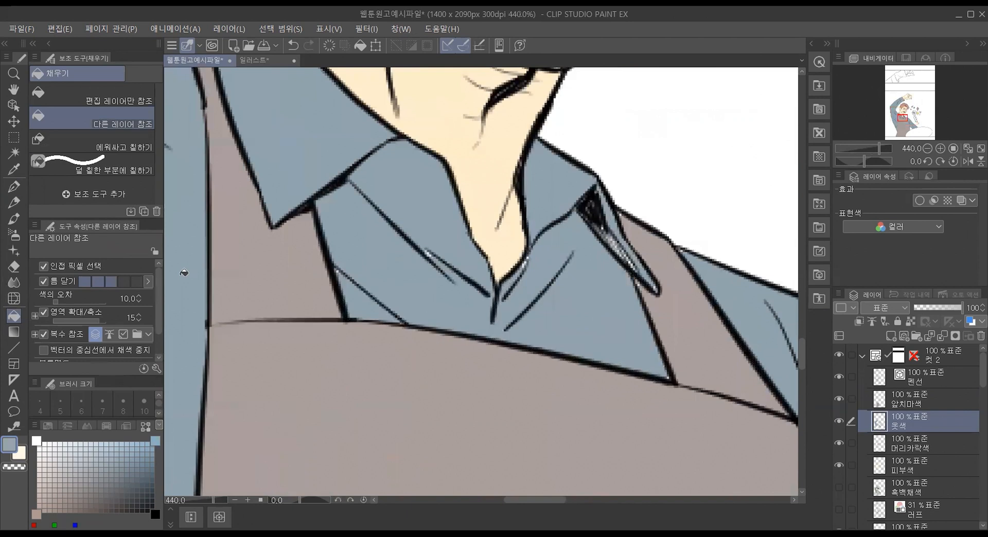
click(93, 164)
drag(414, 240, 447, 278)
drag(347, 258, 350, 290)
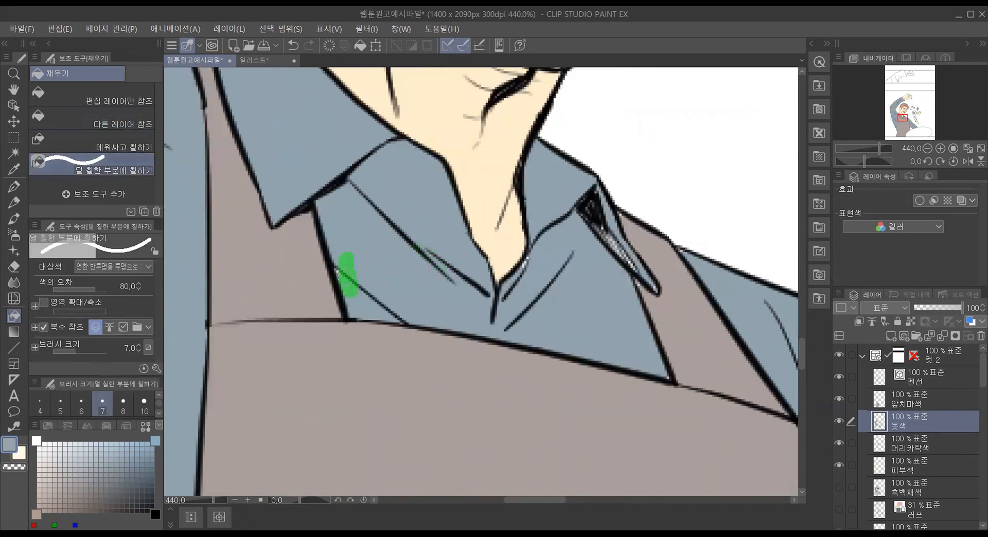
drag(512, 301, 539, 238)
mouse_move(584, 211)
mouse_down()
mouse_move(616, 281)
mouse_move(628, 291)
mouse_move(616, 231)
mouse_move(657, 291)
mouse_up()
drag(673, 245, 720, 302)
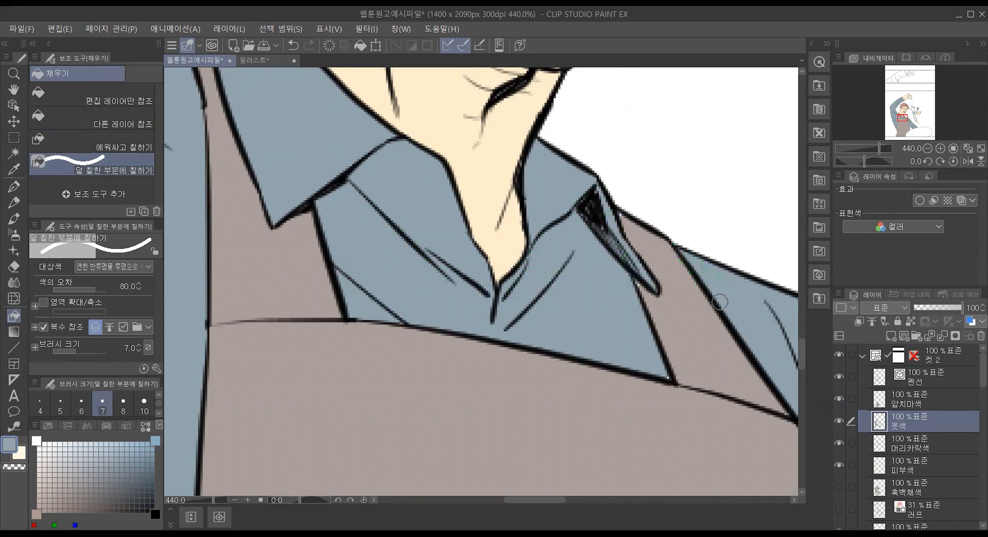
Step: Touch up the unfilled gaps along the apron strap beside the collar tip in brownish gray on the 앞치마색 layer
click(932, 441)
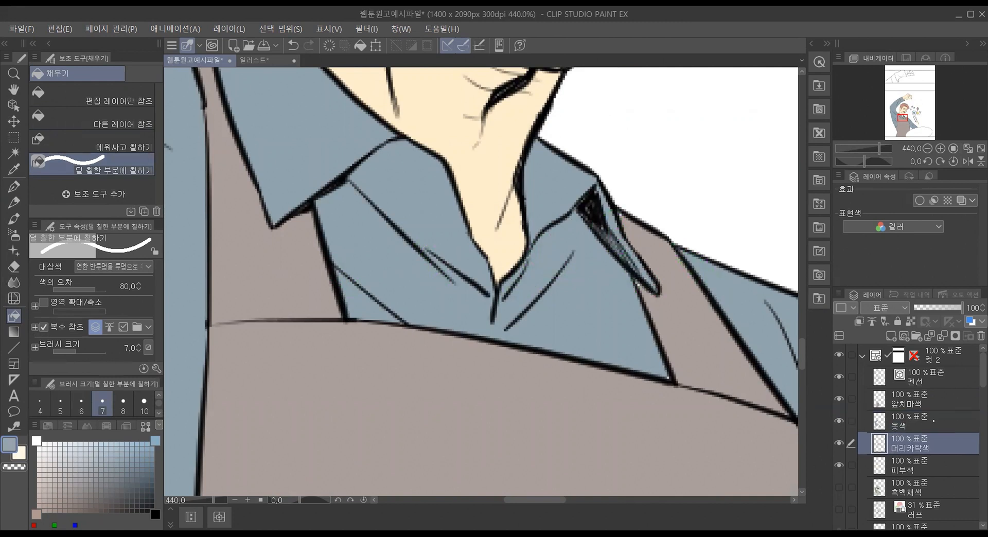
click(938, 396)
drag(641, 232, 615, 208)
drag(671, 315, 647, 288)
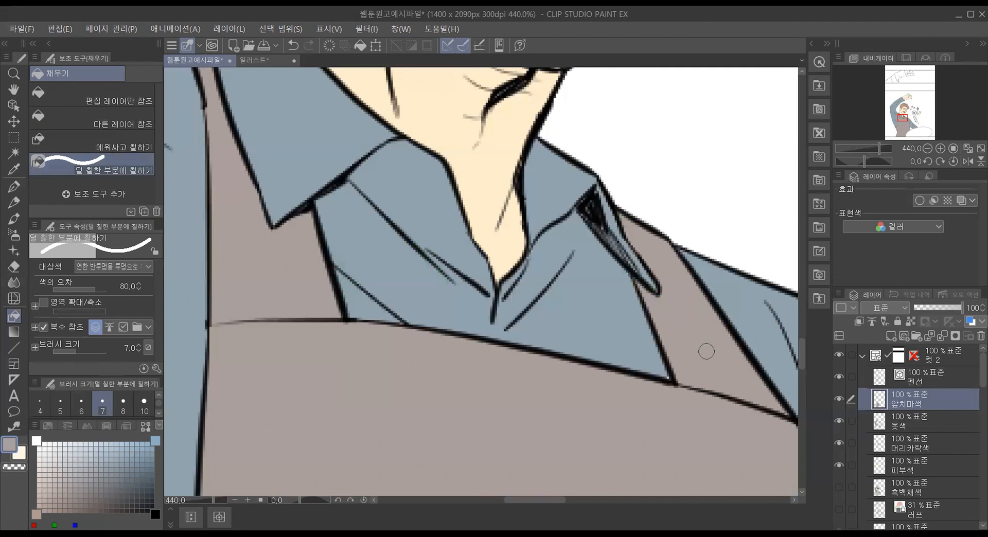
Step: Cover the remaining gaps at the shirt's corner and the collar tip on the 옷색 layer, and check the whole figure
click(938, 419)
drag(662, 365, 670, 380)
mouse_move(584, 198)
mouse_down()
mouse_move(598, 286)
mouse_move(618, 235)
mouse_move(639, 278)
mouse_up()
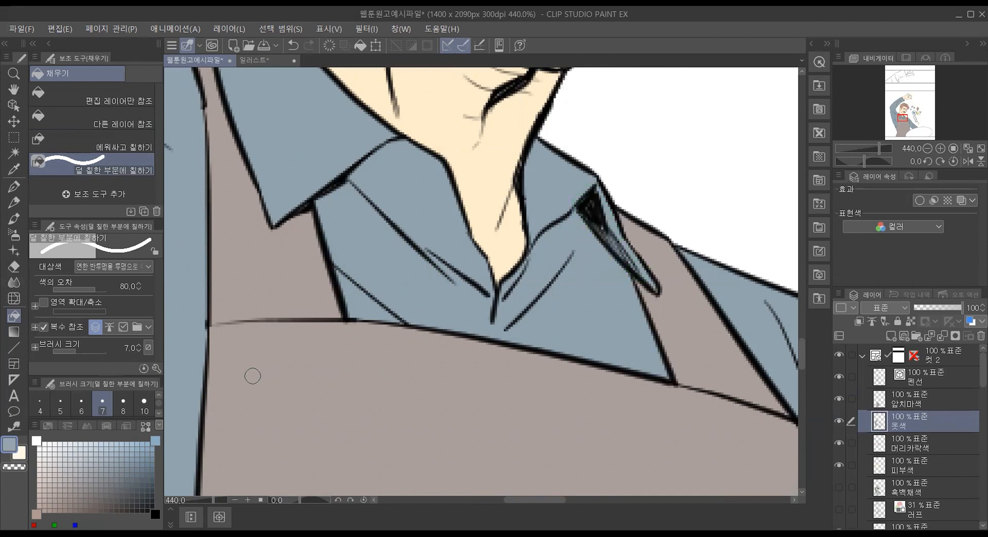
scroll(282, 356, down, 6)
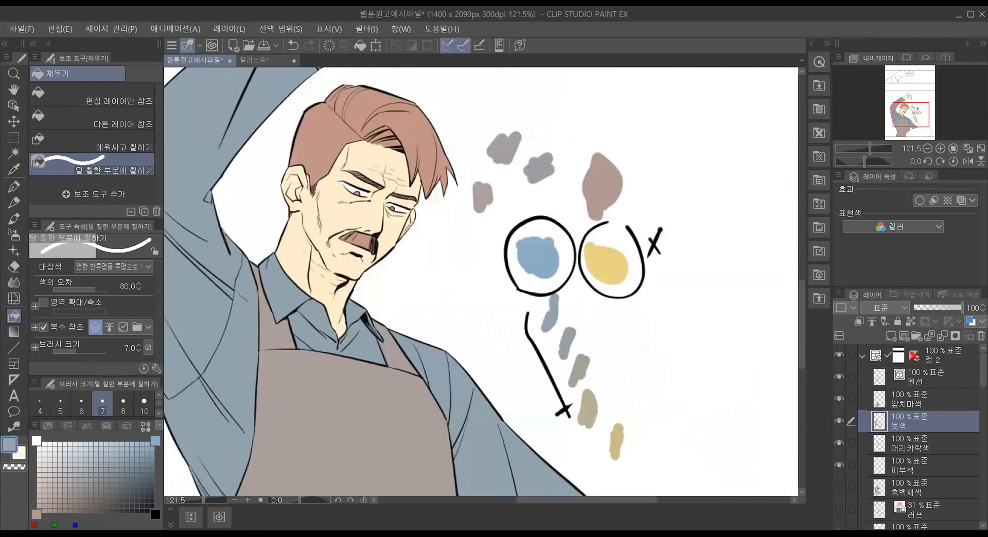
drag(618, 506, 582, 504)
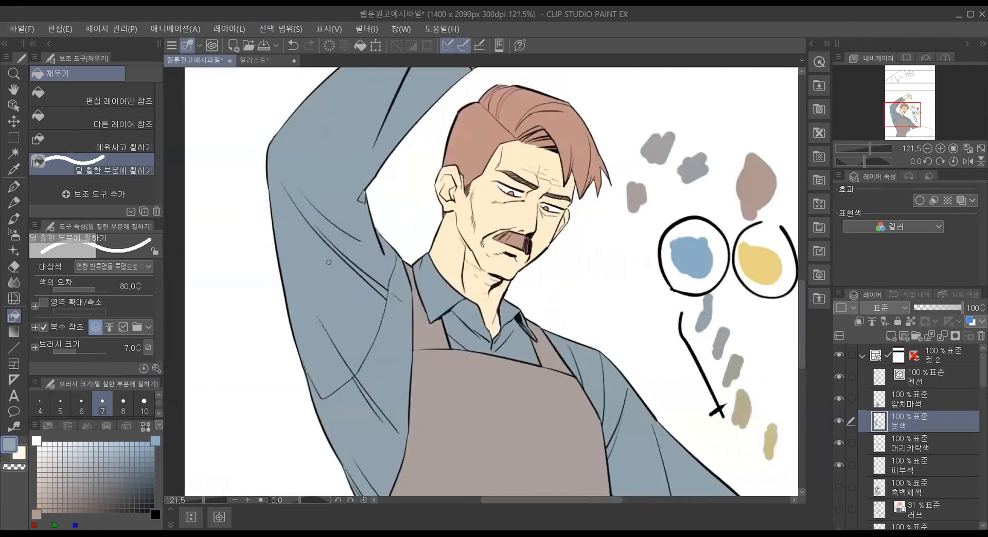
scroll(328, 262, down, 3)
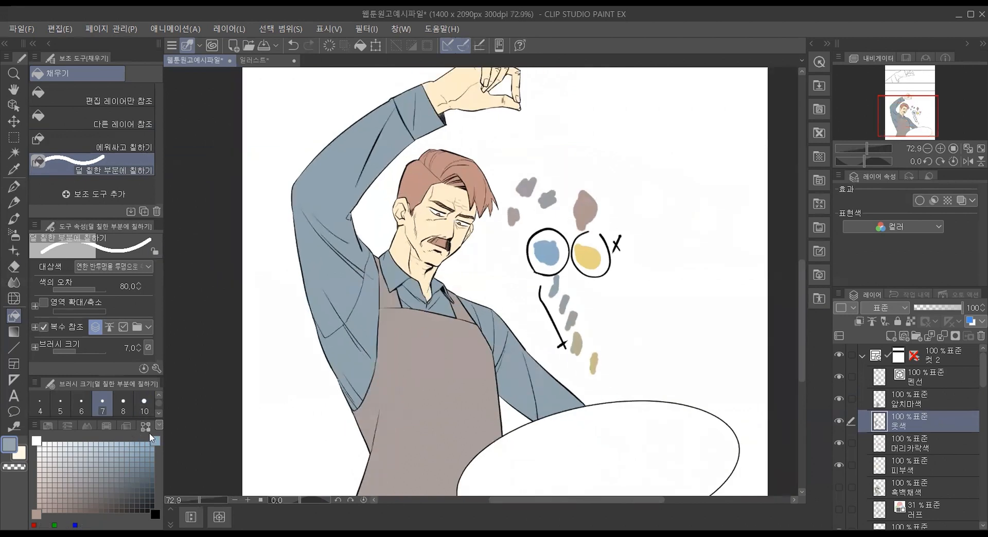
Step: Show the color set palette and switch it to 표준 컬러 세트
click(49, 425)
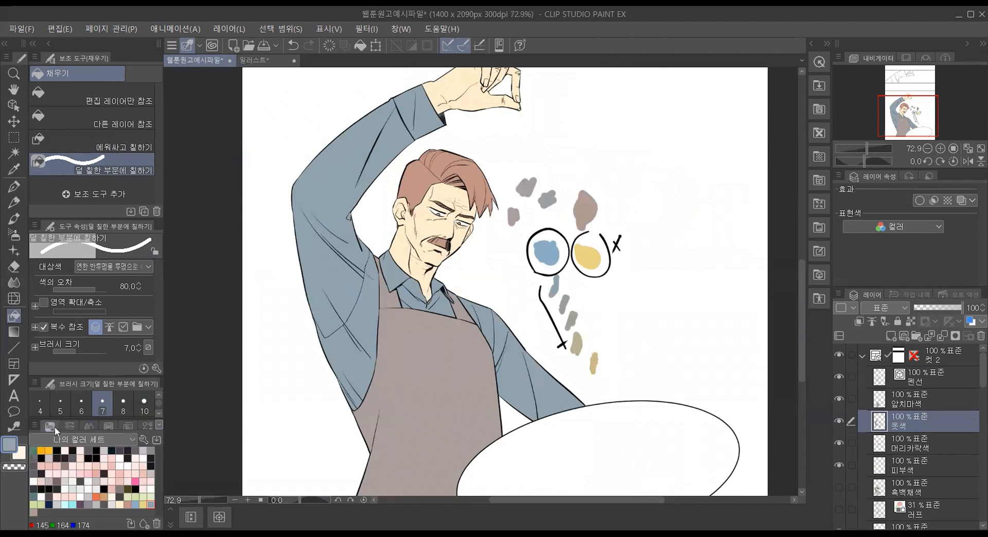
click(134, 438)
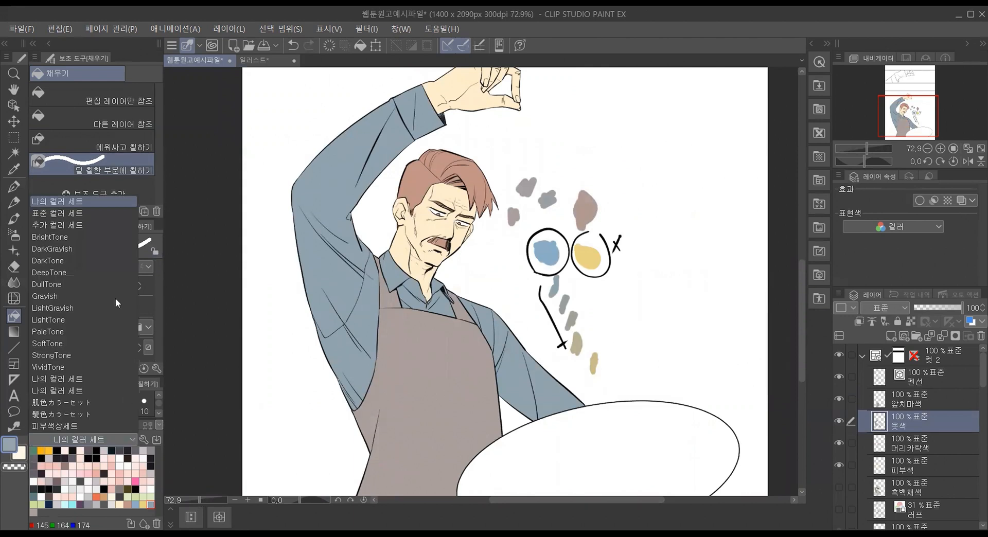
click(100, 213)
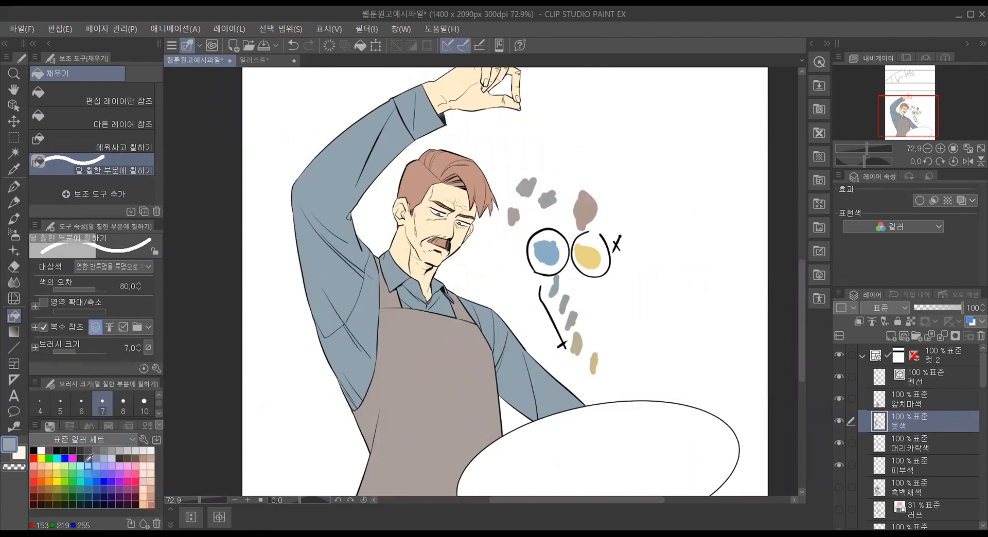
Step: Create a new color set named 요리사 컬러세트 in the color set editor and make it the active set
click(143, 441)
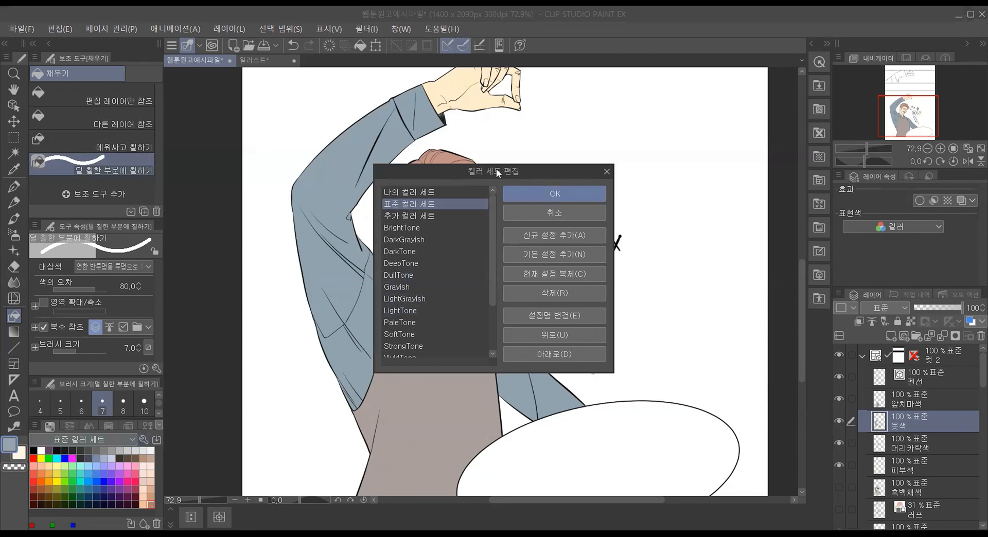
drag(497, 170, 447, 182)
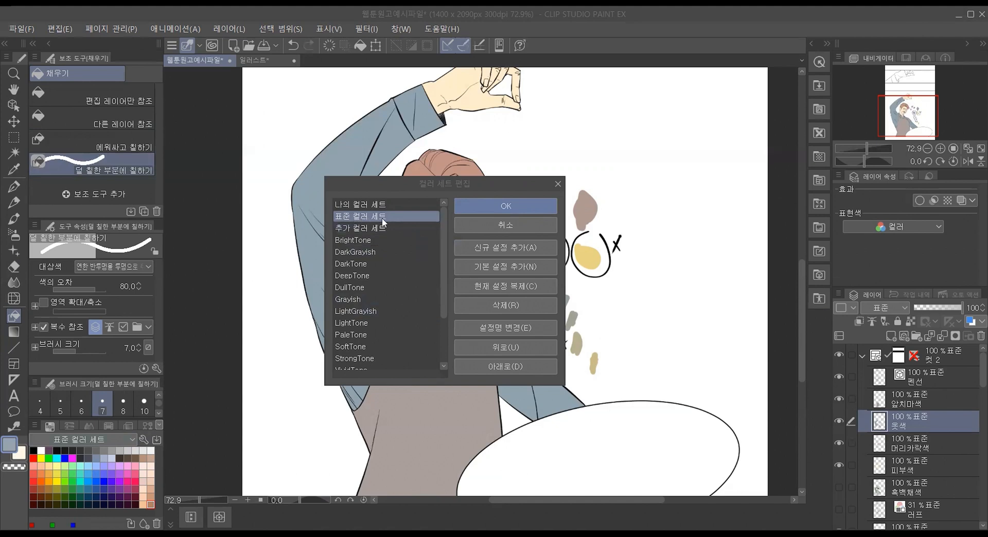
click(506, 251)
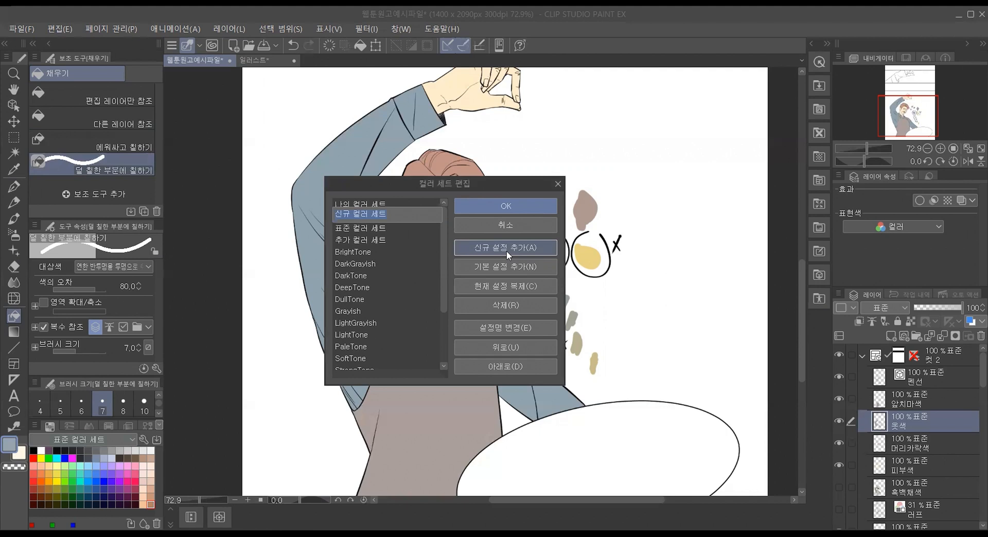
text(외)
text(리사 컬러세)
text(트)
key(Return)
click(534, 202)
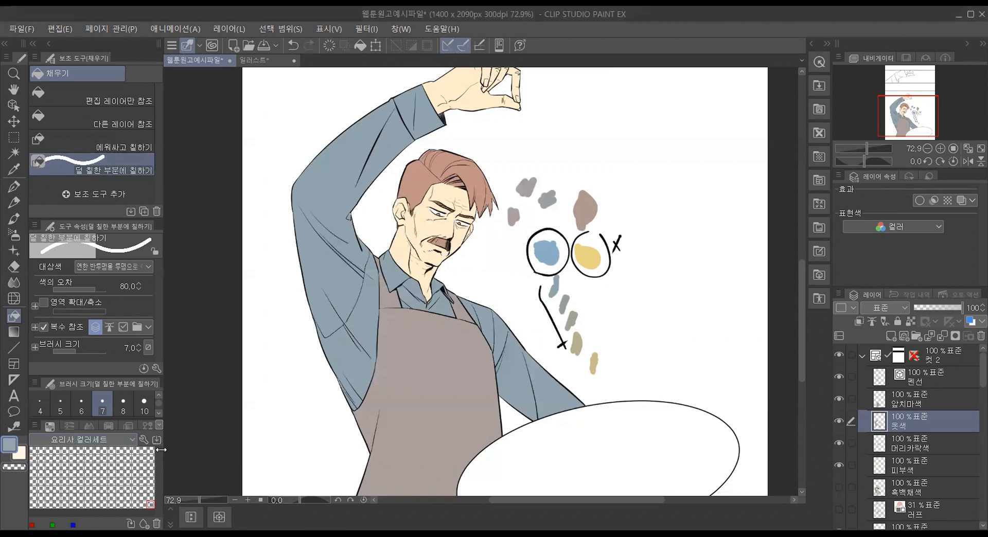
Step: Change the color set's swatch display to 스텝 지정 8
click(35, 426)
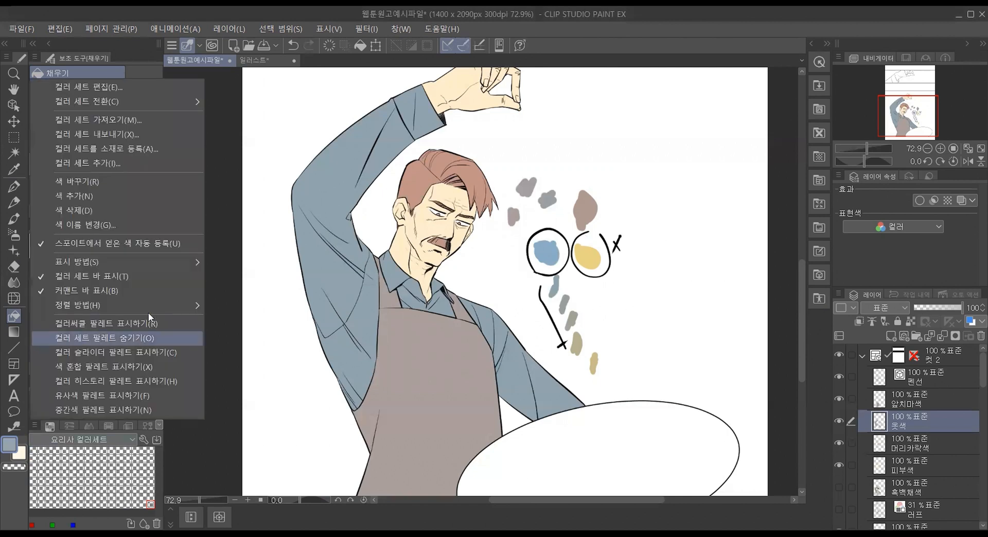
mouse_move(156, 261)
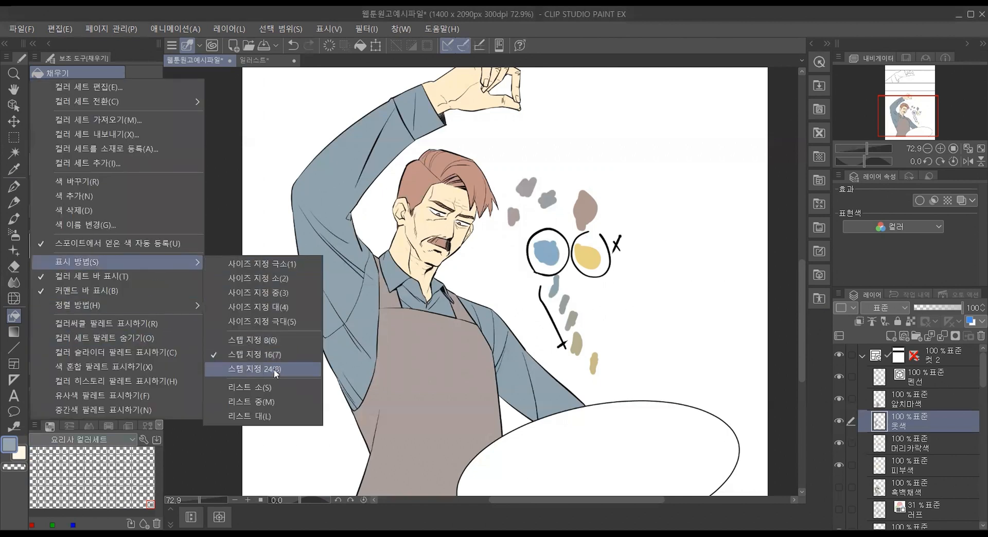
click(277, 337)
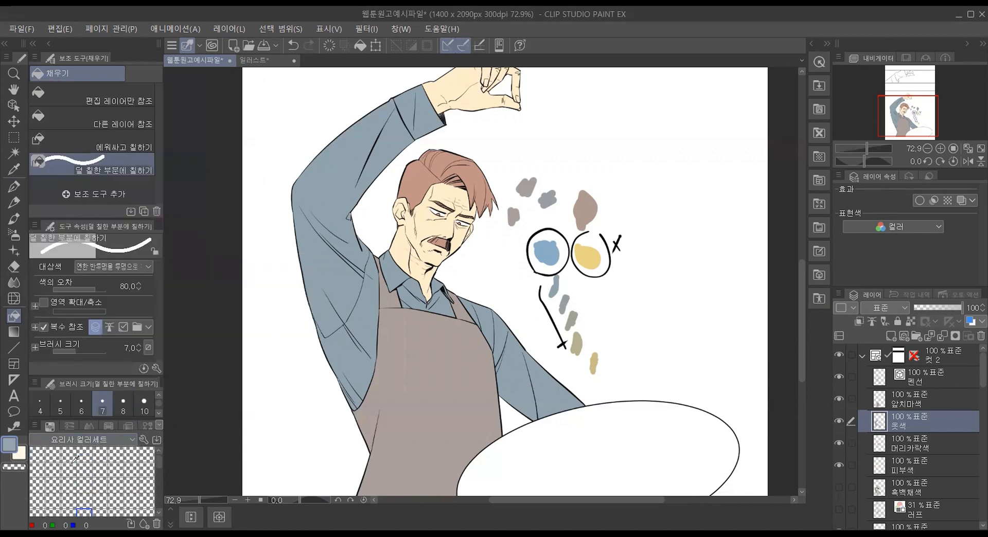
Step: Register the shirt's grayish blue in the first empty swatch by sampling it from the sleeve
click(36, 452)
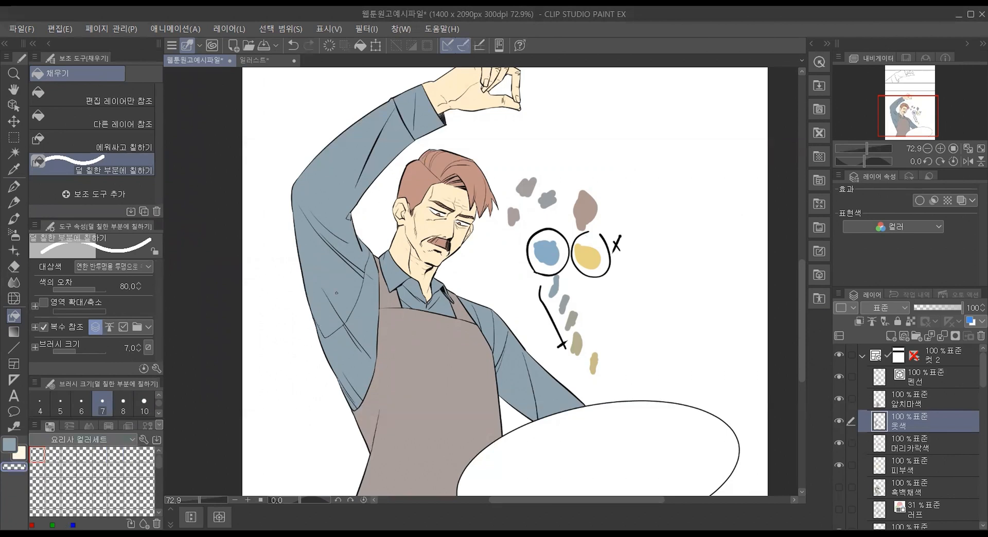
alt+click(340, 269)
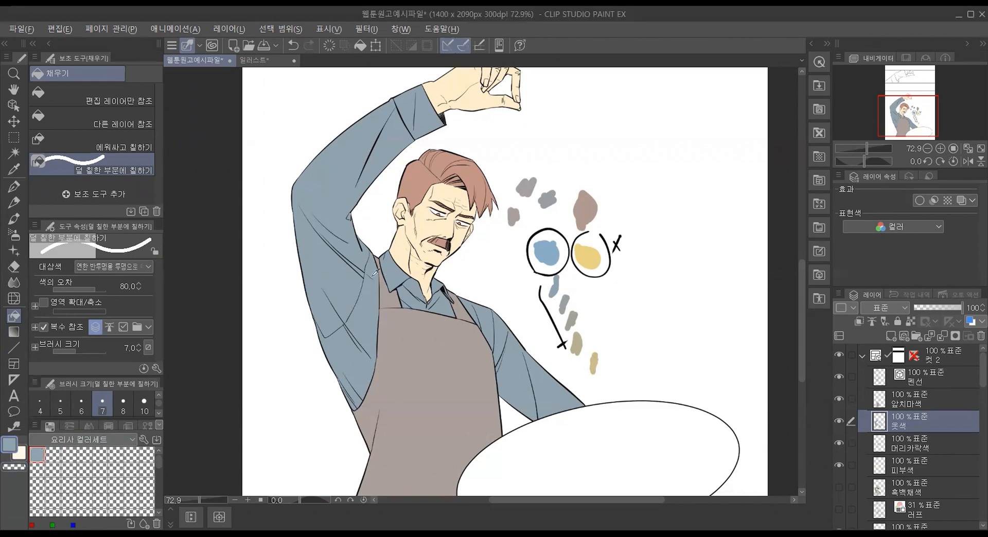
key(alt)
Step: Turn off 스포이트에서 얻은 색 자동 등록 and try sampling the sleeve color with the empty second swatch selected
click(36, 426)
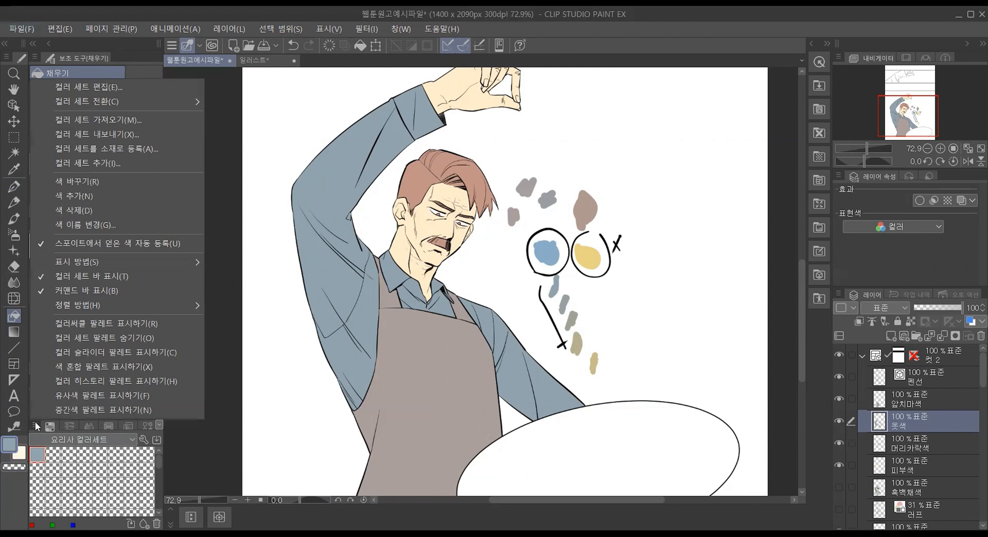
click(122, 245)
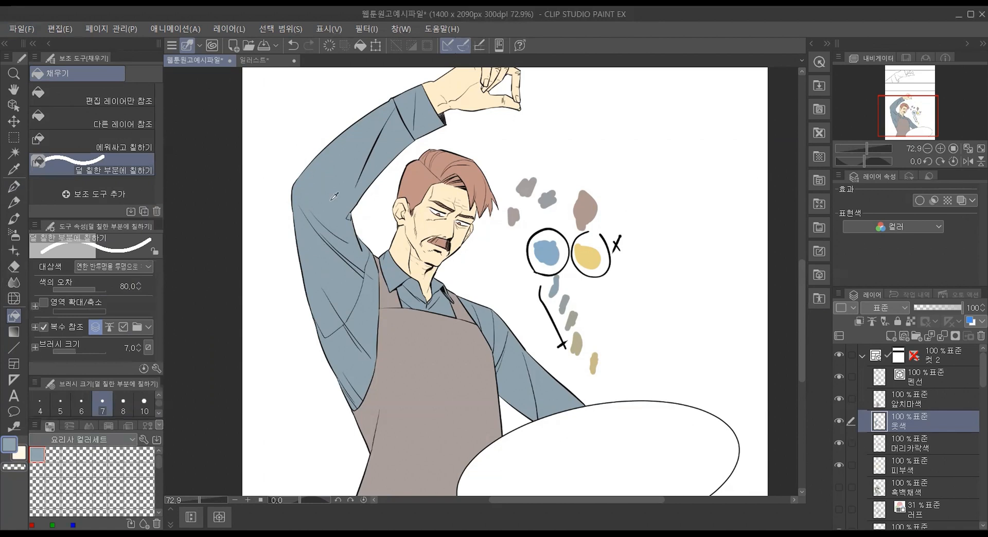
click(55, 453)
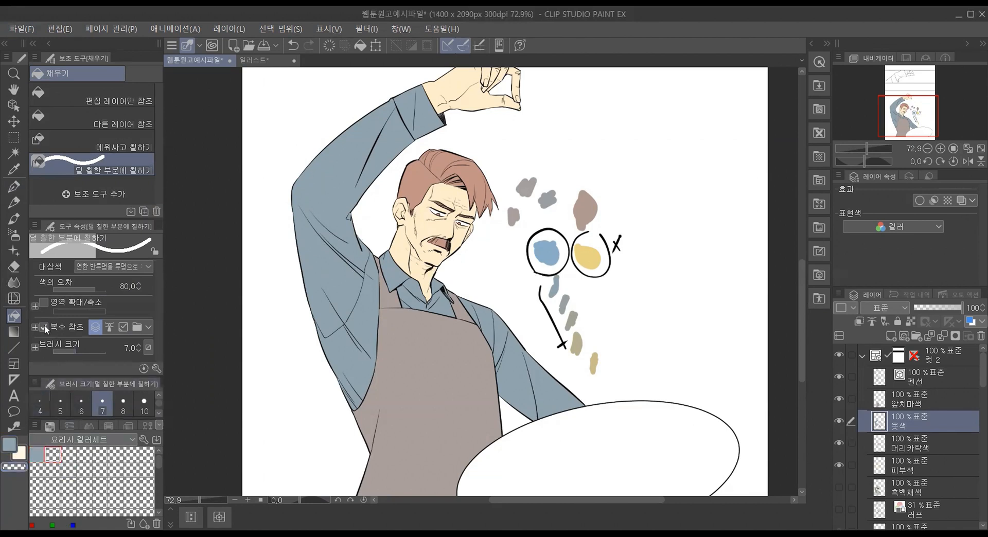
click(104, 126)
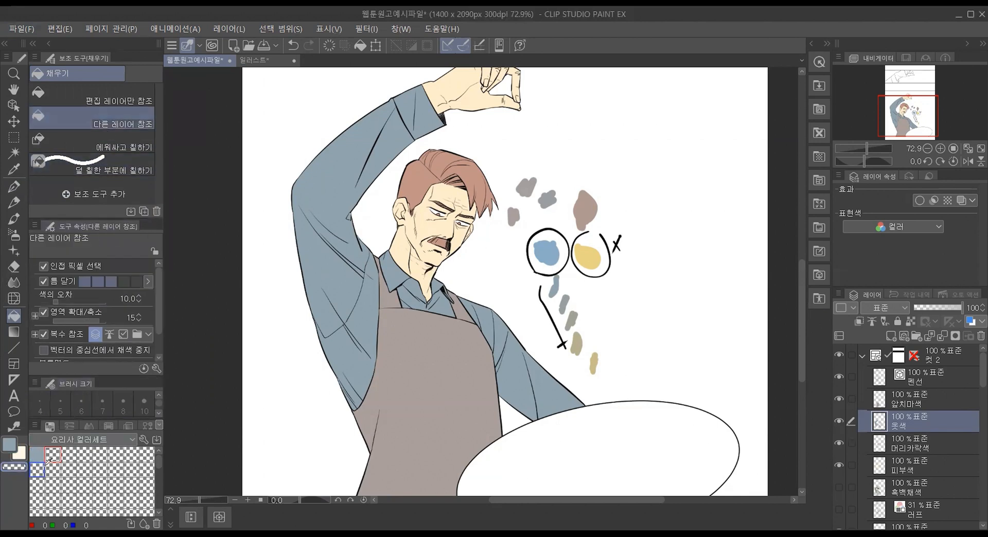
key(c)
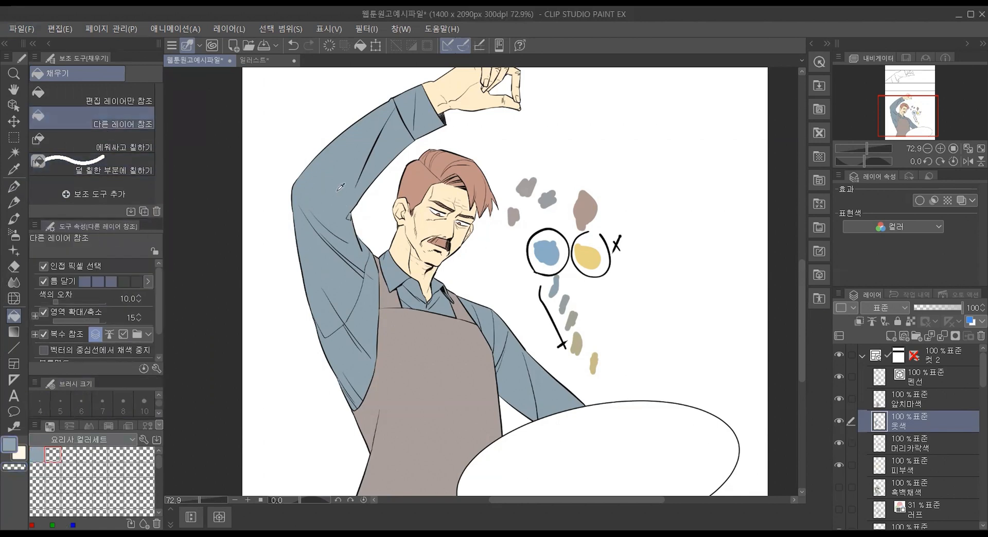
key(c)
Step: Try to put a color into the empty second swatch with the swatch's own replace or add color commands
click(67, 450)
click(60, 449)
right_click(60, 454)
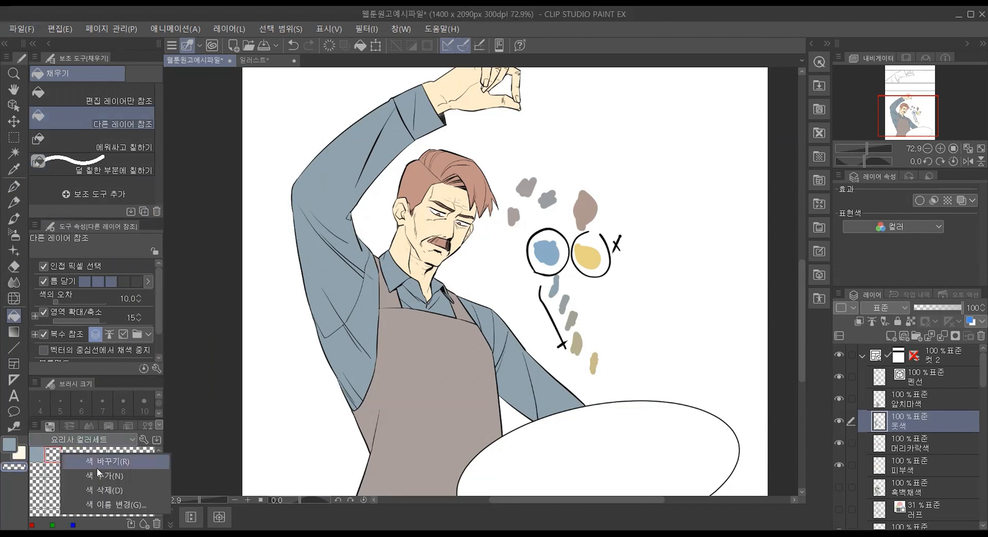
click(99, 469)
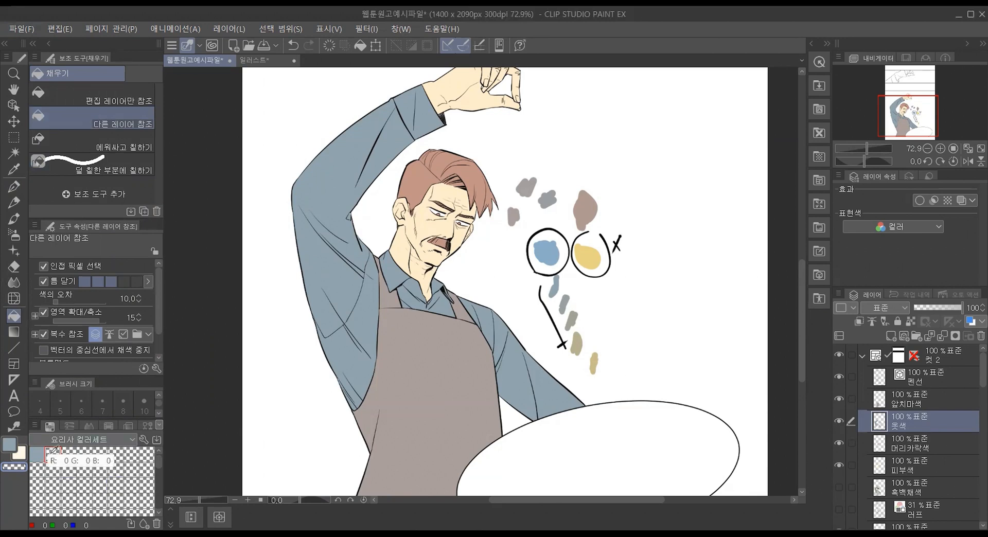
right_click(53, 451)
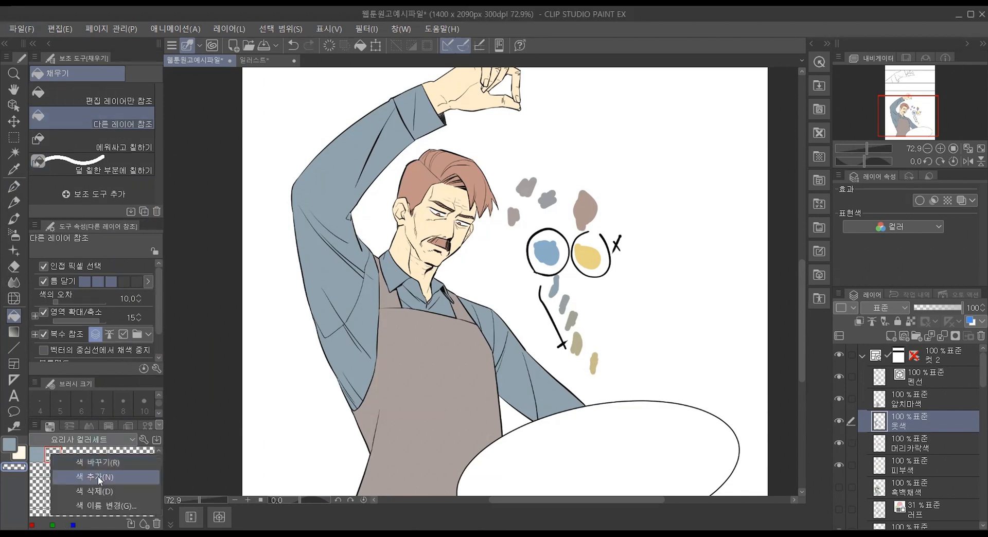
click(93, 469)
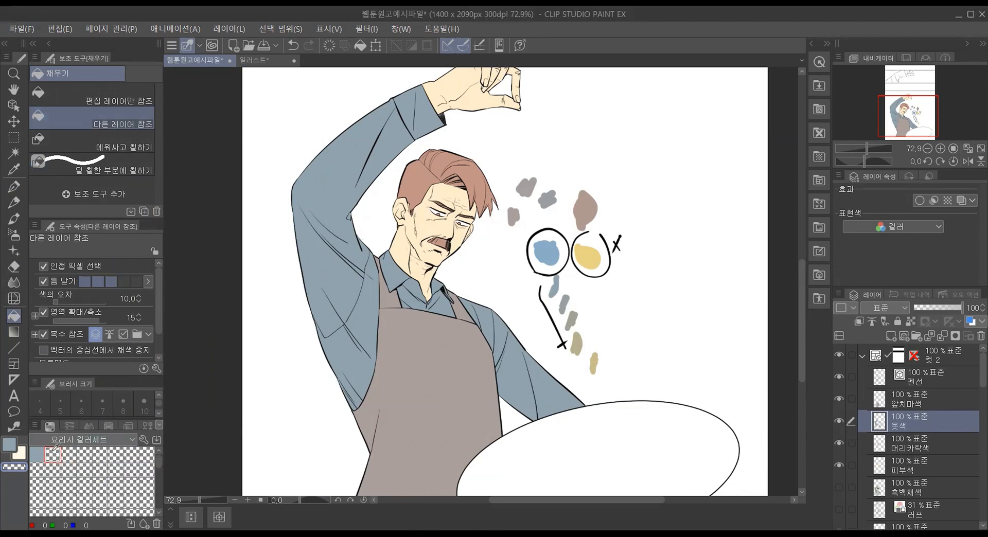
Step: Turn 스포이트에서 얻은 색 자동 등록 back on and register the sampled hair and skin colors in the second and third swatches
click(36, 422)
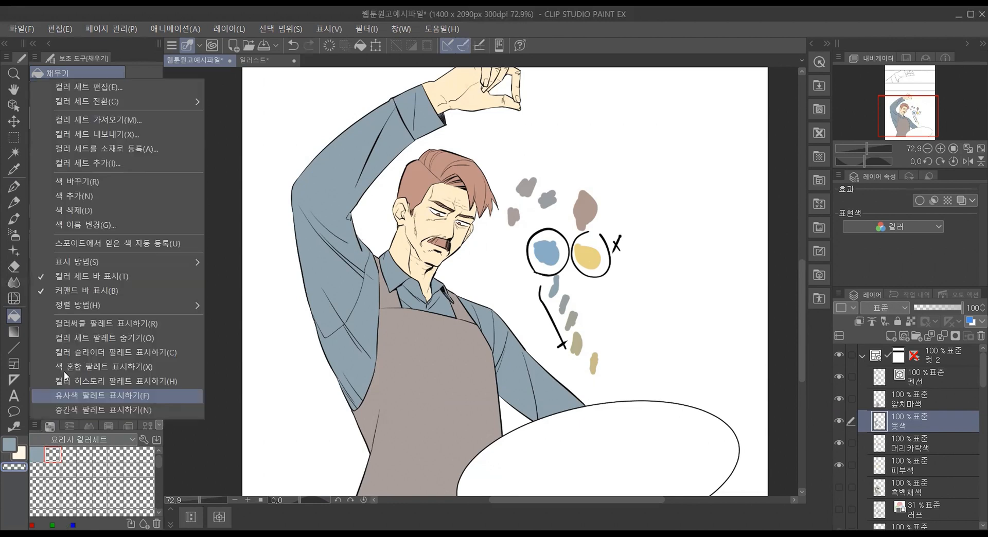
click(141, 242)
alt+click(416, 173)
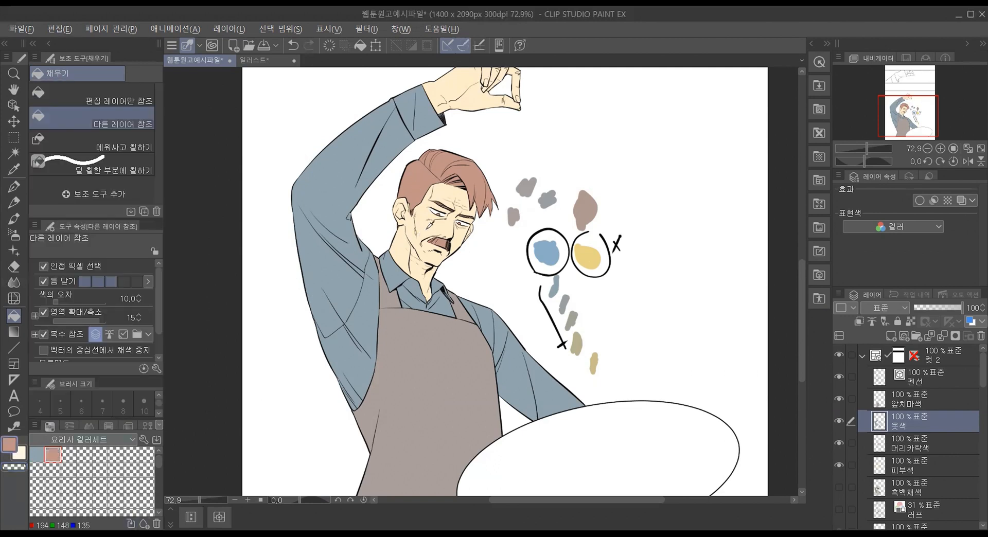
alt+click(428, 227)
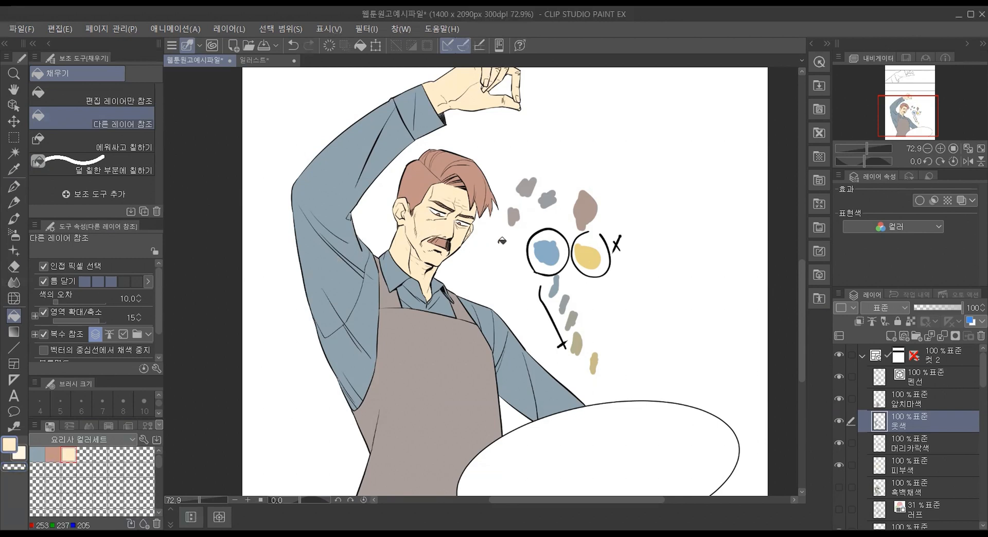
click(55, 456)
click(68, 454)
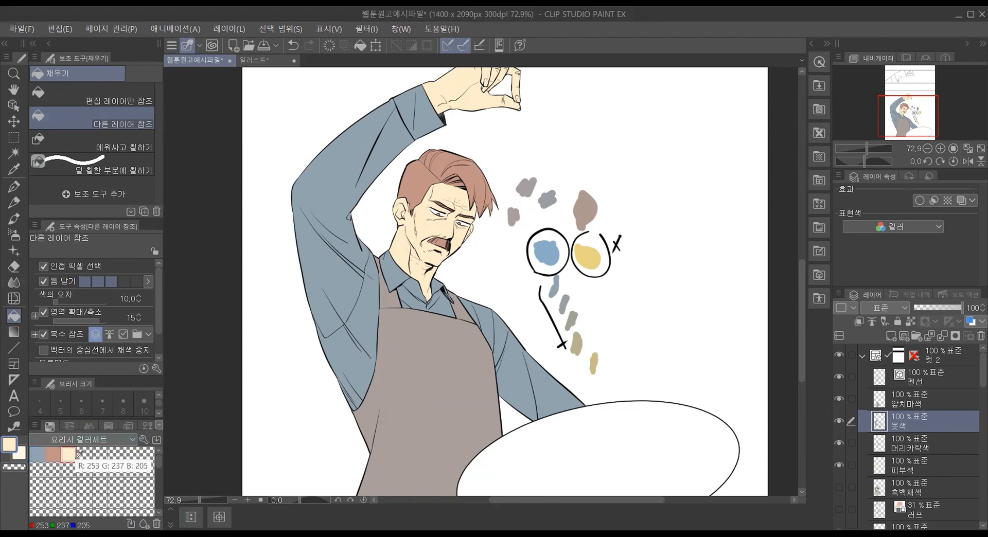
Step: Switch the color set's display from swatches to a list, trying 리스트 중 and settling on 리스트 대
click(35, 425)
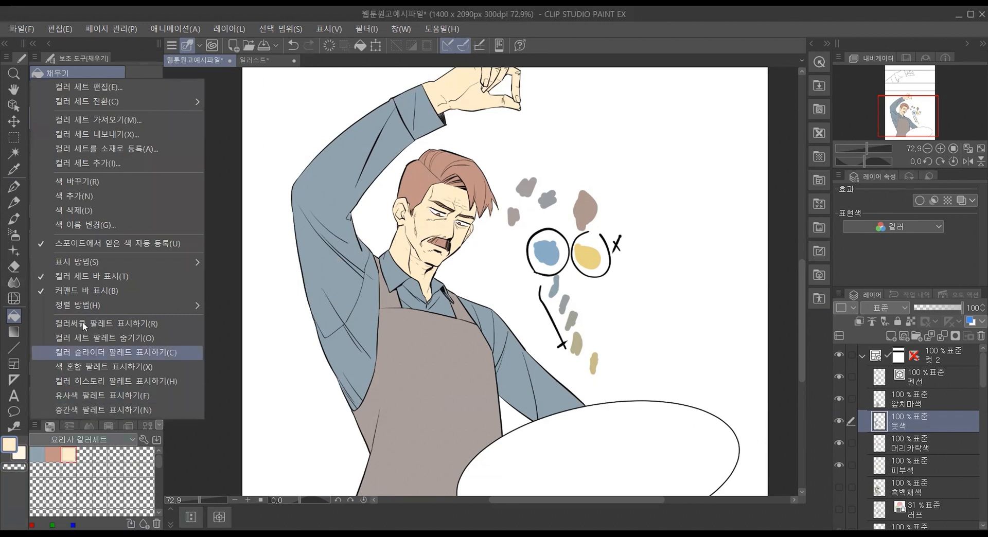
mouse_move(150, 264)
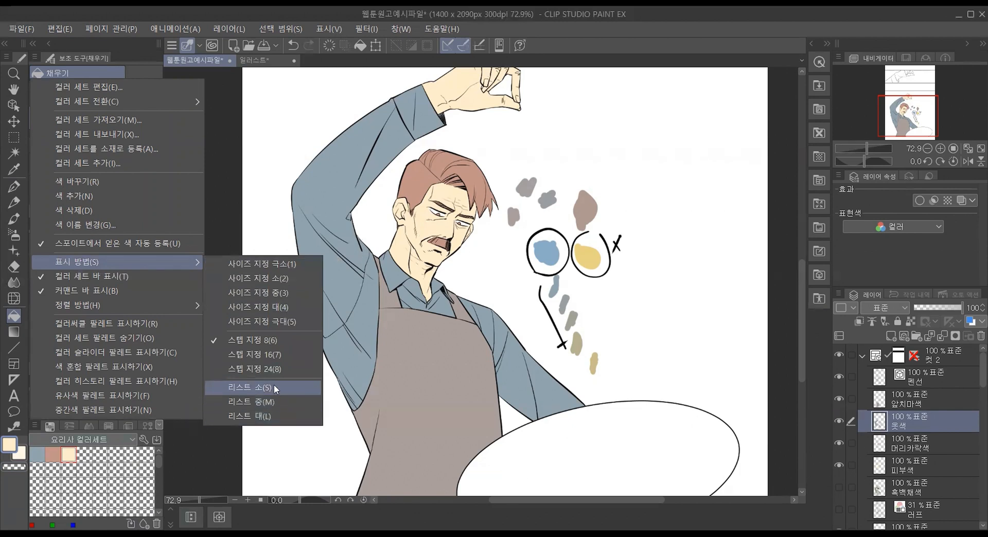
click(270, 399)
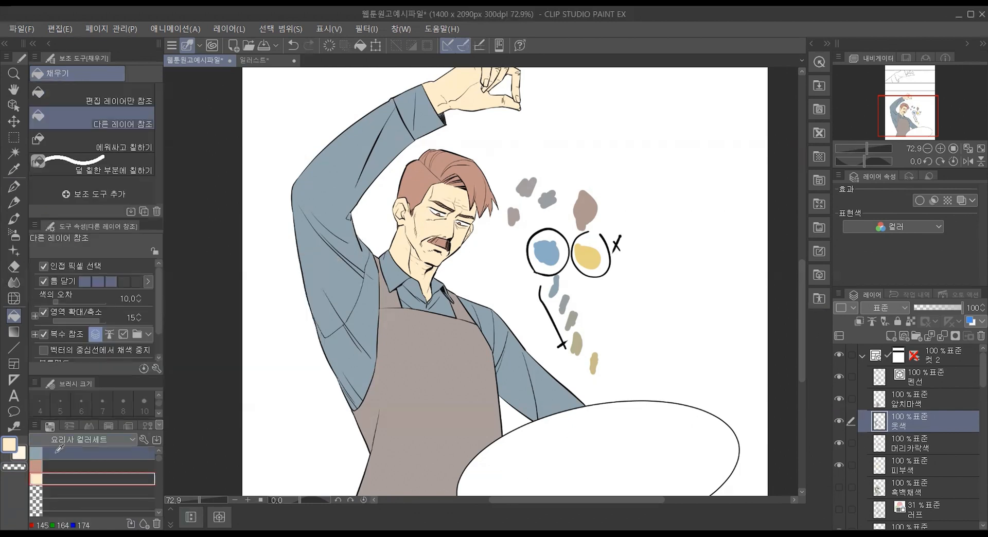
click(34, 425)
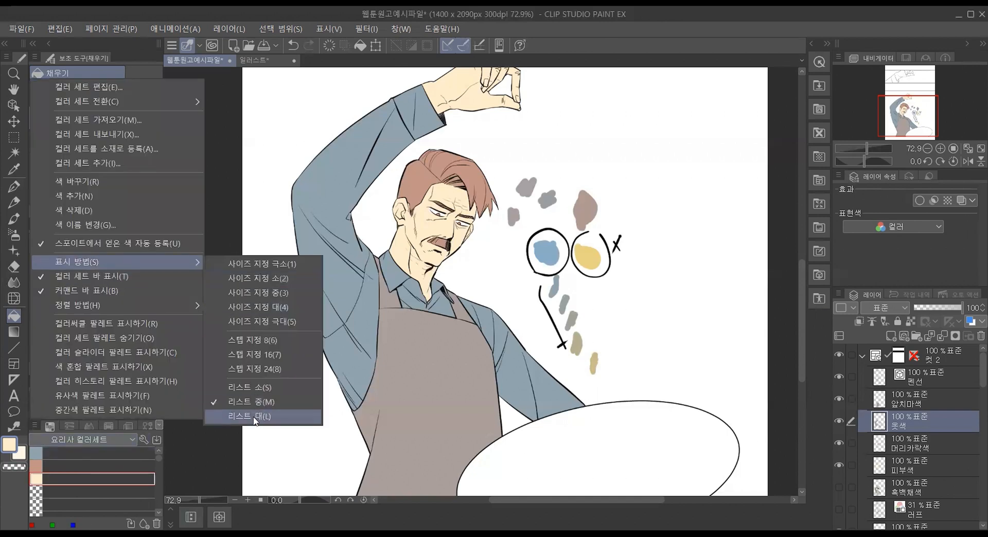
click(255, 417)
Step: Name the grayish blue entry of the color set 옷색
click(89, 453)
double_click(88, 453)
text(옷색)
key(Return)
Step: Name the reddish brown entry of the color set 머리카락색
click(87, 467)
double_click(85, 466)
text(머리캐)
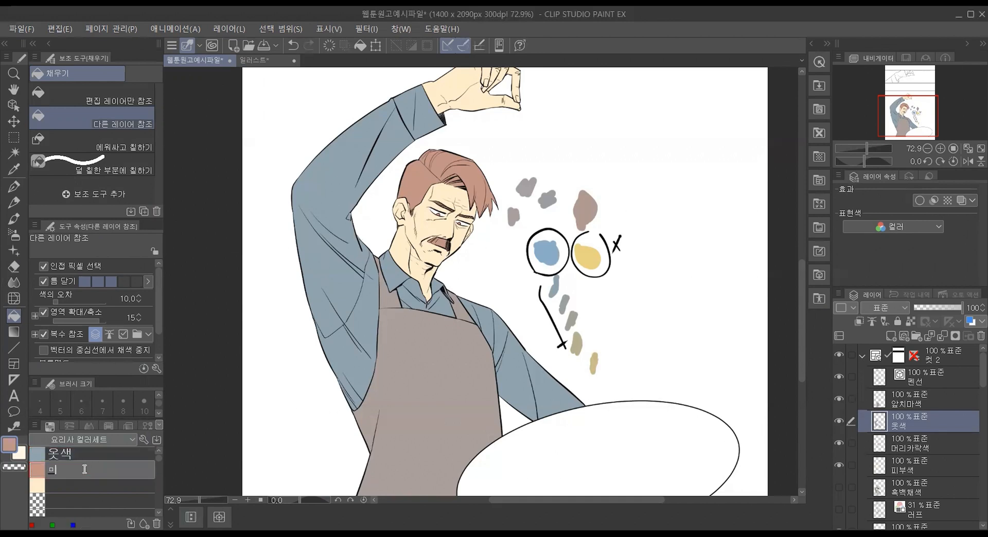
key(BackSpace)
text(카락색)
key(Return)
Step: Name the pale skin-tone entry of the color set 피부색
click(71, 484)
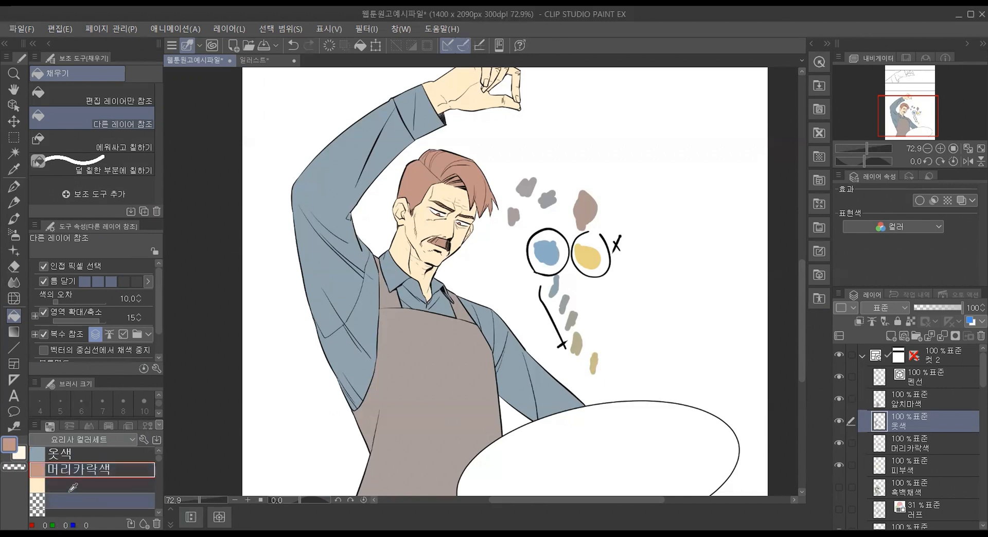
double_click(71, 483)
text(피부색)
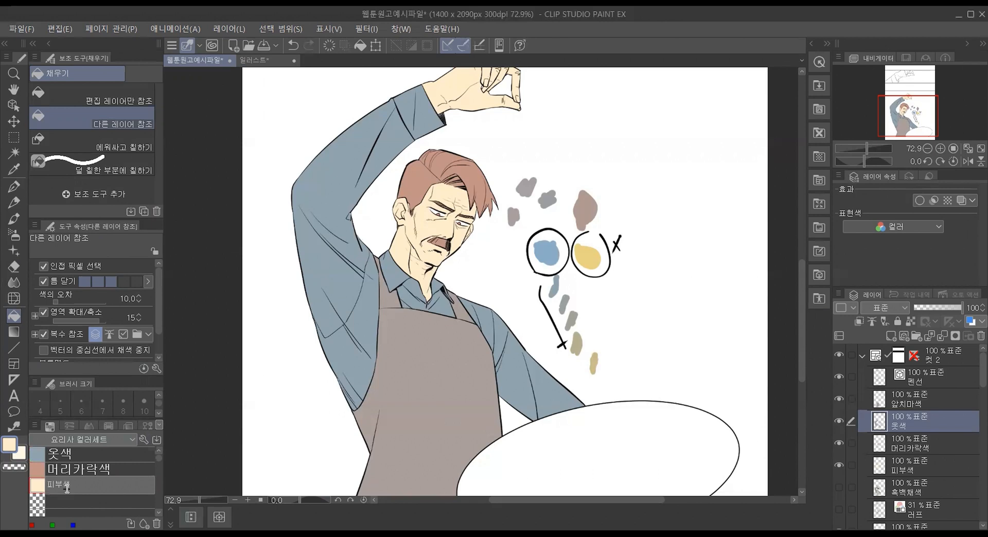
key(Return)
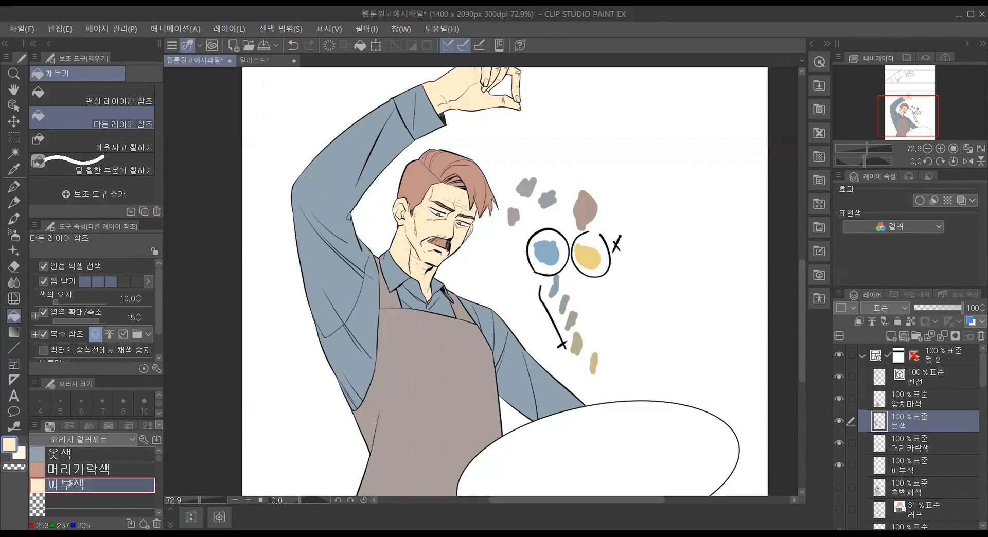
Step: Reduce the color set's list display to 리스트 소
click(35, 426)
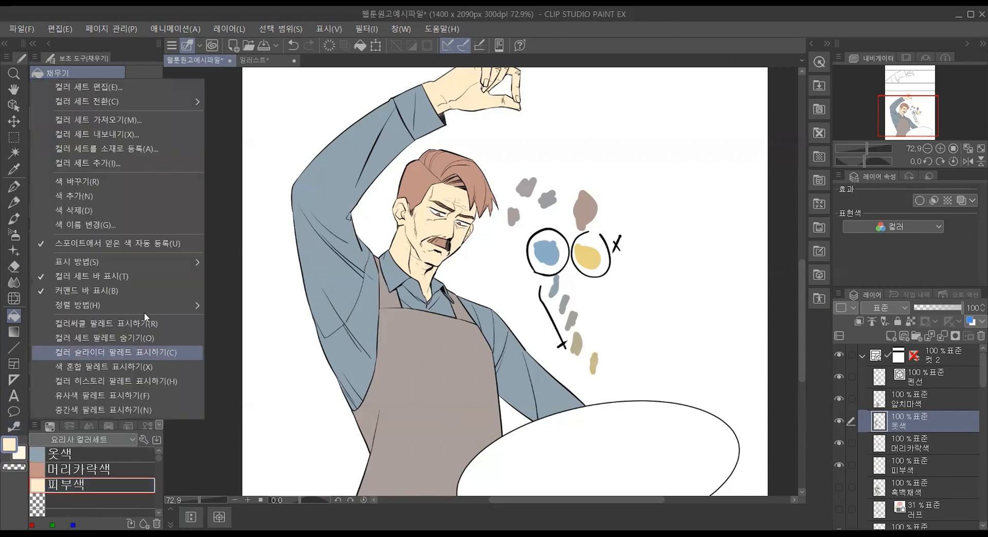
mouse_move(203, 260)
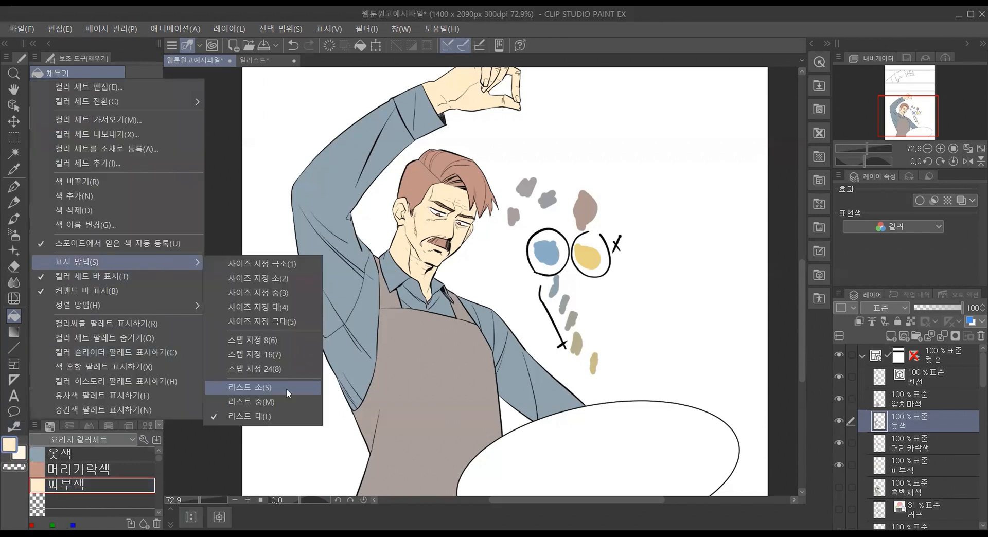
click(286, 389)
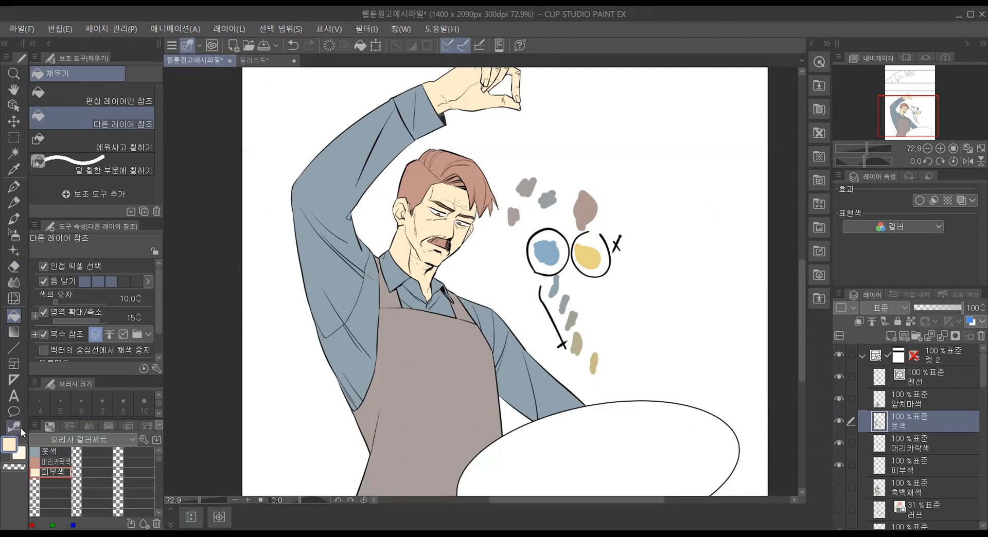
Step: Export the color set to the 문서 folder as the color set file (*.cls) 요리사 컬러세트, and check the color set import dialog
click(34, 426)
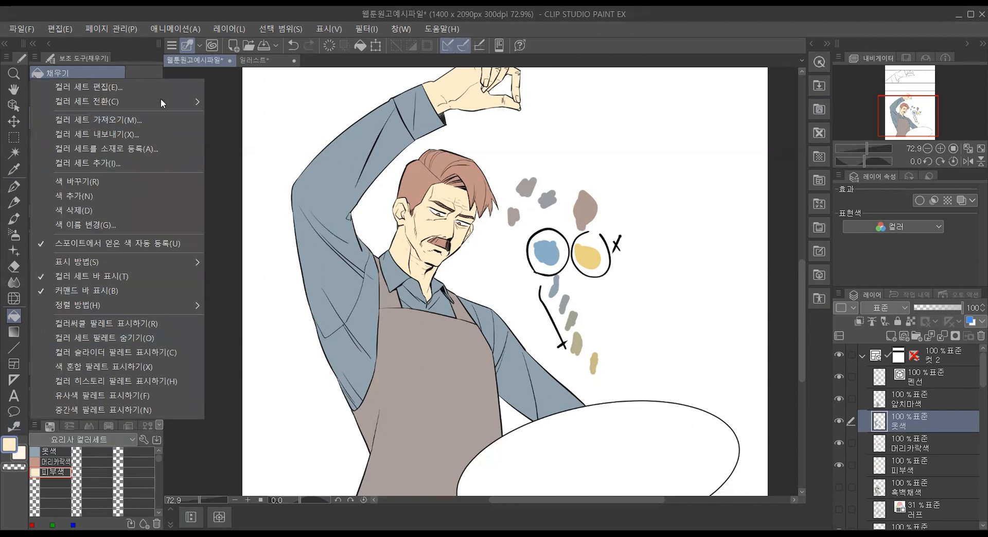
click(153, 135)
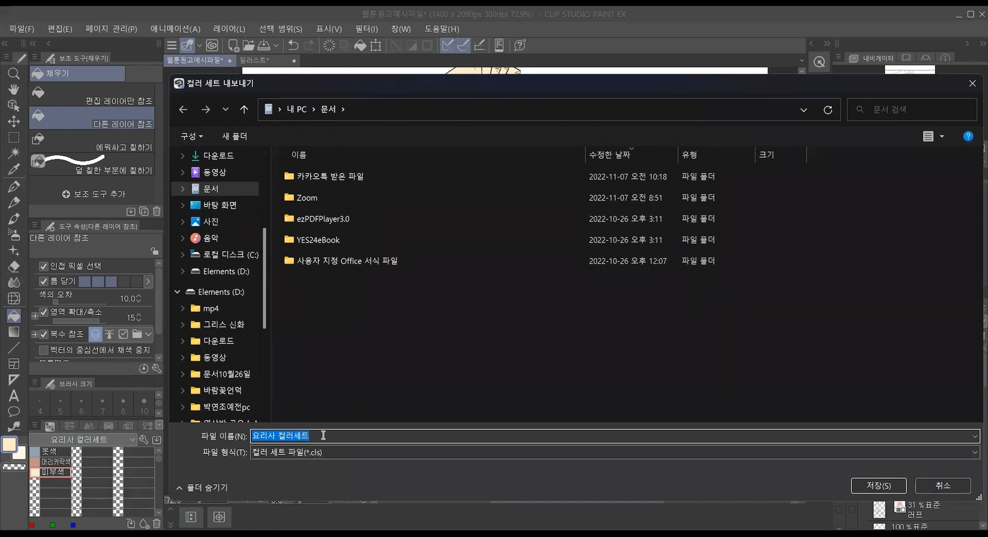
key(Return)
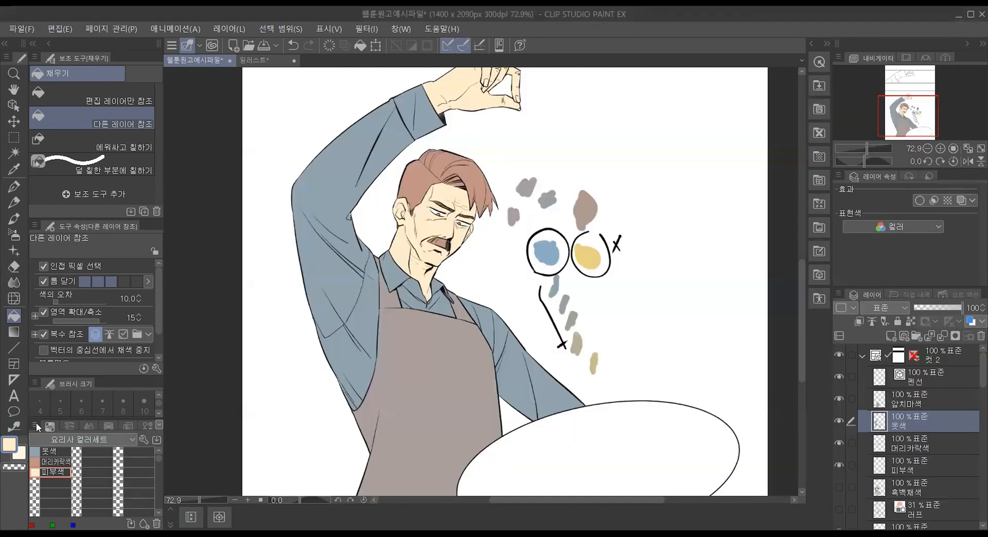
click(36, 424)
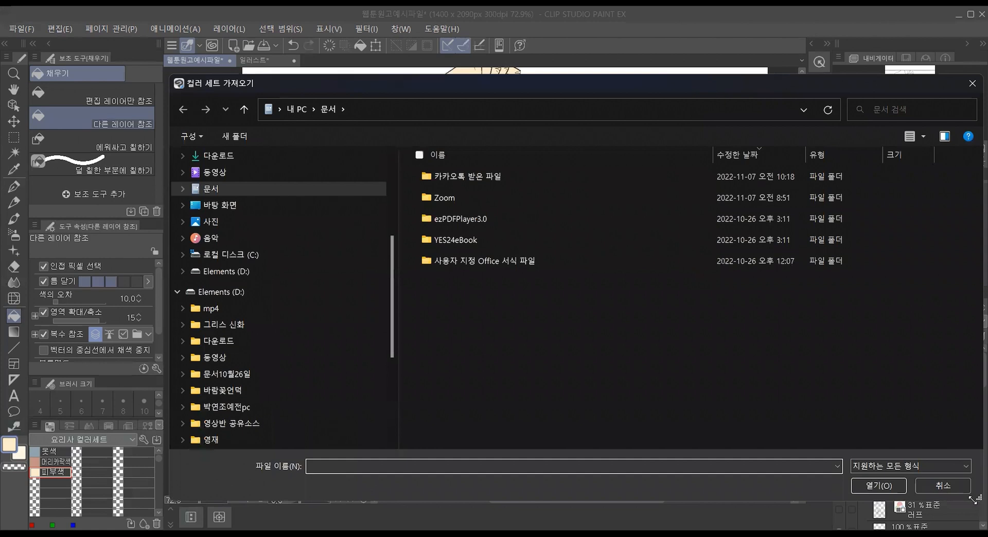
click(942, 485)
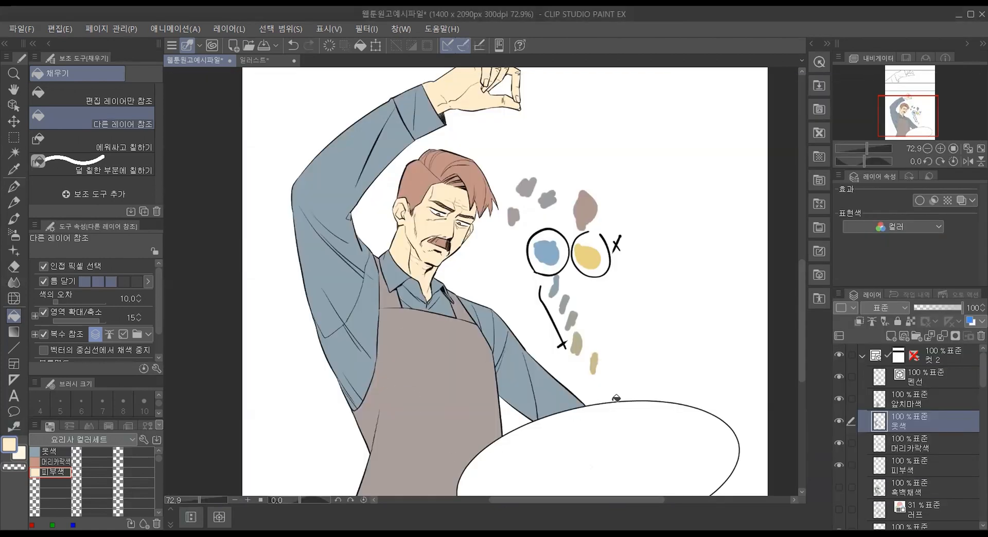
Step: Make 머리카락색 the active layer and check its contents by hiding and showing it
drag(799, 333, 787, 300)
scroll(787, 337, up, 3)
scroll(789, 286, down, 6)
scroll(783, 335, up, 4)
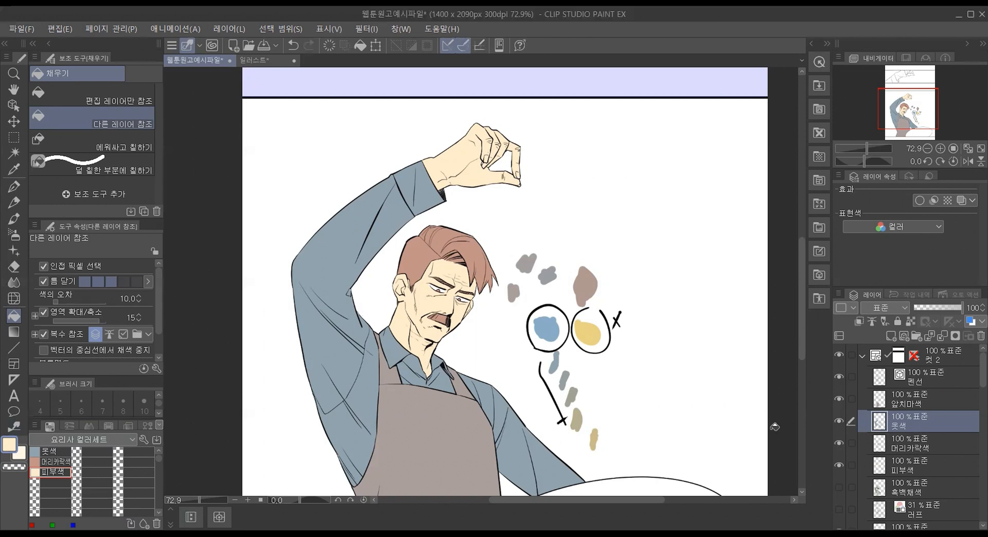
click(920, 469)
scroll(924, 460, down, 1)
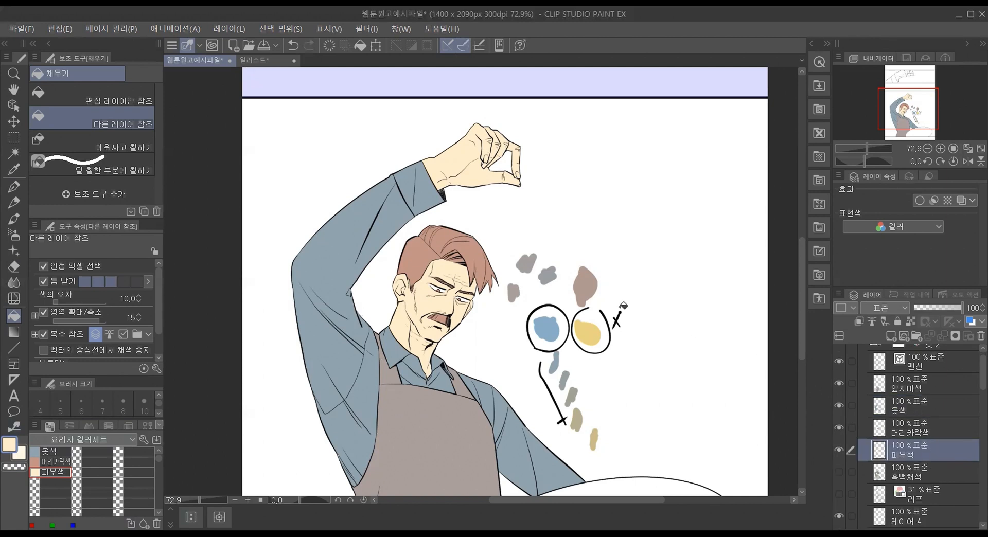
click(934, 435)
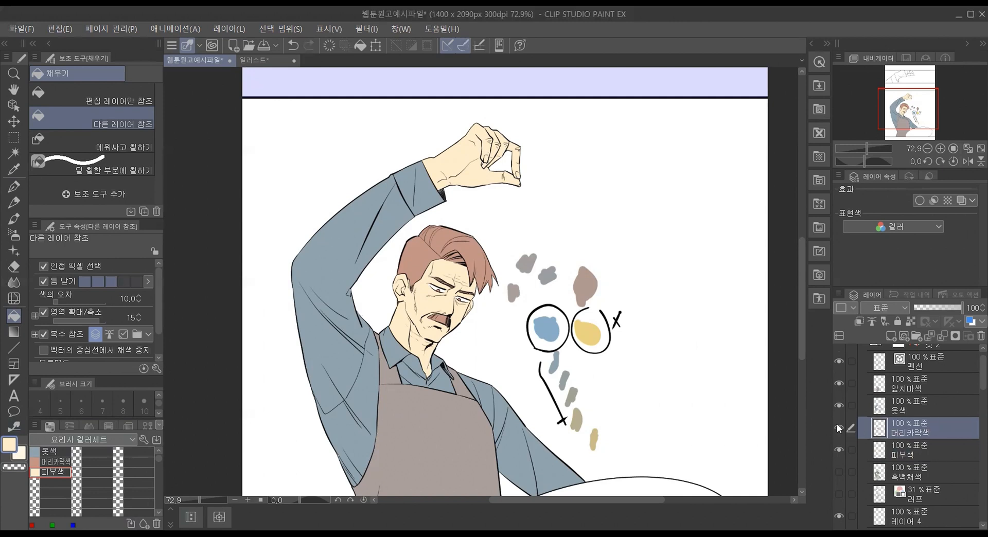
click(839, 429)
click(839, 428)
Step: Erase the color test swatches and marks beside the character with the 벡터용 eraser enlarged to size 120
click(20, 273)
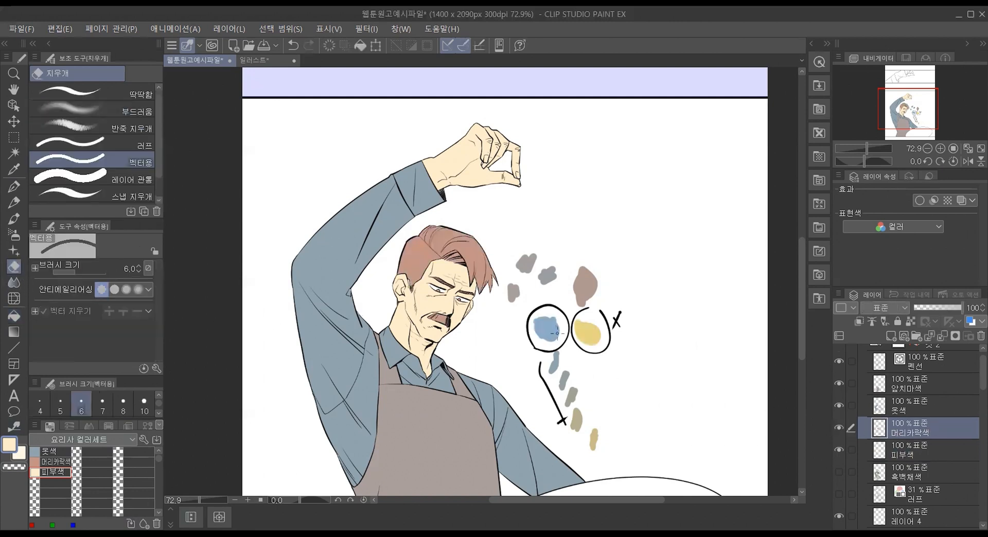
key(])
key(])
key(])
key(])
key(])
key(])
key(])
key(])
key(])
key(])
key(])
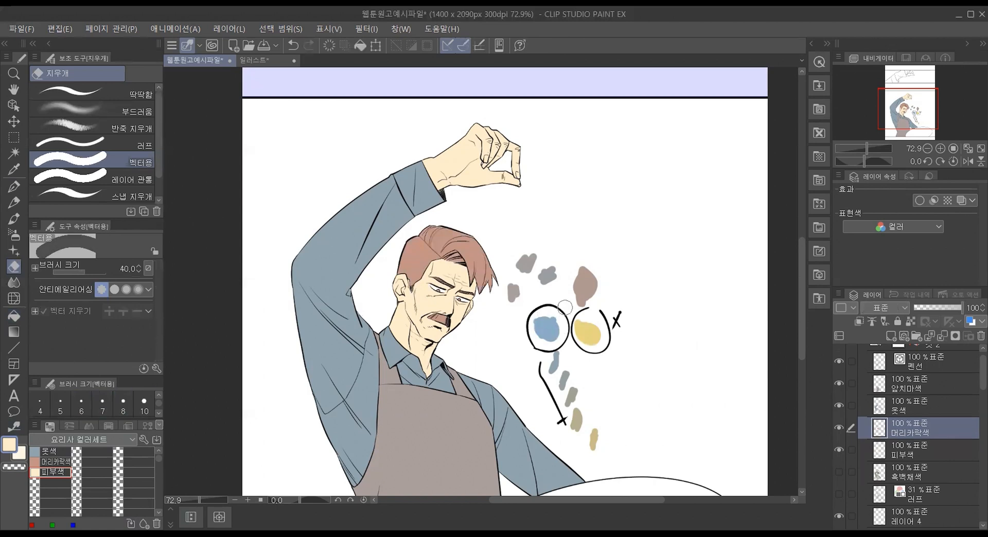
mouse_move(584, 324)
mouse_down()
mouse_move(589, 334)
mouse_move(536, 309)
mouse_move(584, 396)
mouse_move(558, 403)
mouse_move(523, 279)
mouse_move(529, 304)
mouse_move(626, 363)
mouse_move(569, 353)
mouse_move(571, 410)
mouse_up()
Step: Show the 흑백채색 layer and move it above the 앞치마색 layer
click(949, 409)
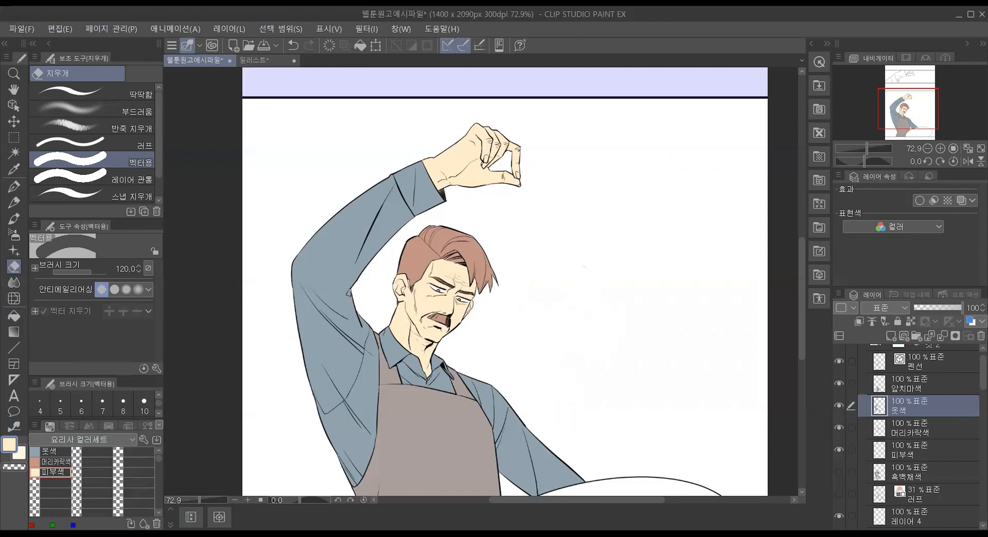
click(932, 470)
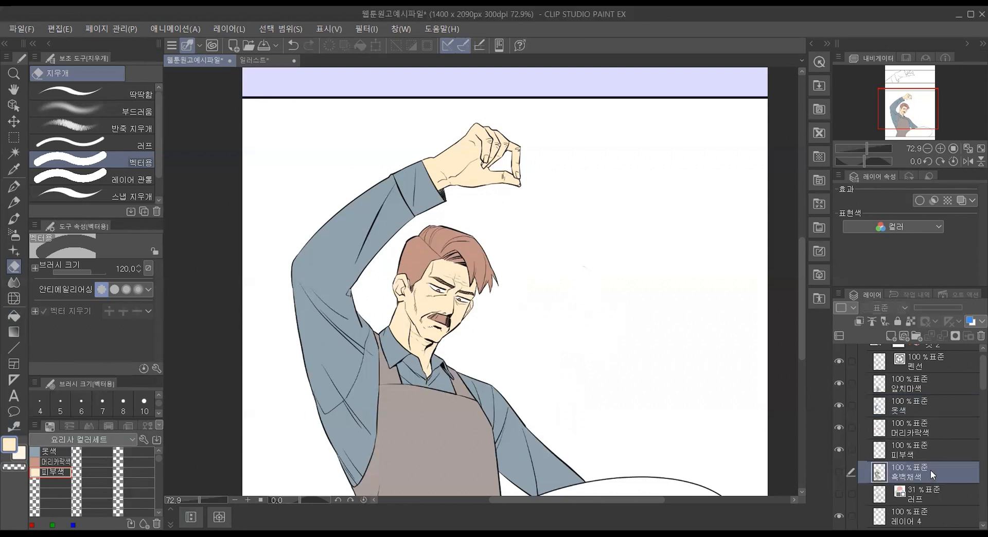
click(837, 472)
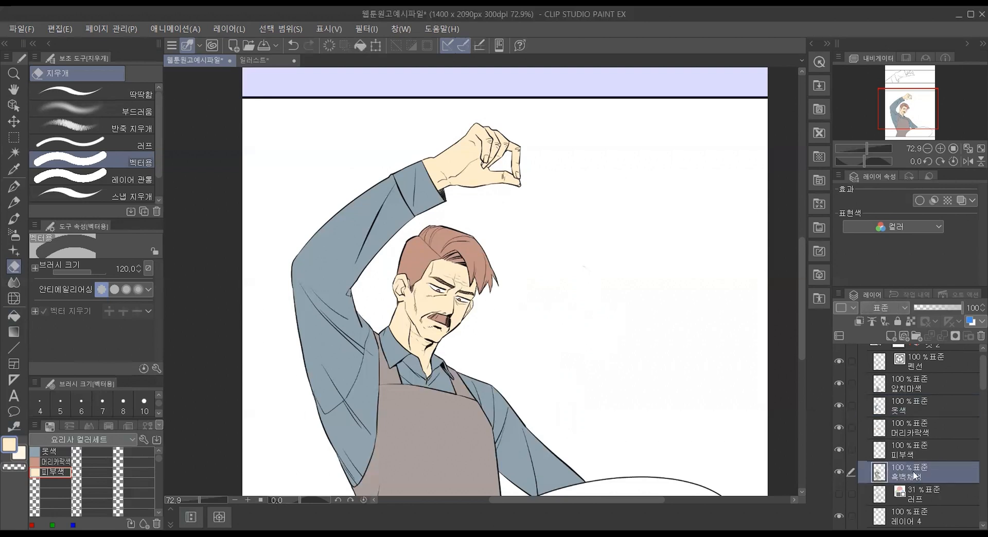
drag(911, 378, 911, 378)
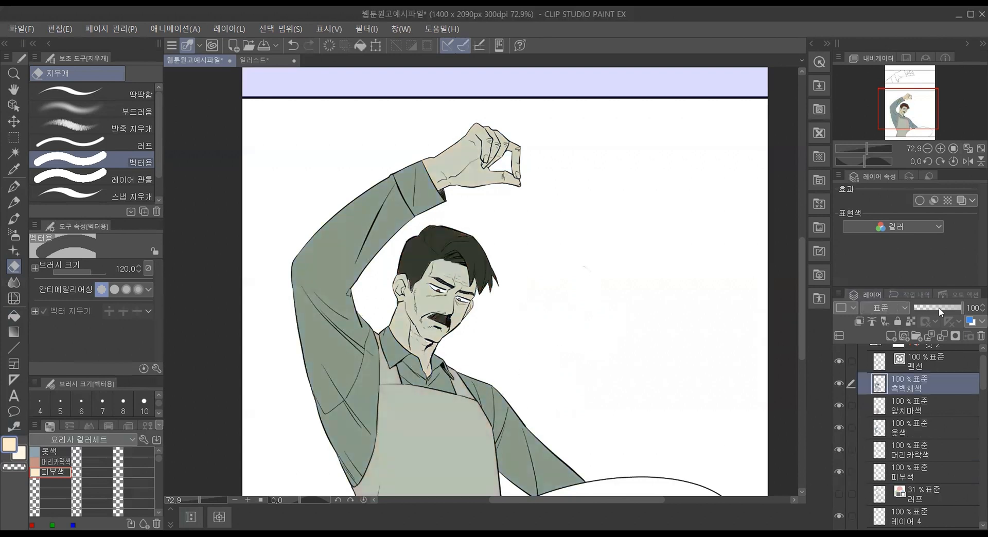
Step: Set the 흑백채색 layer's opacity to 47% and hide the layer
drag(938, 307, 933, 310)
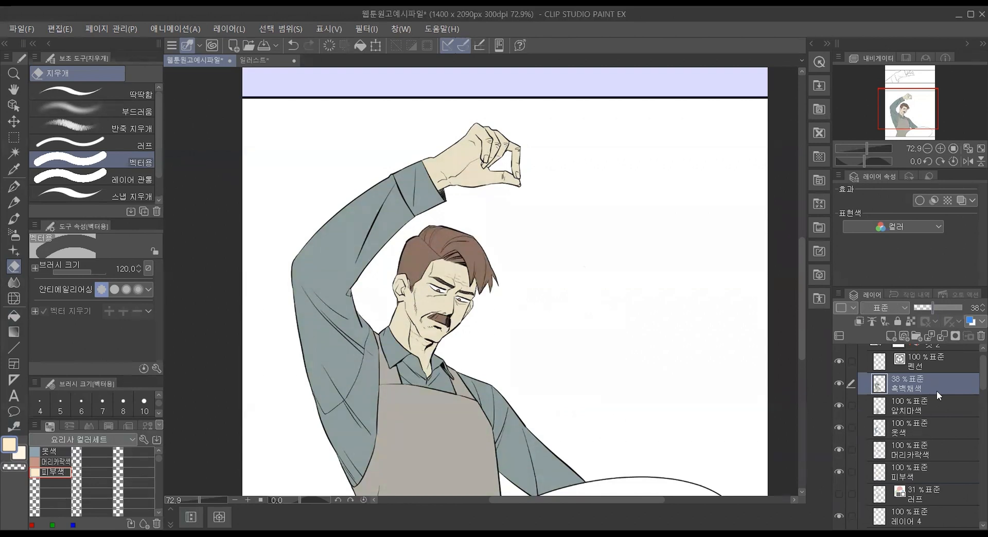
mouse_move(932, 308)
mouse_down()
mouse_move(923, 307)
mouse_move(936, 307)
mouse_up()
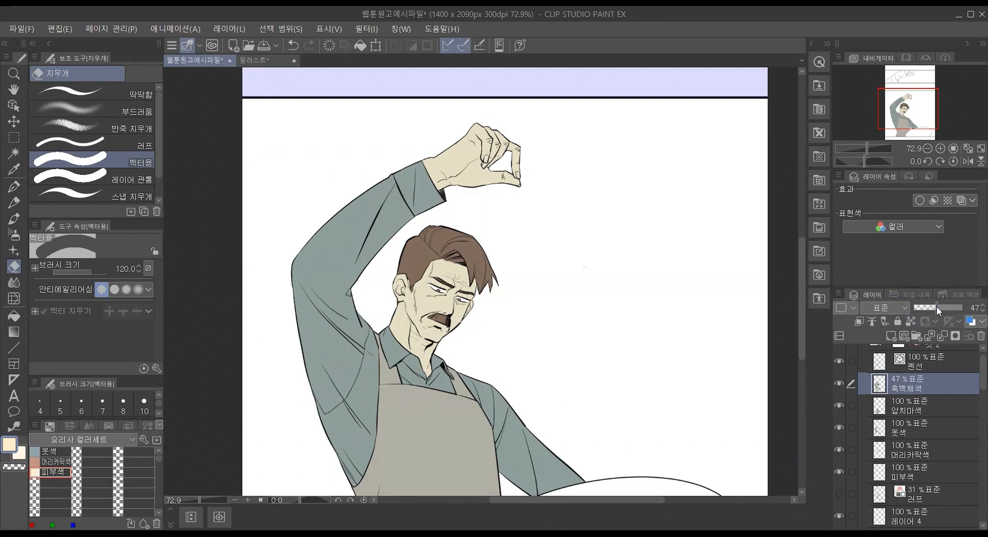
click(839, 384)
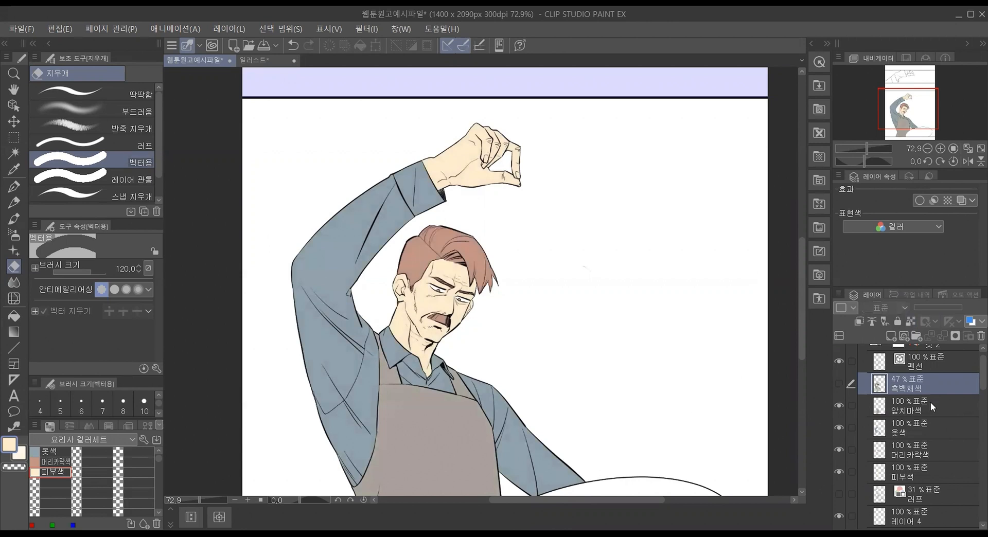
scroll(439, 462, up, 4)
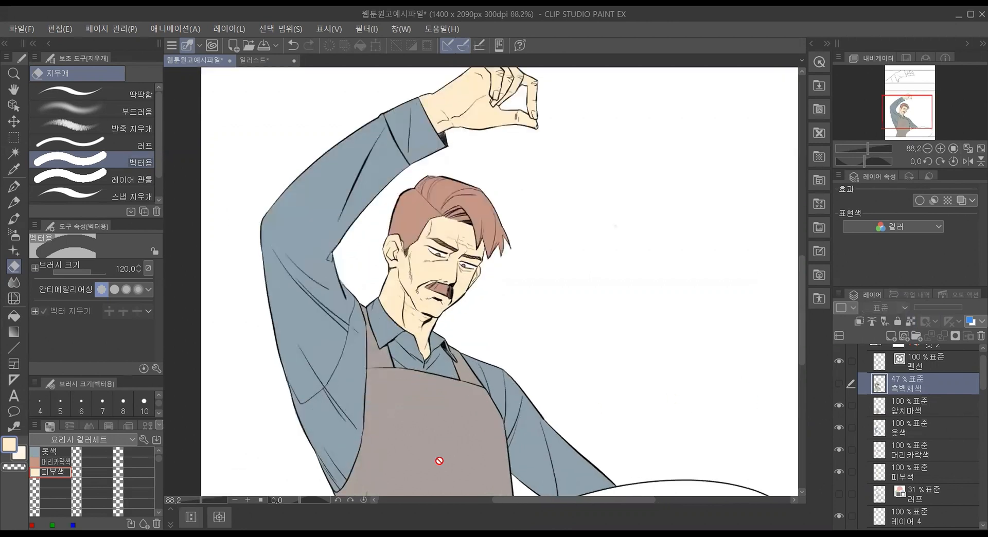
scroll(439, 461, down, 6)
drag(799, 309, 799, 339)
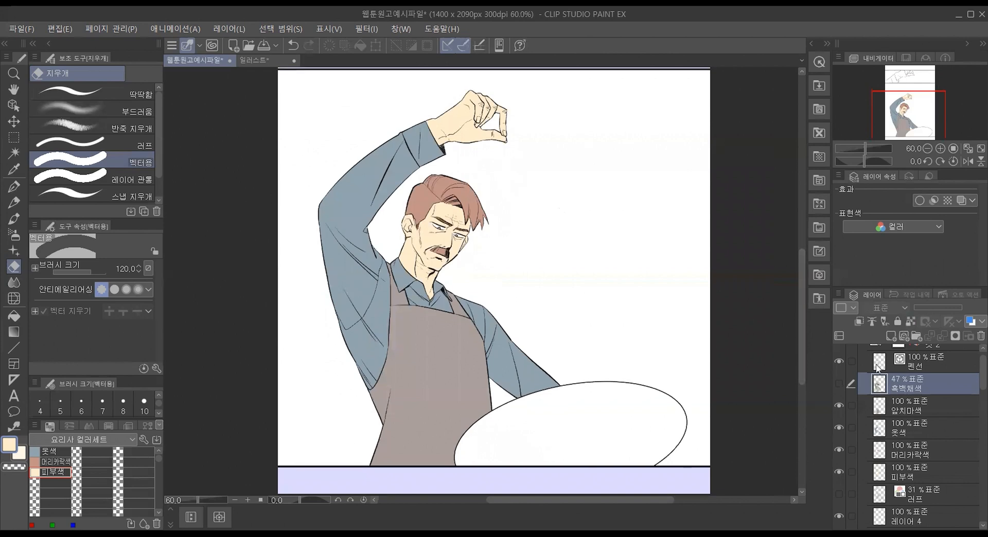
click(889, 336)
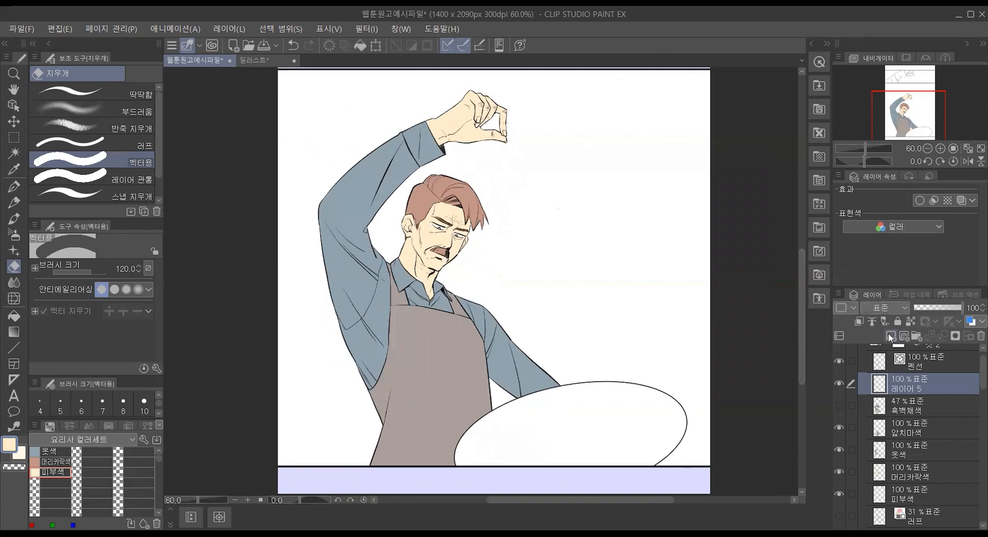
double_click(904, 388)
key(ctrl+z)
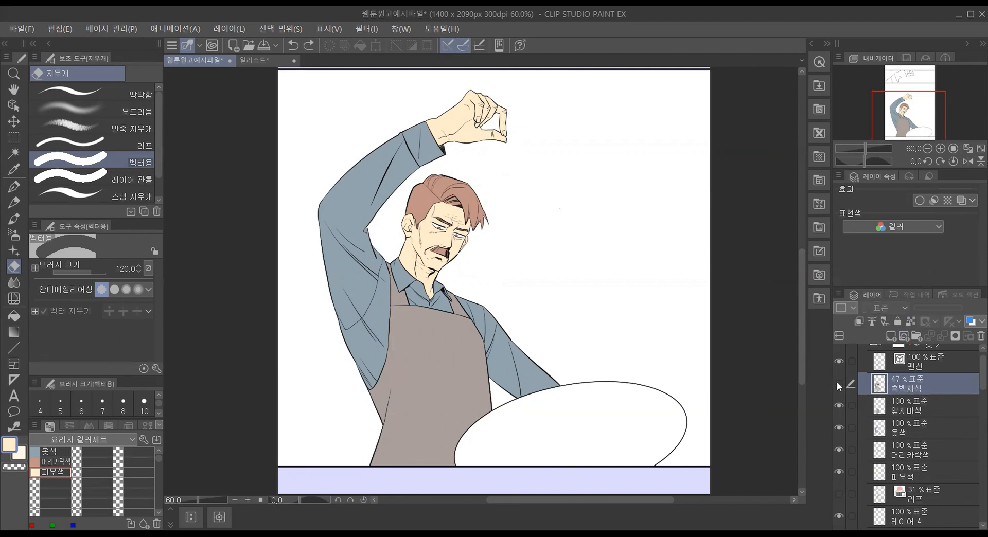
Step: Add a 색조/채도/명도 correction layer above 흑백채색 and try a hue of -1 with saturation 17
right_click(900, 387)
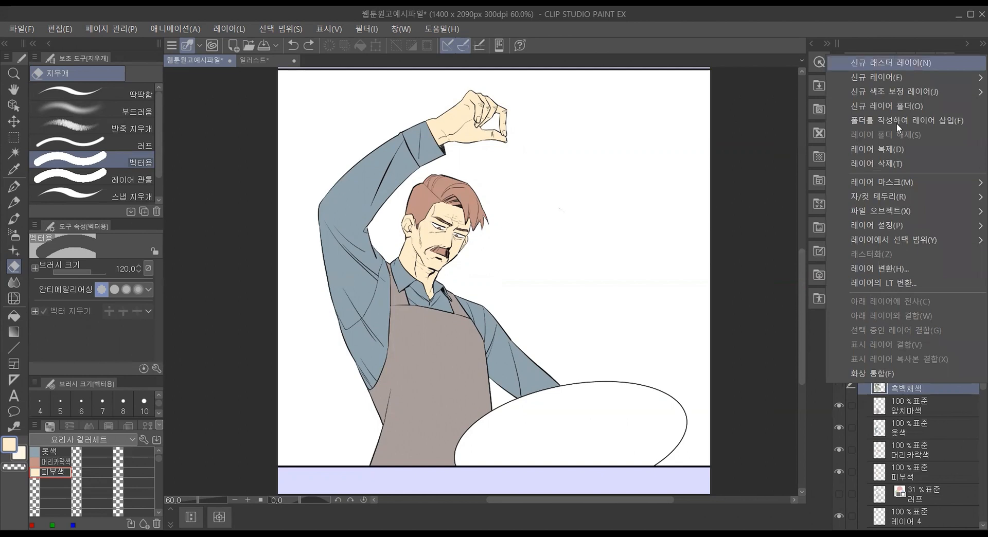
mouse_move(905, 87)
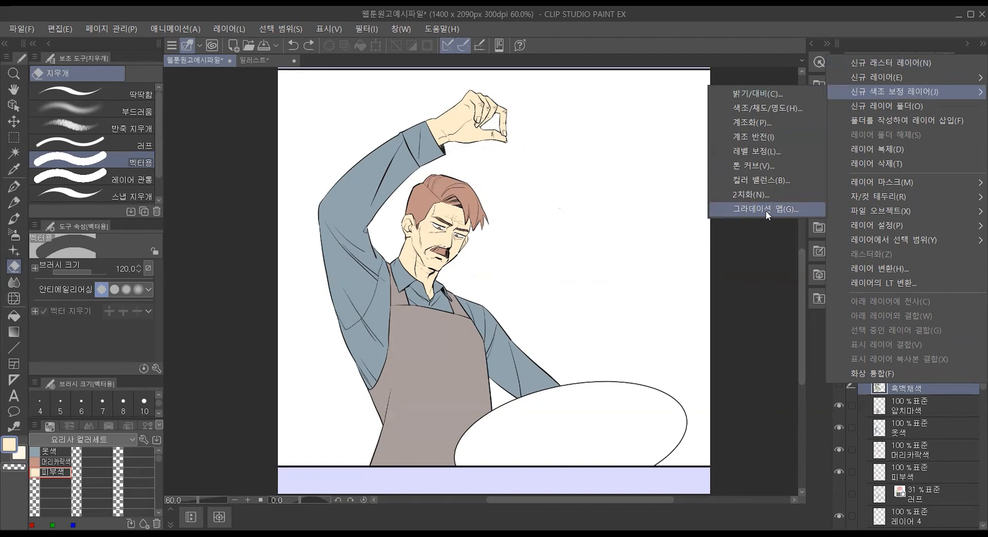
click(773, 107)
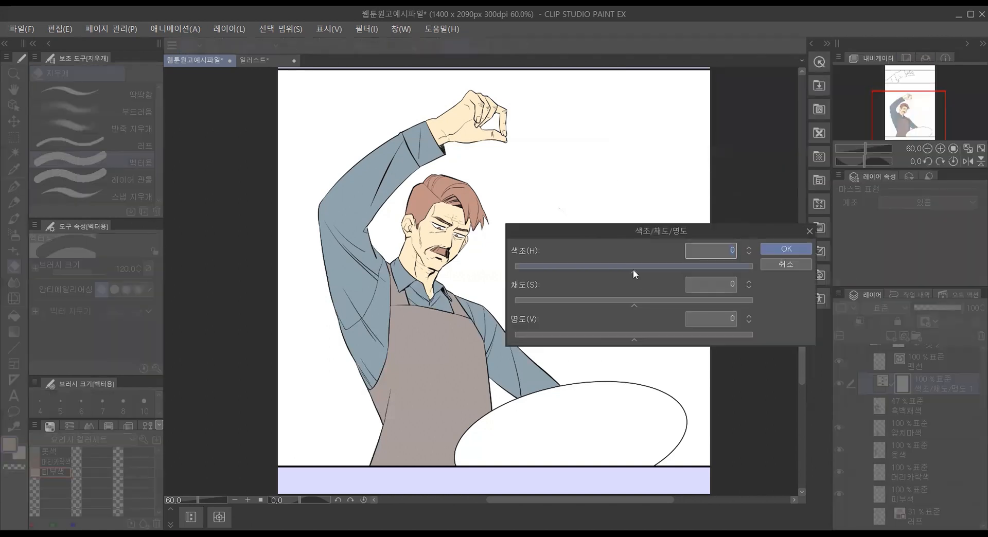
mouse_move(633, 269)
mouse_down()
mouse_move(605, 271)
mouse_move(638, 271)
mouse_up()
click(642, 304)
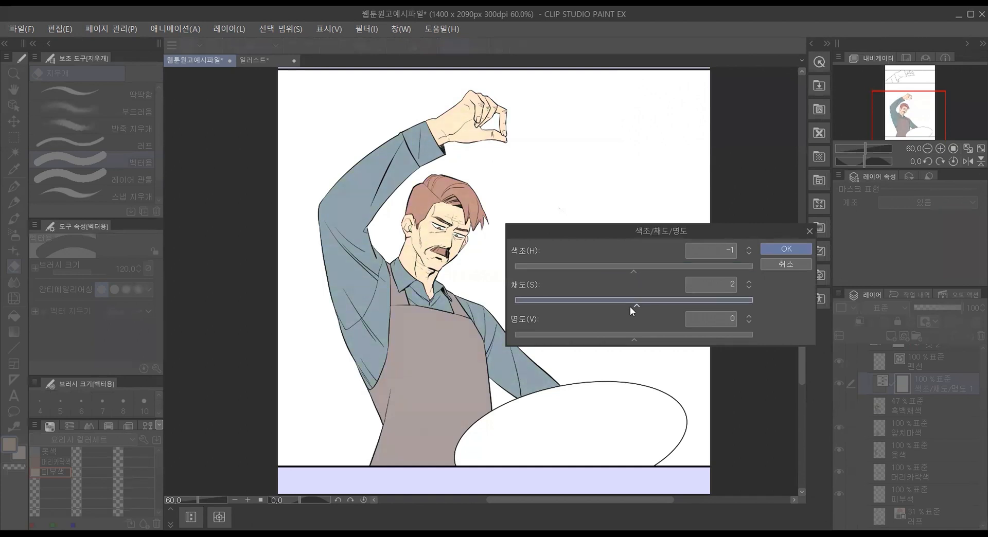
click(655, 308)
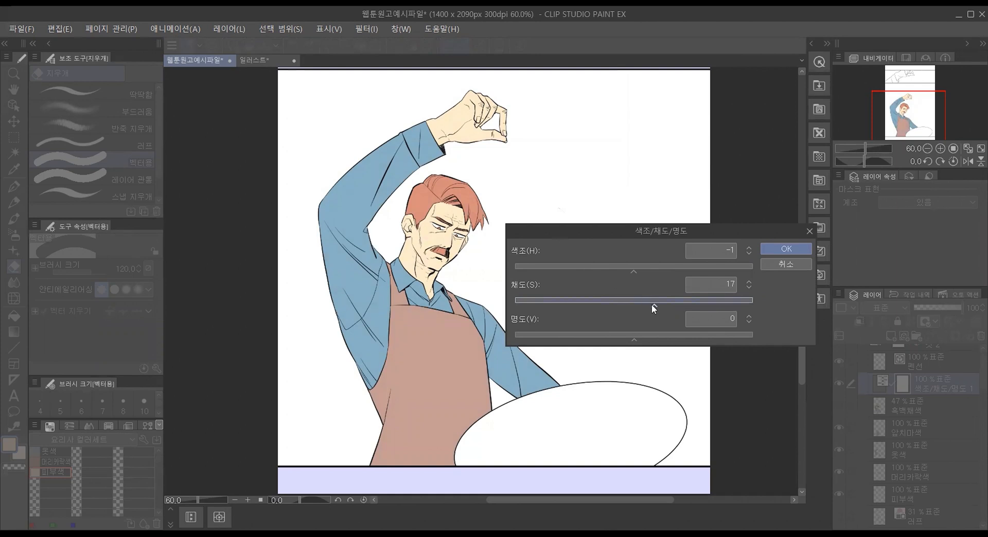
Step: Set the correction layer's saturation to -19, luminosity to 24 and hue to 0, and apply it
drag(615, 307, 606, 307)
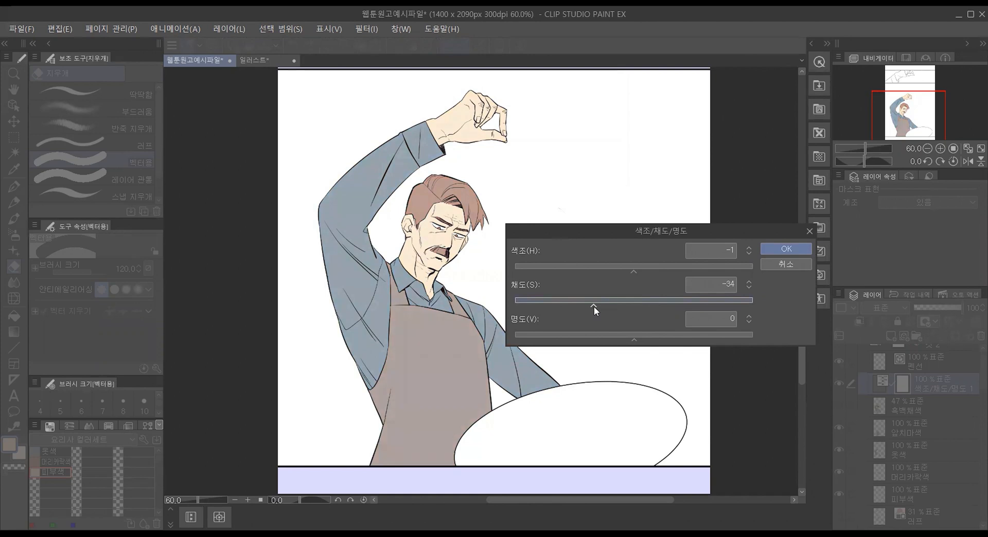
drag(634, 343, 663, 334)
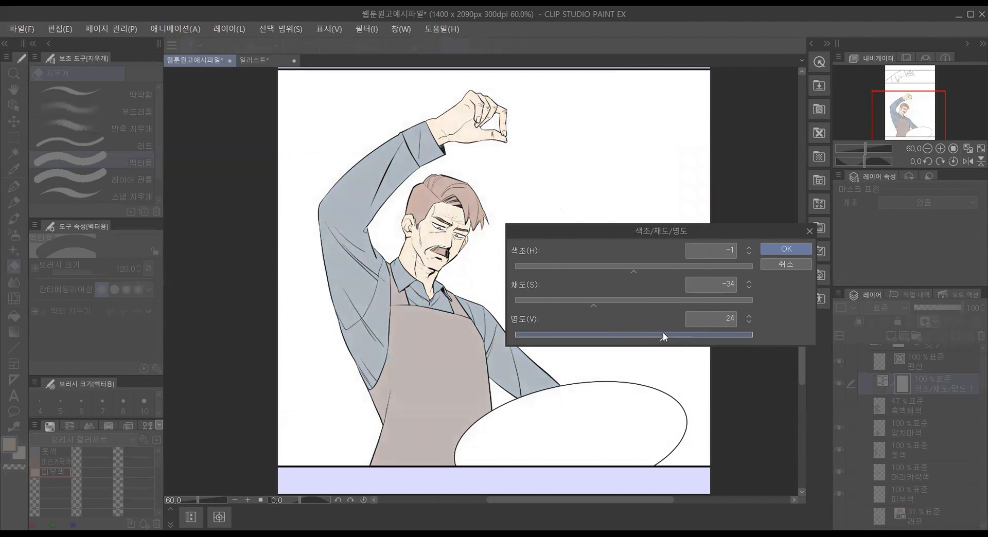
drag(591, 306, 583, 304)
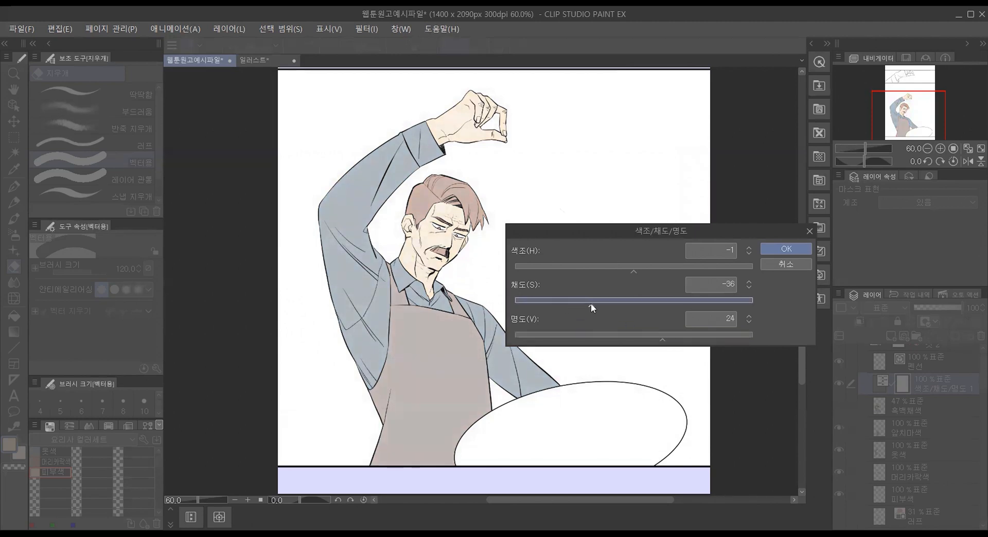
drag(595, 305, 611, 305)
mouse_move(629, 271)
mouse_down()
mouse_move(602, 273)
mouse_move(645, 273)
mouse_move(631, 273)
mouse_up()
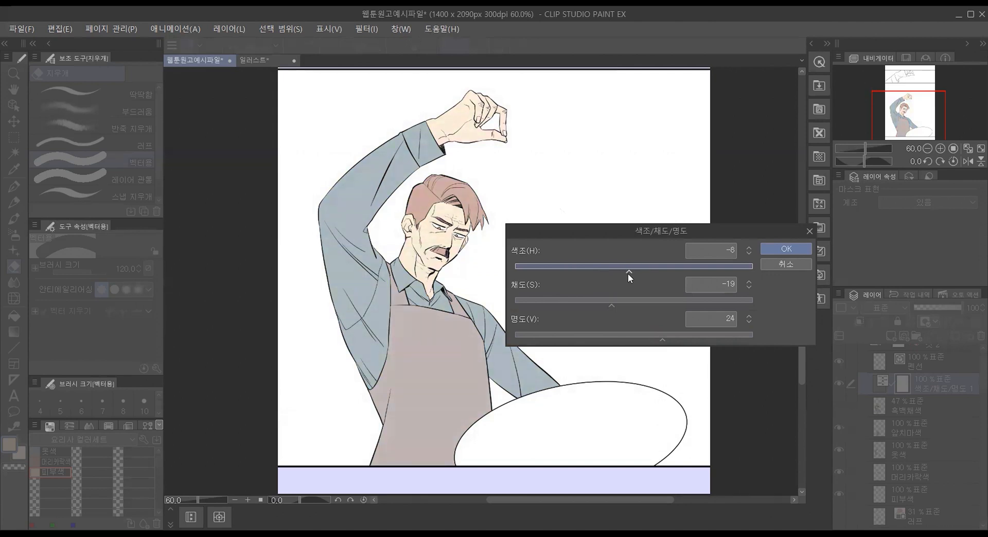
click(730, 252)
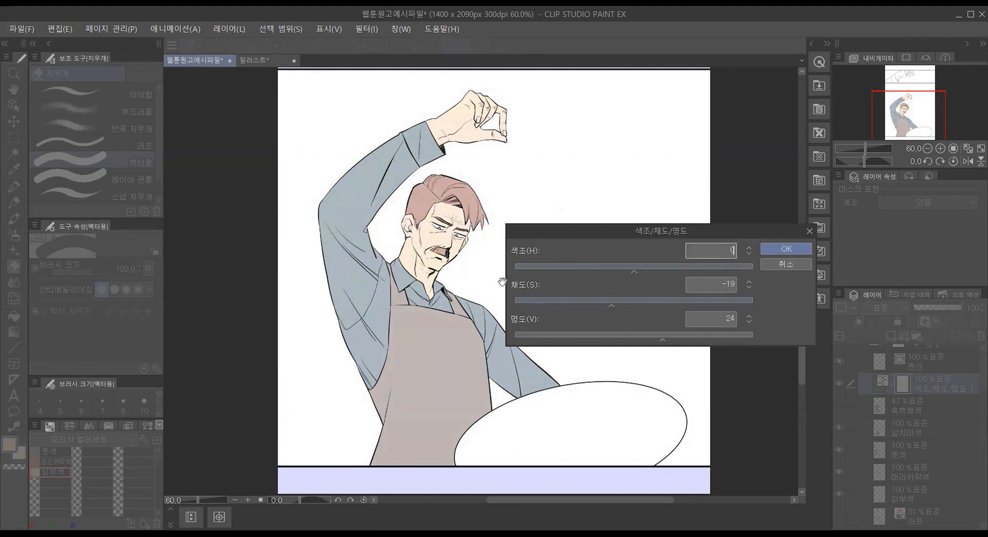
click(786, 249)
Step: Try a 밝기/대비 correction layer with brightness -6 and contrast 6, and discard it
right_click(920, 363)
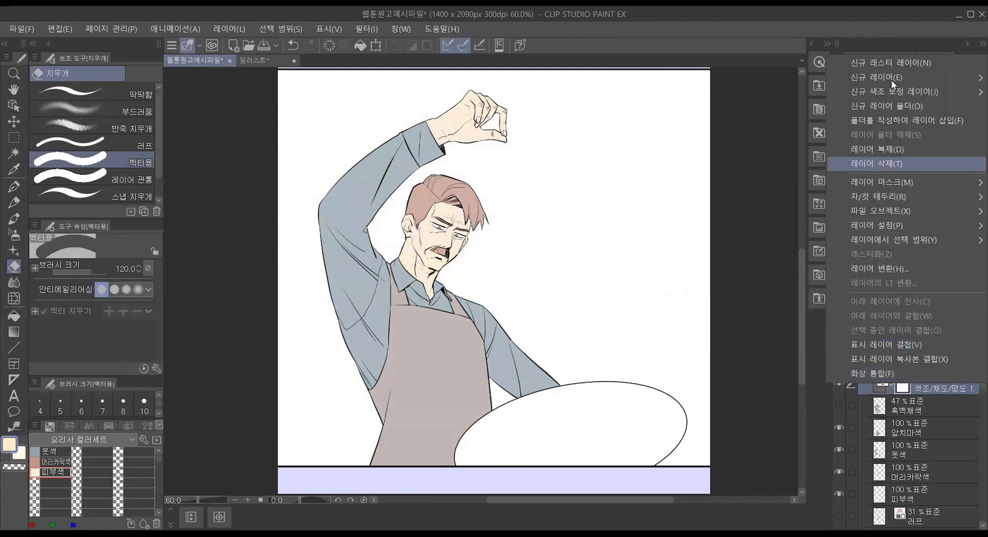
mouse_move(942, 91)
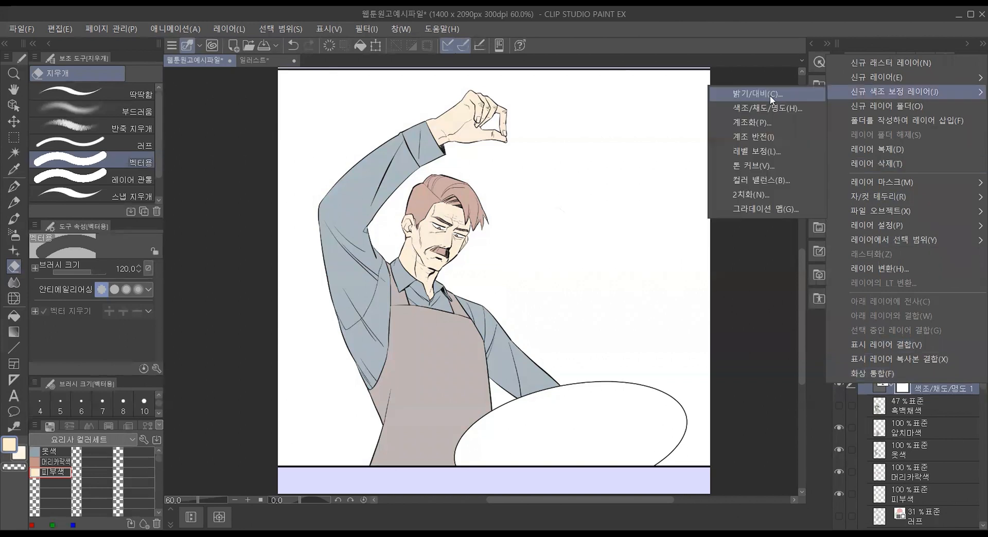
click(770, 95)
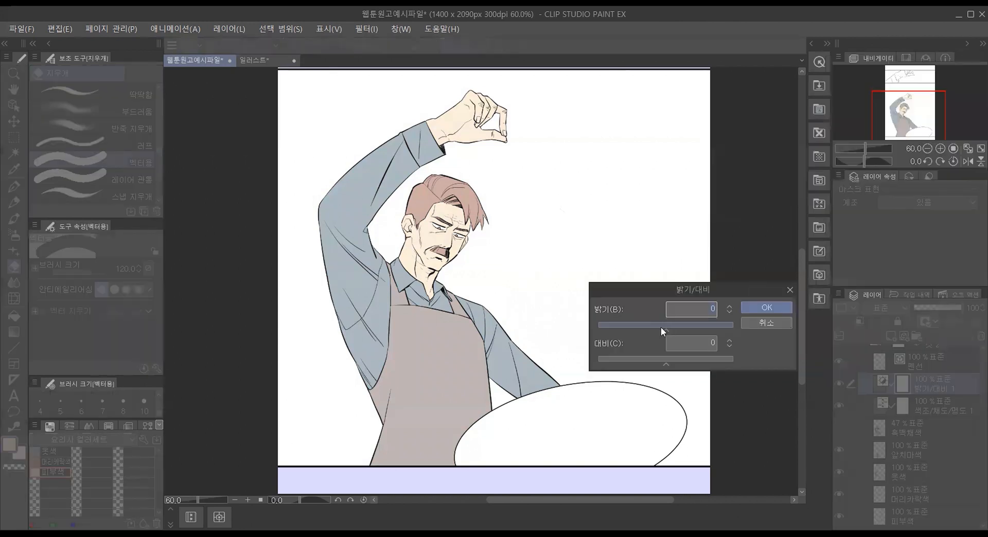
drag(649, 326, 661, 326)
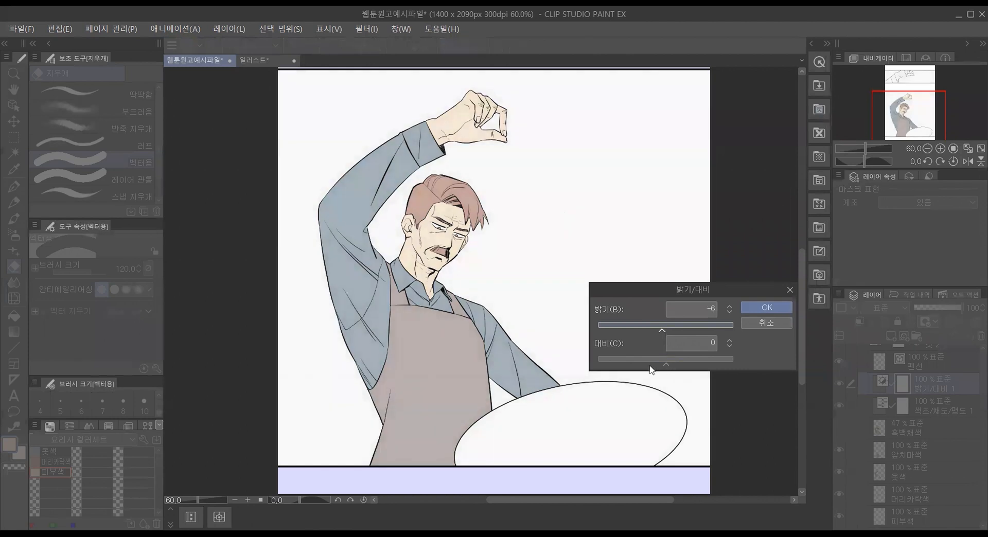
drag(649, 366, 671, 366)
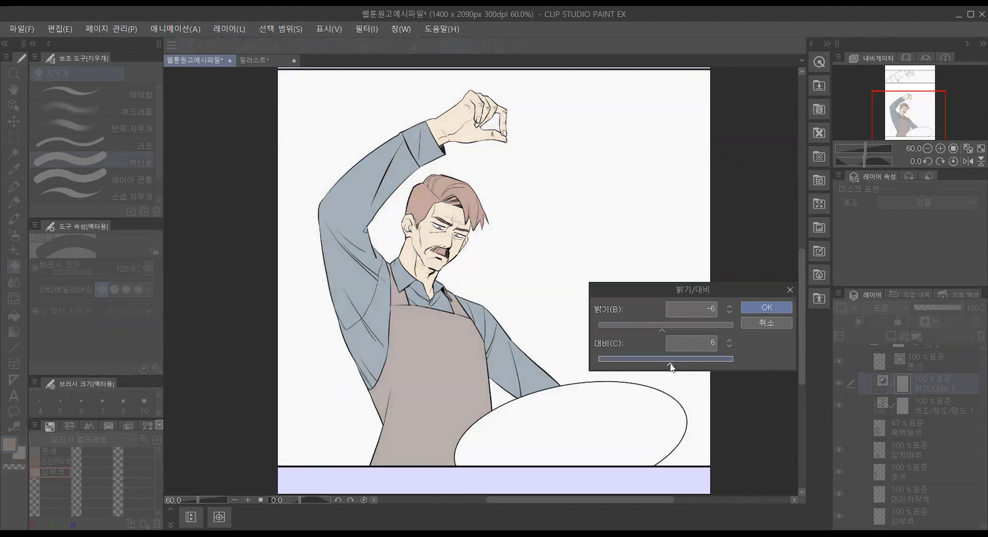
click(752, 323)
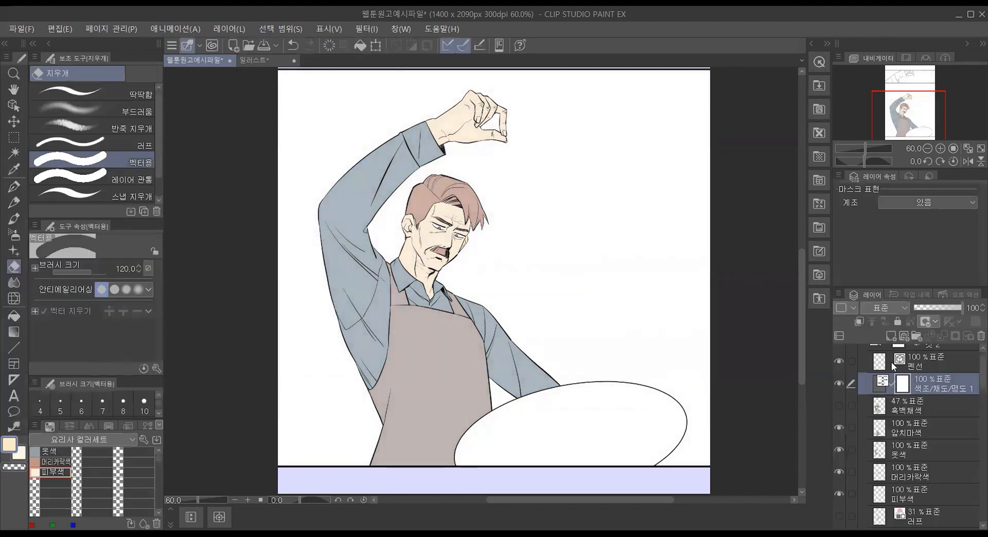
Step: Add a 그라데이션 맵 correction layer above the 색조/채도/명도 layer, using 흐릿한 그림자(빨강) from the 흐릿한 그림자 set
click(838, 293)
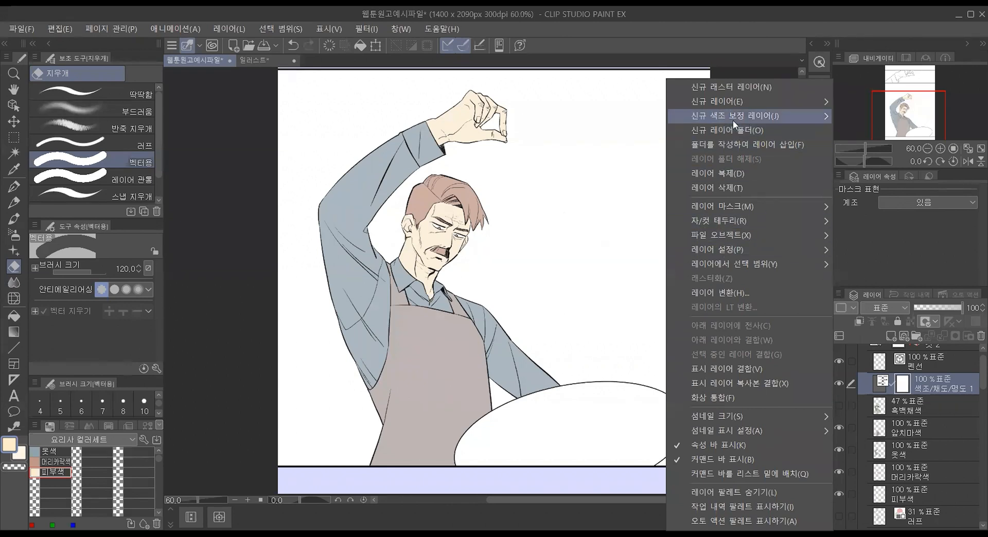
mouse_move(733, 119)
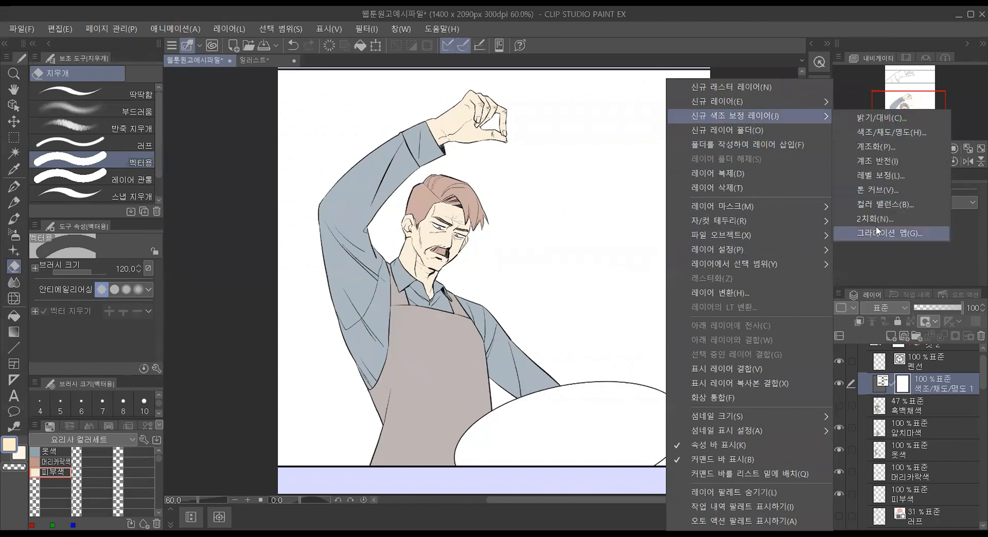
click(838, 232)
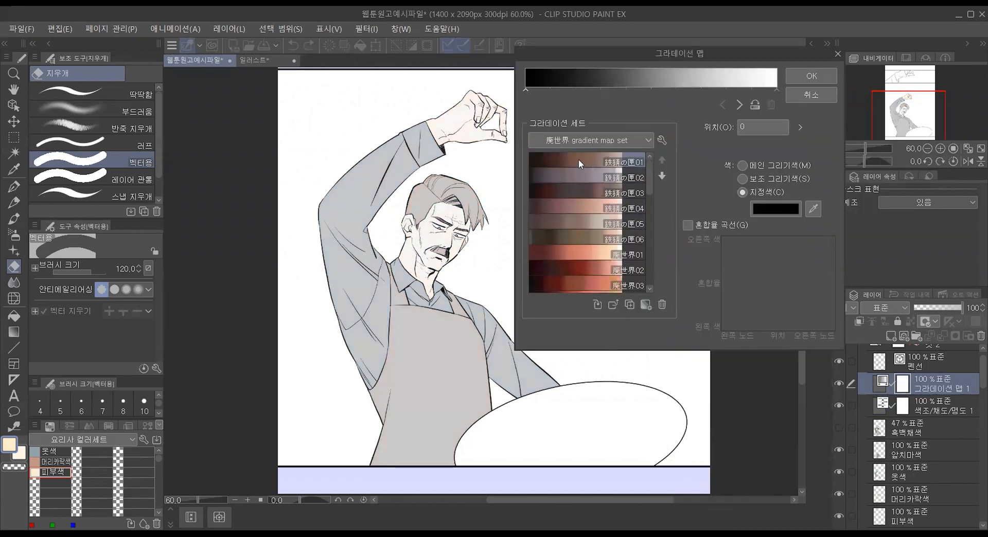
click(645, 141)
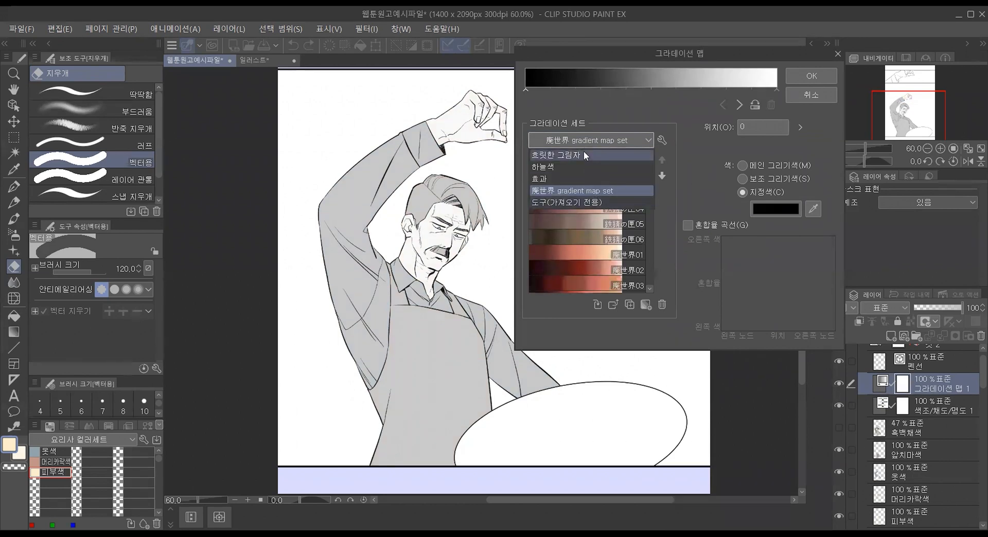
click(584, 151)
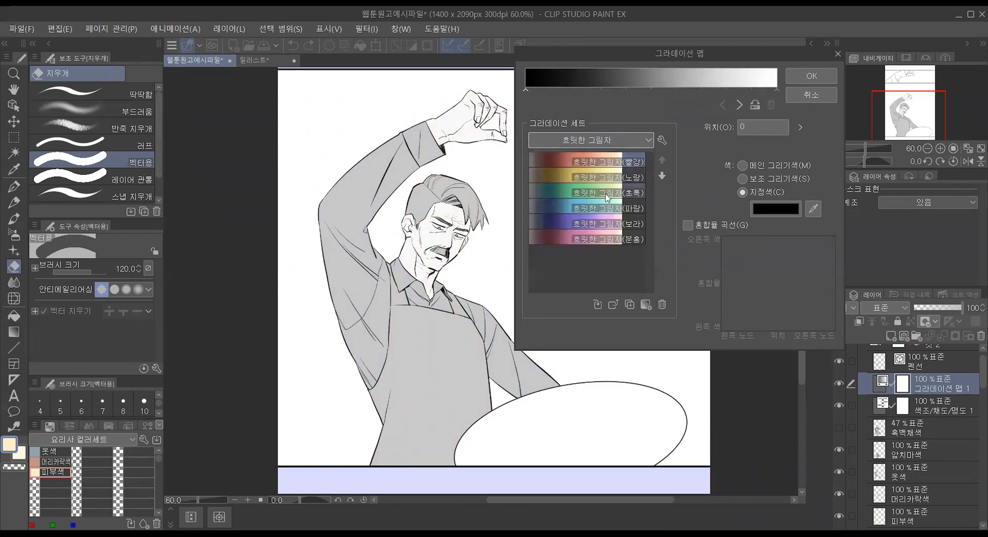
click(591, 155)
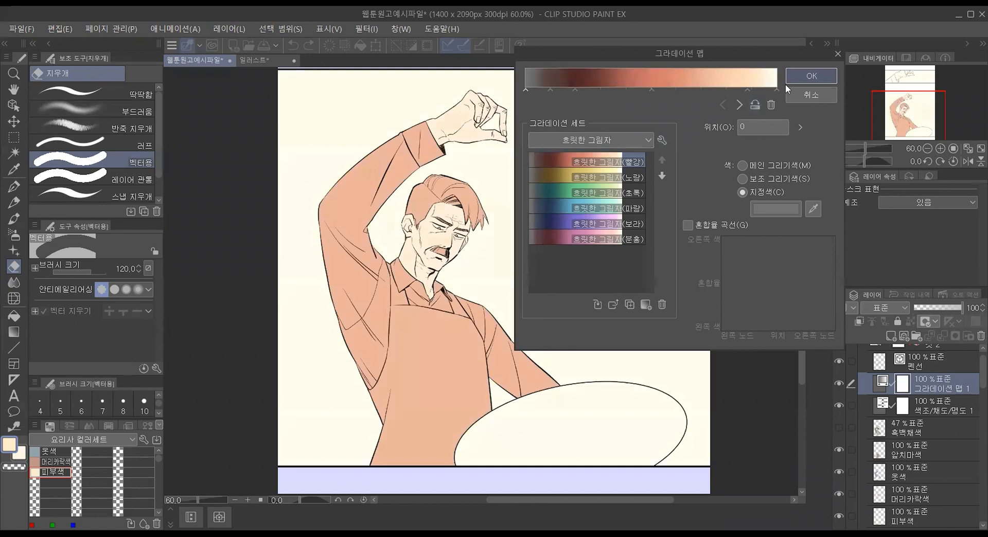
click(807, 77)
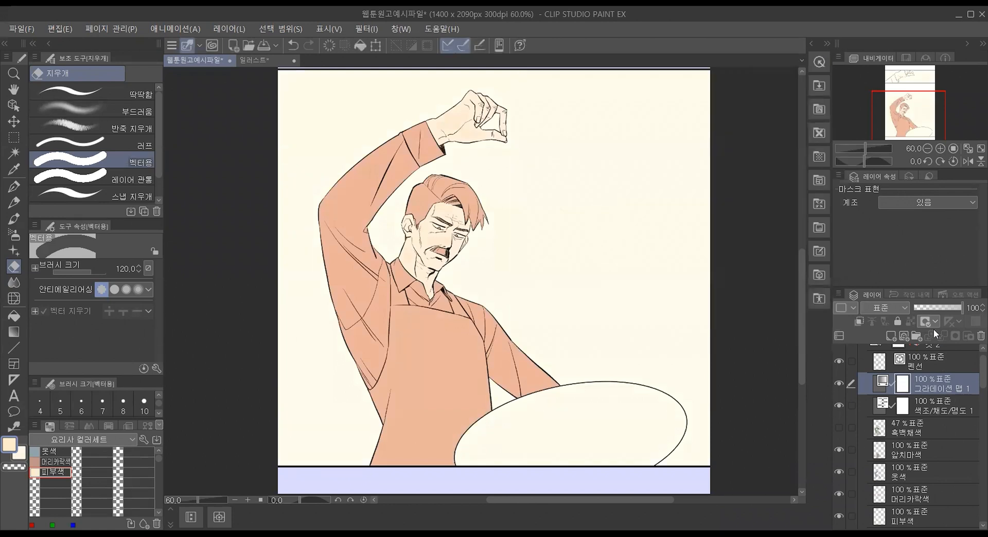
Step: Lower the opacity of the new gradient map layer to 13%
drag(956, 308, 924, 308)
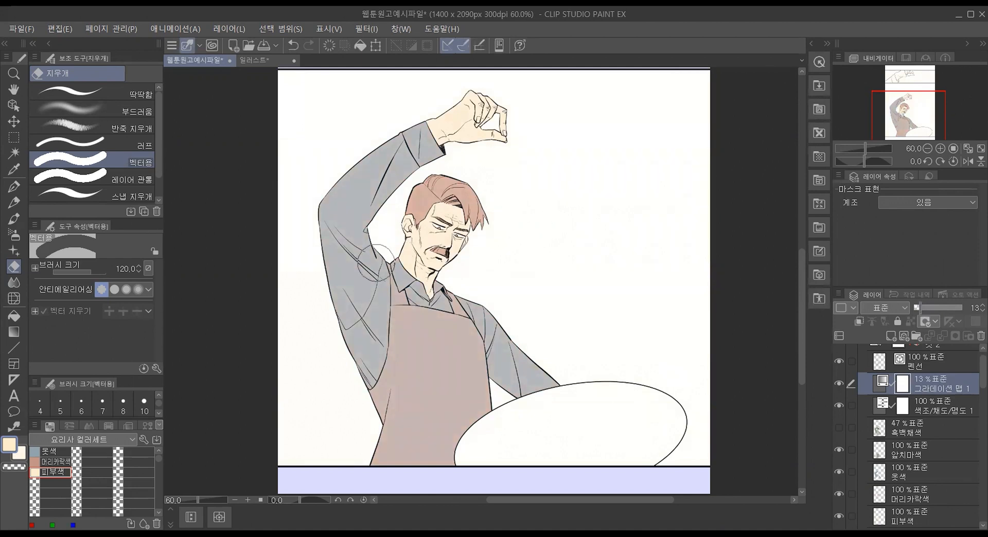
scroll(364, 262, down, 2)
scroll(296, 207, up, 3)
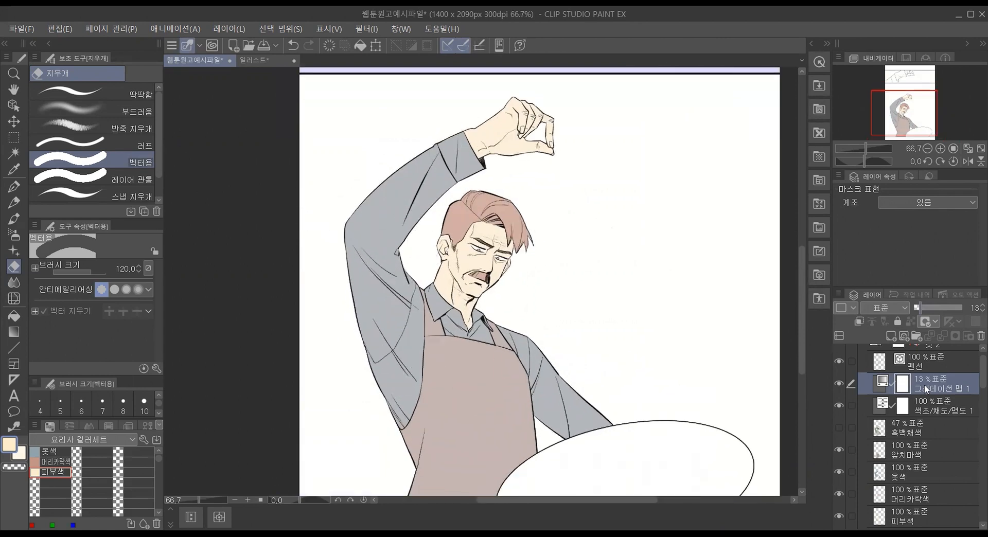
Step: Try applying the 흐릿한 그림자(빨강) gradient map directly to the 앞치마색 layer, and undo it
click(42, 32)
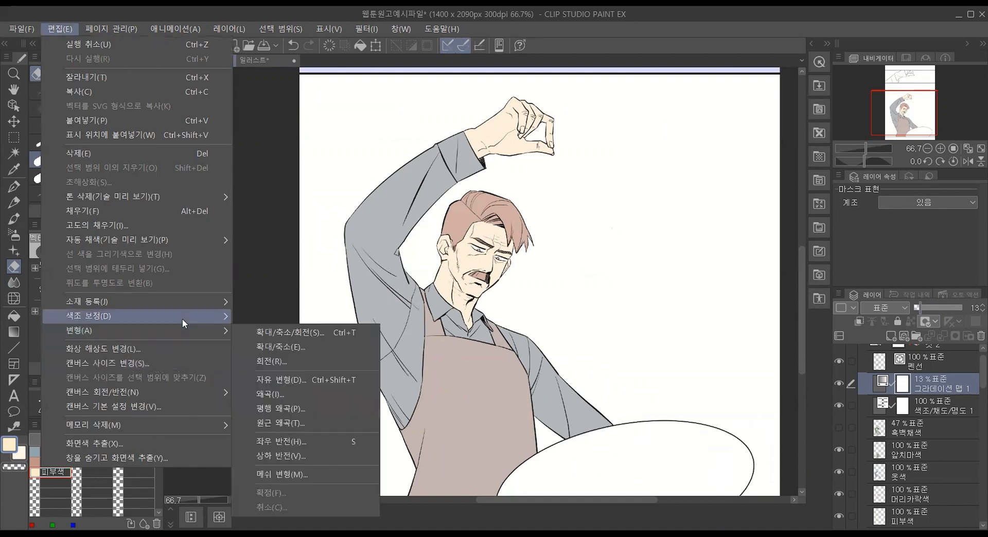
mouse_move(182, 319)
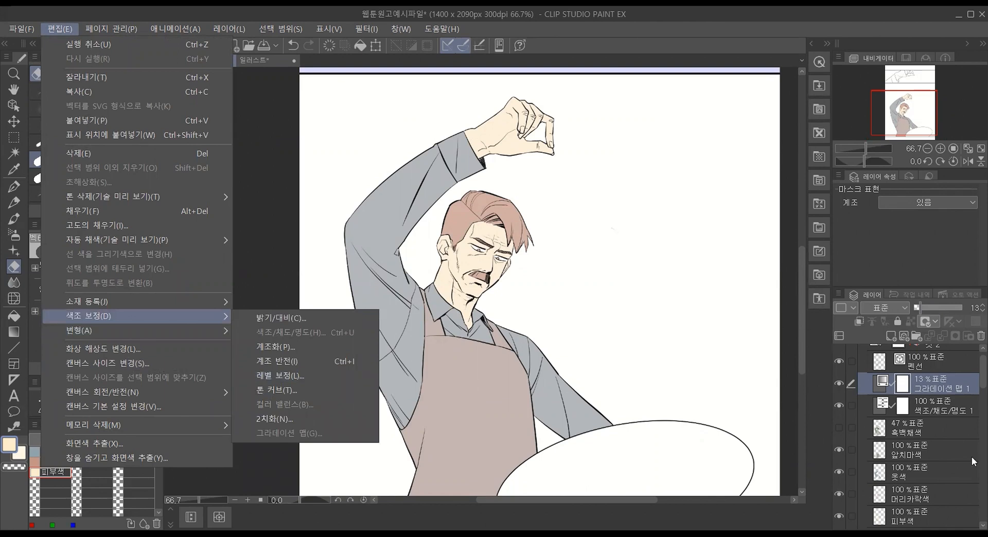
click(945, 452)
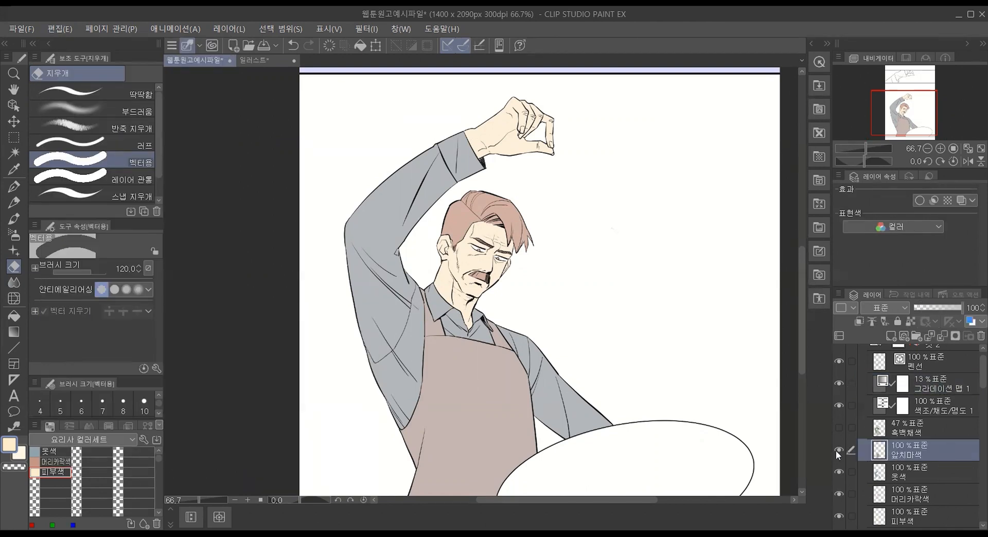
click(925, 477)
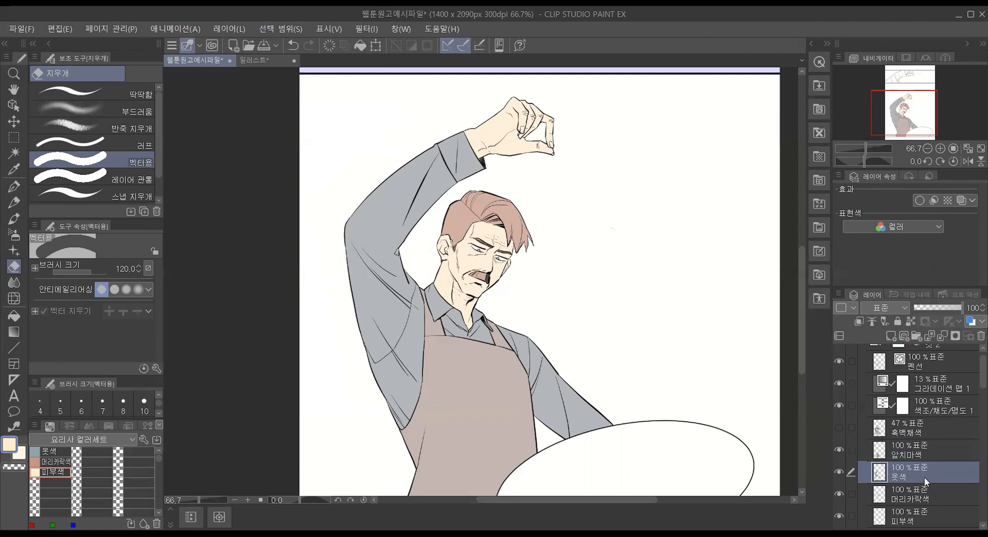
click(927, 453)
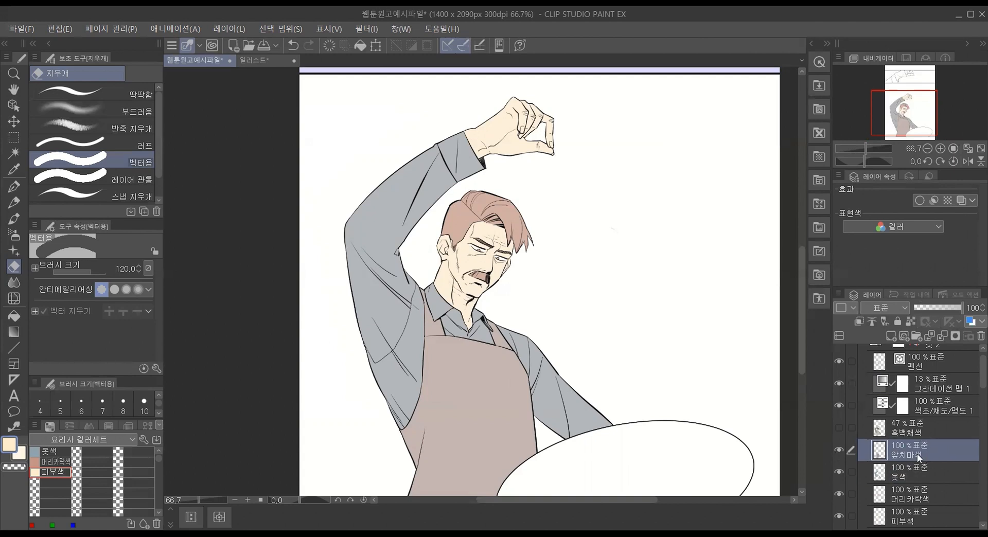
click(48, 29)
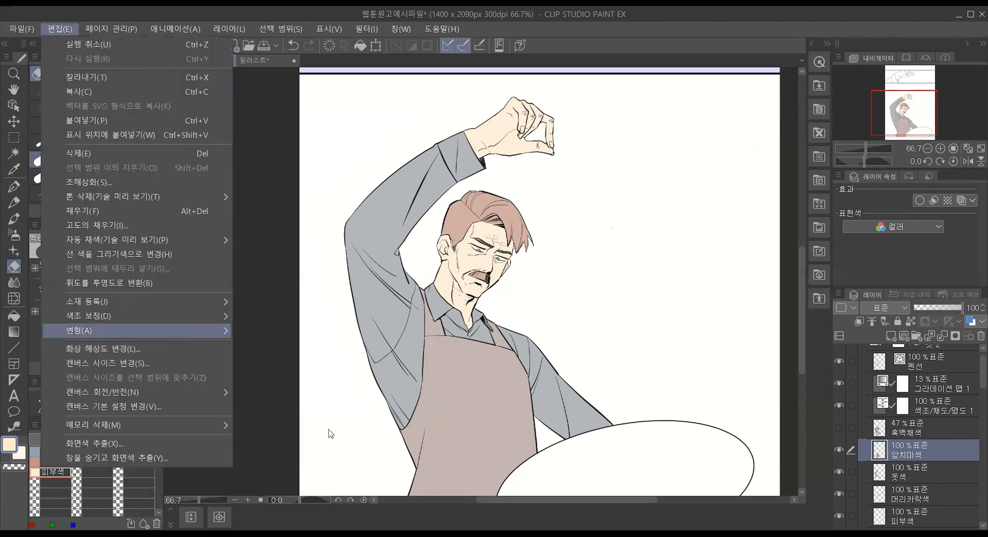
mouse_move(192, 315)
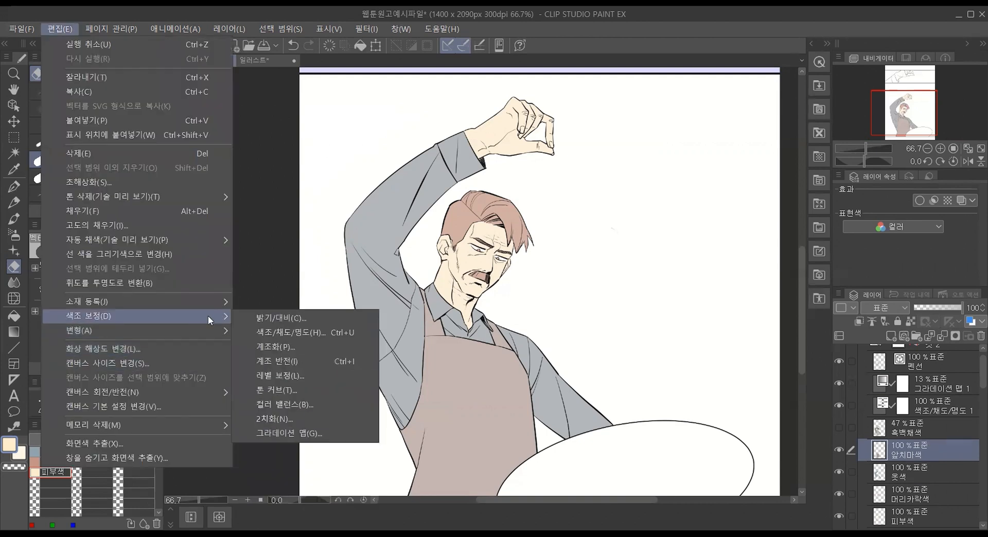
click(316, 440)
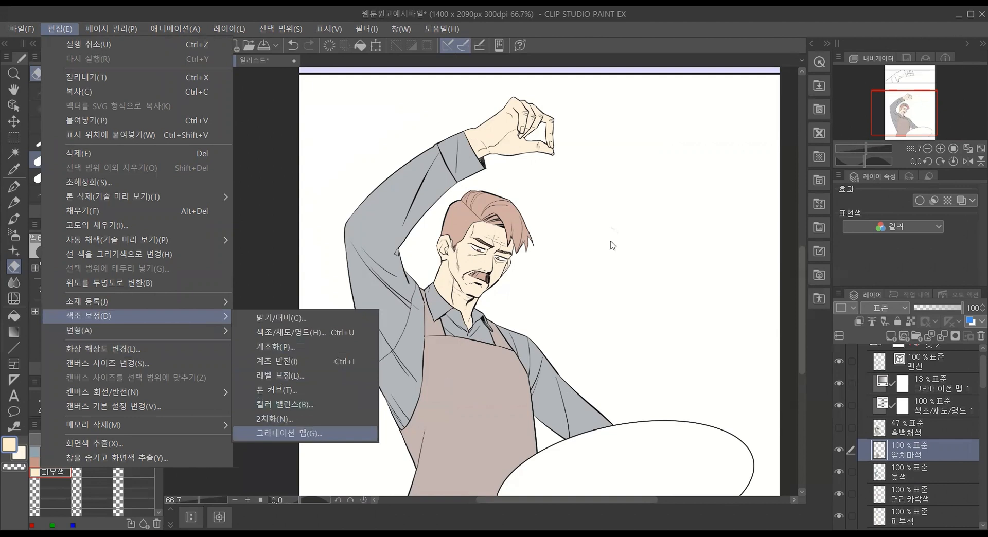
click(588, 166)
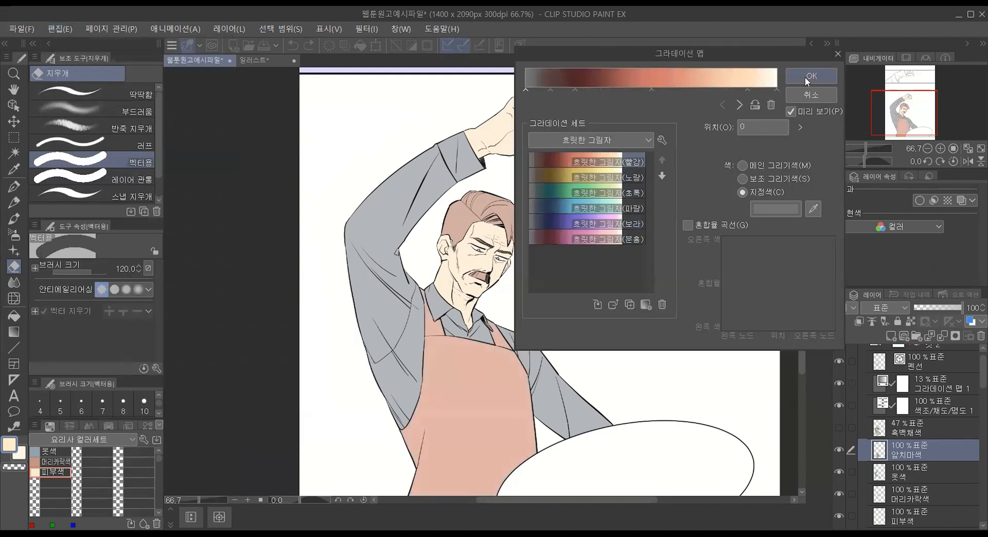
key(Return)
drag(948, 307, 972, 308)
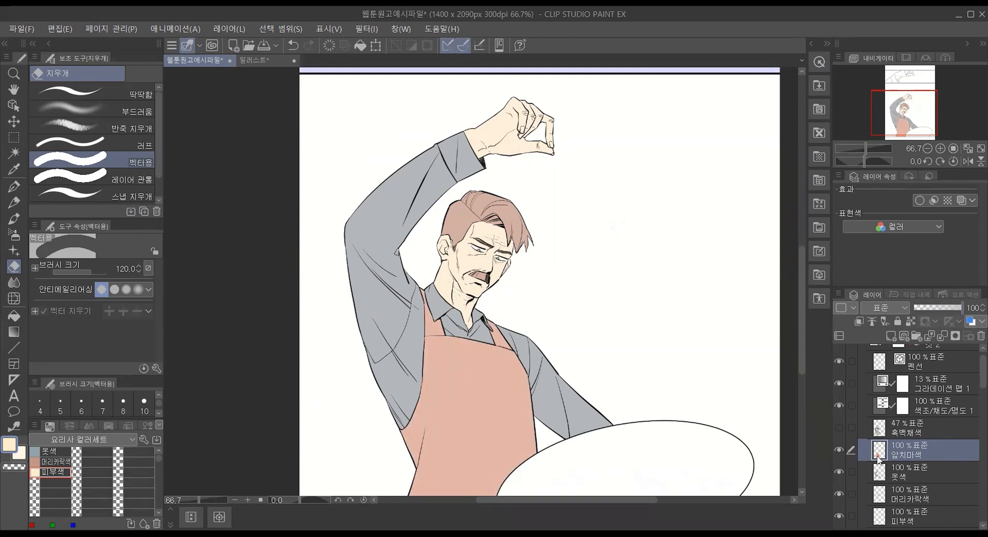
key(ctrl+z)
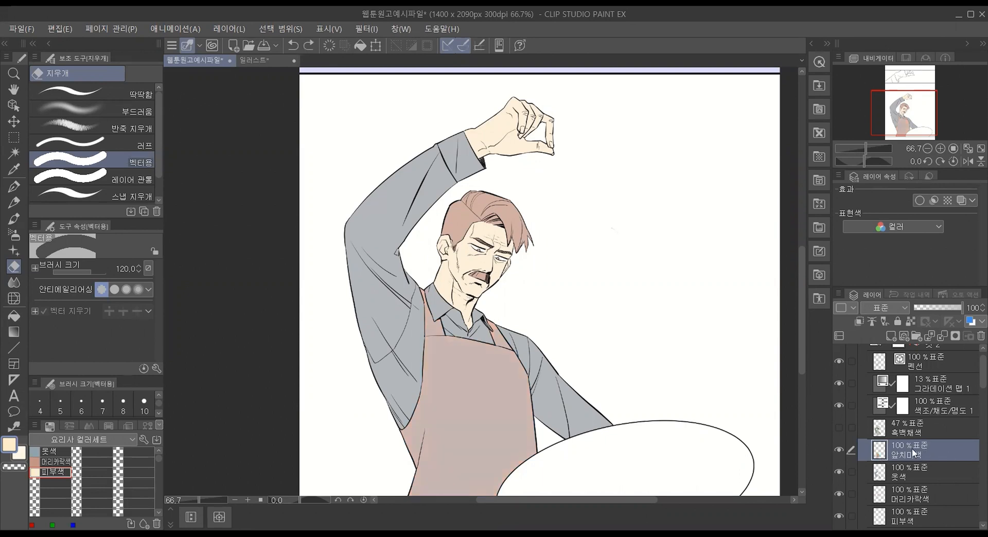
Step: Add a gradient map correction layer with 흐릿한 그림자(노랑) above the 앞치마색 layer and set its opacity to 36%
right_click(912, 449)
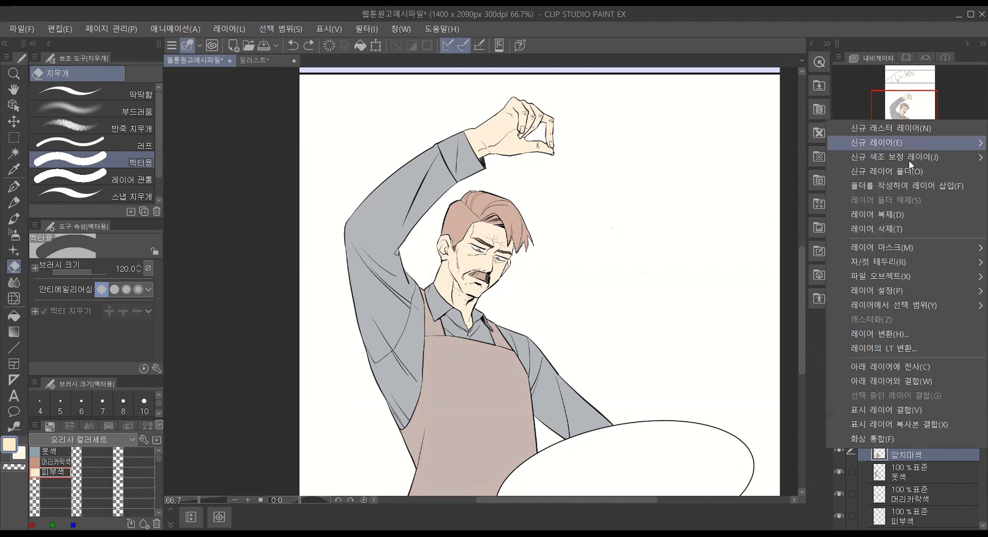
mouse_move(908, 160)
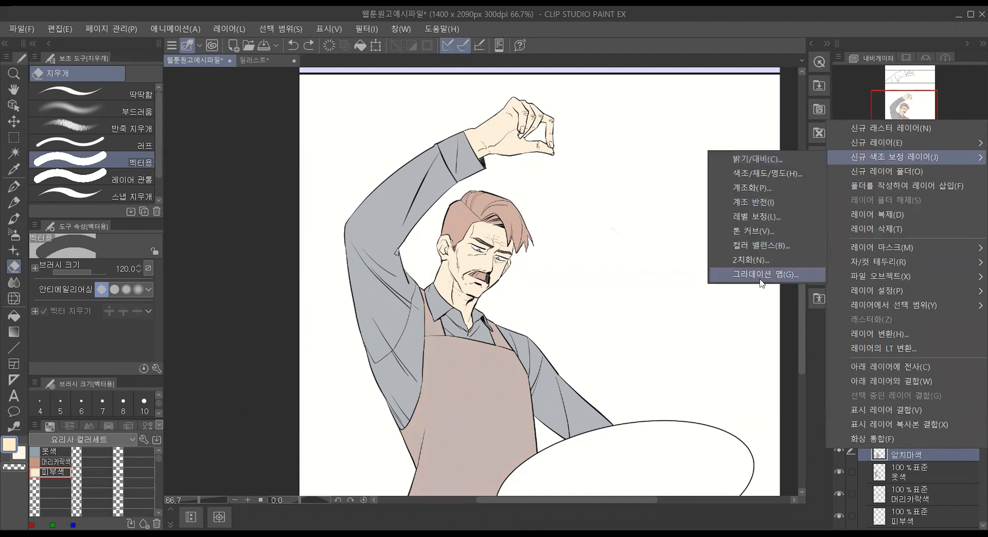
click(761, 283)
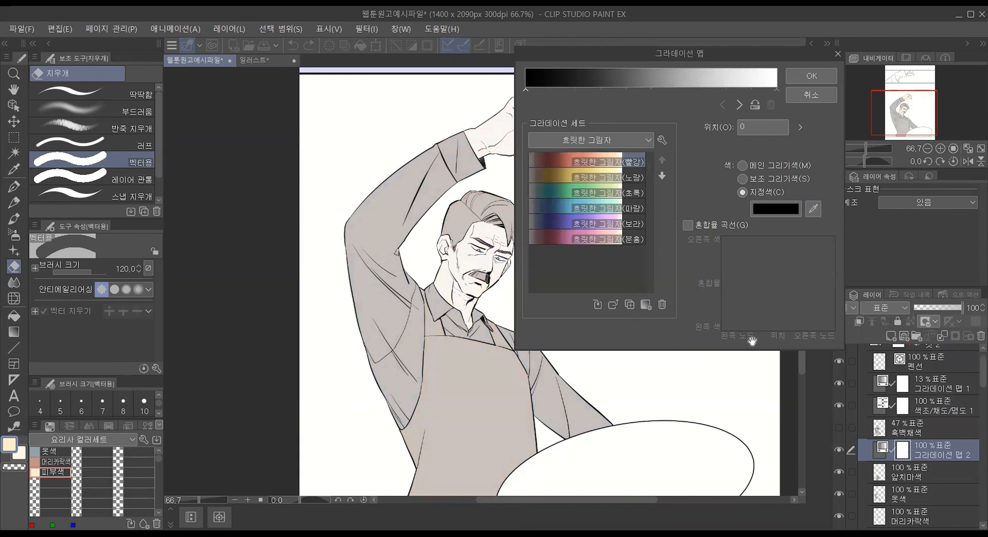
click(577, 177)
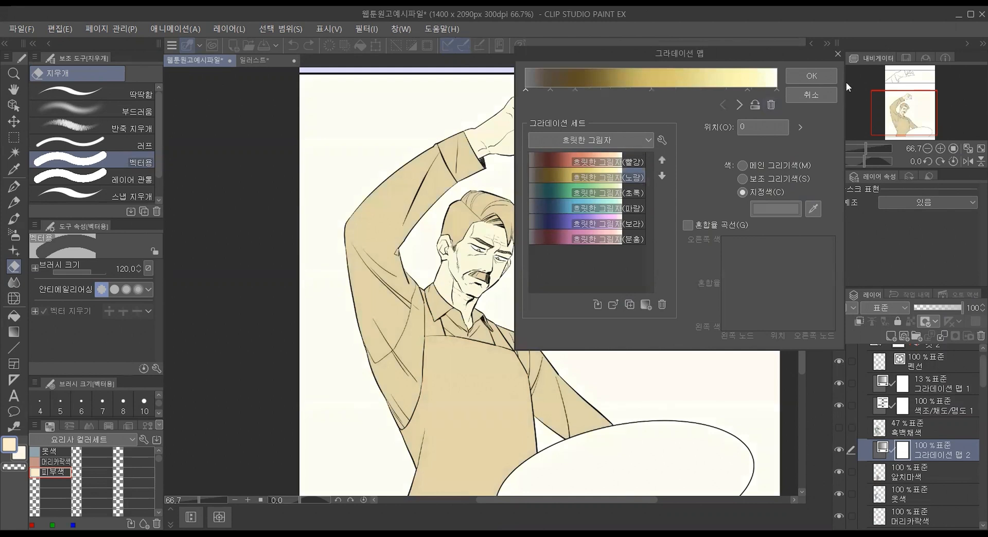
click(816, 77)
drag(935, 307, 931, 307)
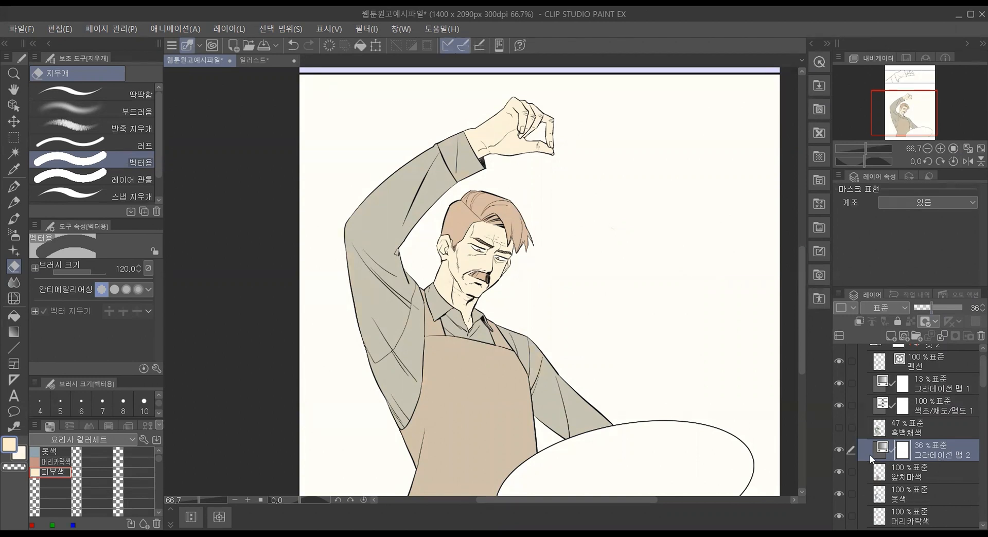
Step: Hide both gradient map layers and the 색조/채도/명도 correction layer
click(838, 450)
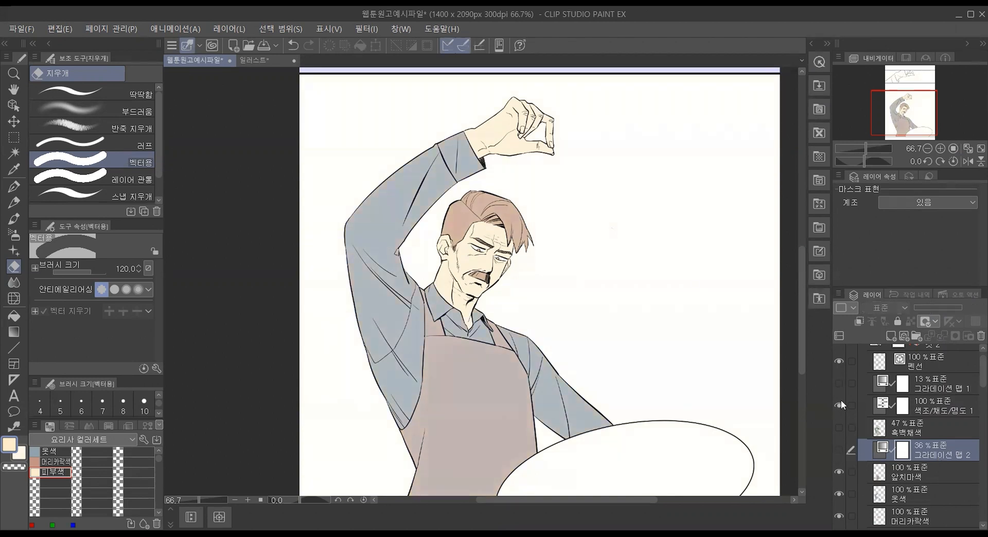
click(839, 406)
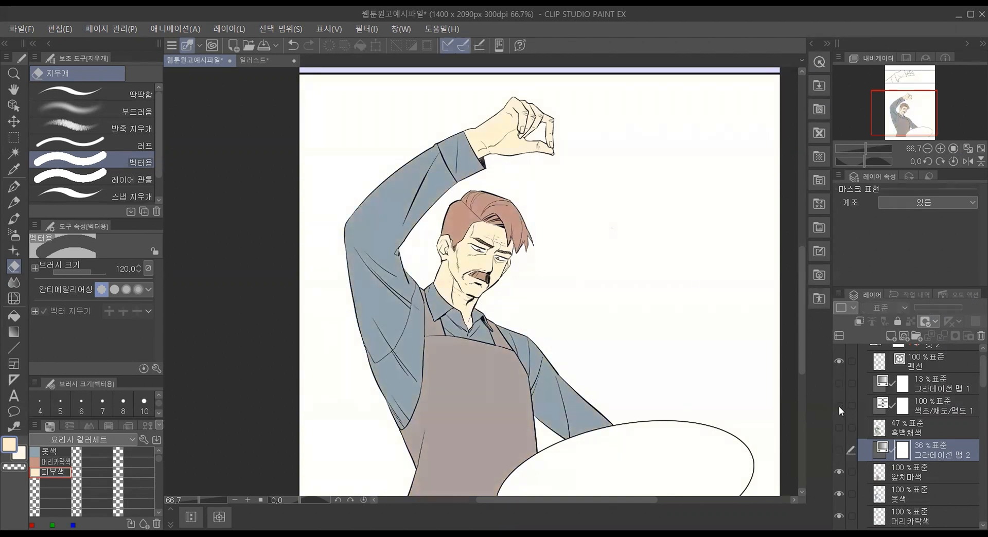
Step: Try applying the 흐릿한 그림자(빨강) gradient map directly to the 앞치마색 layer at 71% layer opacity, and undo both changes
click(942, 476)
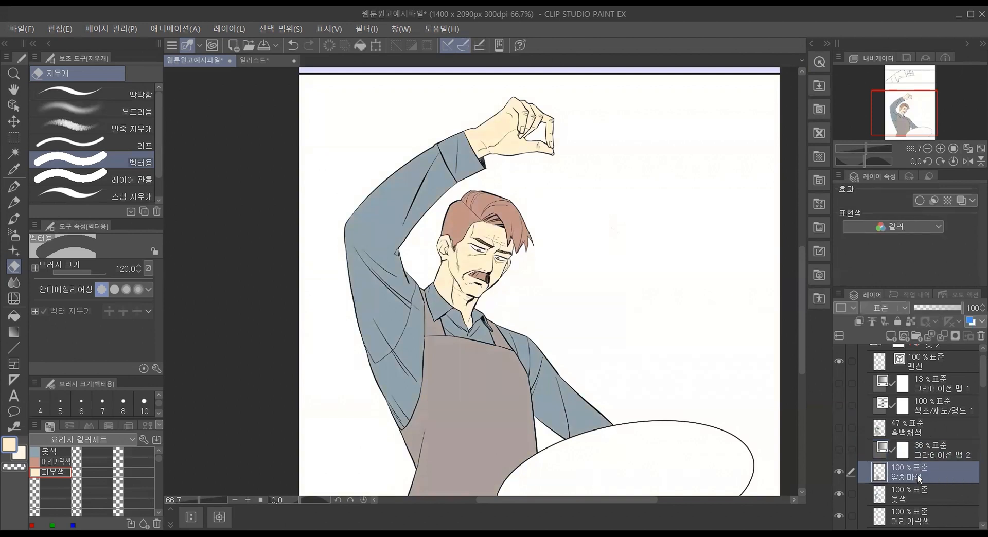
right_click(917, 474)
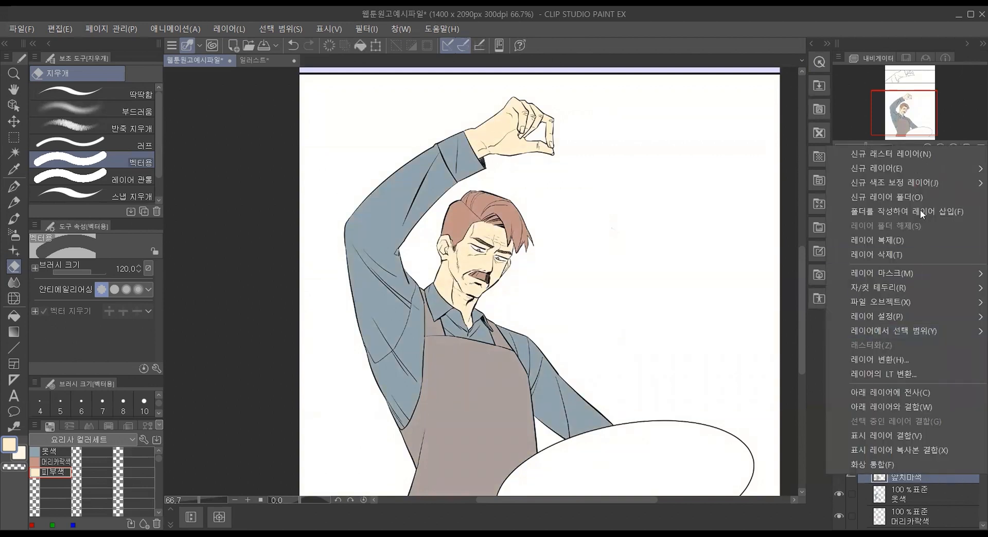
mouse_move(920, 184)
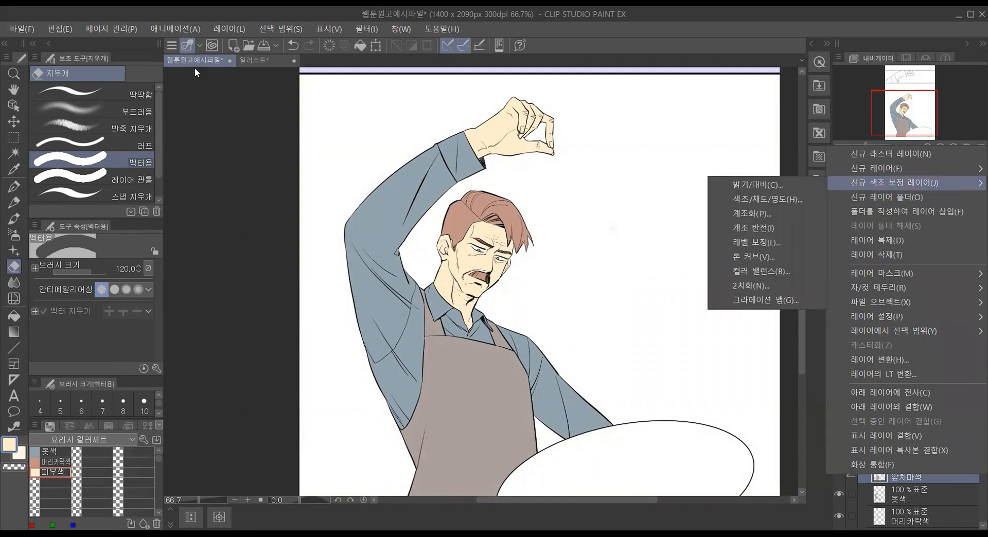
click(51, 30)
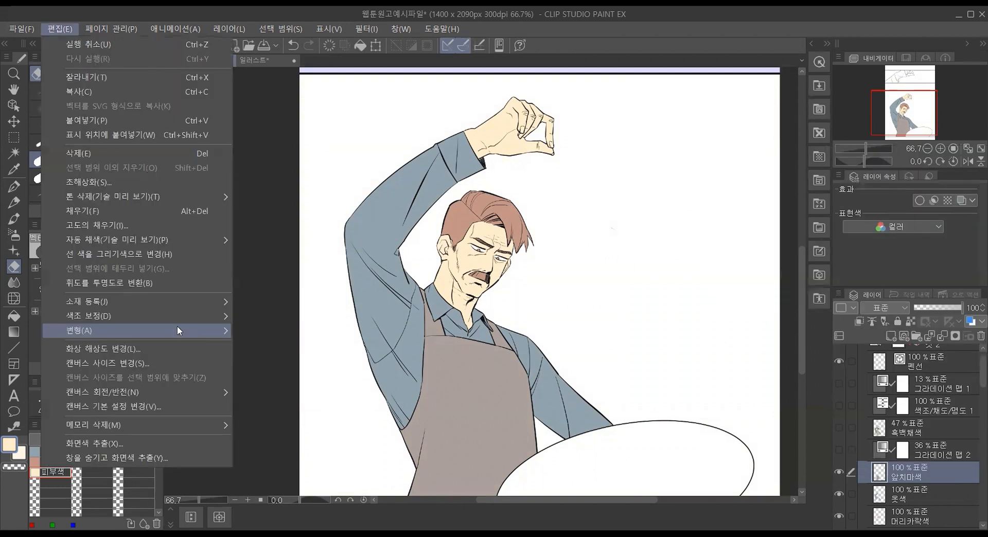
mouse_move(174, 319)
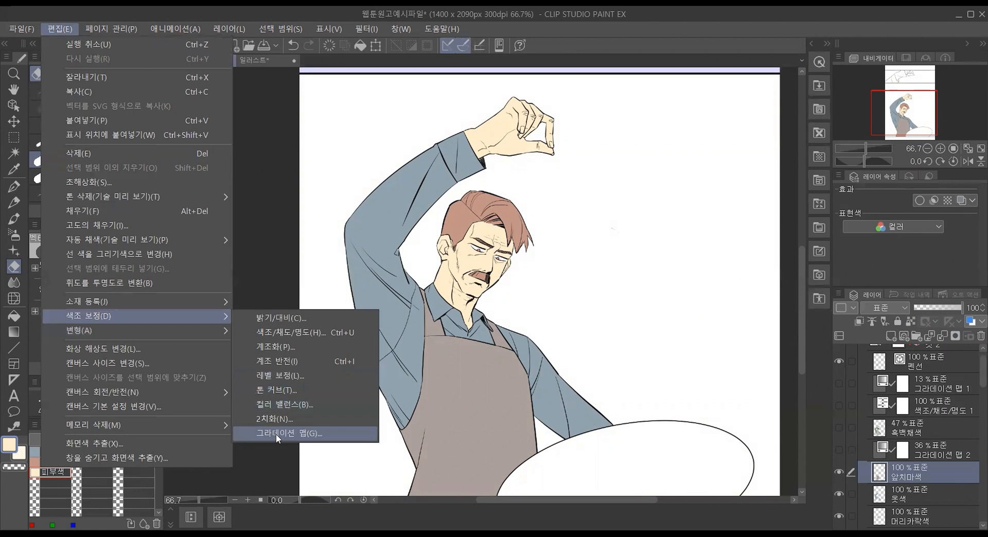
click(366, 432)
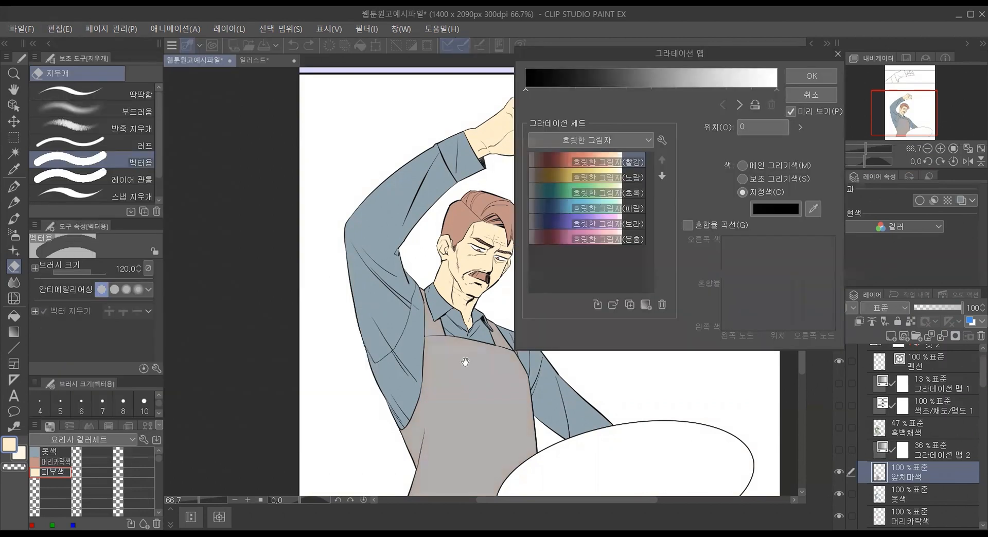
click(570, 160)
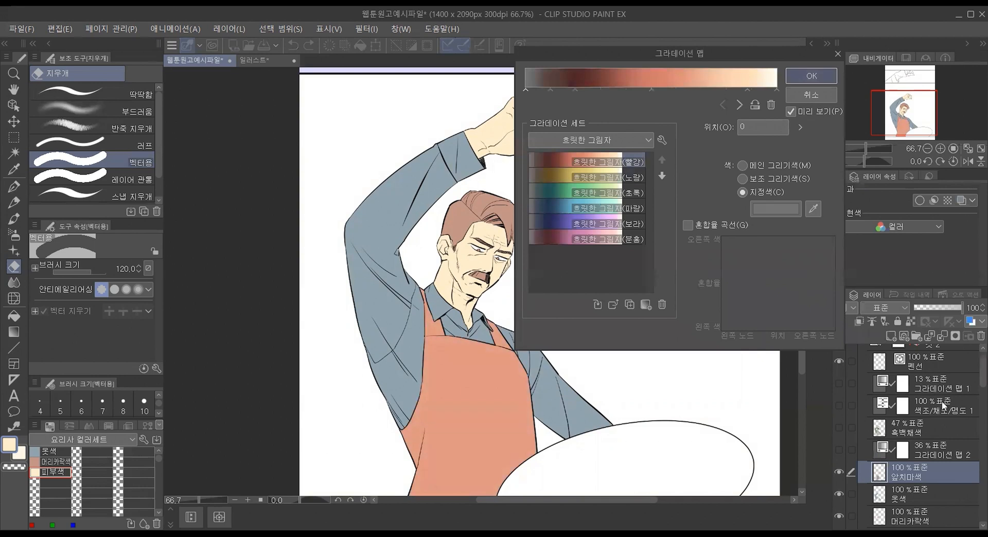
key(Return)
drag(950, 307, 951, 307)
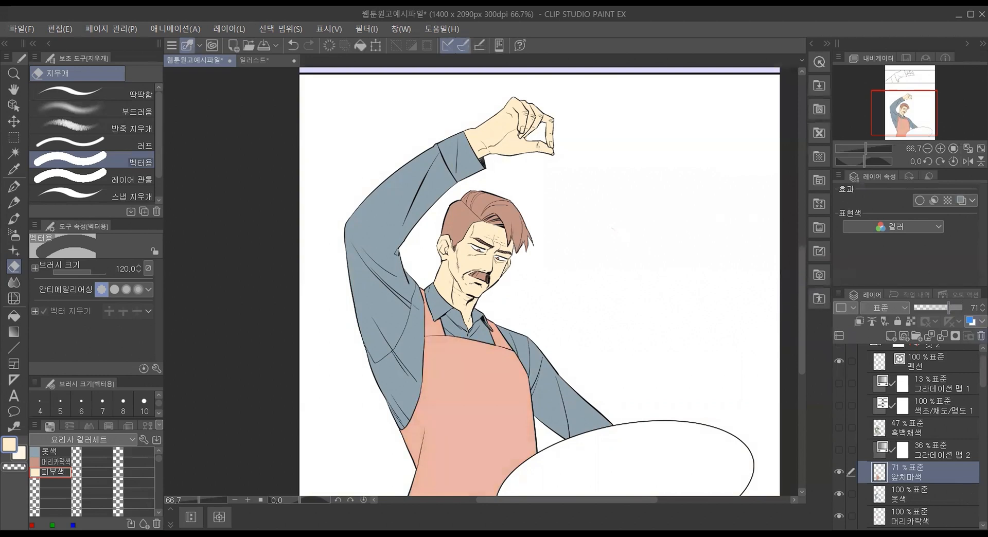
key(ctrl+z)
key(ctrl+z)
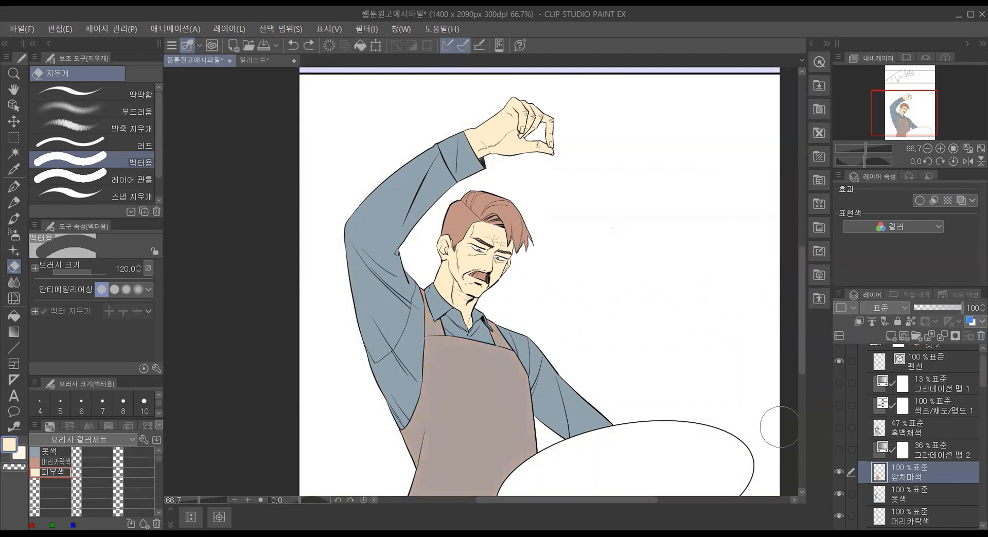
Step: Delete the four hidden layers from 그라데이션 맵 2 up to 그라데이션 맵 1, including 흑백채색 and the 색조/채도/명도 correction layer
click(939, 452)
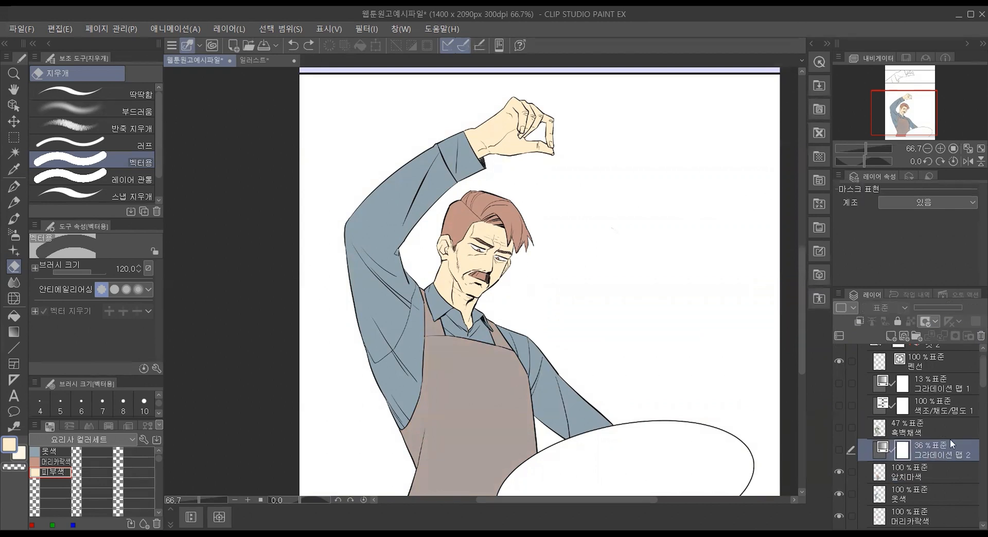
shift+click(949, 387)
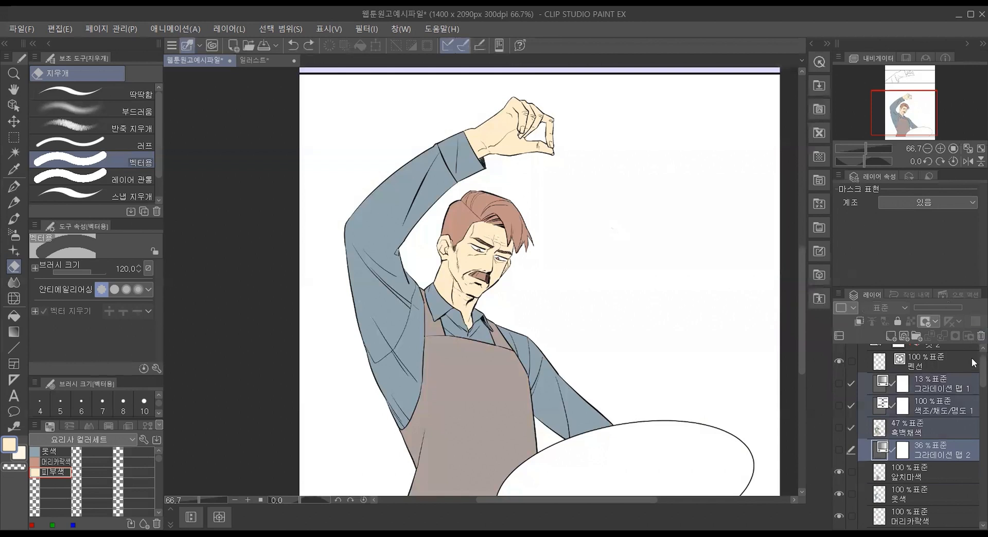
key(Delete)
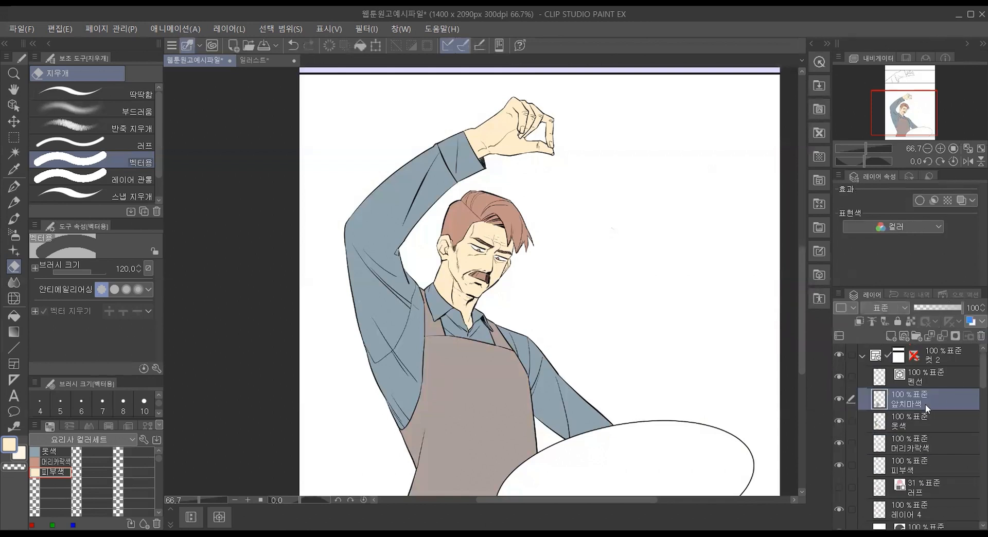
Step: Add a 색조/채도/명도 correction layer above the 앞치마색 layer with saturation -19 and brightness 24
click(840, 295)
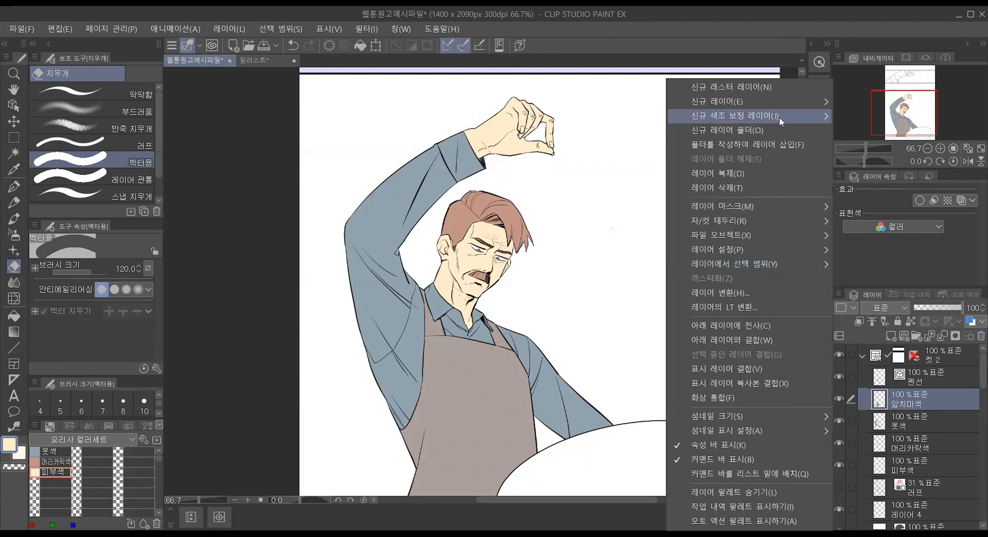
mouse_move(779, 116)
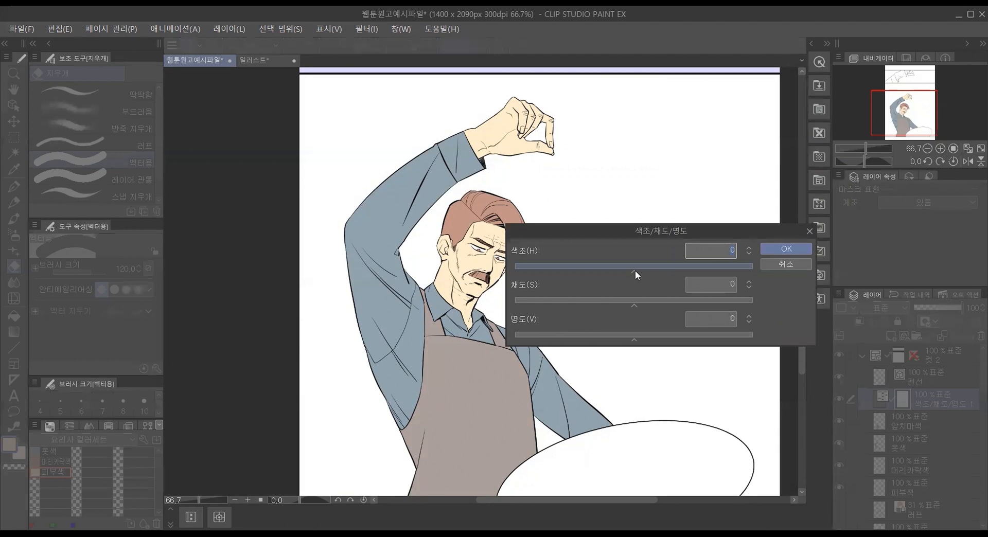
mouse_move(633, 271)
mouse_down()
mouse_move(664, 269)
mouse_move(625, 273)
mouse_up()
click(741, 248)
double_click(741, 248)
drag(639, 304, 617, 304)
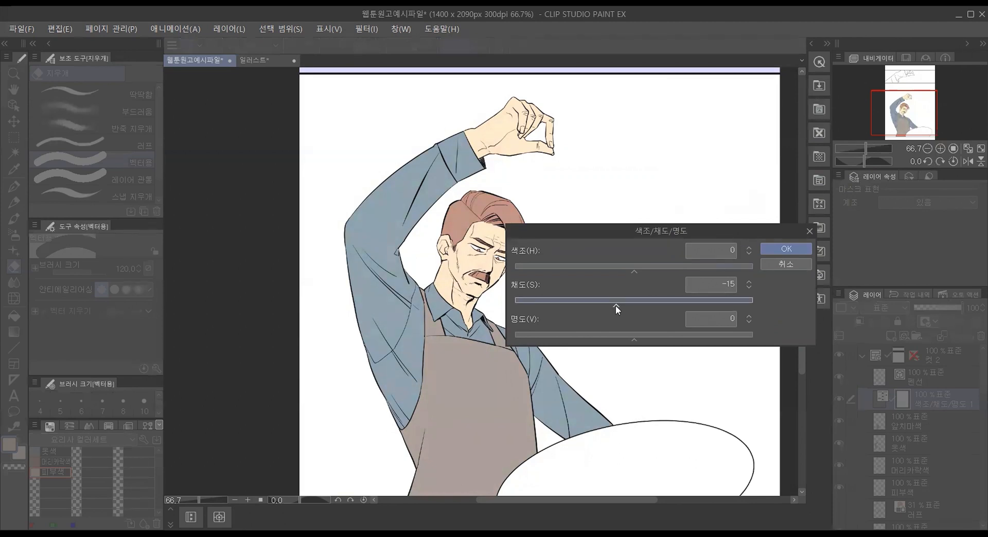
drag(633, 341, 665, 341)
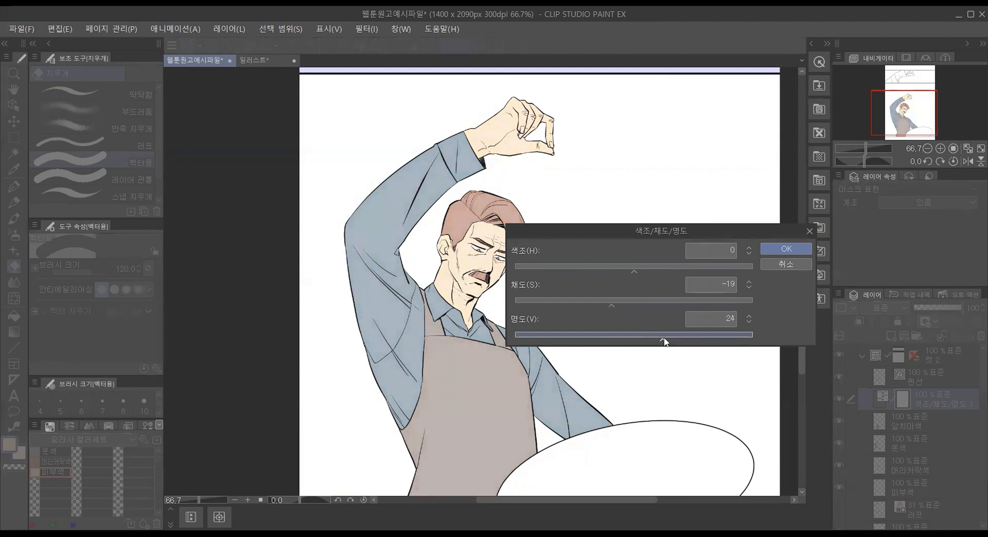
click(770, 252)
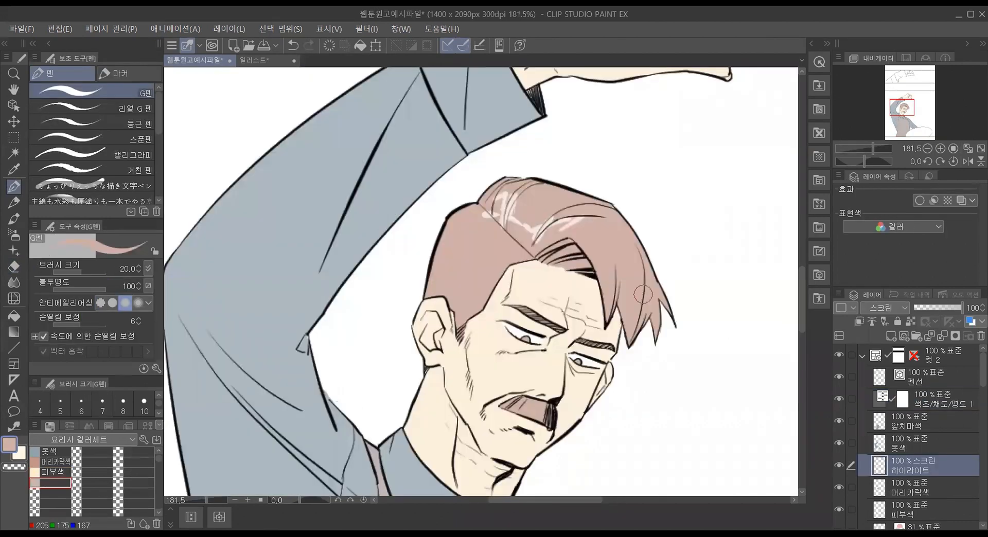
Step: Undo the white highlight strokes on the hair and delete the 하이라이트 layer above 머리카락색
key(ctrl+z)
key(ctrl+z)
key(ctrl+z)
key(ctrl+z)
key(ctrl+z)
key(ctrl+z)
key(ctrl+z)
key(ctrl+z)
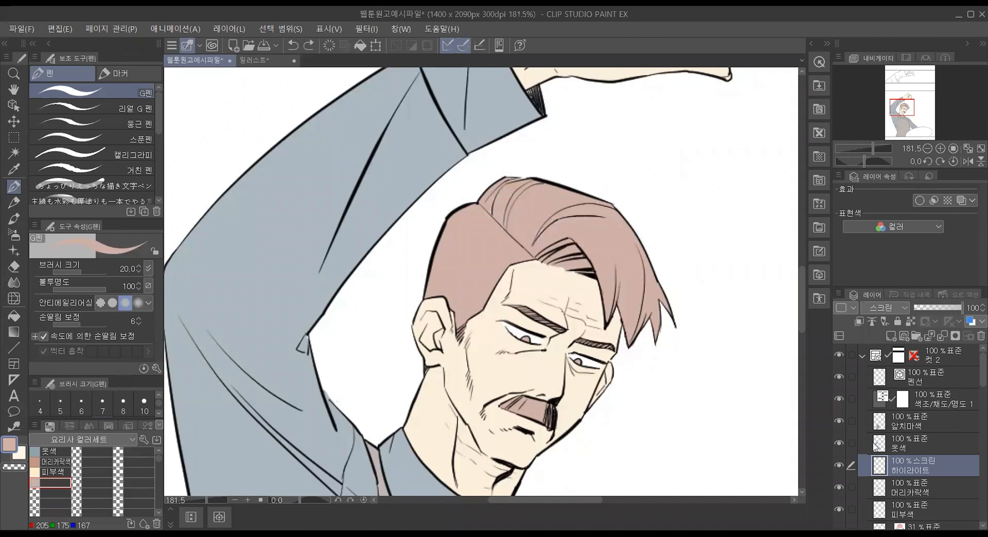
click(978, 337)
click(840, 466)
click(841, 464)
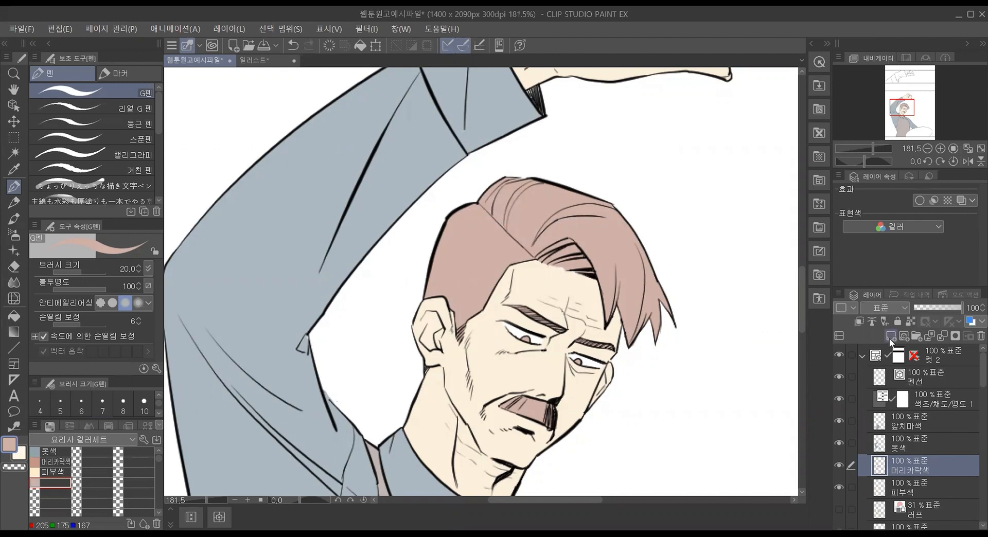
Step: Create a new layer named 하이라이트 above the 머리카락색 layer and set its blend mode to 스크린
key(ctrl+shift+n)
double_click(907, 470)
text(할)
text(이라이트)
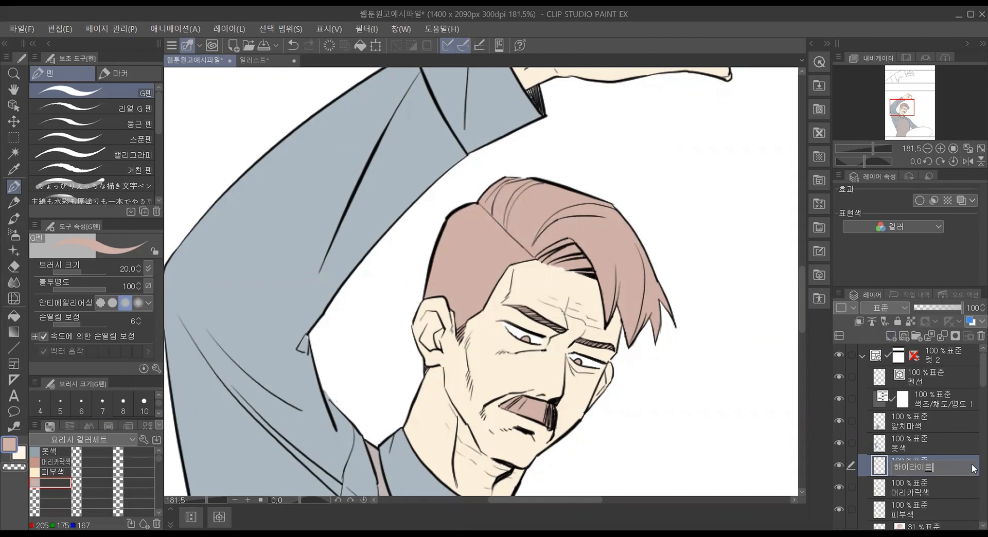
key(Return)
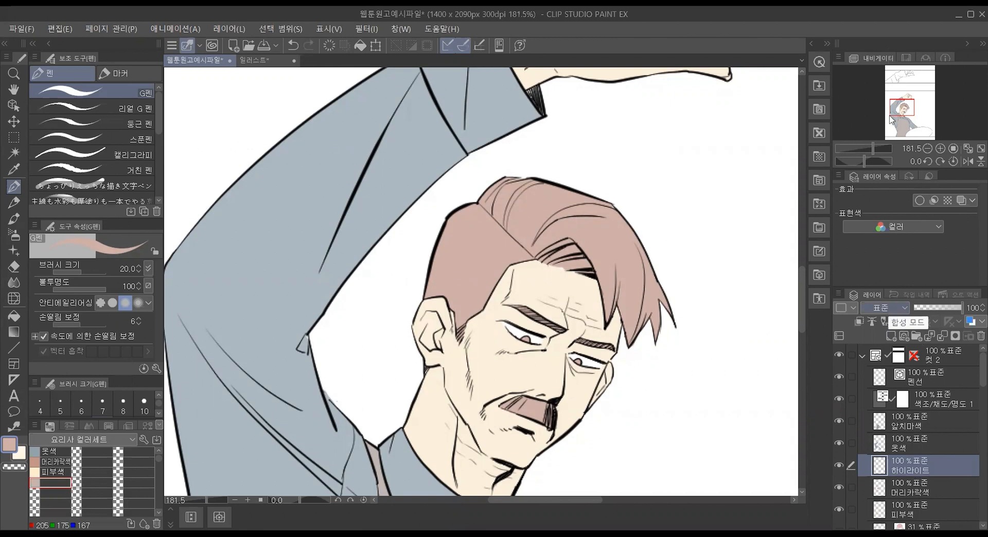
click(881, 307)
click(882, 105)
Step: Paint jagged highlight strokes across the crown and the back edge of the hair with the G펜 in the hair color
click(15, 168)
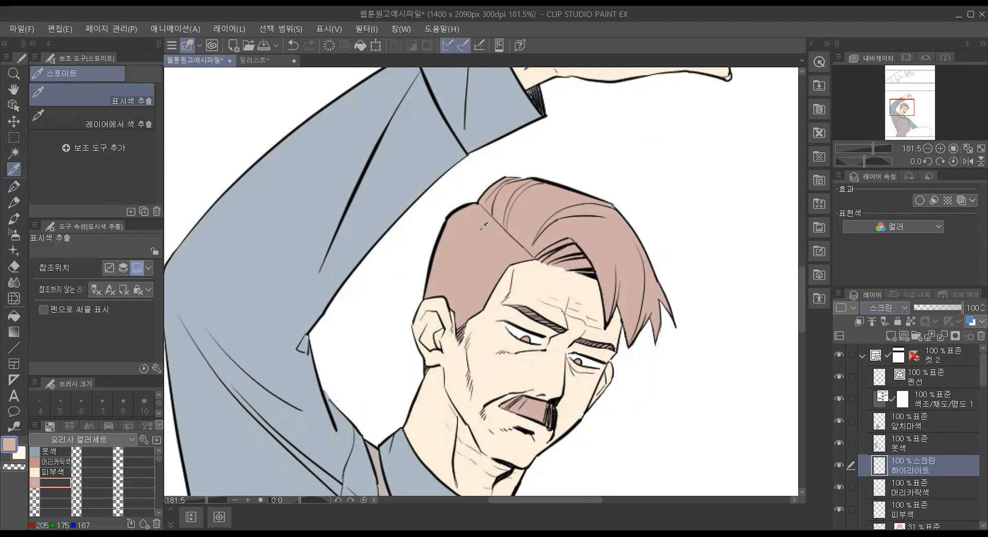
key(p)
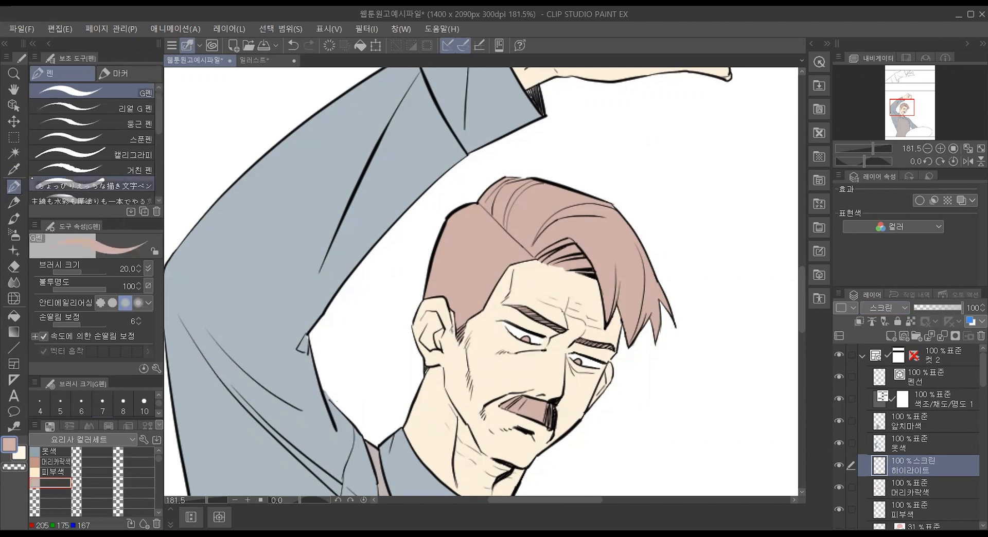
mouse_move(490, 200)
mouse_down()
mouse_move(516, 218)
mouse_move(533, 211)
mouse_move(529, 224)
mouse_move(550, 222)
mouse_move(573, 227)
mouse_up()
drag(473, 221, 499, 242)
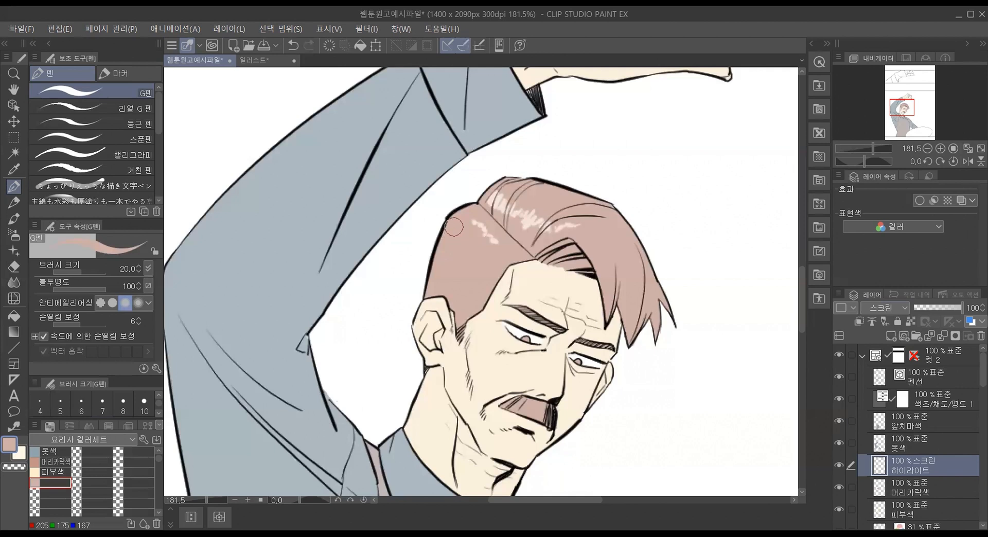
drag(454, 226, 436, 272)
Step: Turn off 후보정 in the correction settings of the G펜
click(156, 368)
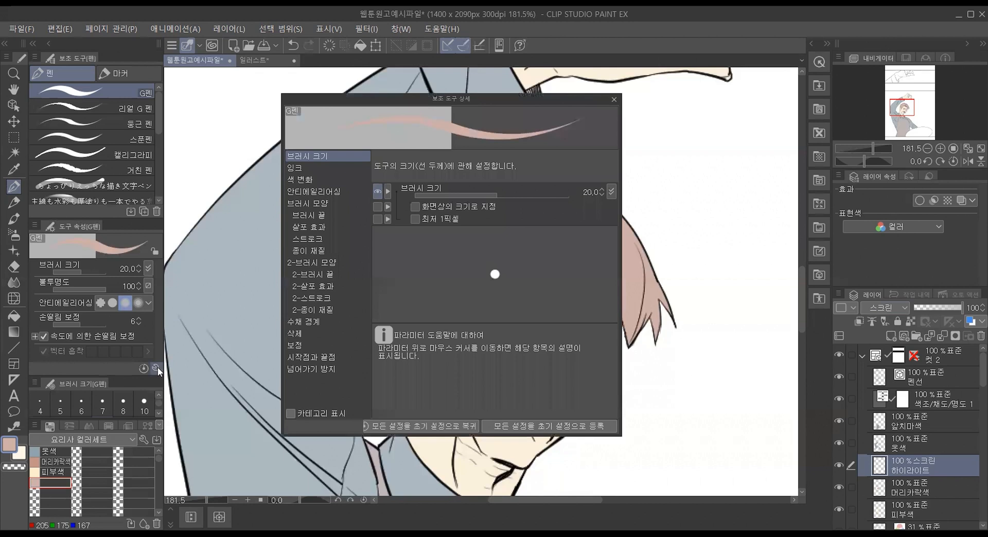
click(338, 345)
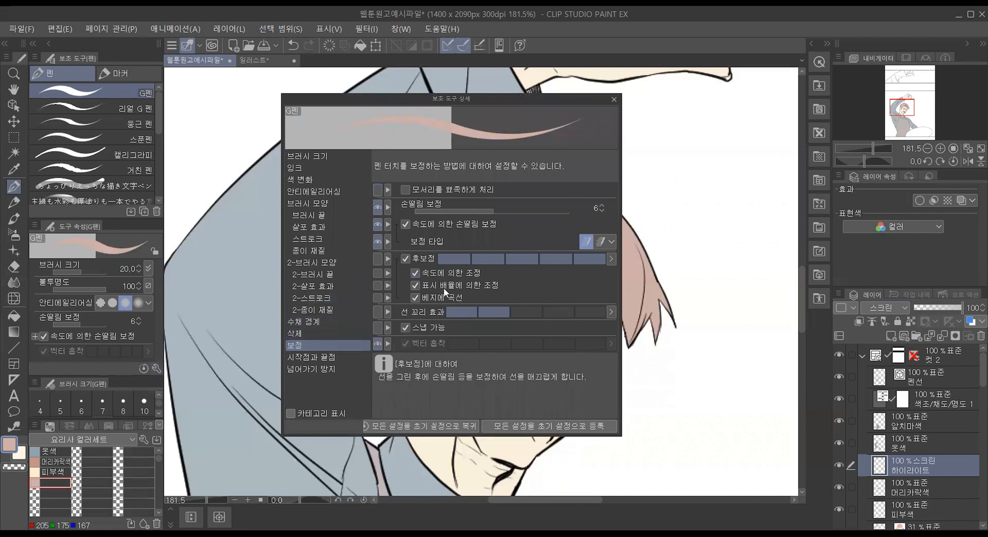
click(406, 258)
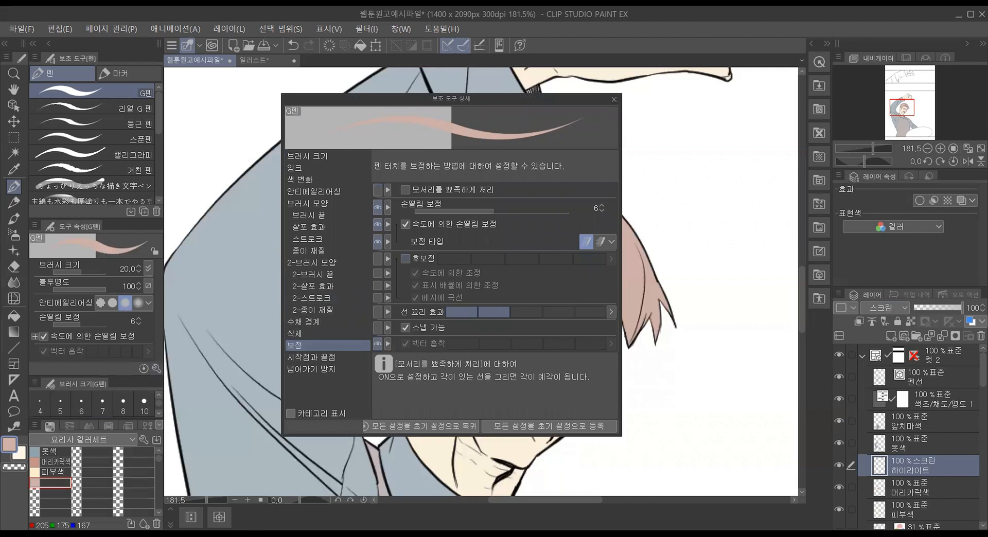
click(614, 99)
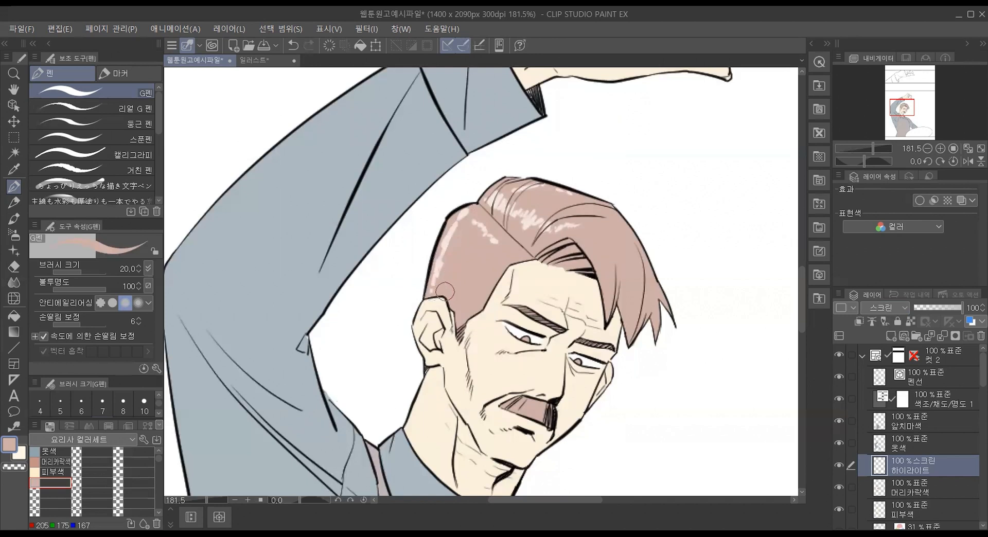
Step: Add a highlight stroke to the front part of the hair and lower the 하이라이트 layer's opacity to 48%
drag(597, 228, 625, 244)
scroll(464, 257, down, 5)
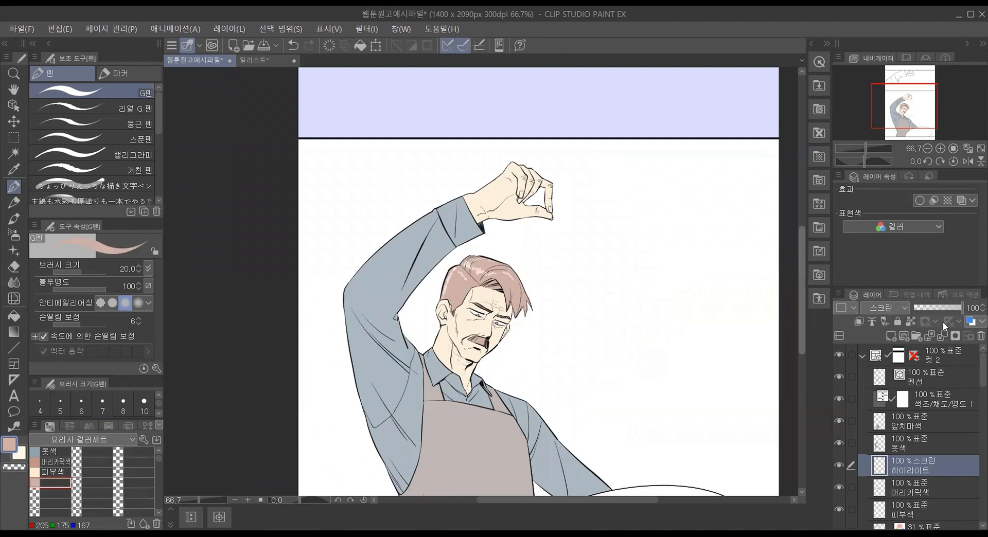
click(953, 307)
drag(953, 307, 937, 307)
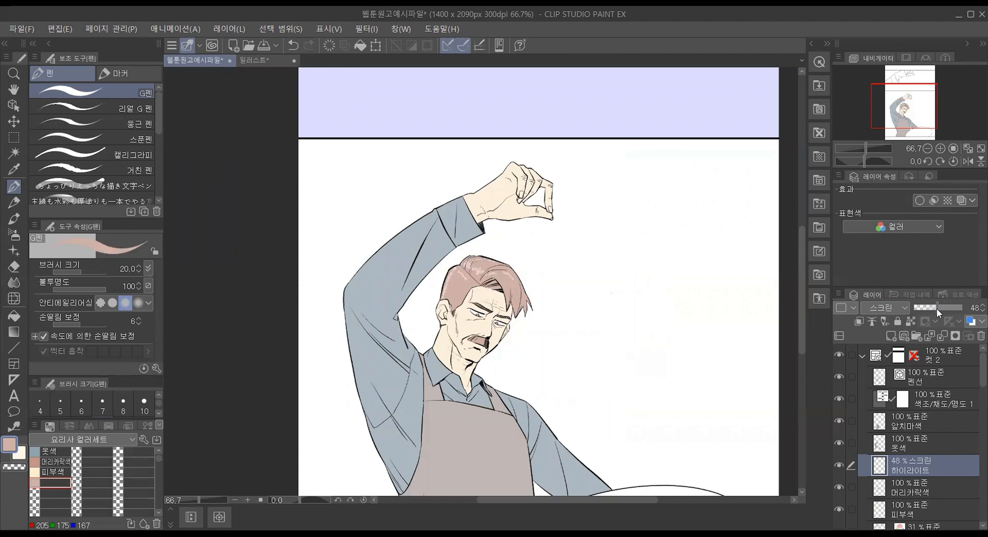
Step: Create a new layer named 하이라이트 above the 옷색 layer and set its blend mode to 오버레이
scroll(415, 302, up, 3)
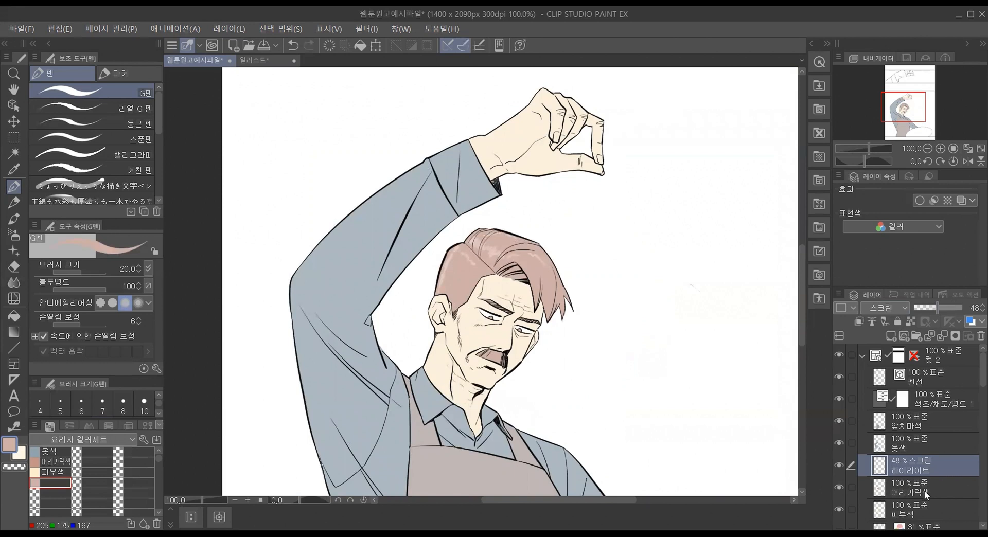
click(917, 444)
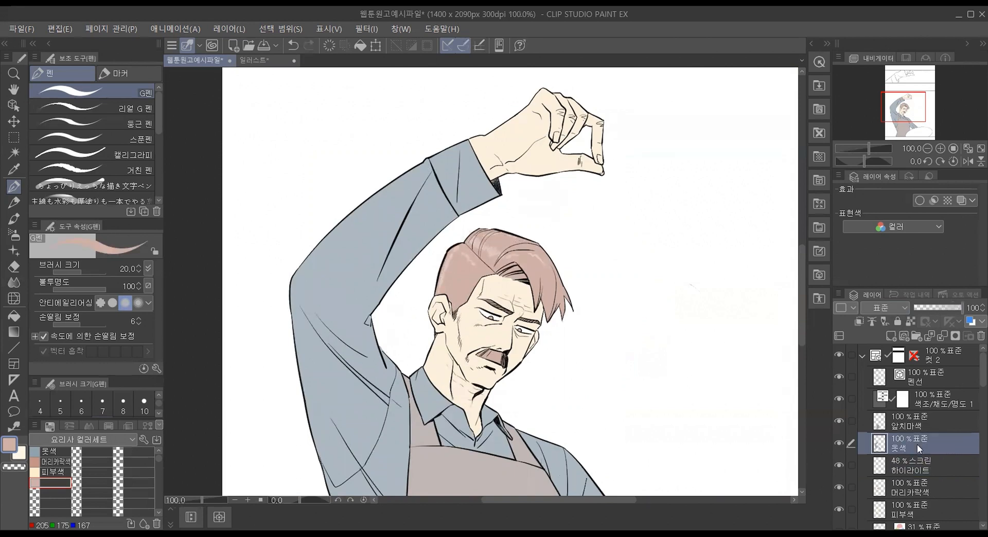
click(890, 336)
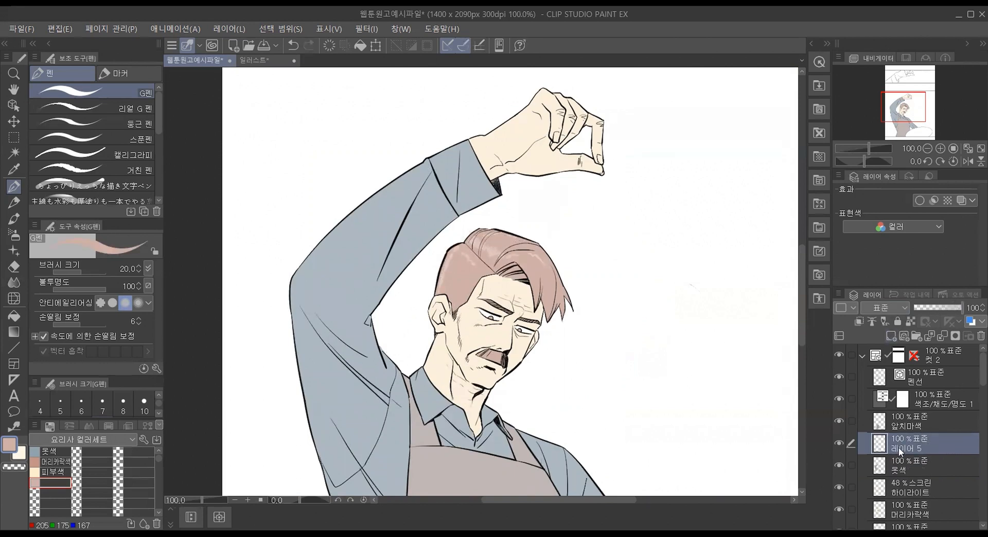
text(gk)
key(BackSpace)
key(BackSpace)
text(하일)
text(라이트)
key(Return)
click(881, 308)
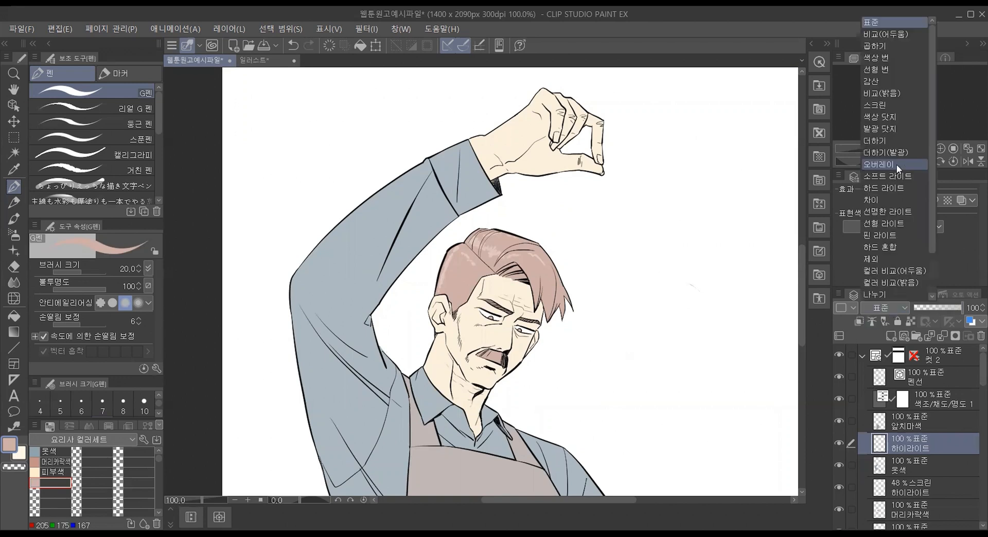
click(897, 165)
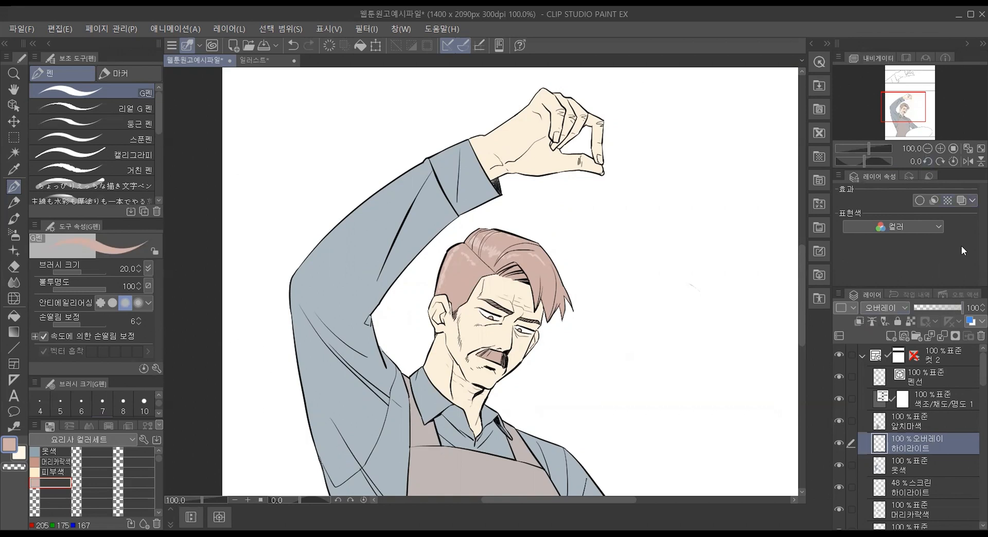
Step: Sample the shirt's blue-gray color and paint thin broken highlight strokes along the outer edge of the raised sleeve
alt+click(451, 160)
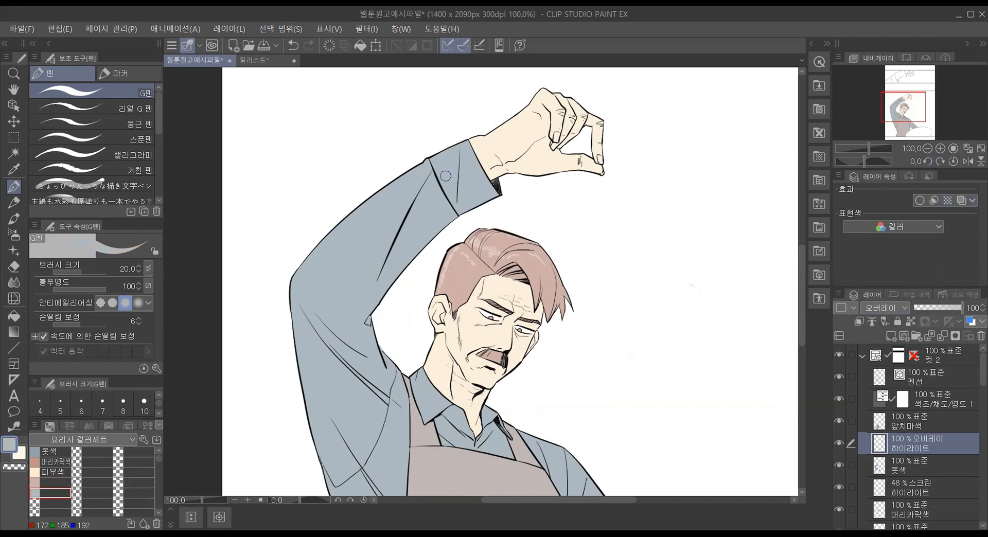
mouse_move(459, 151)
mouse_down()
mouse_move(421, 168)
mouse_move(314, 261)
mouse_move(297, 303)
mouse_move(305, 354)
mouse_up()
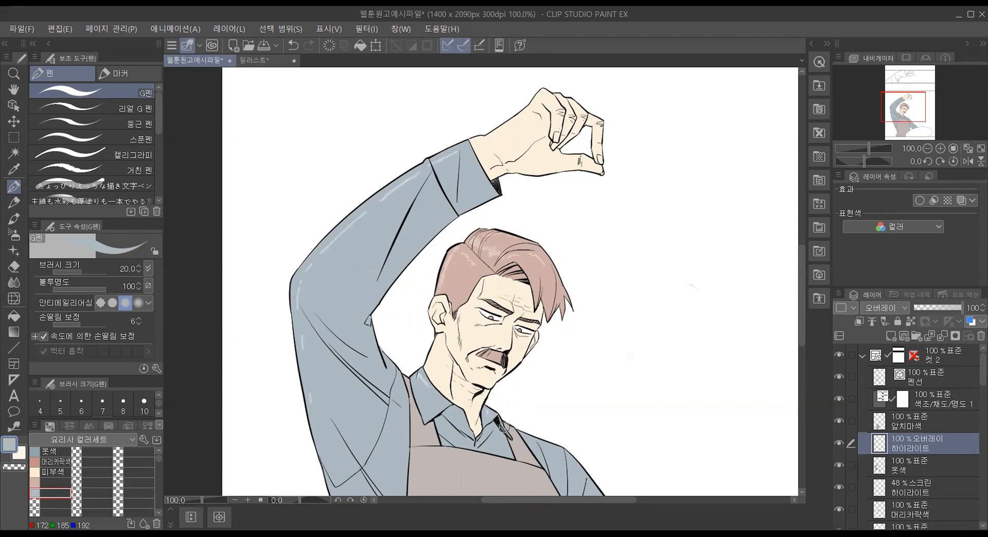
key(ctrl+z)
key(ctrl+y)
drag(323, 455, 335, 491)
scroll(288, 348, down, 1)
scroll(326, 364, down, 2)
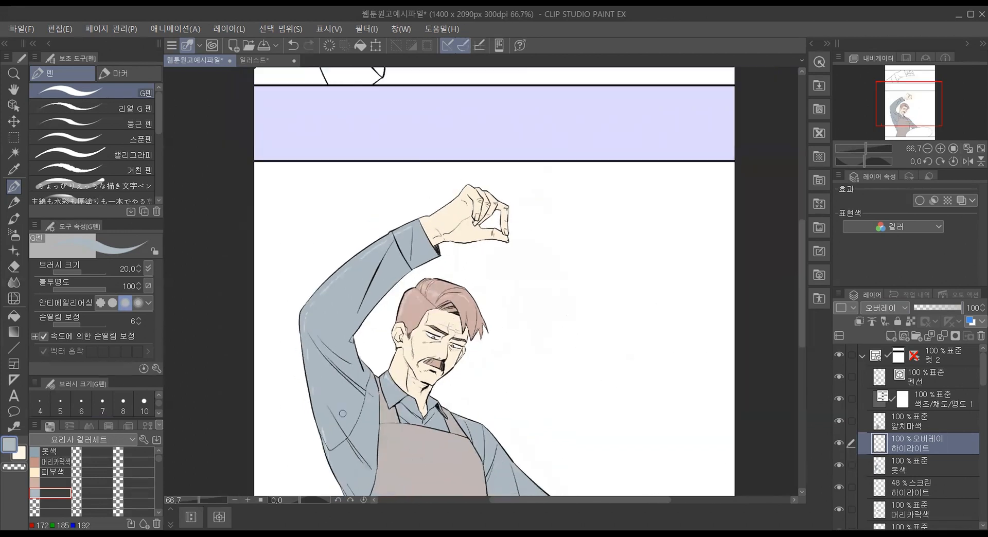
Step: Create a new layer named 그림자 above the clothing 하이라이트 layer and set its blend mode to 곱하기
scroll(343, 414, up, 4)
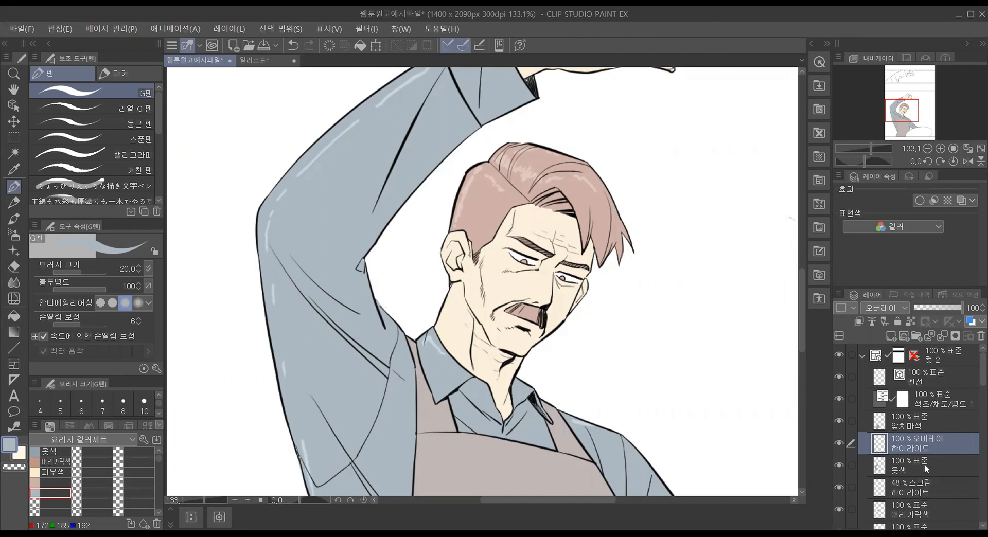
click(891, 335)
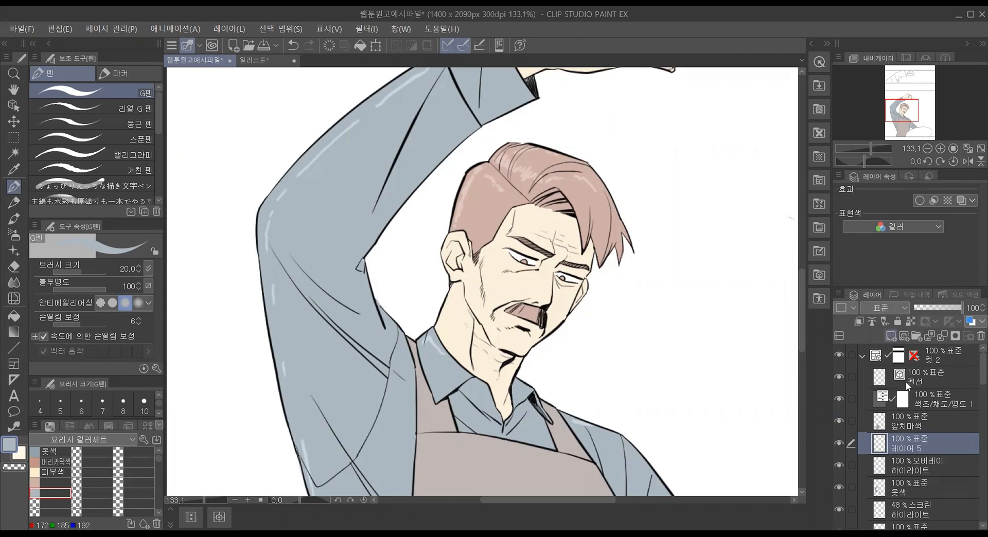
double_click(972, 450)
text(aud)
key(BackSpace)
key(BackSpace)
key(BackSpace)
key(BackSpace)
text(그림자)
key(Return)
click(893, 307)
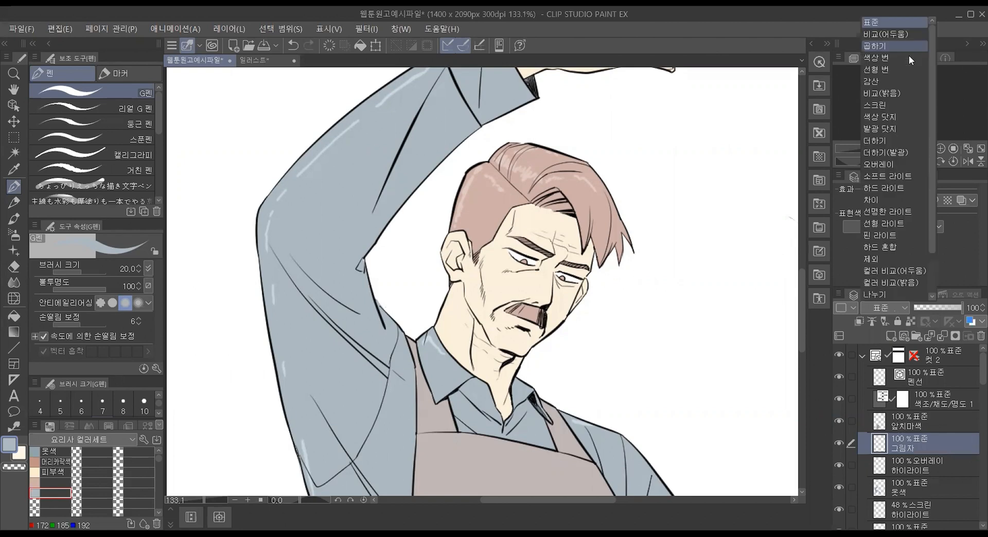
click(909, 50)
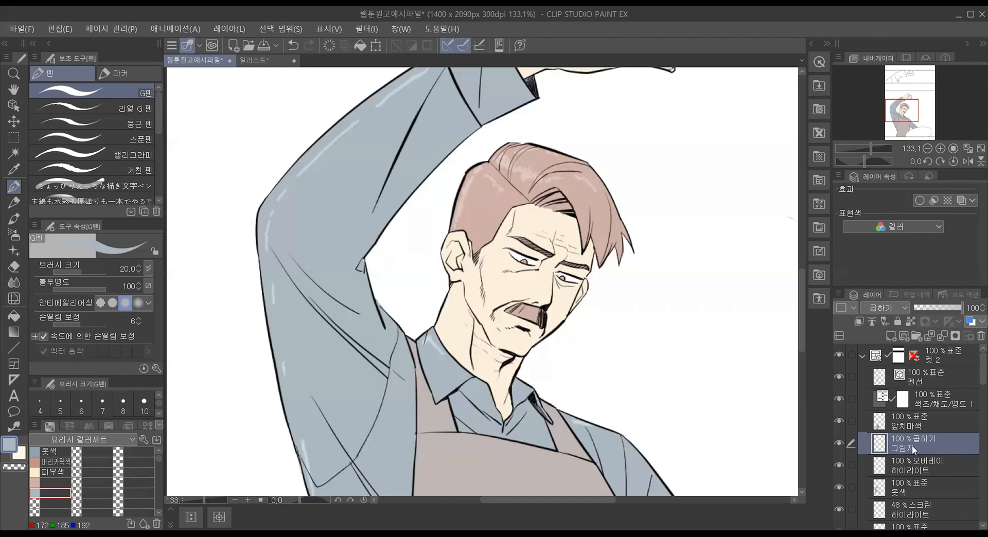
Step: Try painting shadow strokes along the inner edge of the raised sleeve on the unclipped 그림자 layer
mouse_move(479, 122)
mouse_down()
mouse_move(432, 154)
mouse_move(394, 202)
mouse_up()
mouse_move(458, 145)
mouse_down()
mouse_move(404, 199)
mouse_move(455, 150)
mouse_move(373, 265)
mouse_up()
mouse_move(404, 200)
mouse_down()
mouse_move(359, 267)
mouse_move(371, 250)
mouse_move(368, 298)
mouse_move(385, 327)
mouse_up()
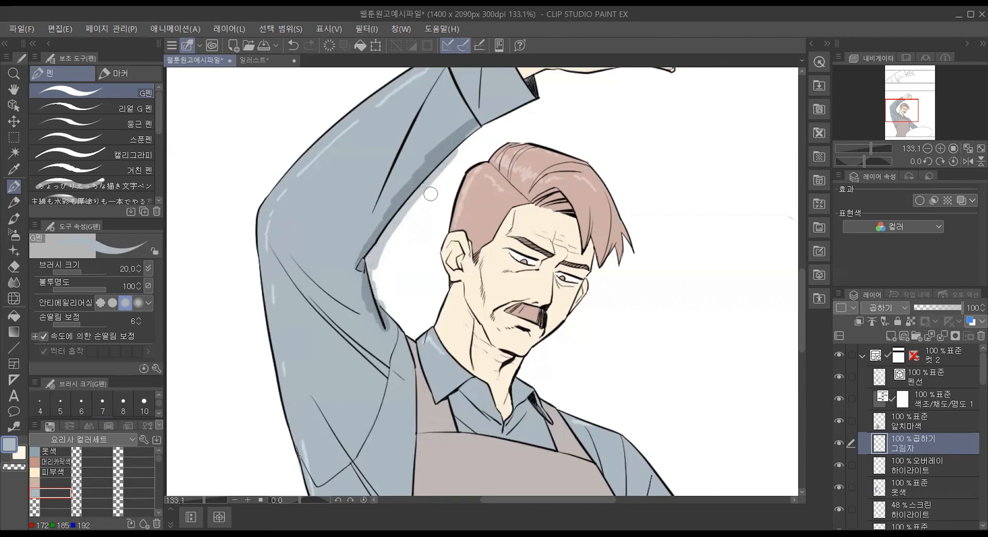
key(ctrl+z)
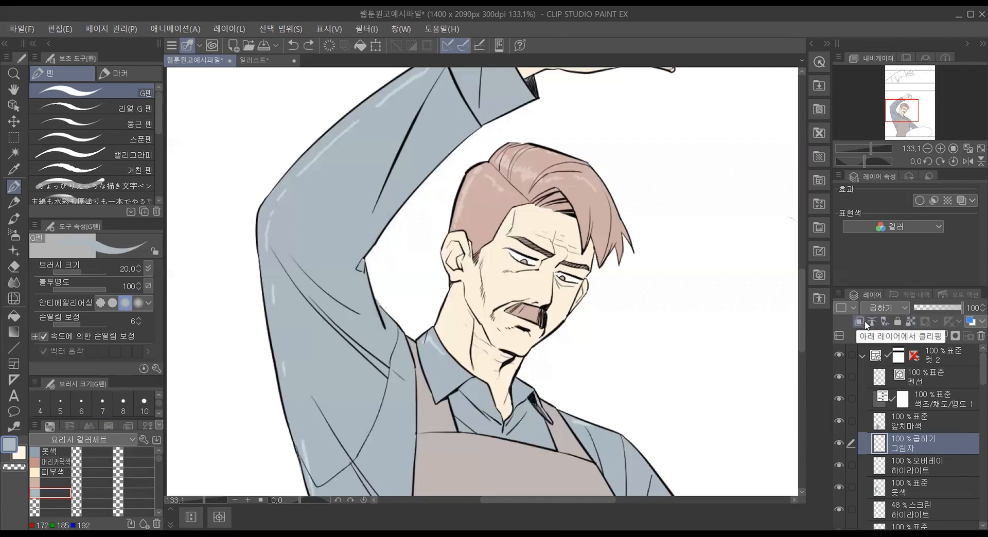
Step: Try locking transparent pixels on the 그림자 and 옷색 layers and painting along the sleeve's inner edge on 옷색
click(909, 325)
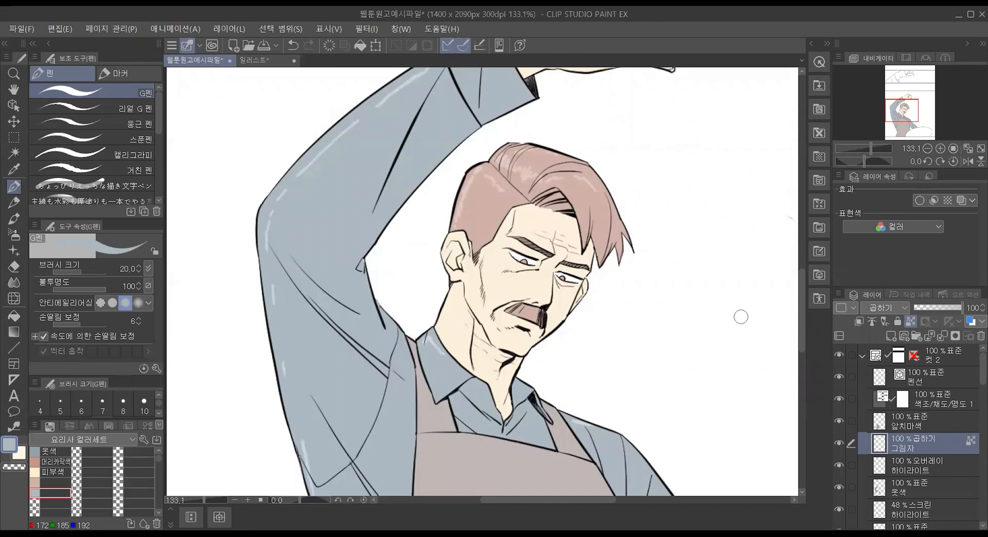
click(908, 324)
click(946, 485)
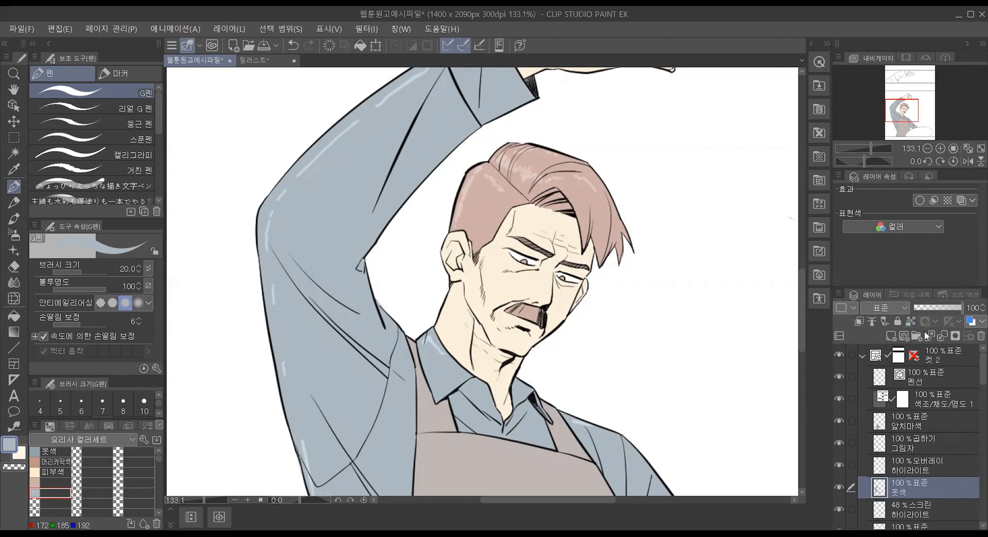
click(910, 324)
mouse_move(476, 119)
mouse_down()
mouse_move(421, 170)
mouse_move(359, 266)
mouse_up()
key(ctrl+z)
click(911, 322)
Step: Clip the 그림자 layer to the layer below and move it directly above the 옷색 layer
click(957, 444)
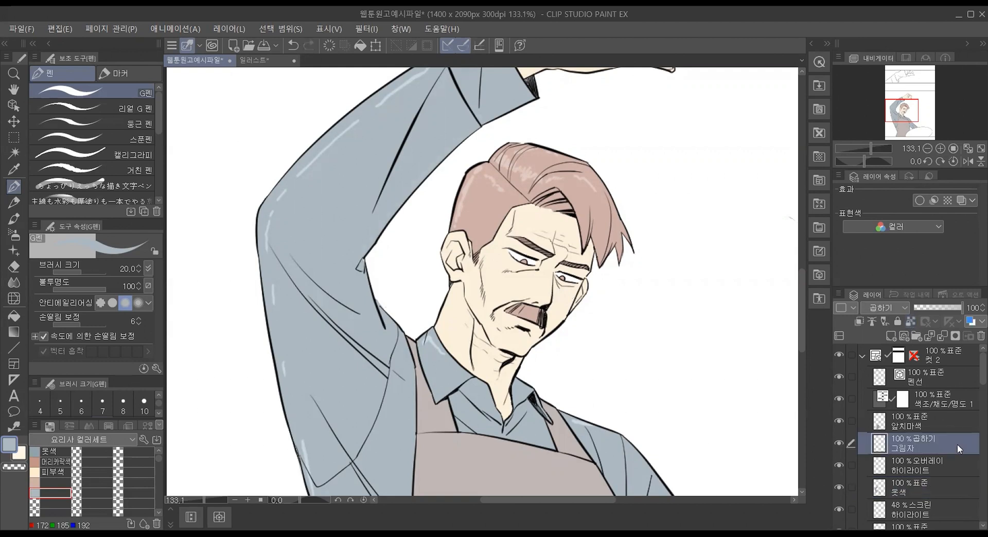
click(856, 323)
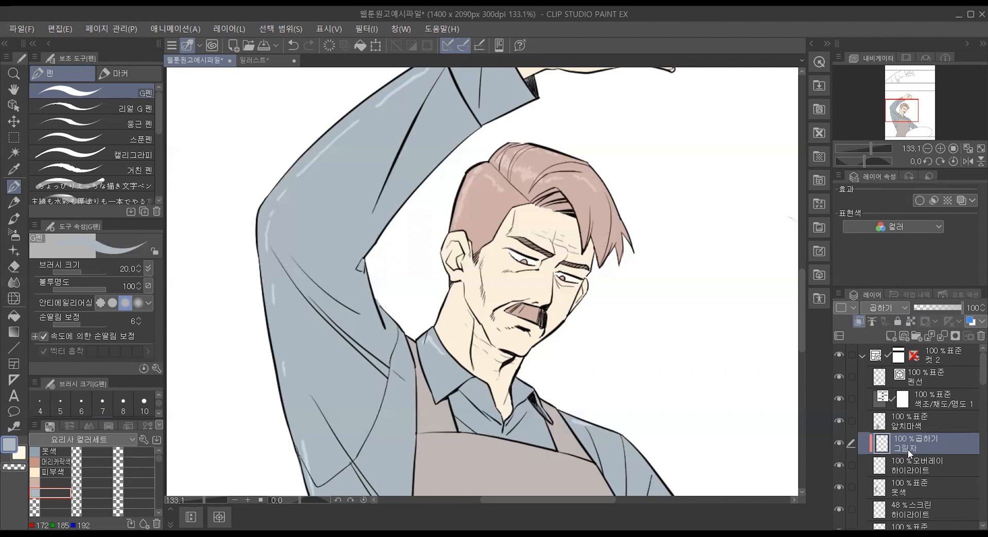
drag(907, 472, 875, 474)
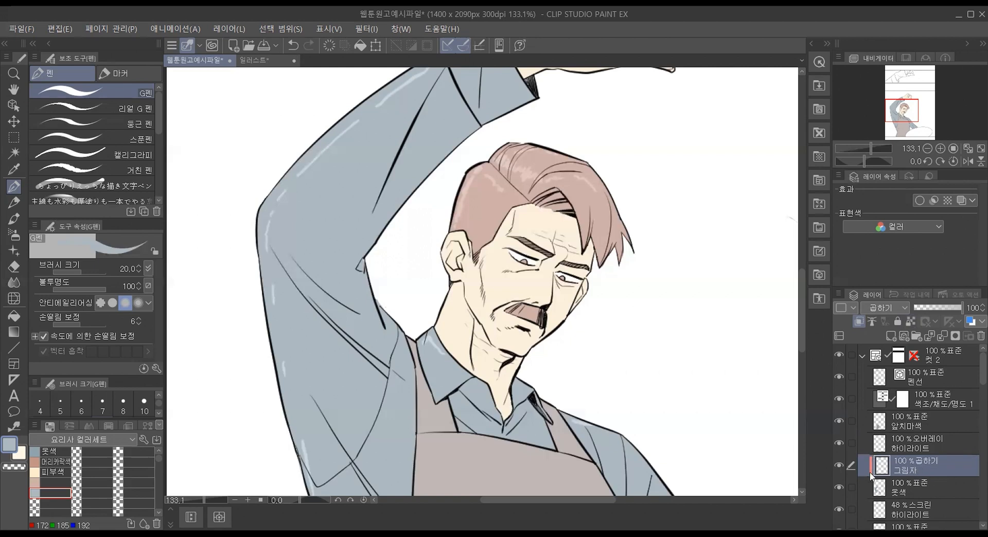
Step: Paint shadows on the clipped 그림자 layer along the raised forearm's underside and around the inner elbow
mouse_move(473, 125)
mouse_down()
mouse_move(438, 150)
mouse_move(367, 249)
mouse_up()
drag(397, 200, 442, 148)
drag(411, 176, 429, 152)
mouse_move(367, 242)
mouse_down()
mouse_move(362, 268)
mouse_move(370, 316)
mouse_move(362, 278)
mouse_move(365, 313)
mouse_move(350, 306)
mouse_move(389, 332)
mouse_move(386, 319)
mouse_move(402, 353)
mouse_move(376, 336)
mouse_move(351, 338)
mouse_move(395, 368)
mouse_move(401, 348)
mouse_move(413, 376)
mouse_move(317, 309)
mouse_move(385, 368)
mouse_up()
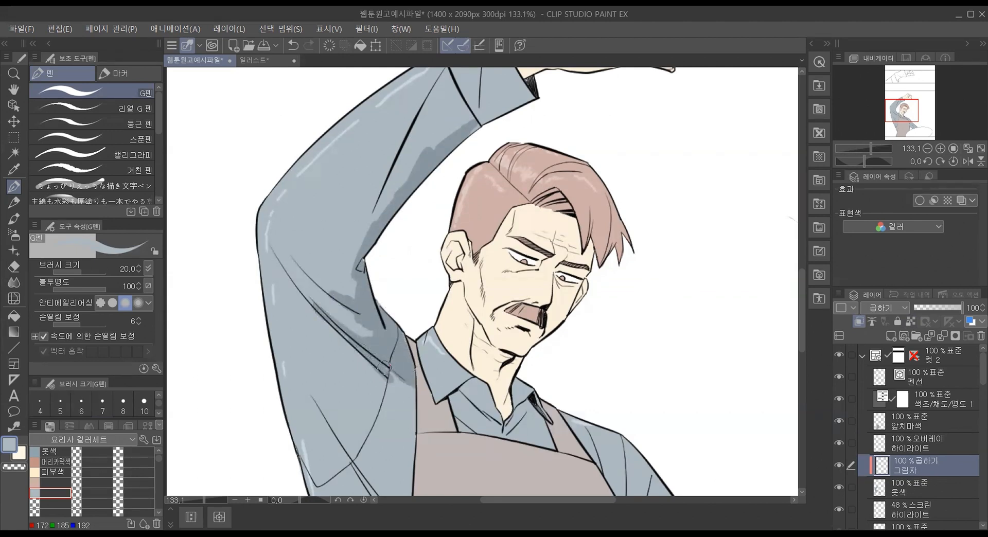
mouse_move(382, 222)
mouse_down()
mouse_move(385, 188)
mouse_move(365, 239)
mouse_move(392, 188)
mouse_move(415, 170)
mouse_up()
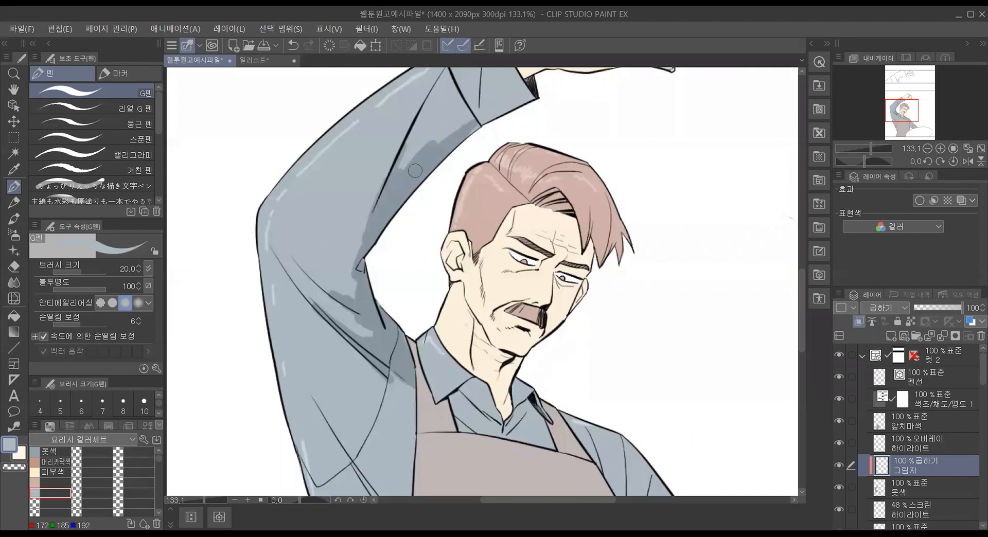
mouse_move(466, 133)
mouse_down()
mouse_move(528, 92)
mouse_move(399, 176)
mouse_up()
Step: Extend the sleeve shadow down to the armpit beside the apron and along the upper arm's fold line
mouse_move(360, 314)
mouse_down()
mouse_move(371, 341)
mouse_move(316, 302)
mouse_move(406, 397)
mouse_move(395, 364)
mouse_move(414, 409)
mouse_move(407, 368)
mouse_move(416, 434)
mouse_up()
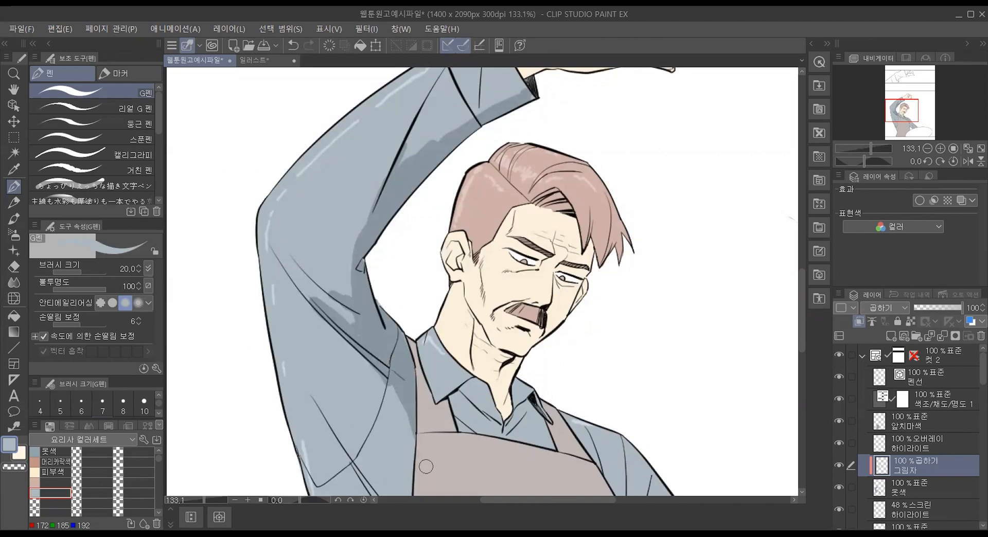
click(295, 278)
key(ctrl+z)
mouse_move(298, 264)
mouse_down()
mouse_move(361, 298)
mouse_move(301, 265)
mouse_move(355, 321)
mouse_up()
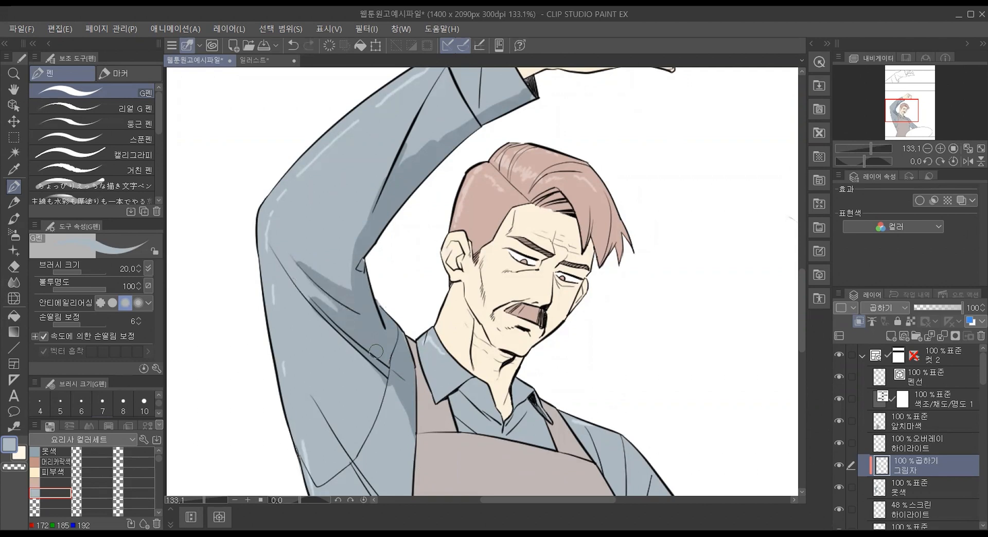
Step: Lower the 그림자 layer's opacity to 68%
drag(945, 309, 943, 308)
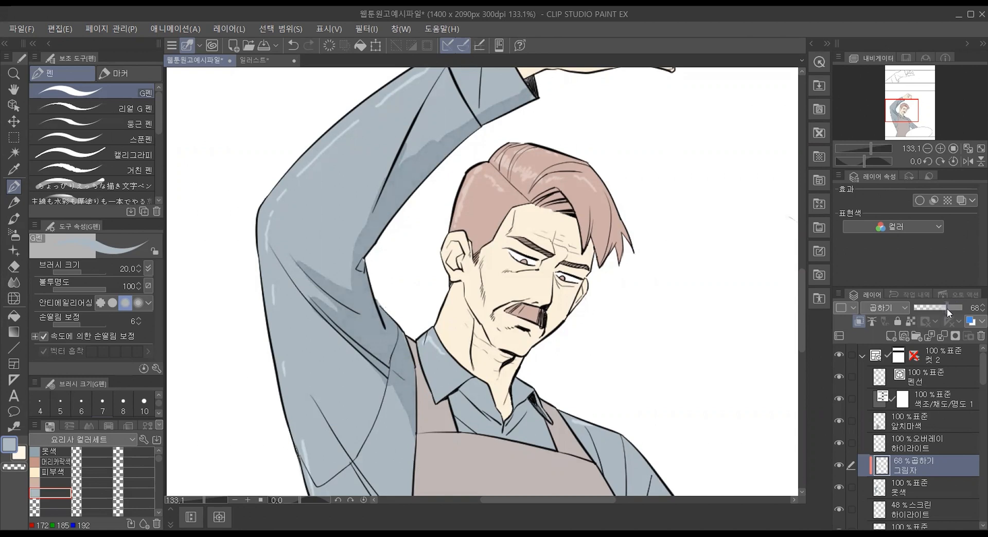
scroll(400, 327, down, 1)
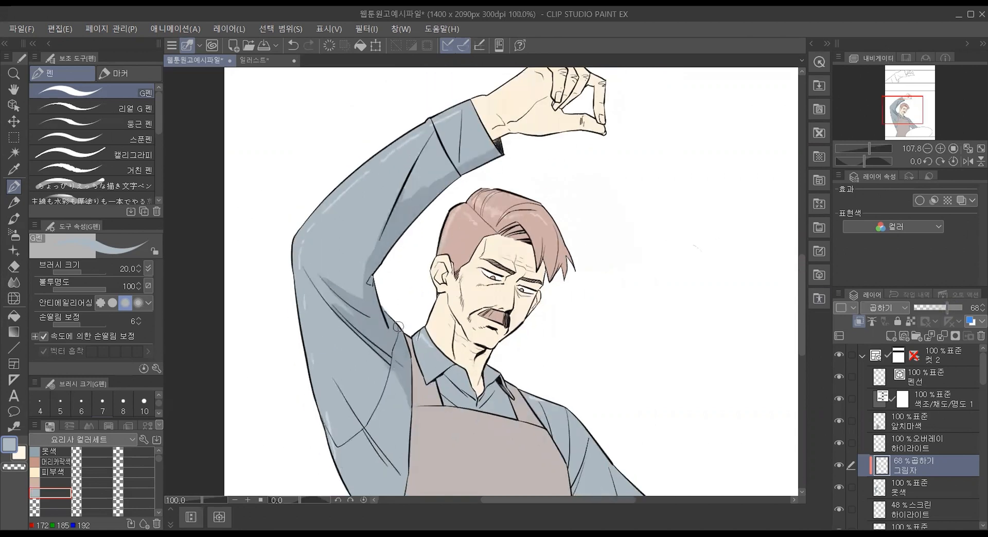
scroll(399, 327, down, 4)
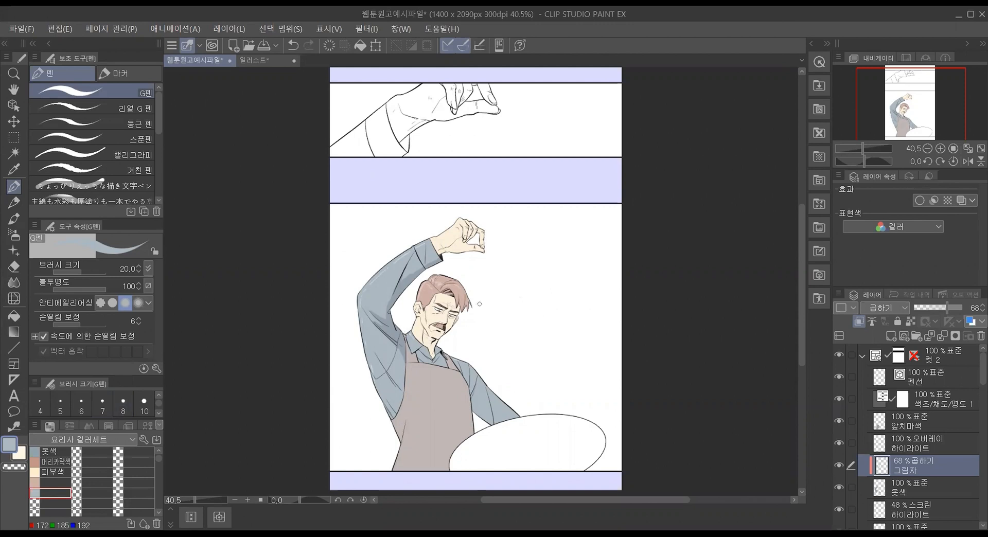
scroll(480, 304, up, 3)
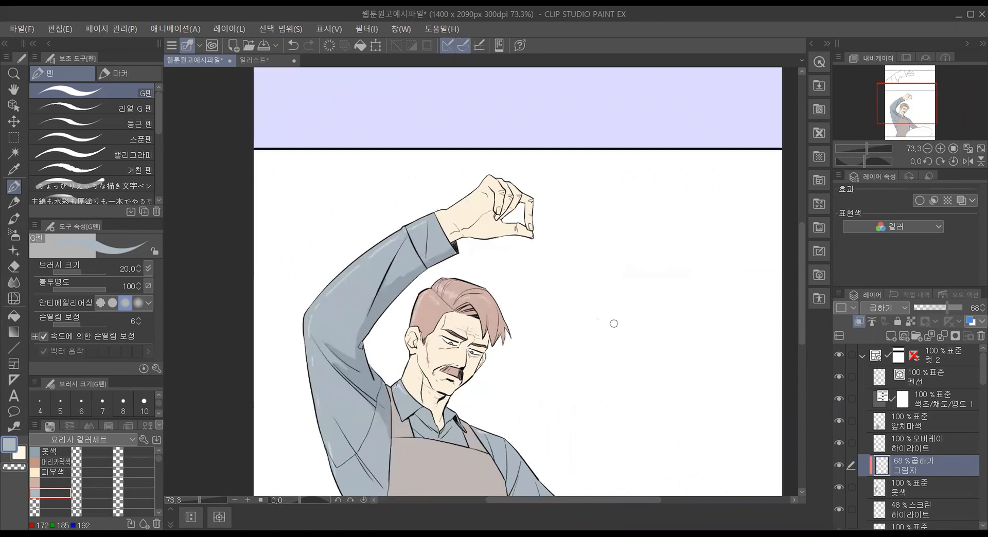
scroll(421, 323, down, 2)
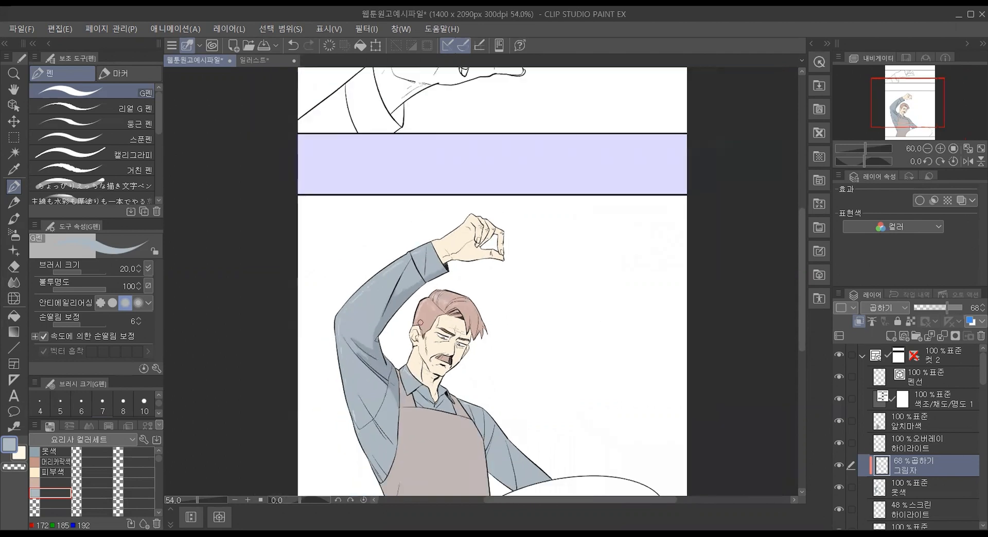
scroll(421, 322, down, 3)
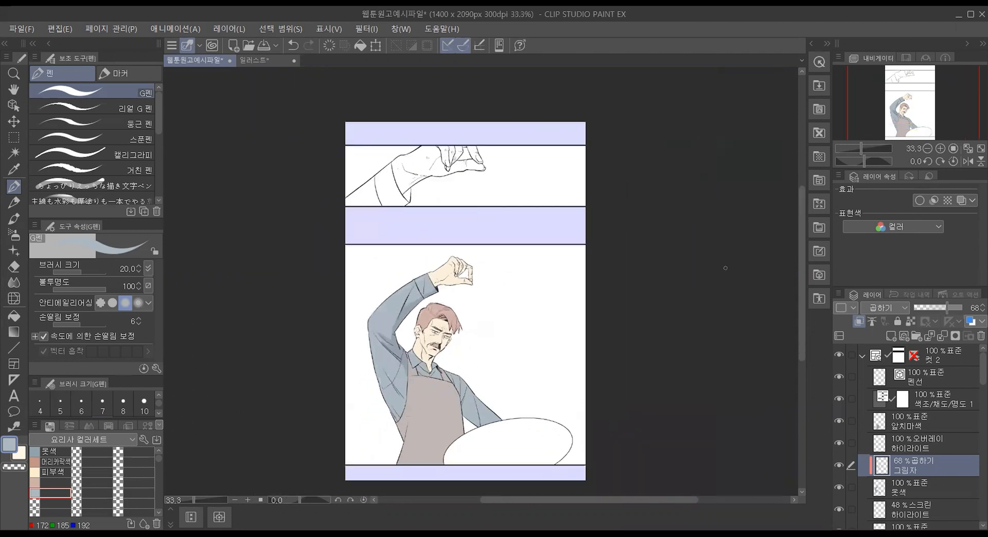
drag(803, 246, 800, 250)
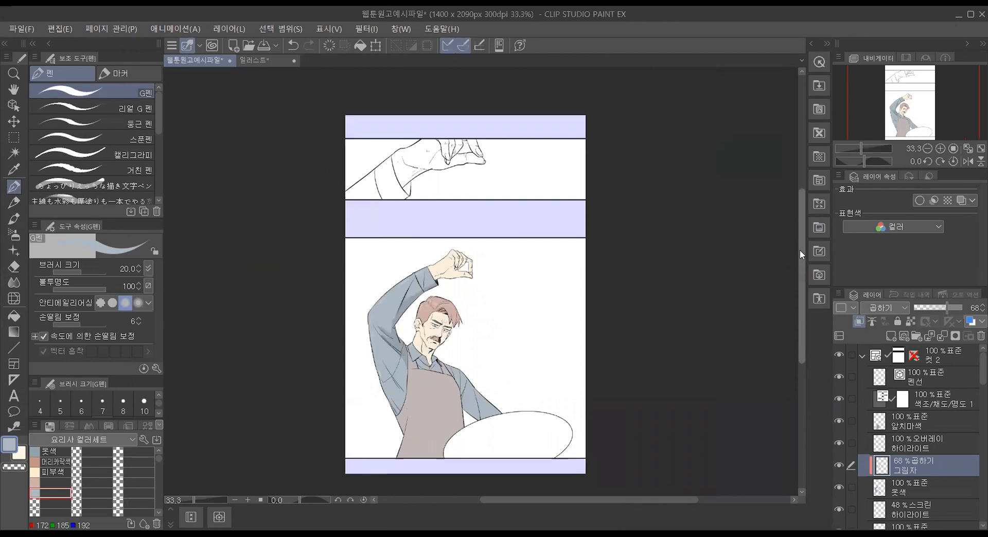